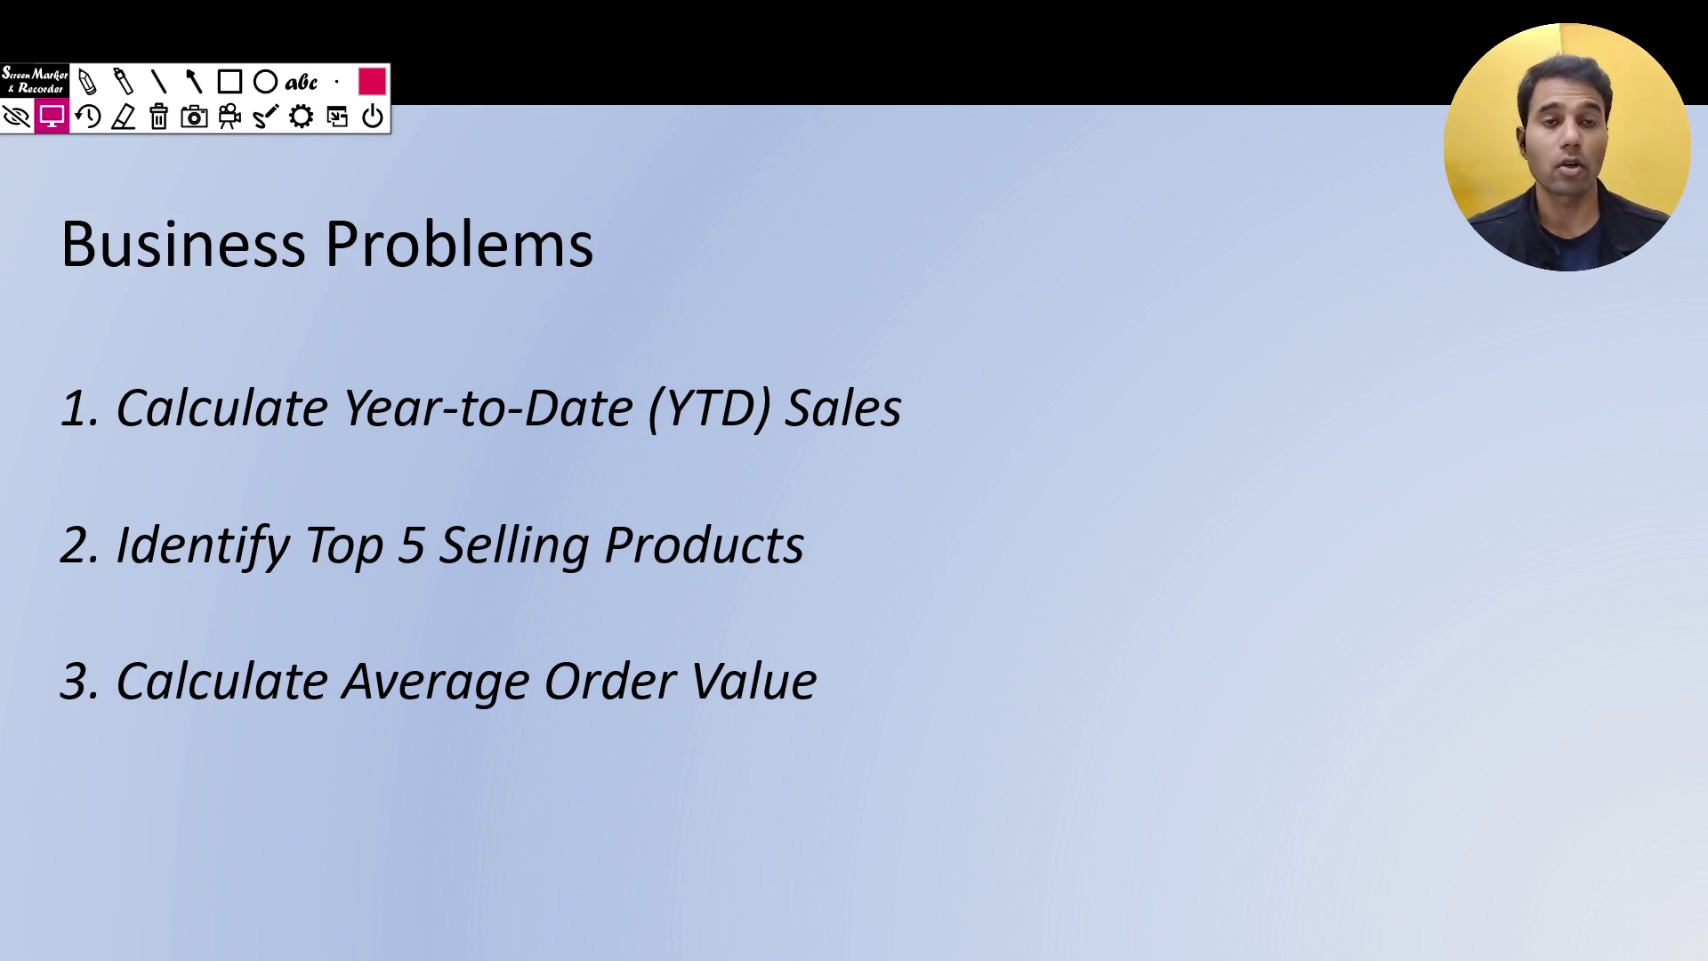
Switch to Power BI Desktop and build an enlarged table visual from the Products fields ProductID and ProductName
key(alt+Tab)
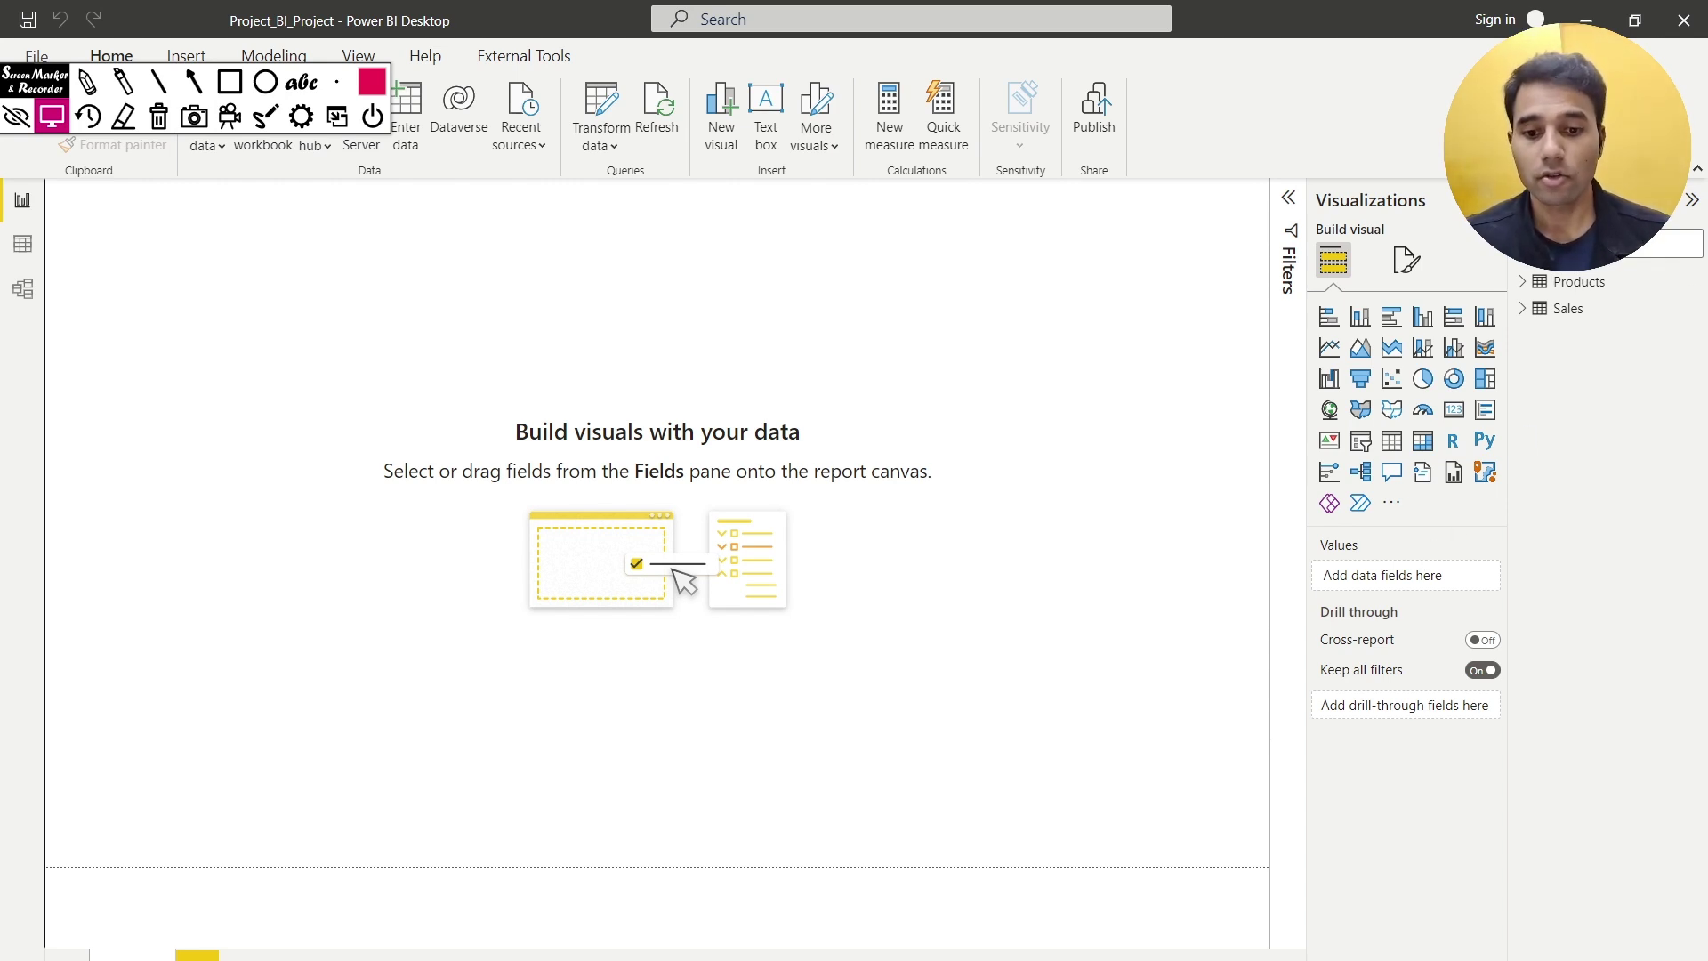
click(1524, 290)
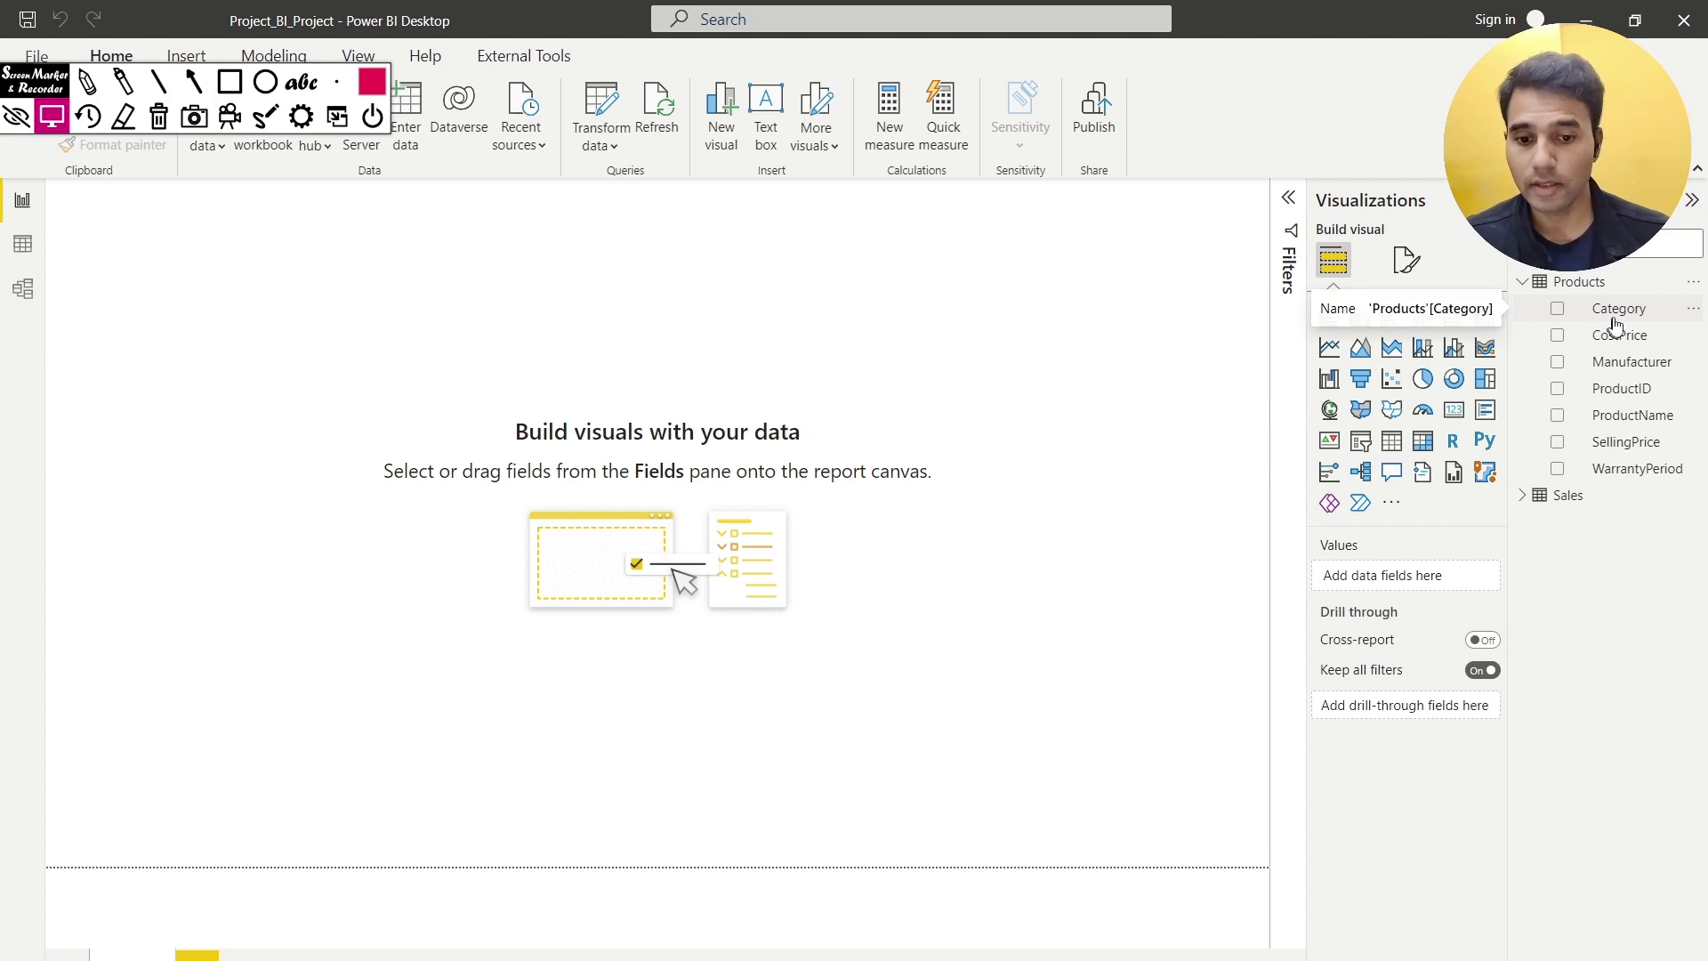
drag(1628, 388, 277, 347)
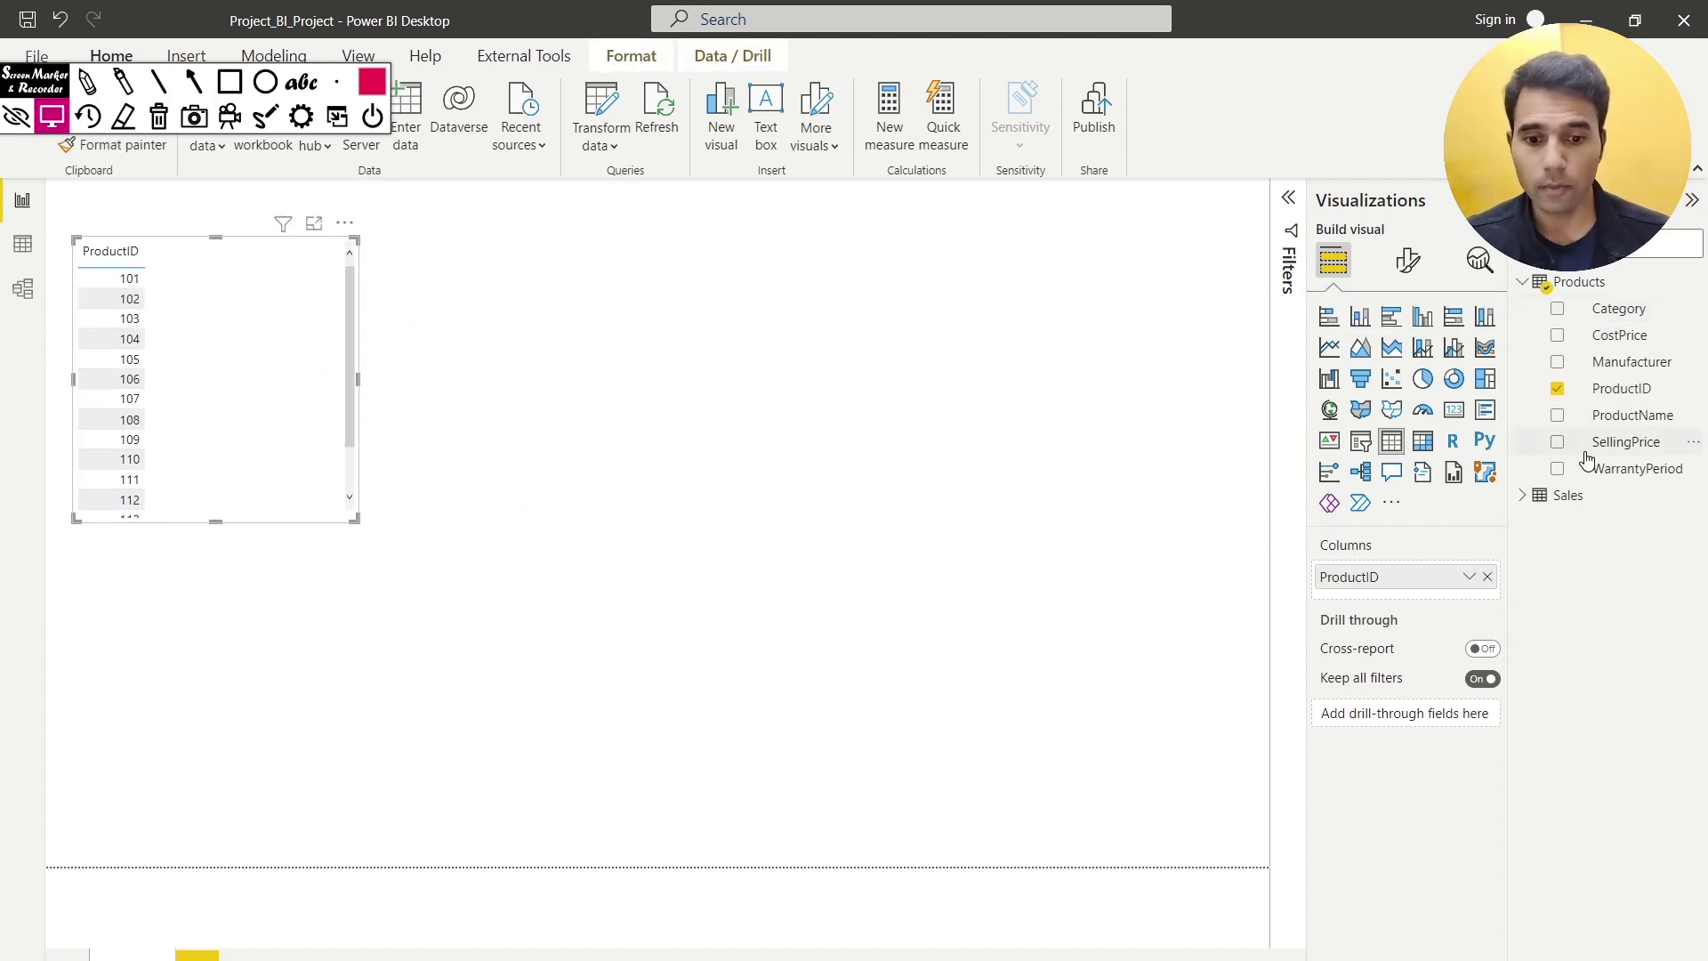
drag(1620, 423, 253, 338)
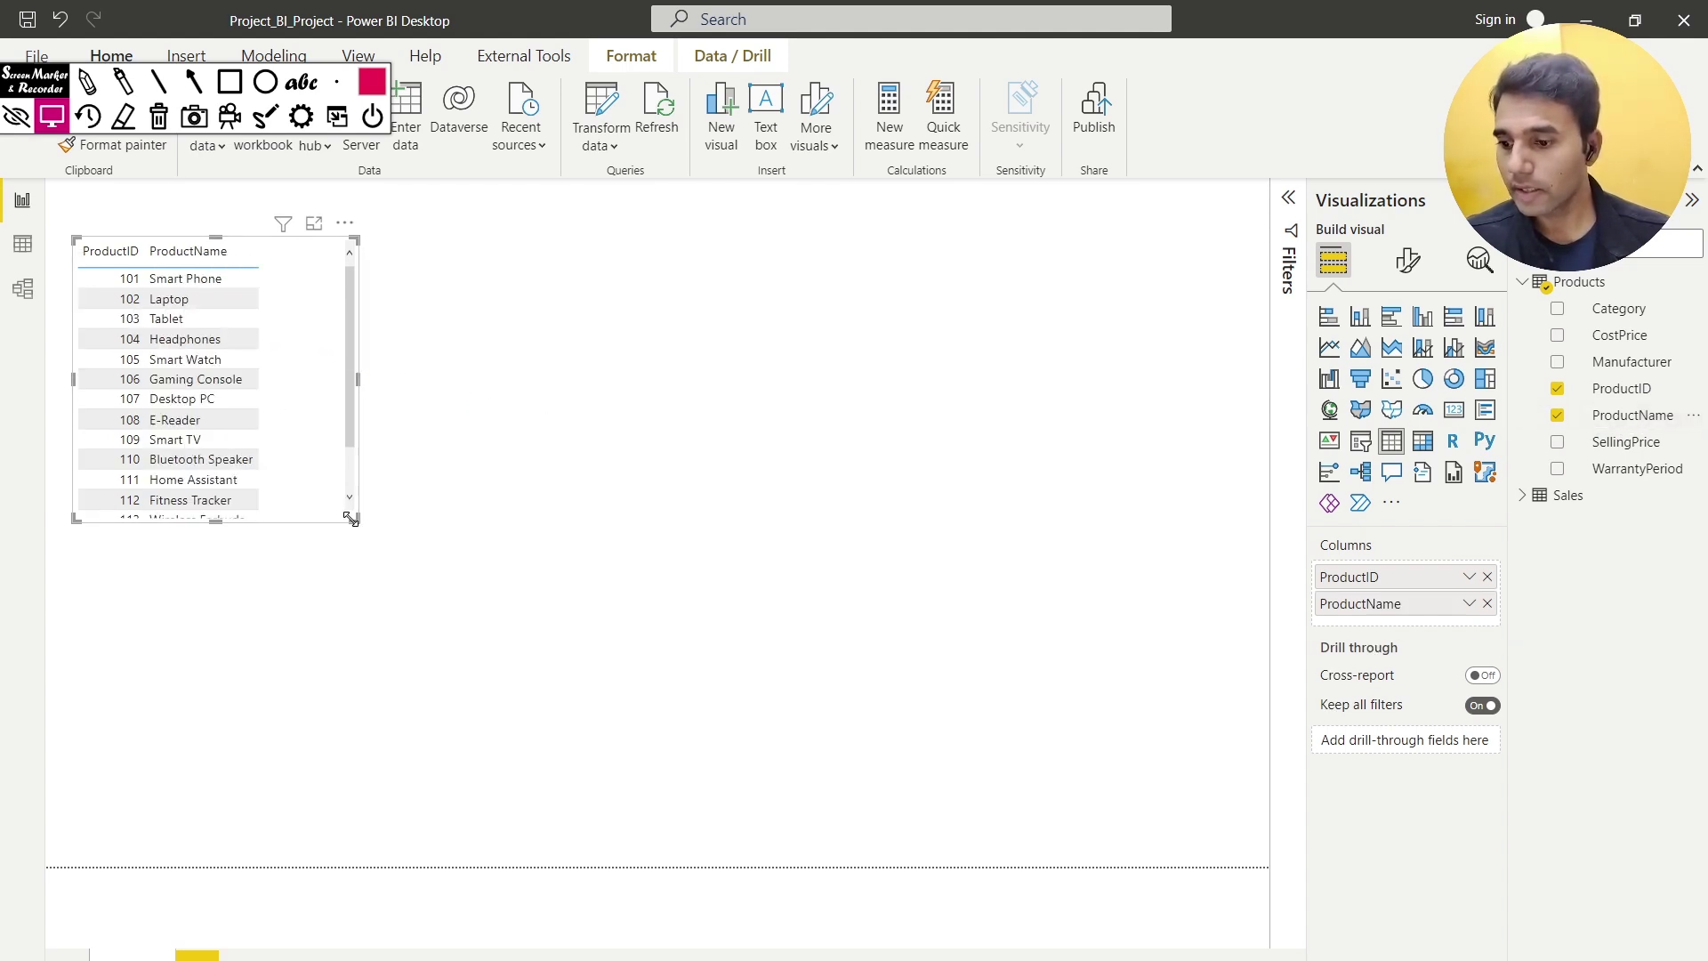
drag(428, 606, 532, 747)
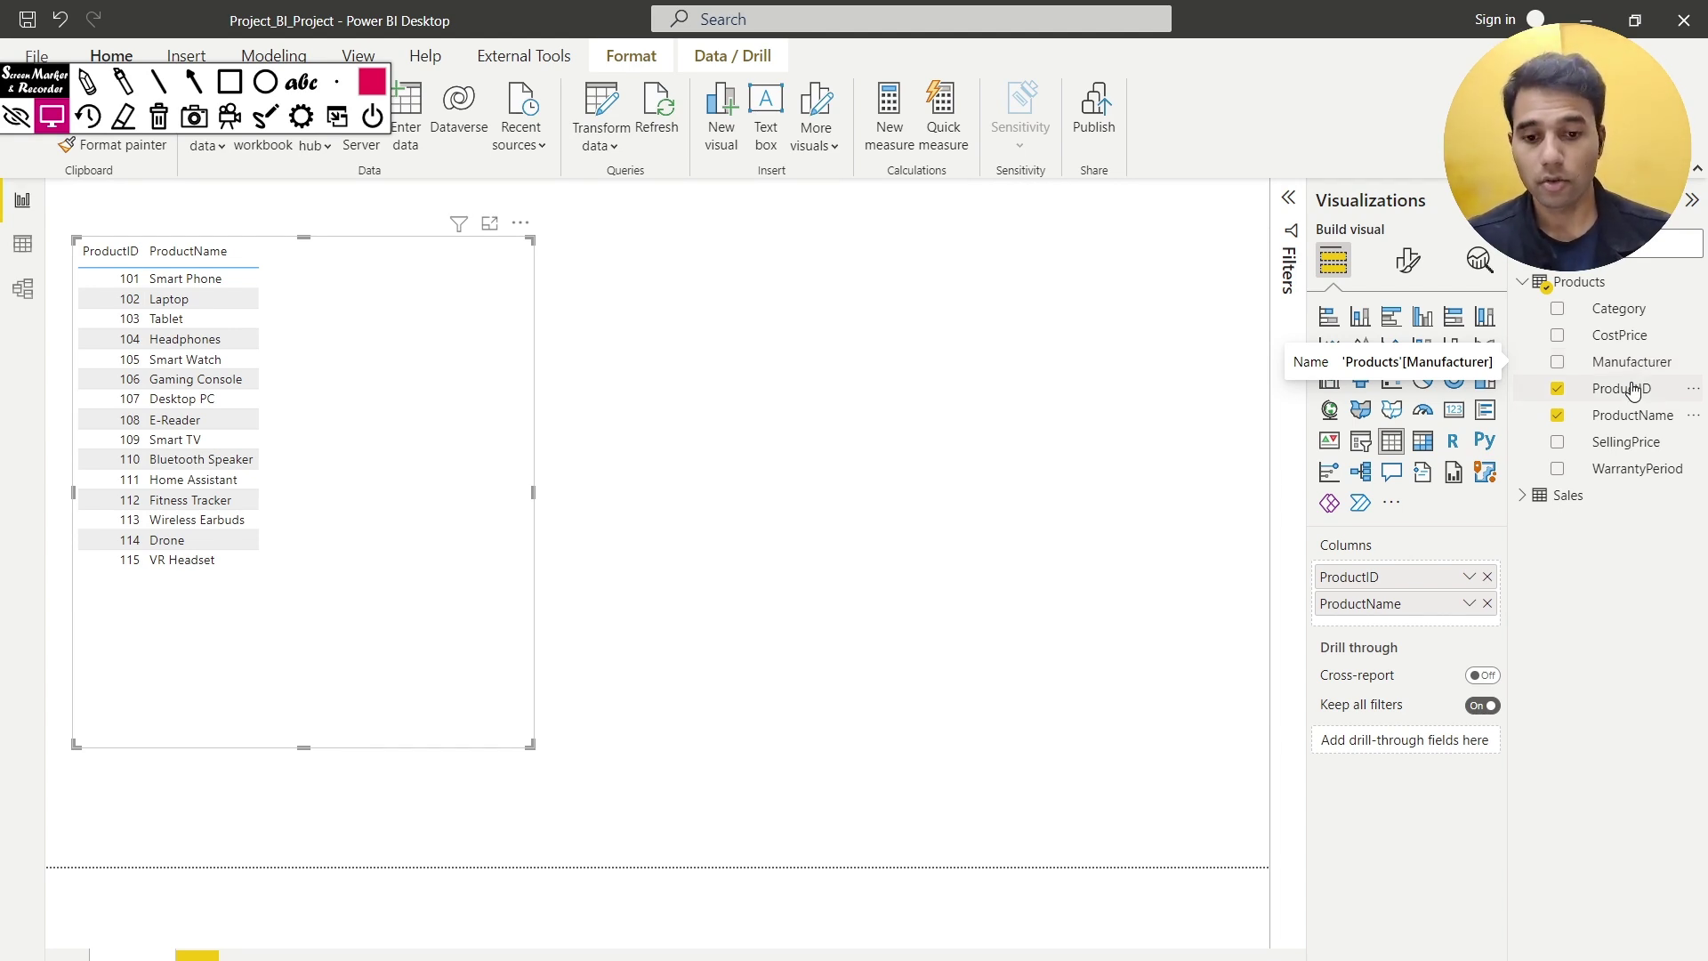
Add Category, Manufacturer, CostPrice, SellingPrice and WarrantyPeriod to the Products table visual and resize it to fit its columns and rows
drag(1620, 310, 356, 283)
drag(537, 492, 626, 495)
drag(1620, 362, 414, 334)
drag(1618, 335, 499, 307)
drag(1625, 442, 472, 352)
drag(1680, 471, 487, 339)
drag(625, 494, 704, 495)
drag(696, 735, 693, 601)
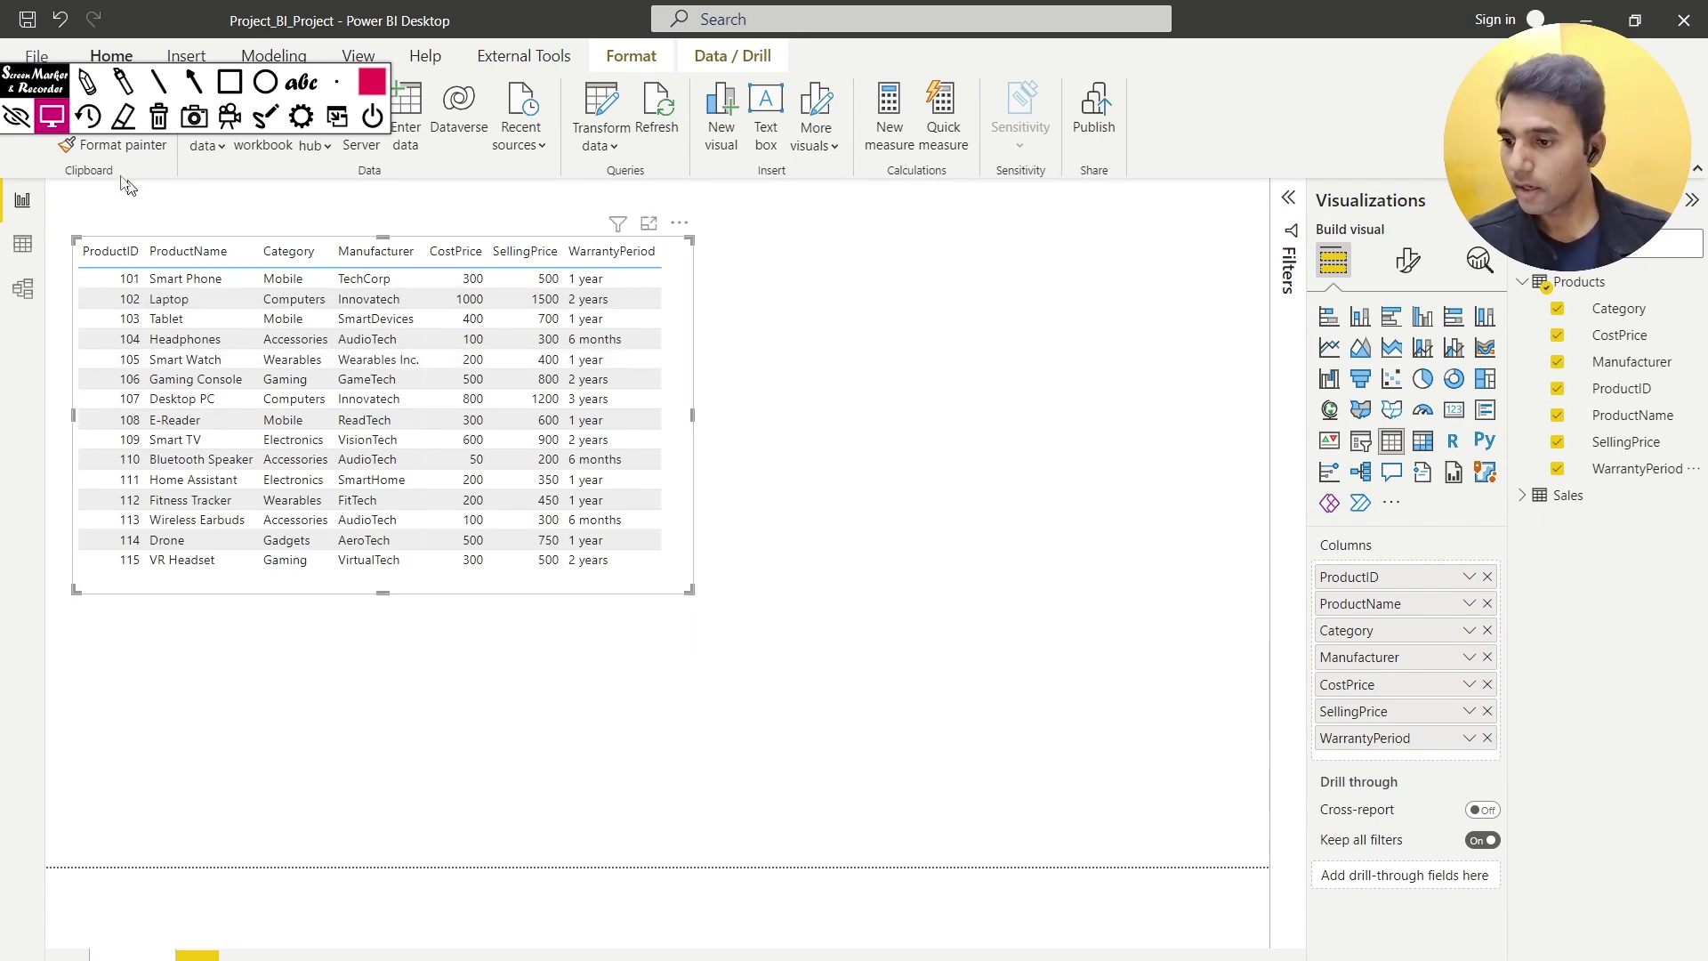
Move the floating annotation toolbar out of the way, then place the Products table in the page's upper-left corner and trim its frame
mouse_move(34, 90)
mouse_down()
mouse_move(607, 730)
mouse_move(798, 899)
mouse_move(1285, 931)
mouse_up()
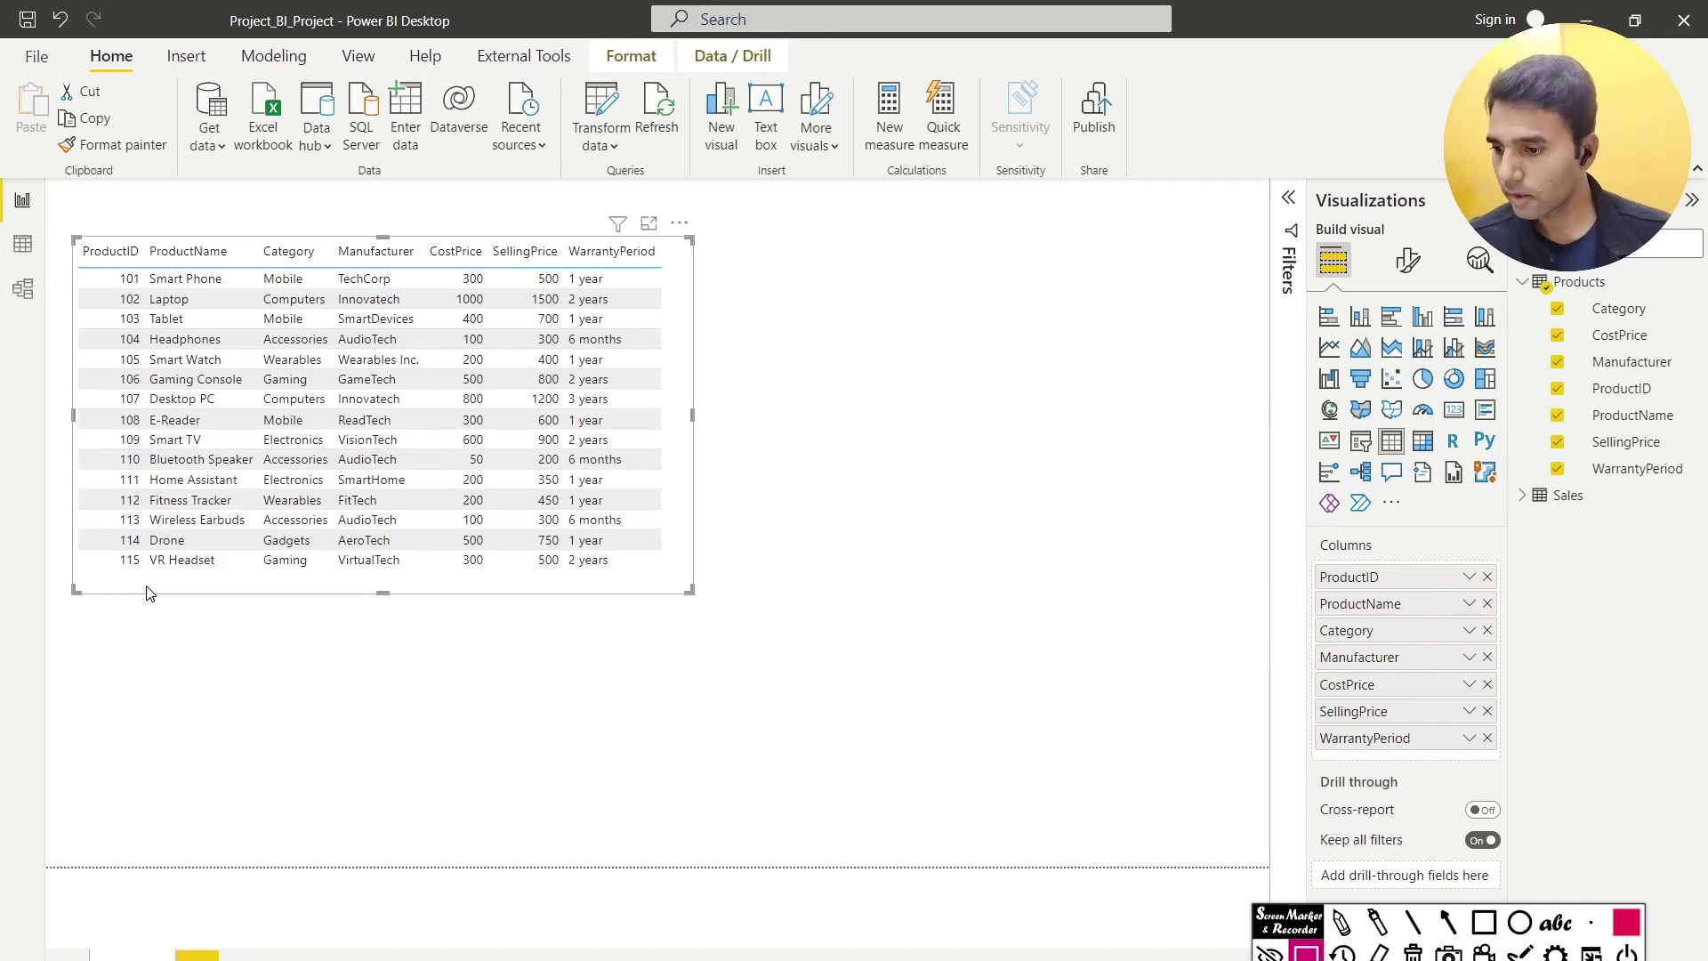
click(1522, 496)
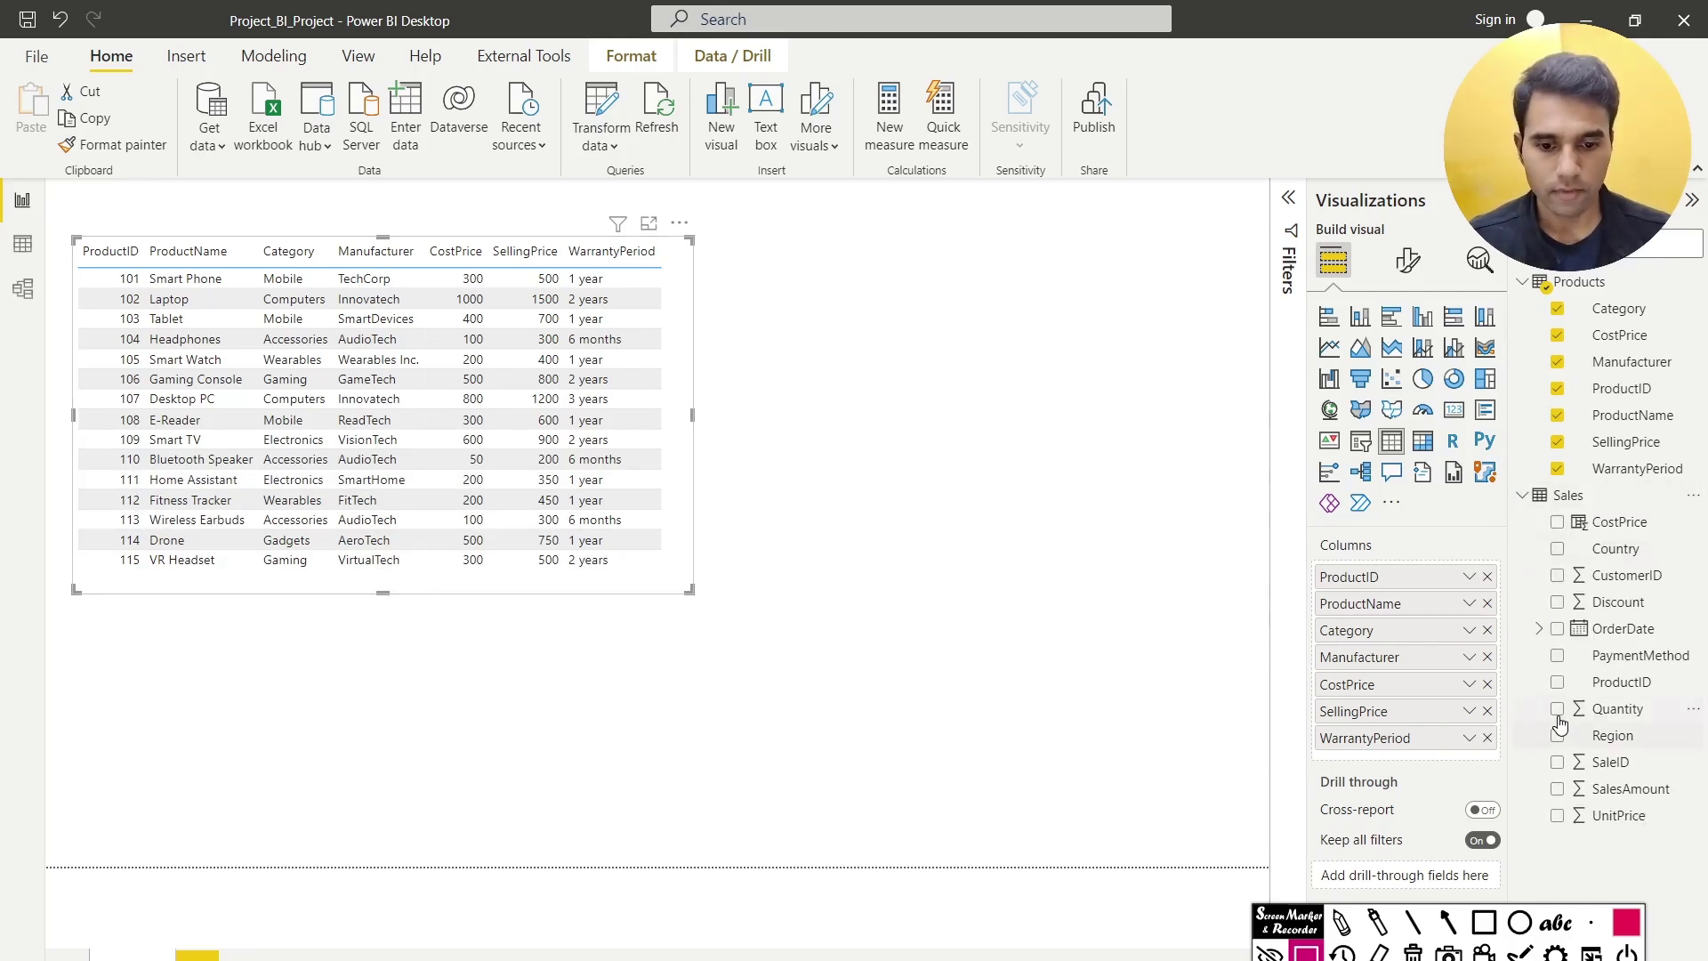
drag(534, 592, 519, 552)
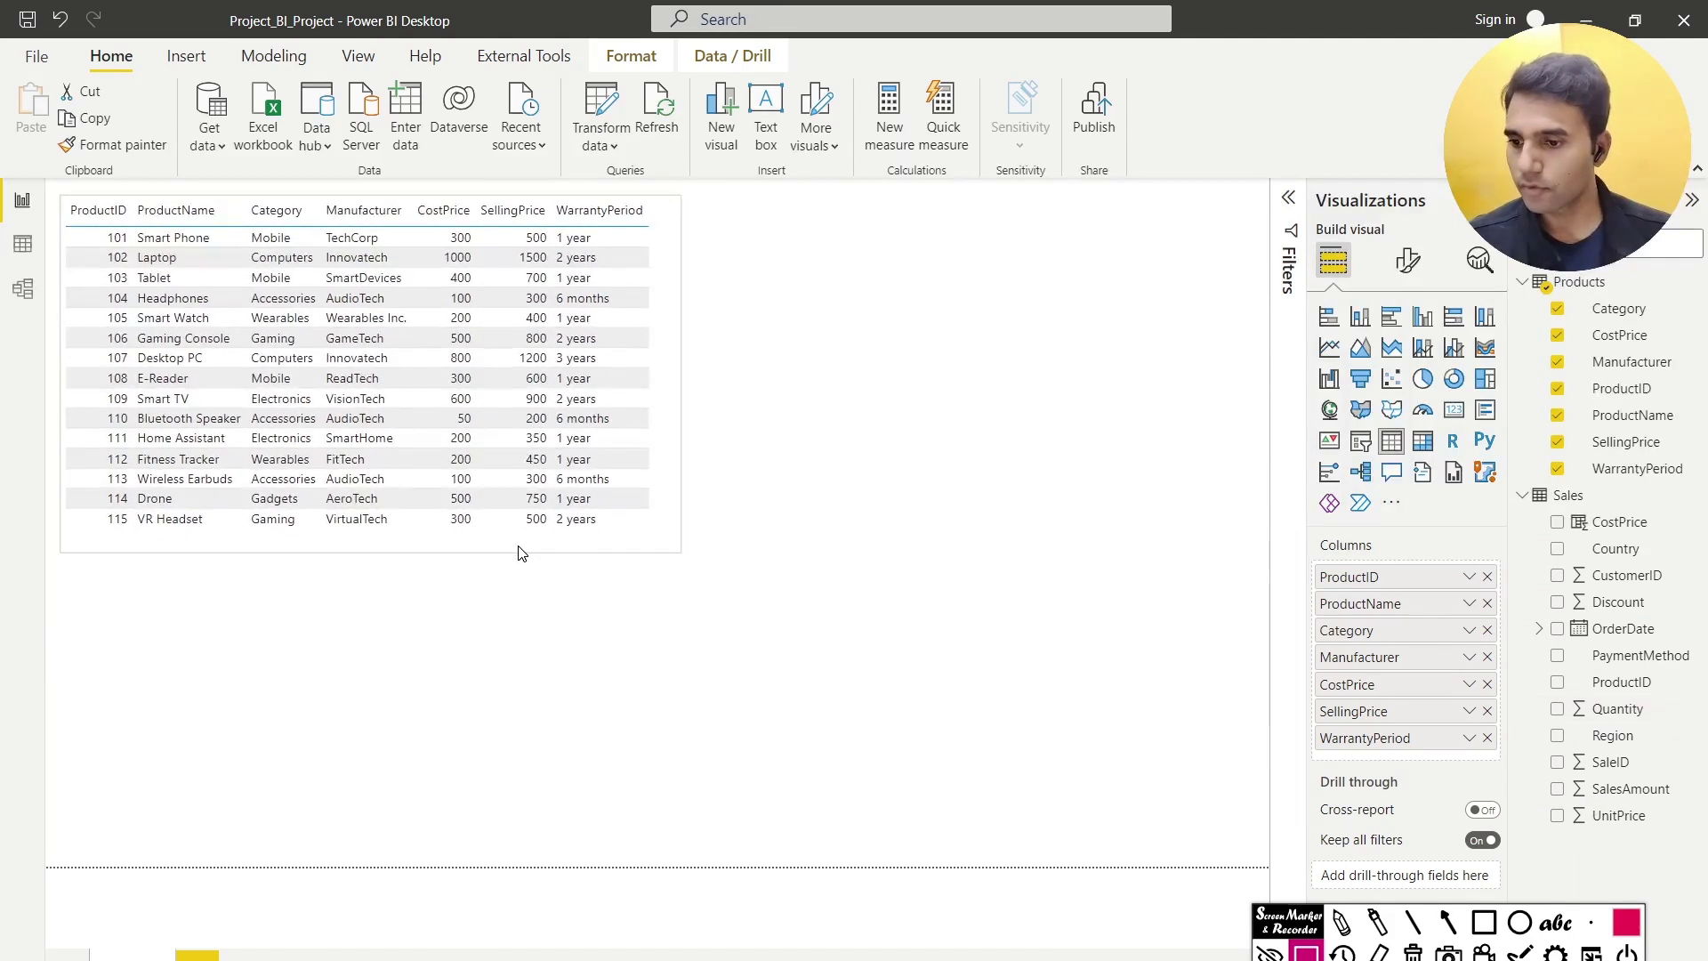
click(578, 634)
click(623, 549)
drag(680, 553, 659, 551)
click(668, 596)
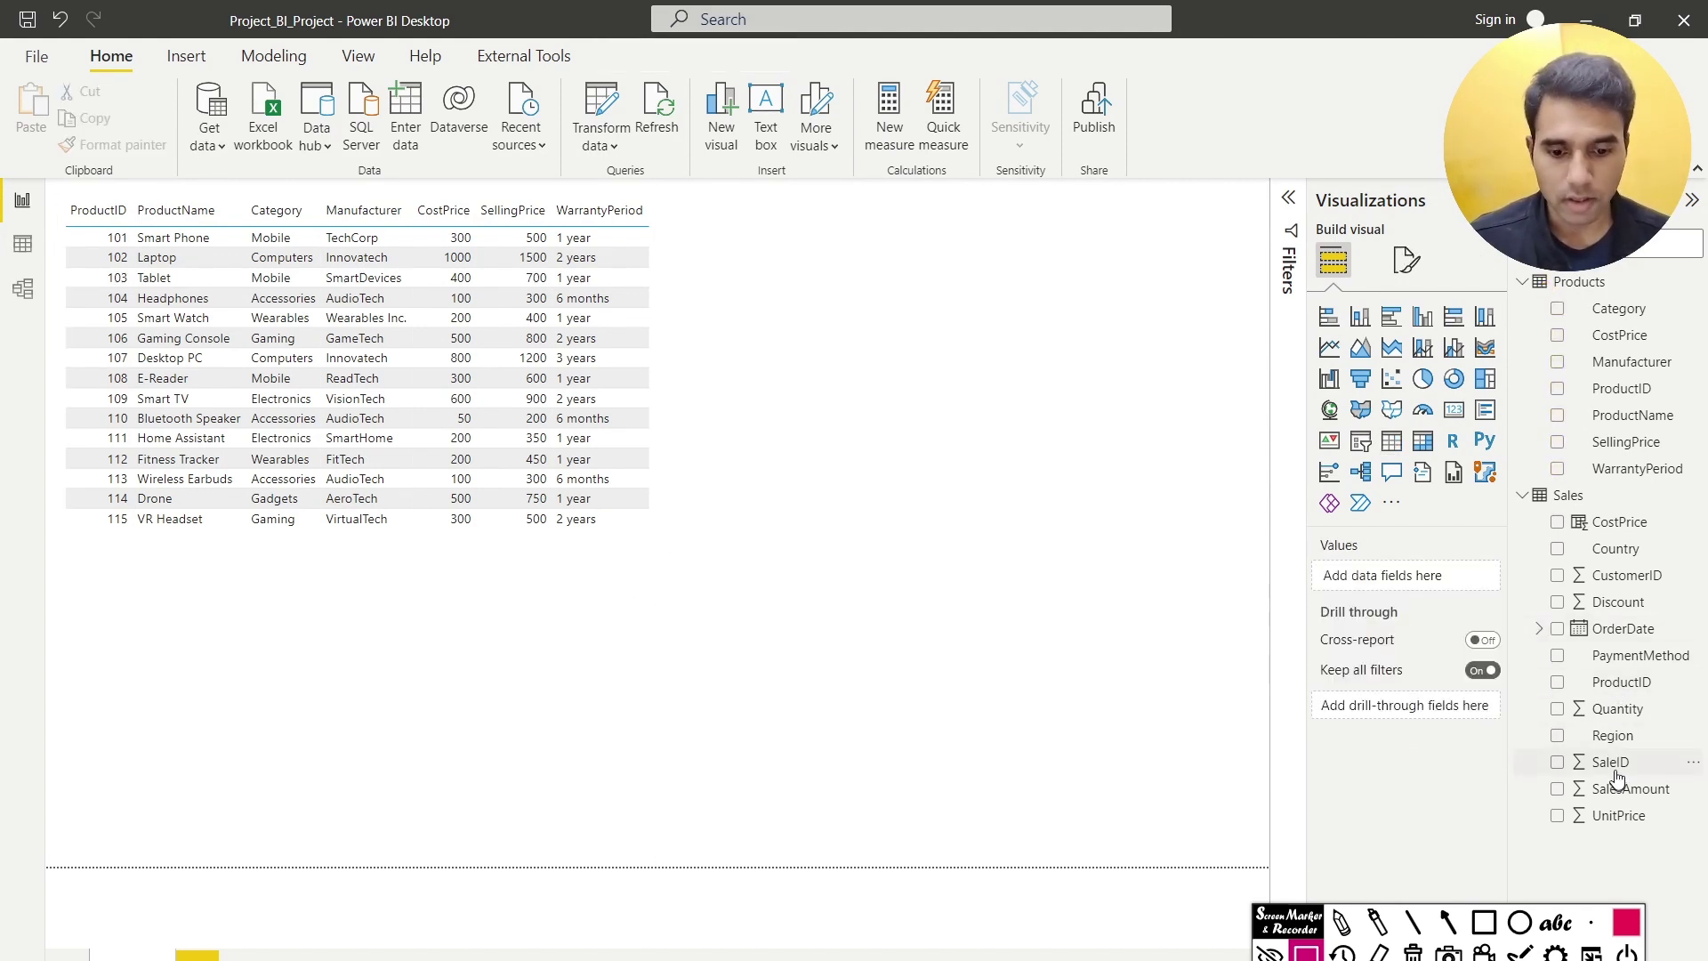
Create a table visual with the Sales field SaleID beside the Products table and extend it down the page
drag(1612, 765, 868, 302)
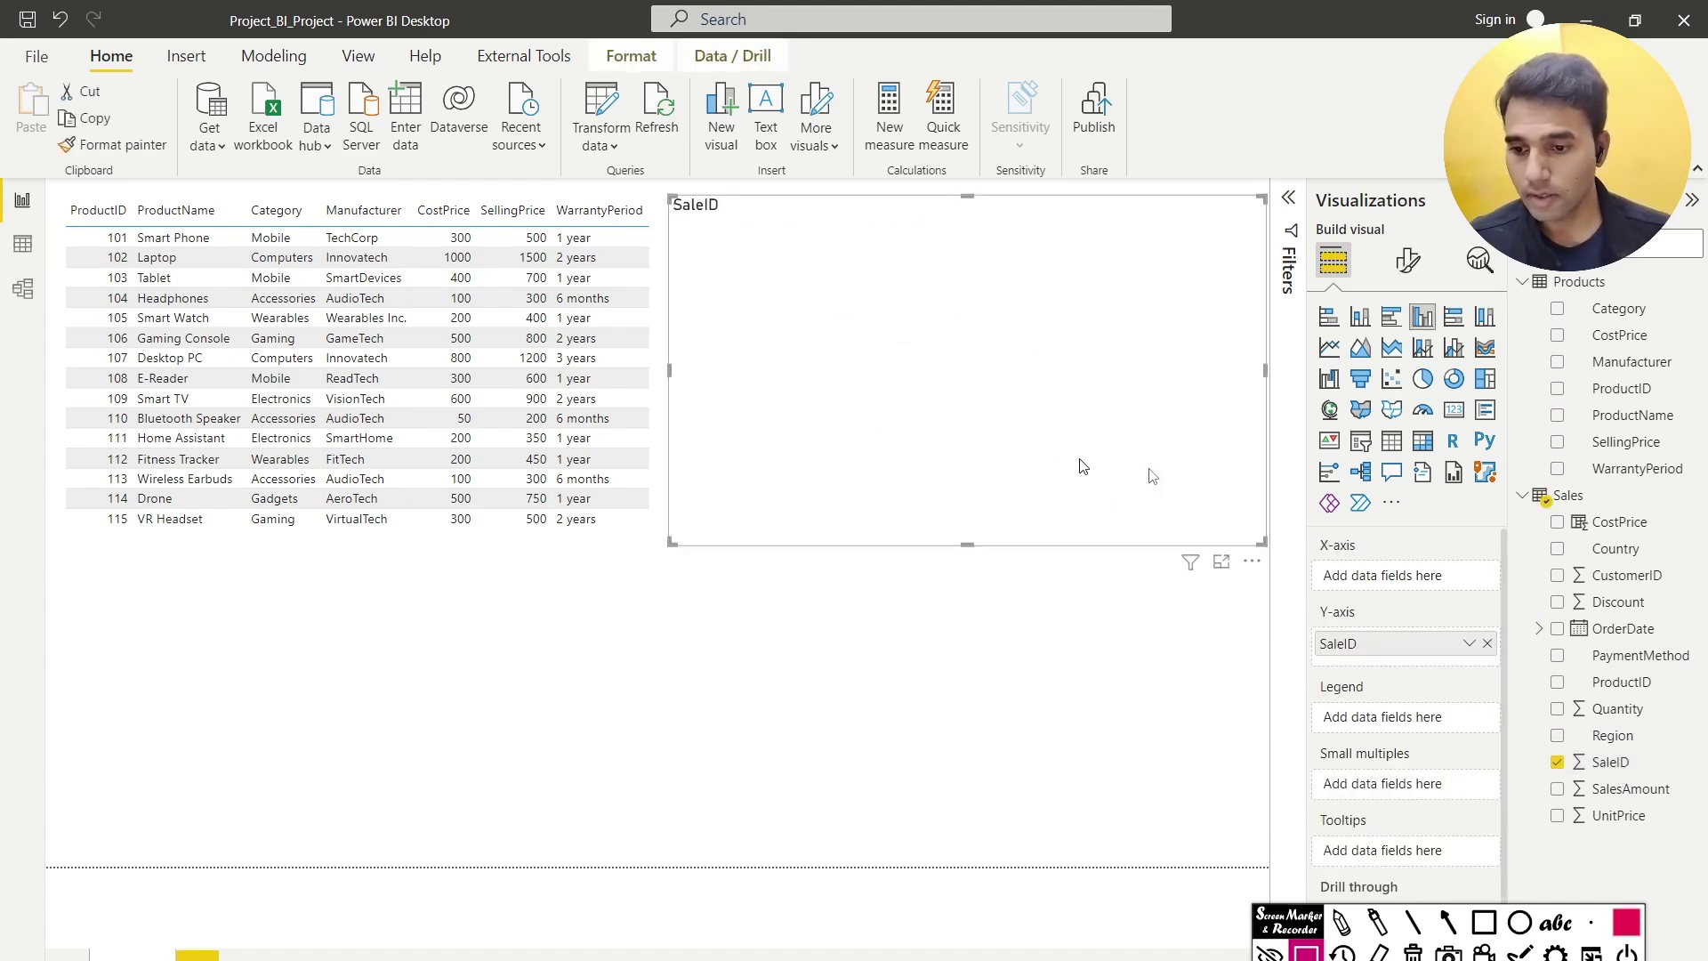
click(1391, 440)
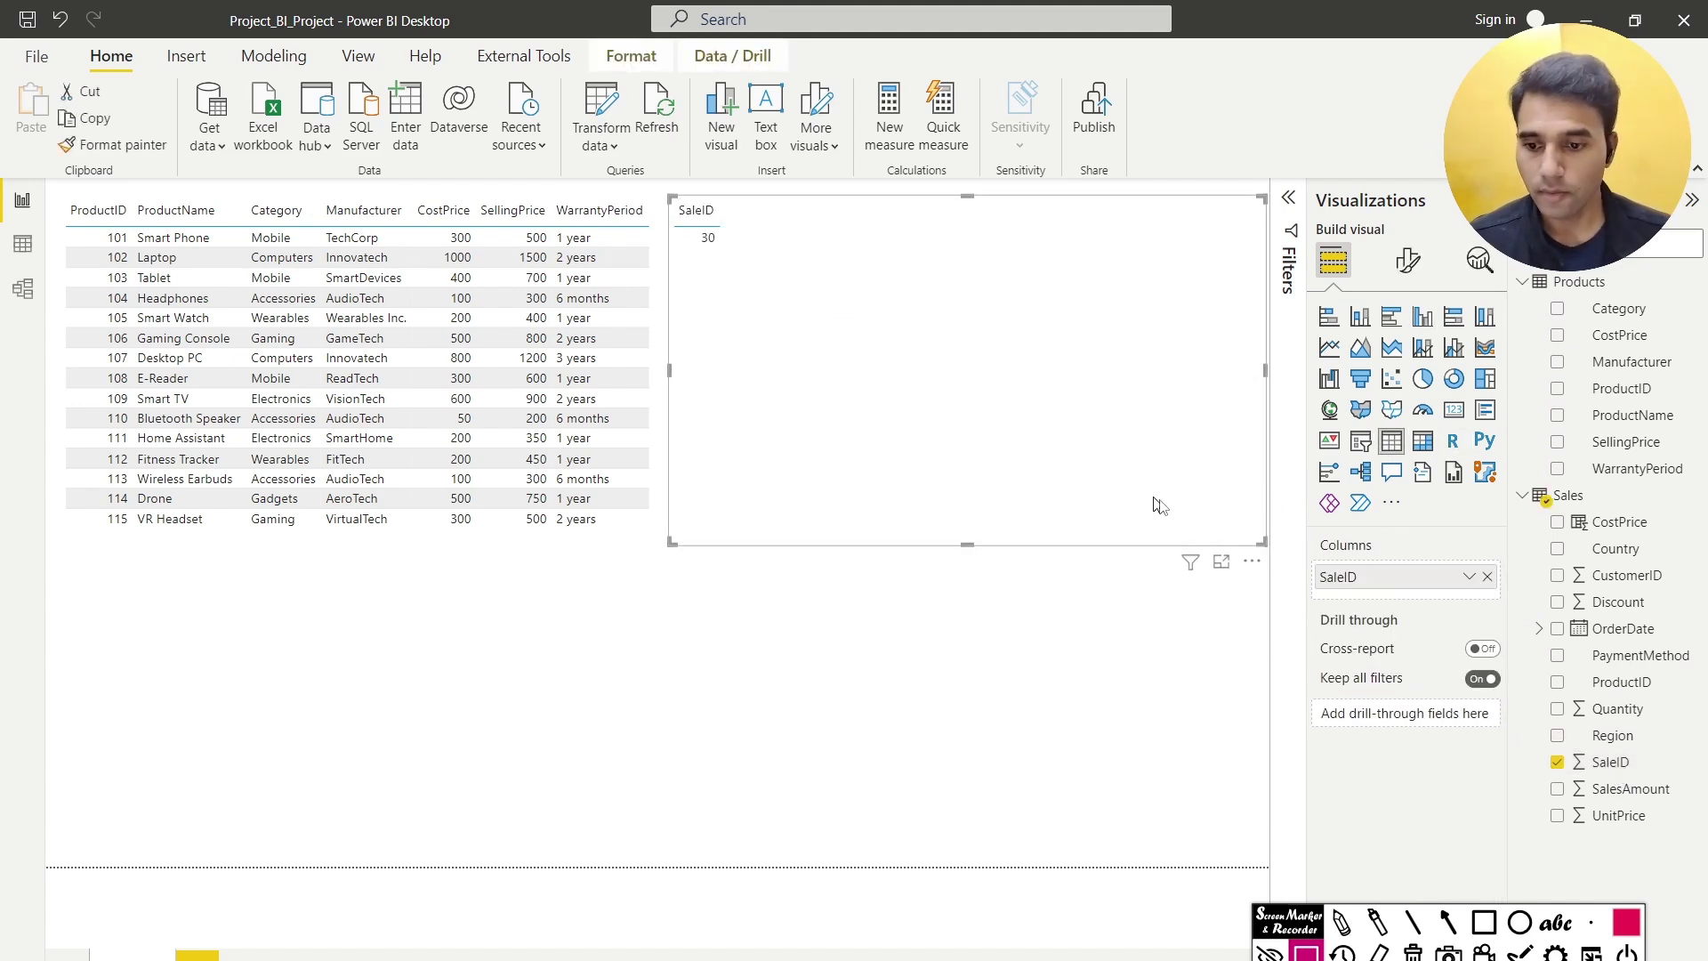
drag(1262, 543, 1250, 841)
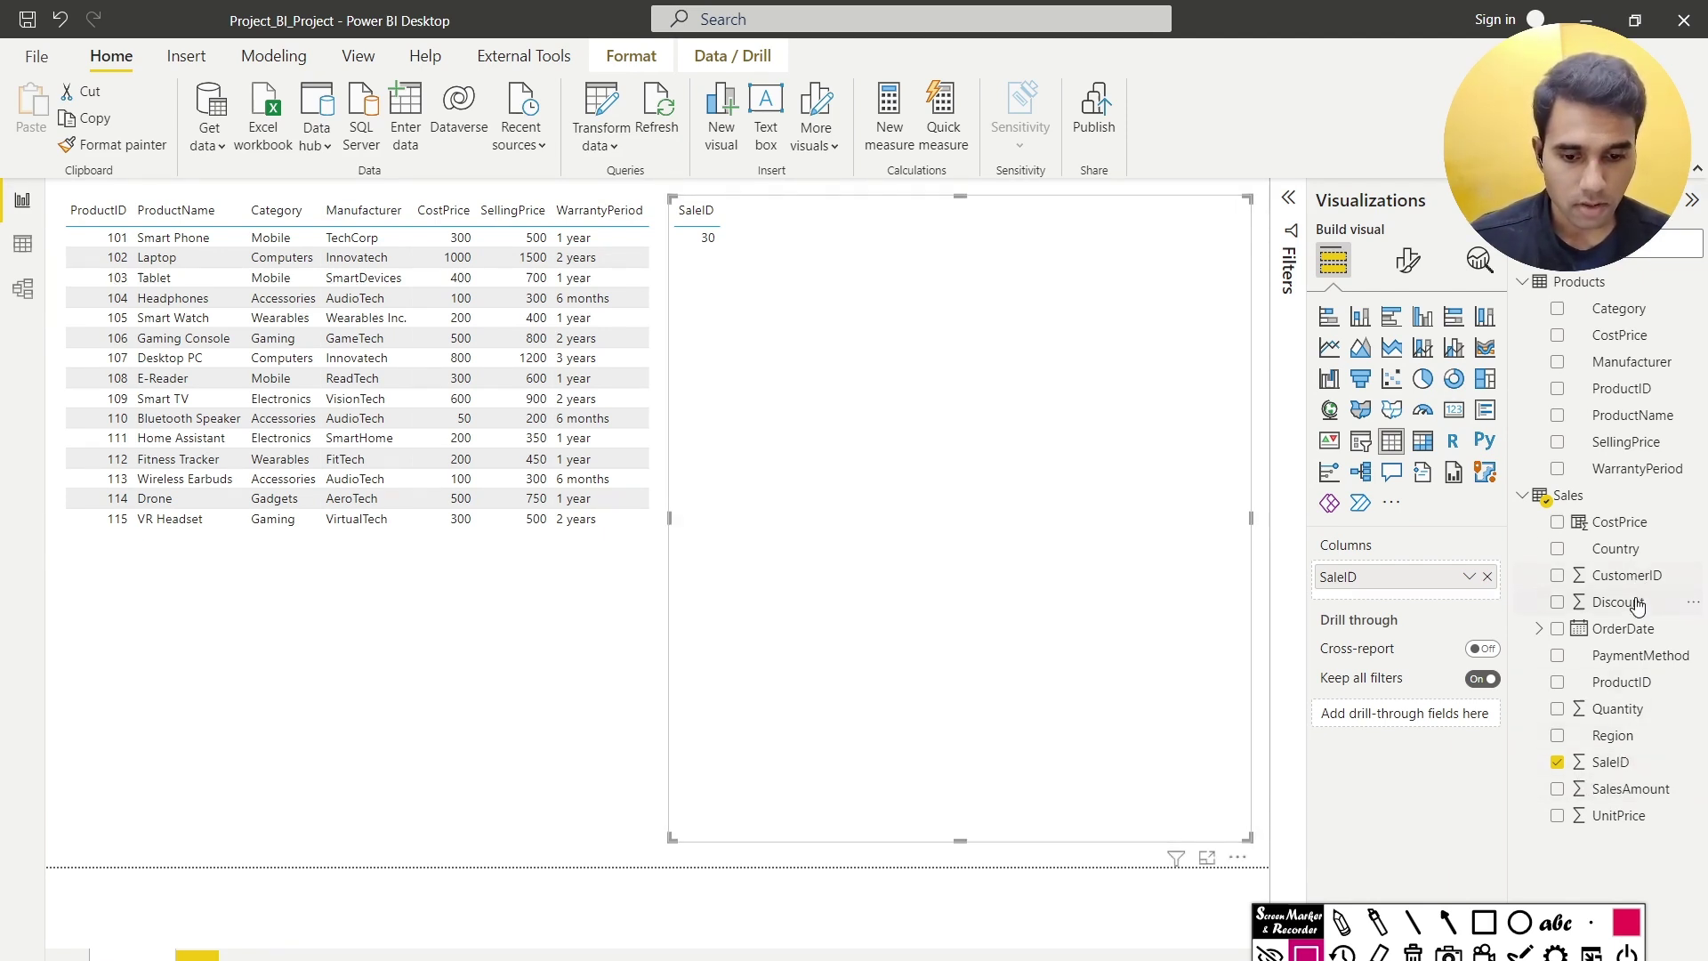
Add ProductID, Region, Quantity, OrderDate, Discount and CustomerID from Sales to the new table visual
drag(1635, 683, 868, 247)
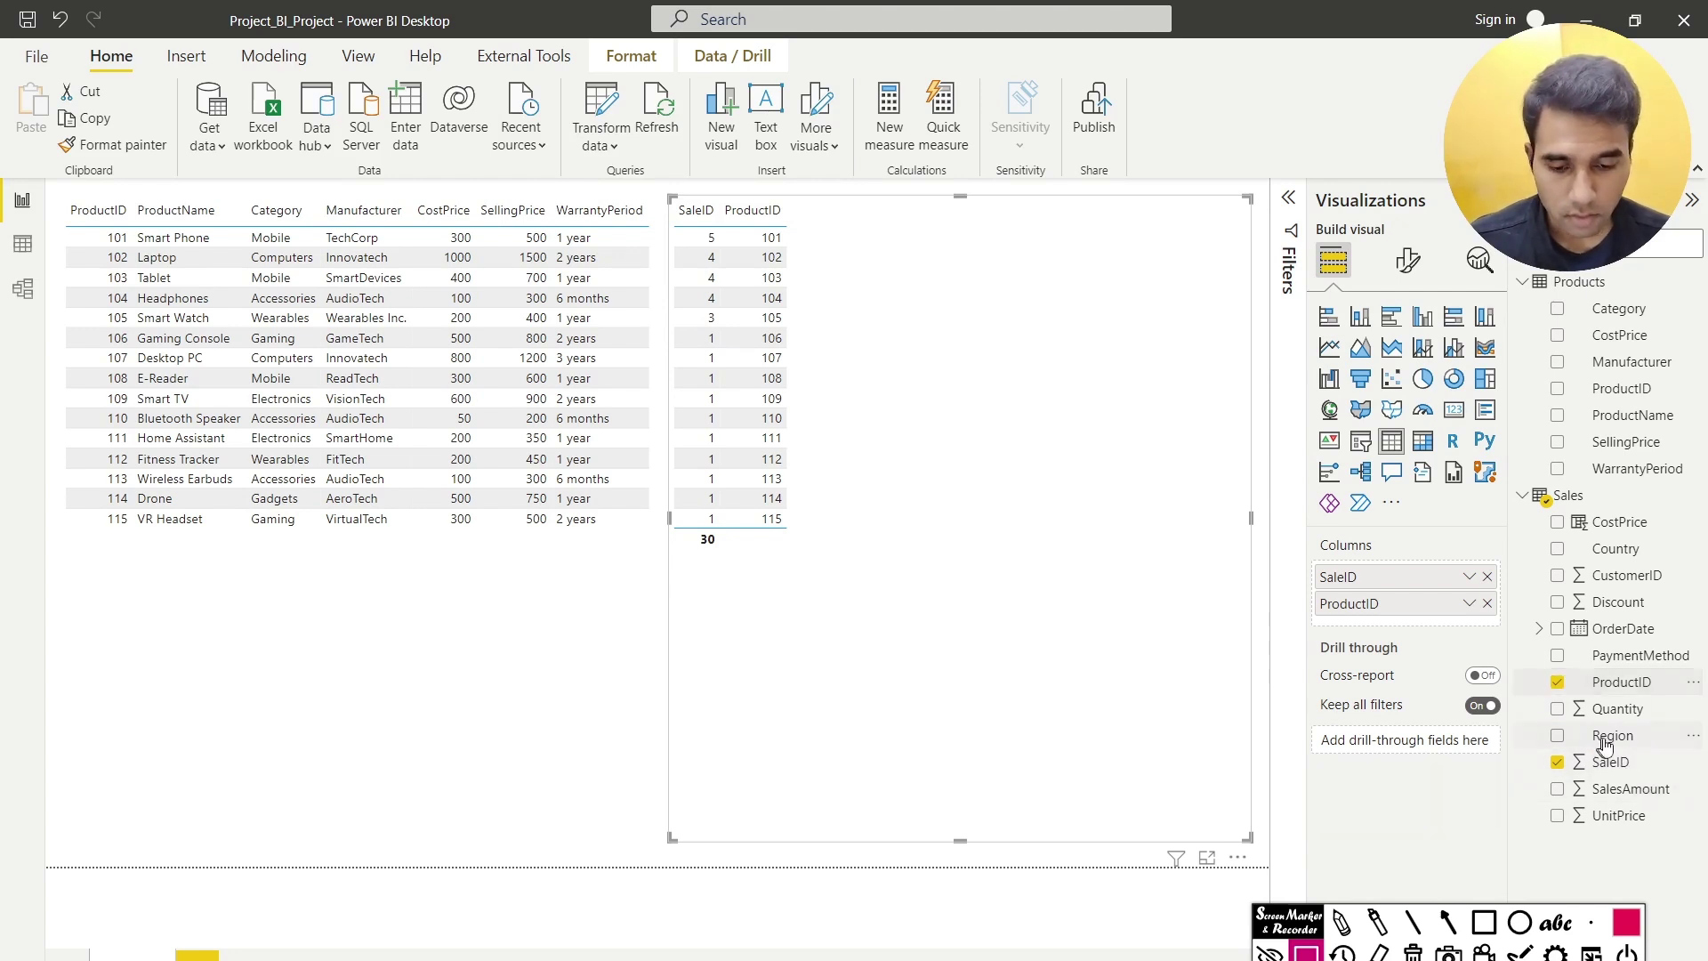
drag(1636, 746, 906, 263)
drag(1621, 709, 819, 260)
drag(1619, 628, 931, 344)
drag(1633, 599, 1094, 382)
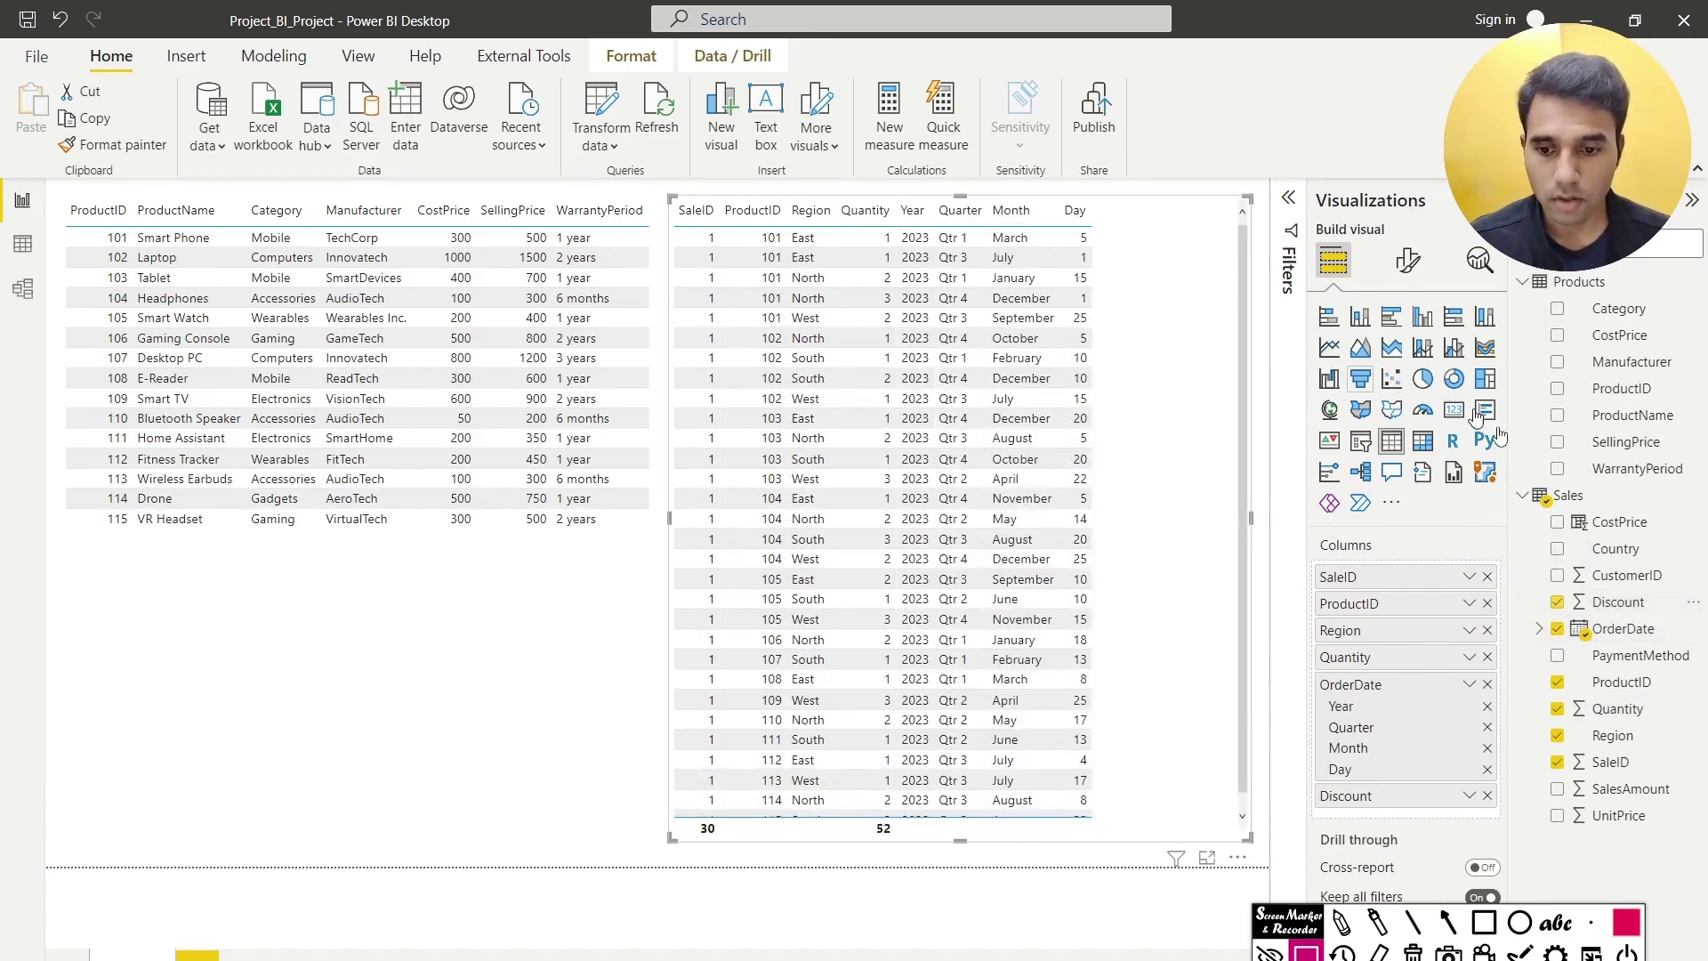
drag(1626, 575, 1126, 307)
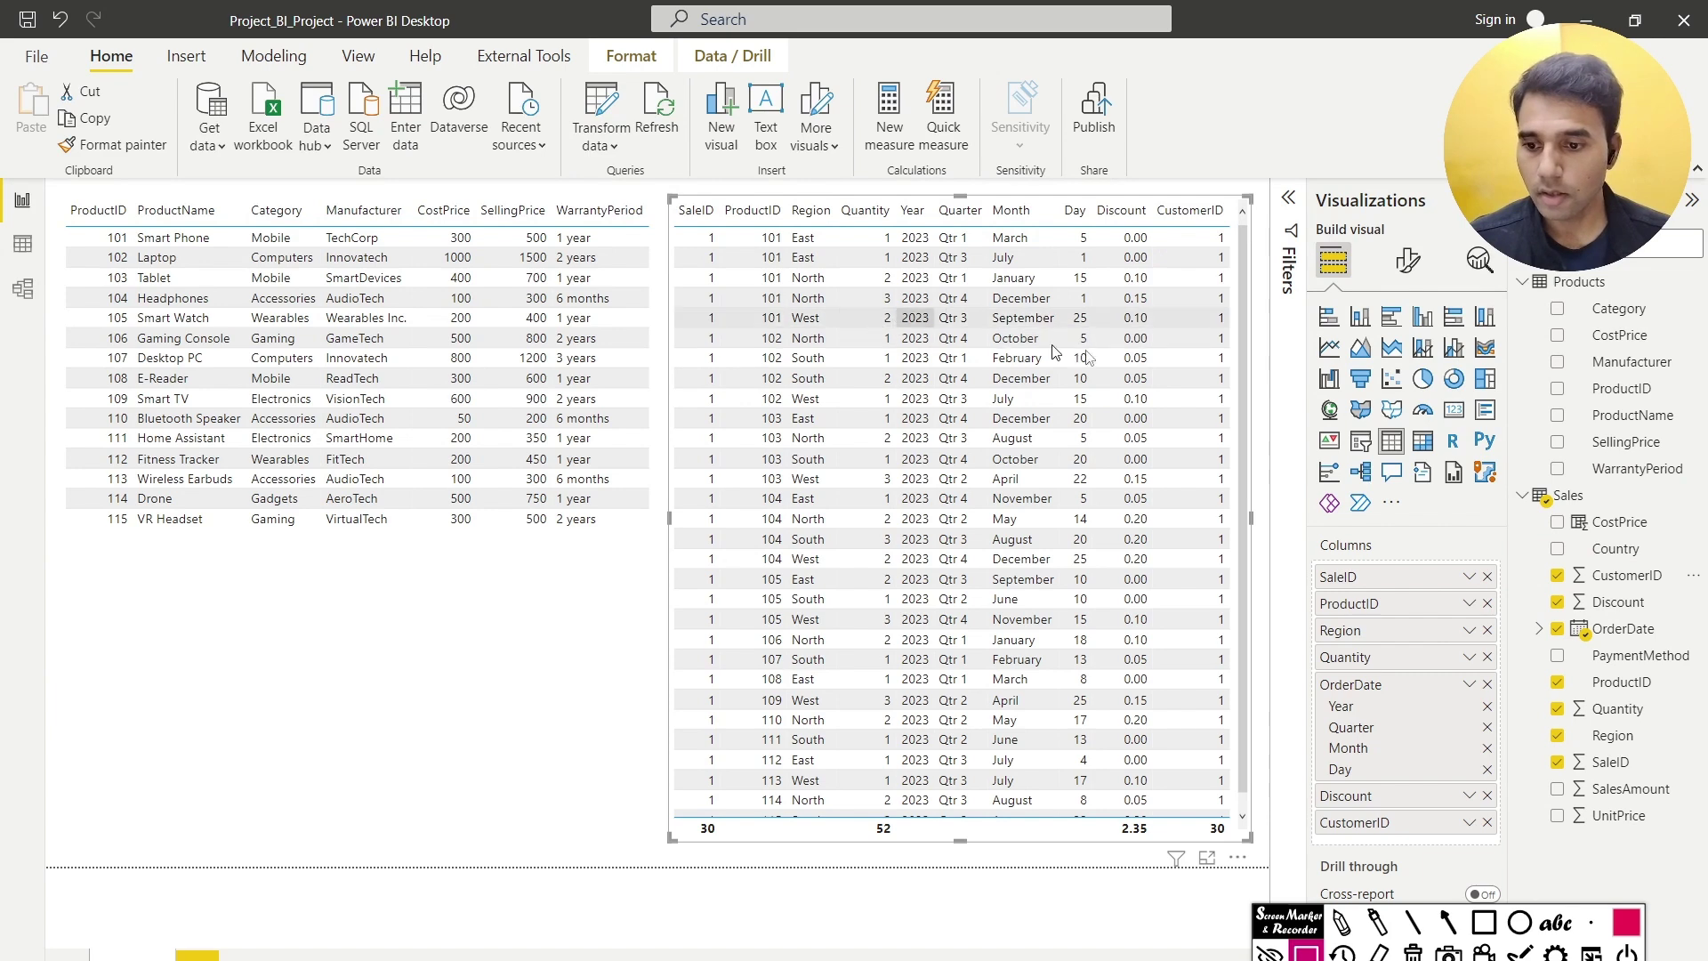
In the Sales table visual, show OrderDate as a plain date instead of a date hierarchy and stop summarizing SaleID
click(1469, 684)
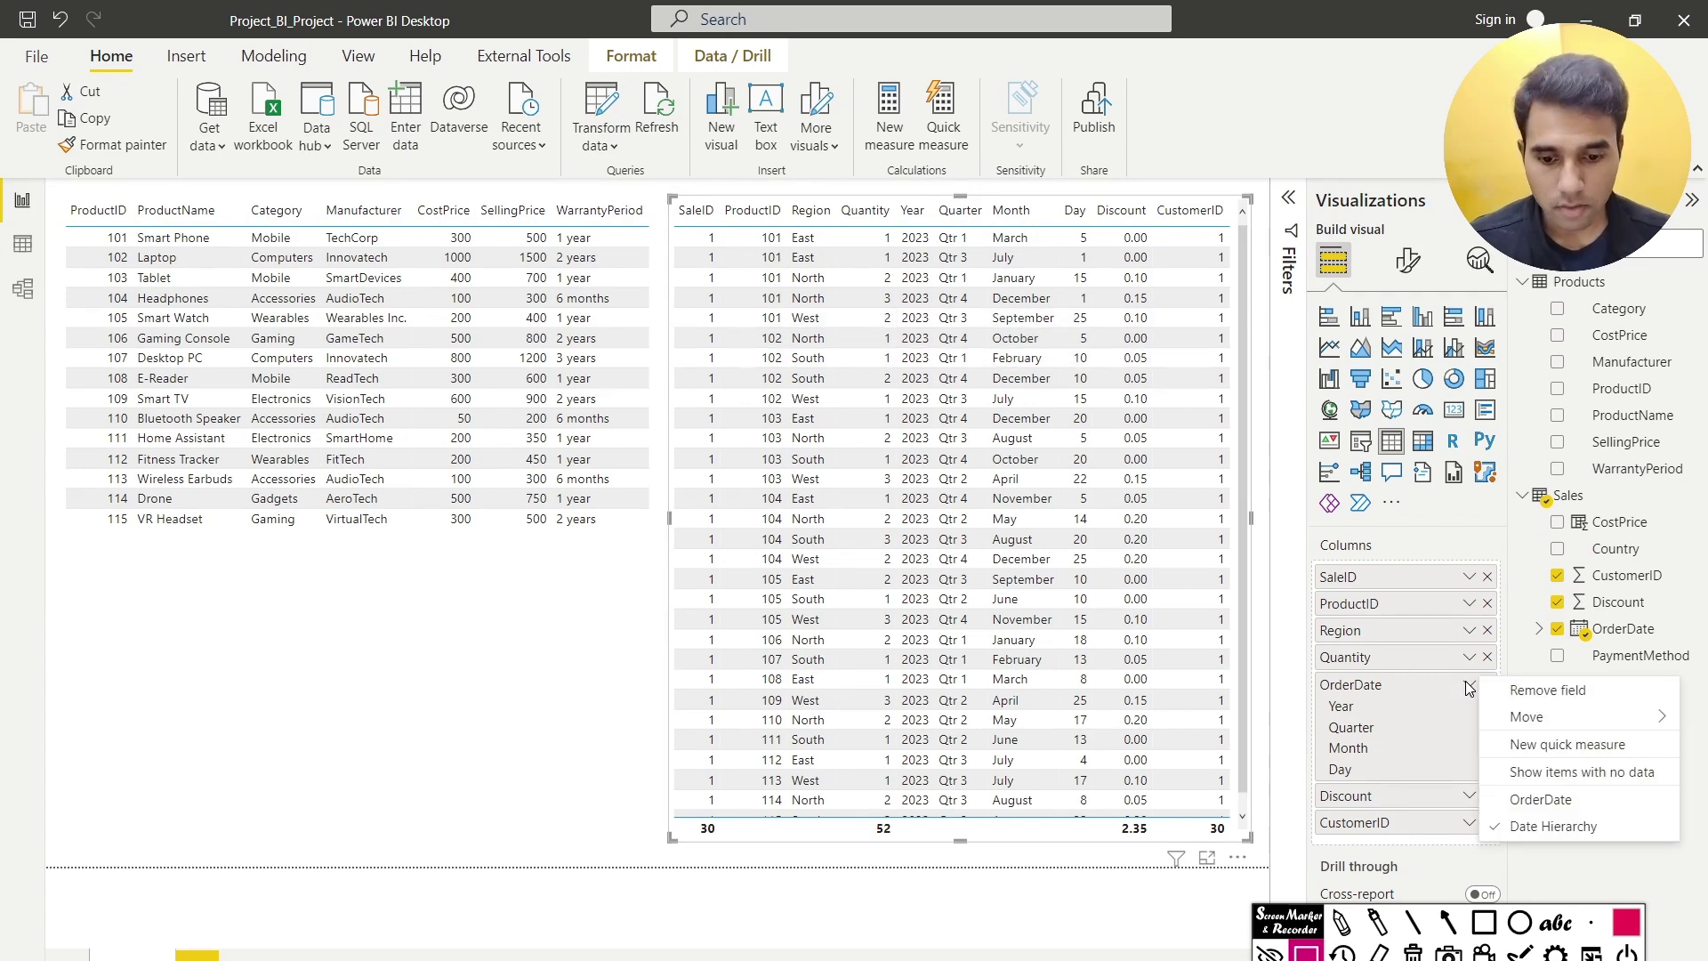
click(1525, 798)
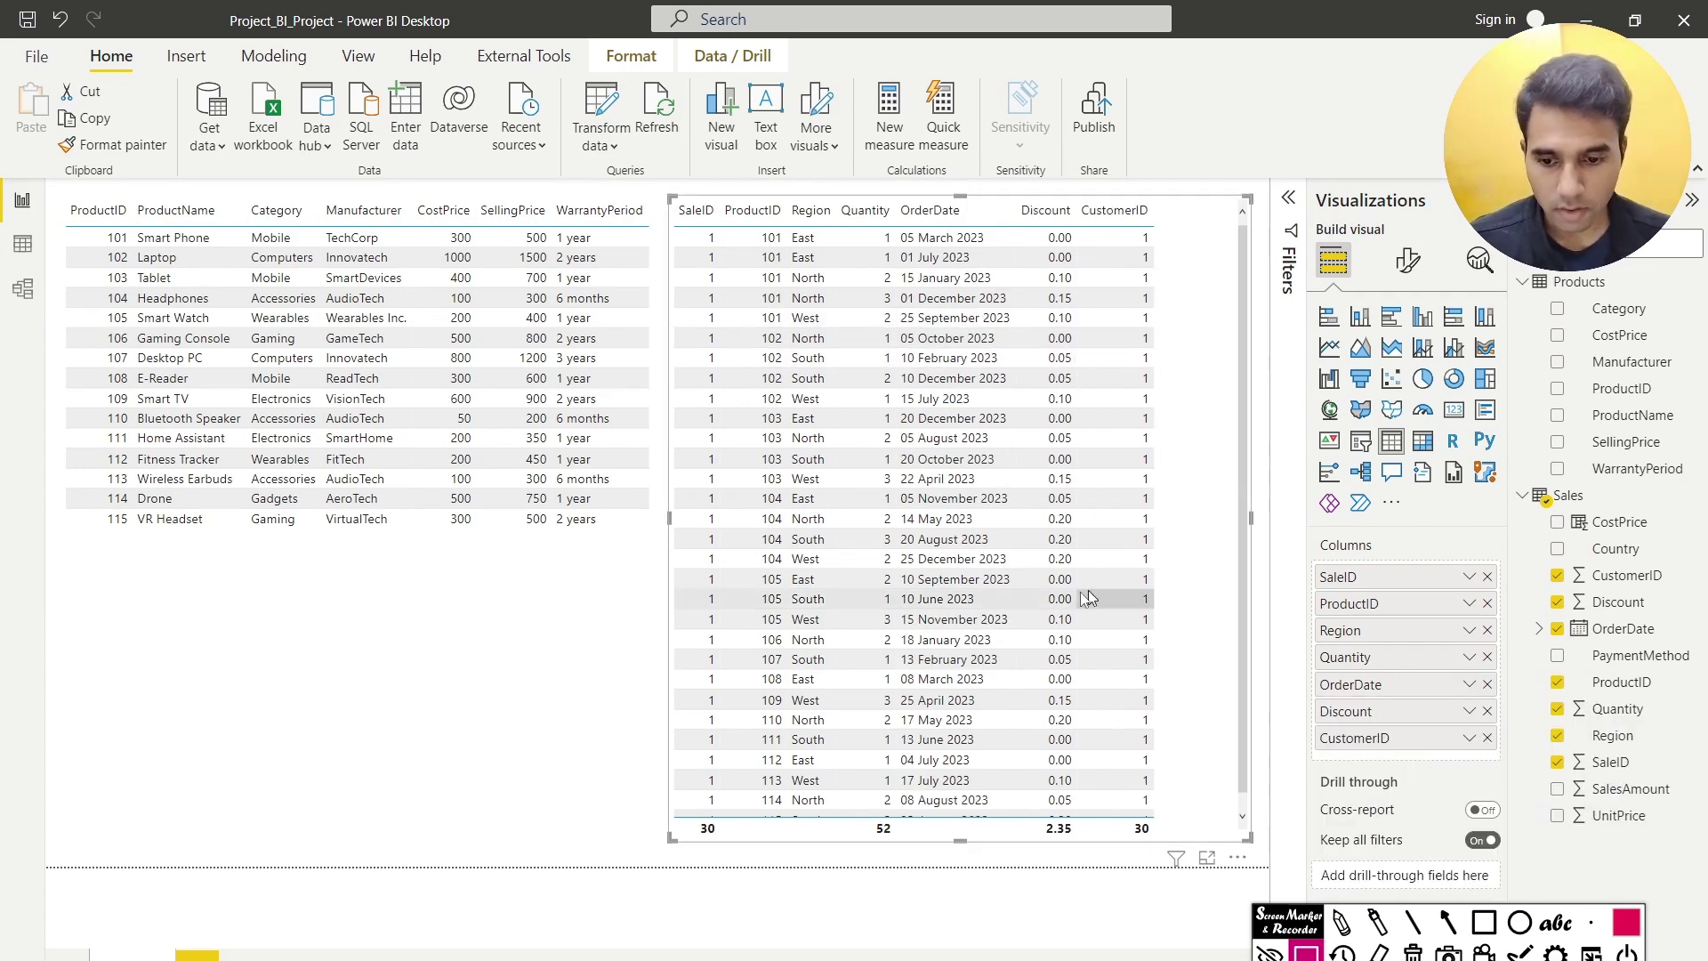
click(1469, 577)
click(1538, 277)
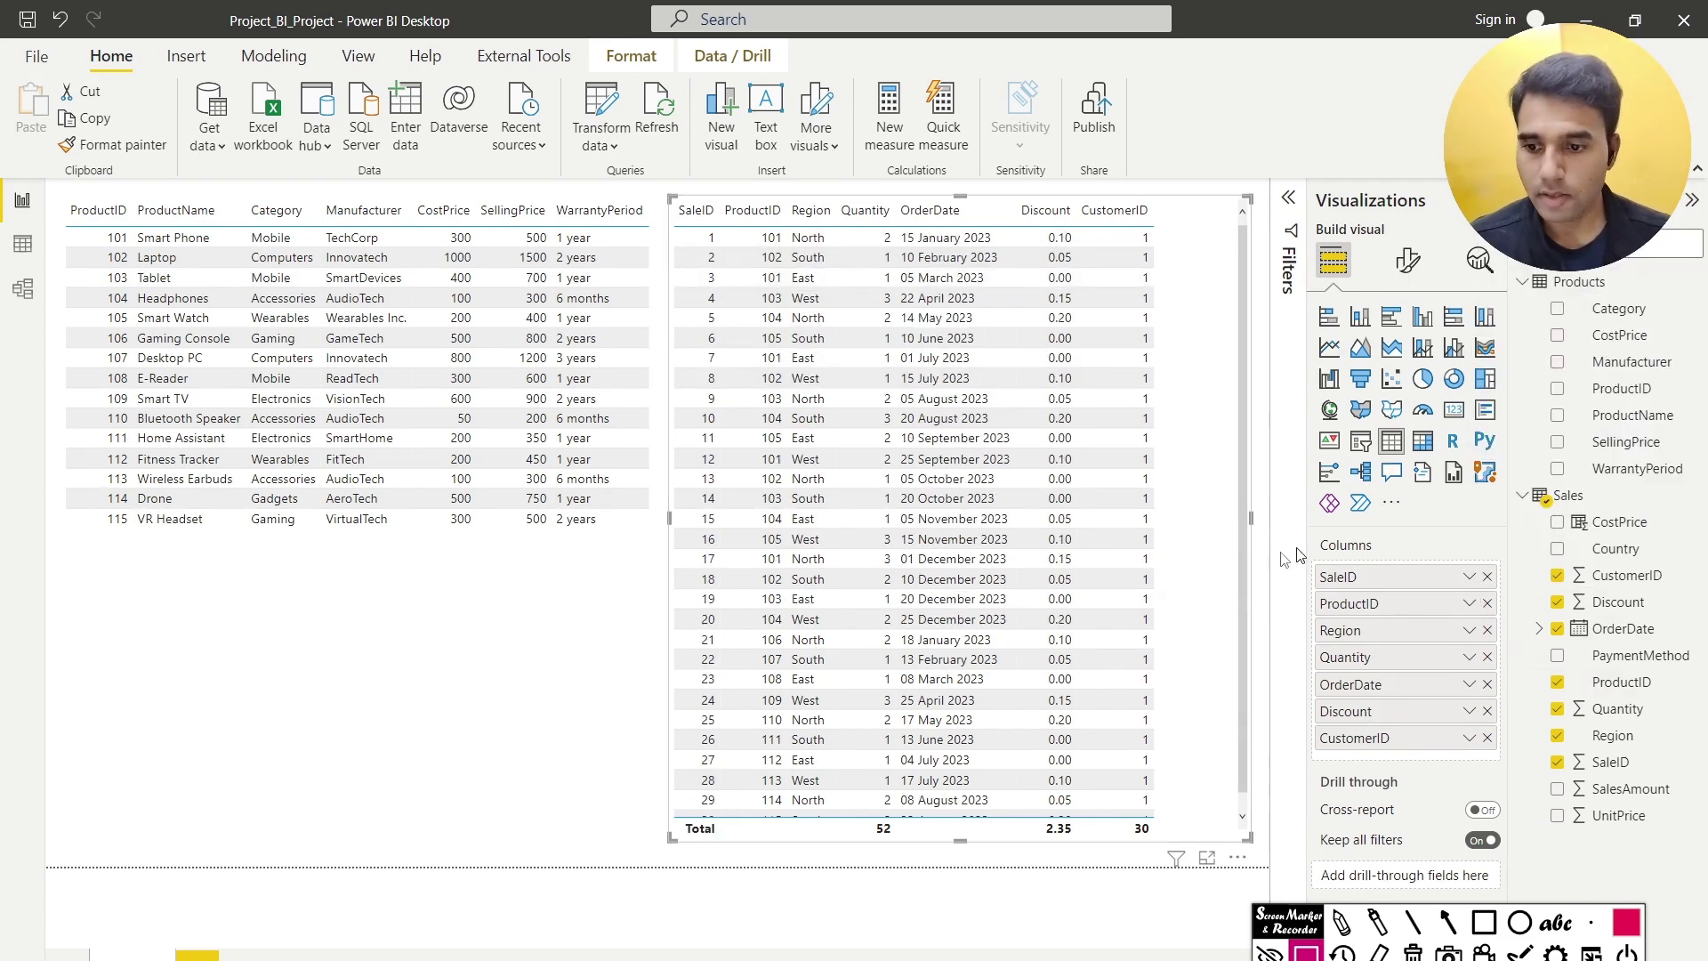
Add PaymentMethod to the Sales table visual and stop summarizing CustomerID
click(1616, 655)
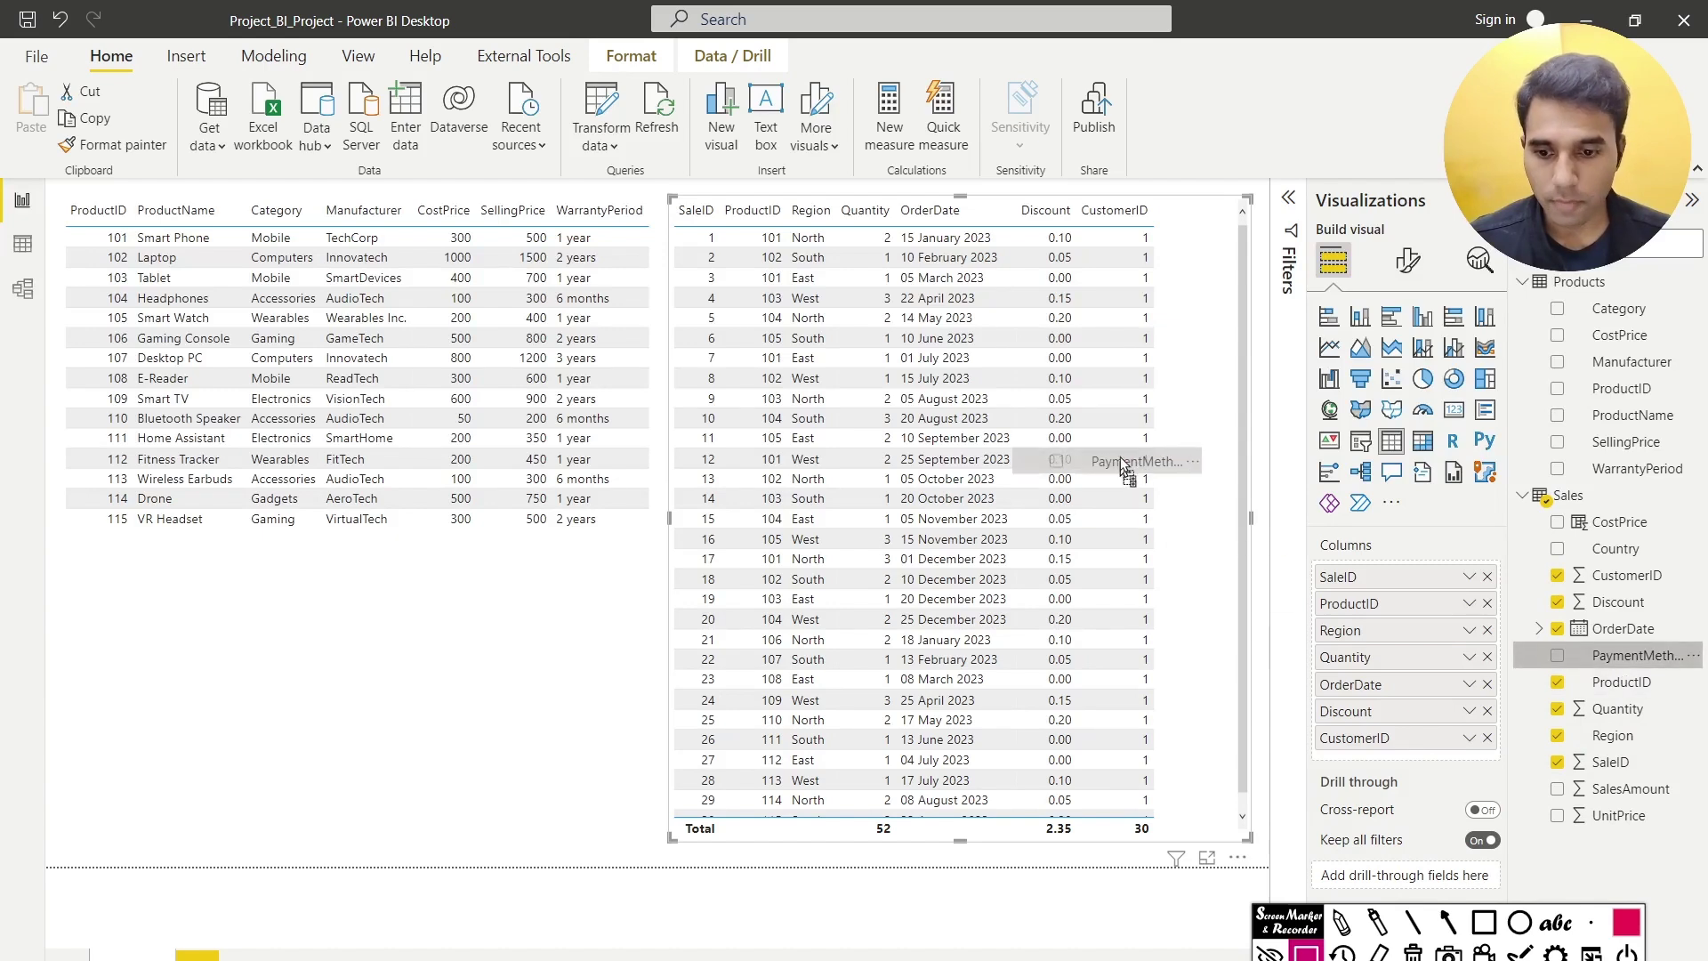
click(1469, 737)
click(1537, 439)
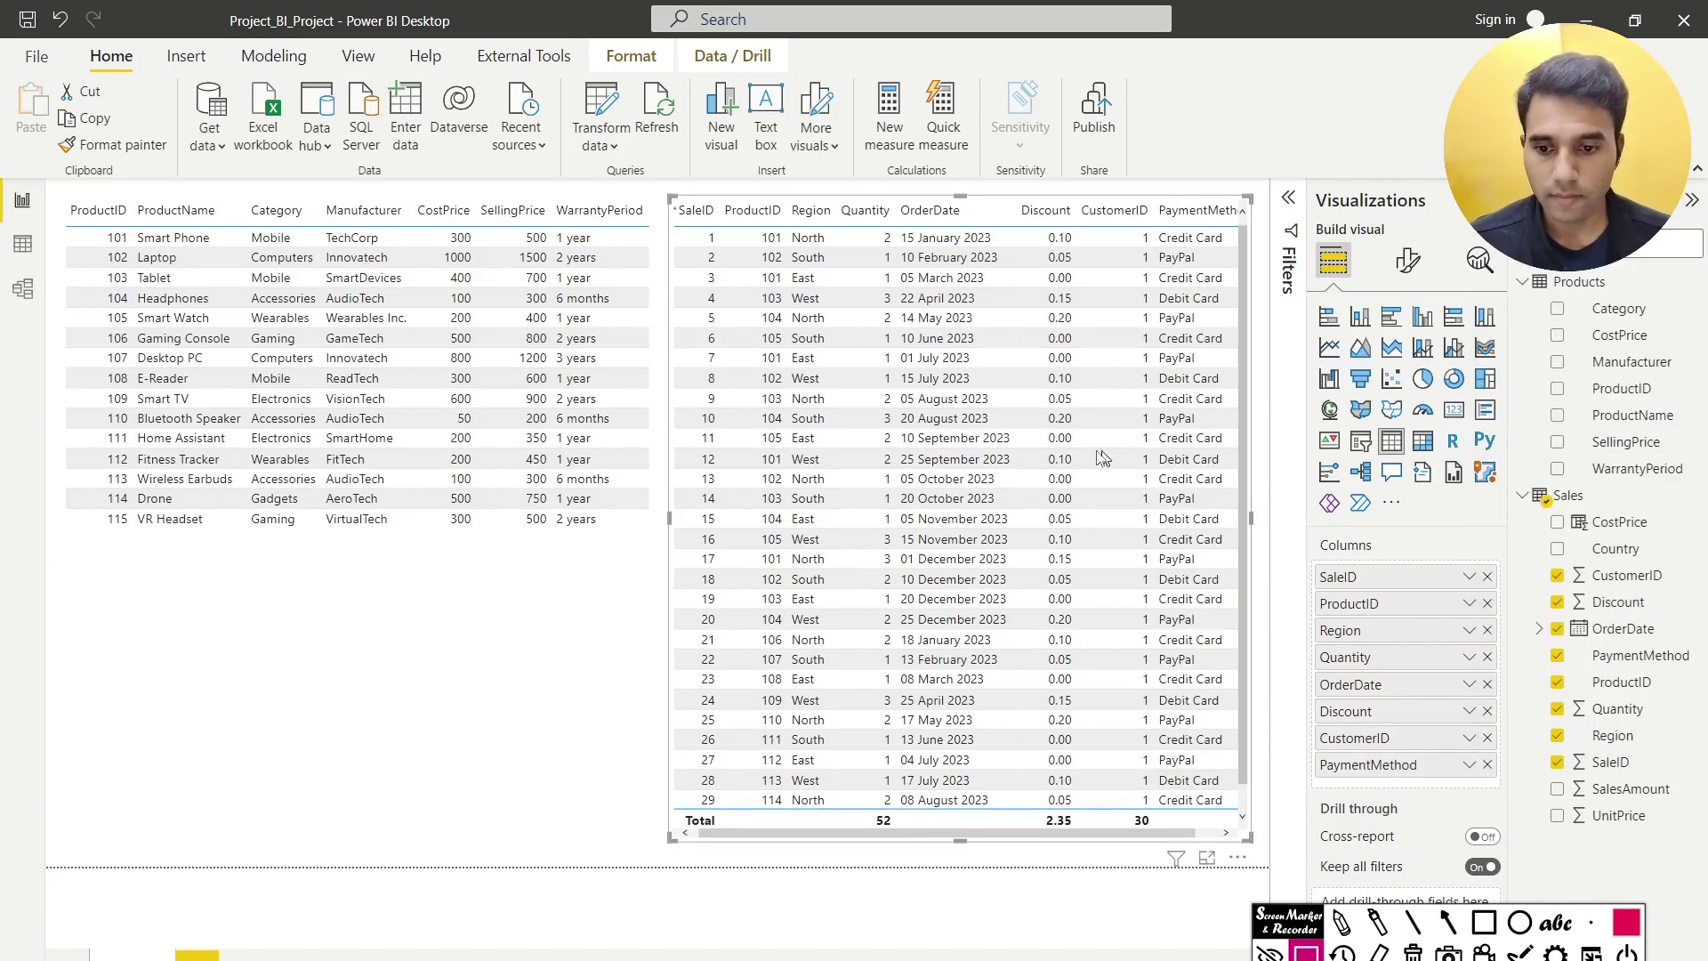
click(622, 553)
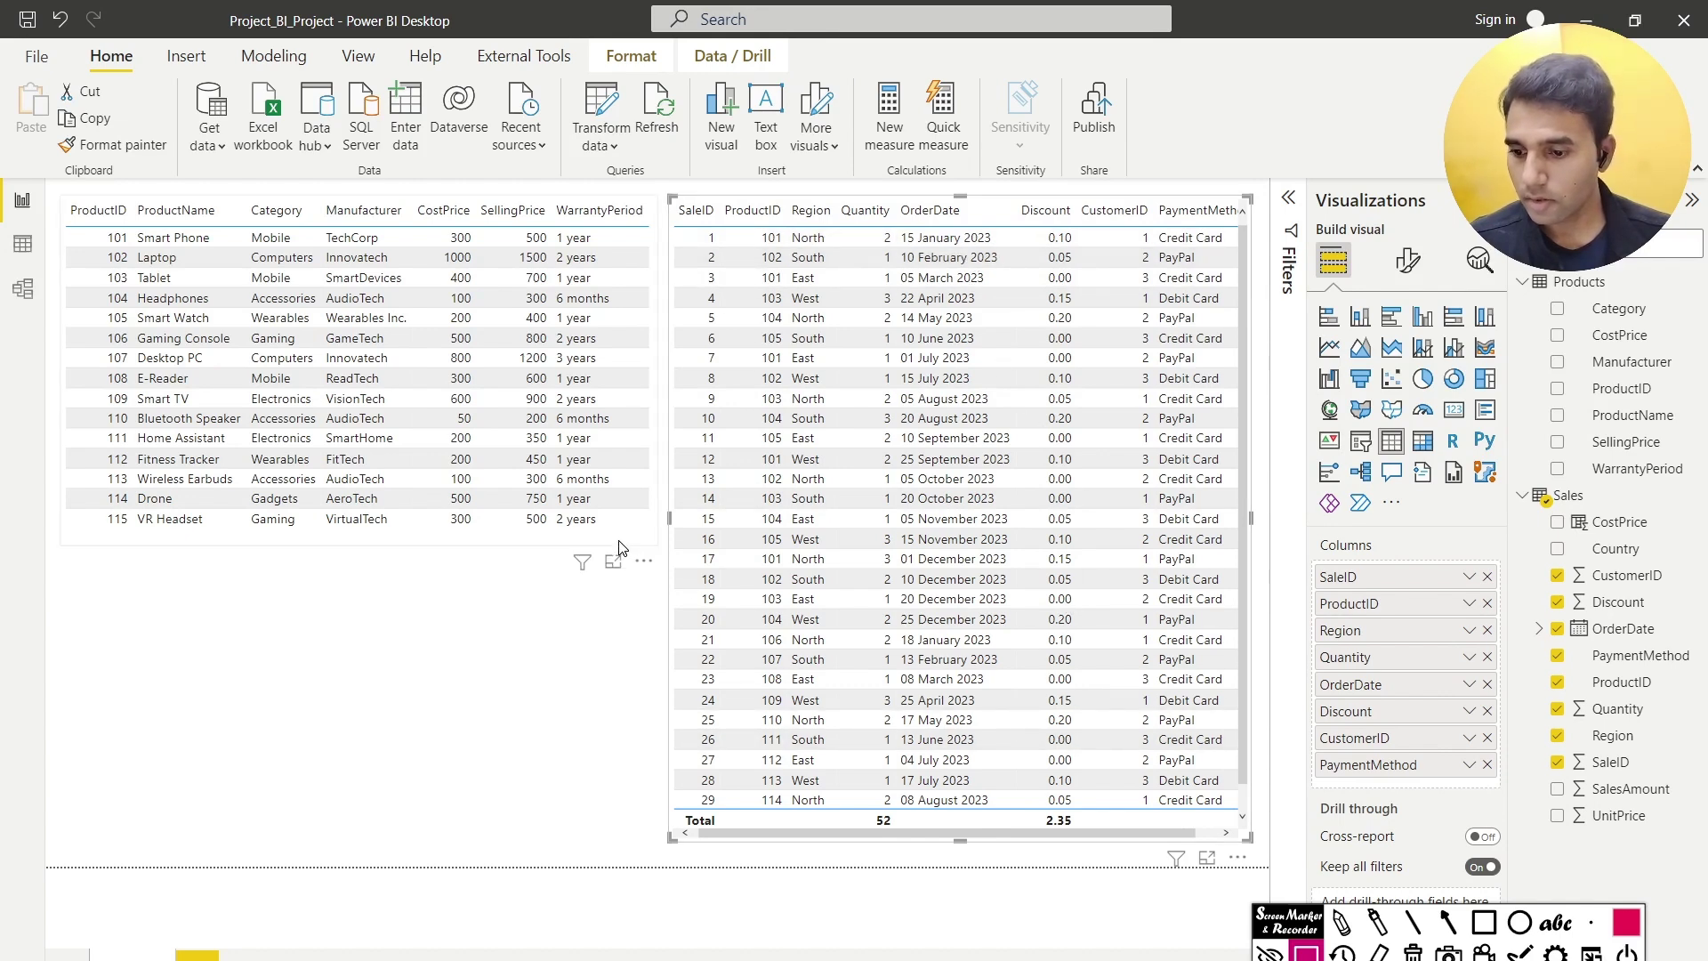
click(580, 781)
Add SalesAmount, UnitPrice and Country to the Sales table visual and check the formula of the Sales CostPrice column
drag(1141, 829, 1157, 831)
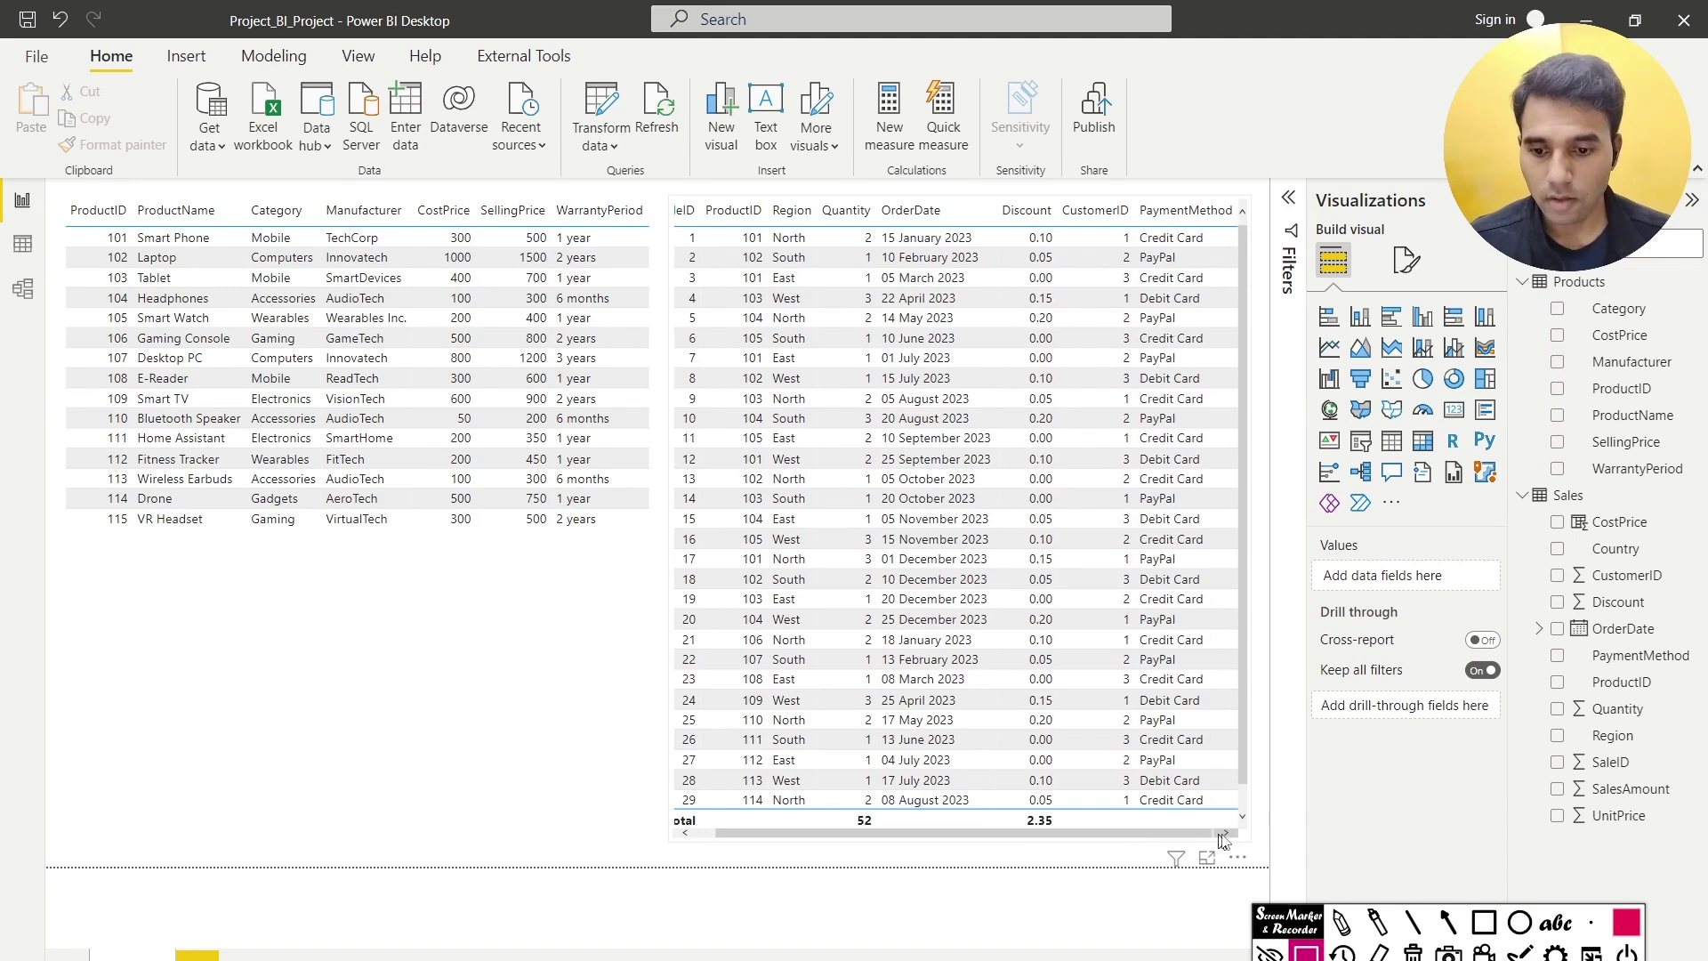
drag(1618, 805, 1406, 787)
drag(1618, 829, 1433, 805)
drag(1621, 548, 1441, 832)
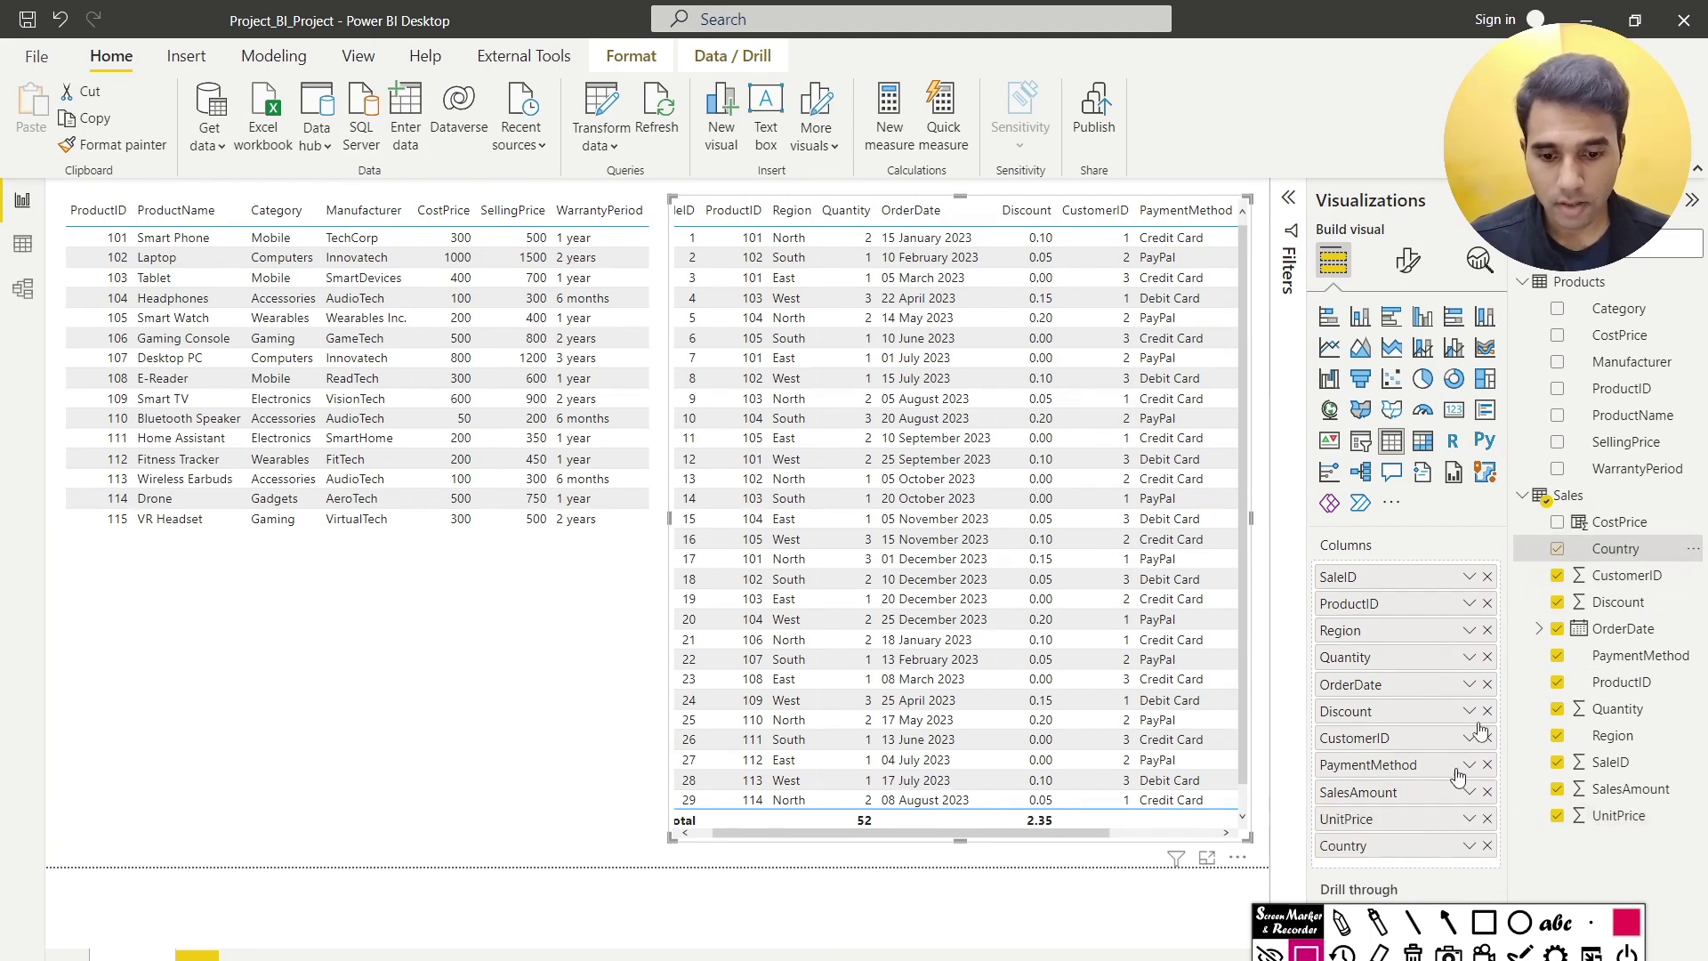
click(1606, 525)
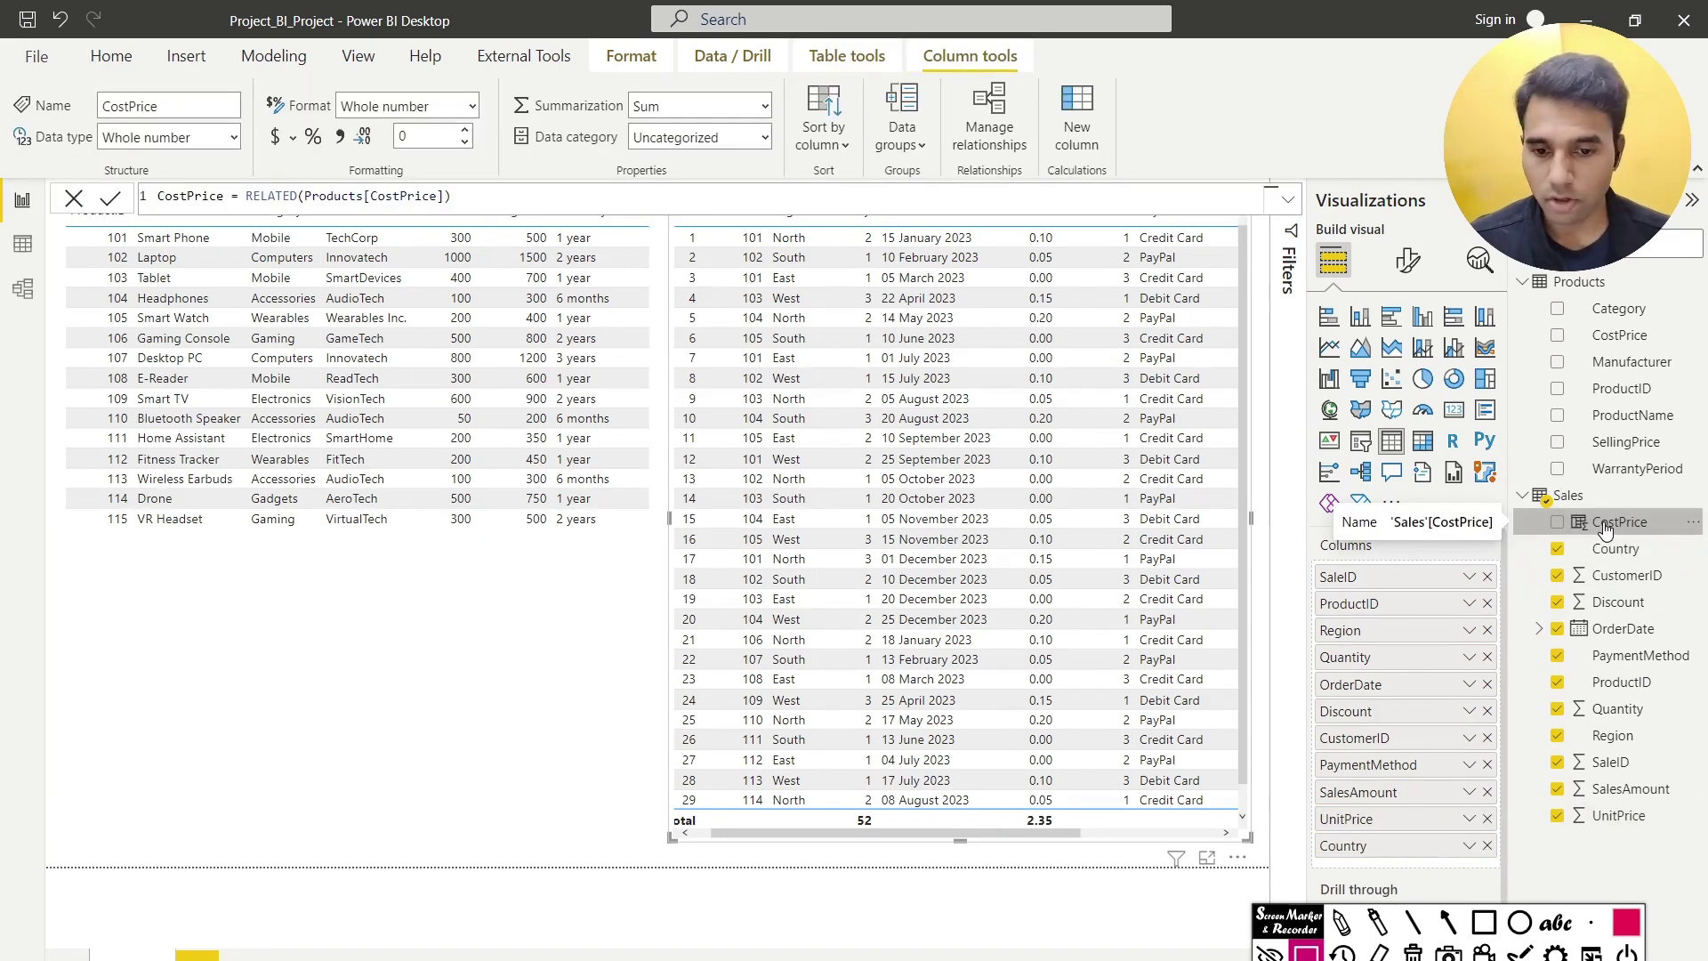
click(507, 710)
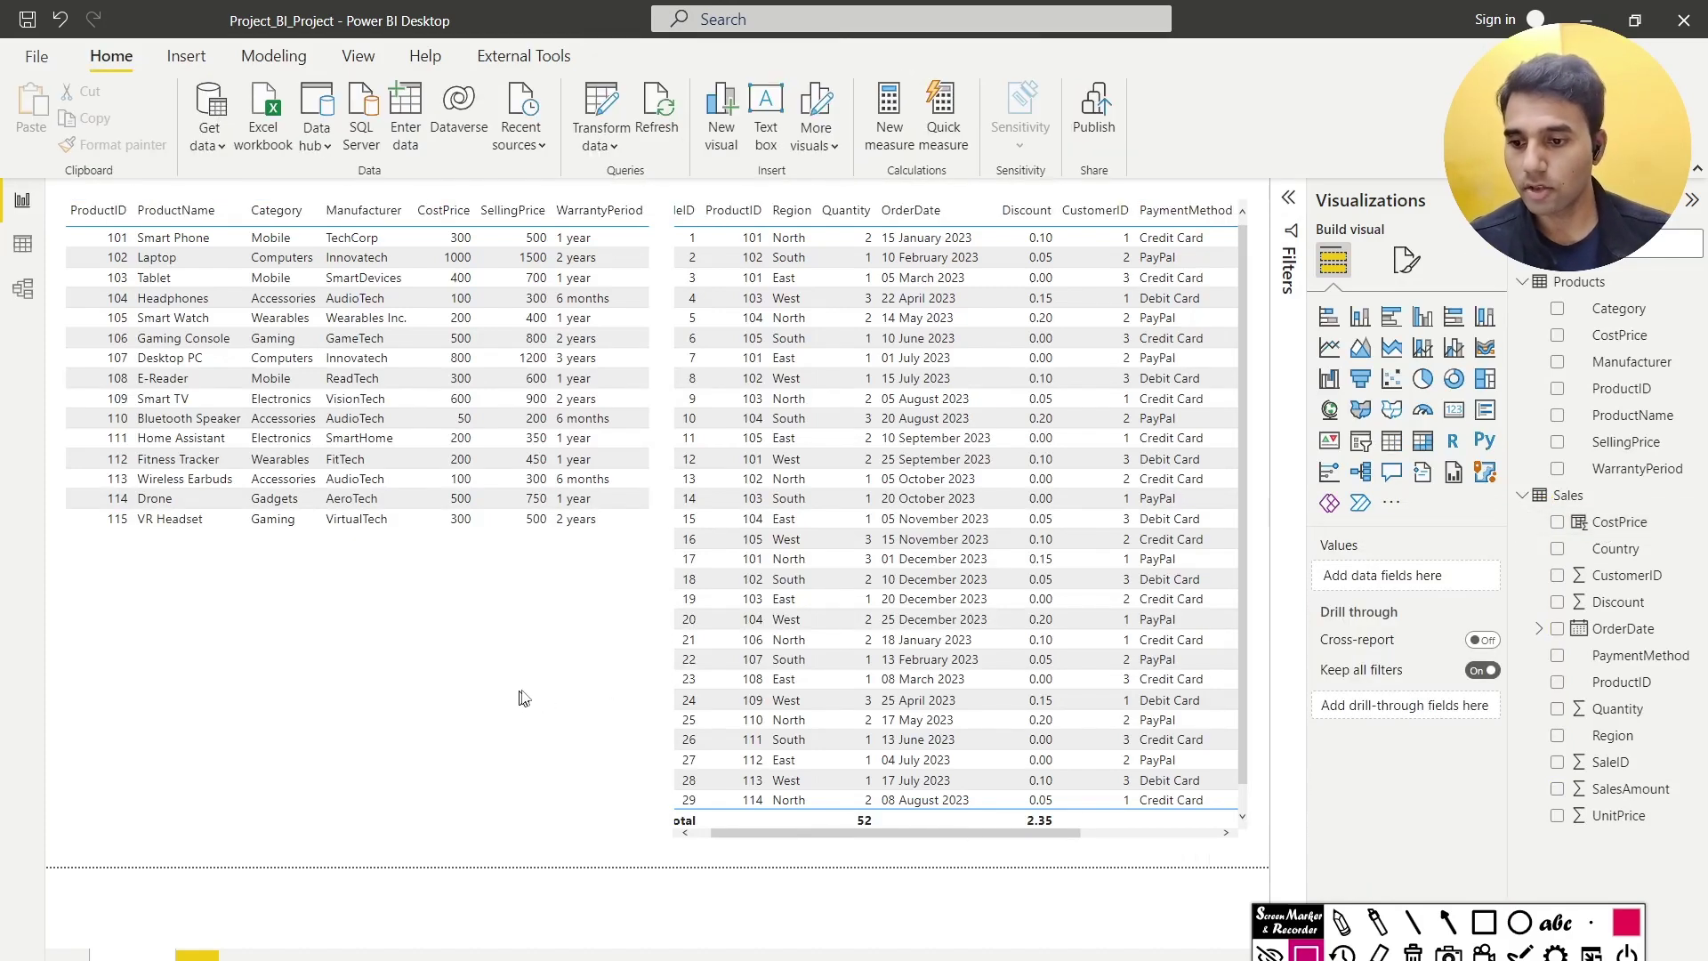
drag(816, 844, 709, 823)
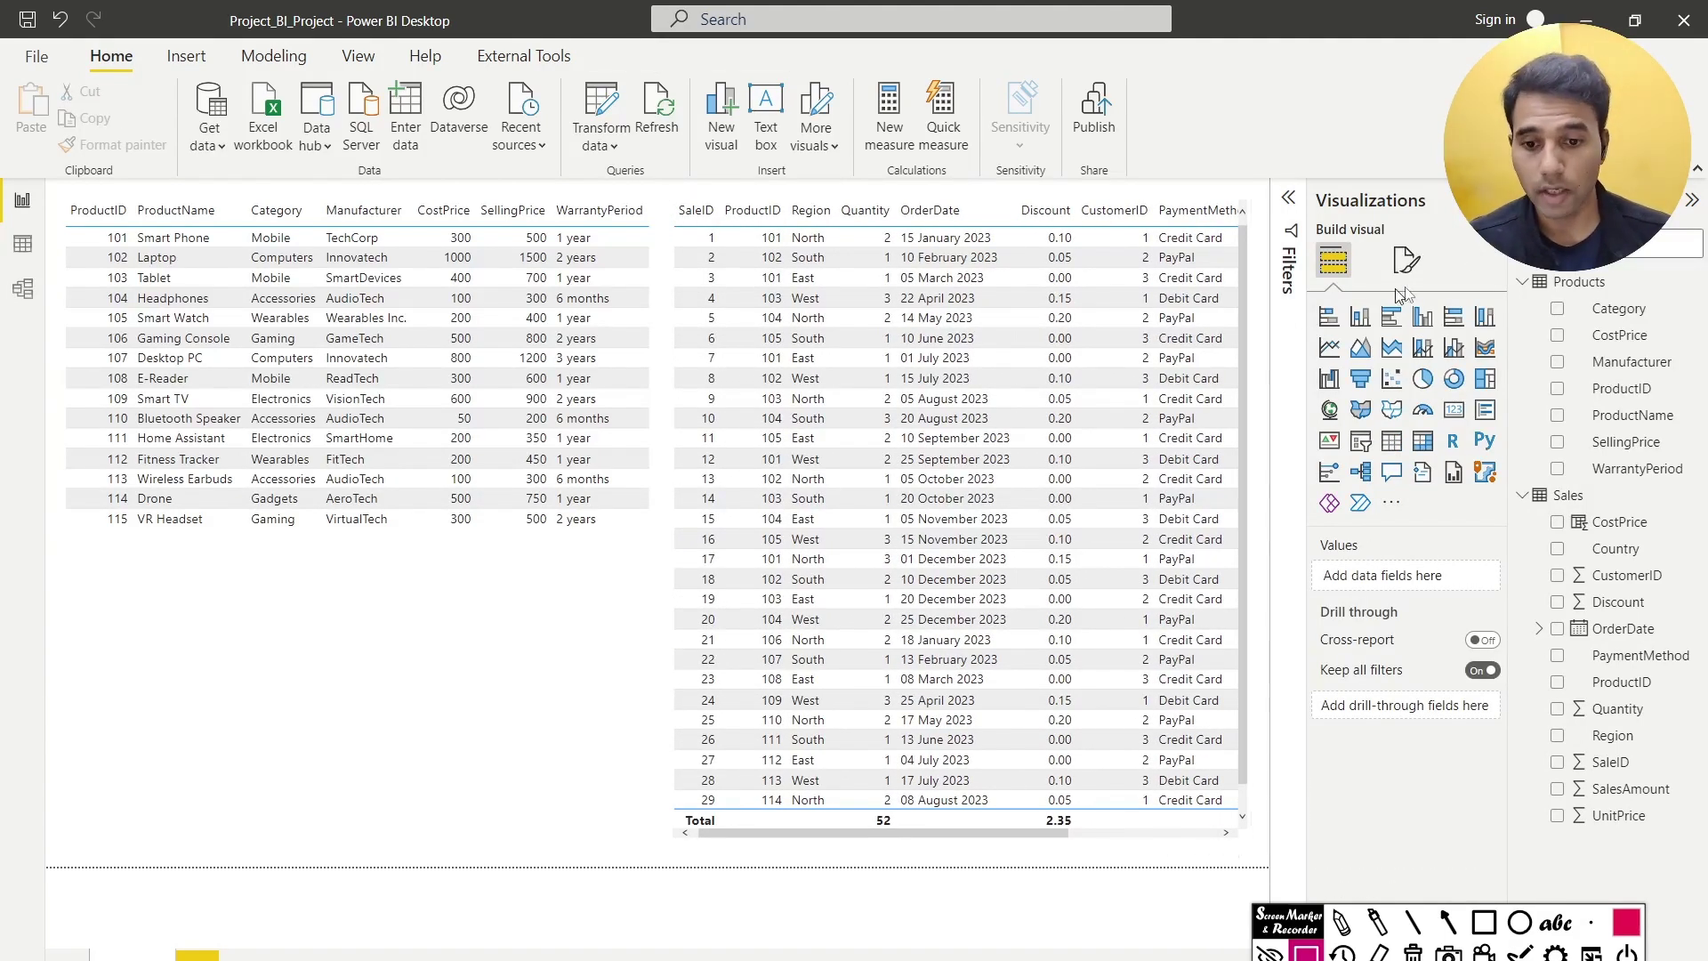
Set the report page canvas to a custom size of 900 px height and 1600 px width
click(1407, 259)
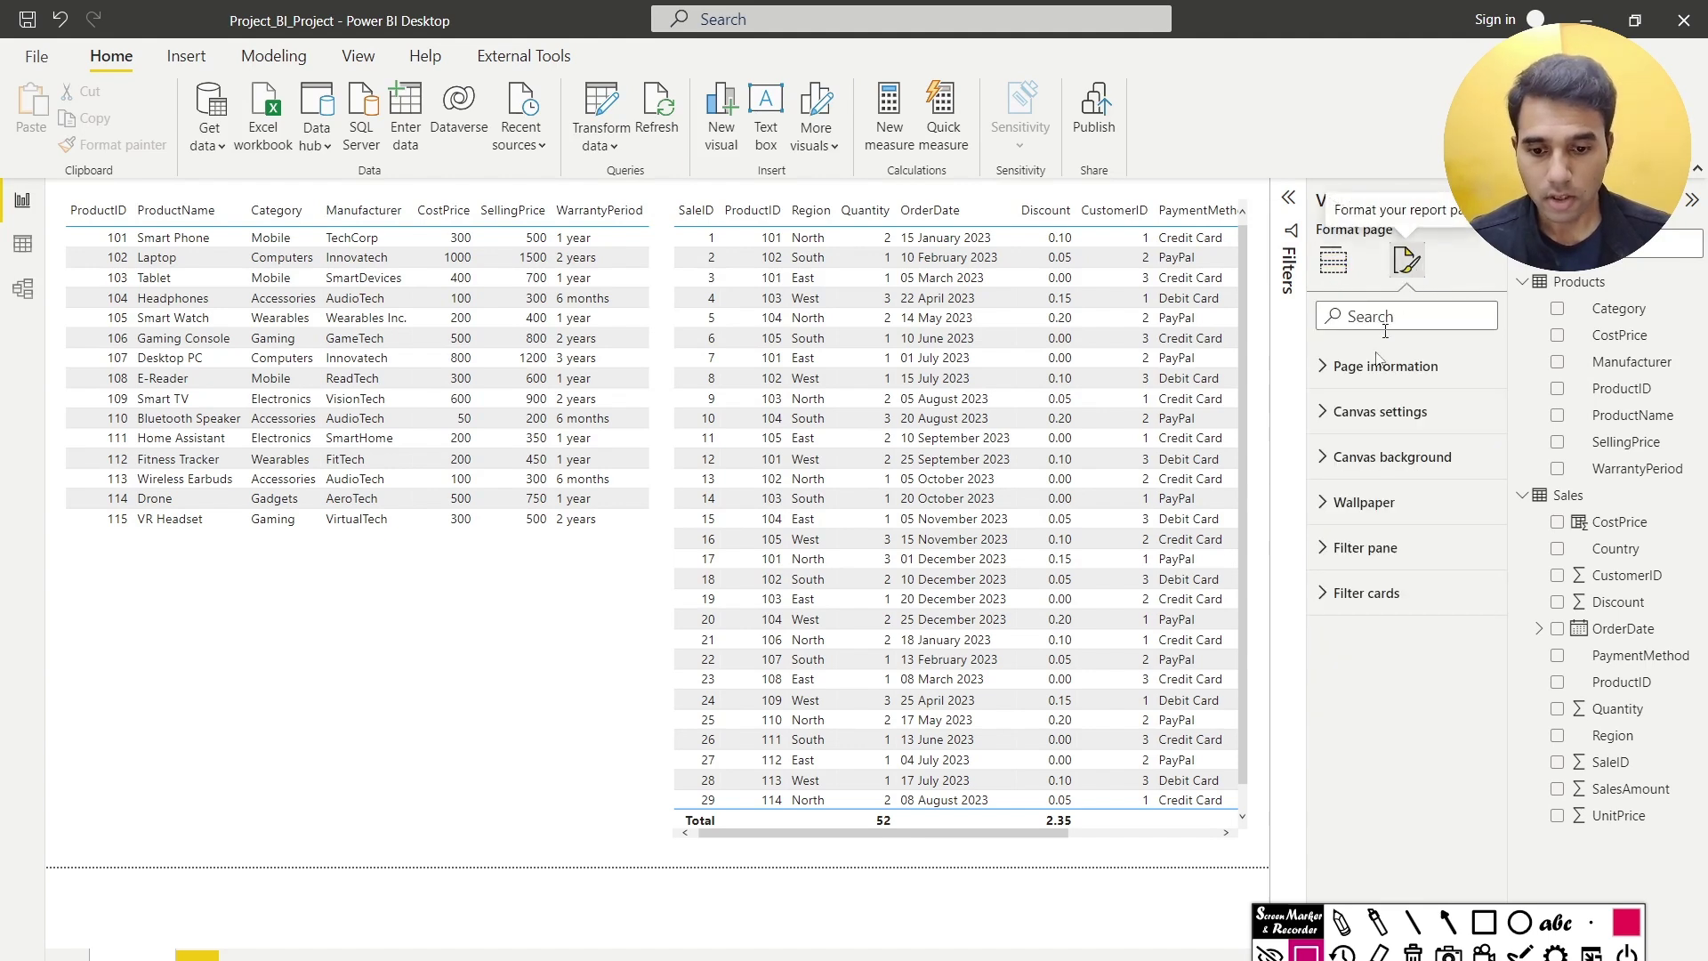
click(1364, 414)
click(1381, 480)
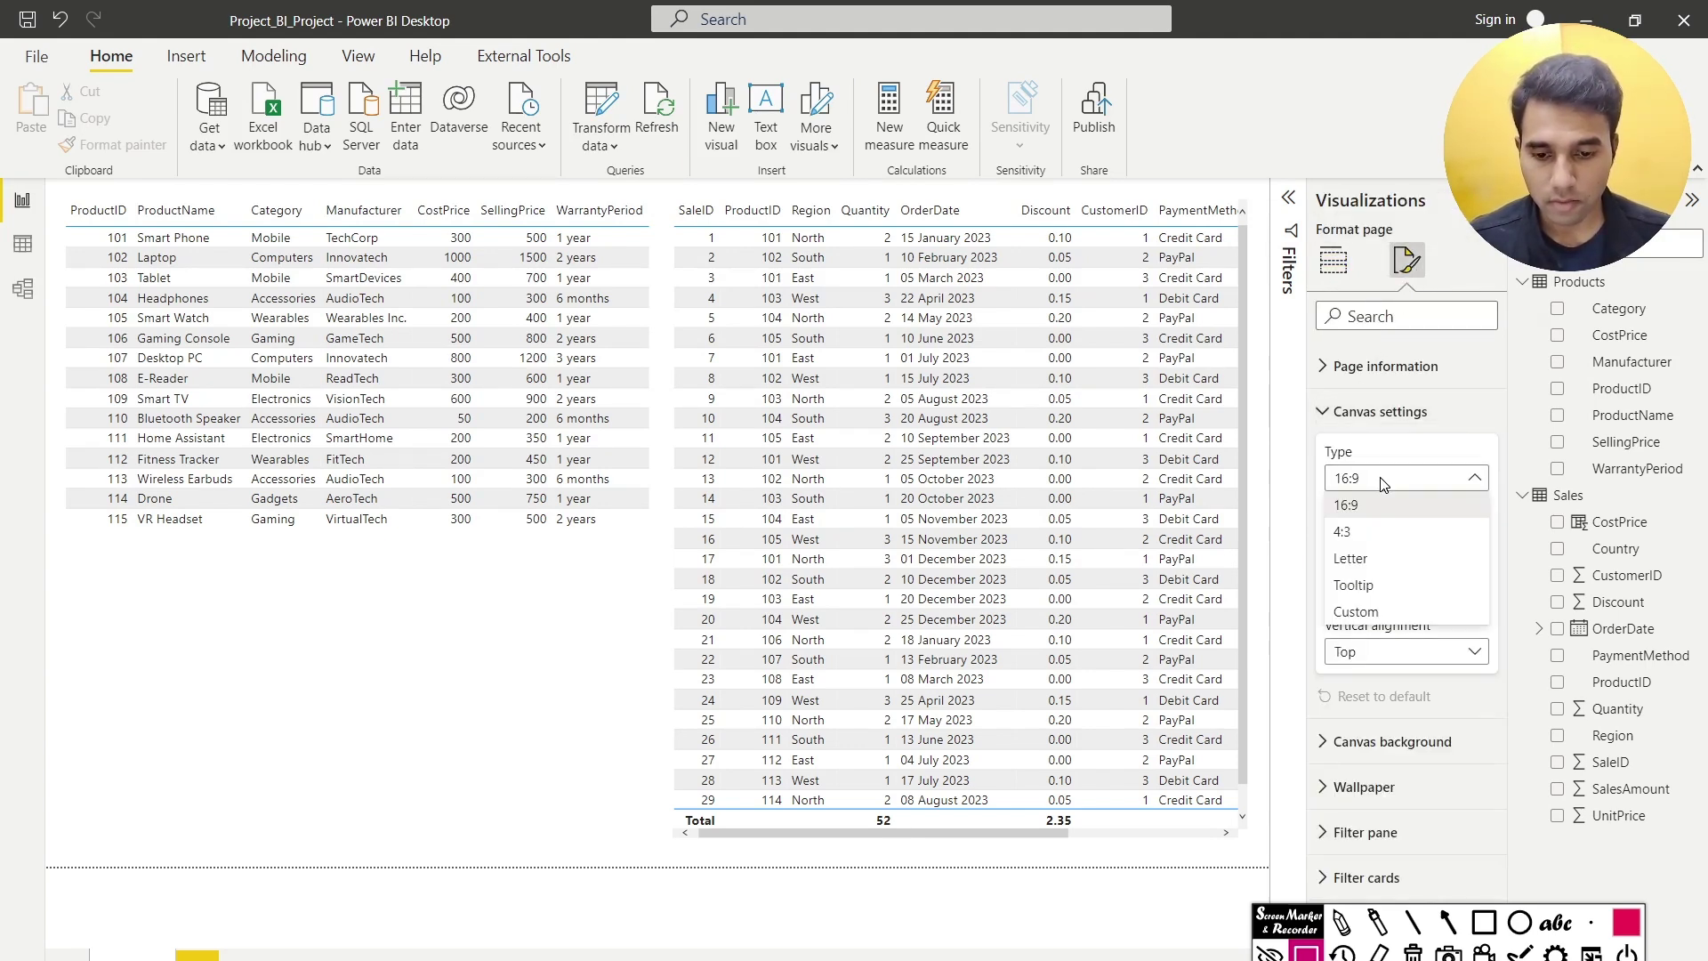
click(1375, 612)
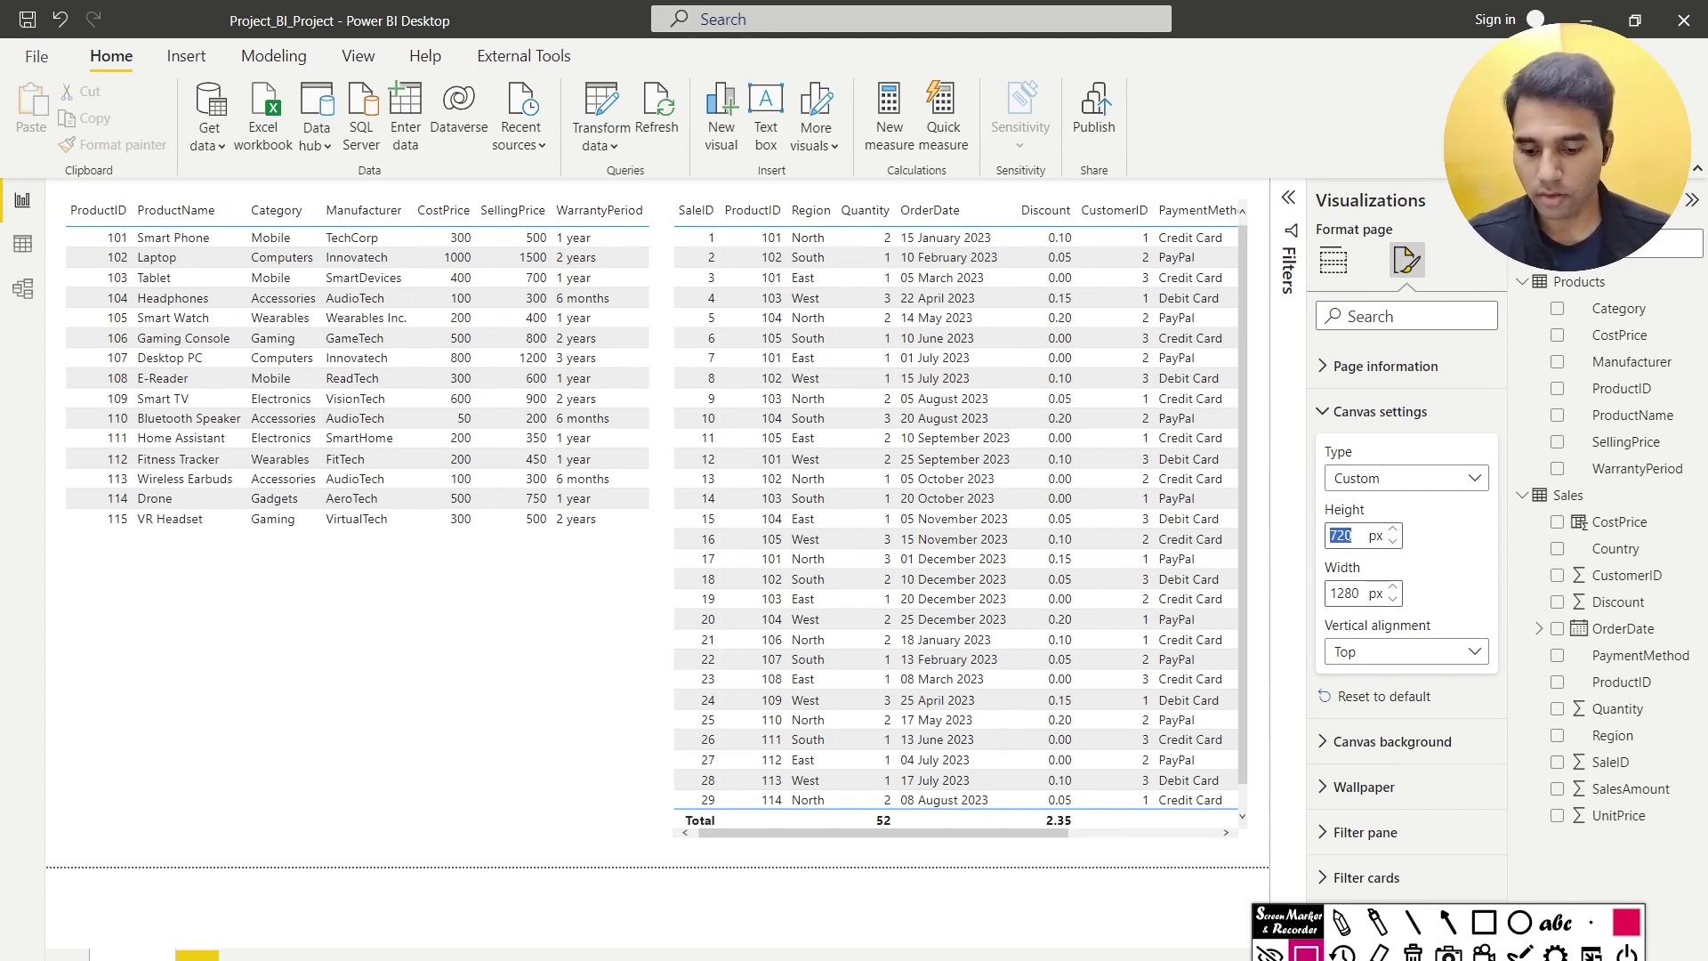
text(900)
key(Return)
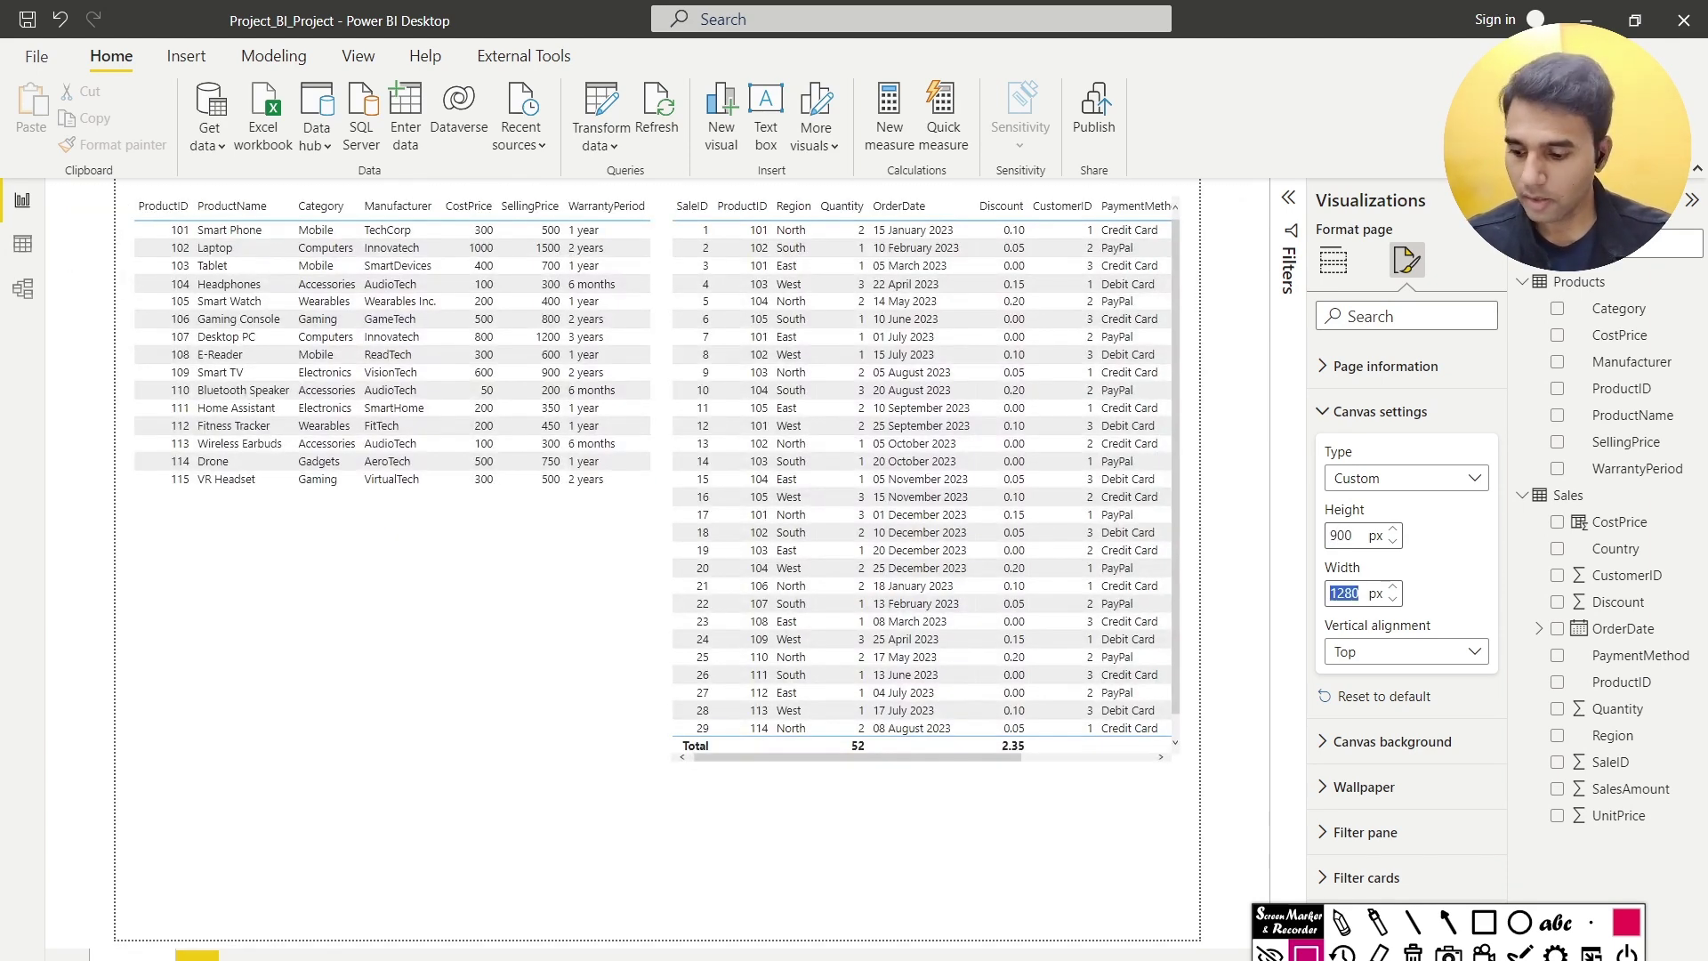
text(1600)
key(Return)
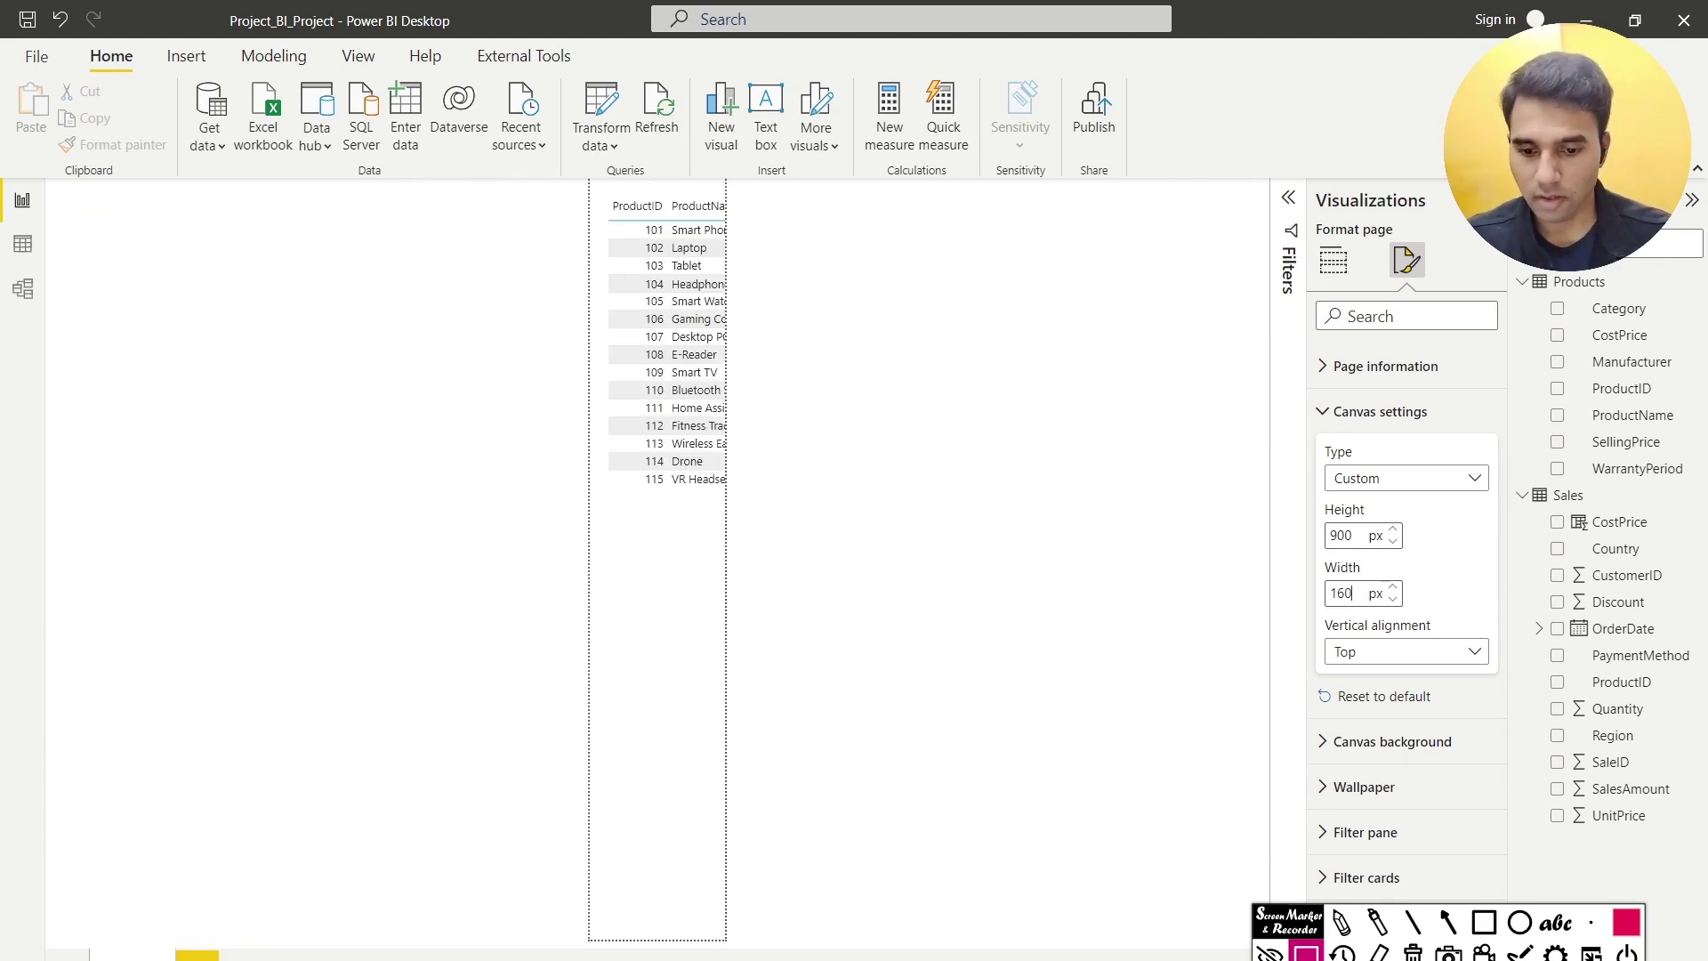
click(995, 719)
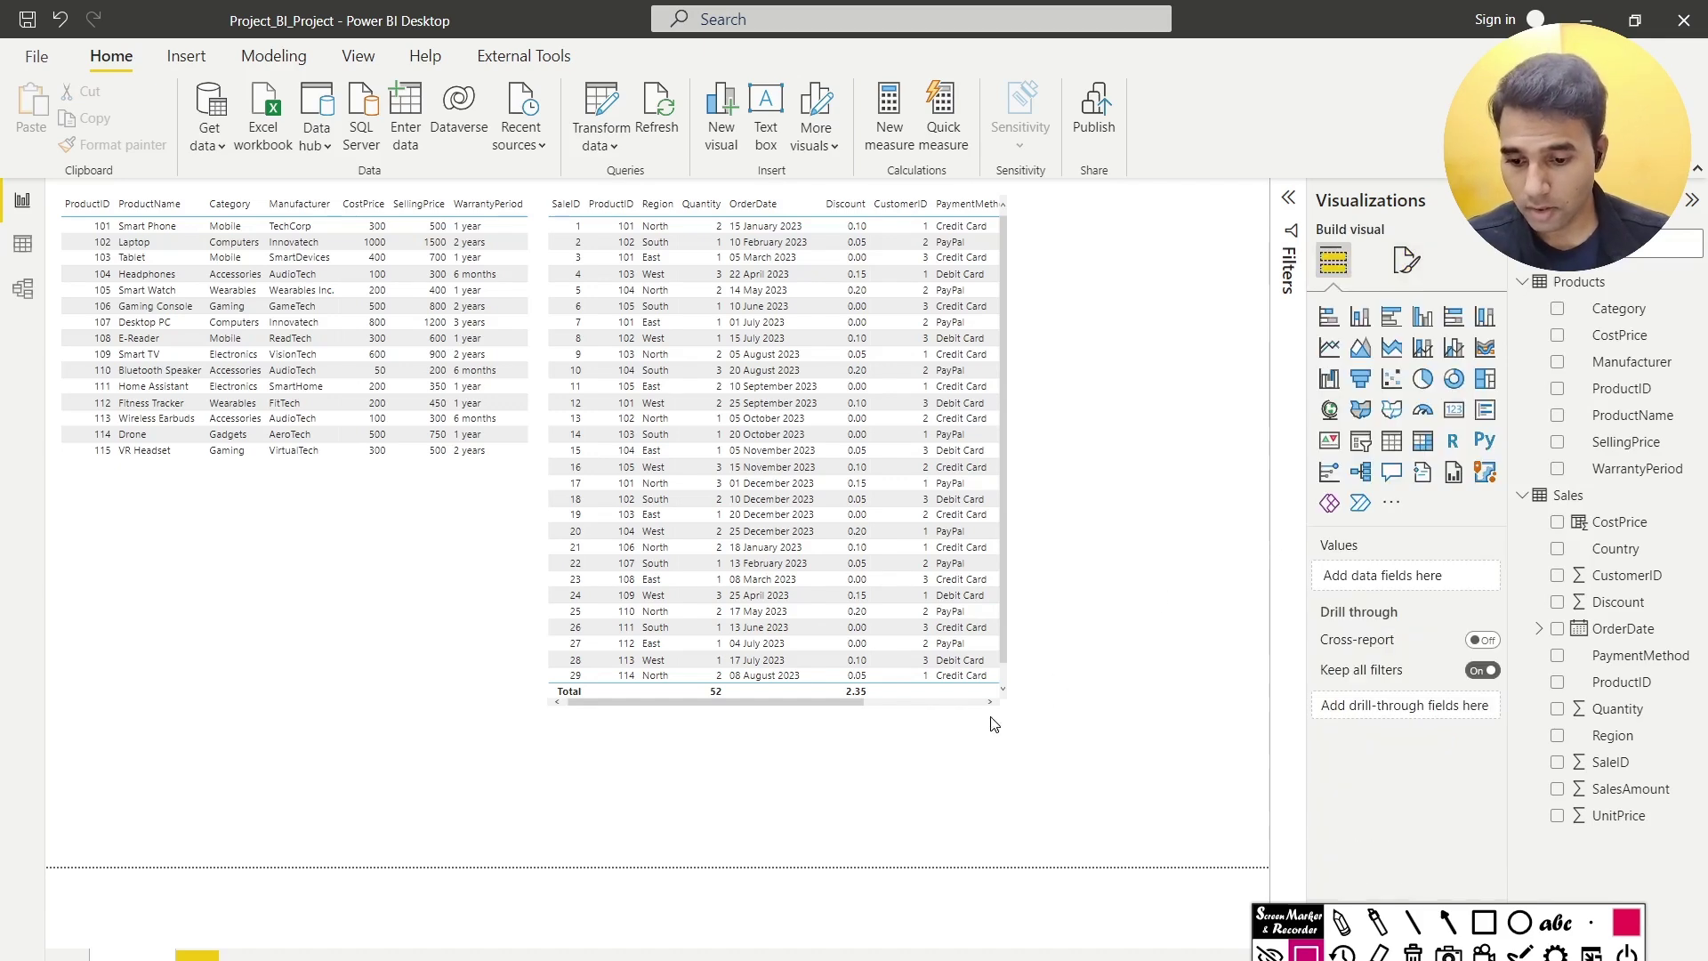
Enlarge the Sales table visual until all its columns and rows fit, and select the Products table visual
drag(1012, 725, 1196, 742)
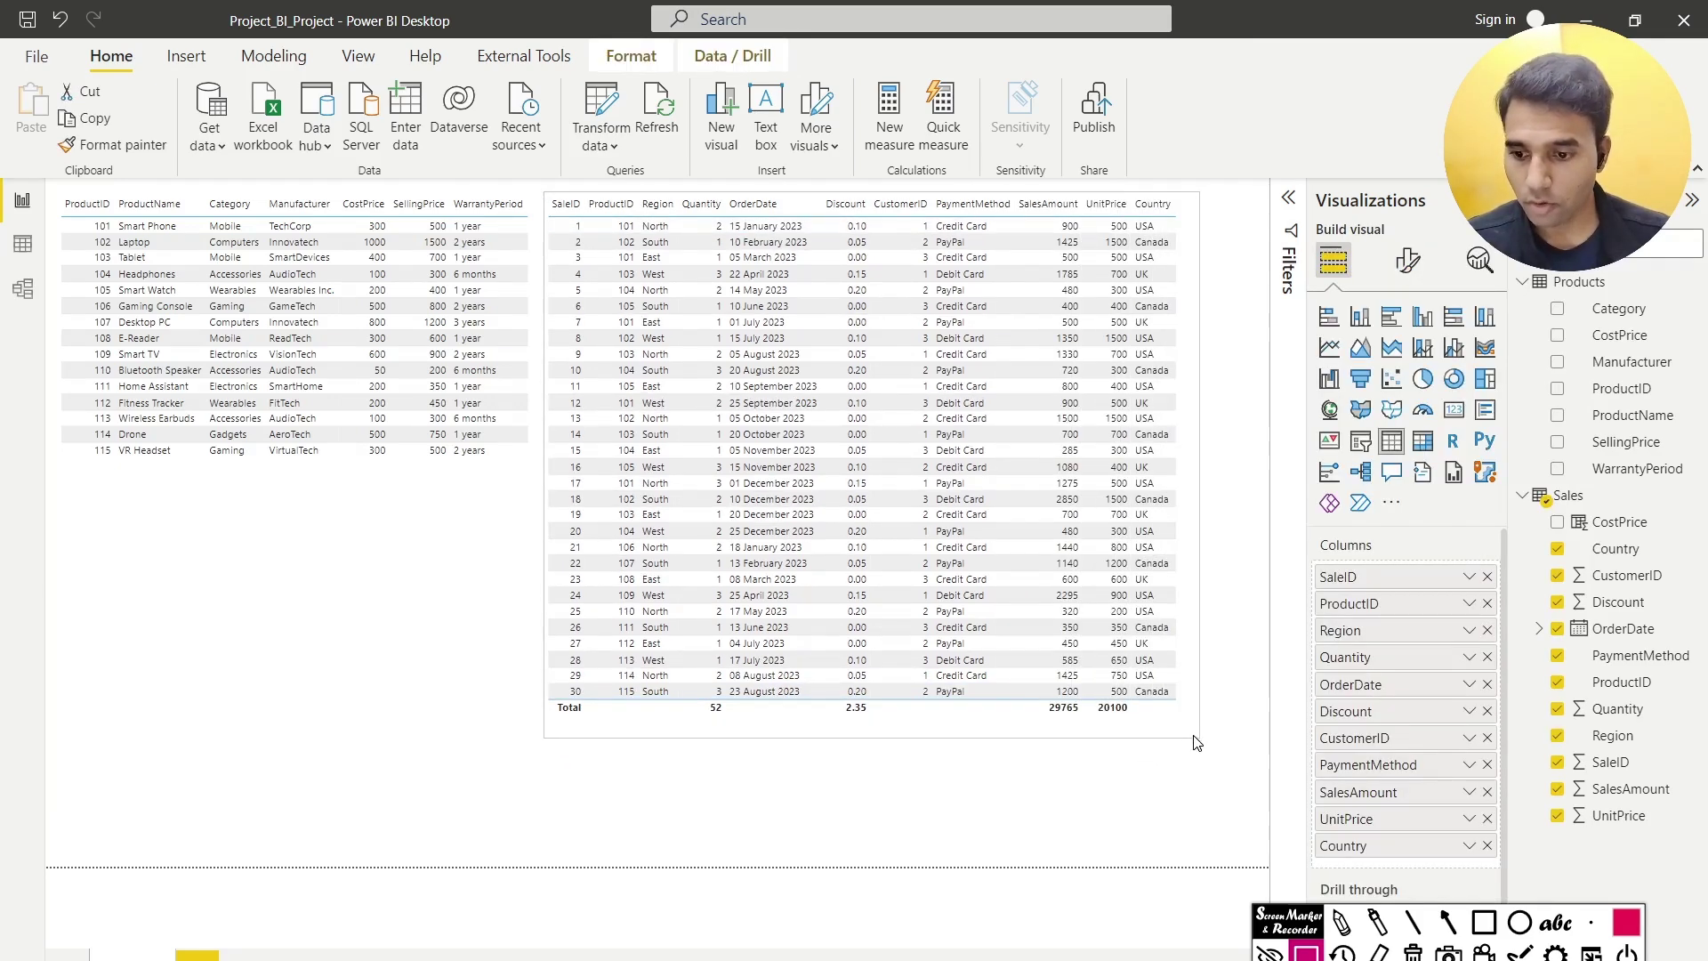
click(436, 469)
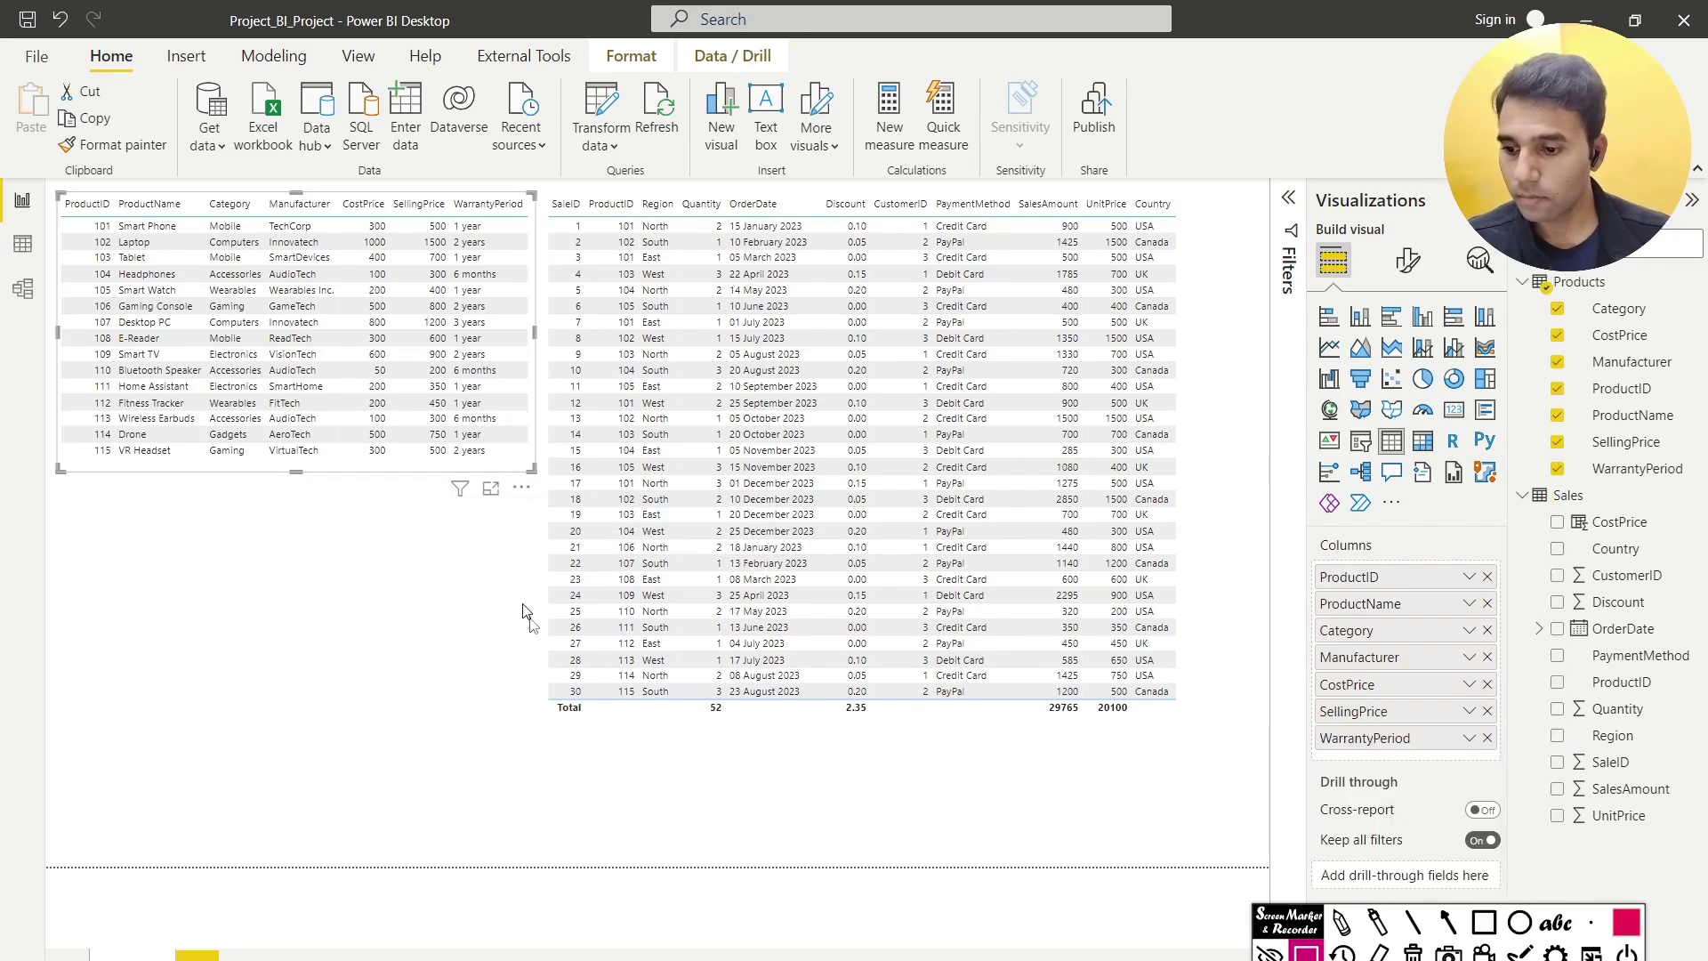
Turn on the visual border for both the Products and Sales table visuals
click(934, 723)
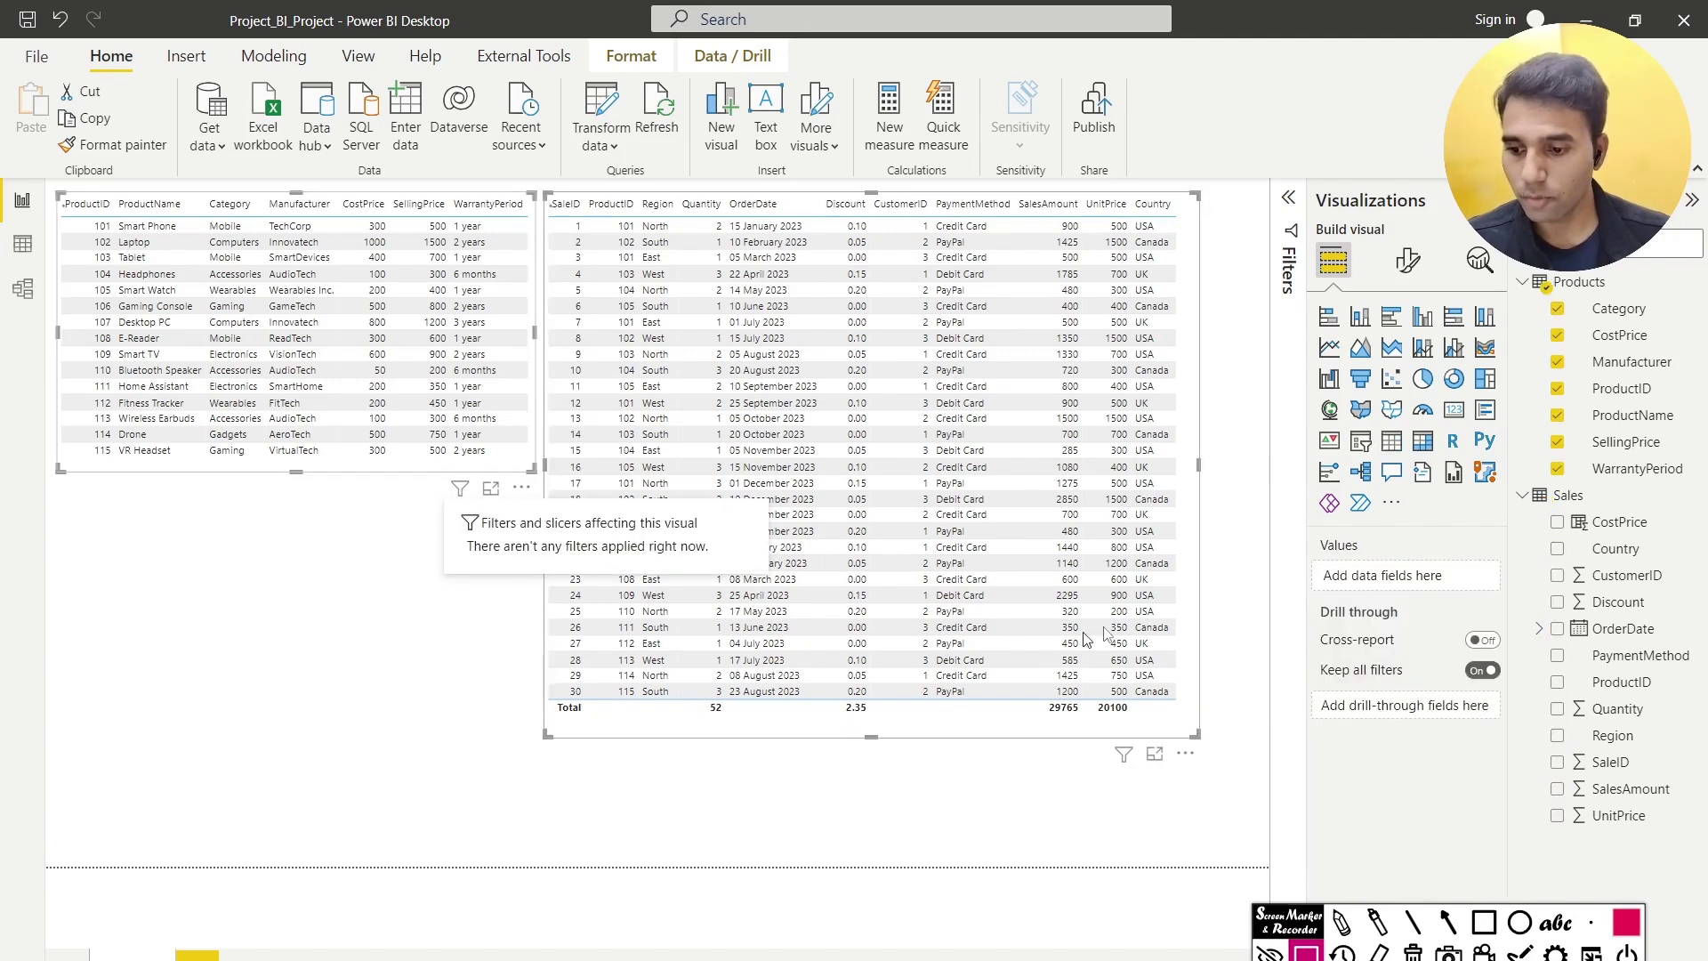
click(1408, 260)
click(1404, 362)
click(1356, 504)
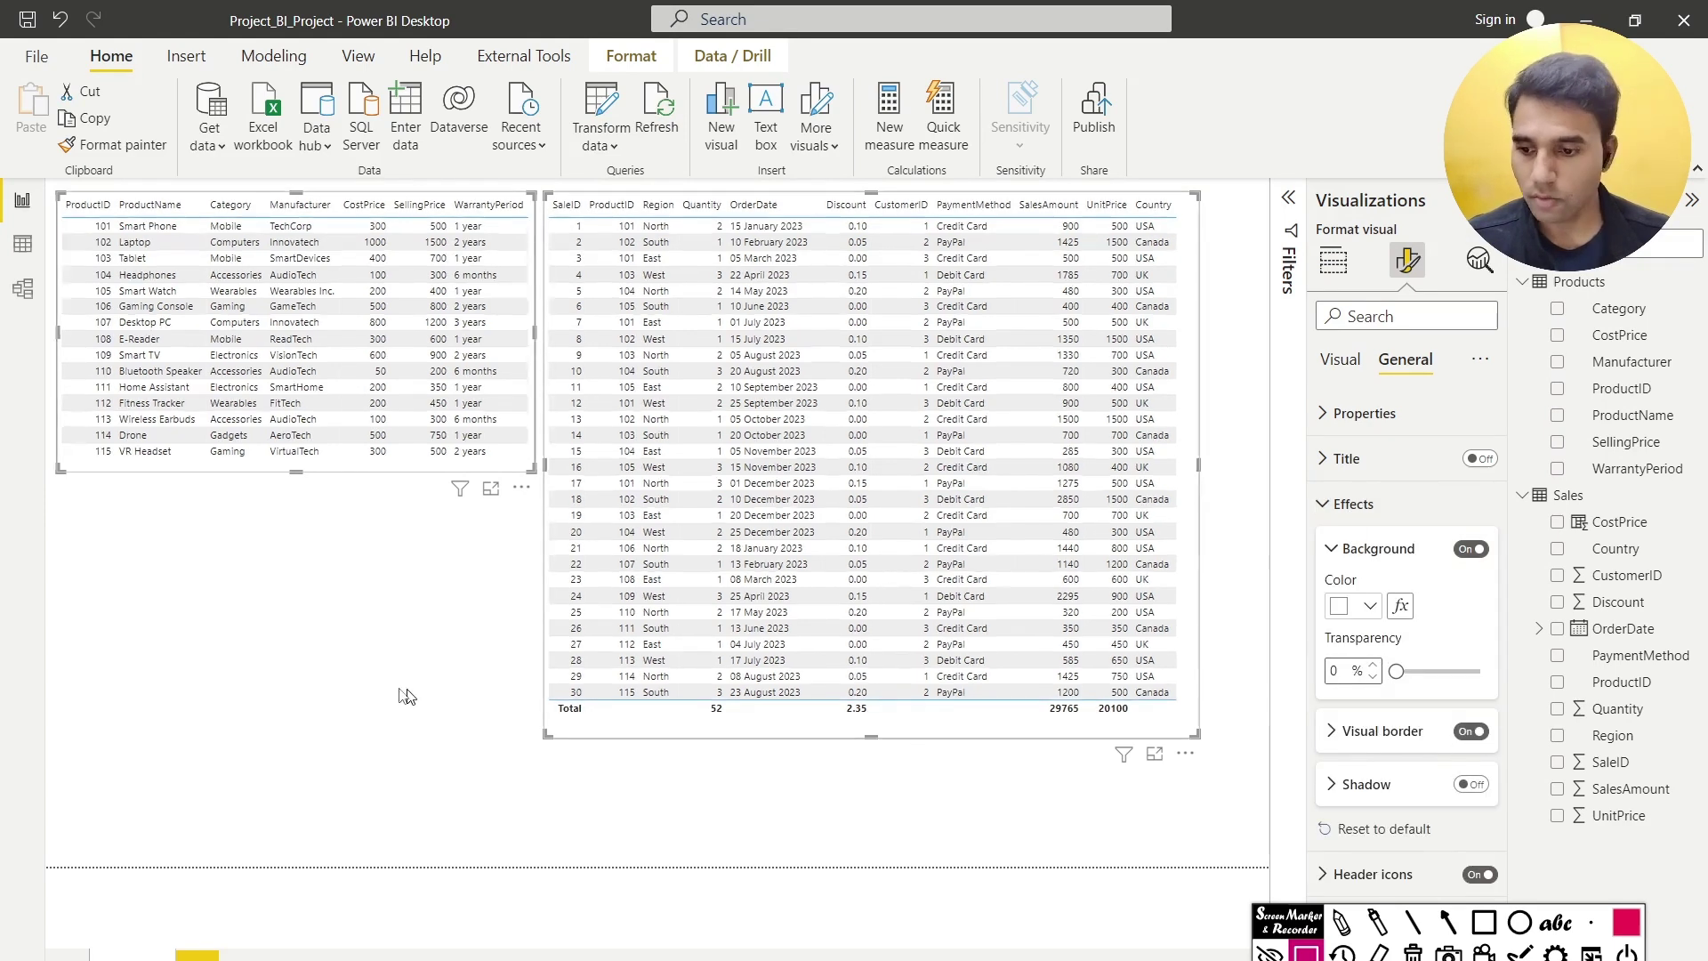
click(398, 694)
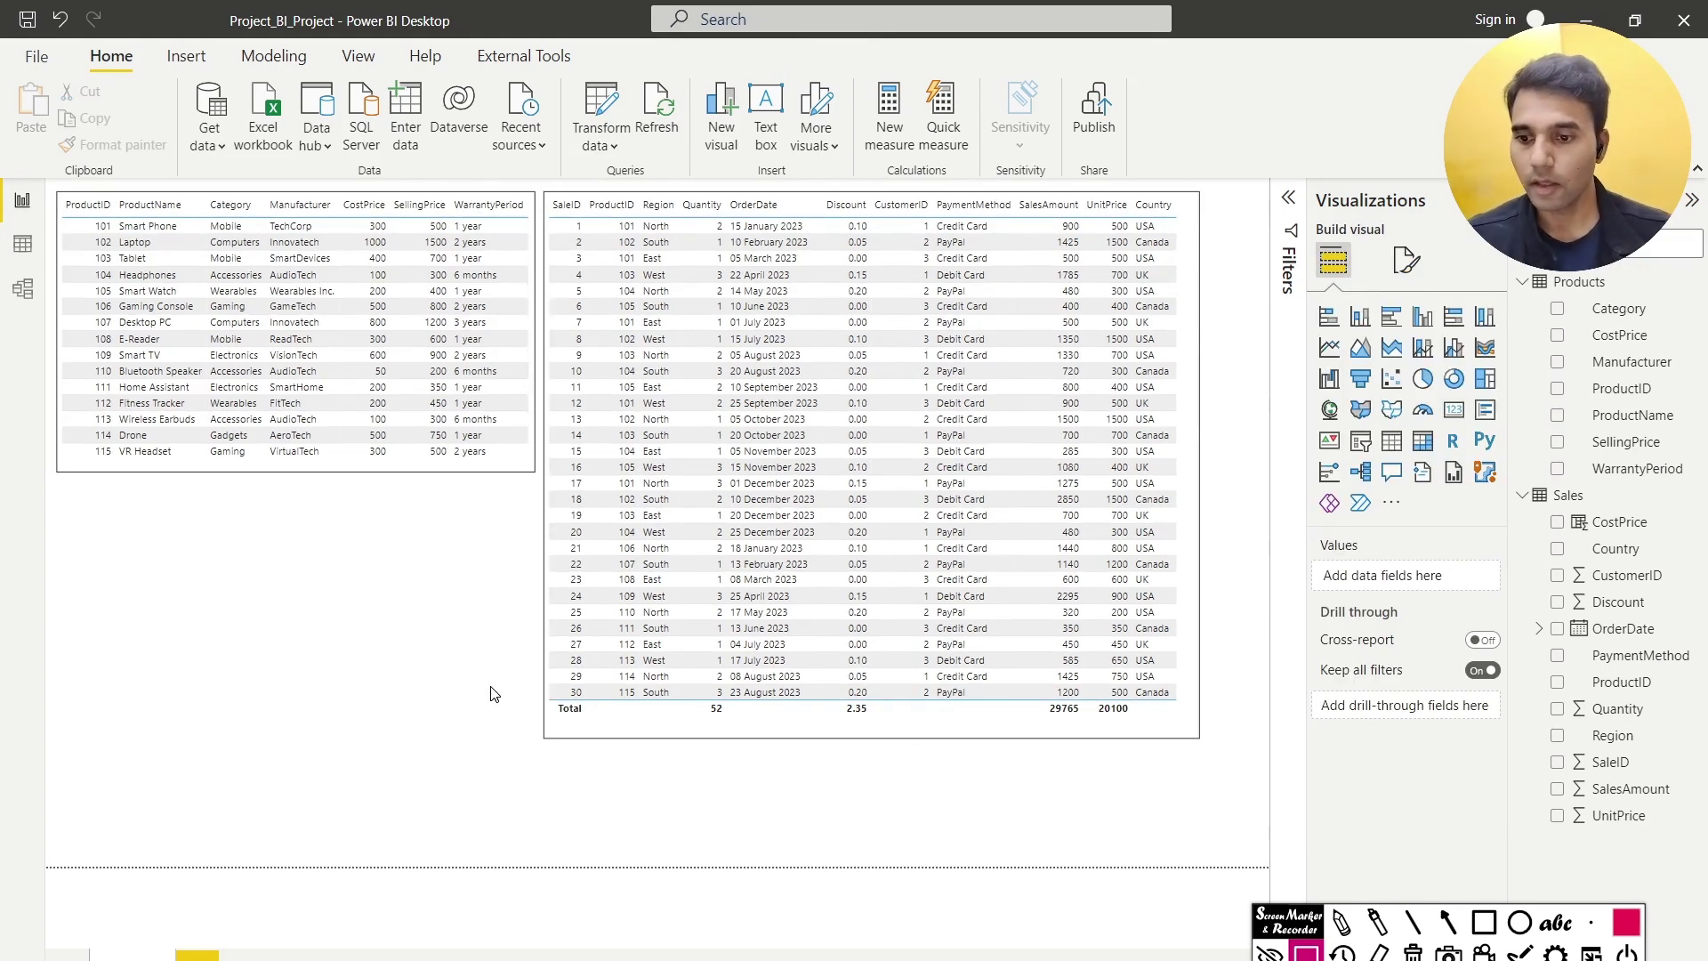
click(1486, 924)
mouse_move(55, 189)
mouse_down()
mouse_move(392, 455)
mouse_move(537, 481)
mouse_up()
mouse_move(547, 189)
mouse_down()
mouse_move(990, 703)
mouse_move(1211, 750)
mouse_up()
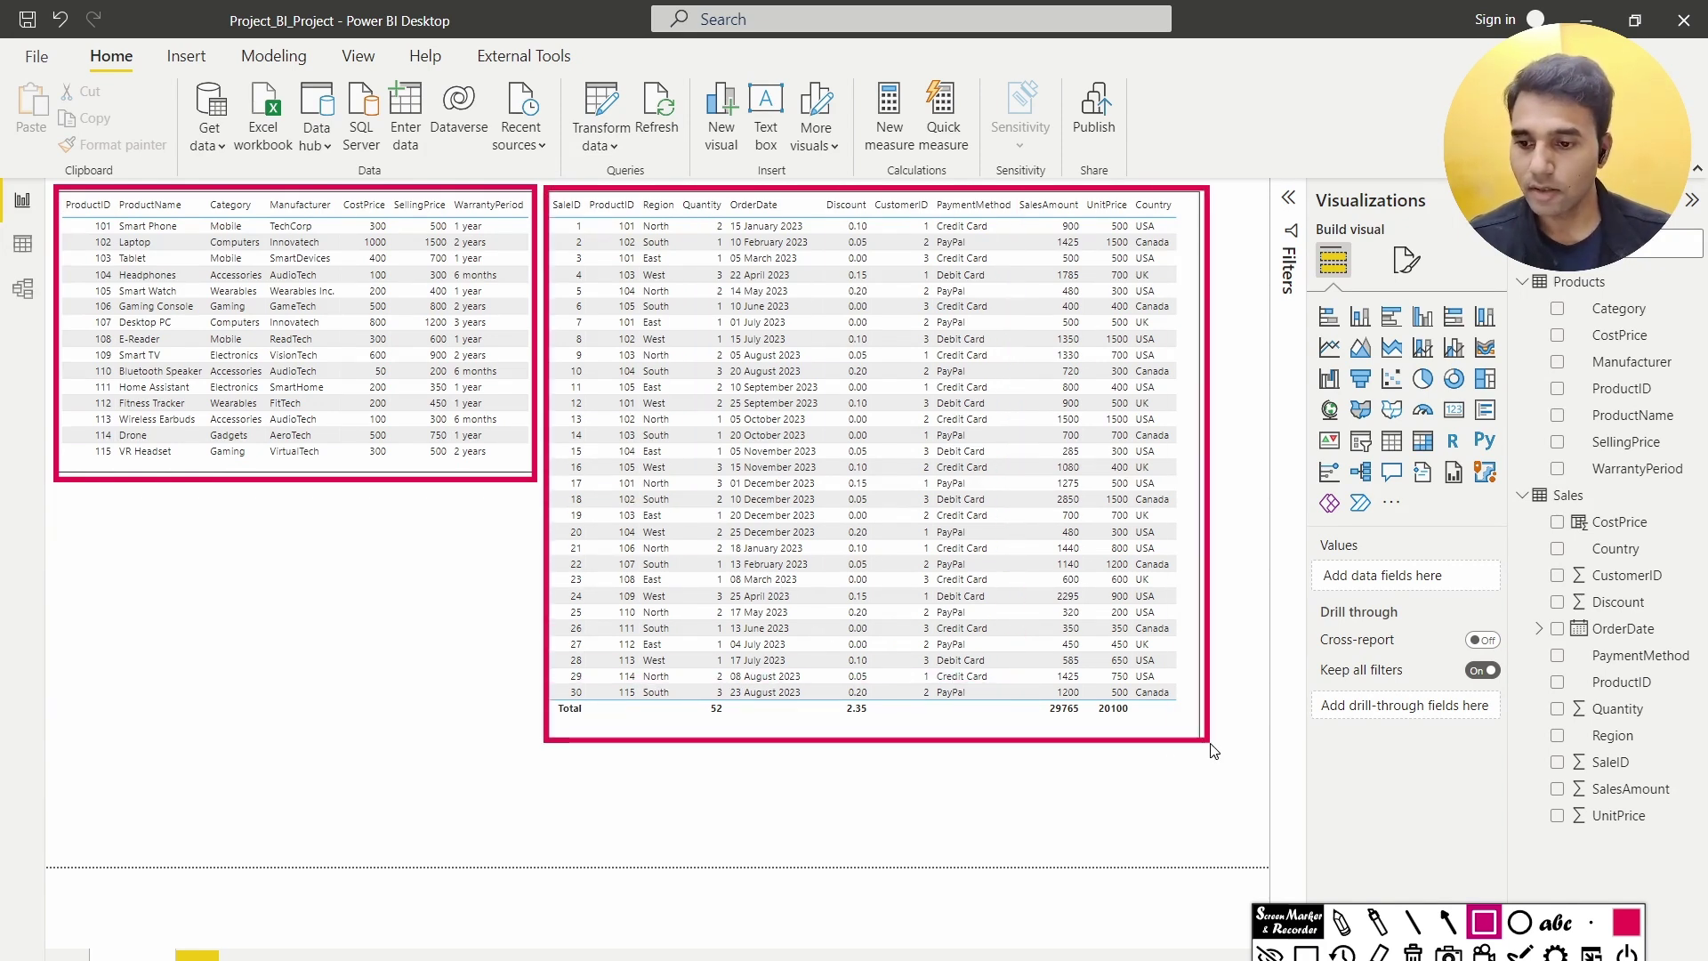
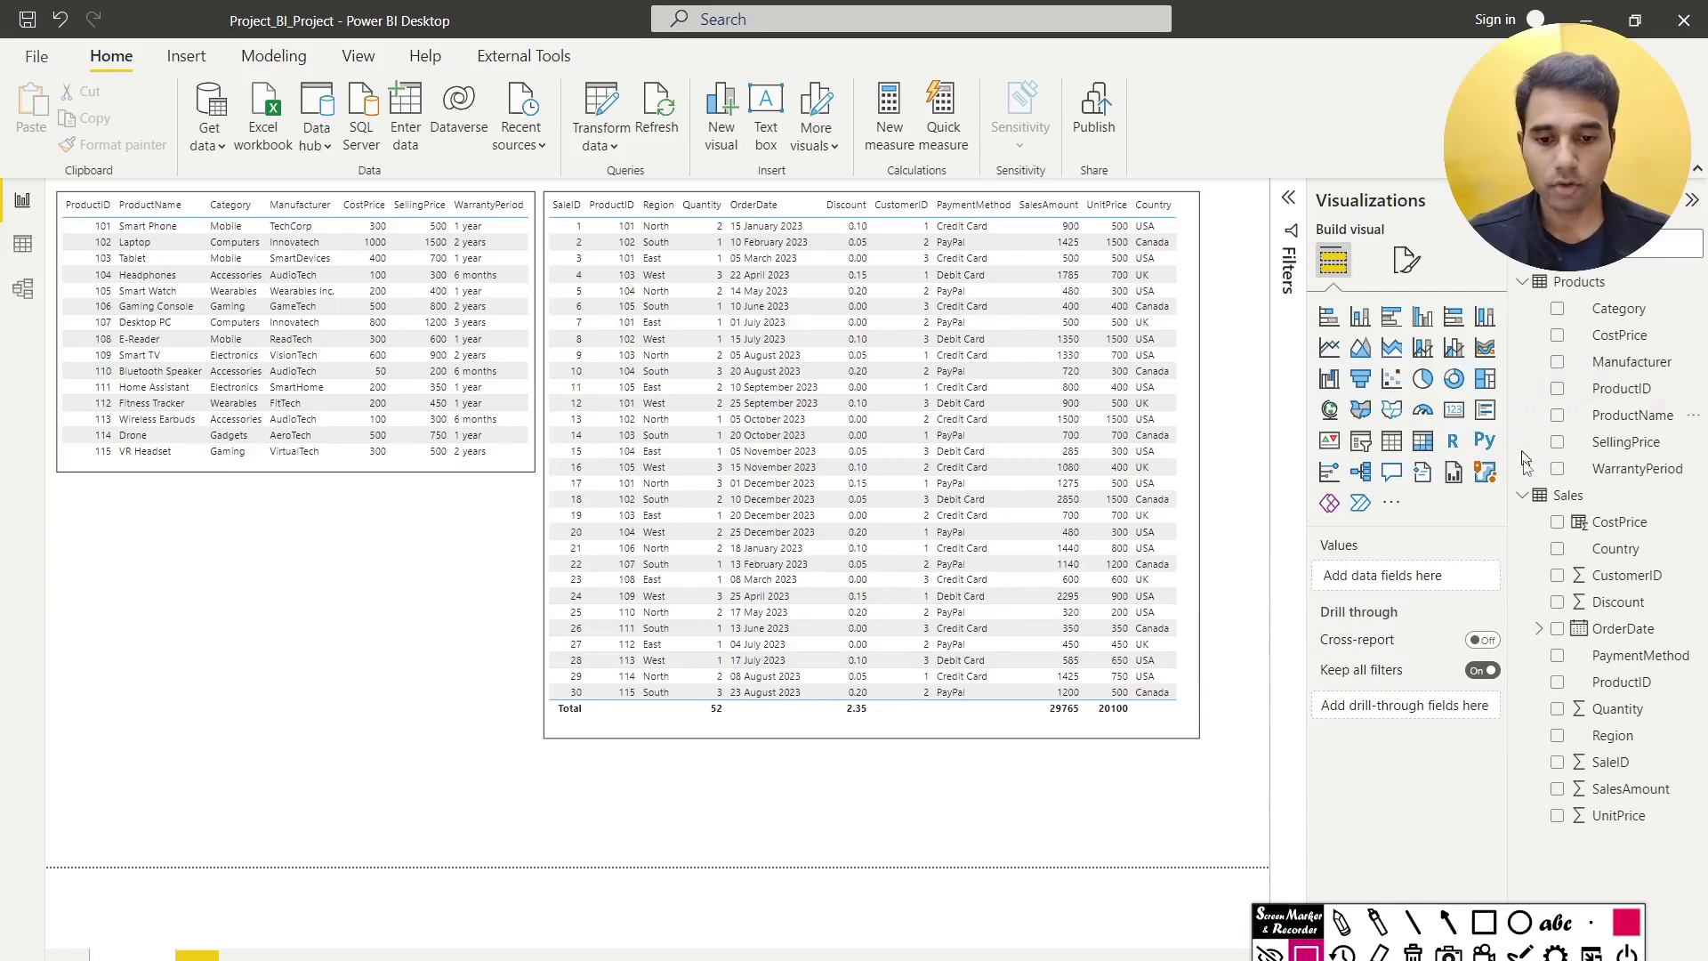
Collapse the Products and Sales field lists and start a new calculated table named Date
click(1524, 496)
click(1525, 283)
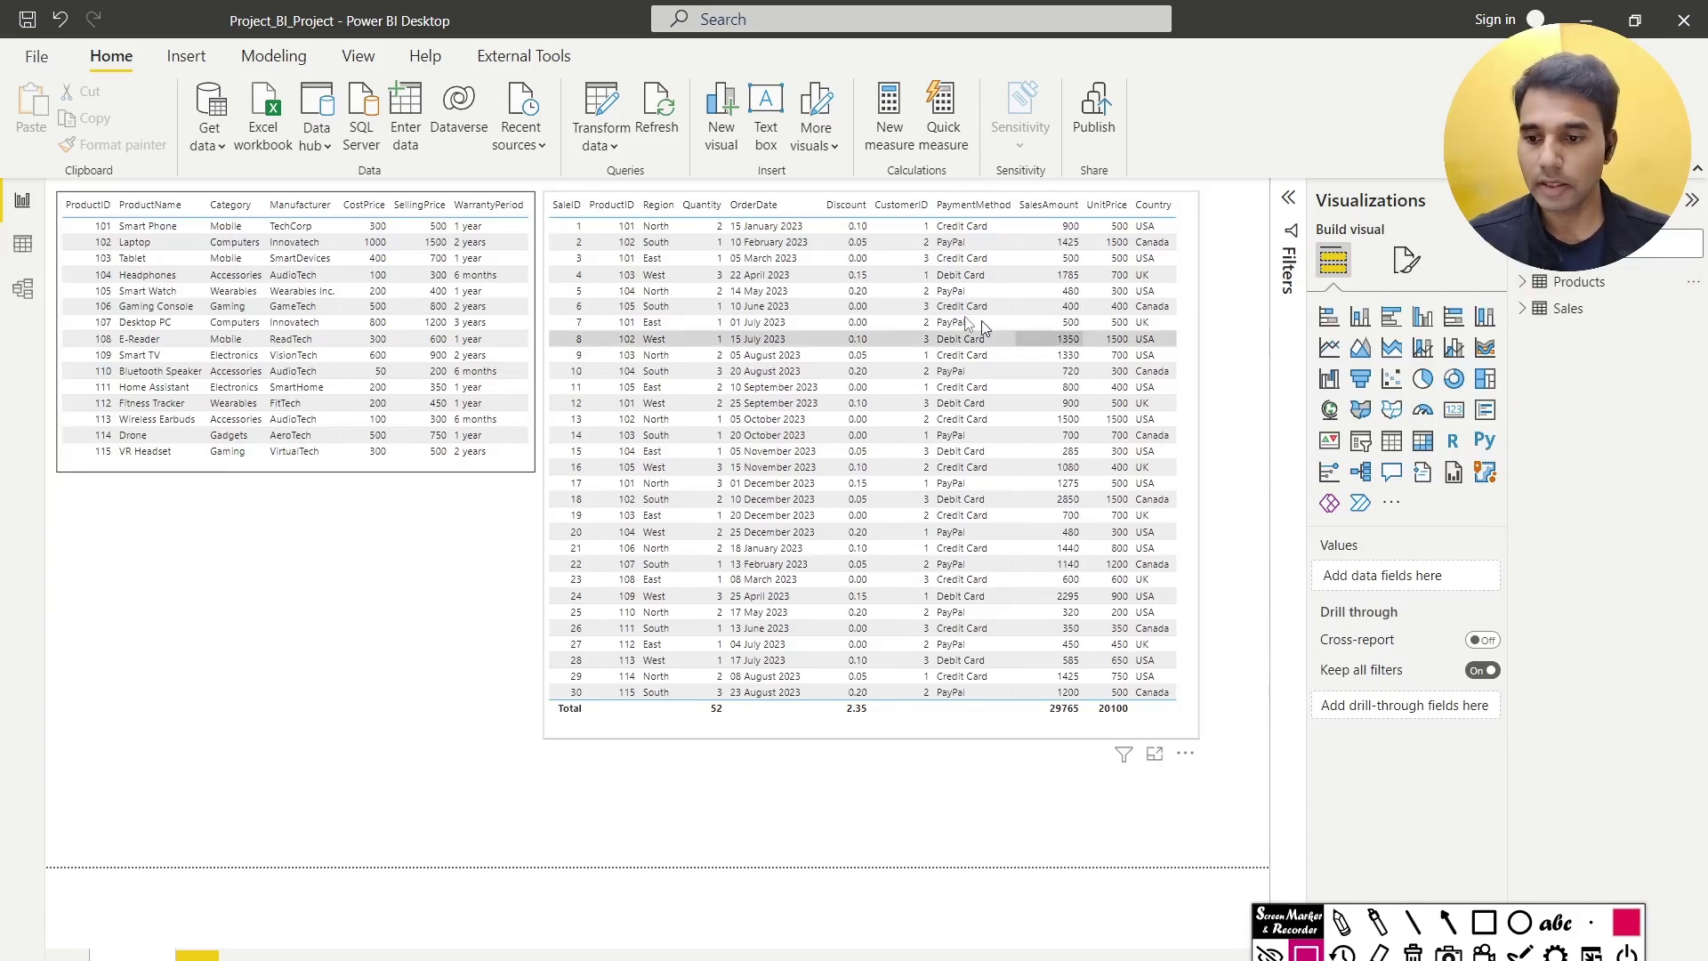
click(273, 56)
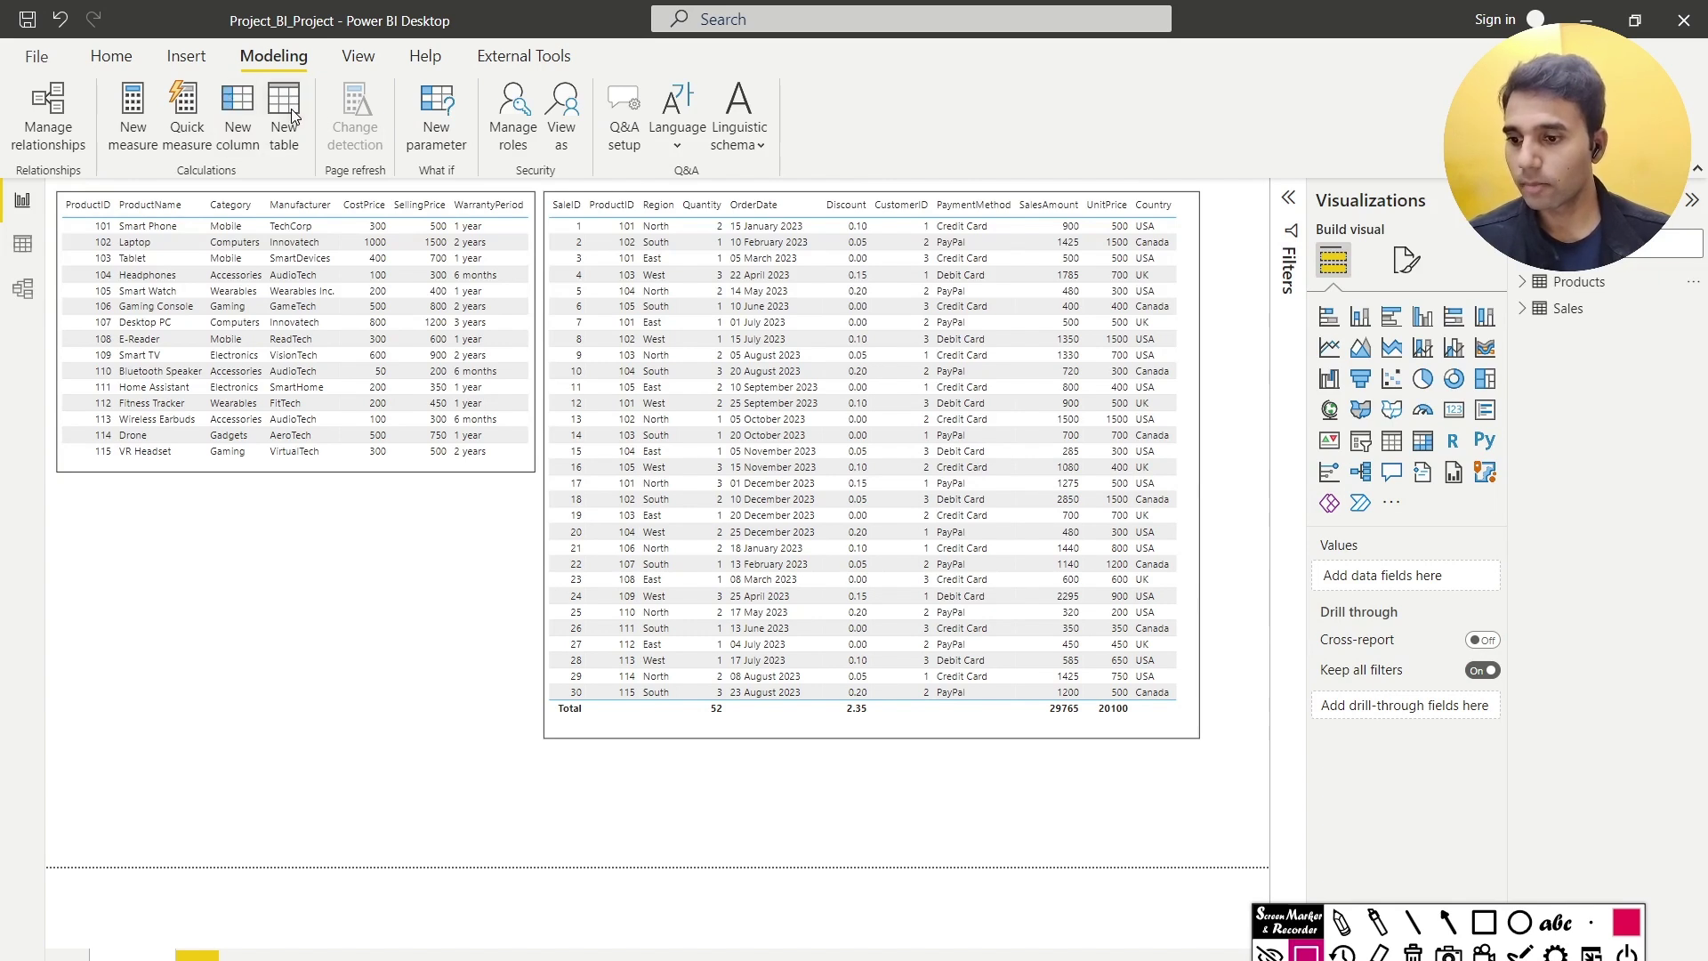
click(293, 114)
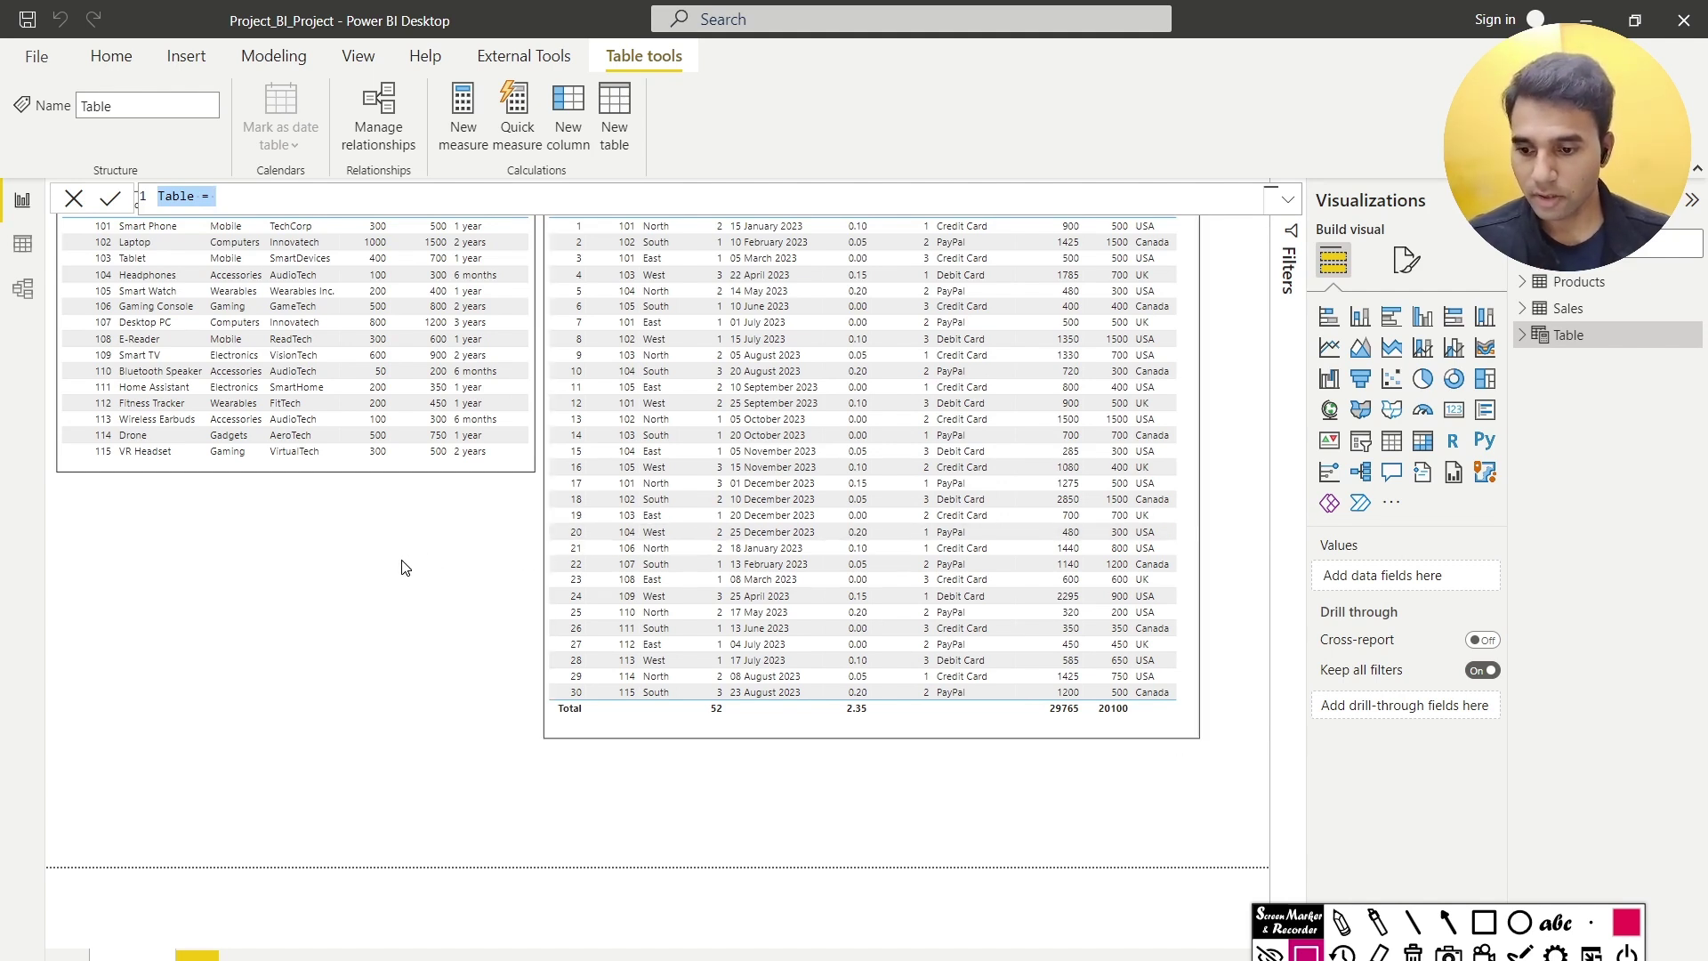
text(Calendar)
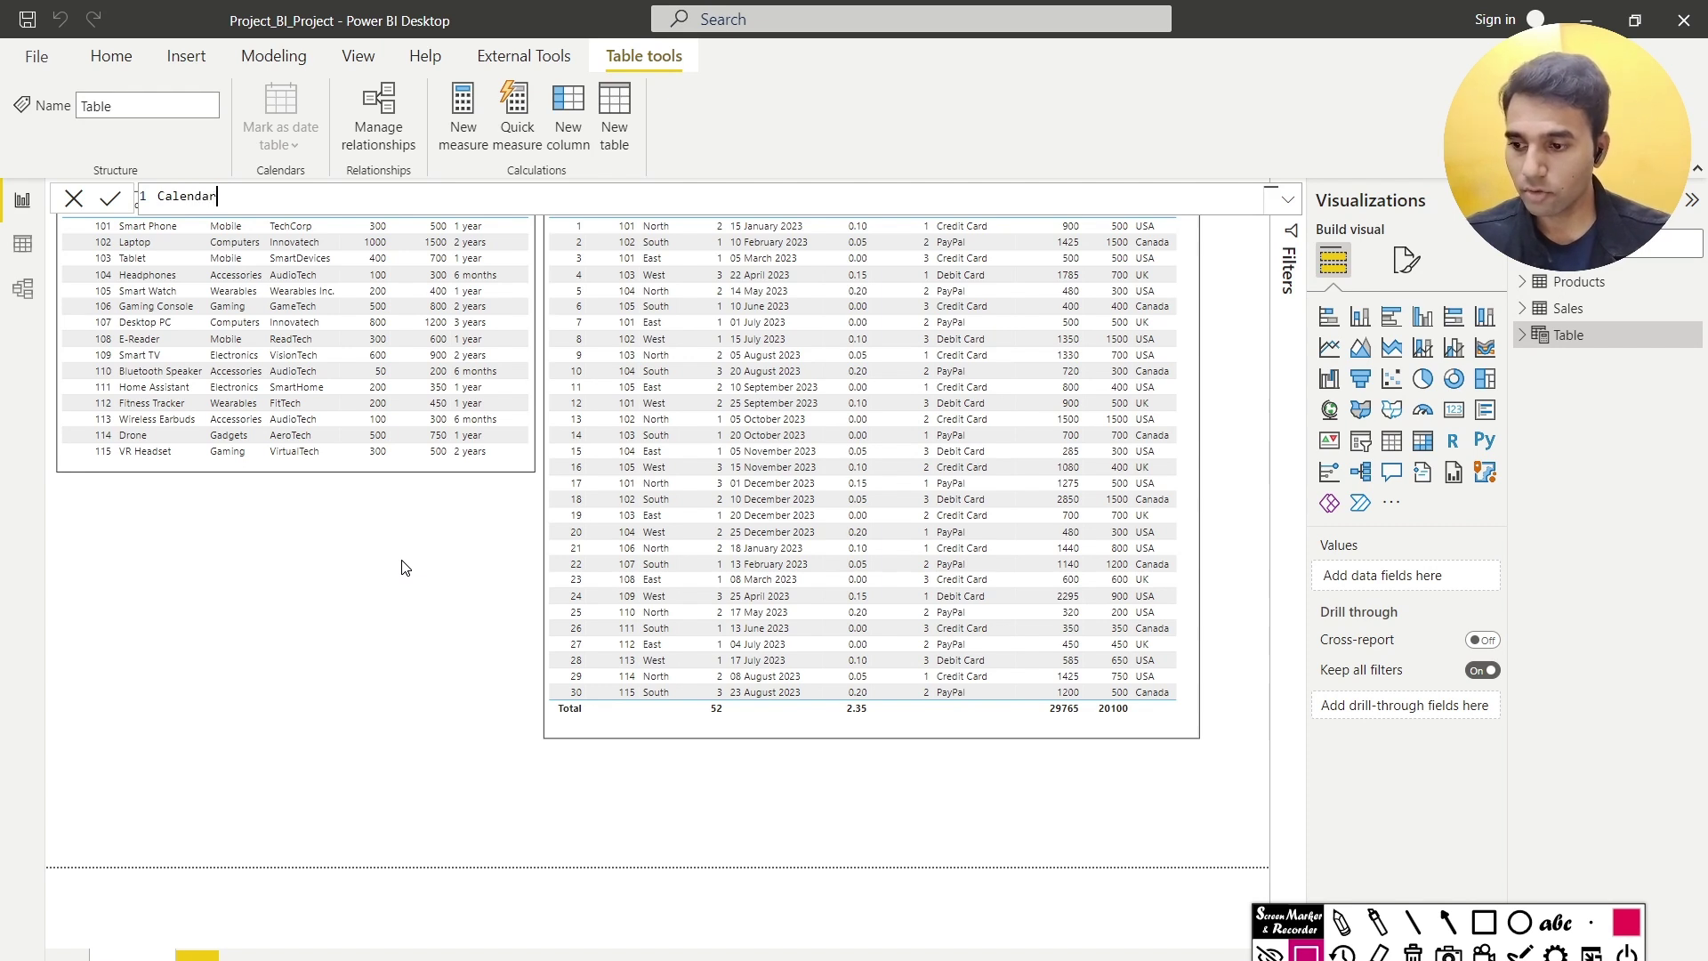
key(BackSpace)
key(BackSpace)
key(BackSpace)
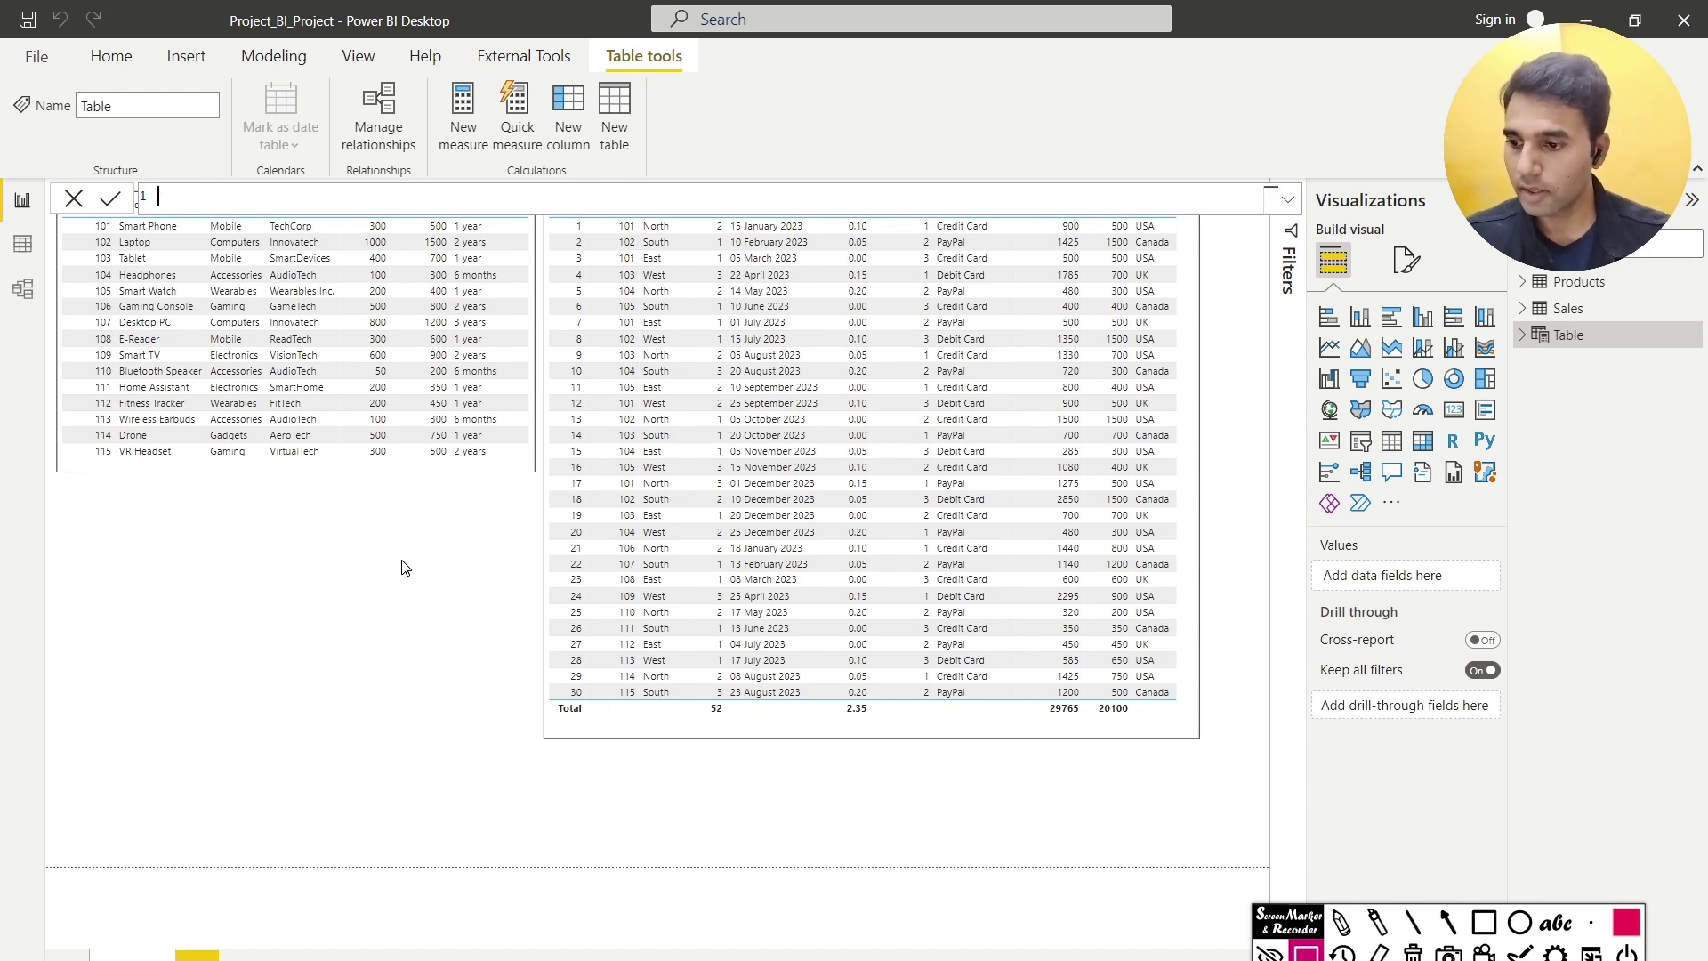
text(Date =)
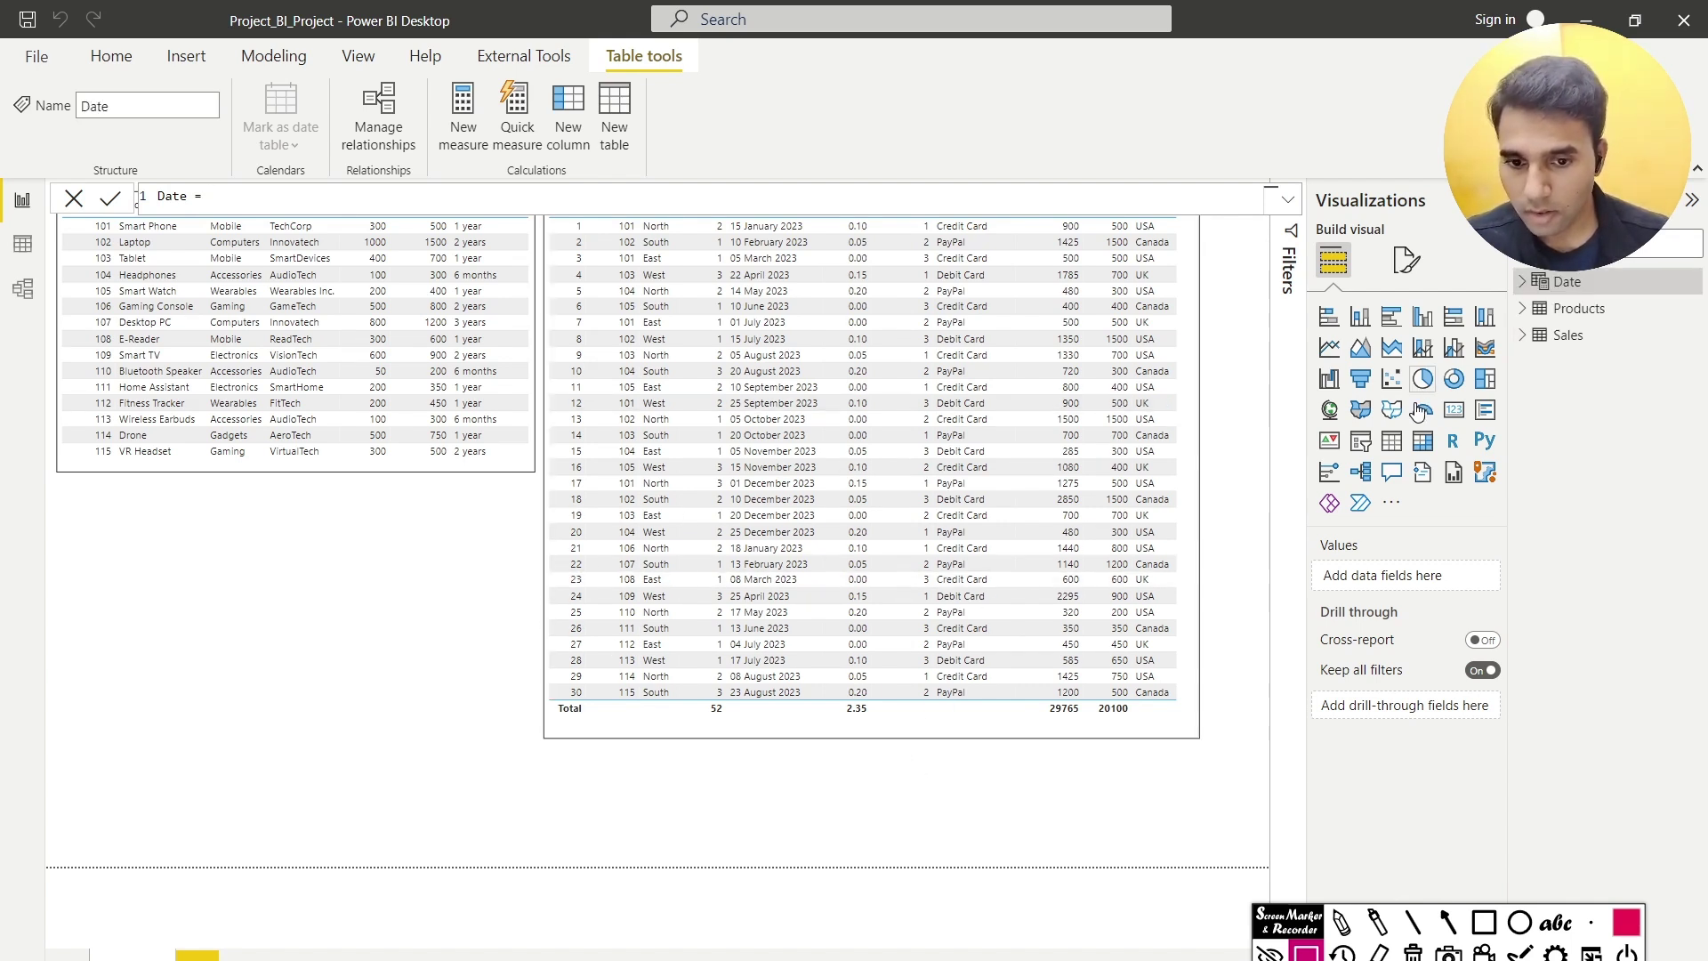
Realign the Sales table visual beside the Products table and check its first and last order dates
click(899, 741)
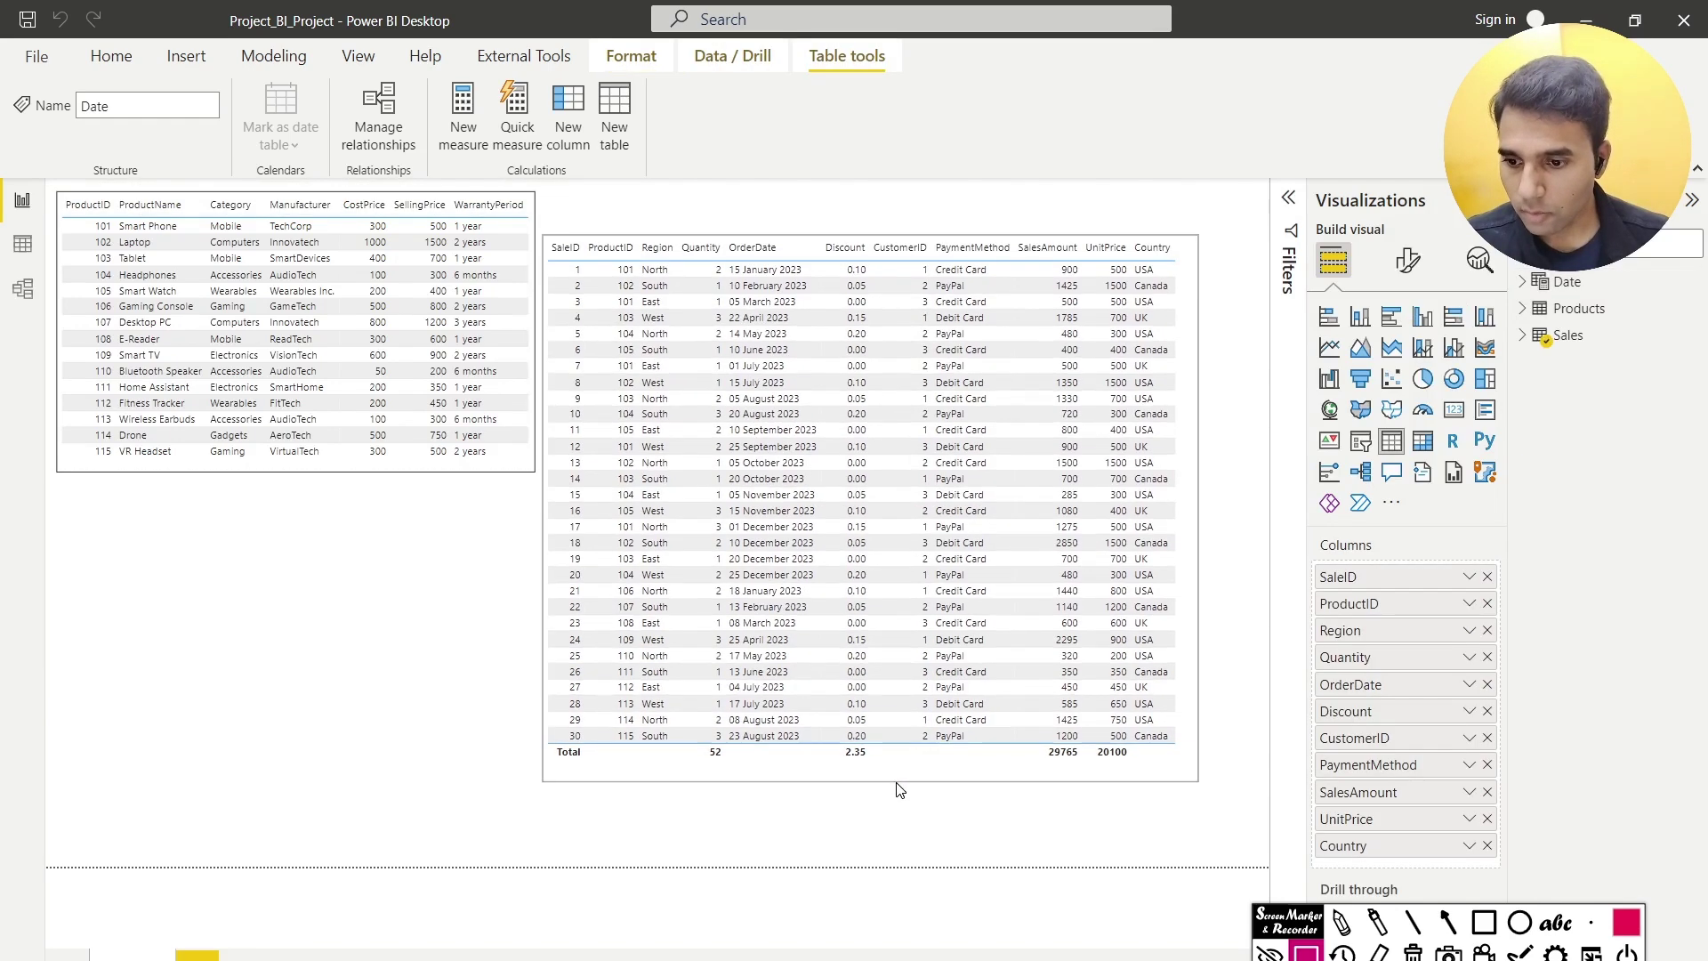
drag(896, 741, 904, 735)
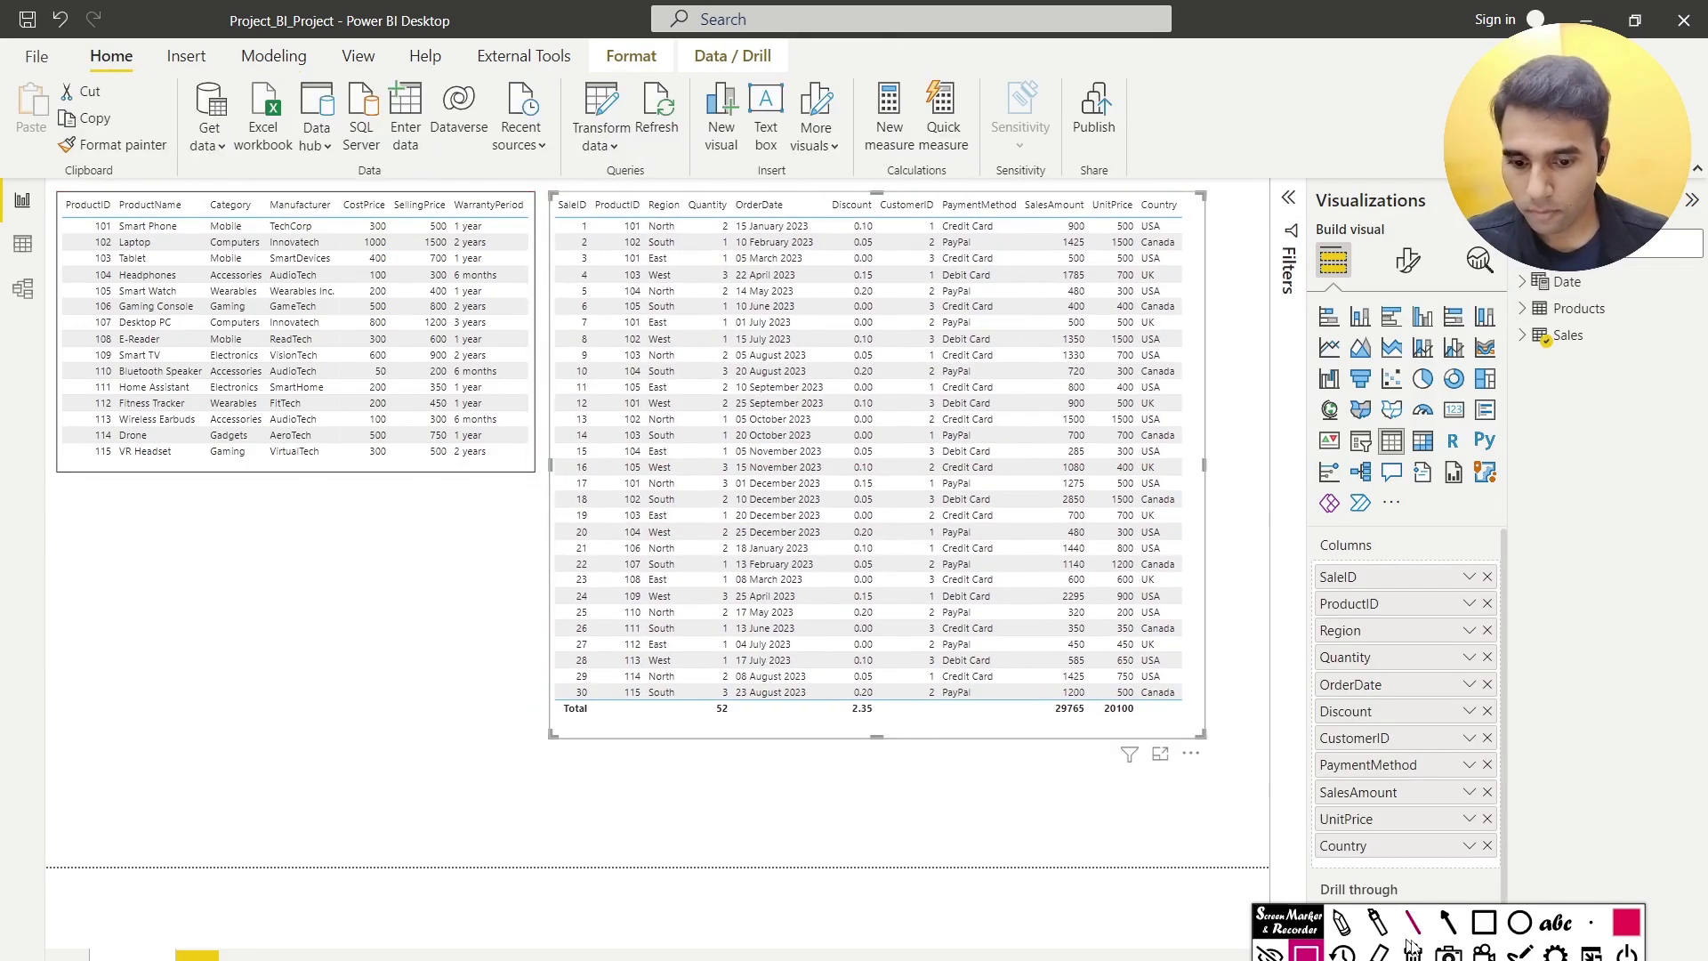
drag(606, 308, 717, 229)
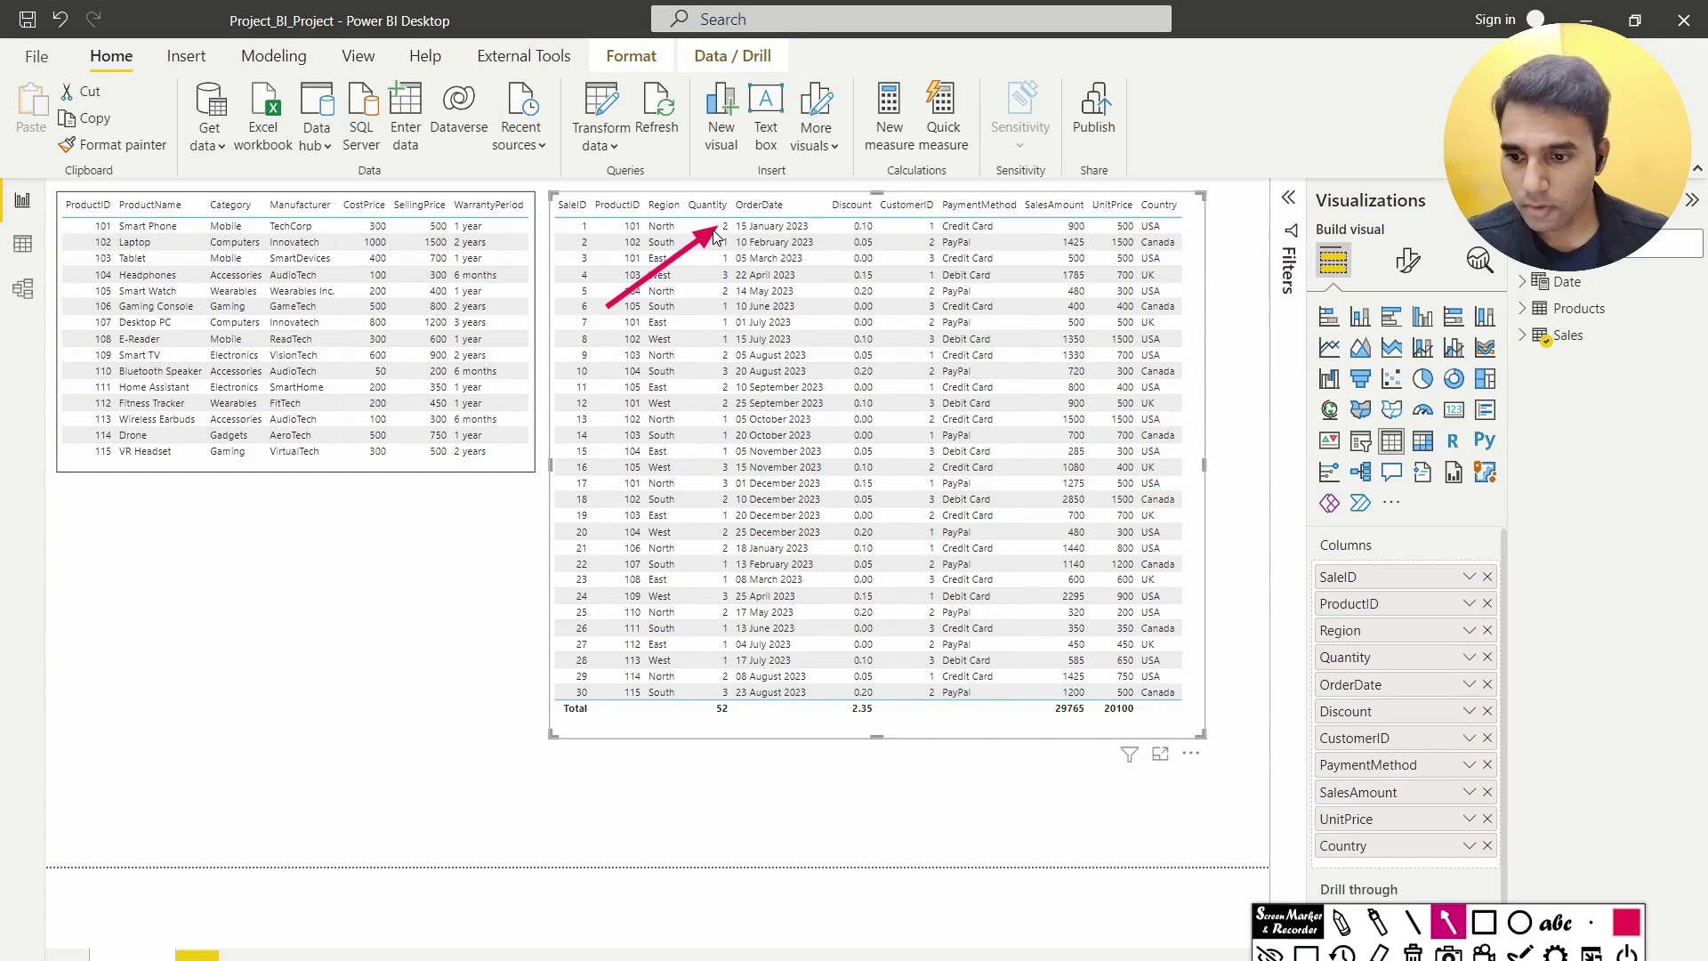
drag(600, 783, 703, 705)
key(Escape)
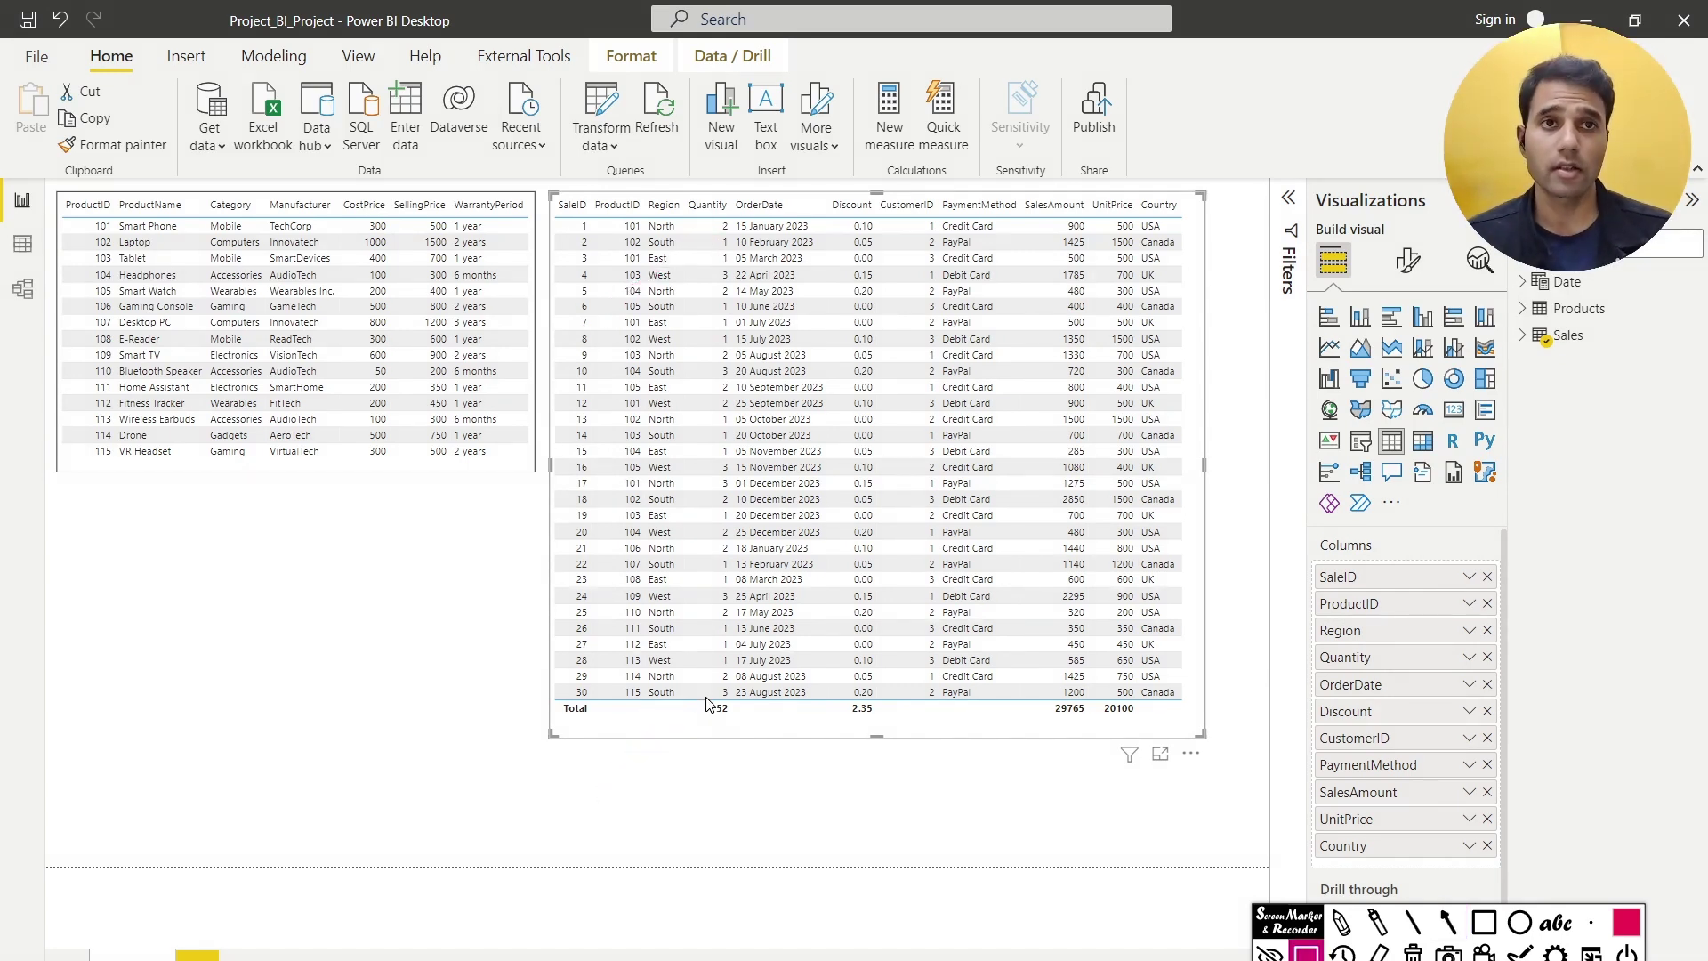
Begin the Date table's formula with the CALENDAR function and DATE(2023,1,1) as the start date
click(1592, 292)
text(C)
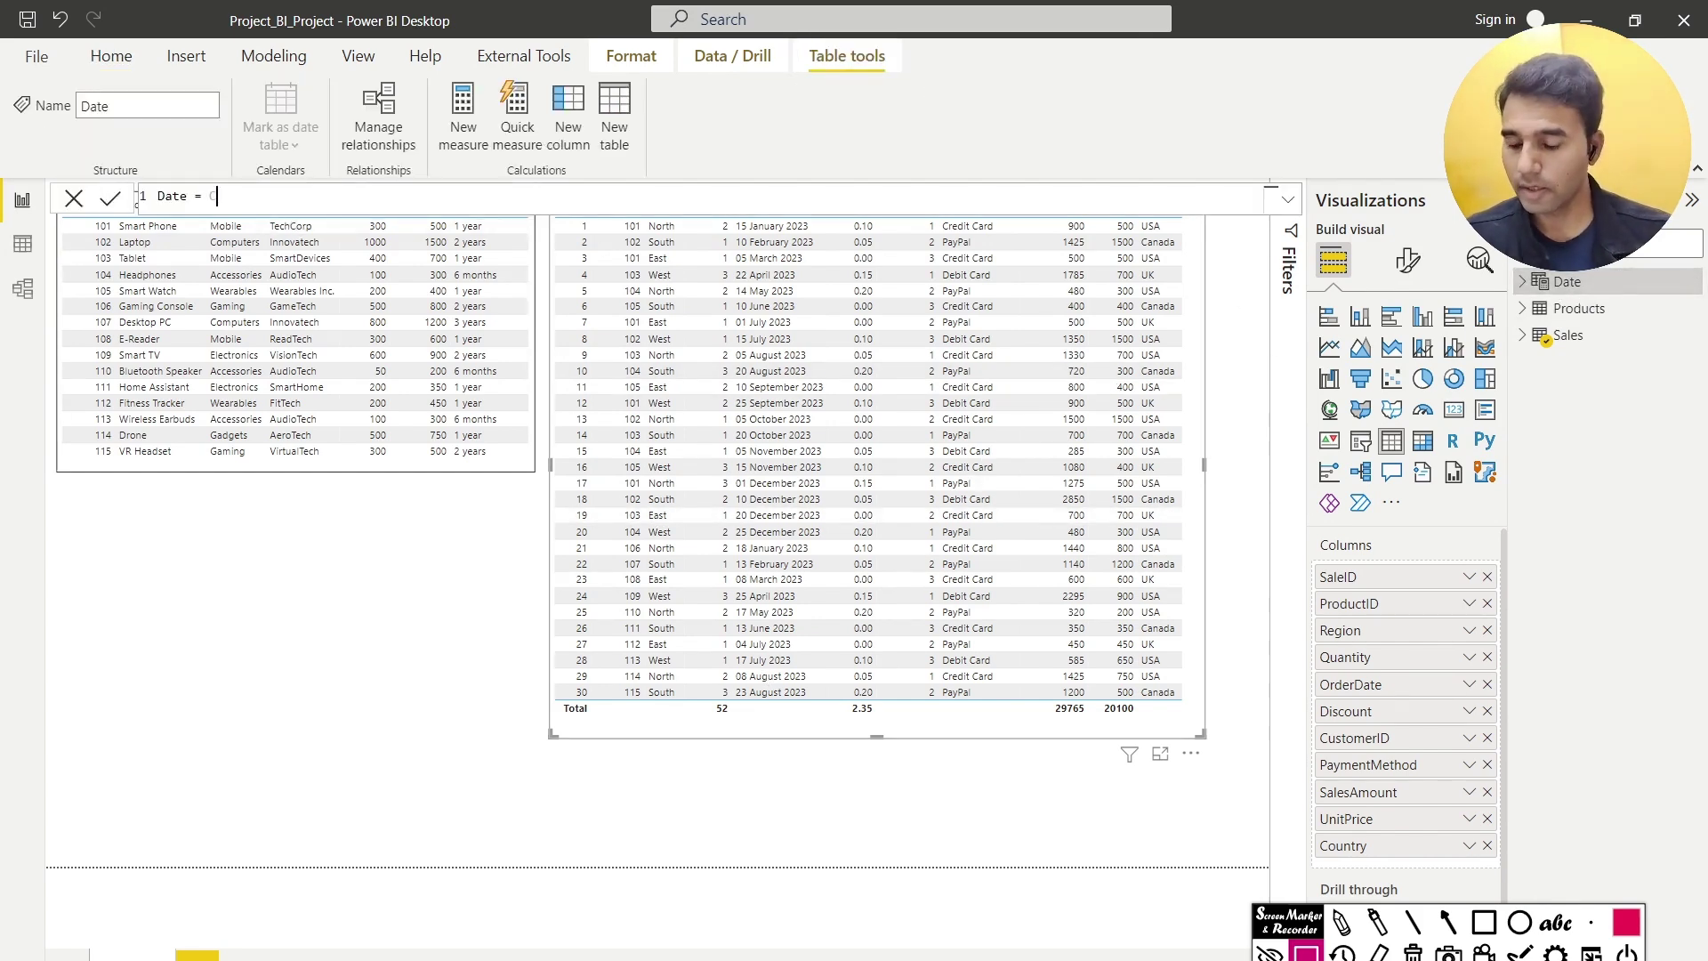
text(al)
text(e)
key(Tab)
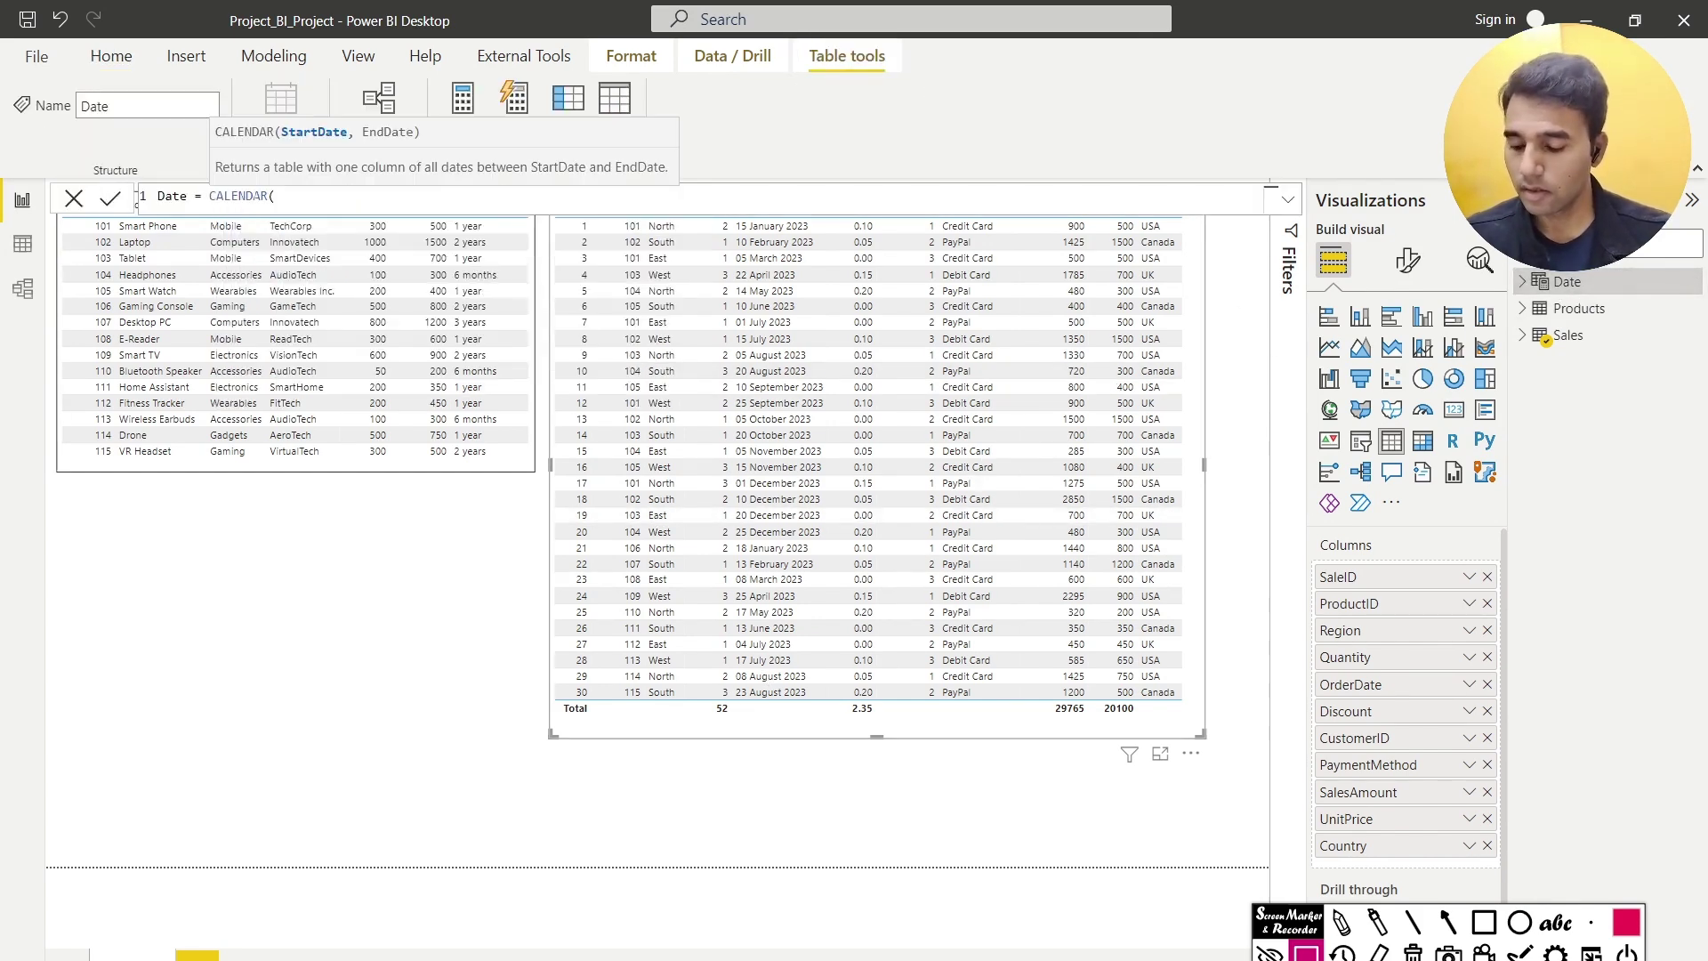
text(DATE)
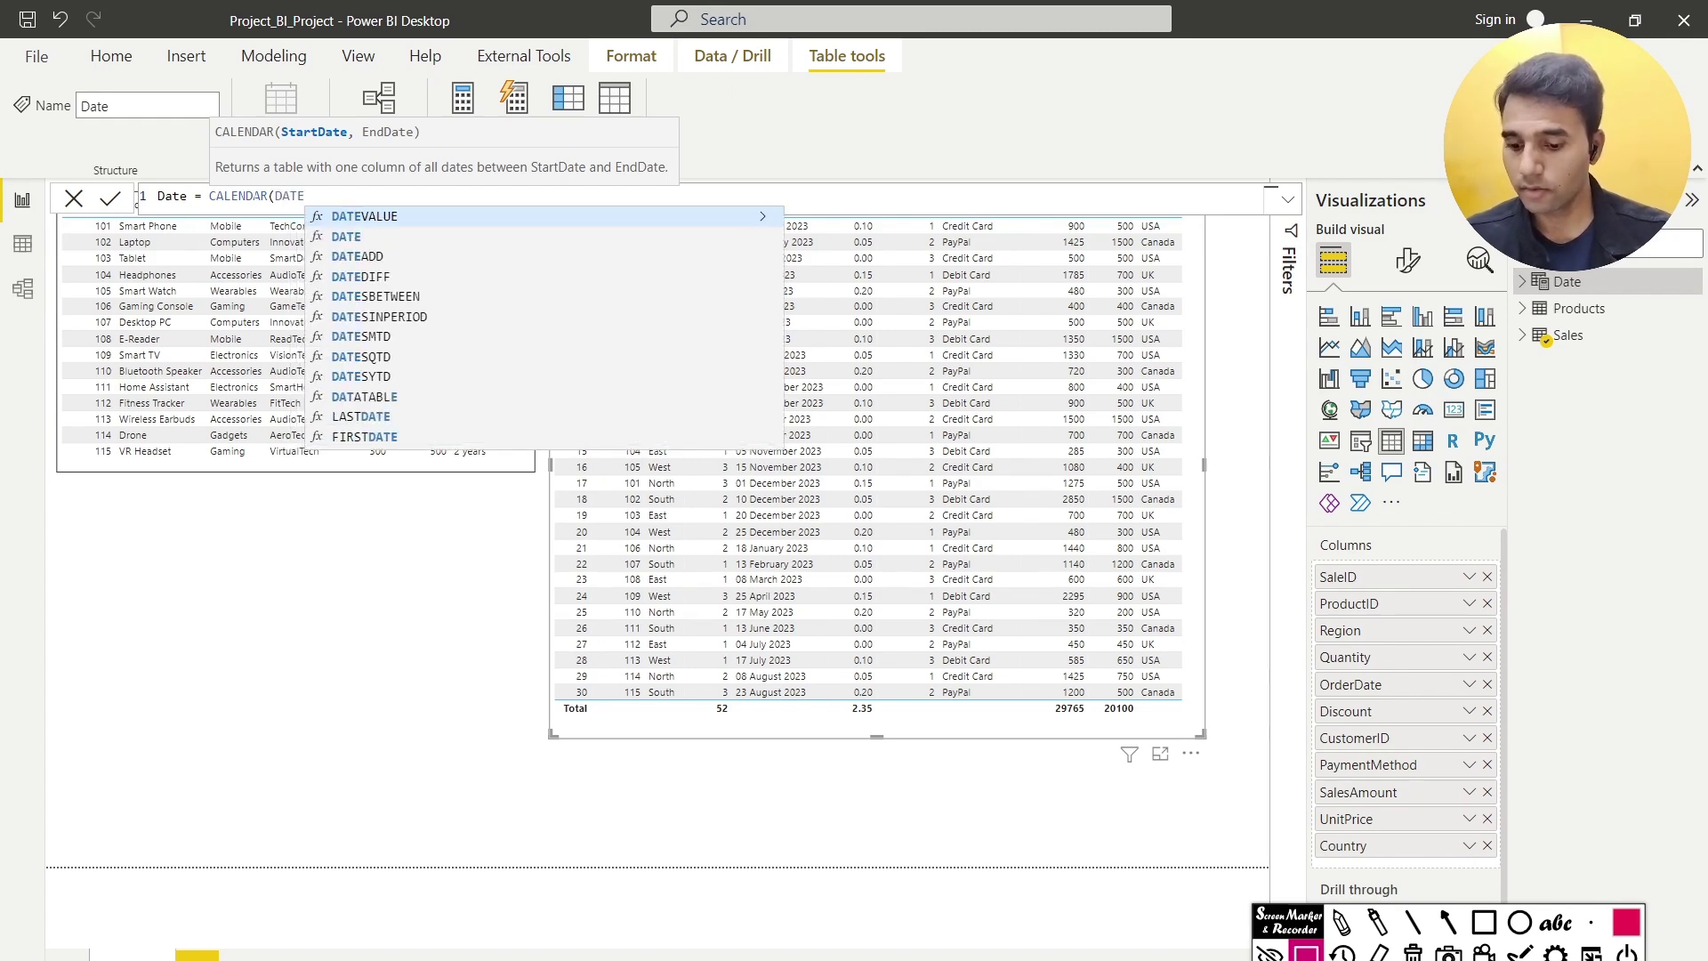
text((2023,1,1)
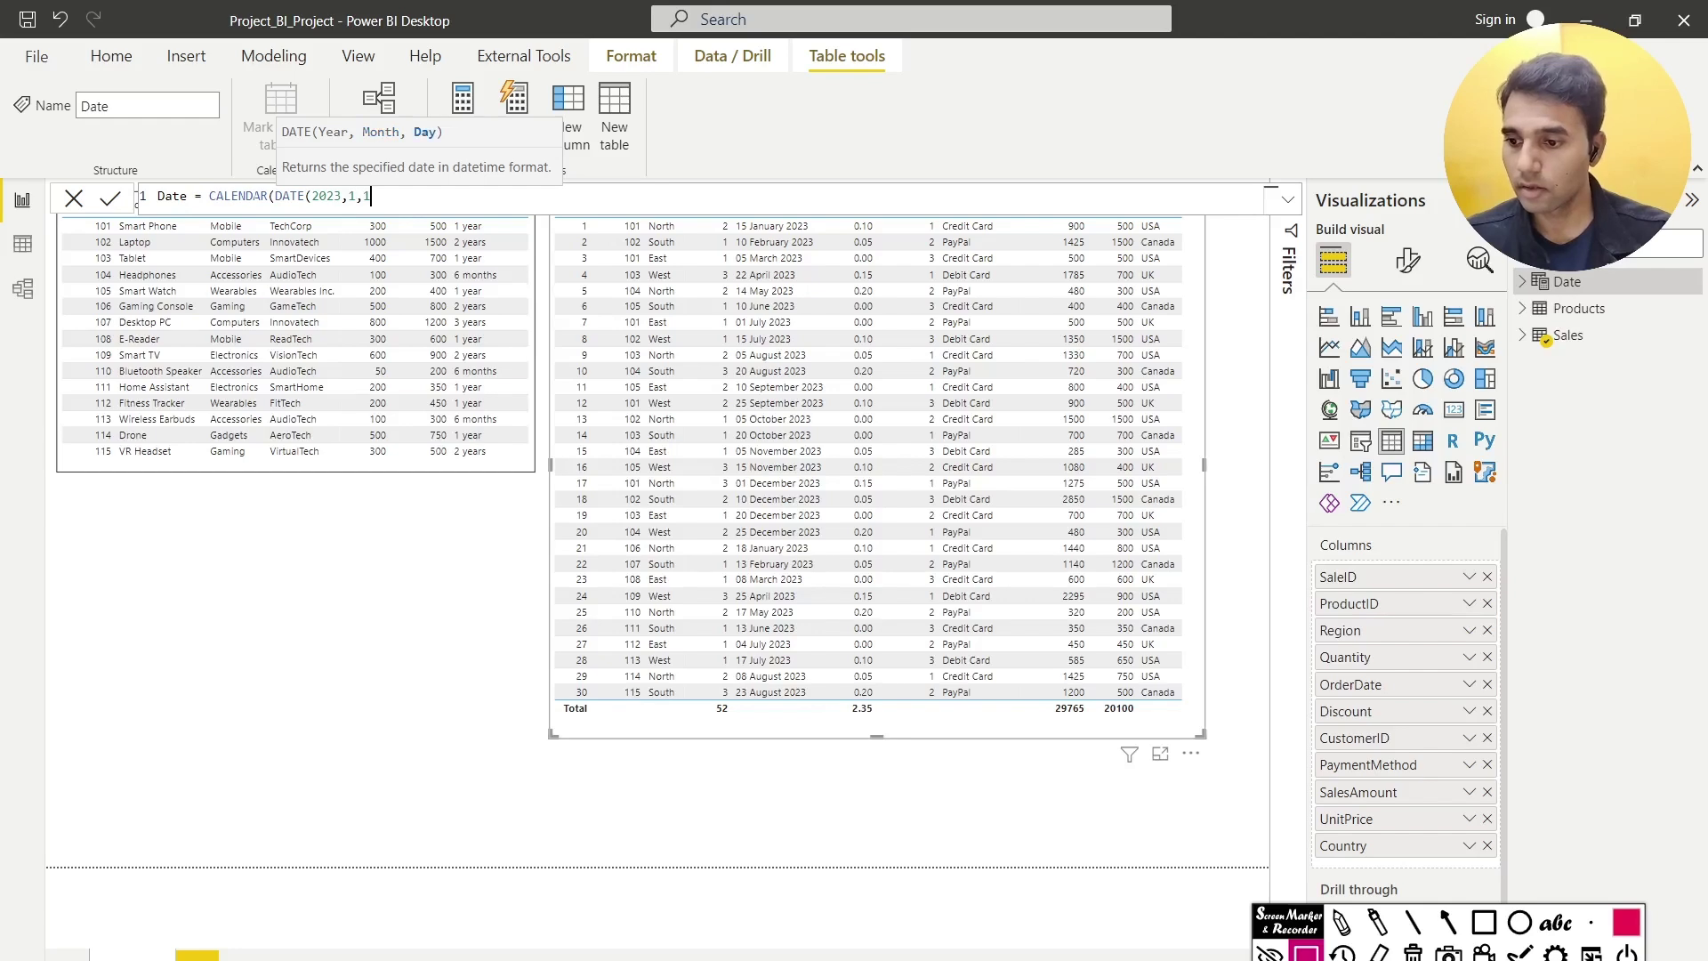
Complete the Date table's CALENDAR formula with DATE(2023,12,31) as the end date and commit it
text(),DATE()
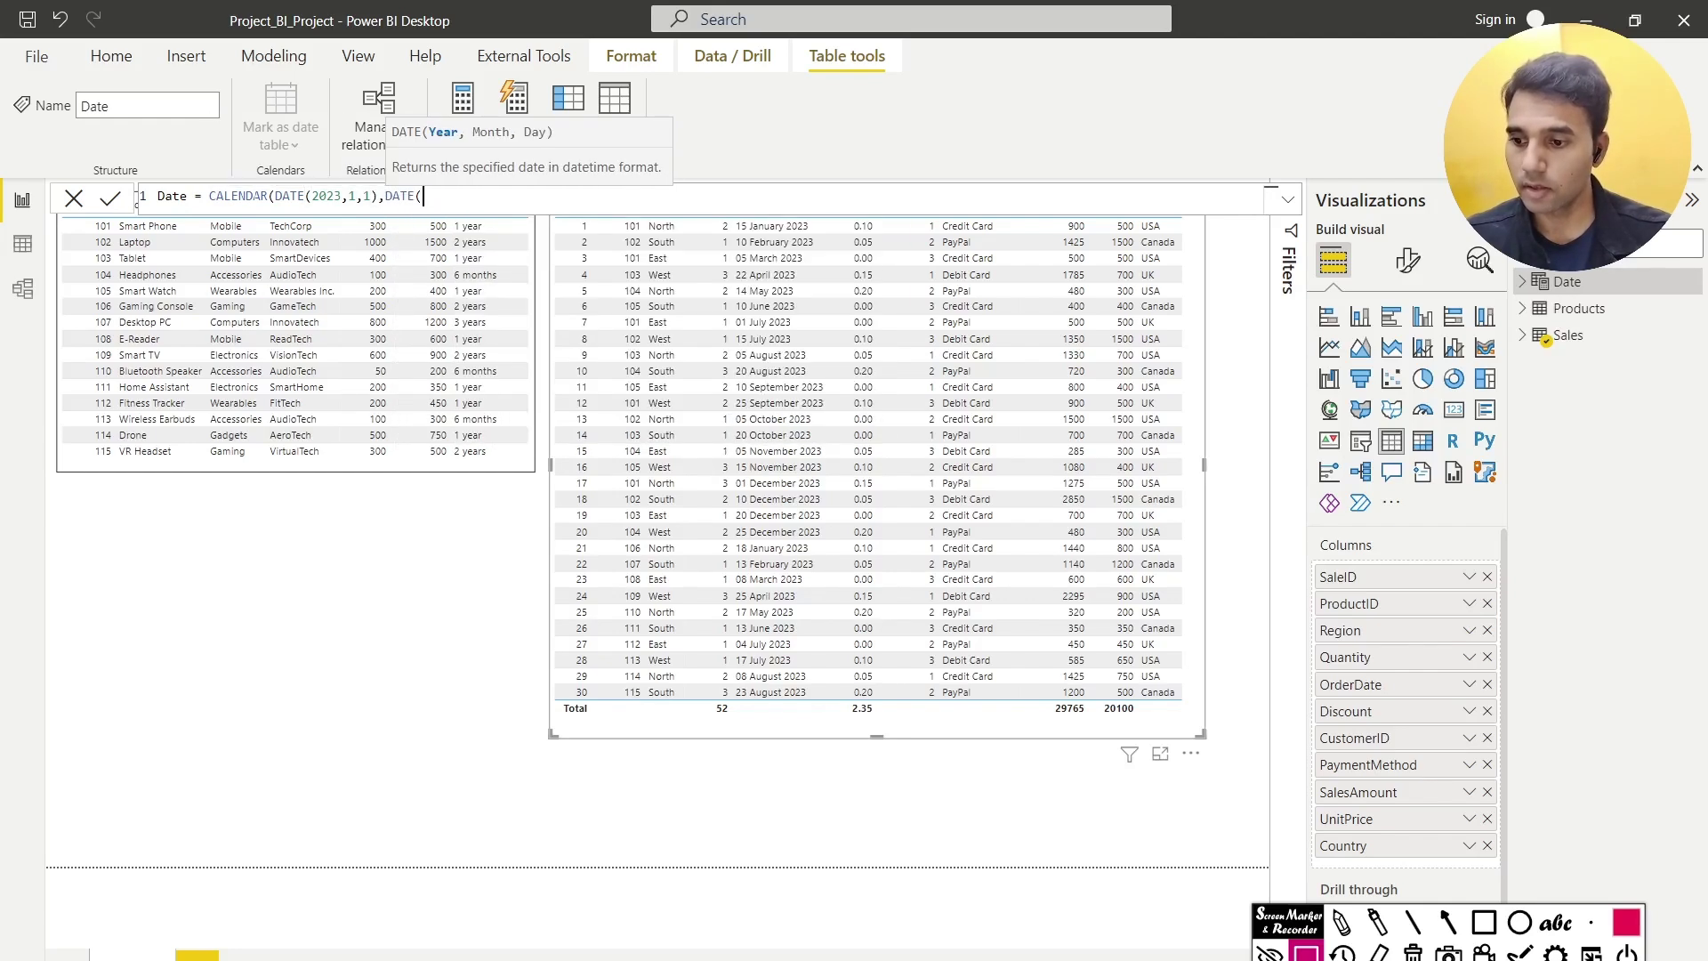
text(2023.12.31)
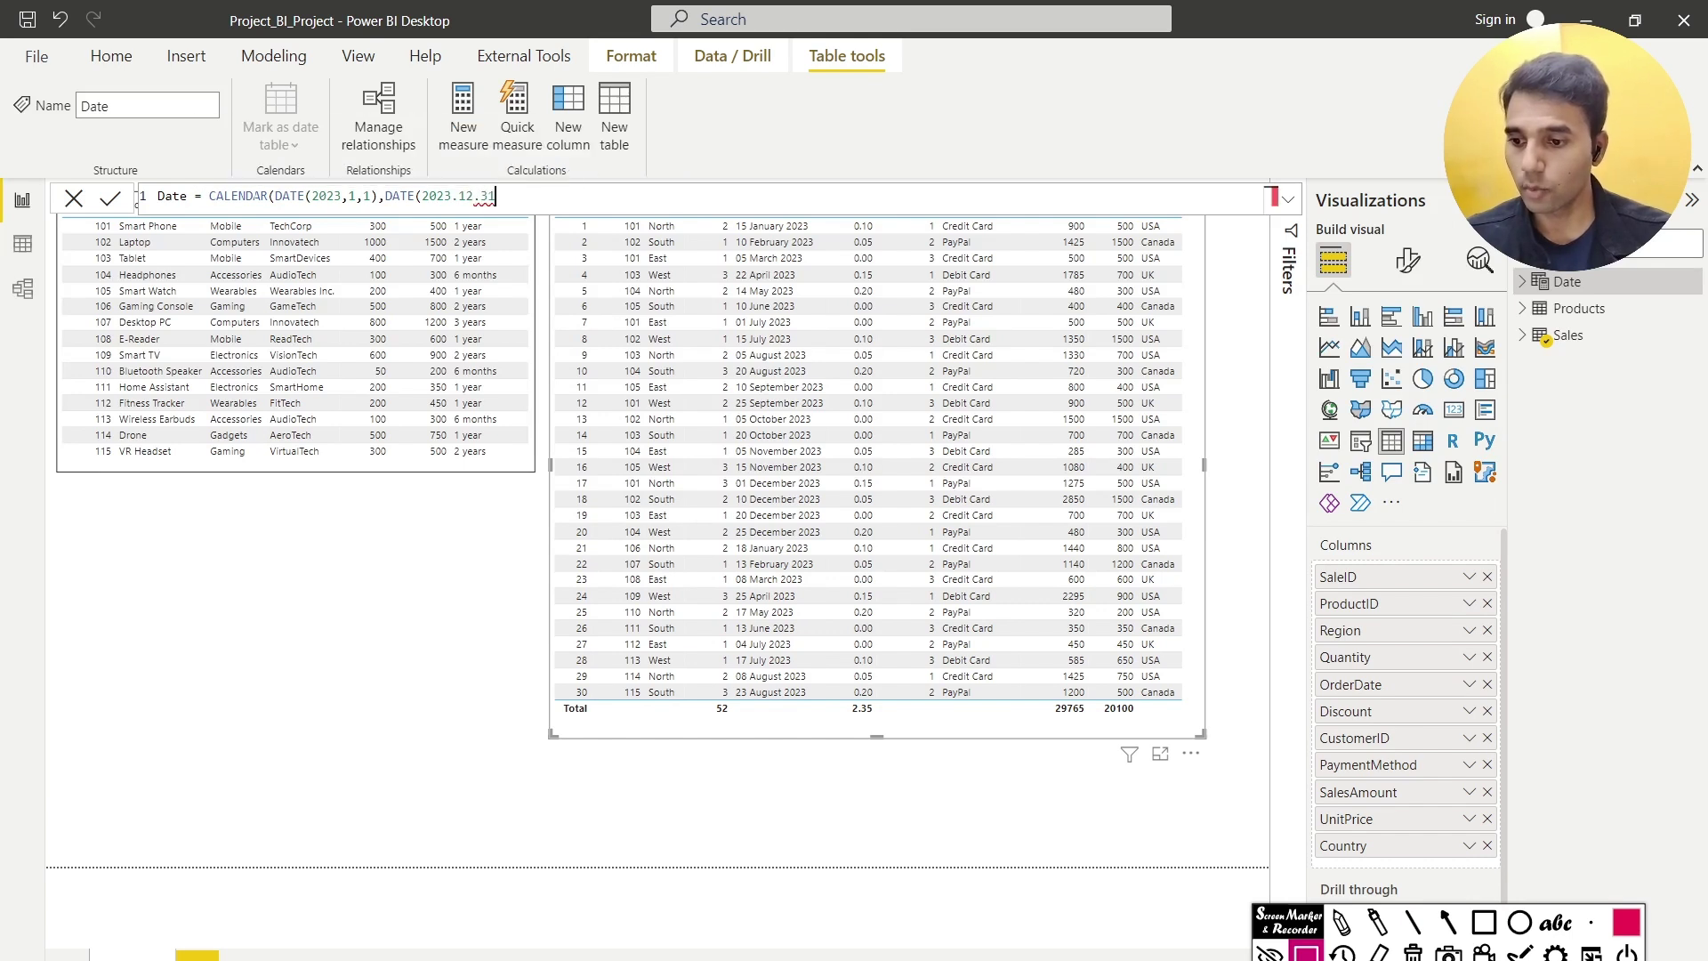
key(BackSpace)
key(BackSpace)
key(BackSpace)
text(,)
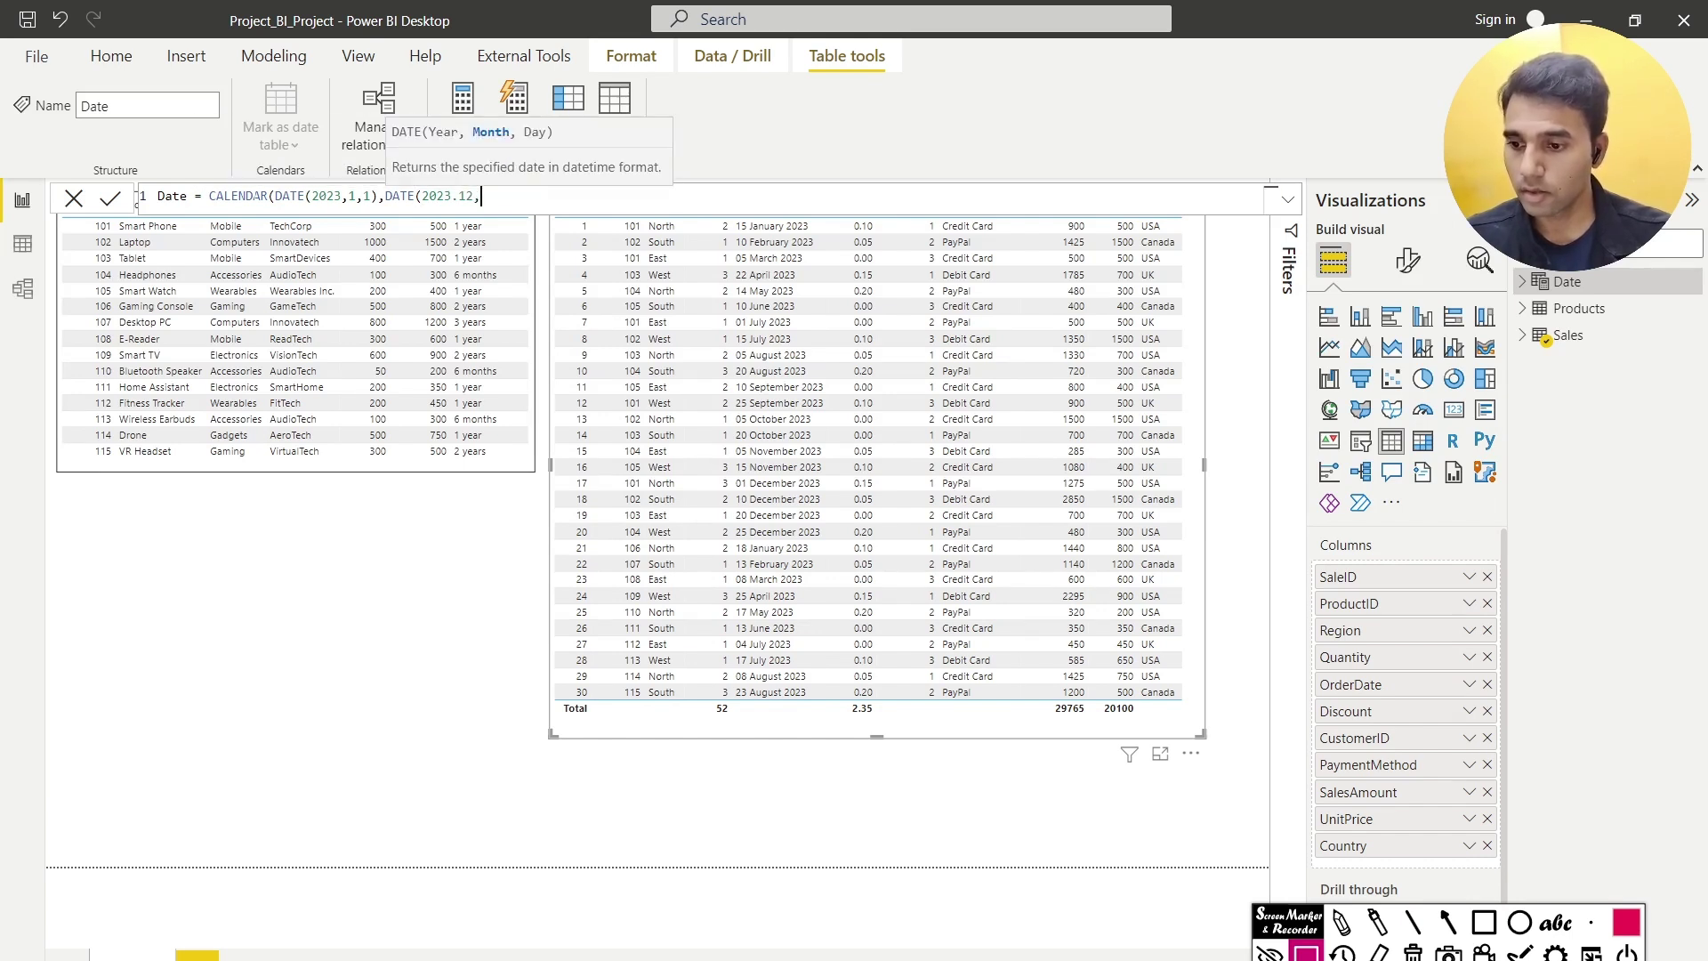
text(31)))
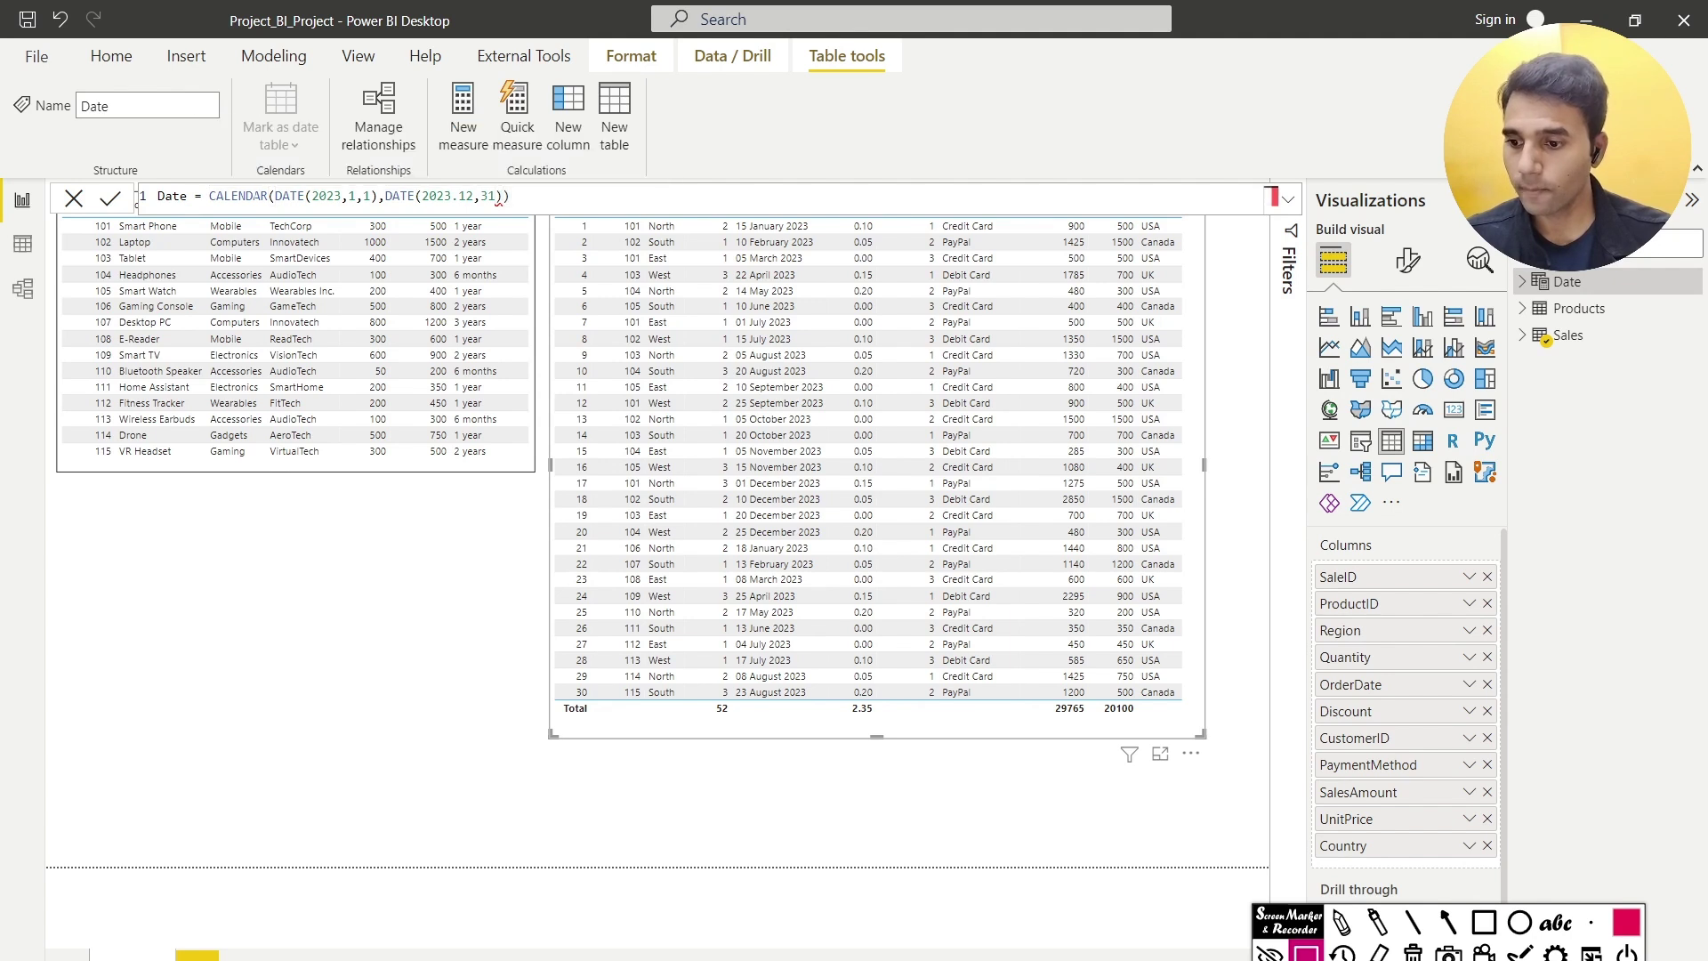
key(Return)
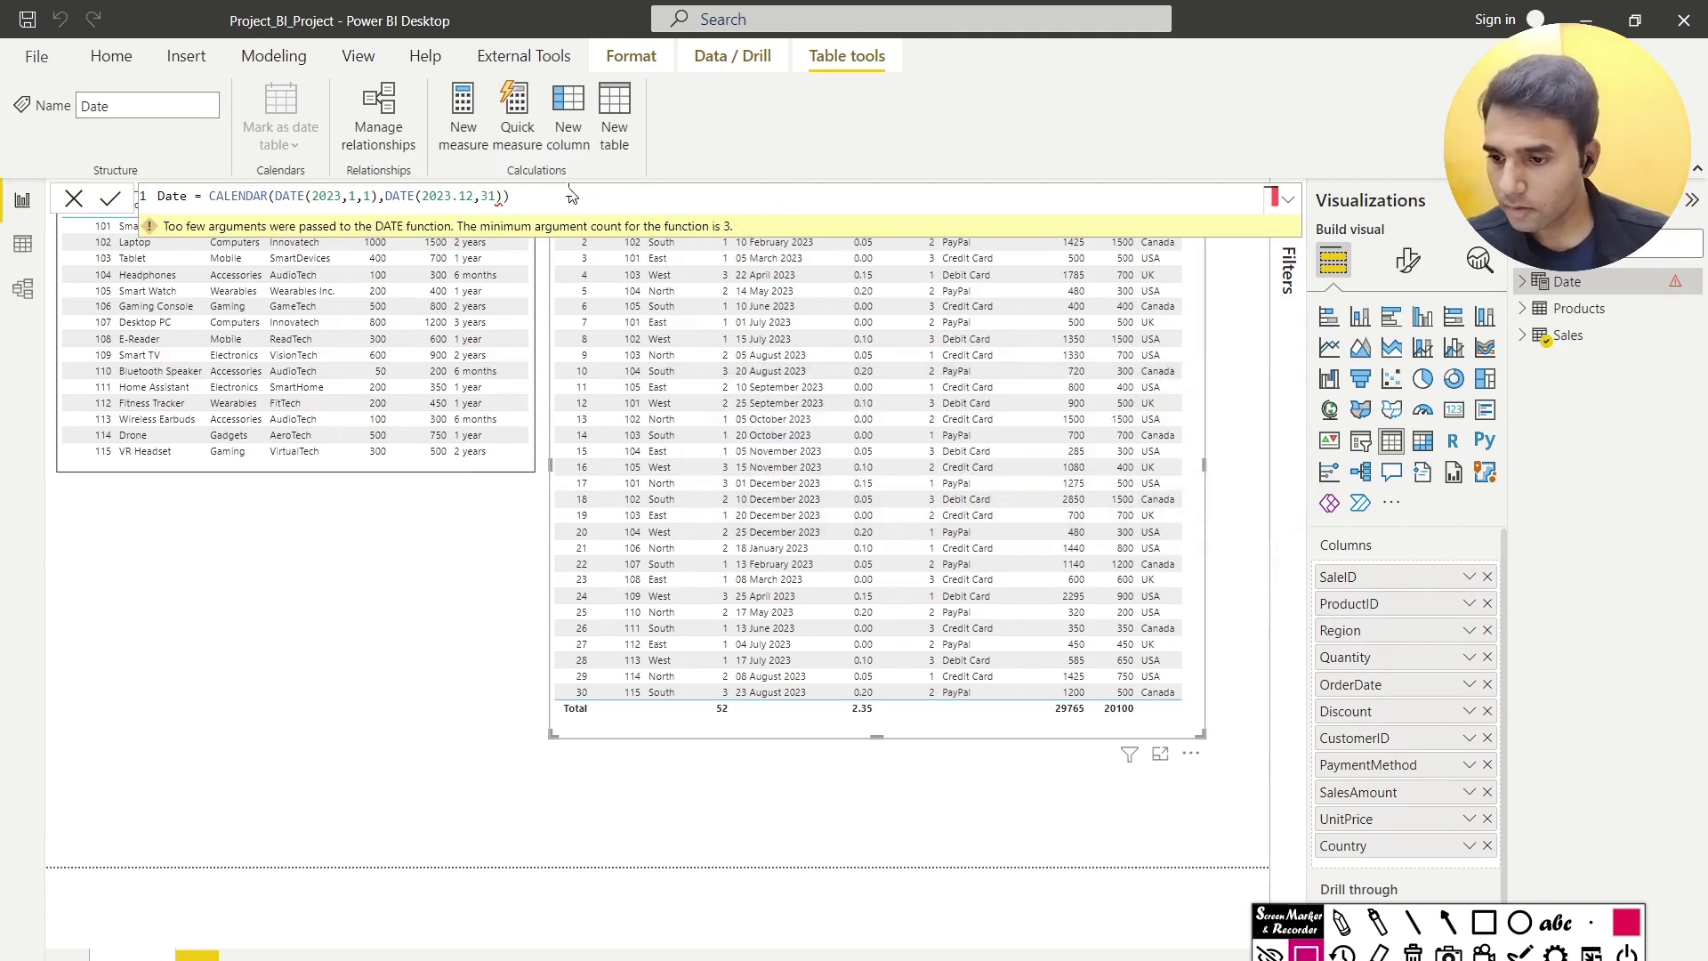
click(499, 205)
key(BackSpace)
text(,)
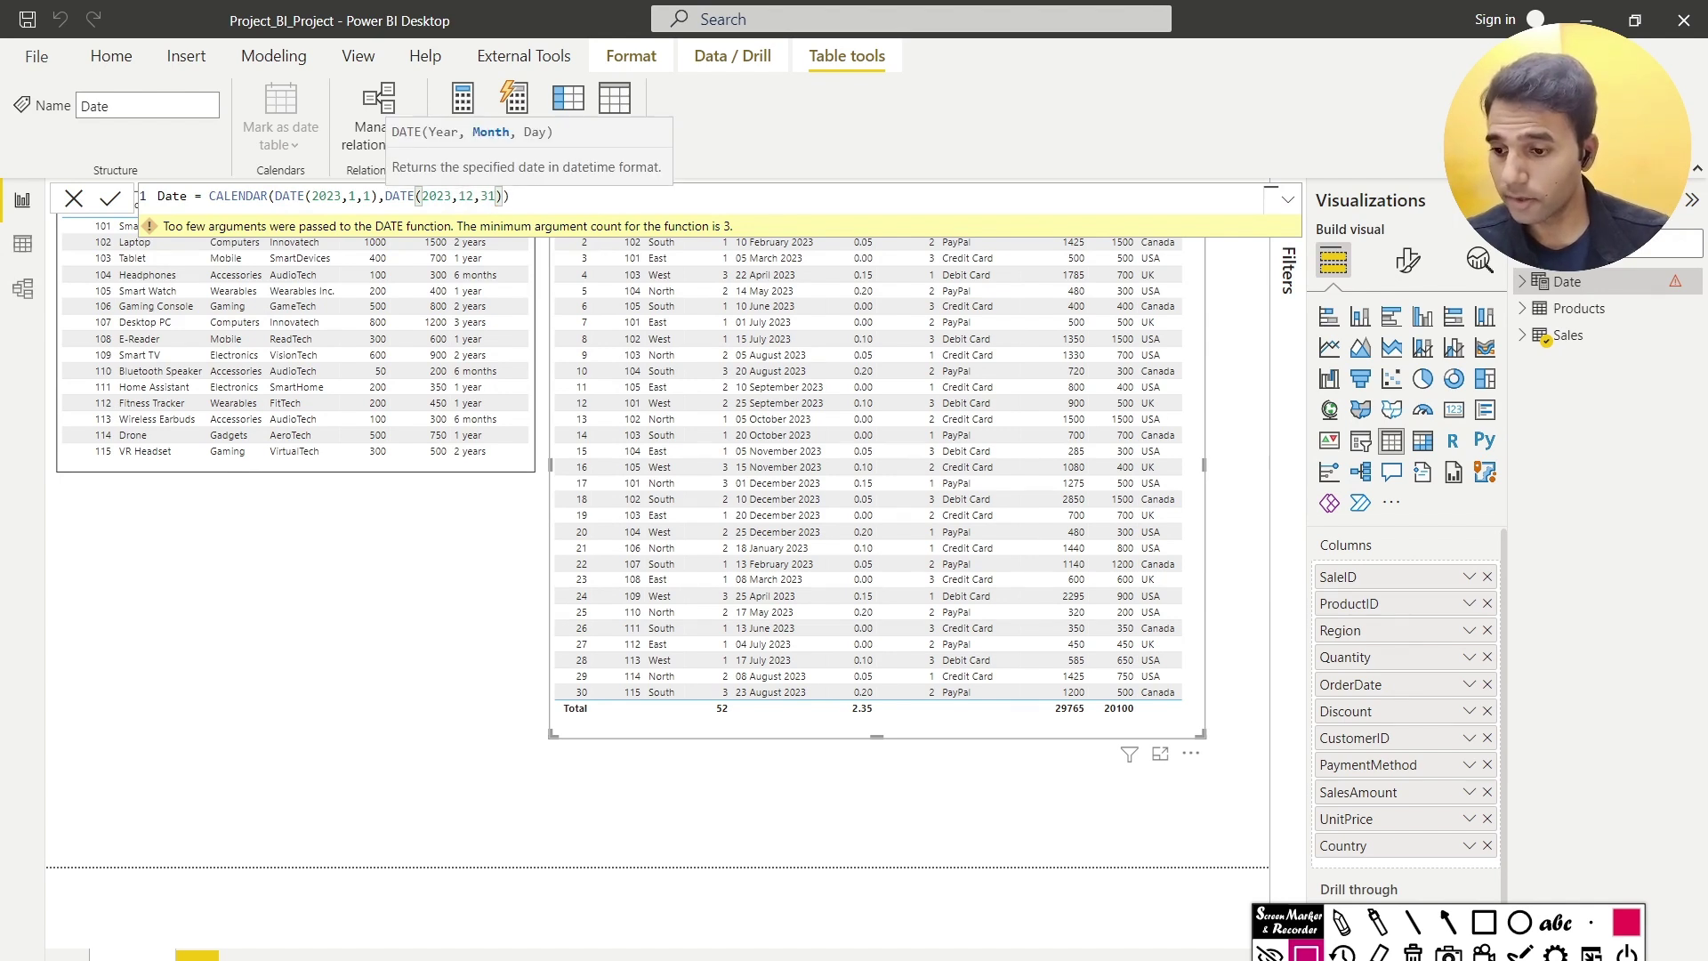
click(487, 566)
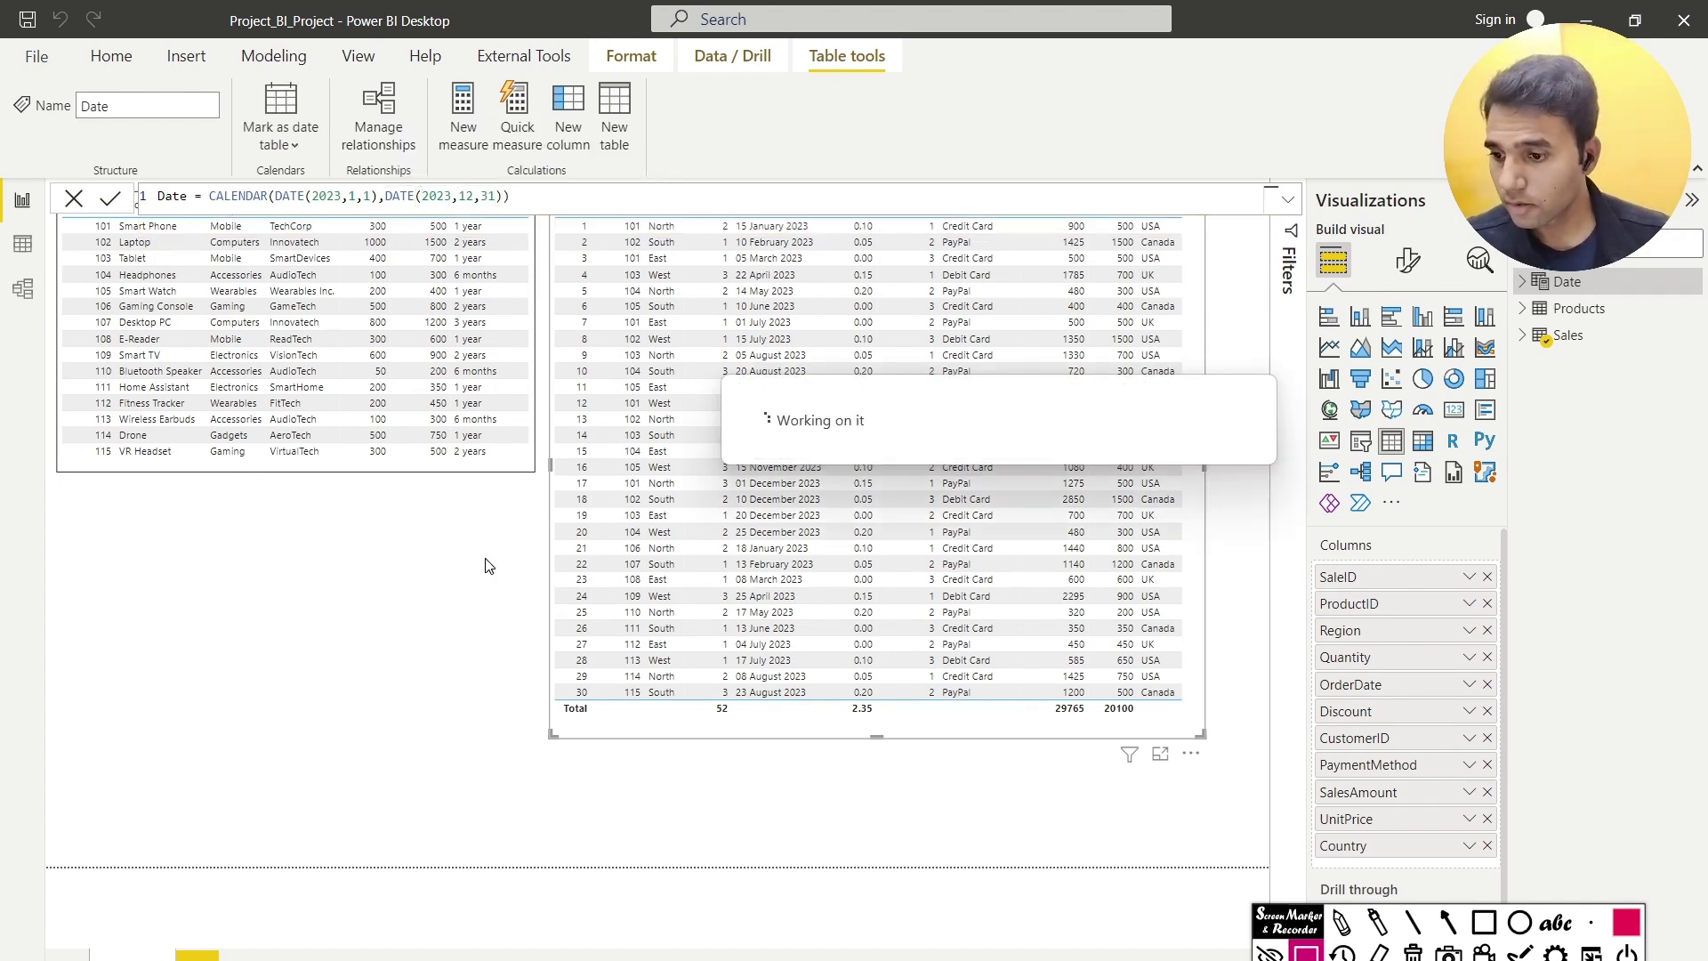
Format the Date column of the Date table as Short Date in the data view
click(22, 246)
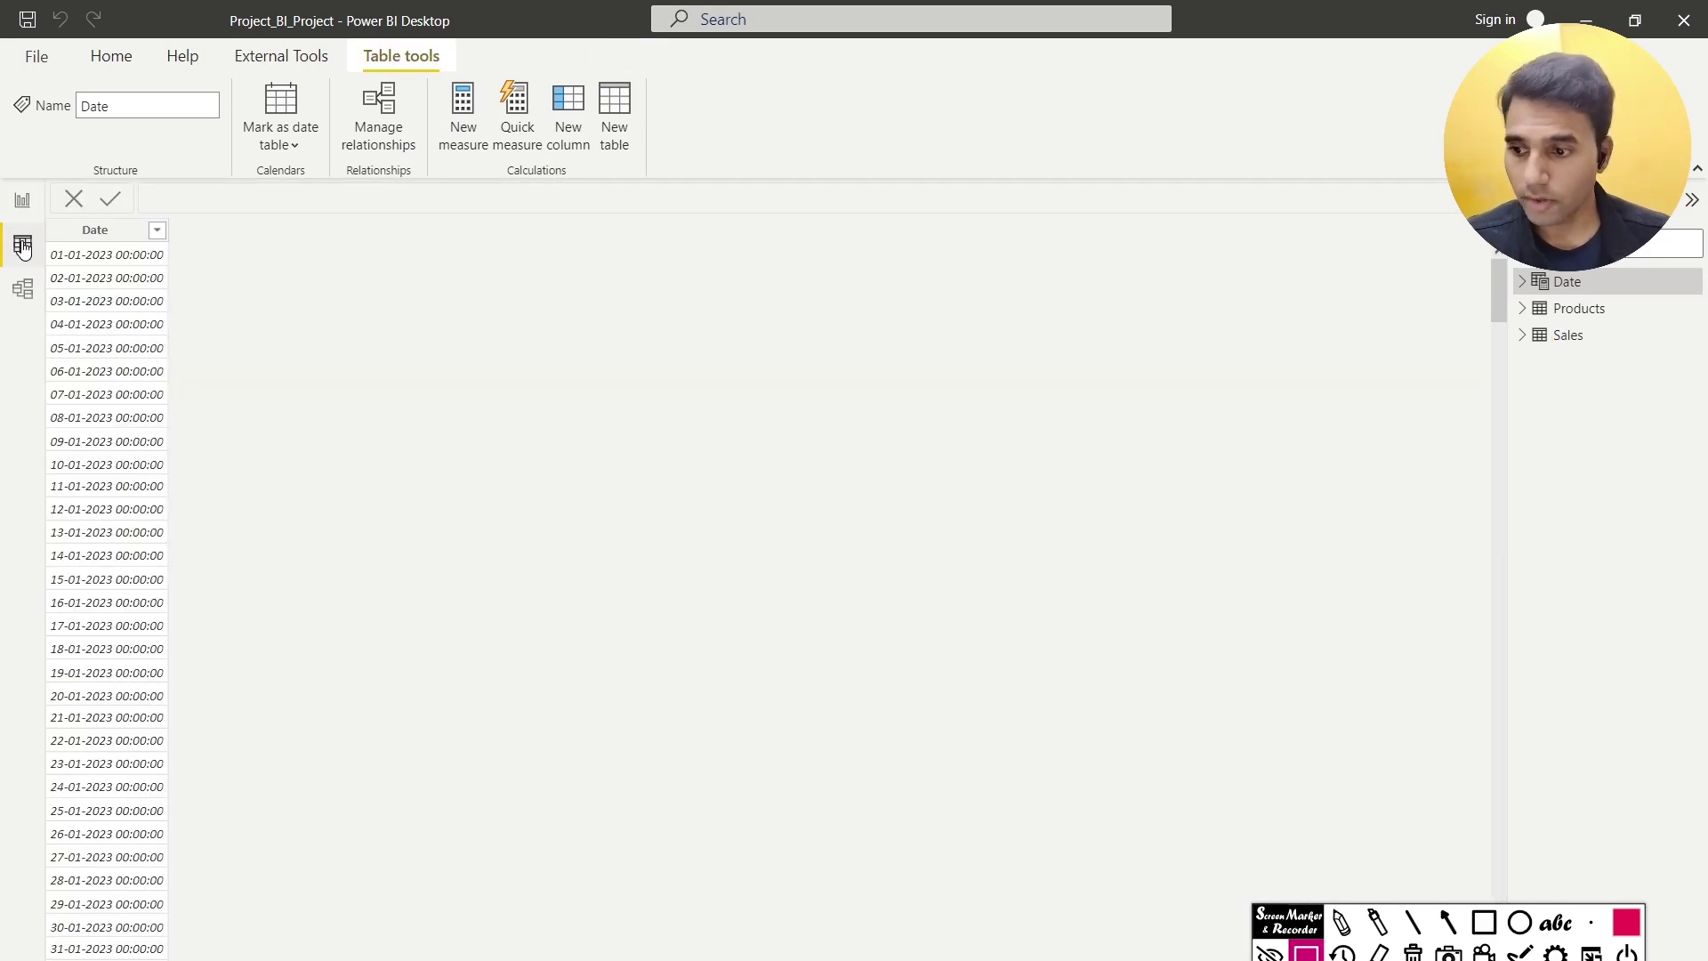
click(99, 232)
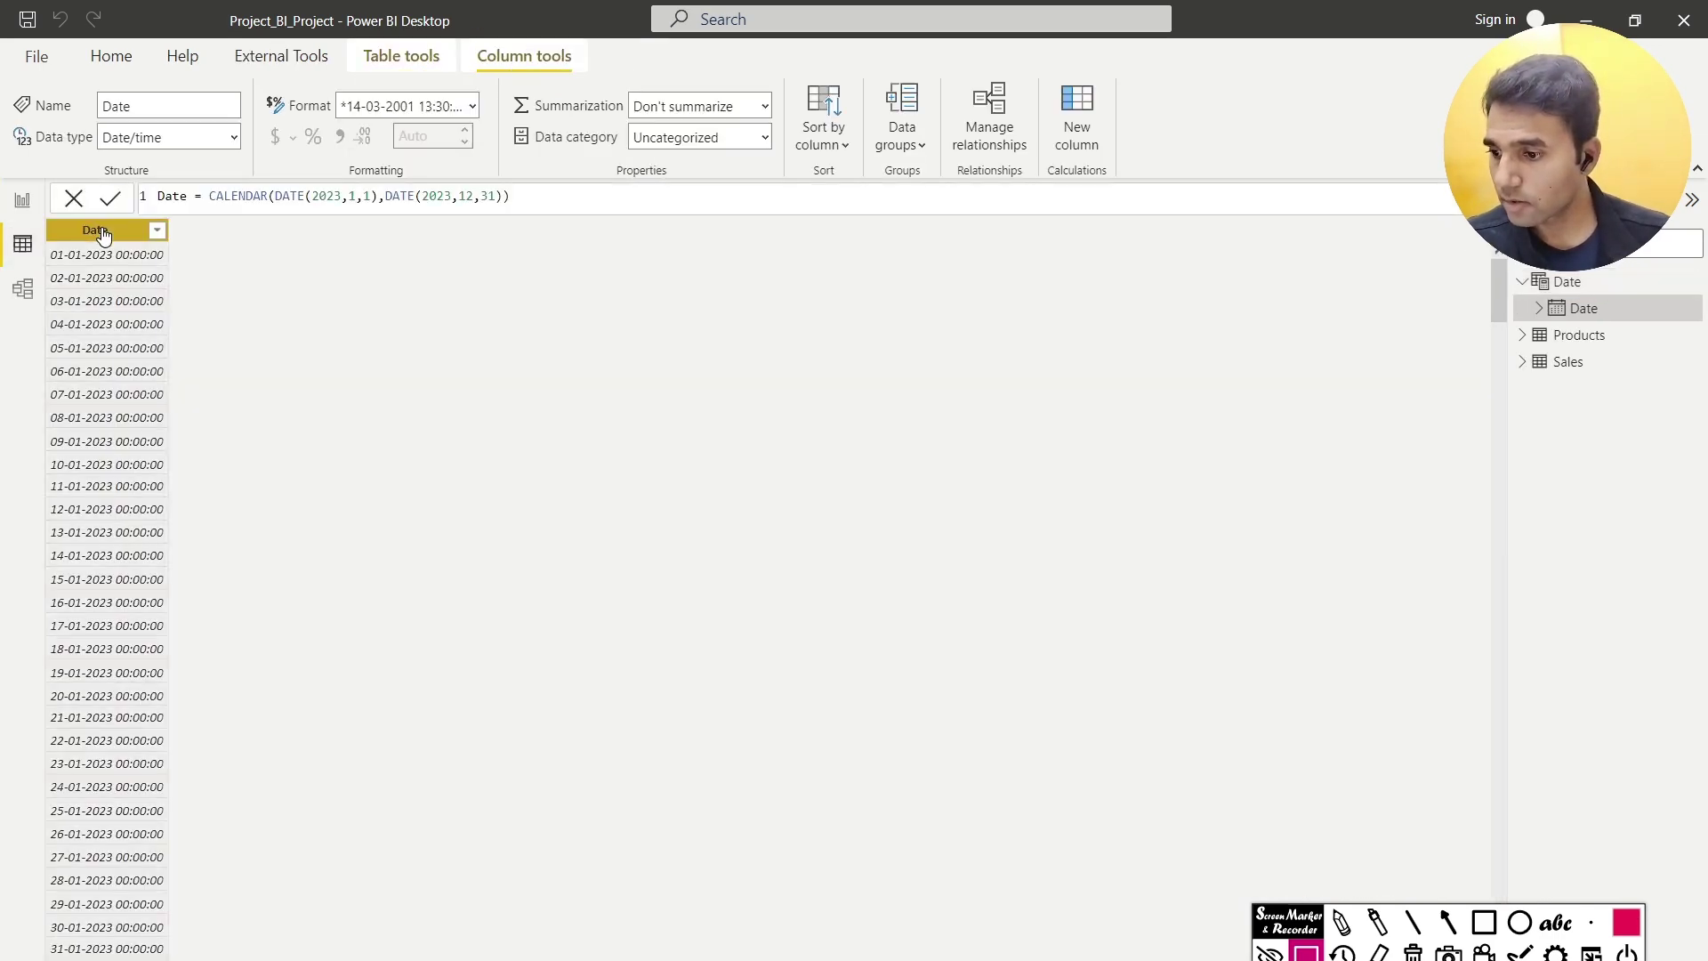
click(472, 106)
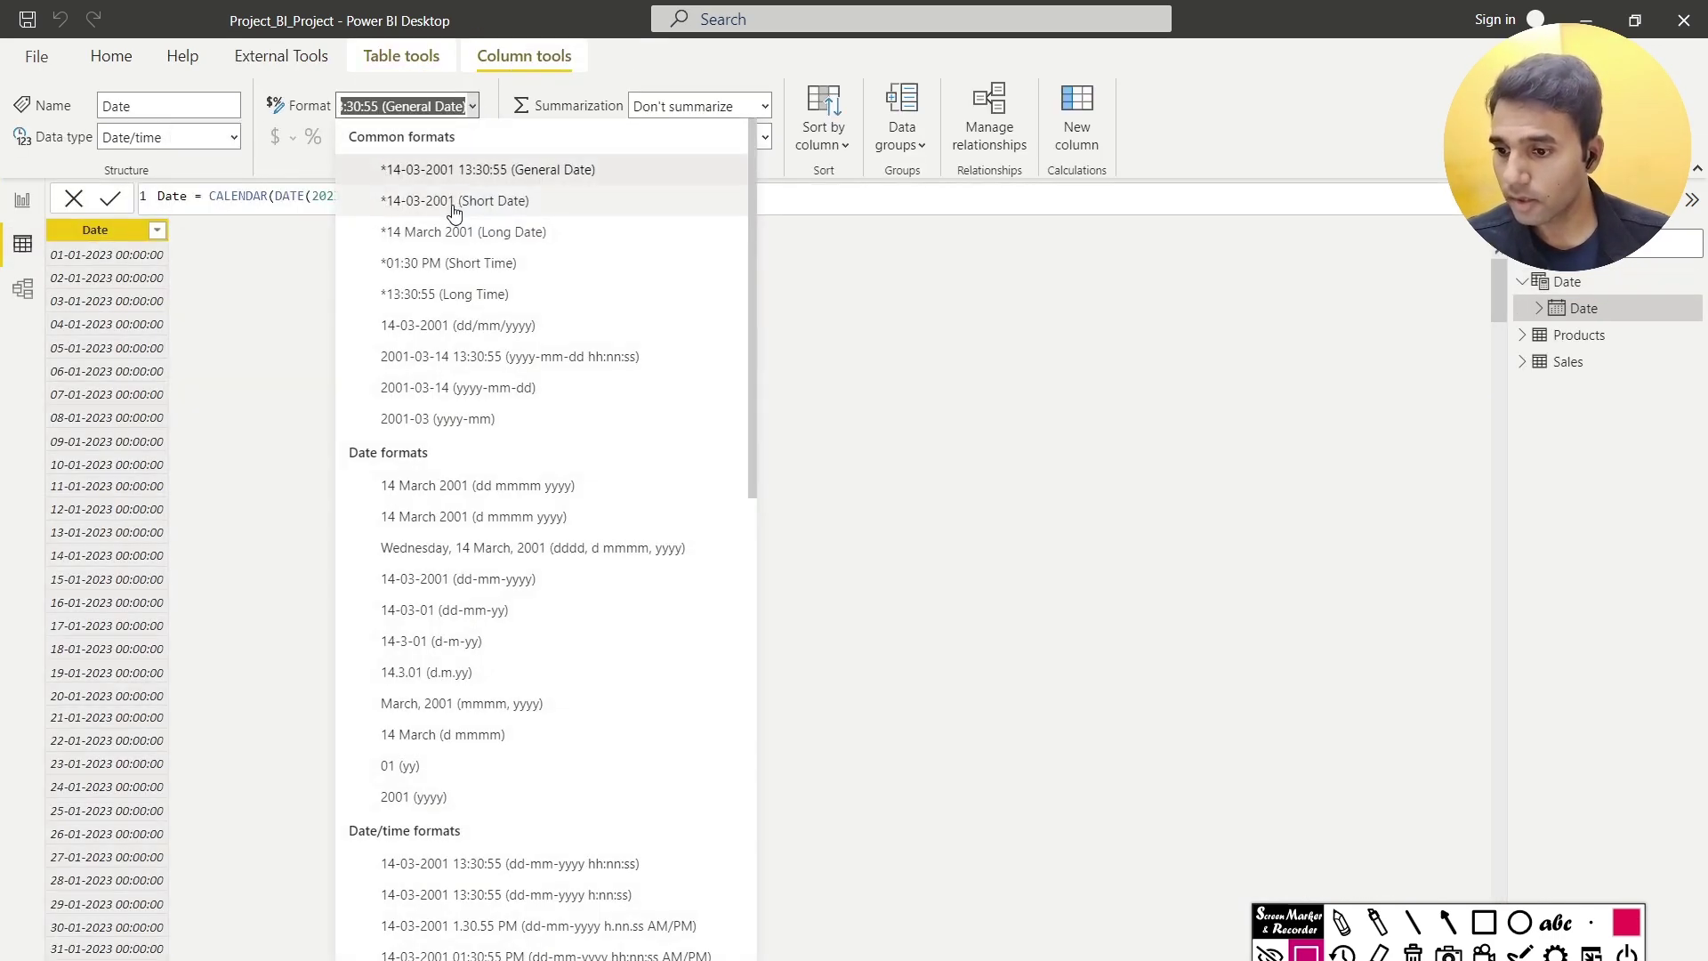
key(Escape)
key(Down)
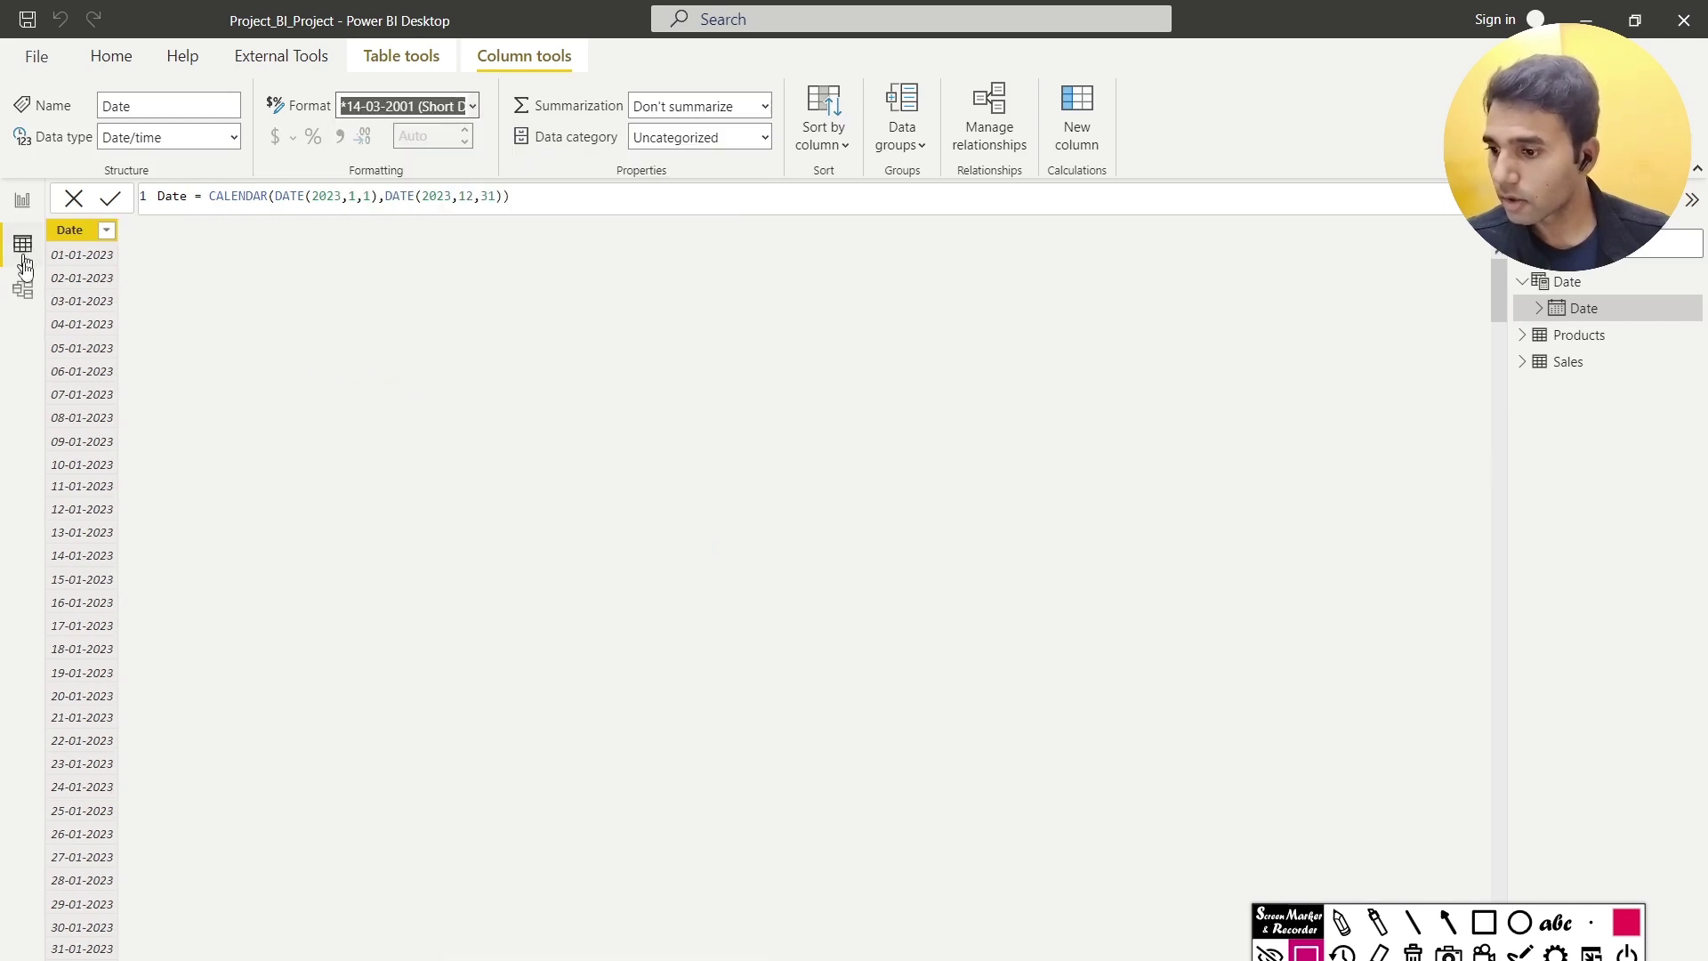
Check the first and last dates listed in the Date column's filter, keeping all dates selected
click(106, 230)
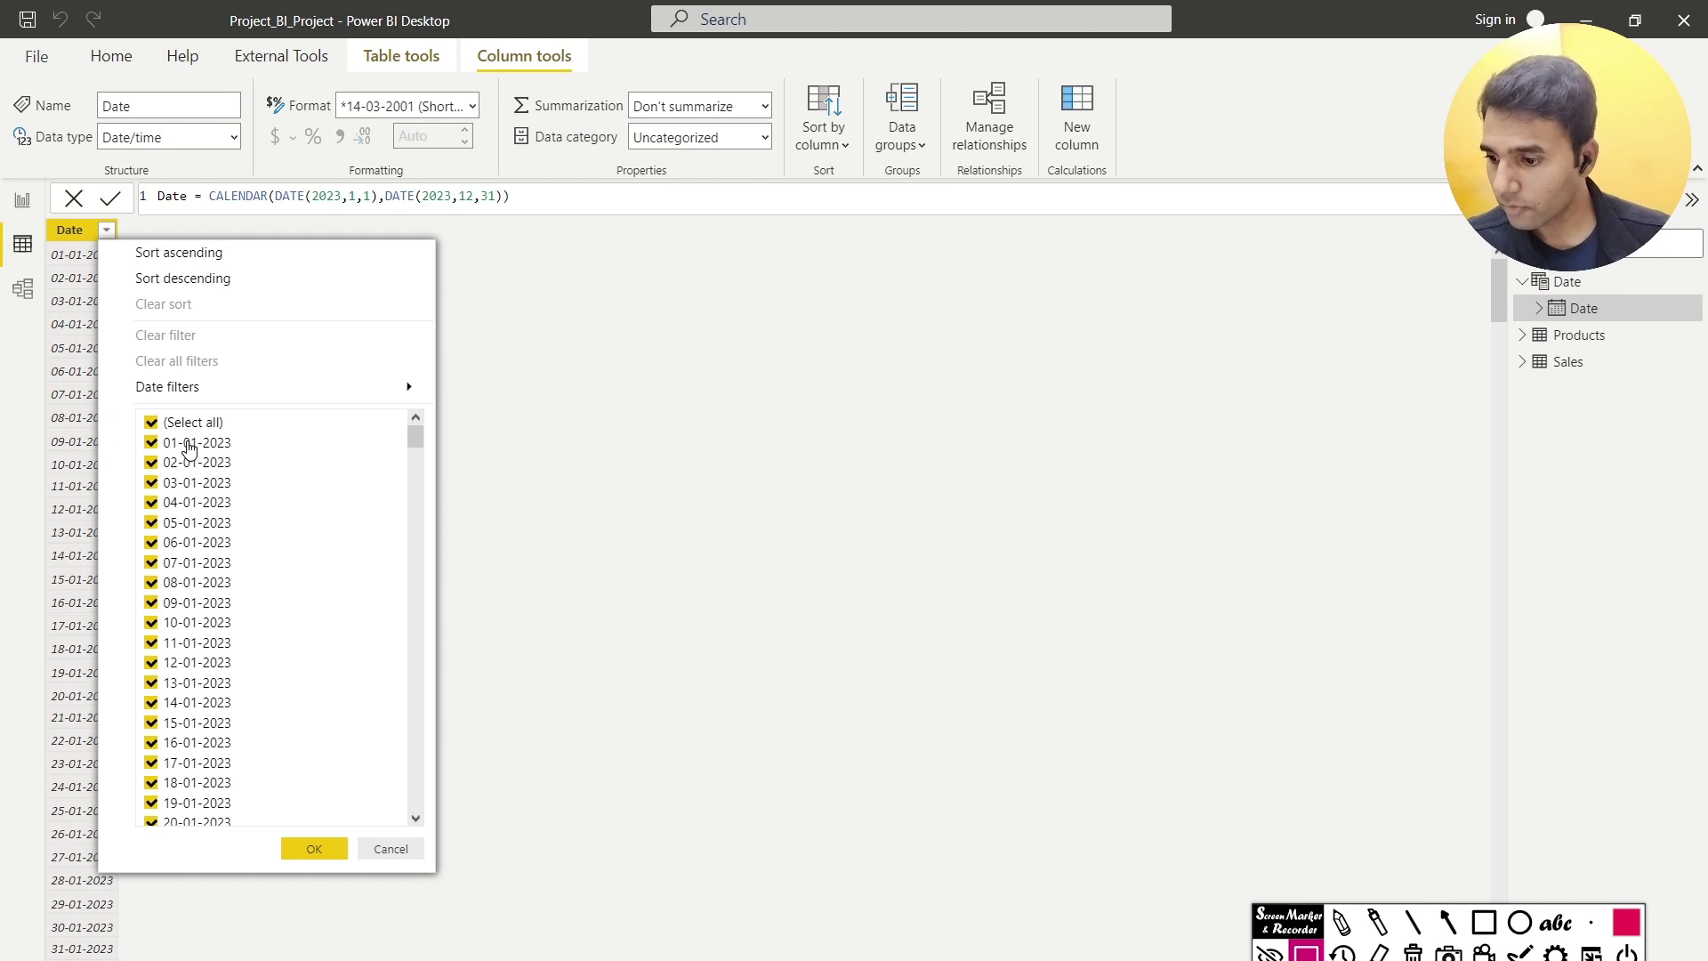
drag(415, 438, 415, 801)
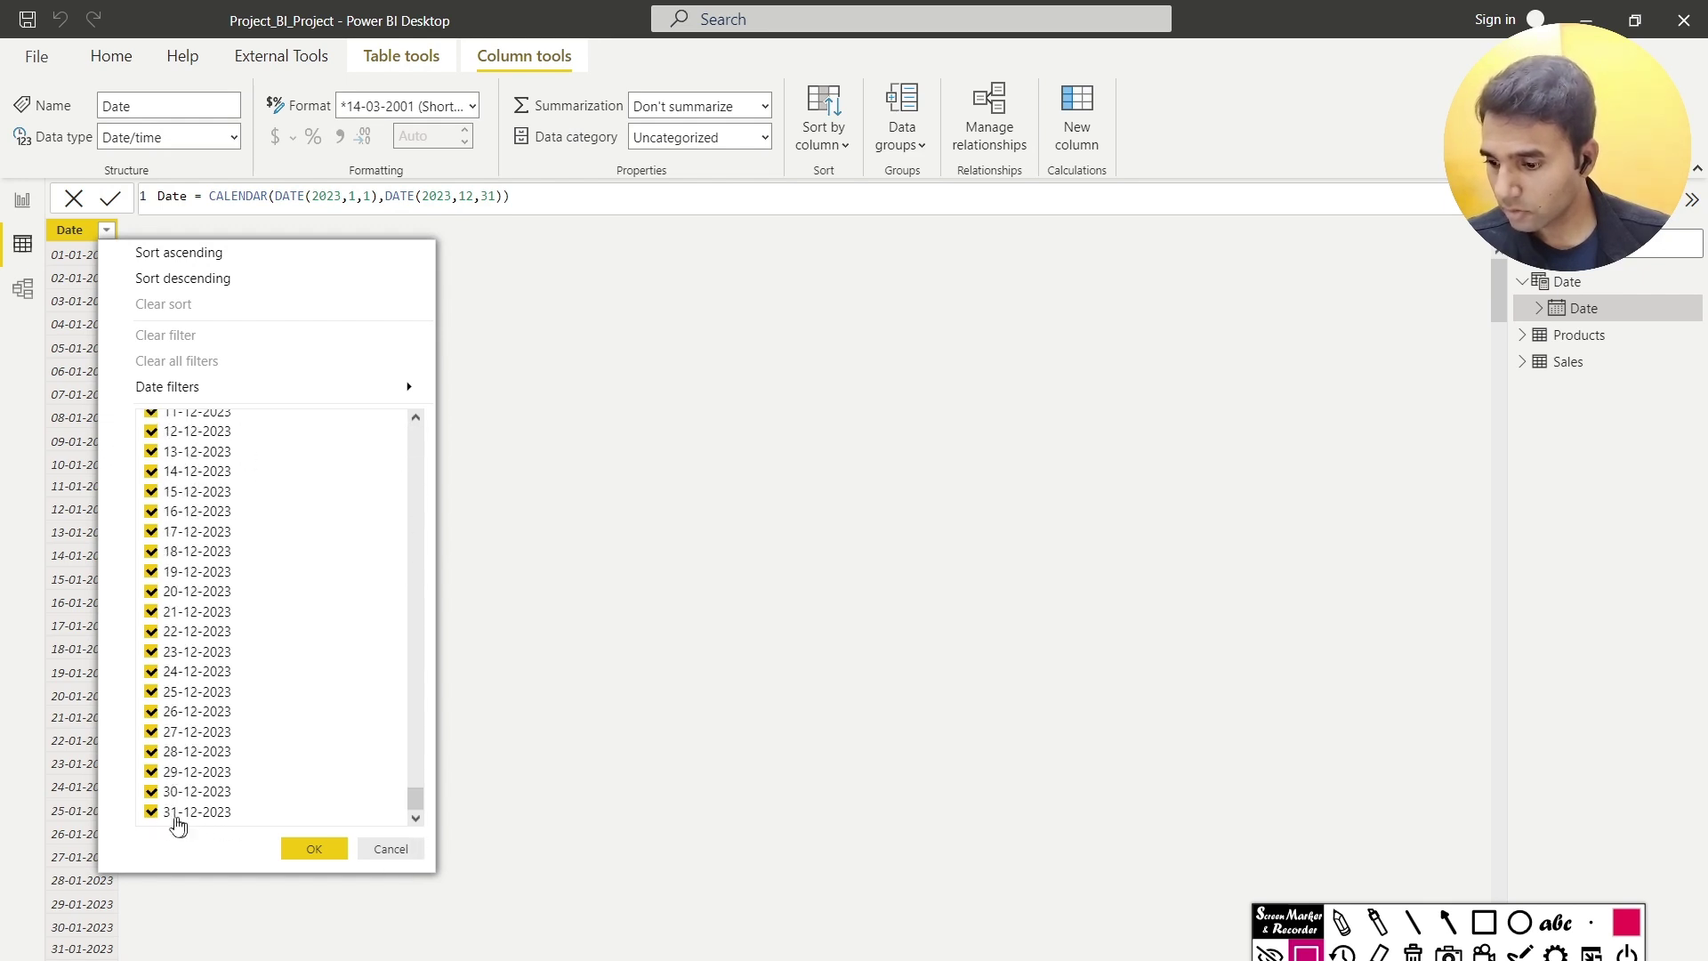
click(302, 847)
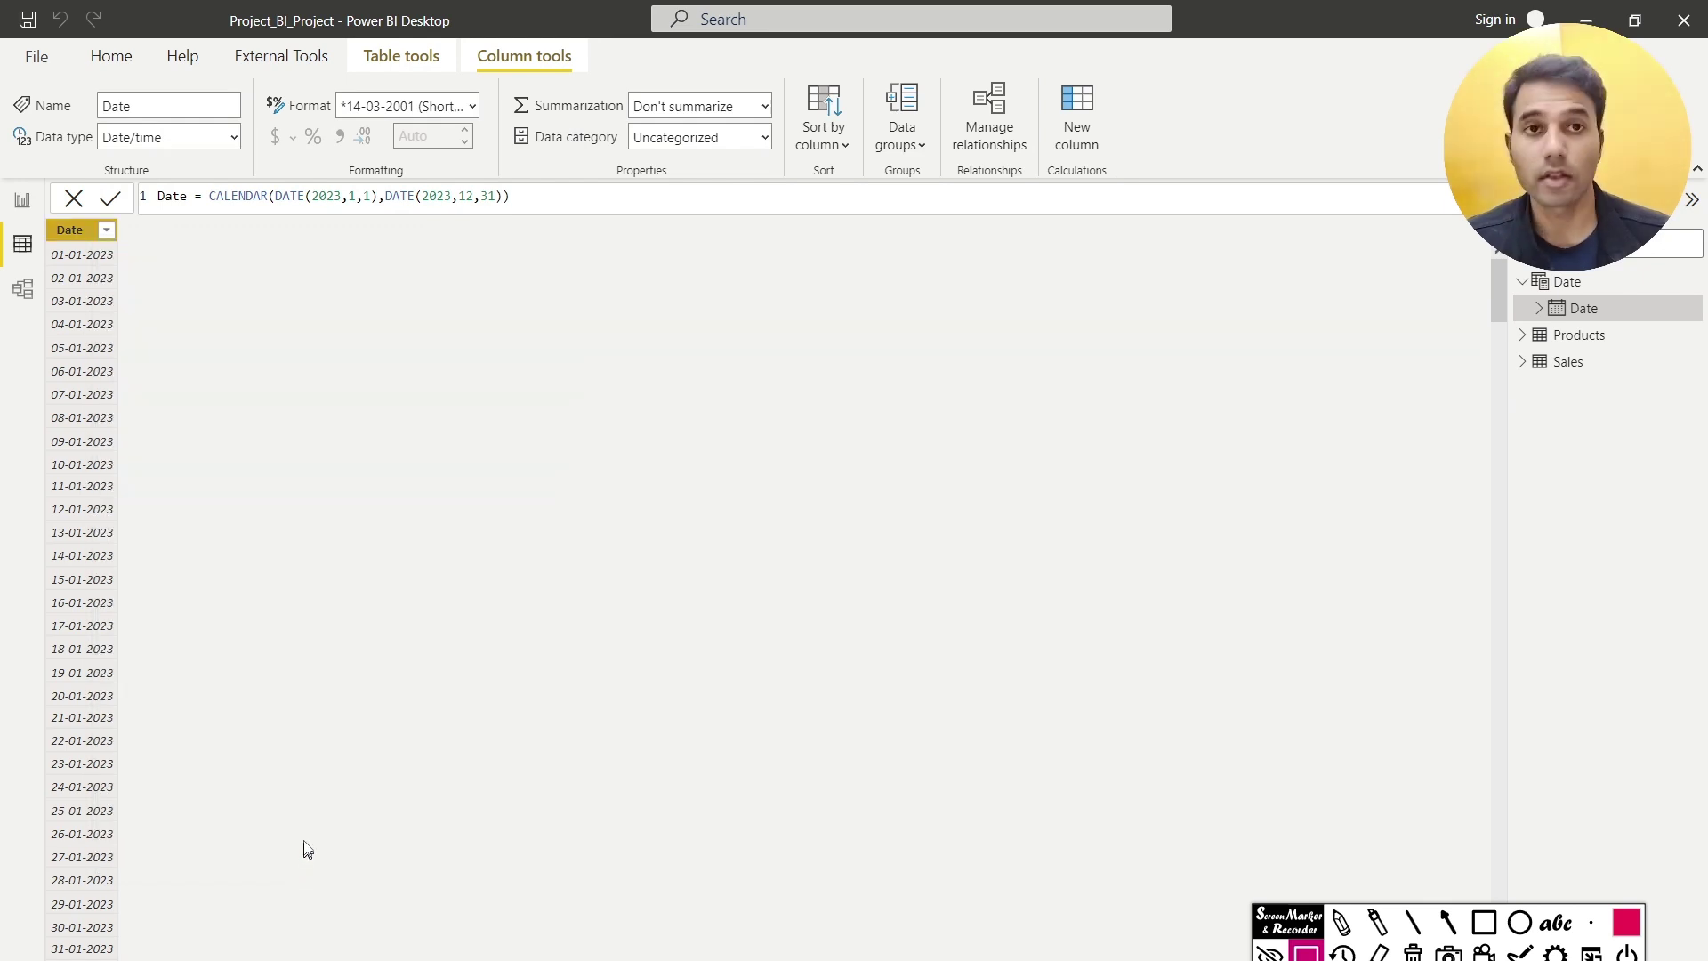
Create an empty table named All Measures from the report view and load it into the model
click(22, 200)
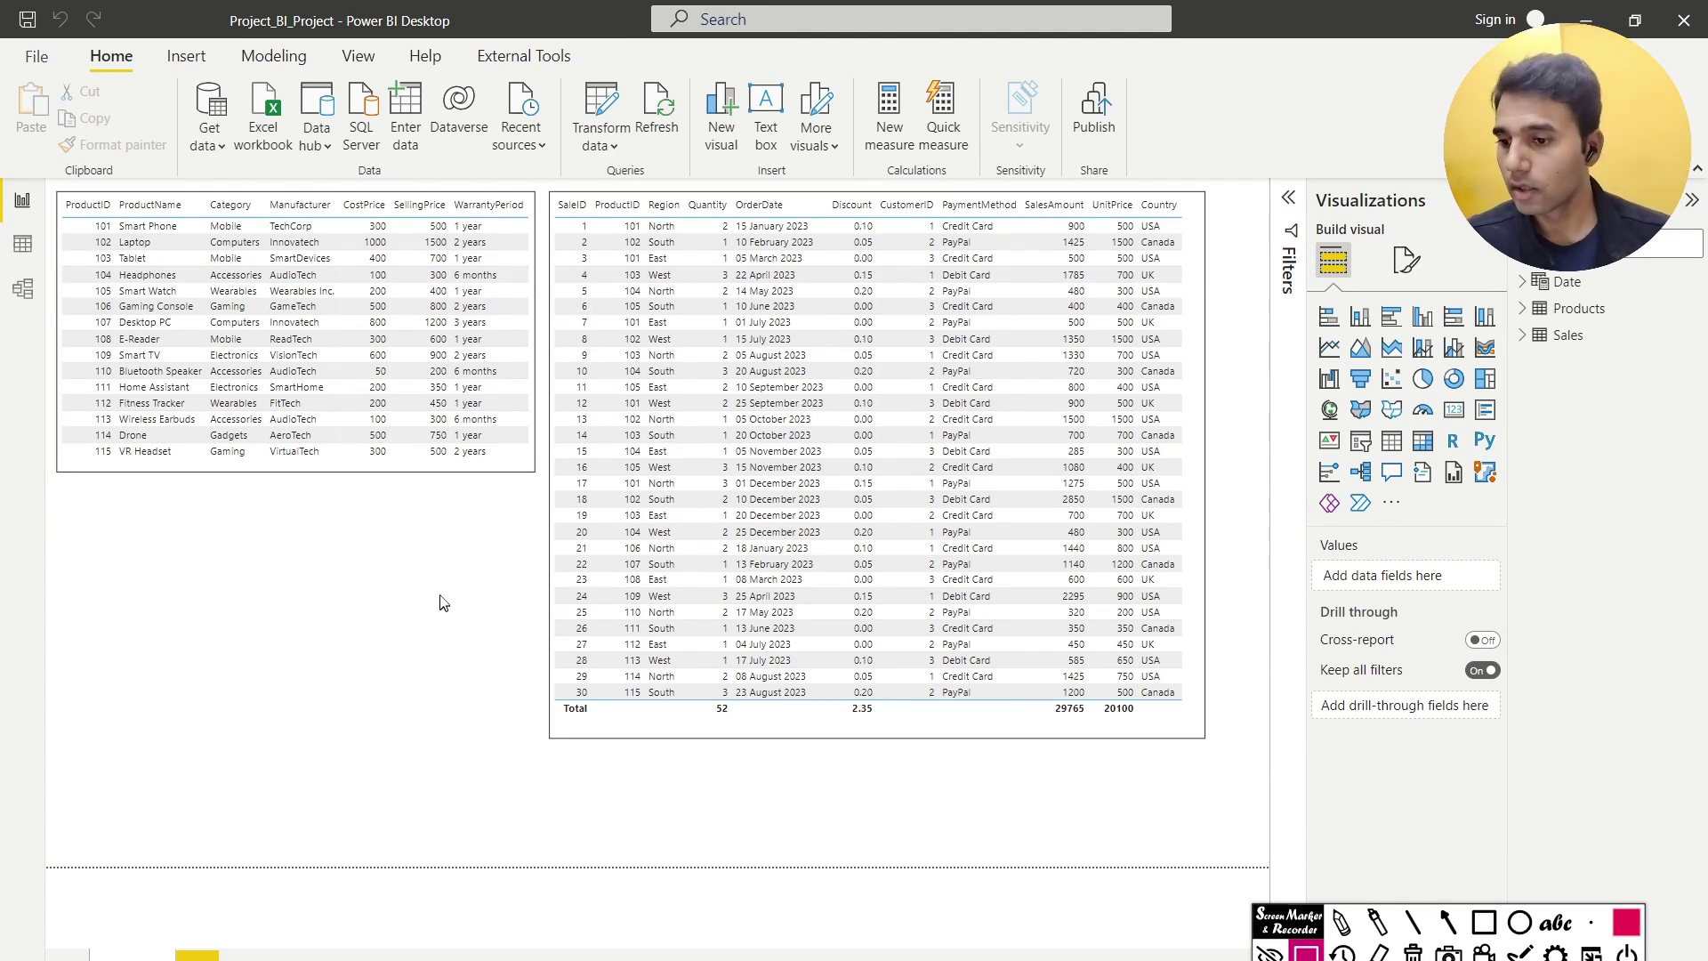
click(413, 109)
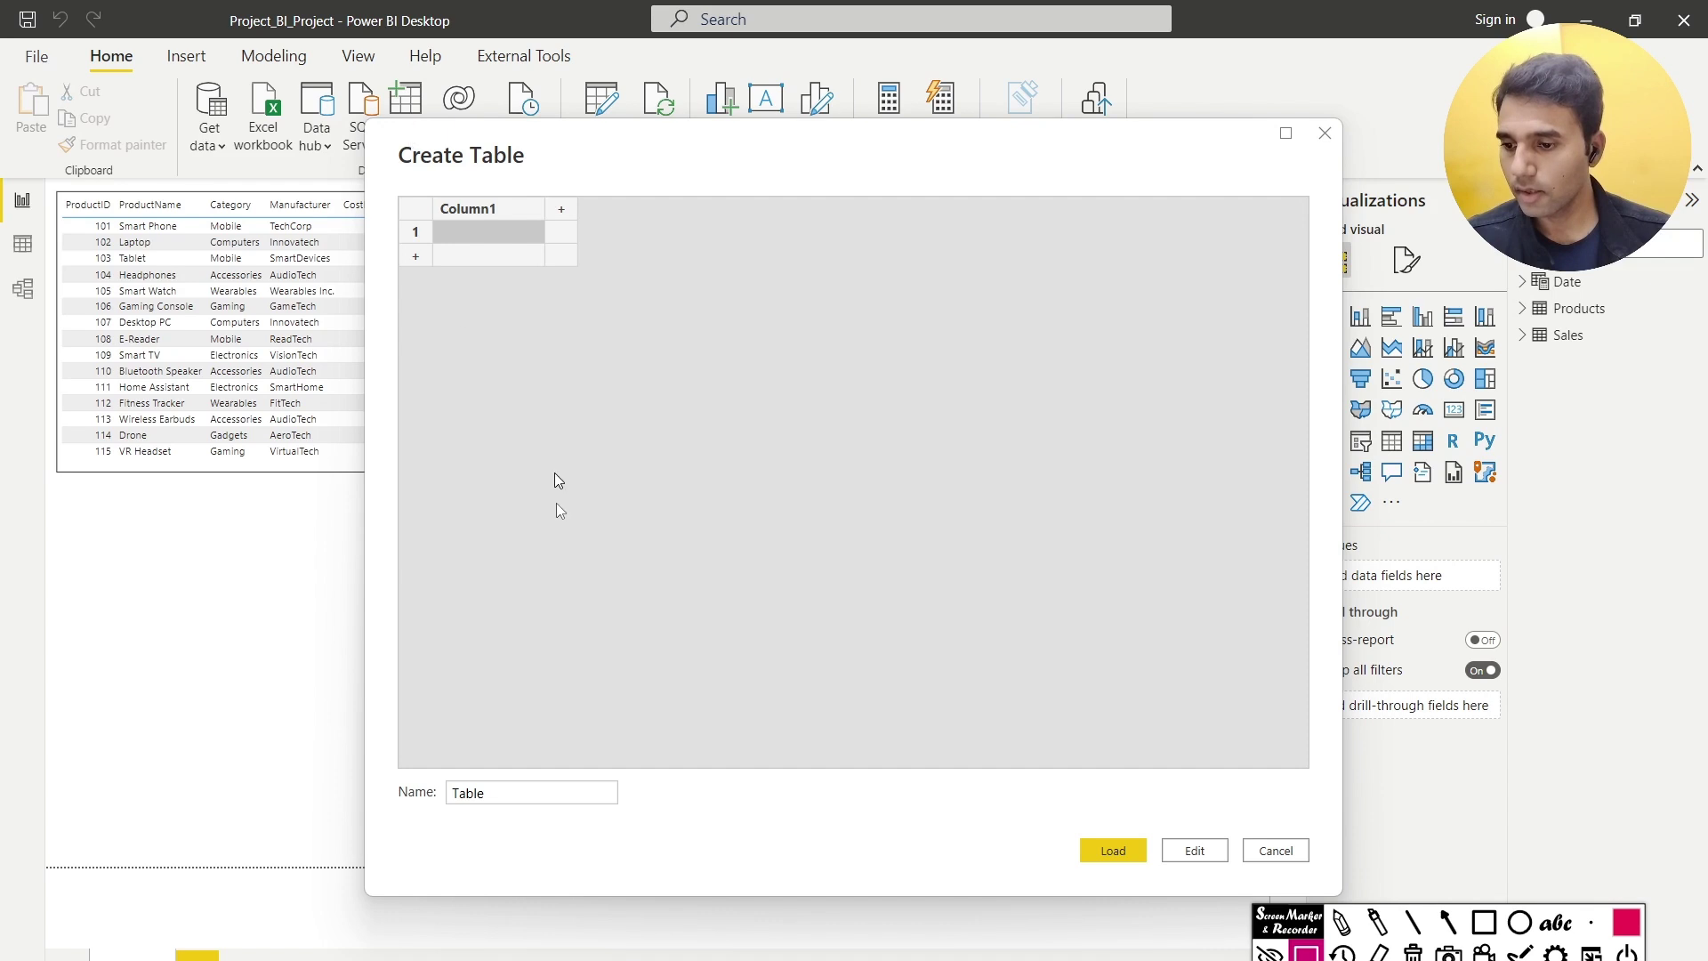
drag(526, 813, 427, 803)
text(All Measures)
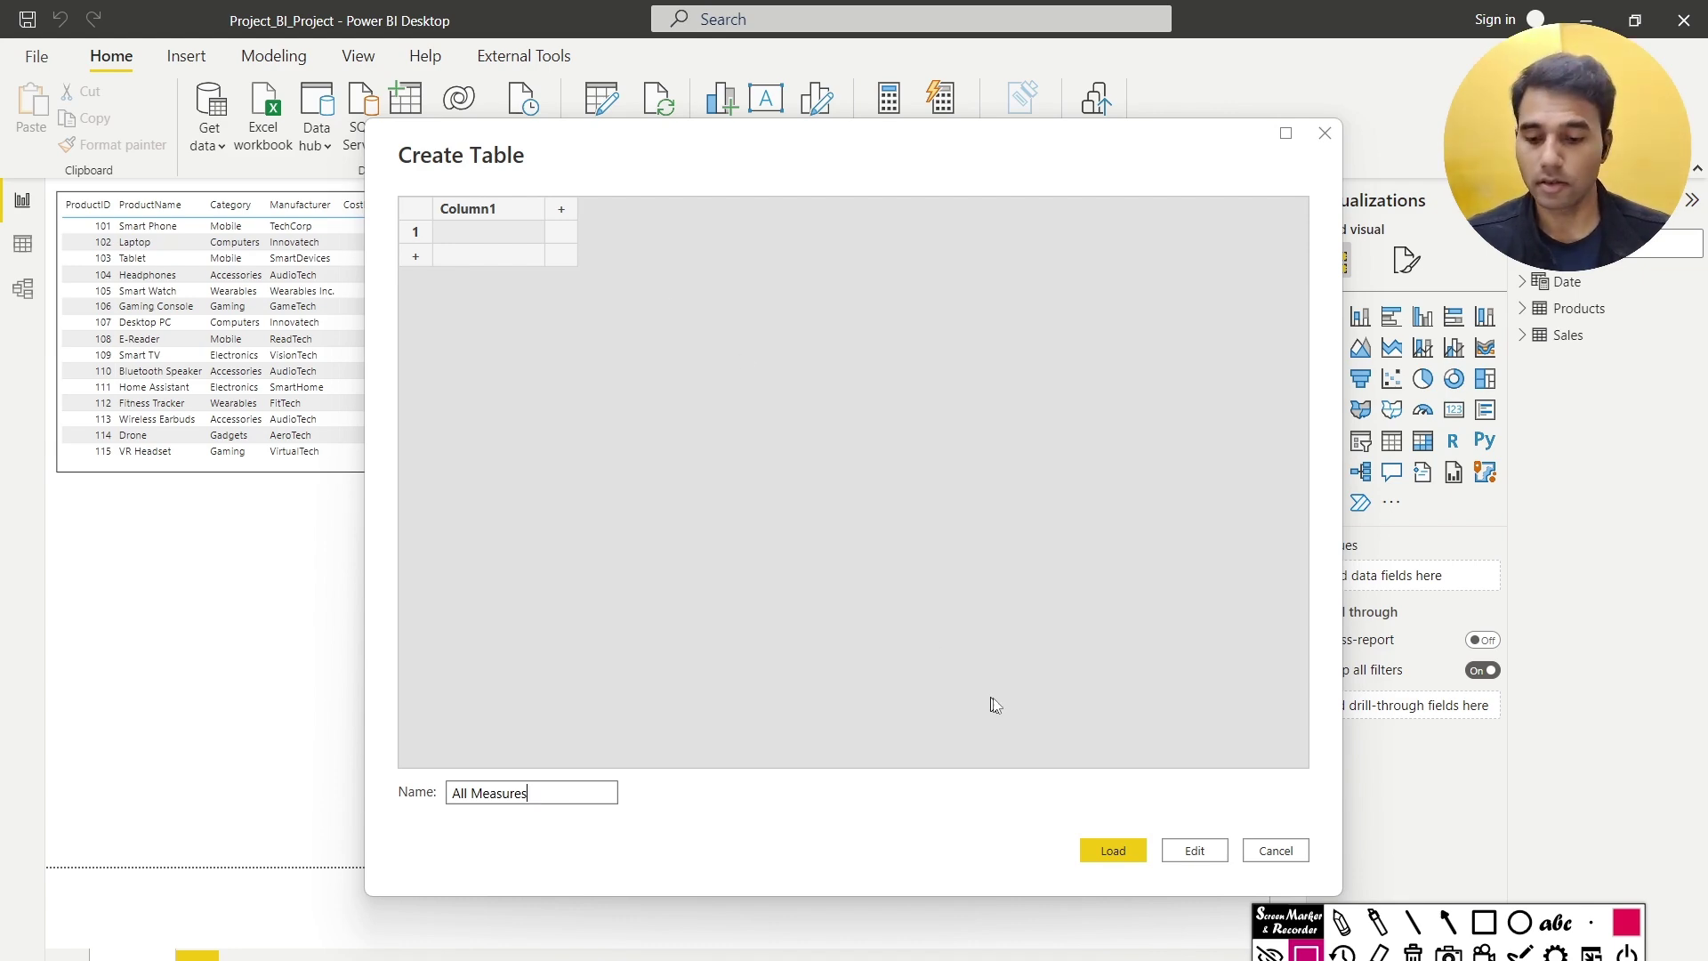
click(1113, 850)
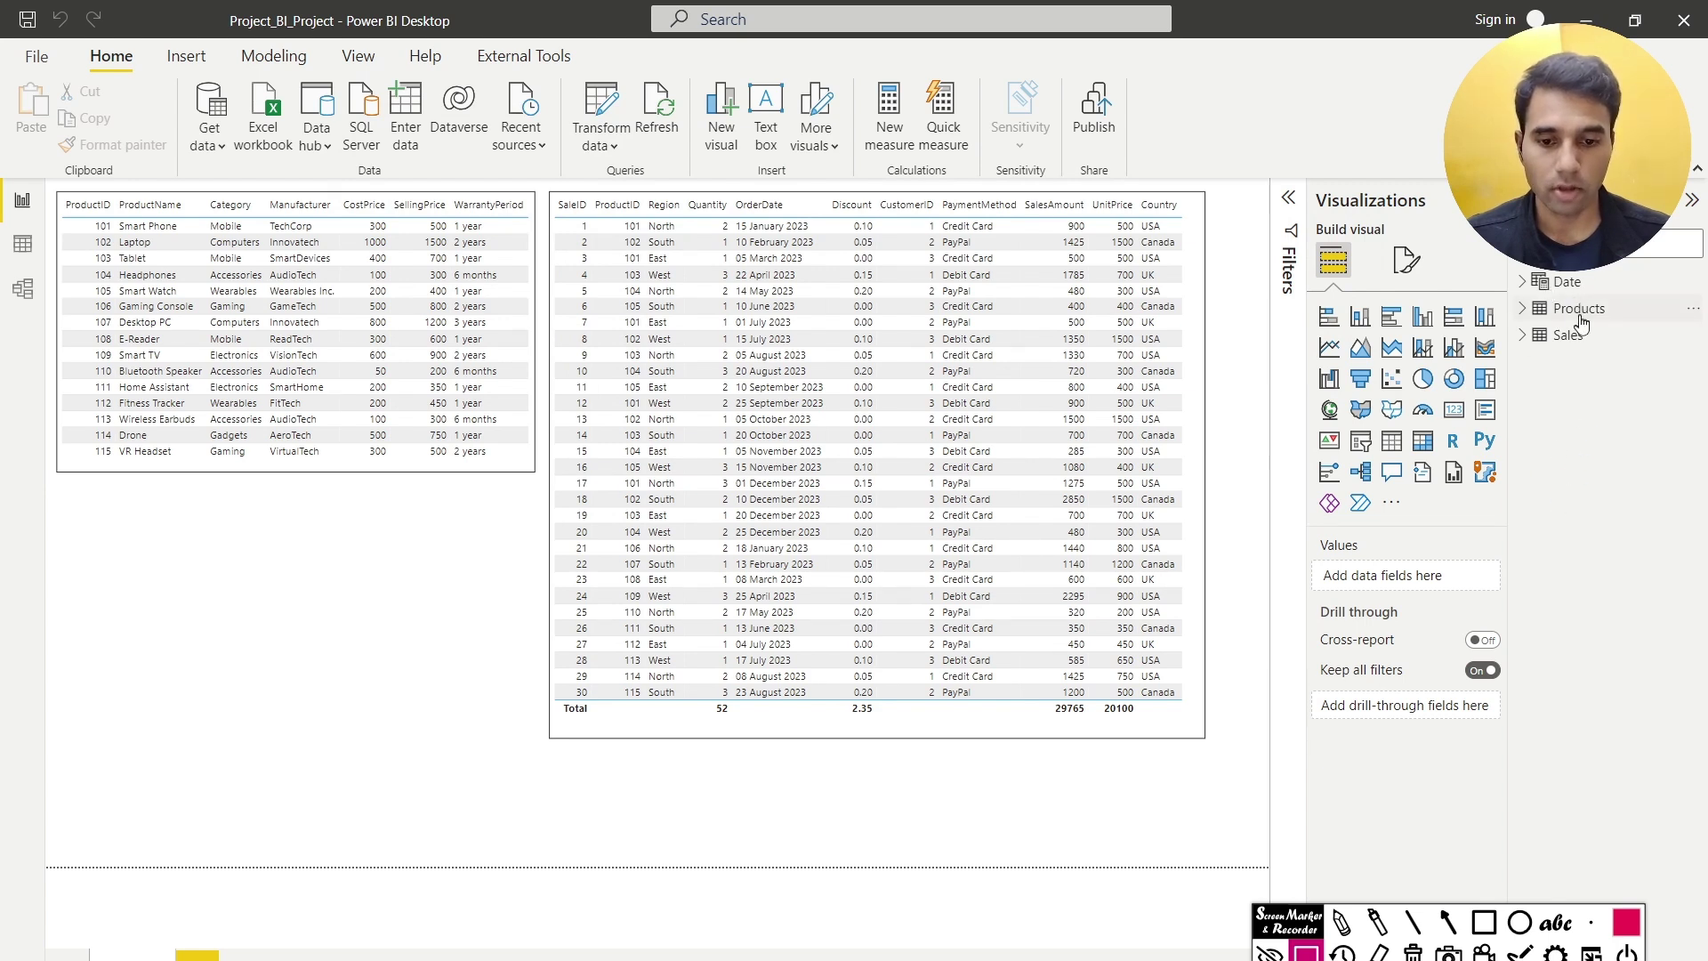
mouse_move(1573, 311)
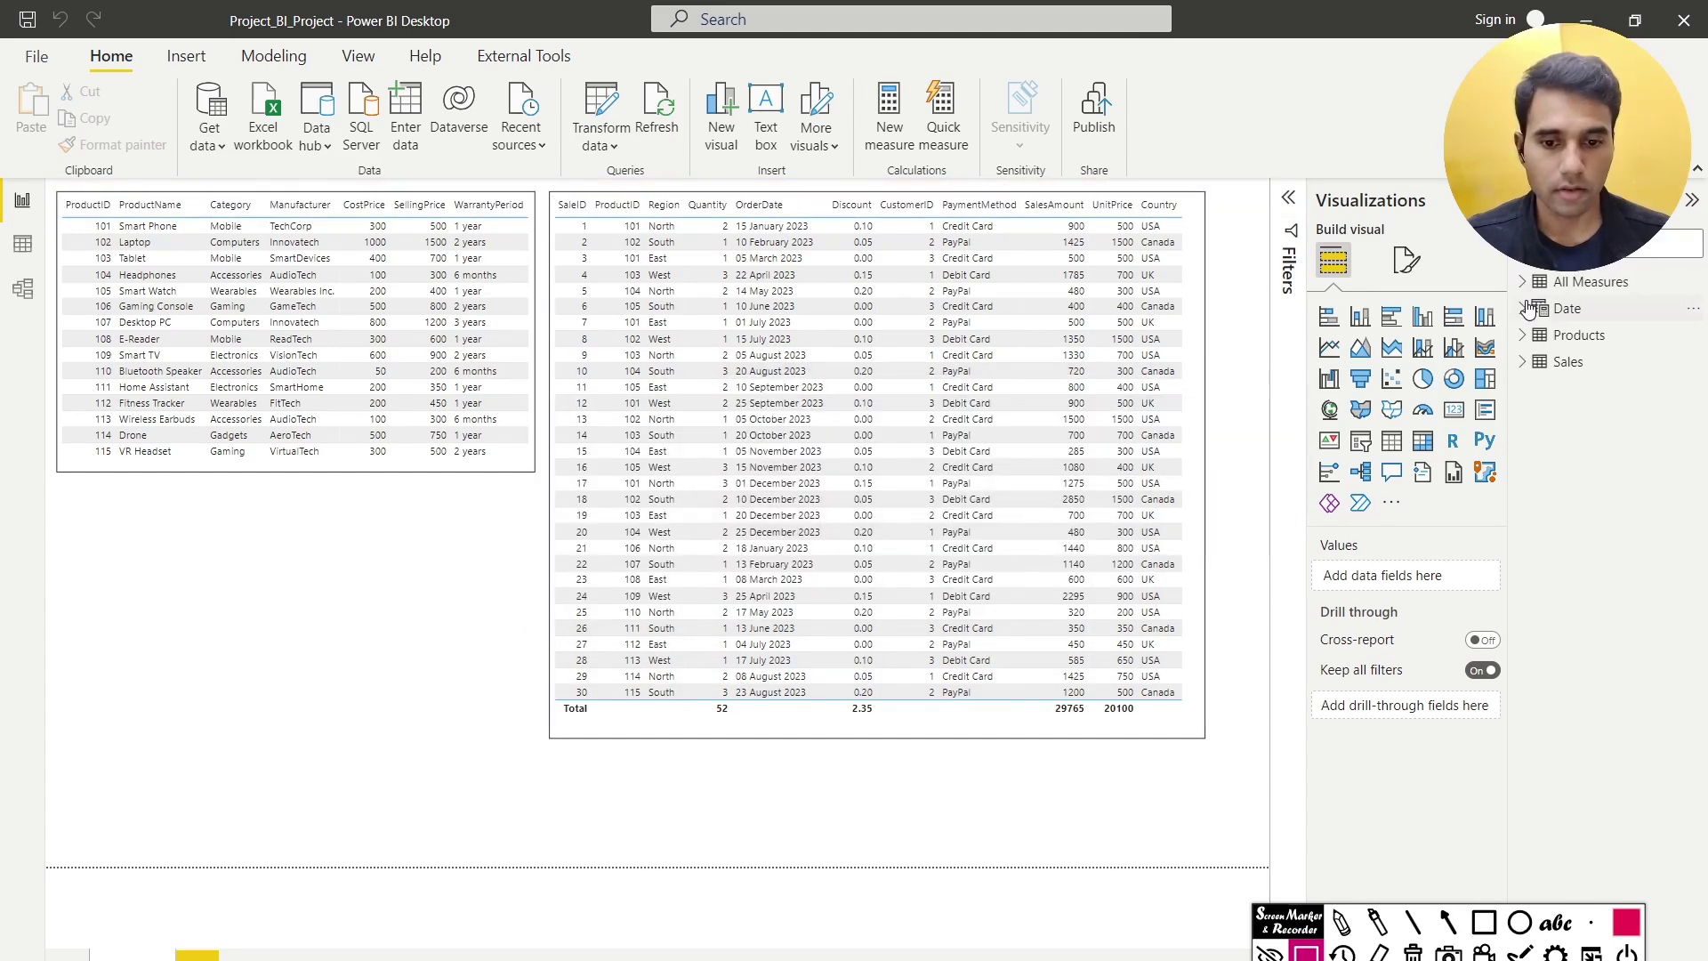
Check the column inside the All Measures table and the options available for that table
click(1523, 283)
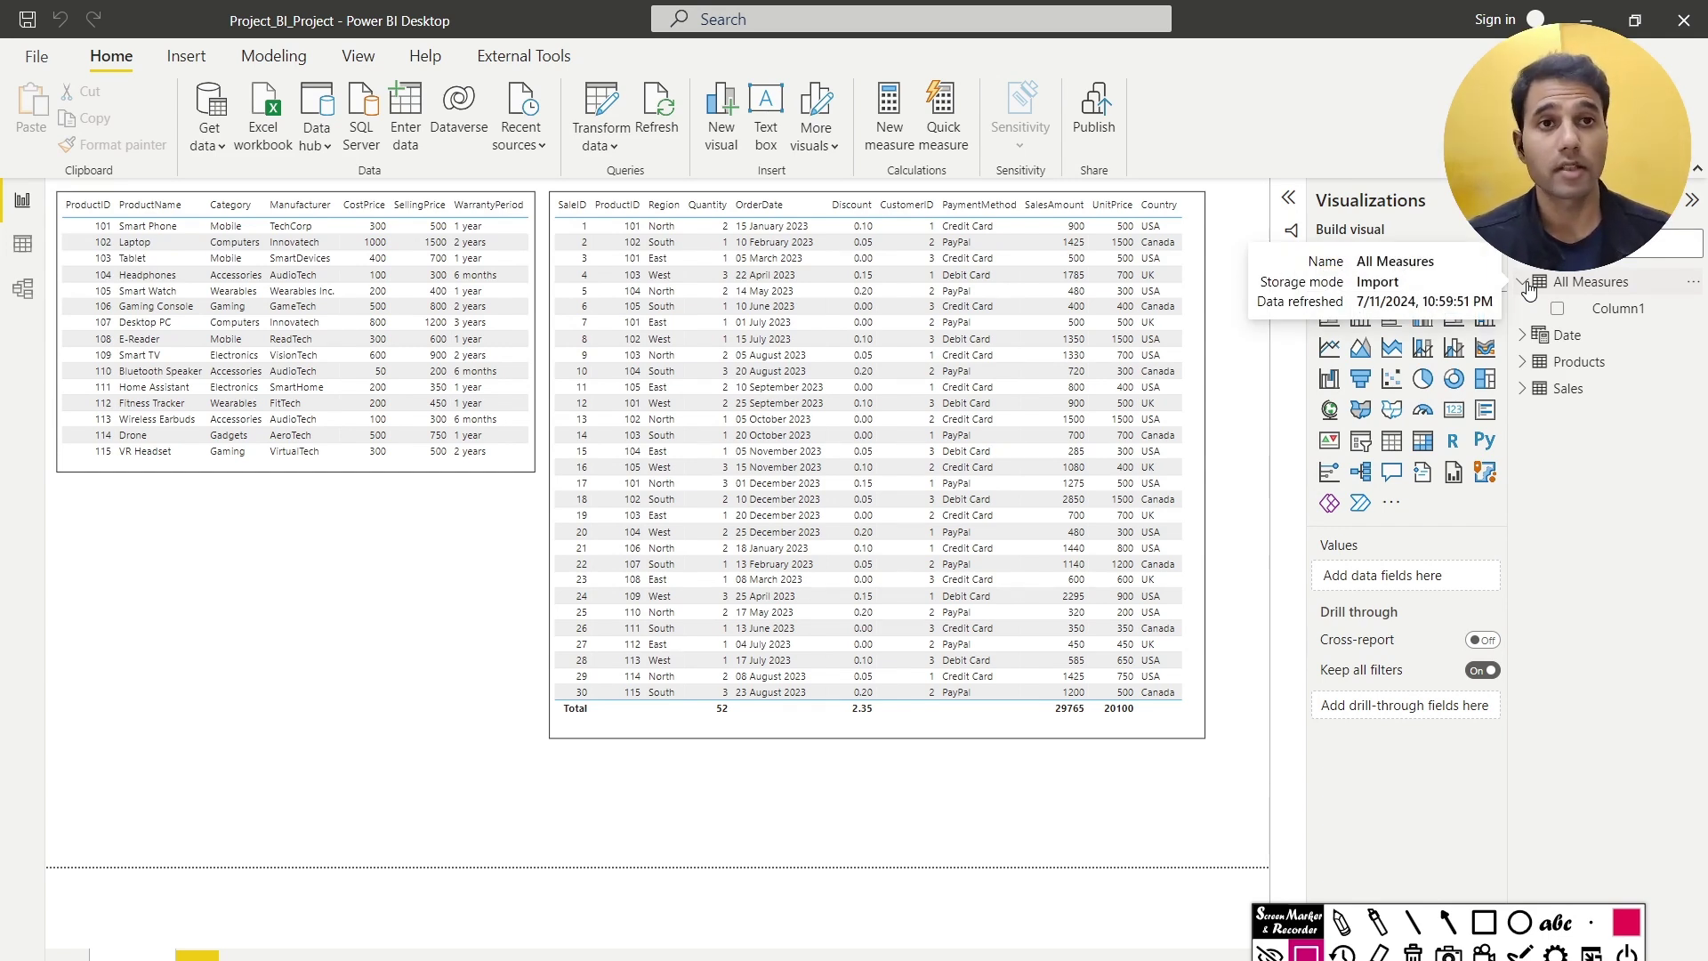
click(1525, 283)
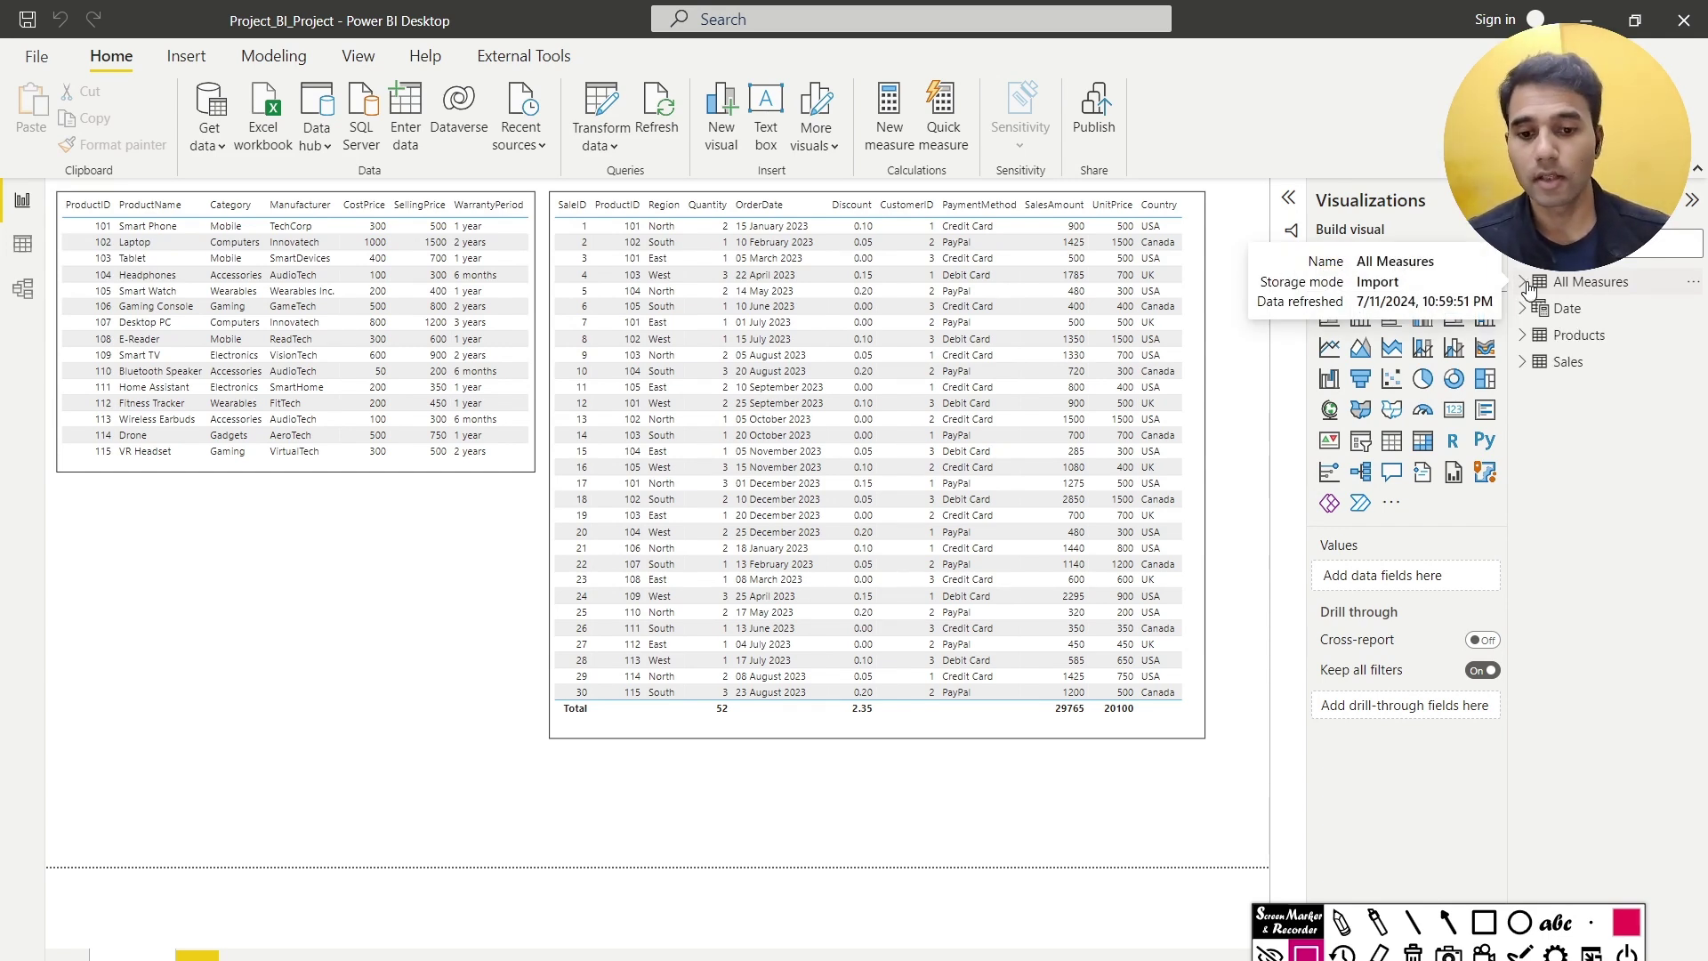
click(1690, 282)
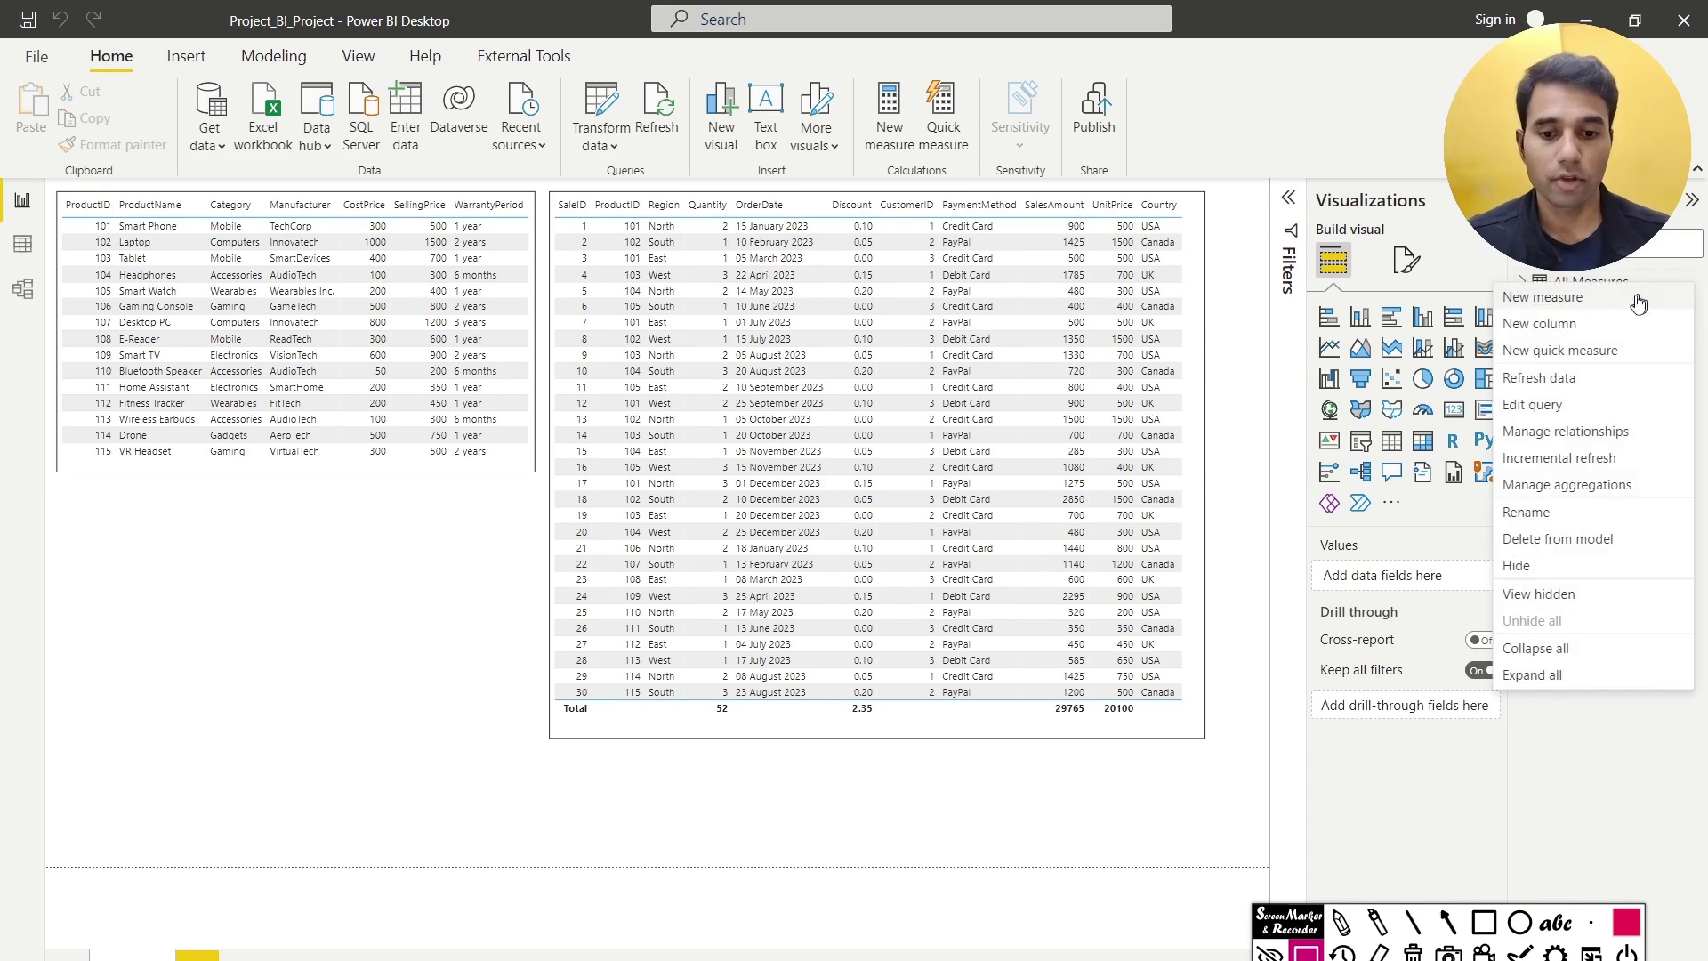
click(421, 538)
Rearrange the Products and Sales tables in the model diagram and relate the Date table's Date column to OrderDate in Sales
click(20, 295)
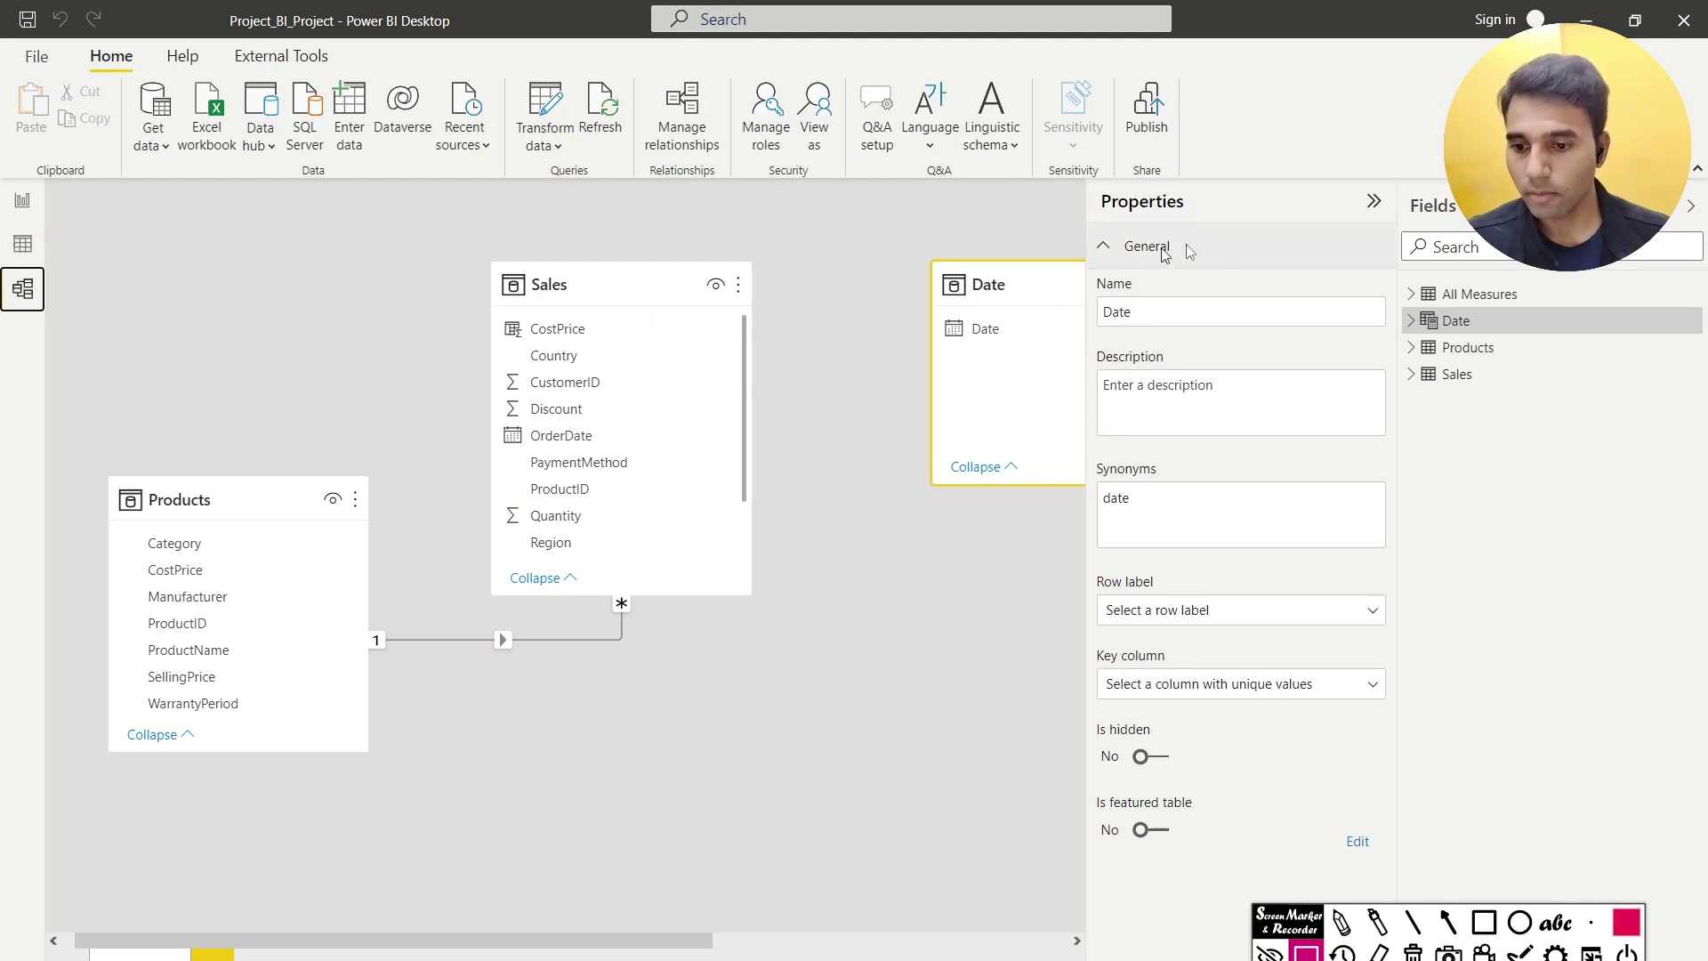
click(1375, 201)
drag(608, 313, 692, 588)
drag(178, 488, 184, 275)
drag(697, 560, 604, 531)
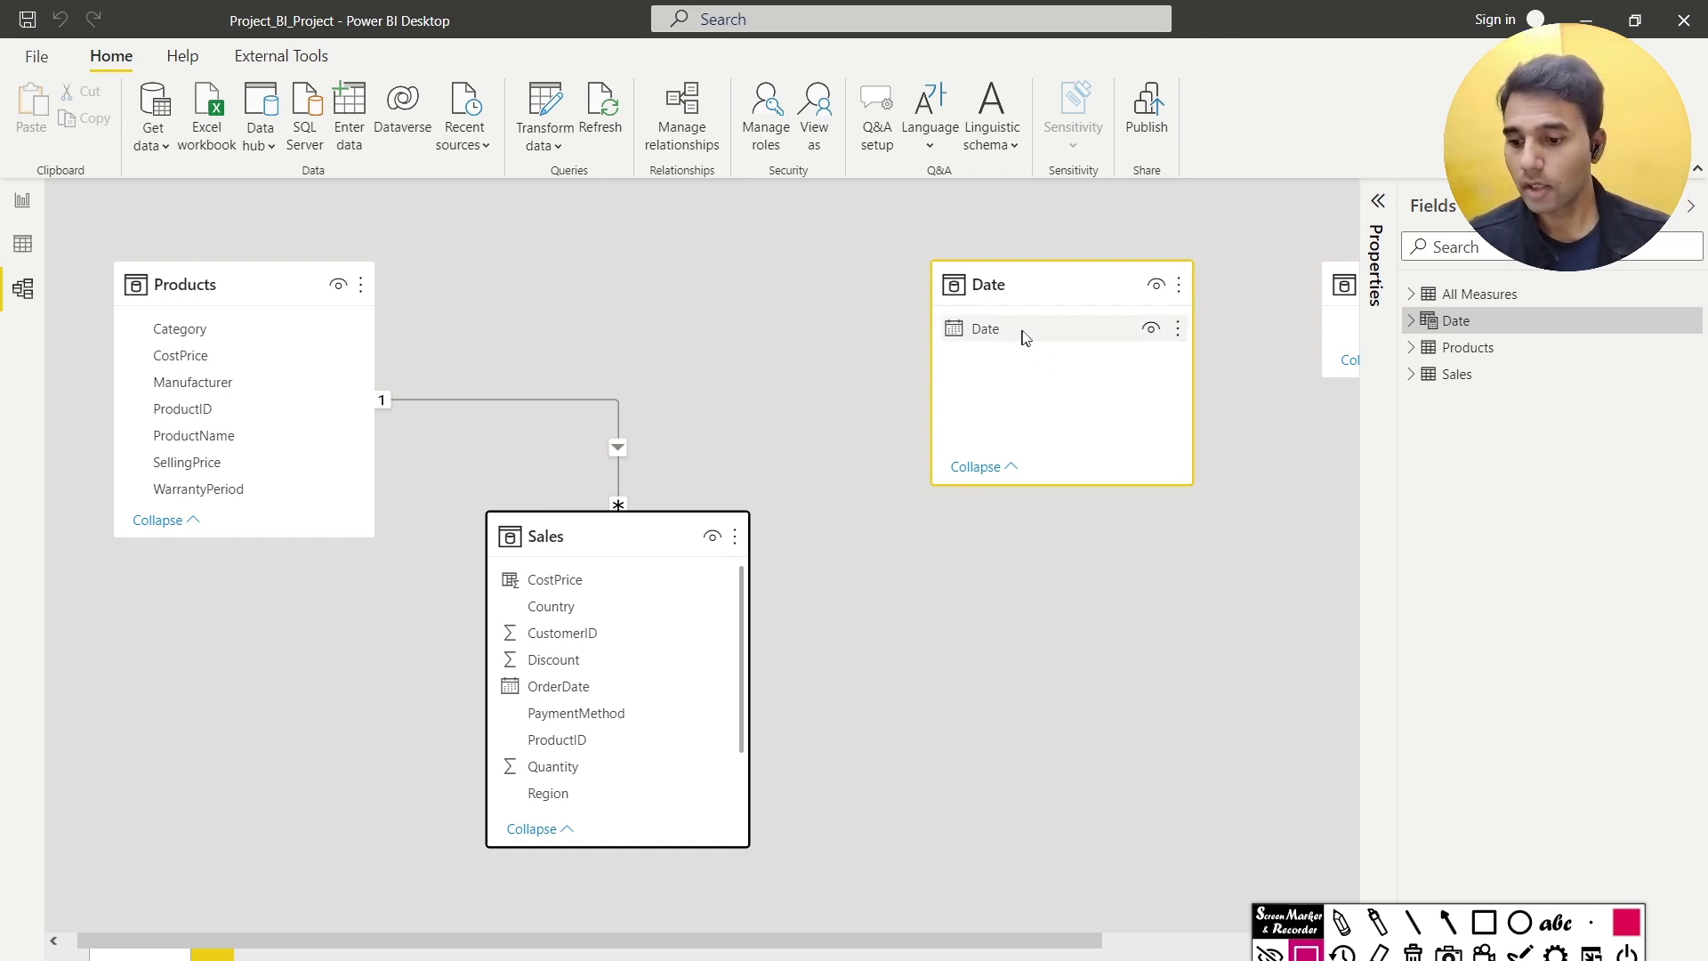
drag(1047, 331, 655, 695)
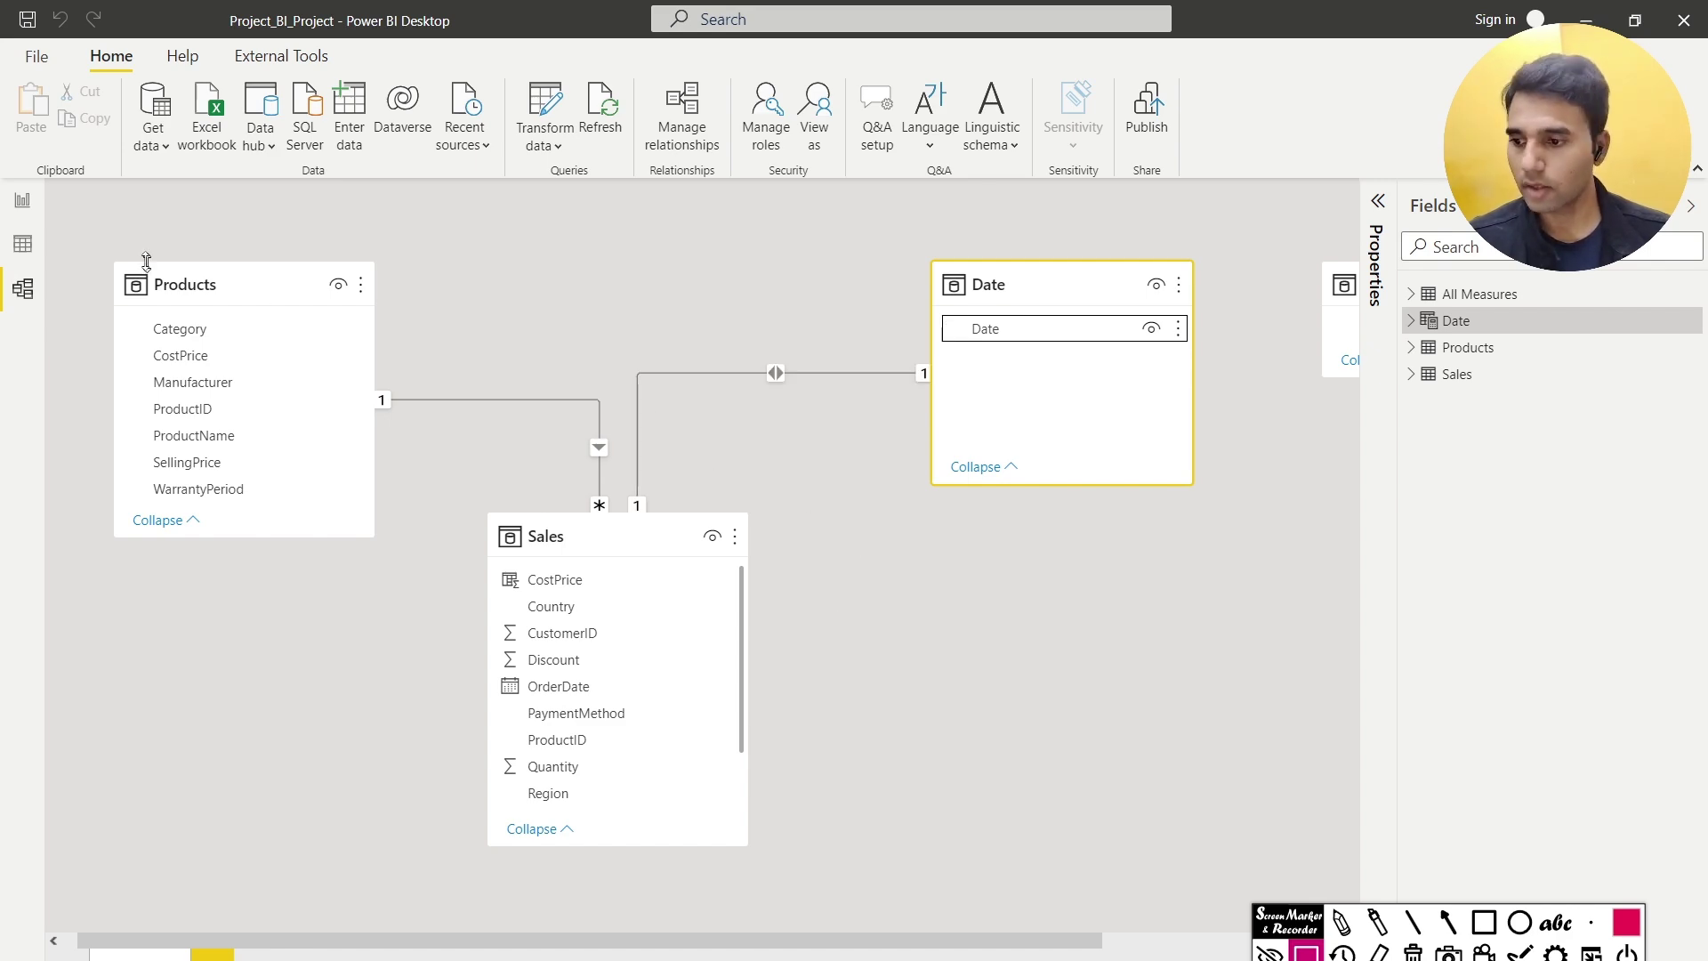
Add a blank page to the report and review the Business Problems slide in the presentation
click(22, 200)
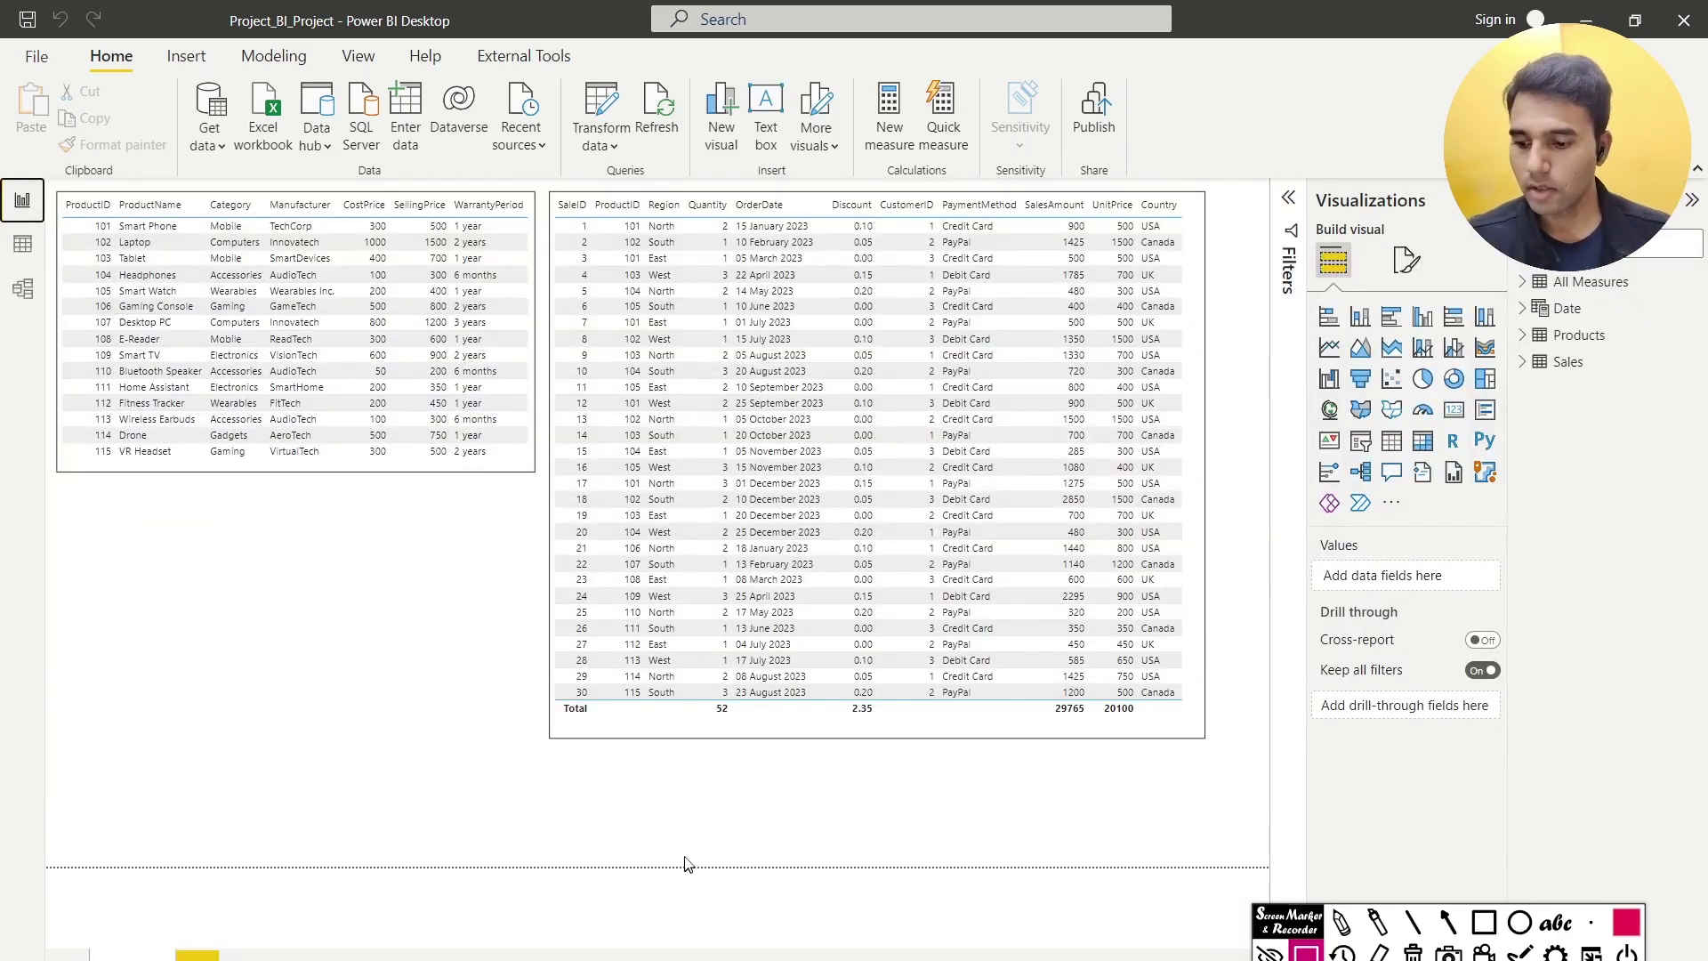
click(197, 954)
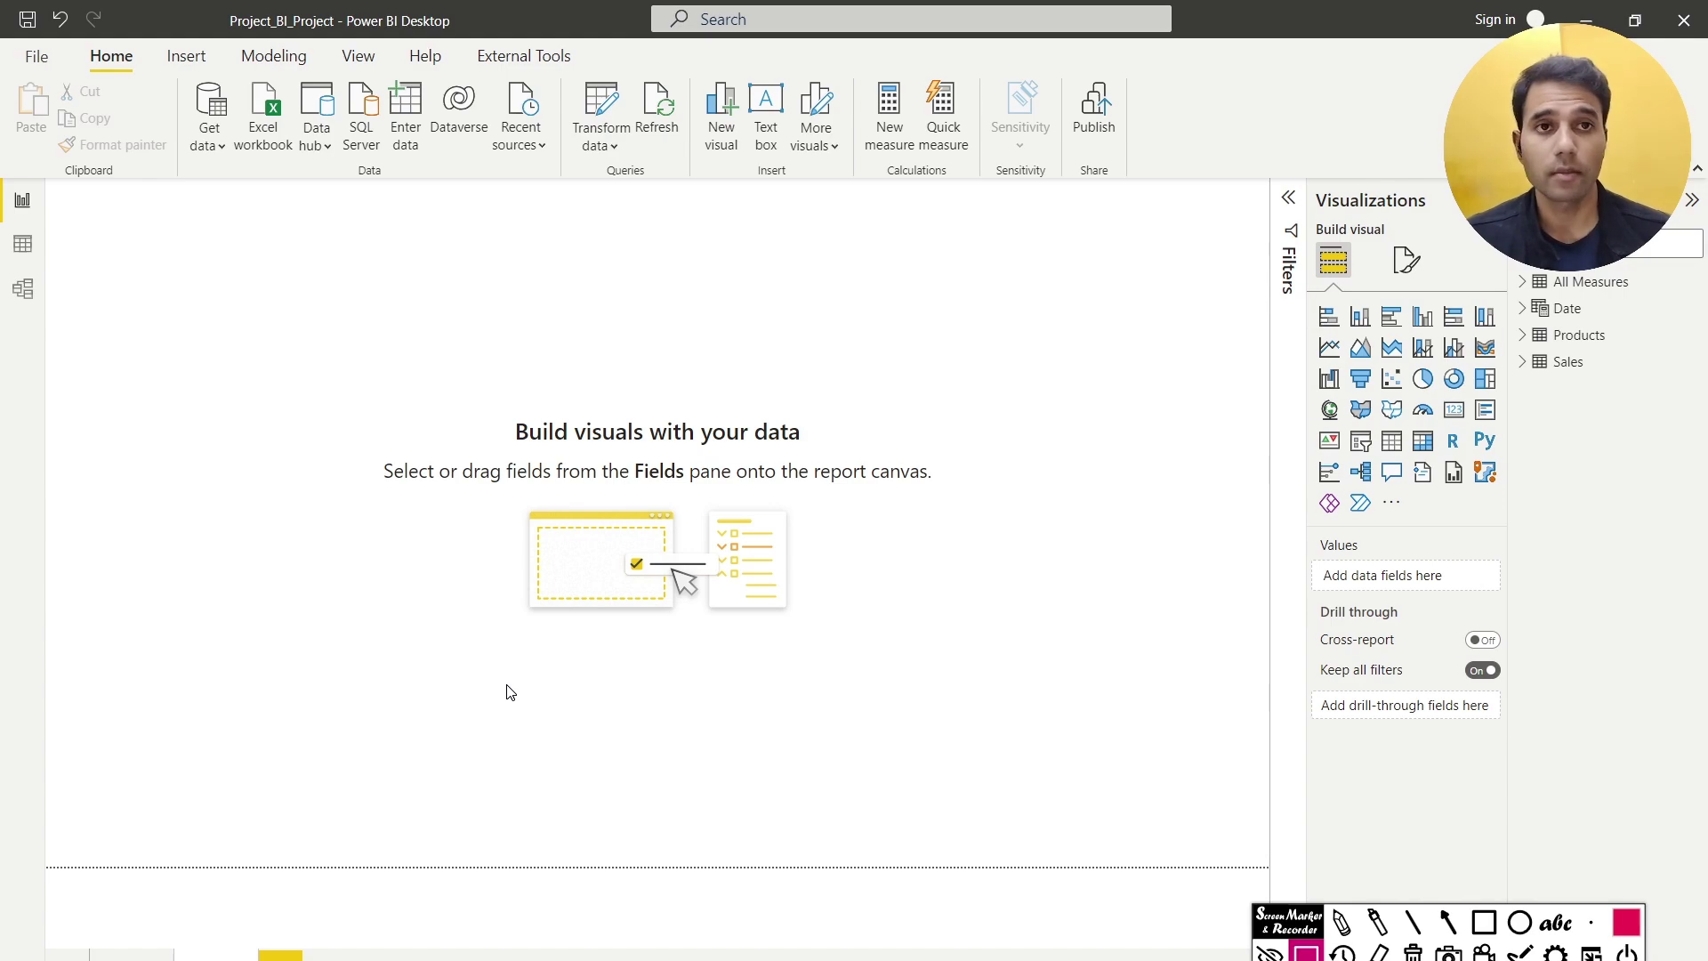
key(alt+Tab)
key(alt+Tab)
key(alt+Tab)
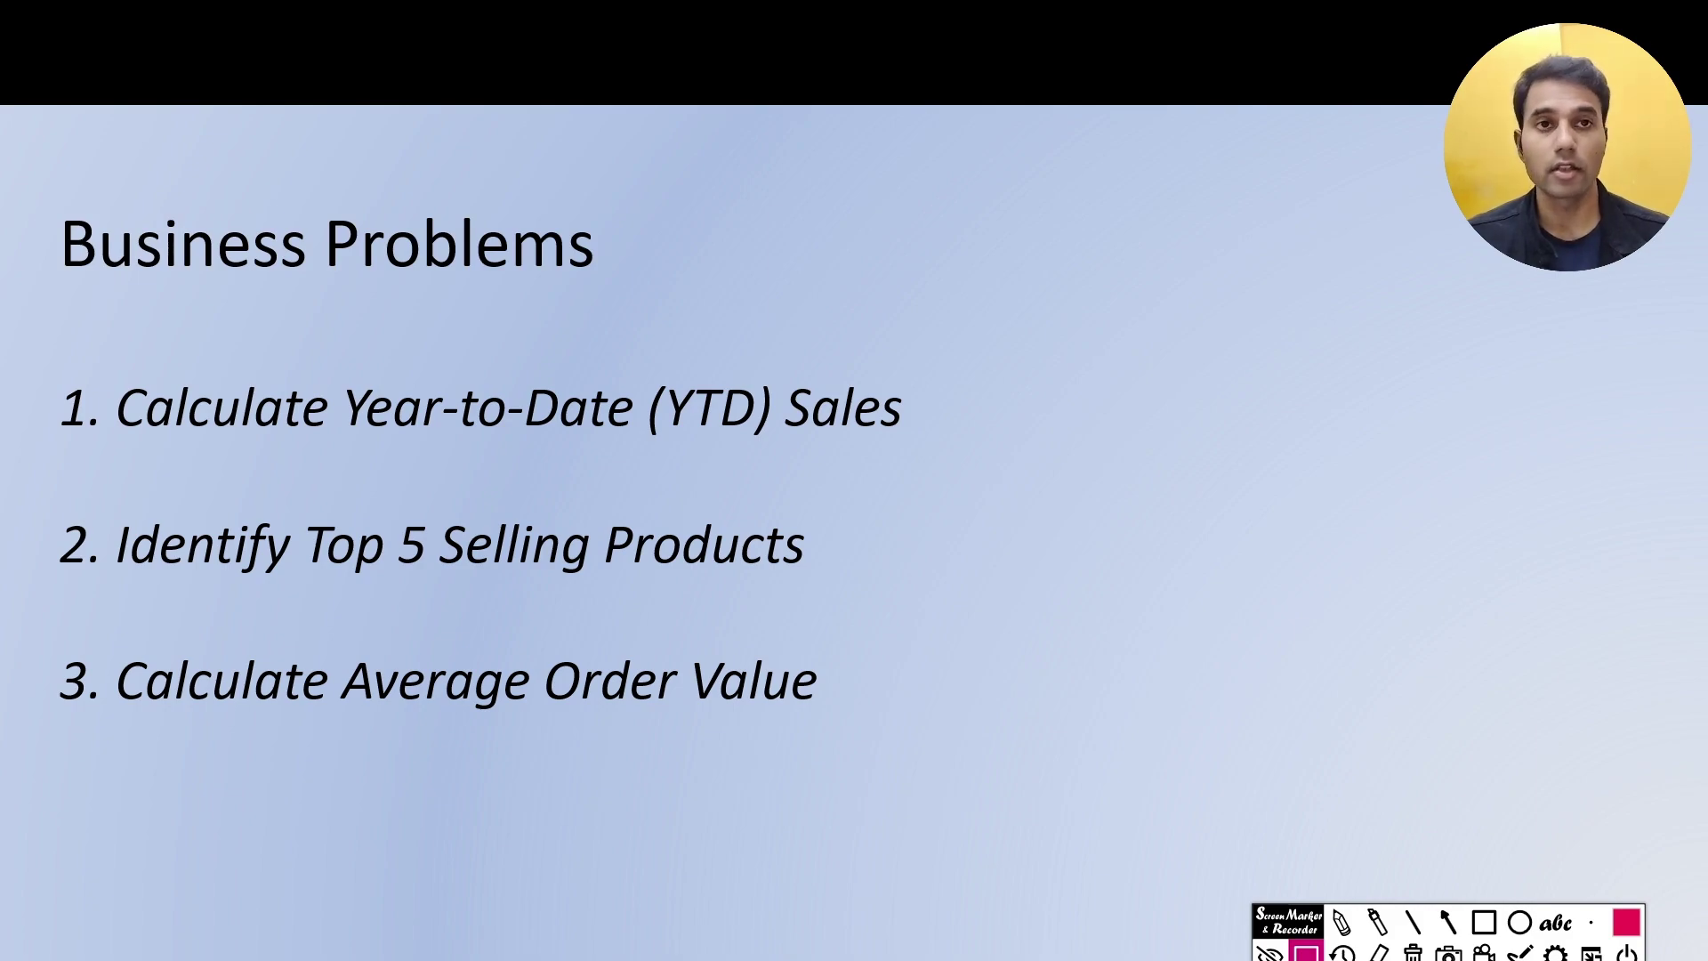
key(alt+Tab)
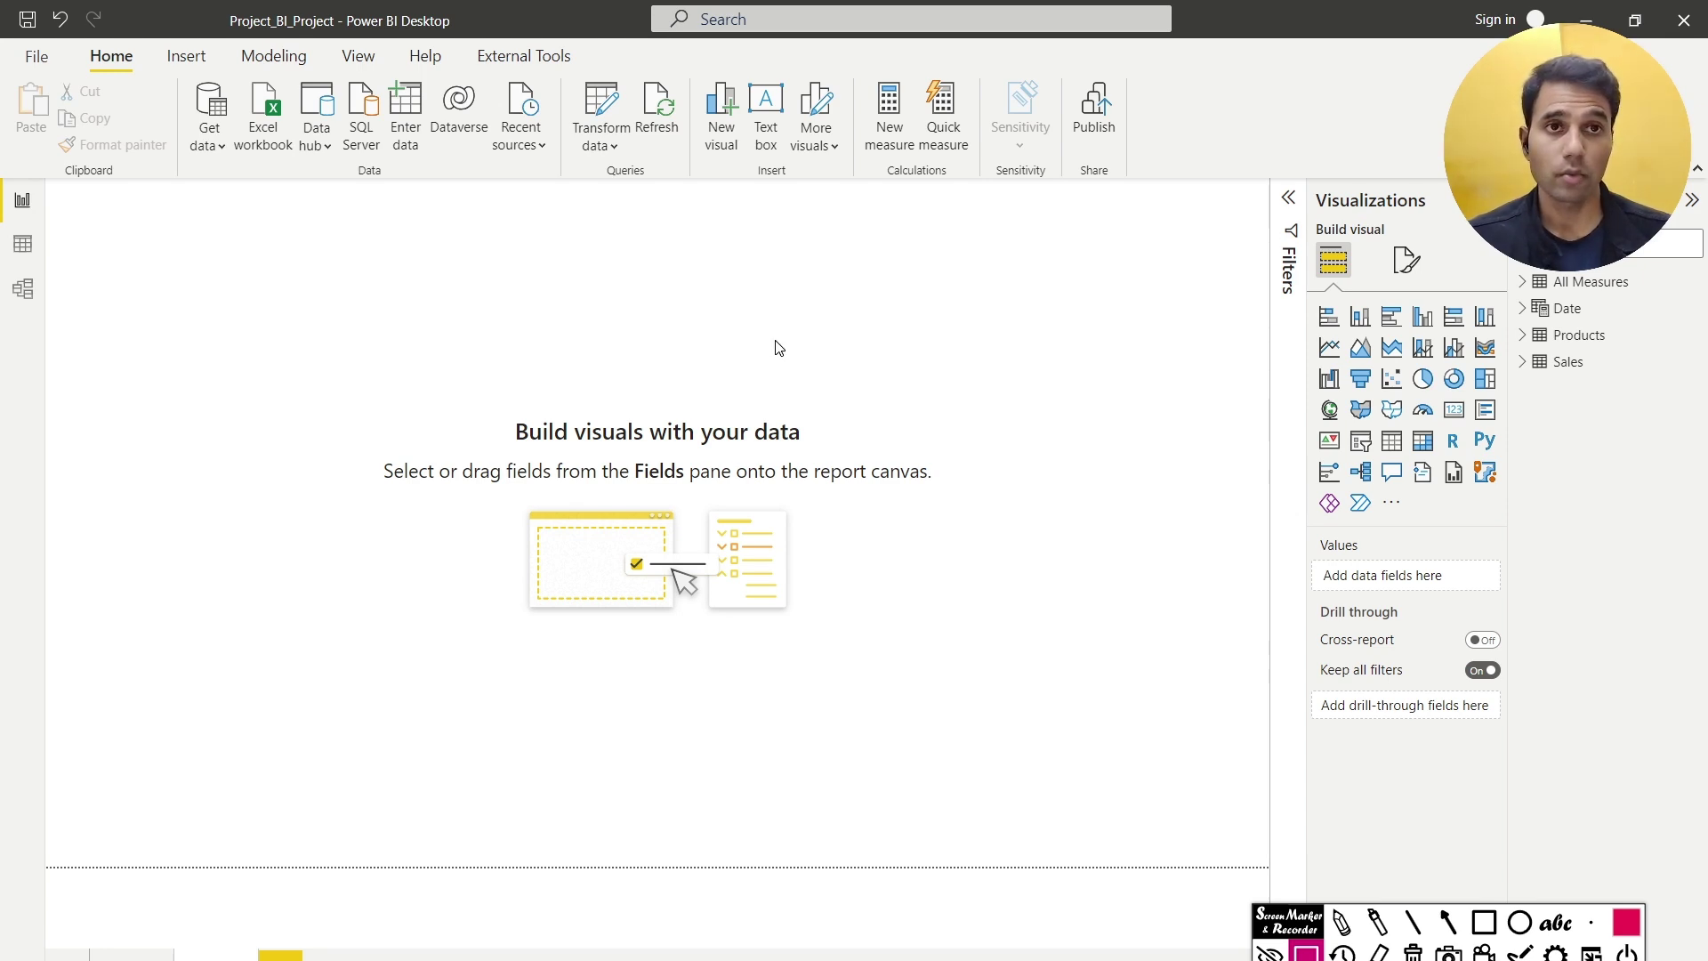
Create a new measure named Sales YTD in the All Measures table, beginning its formula with the CALCULATE function
right_click(1698, 285)
click(1618, 296)
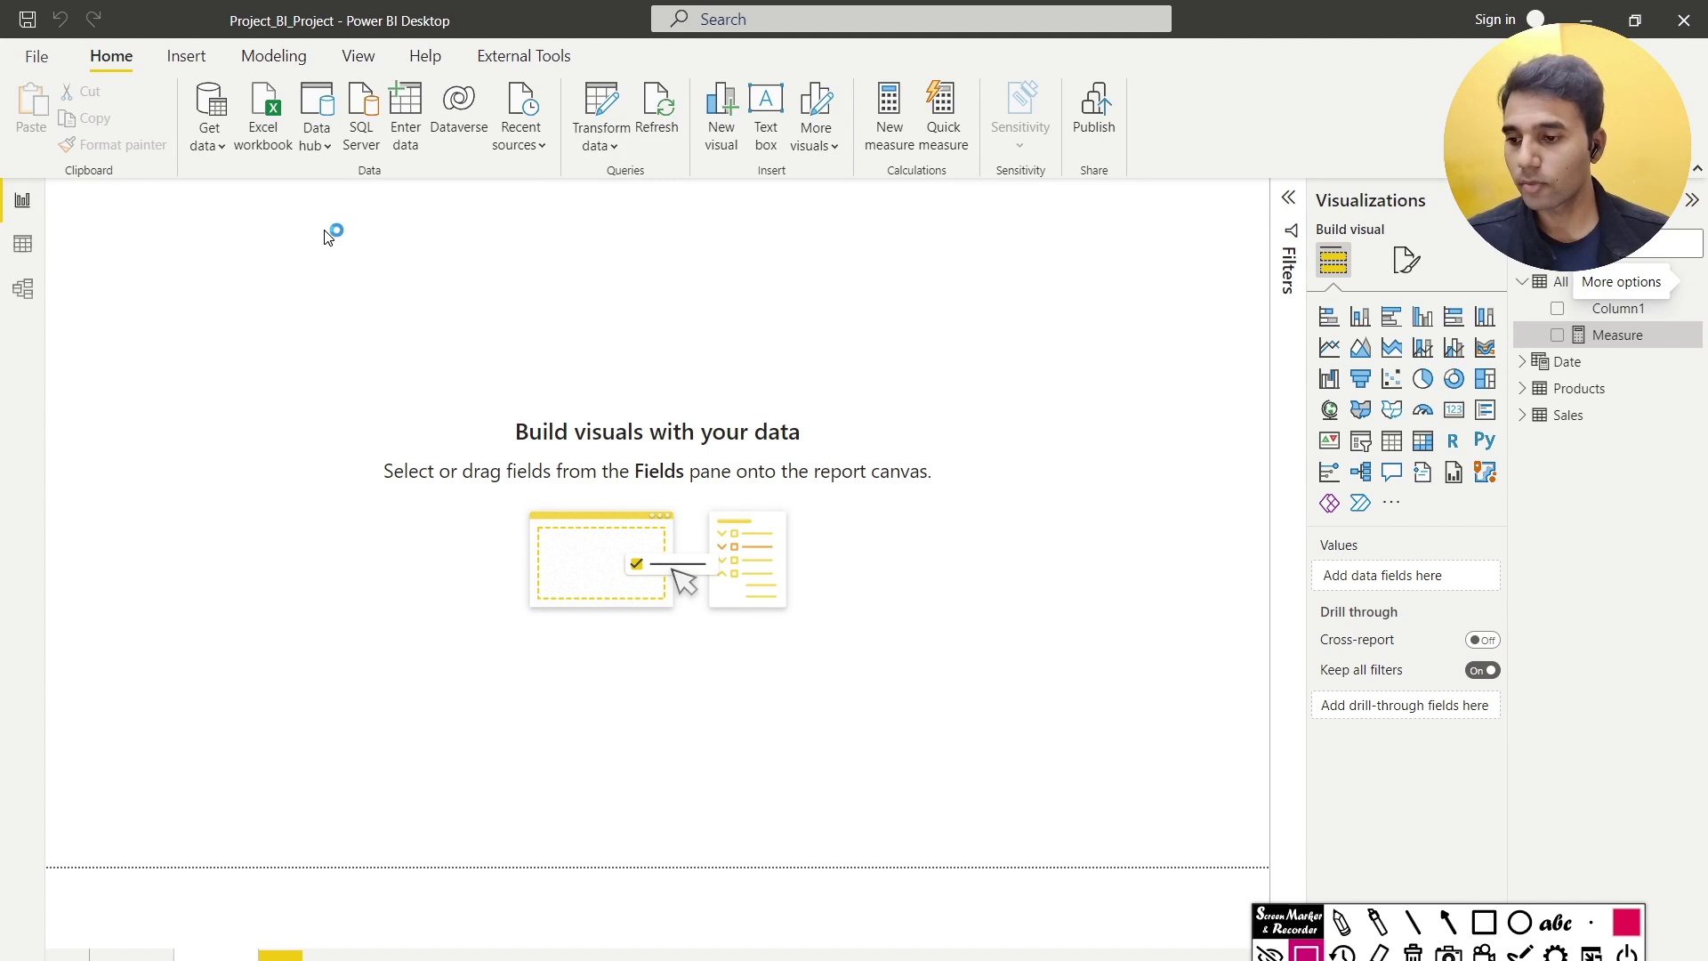
text(Sales YTD =)
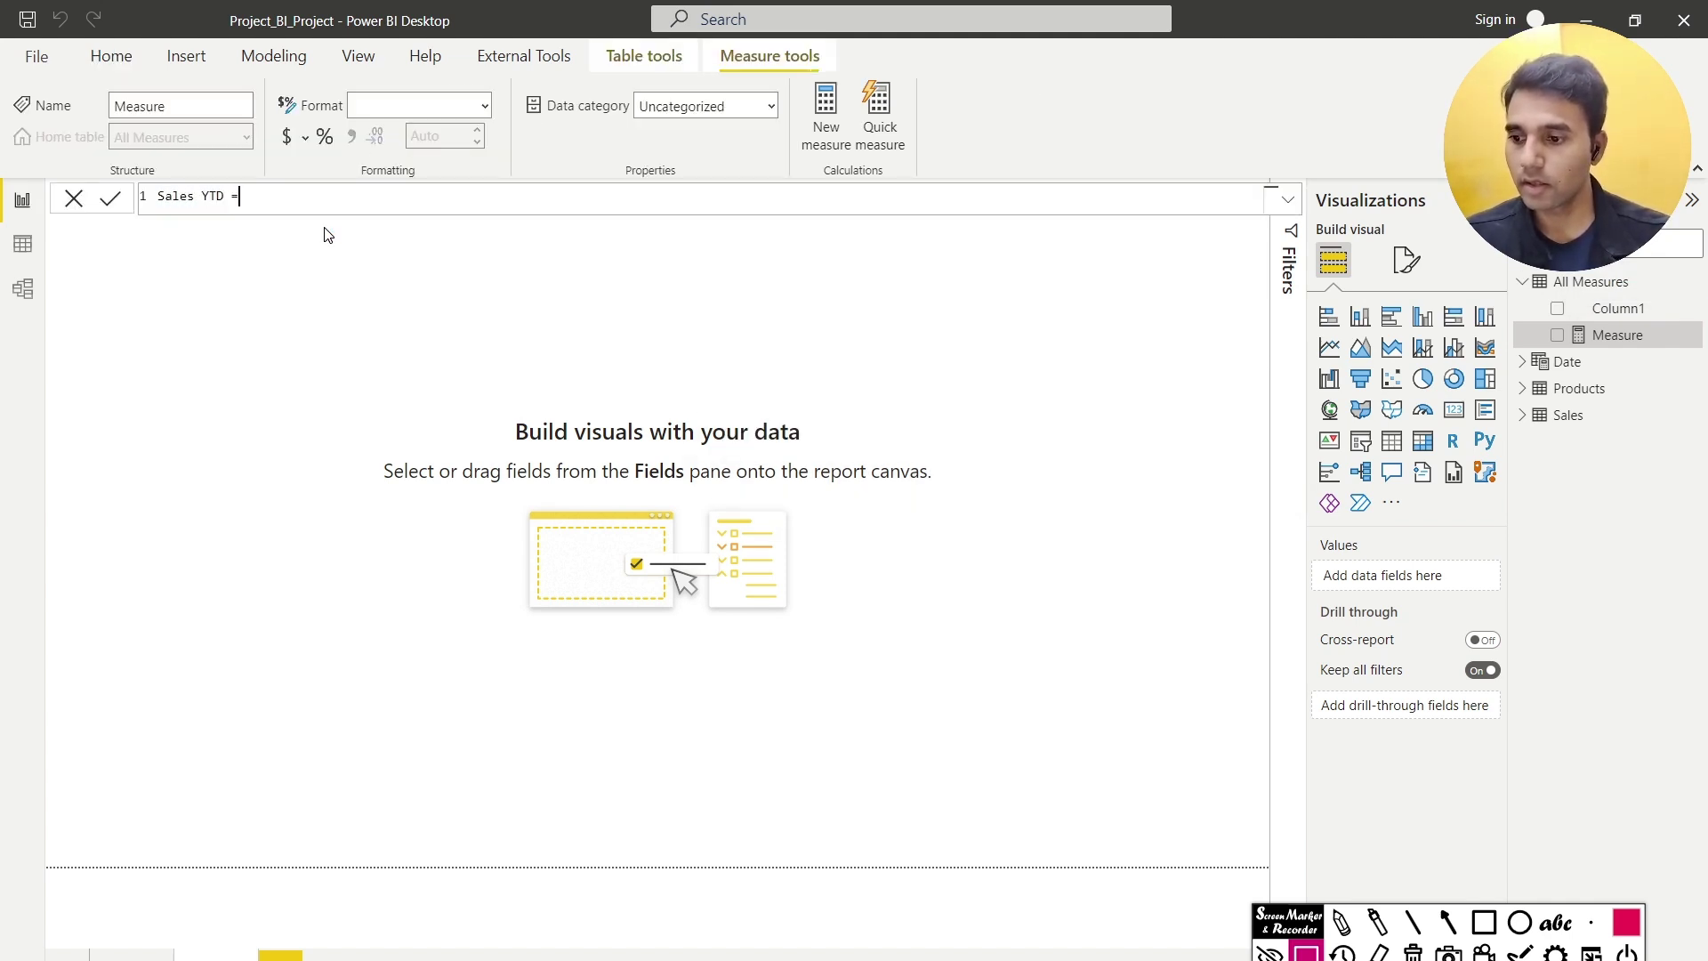
text( Ca)
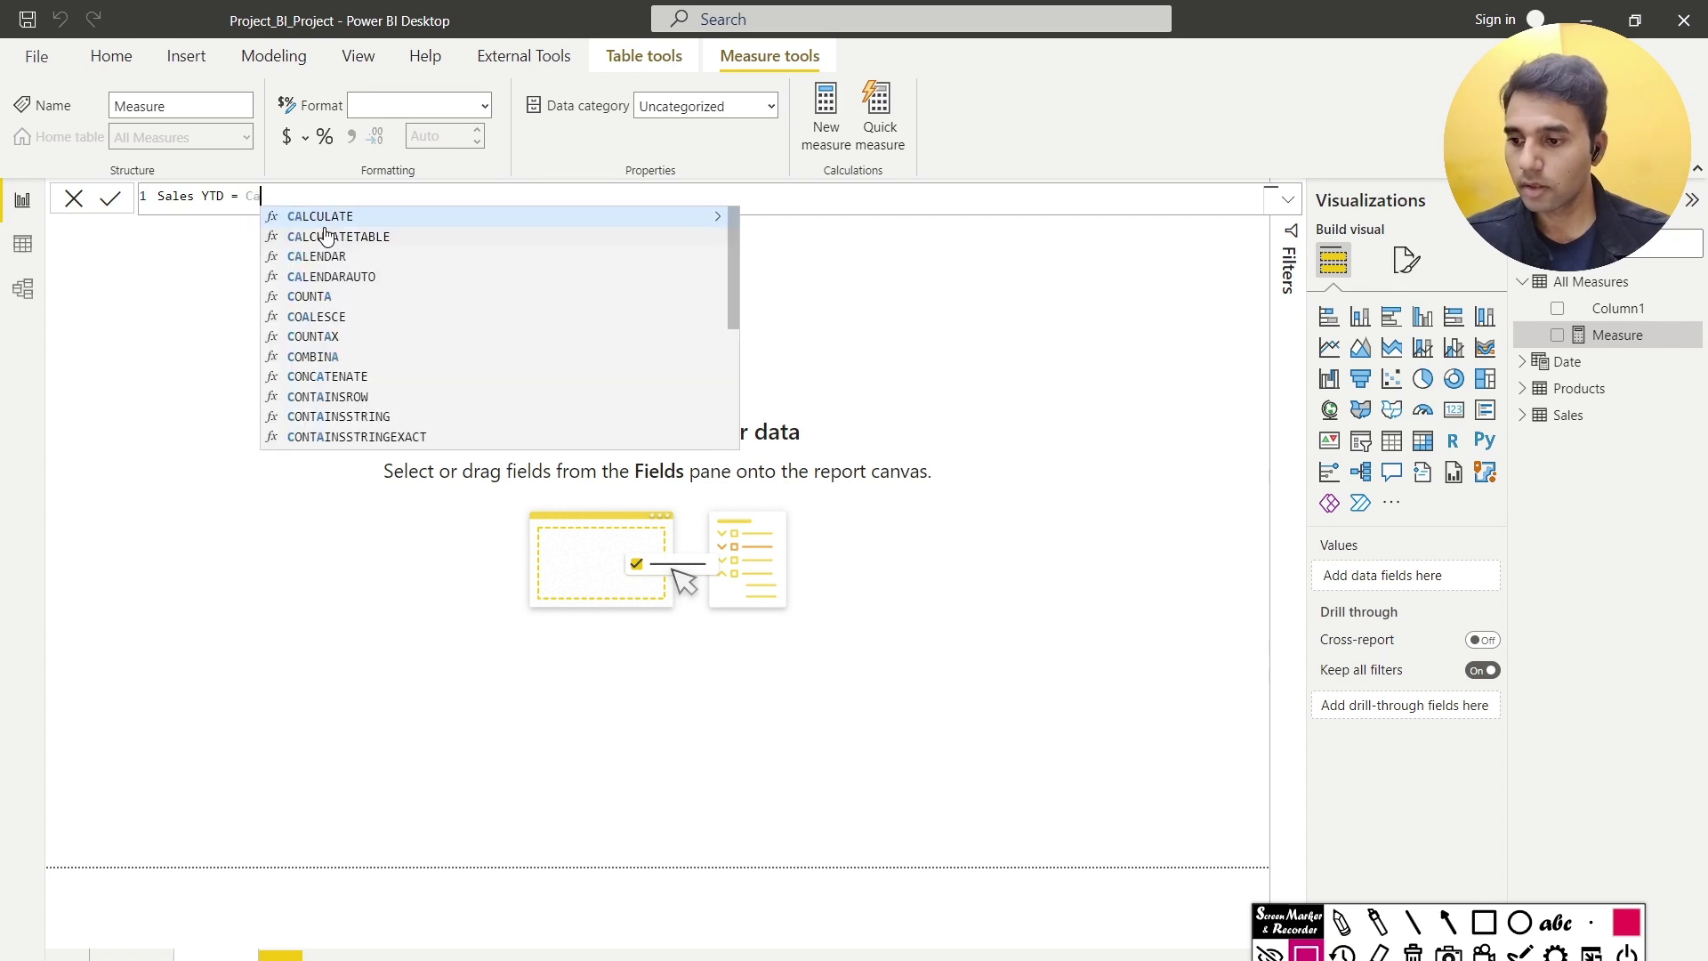
key(Tab)
Enter SUM(Sales[SalesAmount]) as the expression inside the Sales YTD measure's CALCULATE function
text(SUM)
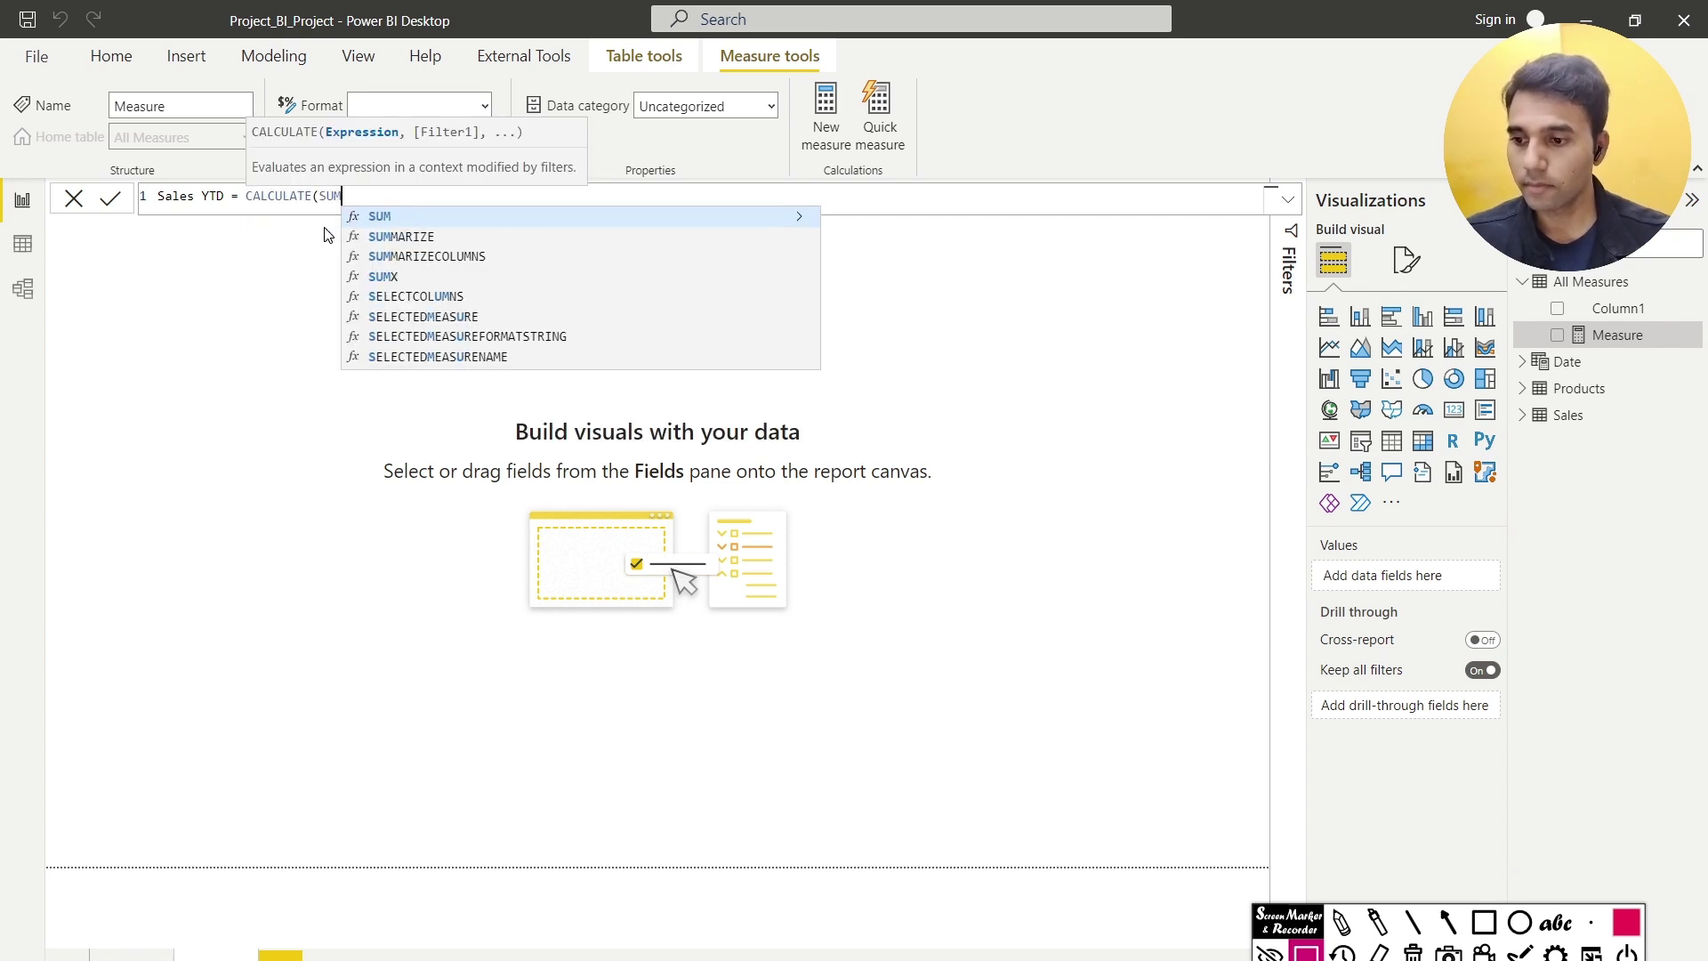
key(Tab)
text(Sale)
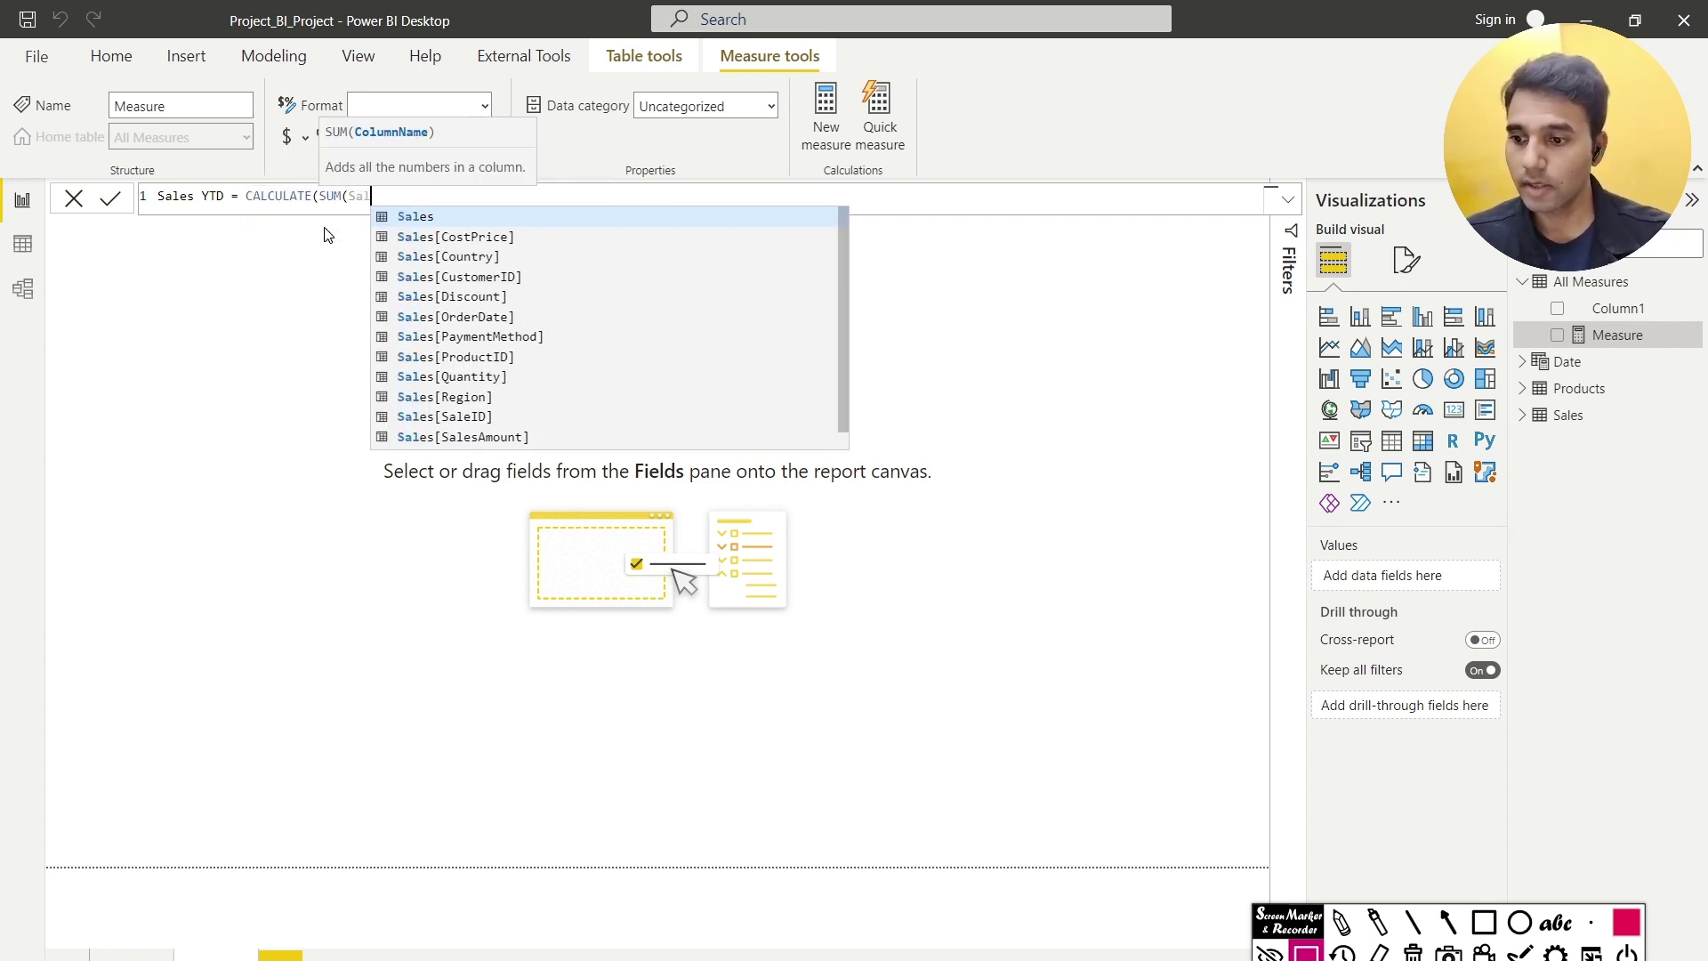
key(Down)
key(Down)
key(Down)
key(Down)
key(Down)
key(Down)
key(Down)
key(Down)
key(Down)
key(Down)
key(Down)
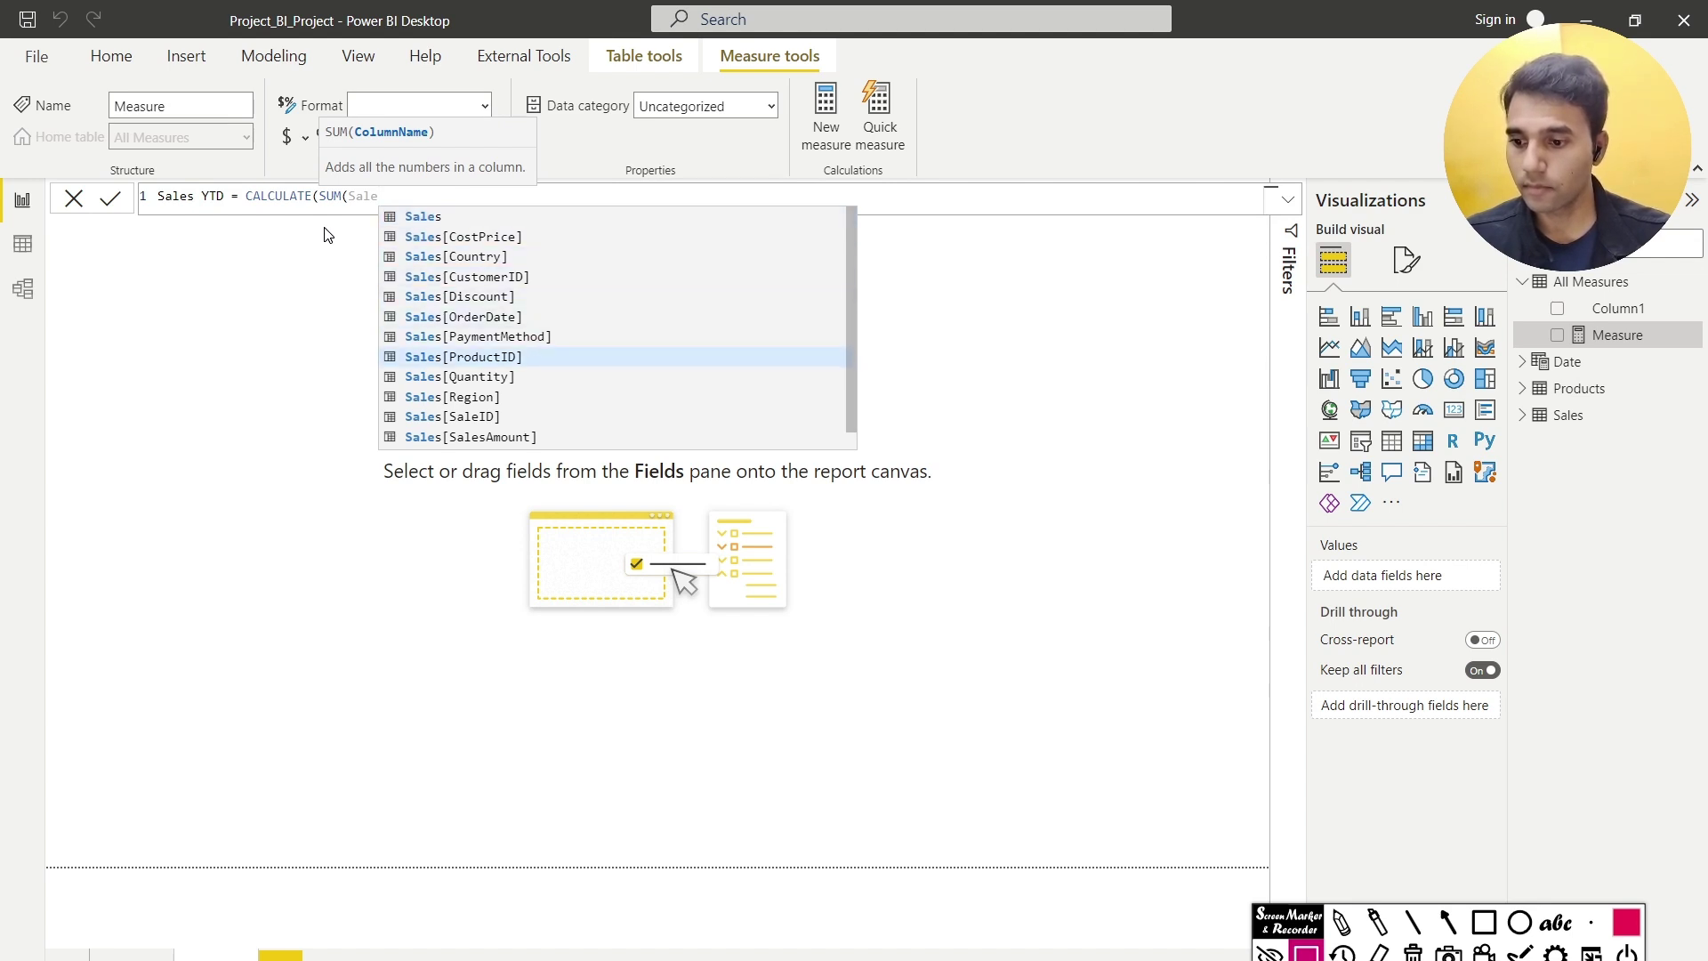
key(Tab)
text())
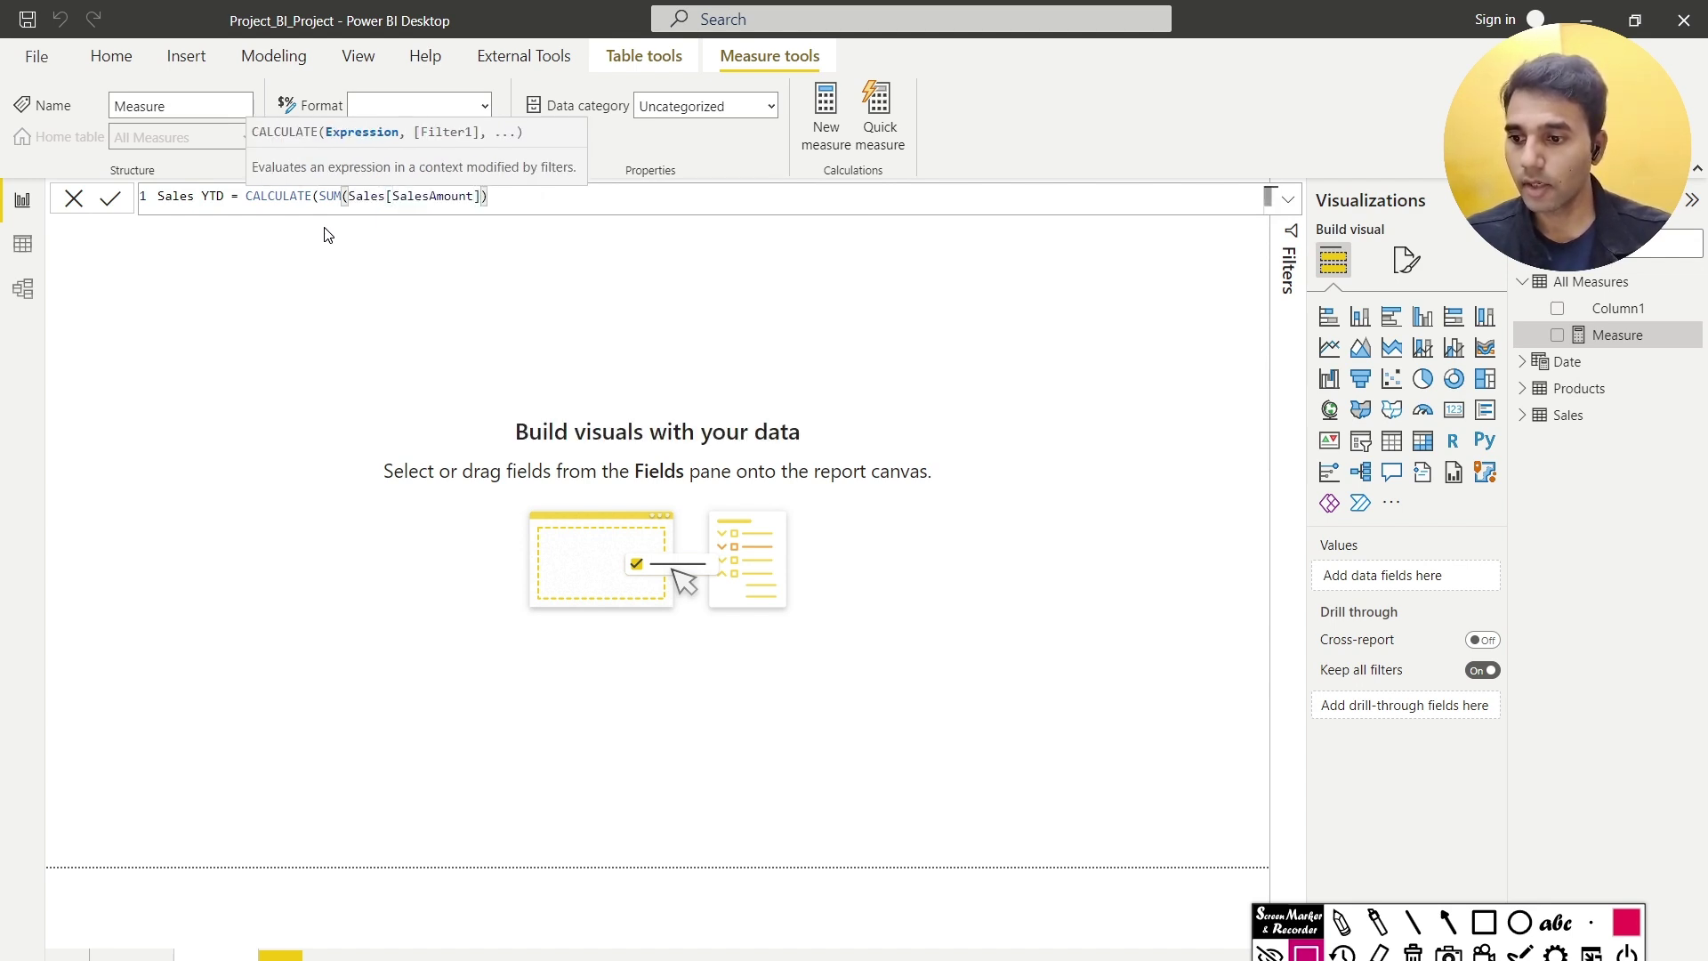
Add the DATESYTD function as the filter argument of the Sales YTD formula
text(, DATes)
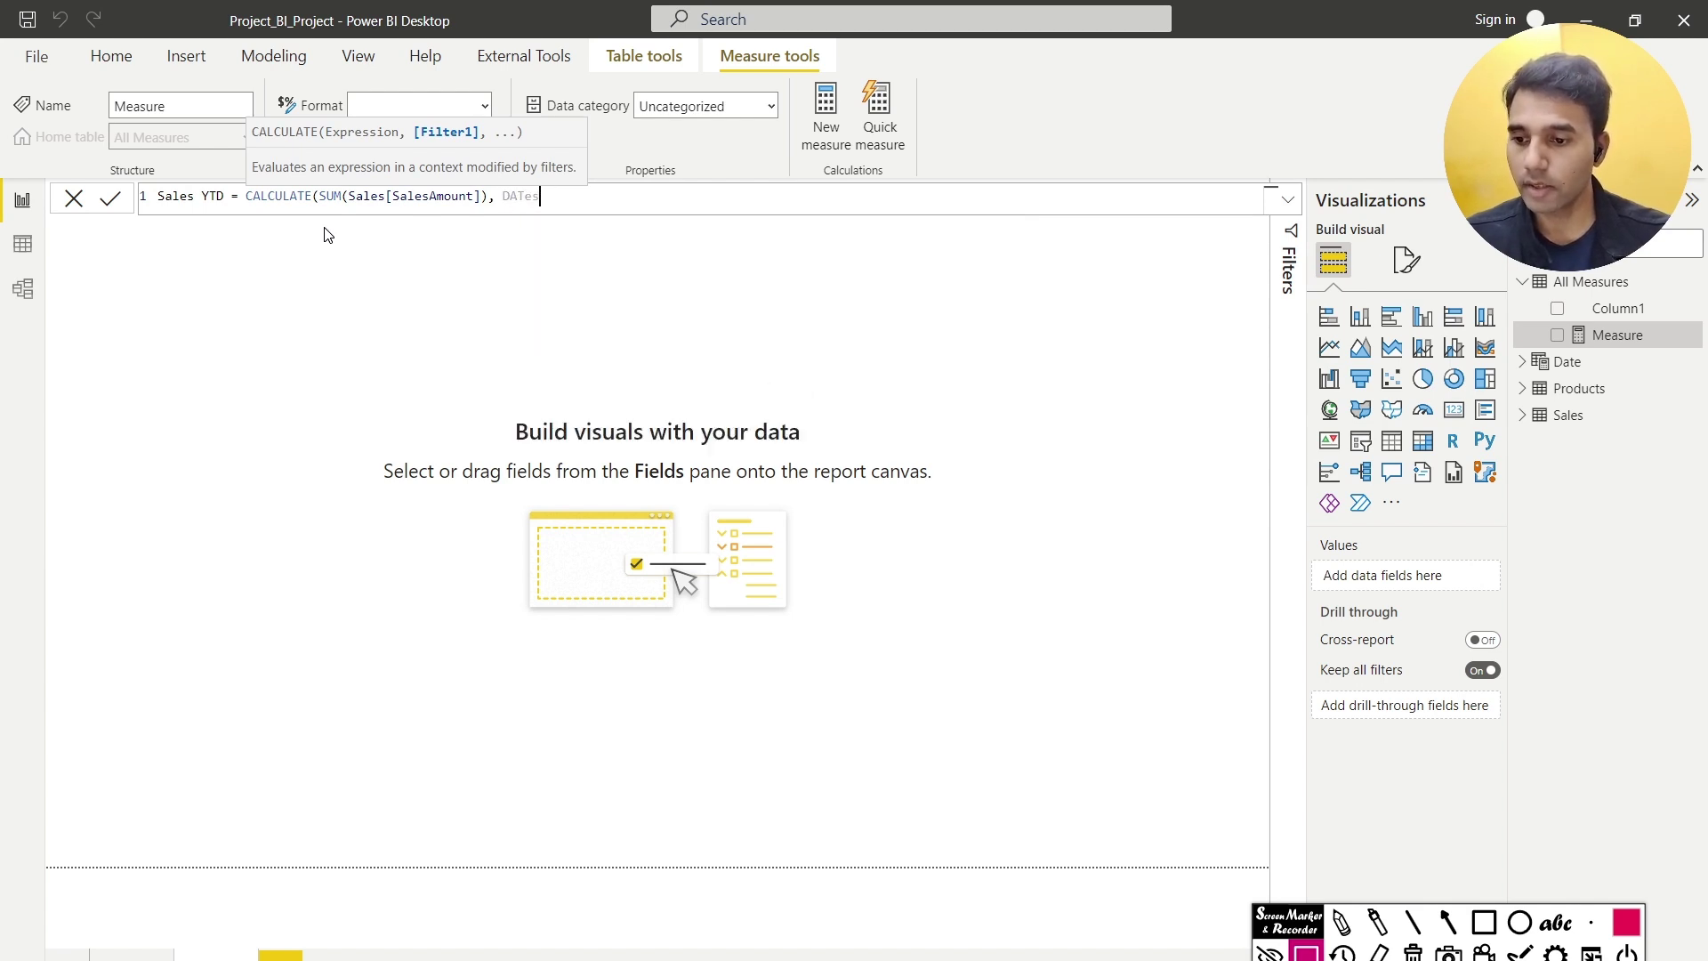
key(BackSpace)
key(BackSpace)
text(ES)
key(Down)
key(Down)
key(Down)
key(Down)
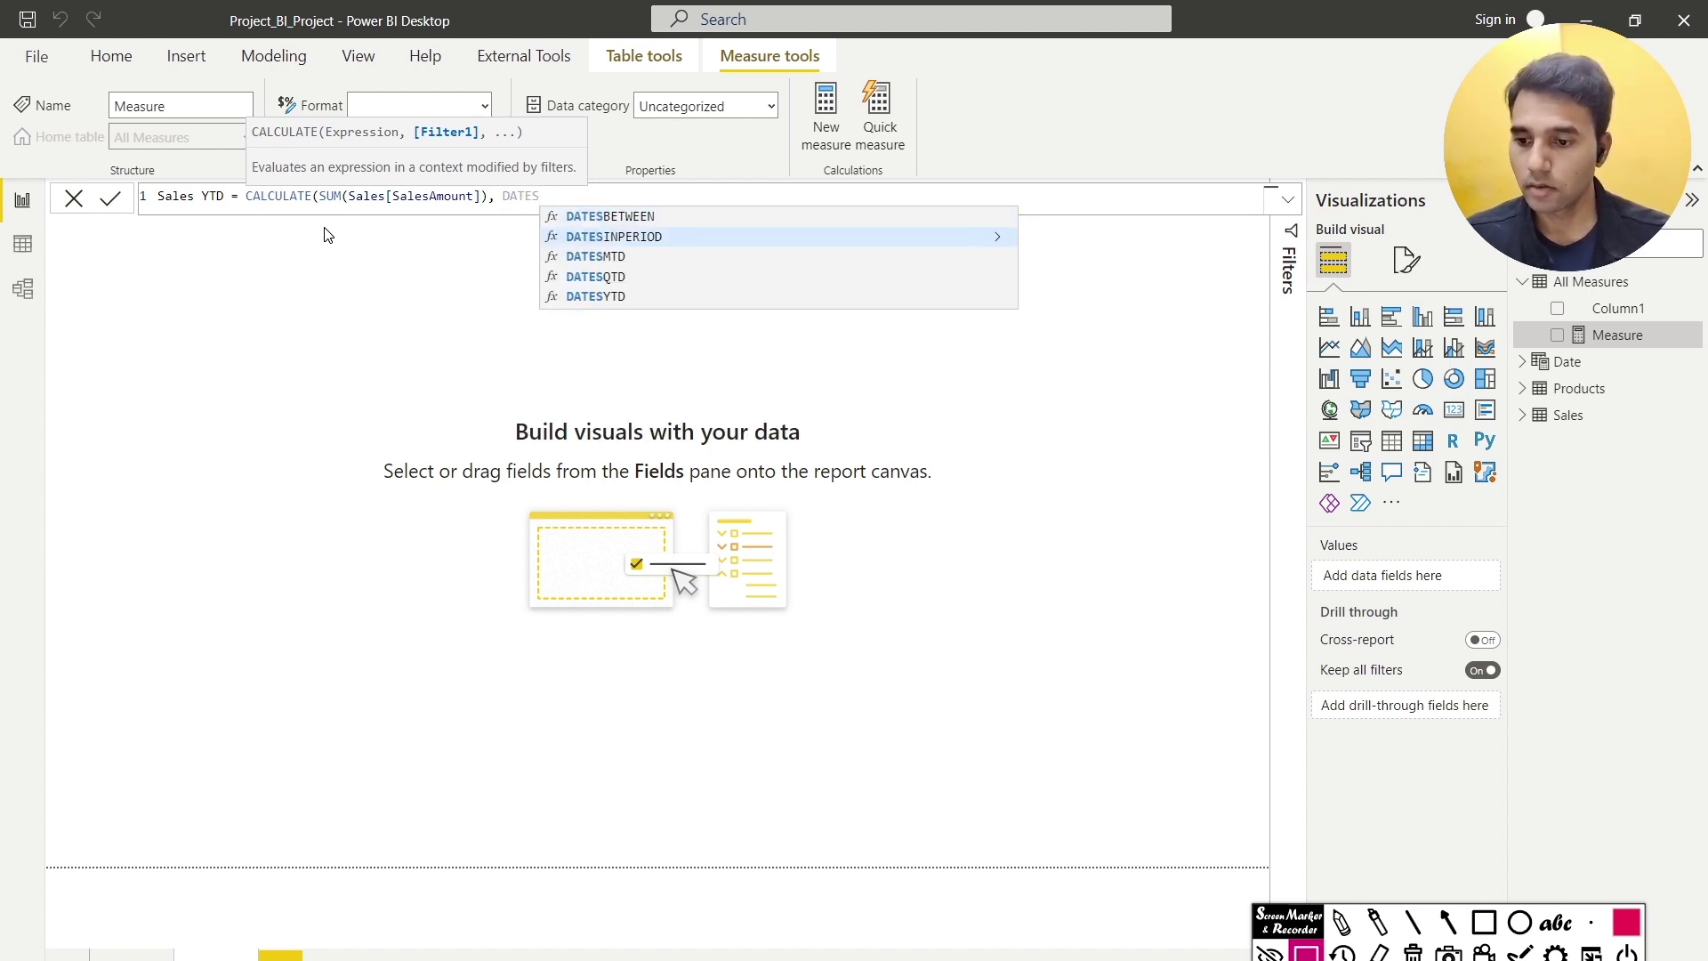
key(Tab)
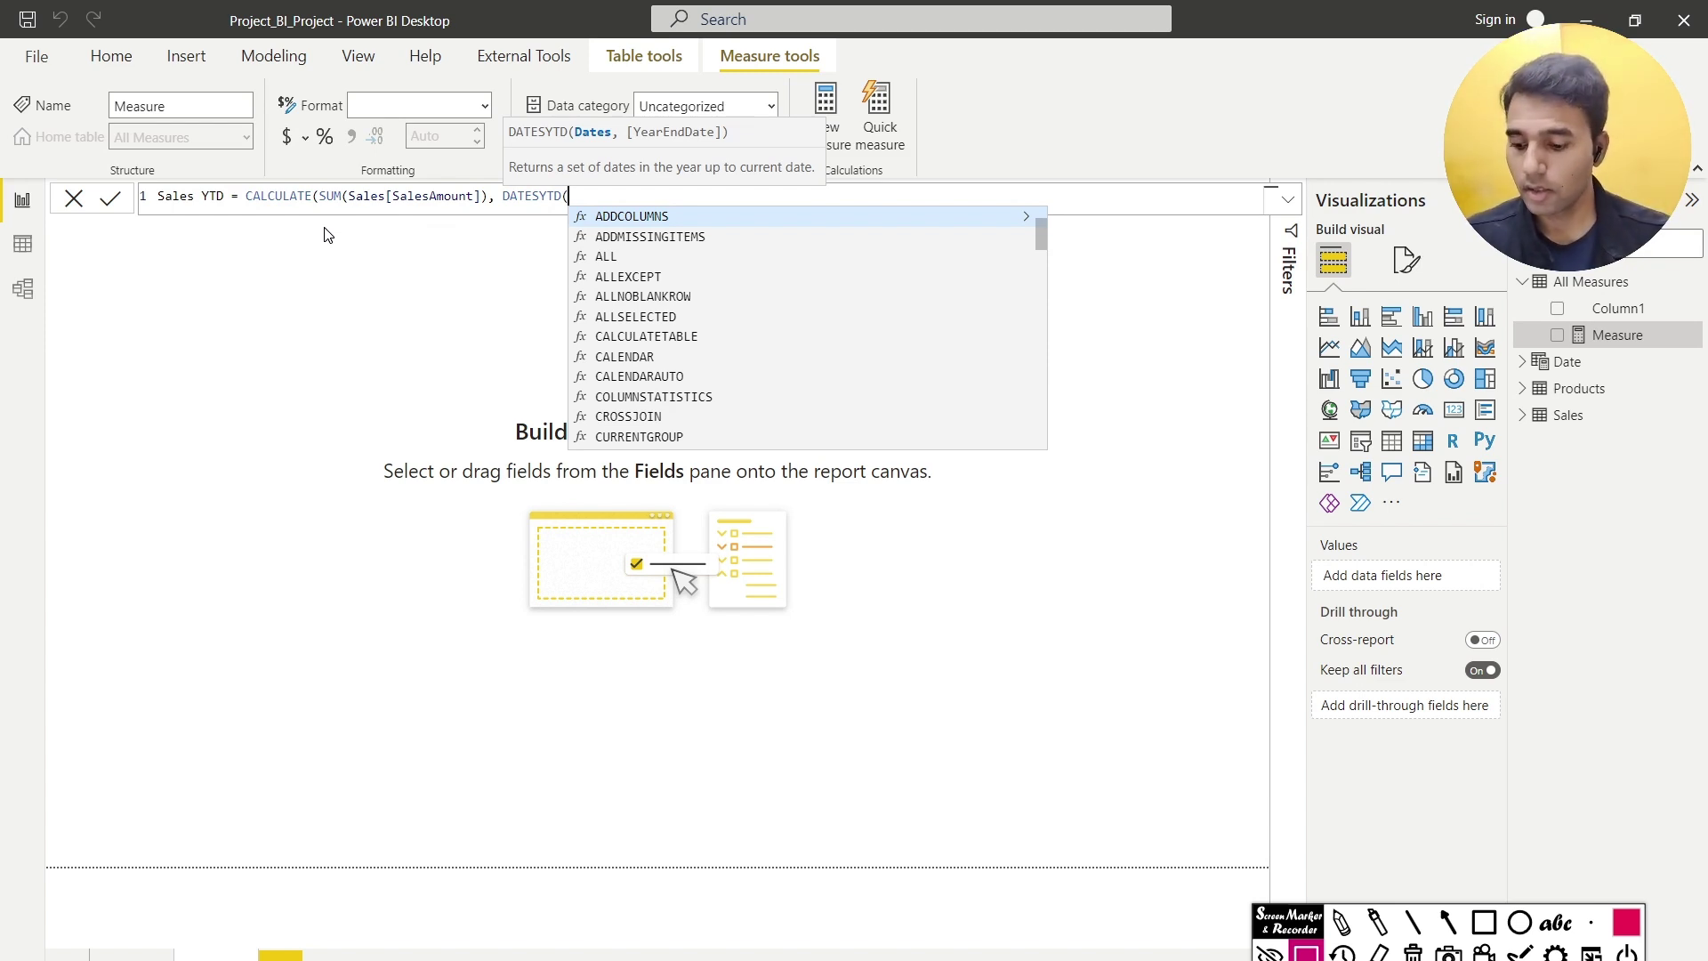
Supply Sales[OrderDate] as the DATESYTD dates, close both functions and commit the Sales YTD measure
text(Sael)
key(BackSpace)
key(BackSpace)
text(les)
key(Down)
key(Down)
key(Down)
key(Down)
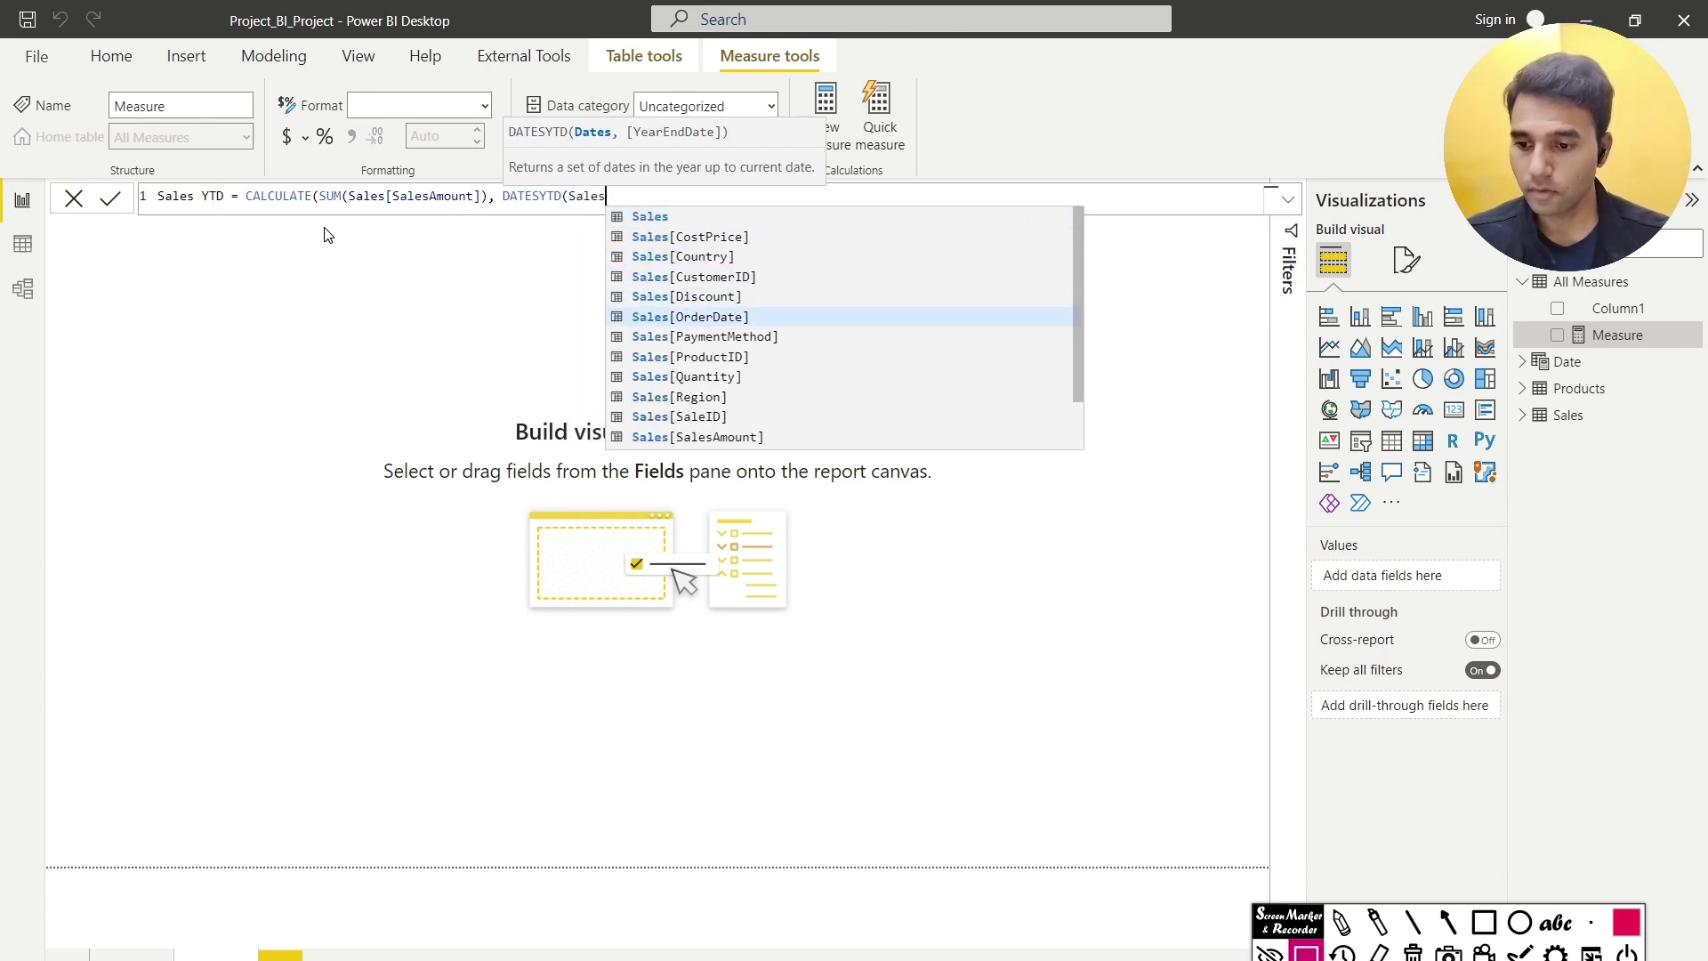
key(Down)
key(Tab)
text()))
key(Return)
Place the Sales YTD measure on the blank page as a card and set its callout value's display units to None
drag(1649, 329, 1022, 381)
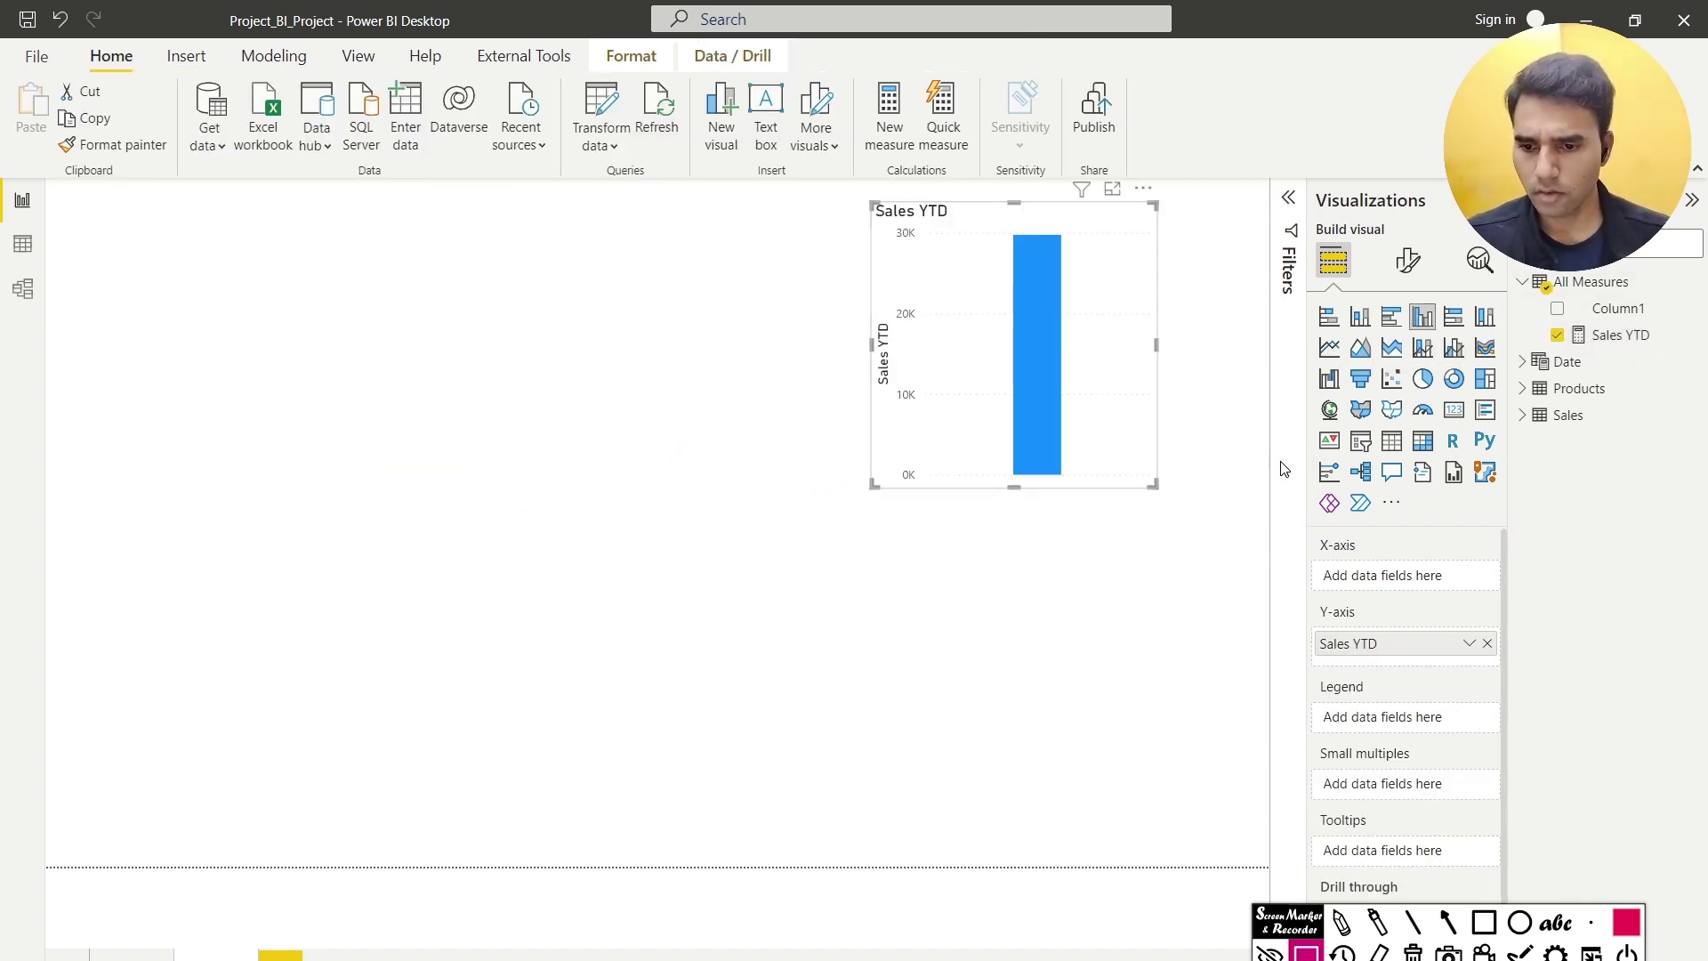
click(1453, 409)
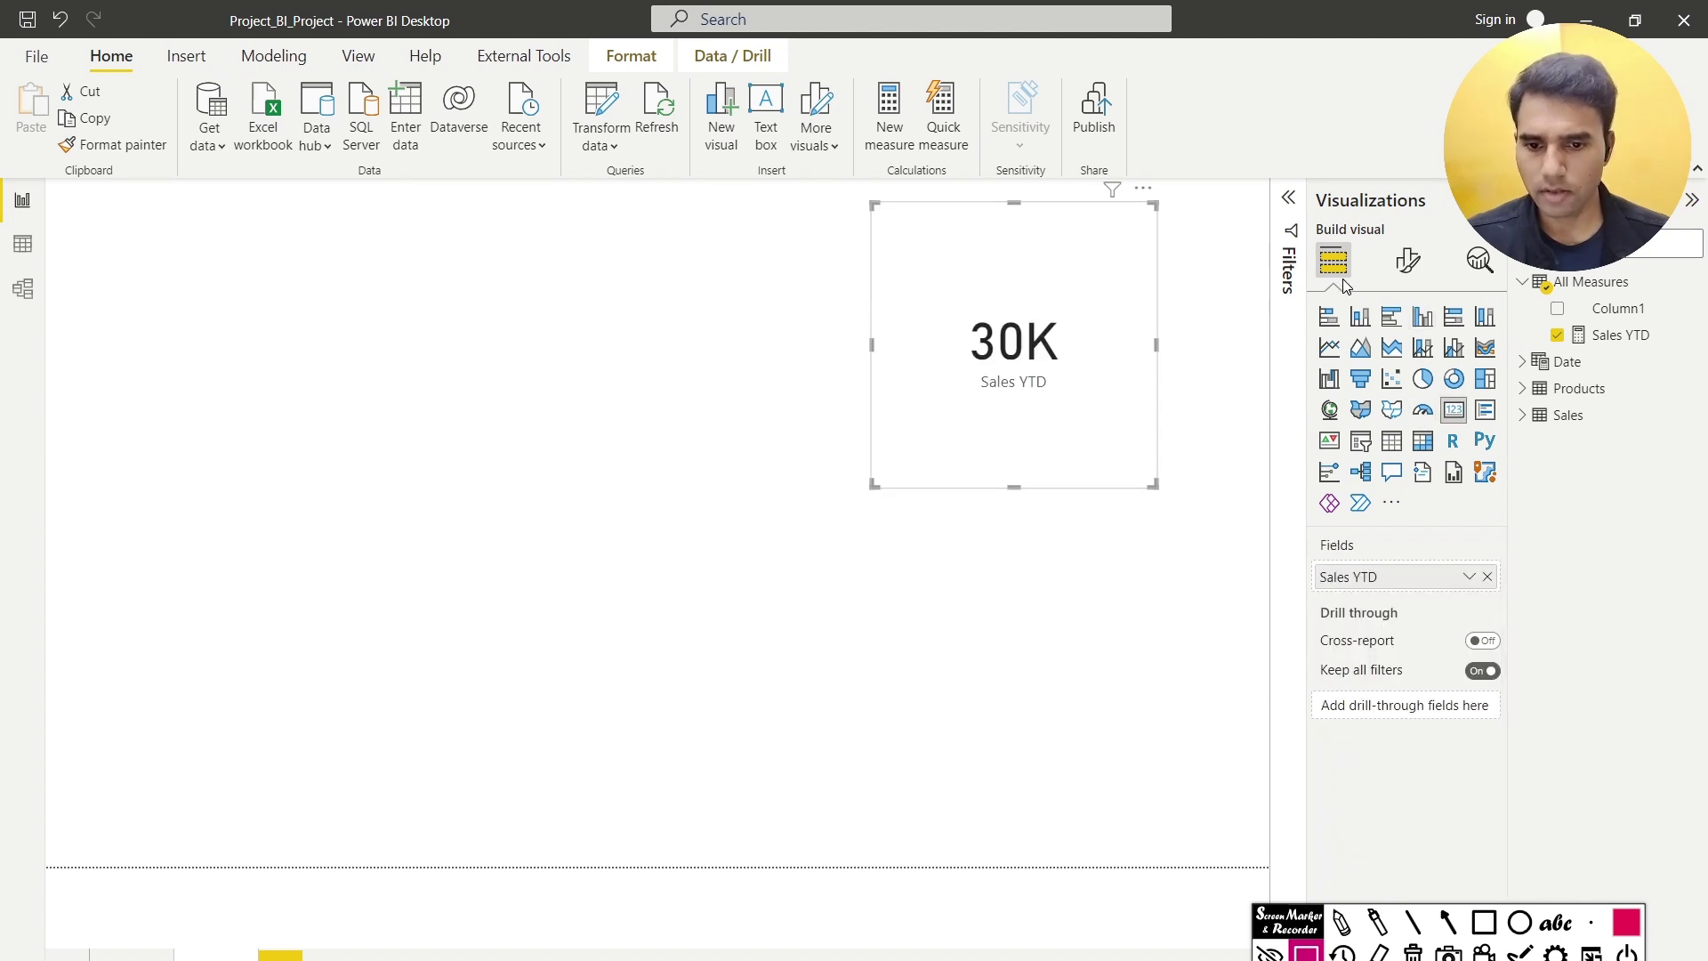
click(1408, 260)
click(1335, 412)
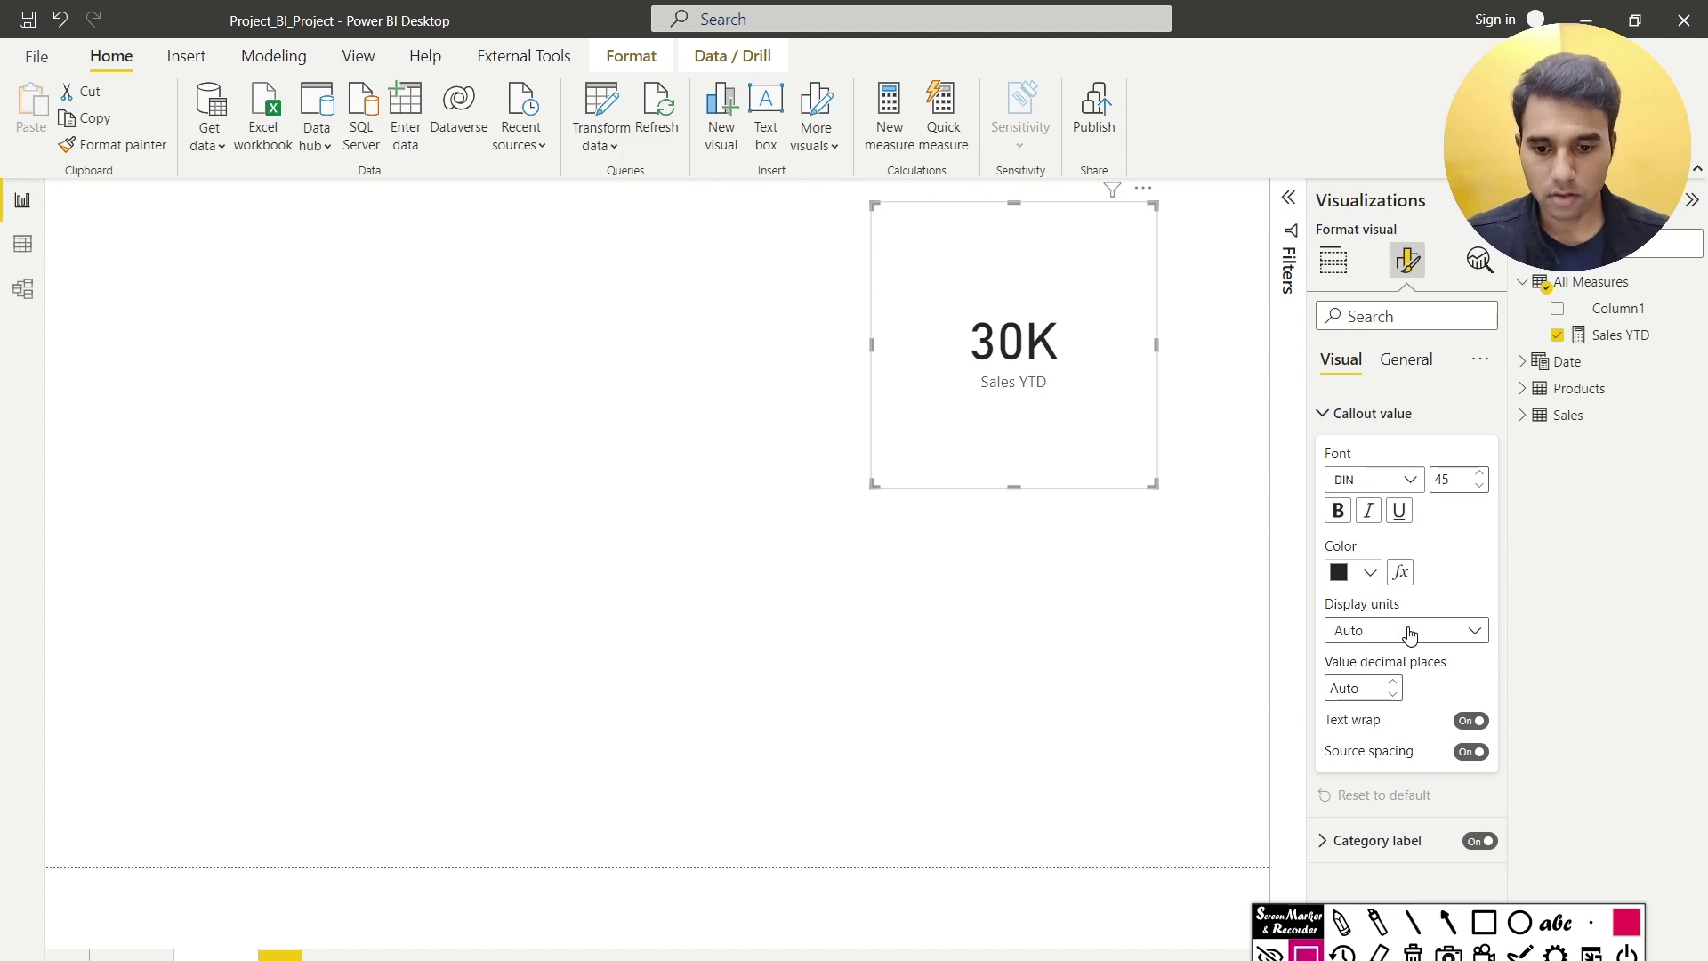
click(1408, 632)
click(1402, 682)
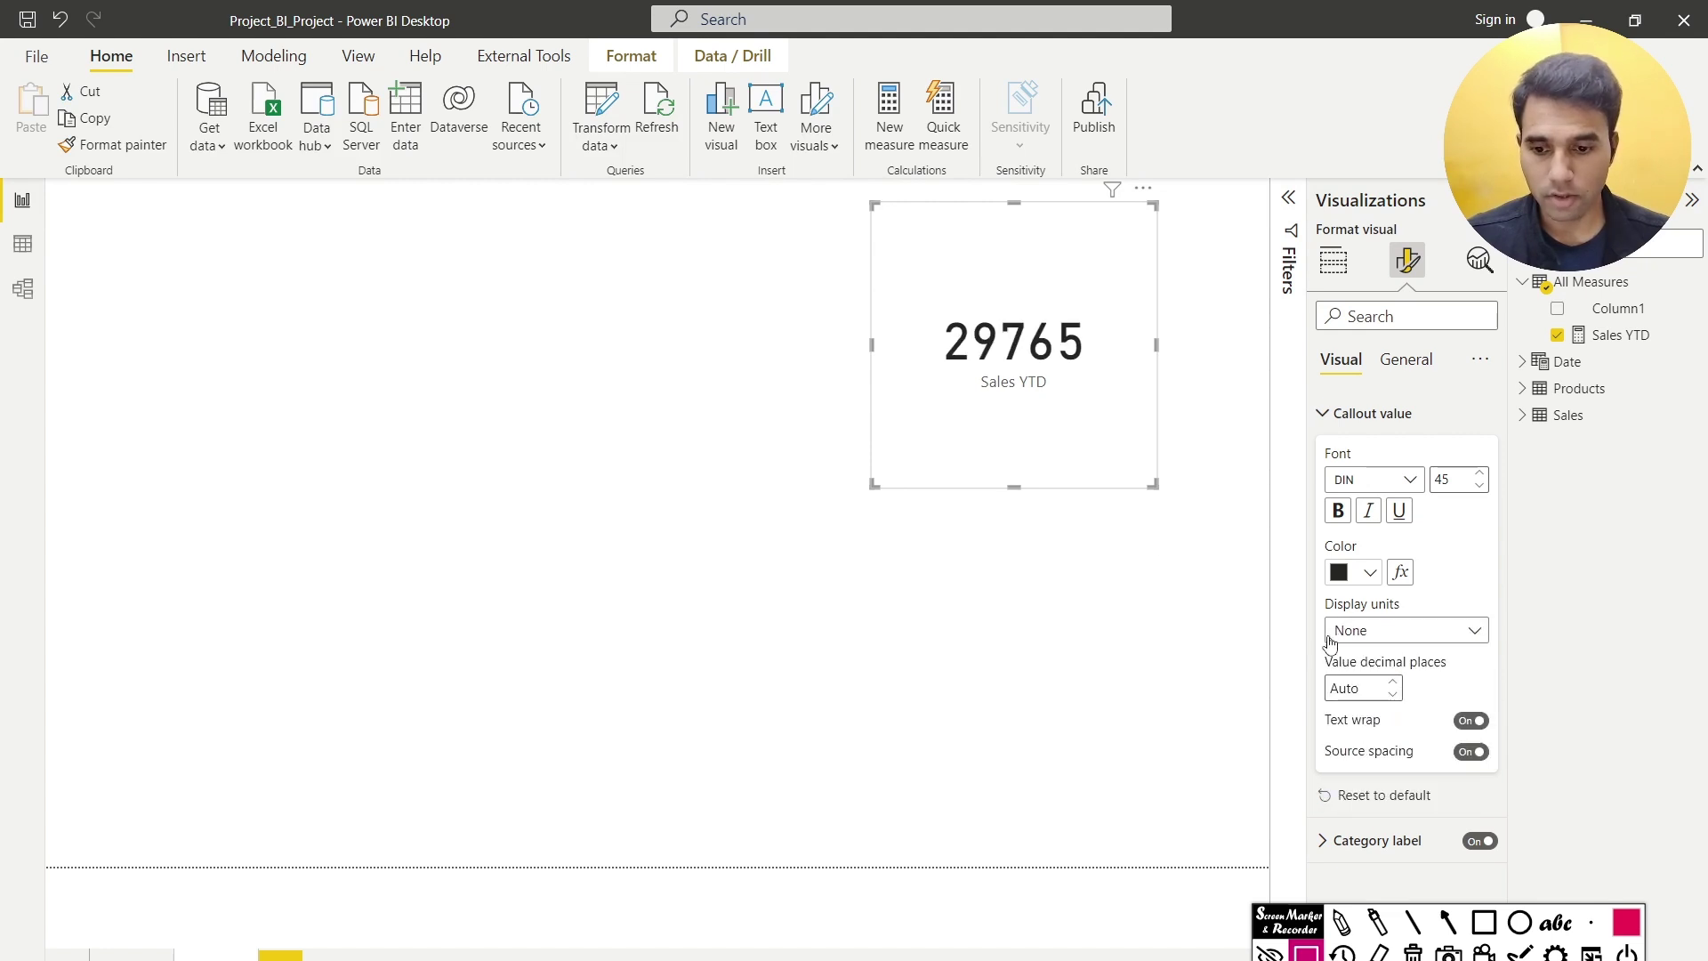
Shrink the Sales YTD card to a compact rectangle, mainly by reducing its height
drag(1154, 486, 1138, 368)
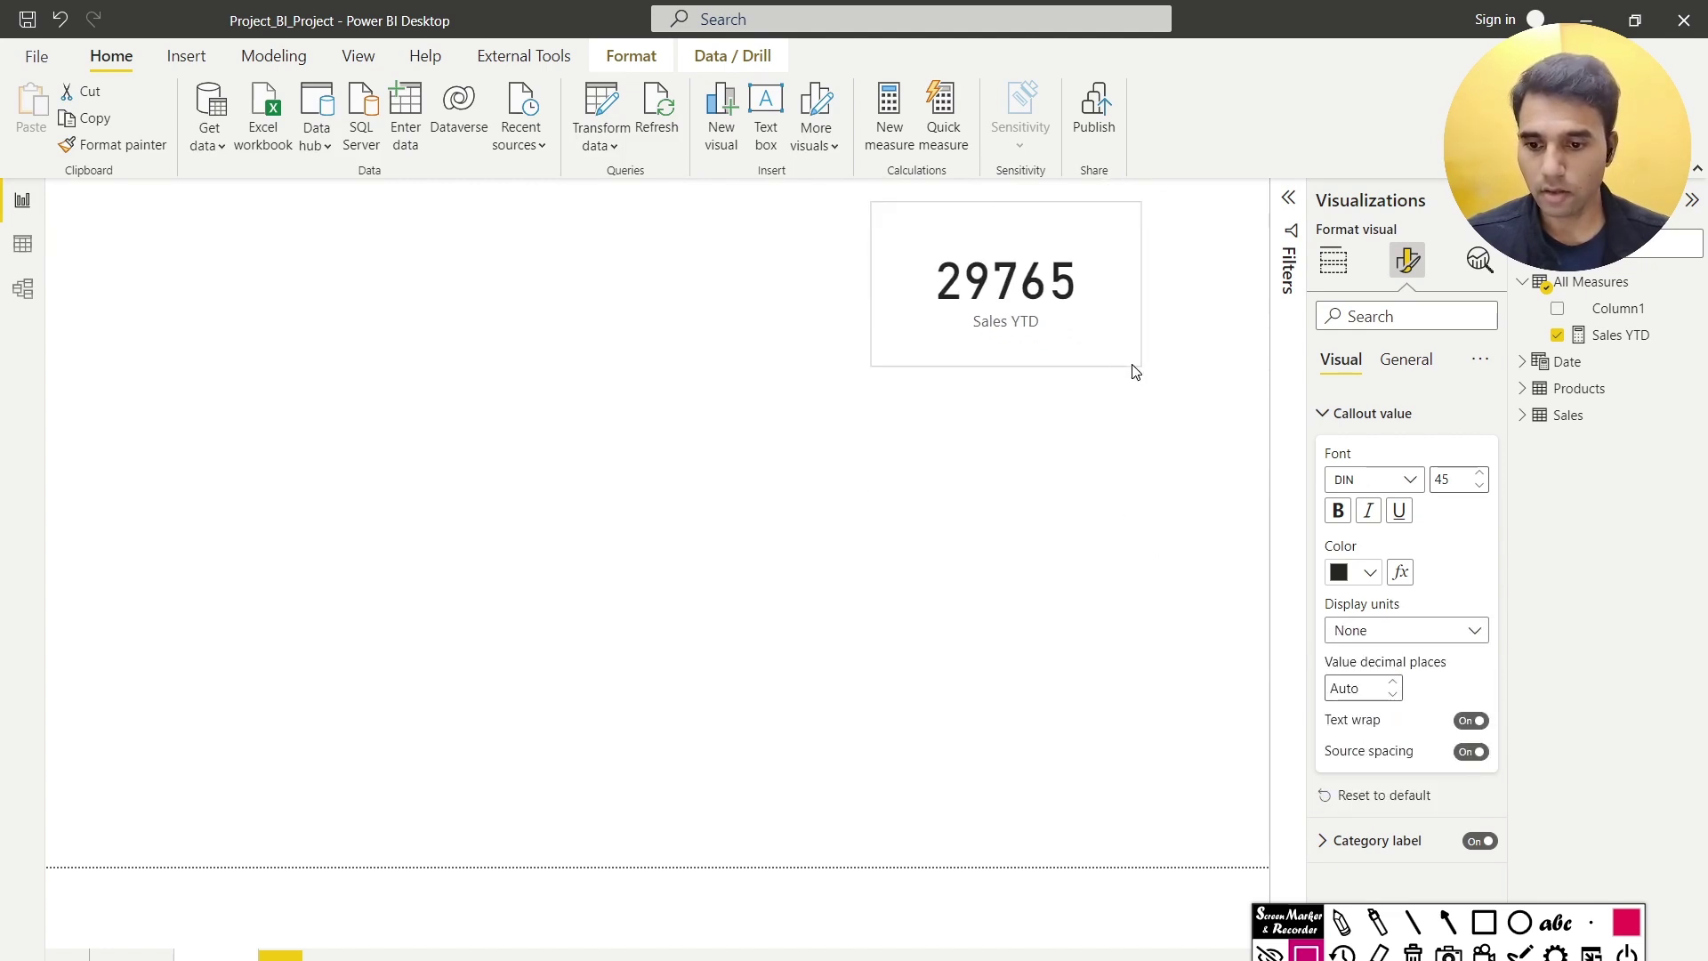
click(1026, 419)
click(1014, 328)
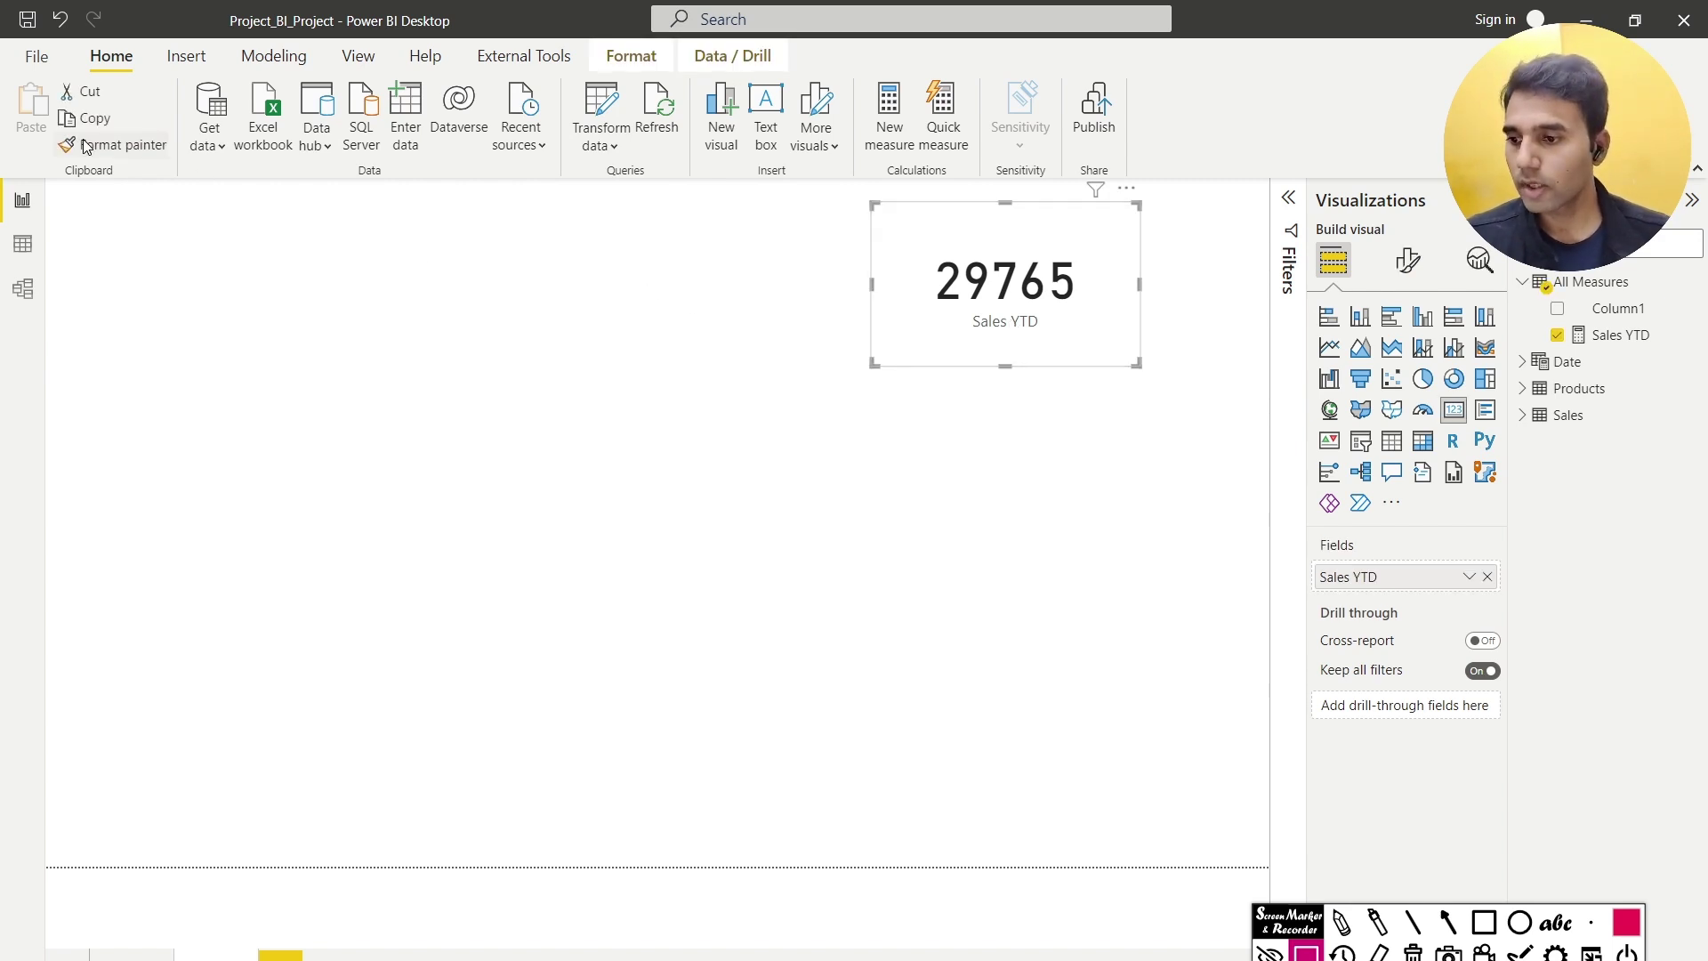
click(185, 251)
Turn on the visual border for the Sales YTD card
click(953, 339)
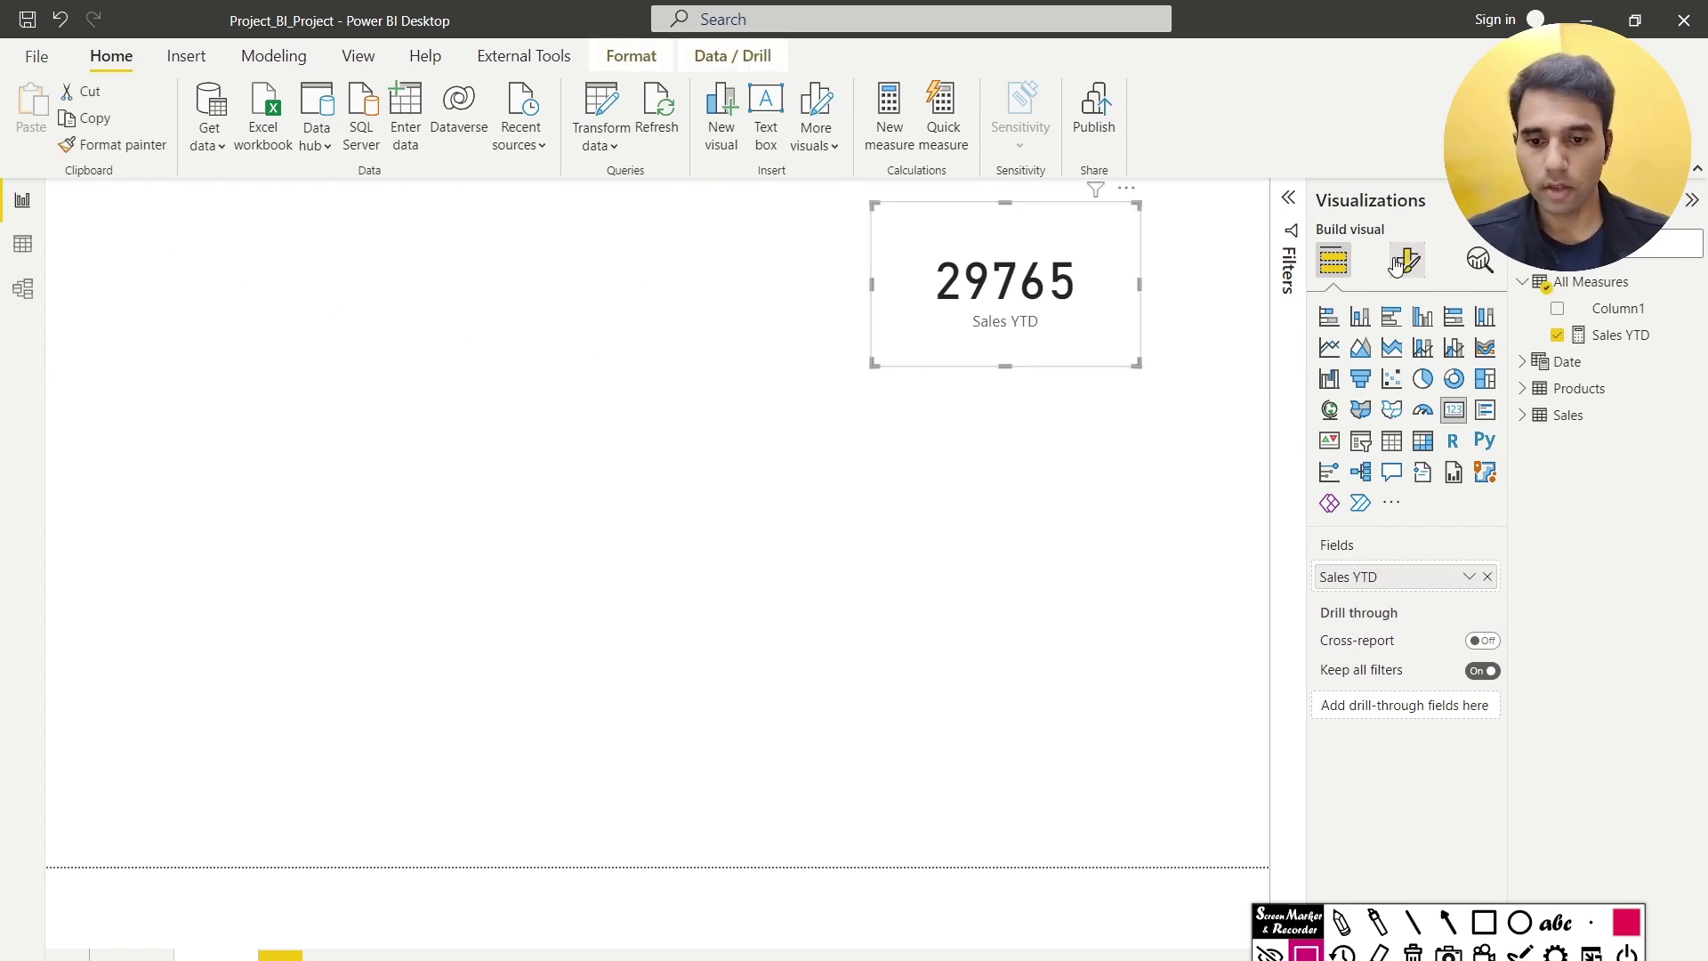
click(1400, 263)
click(1402, 365)
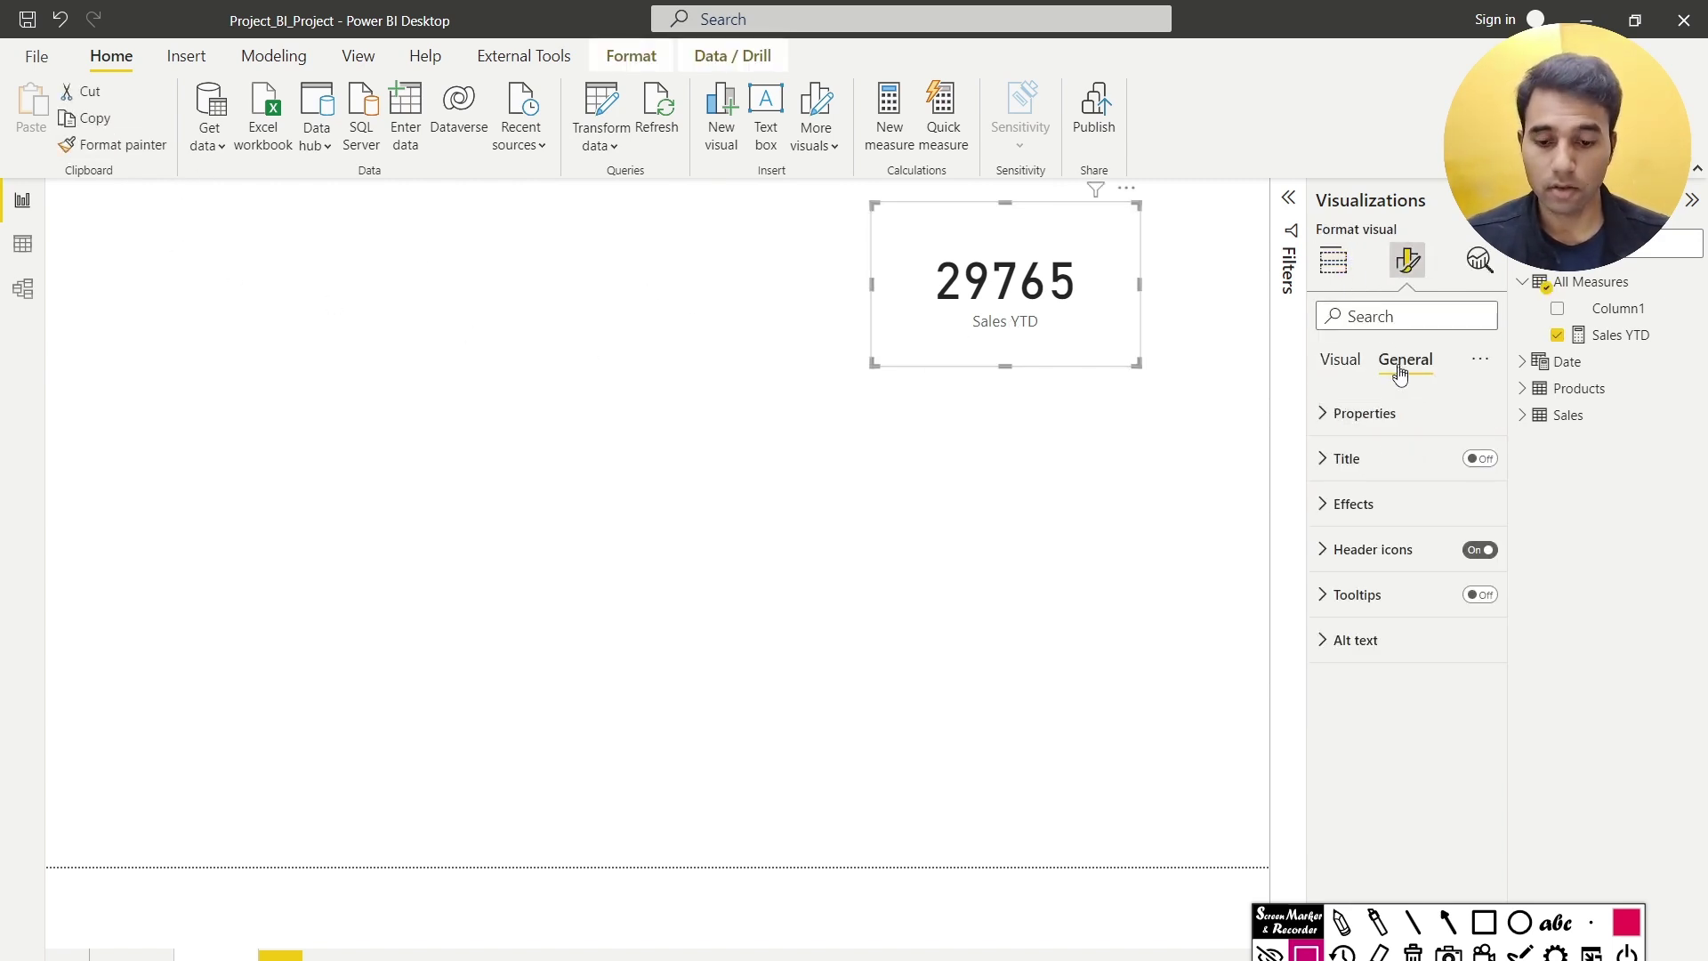
click(1352, 516)
click(1472, 731)
click(1060, 424)
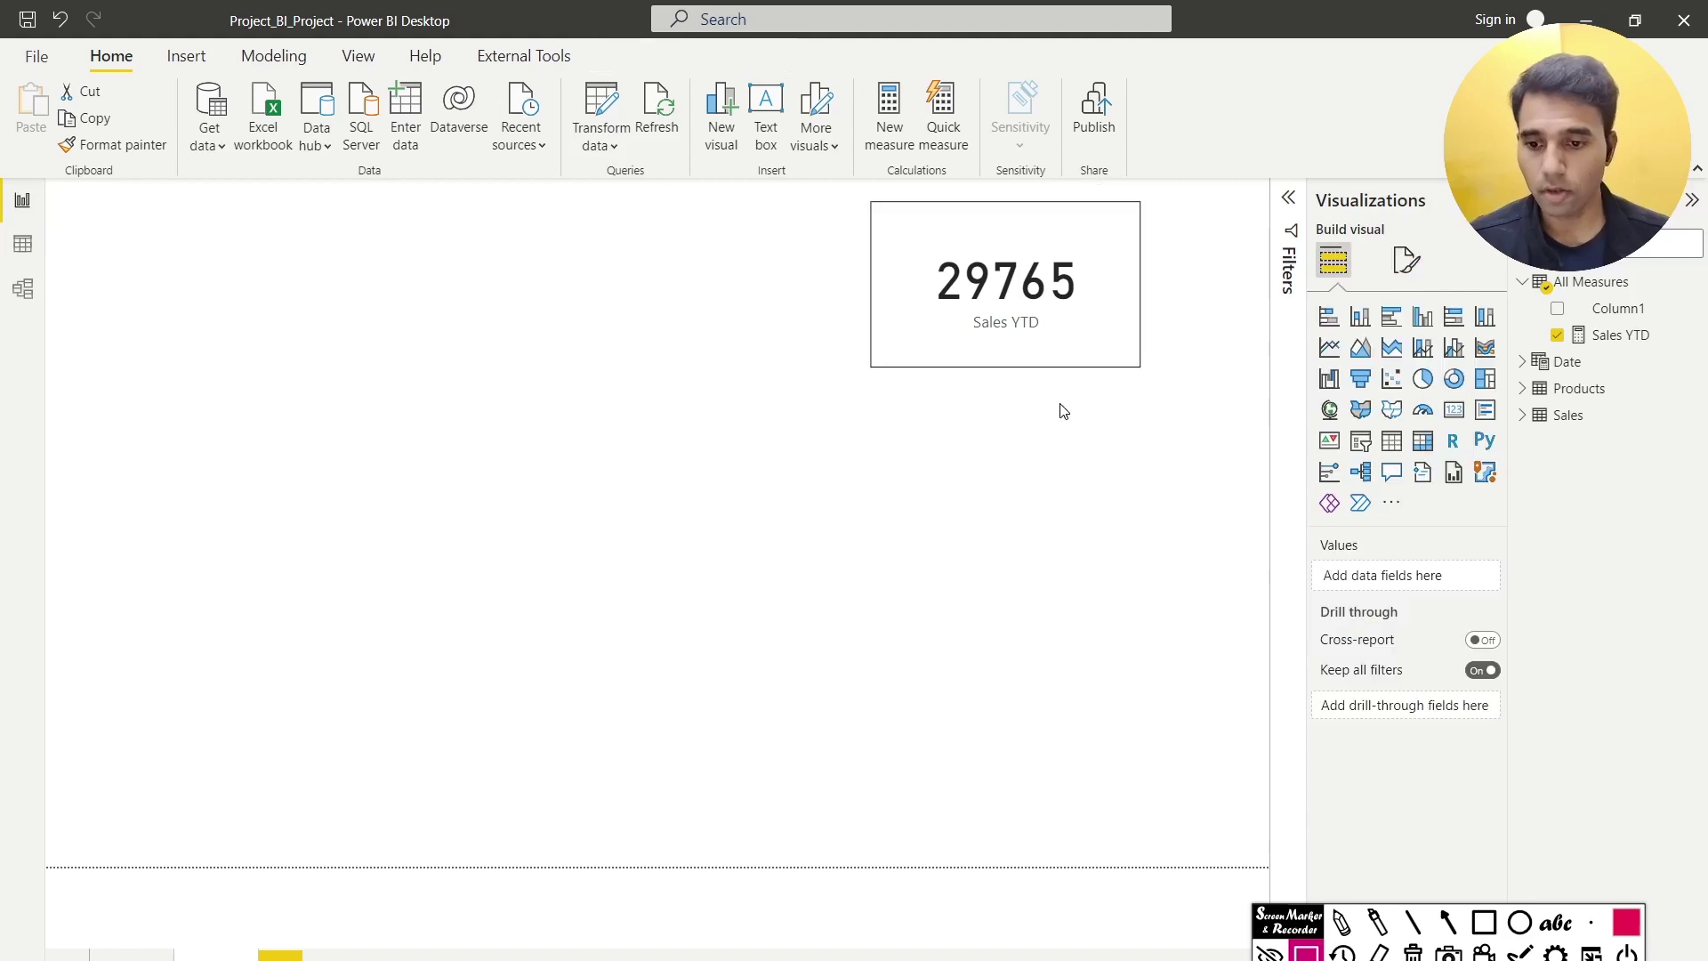
Shrink the Sales YTD card slightly in both width and height
click(1123, 365)
drag(1133, 365, 1112, 348)
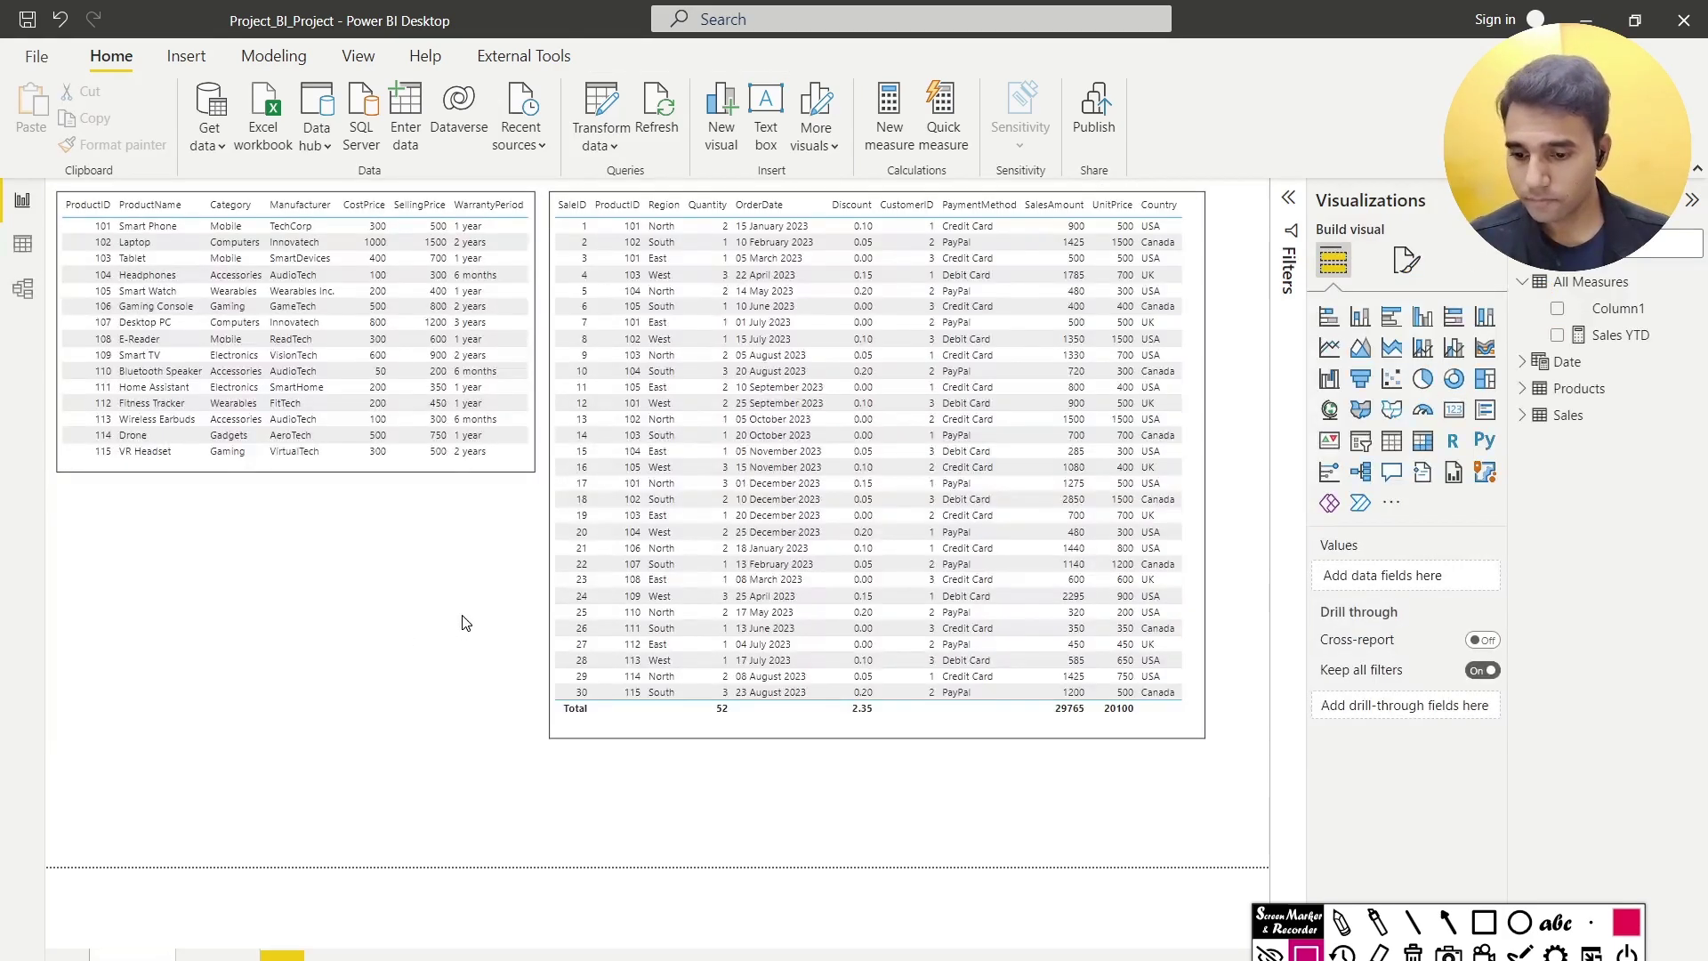
Mark the SalesAmount column of the sales table with a rectangle and point an arrow at its total
click(1484, 923)
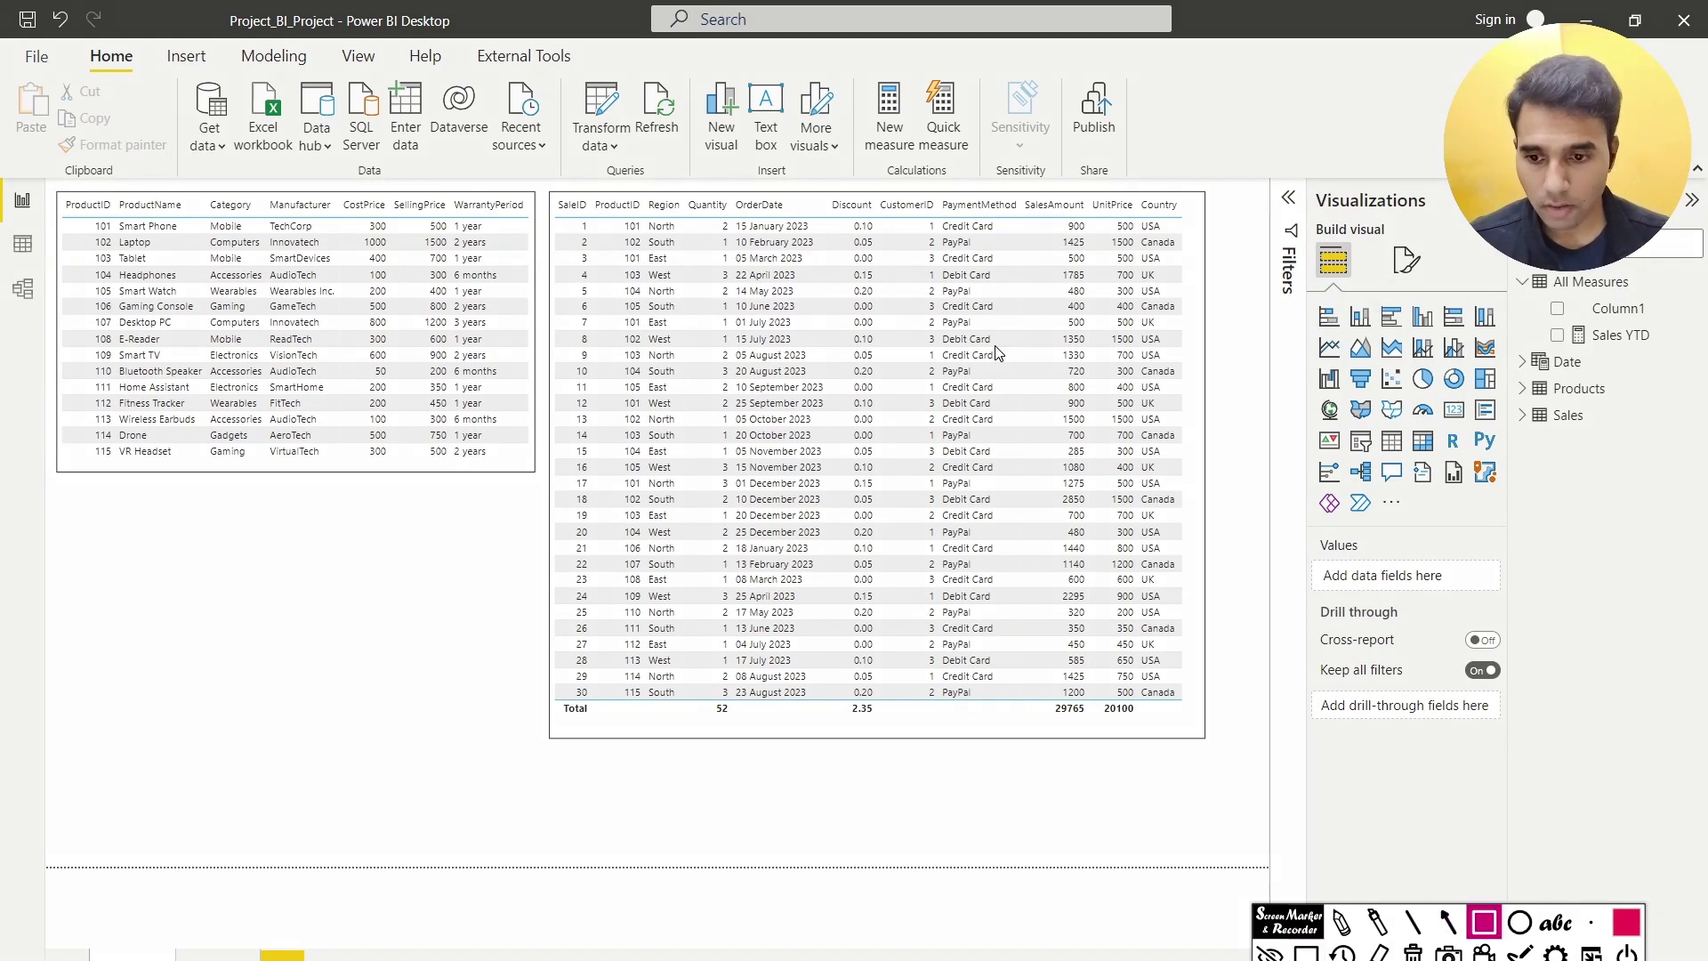
mouse_move(1019, 176)
mouse_down()
mouse_move(1041, 396)
mouse_move(1112, 642)
mouse_move(1107, 746)
mouse_up()
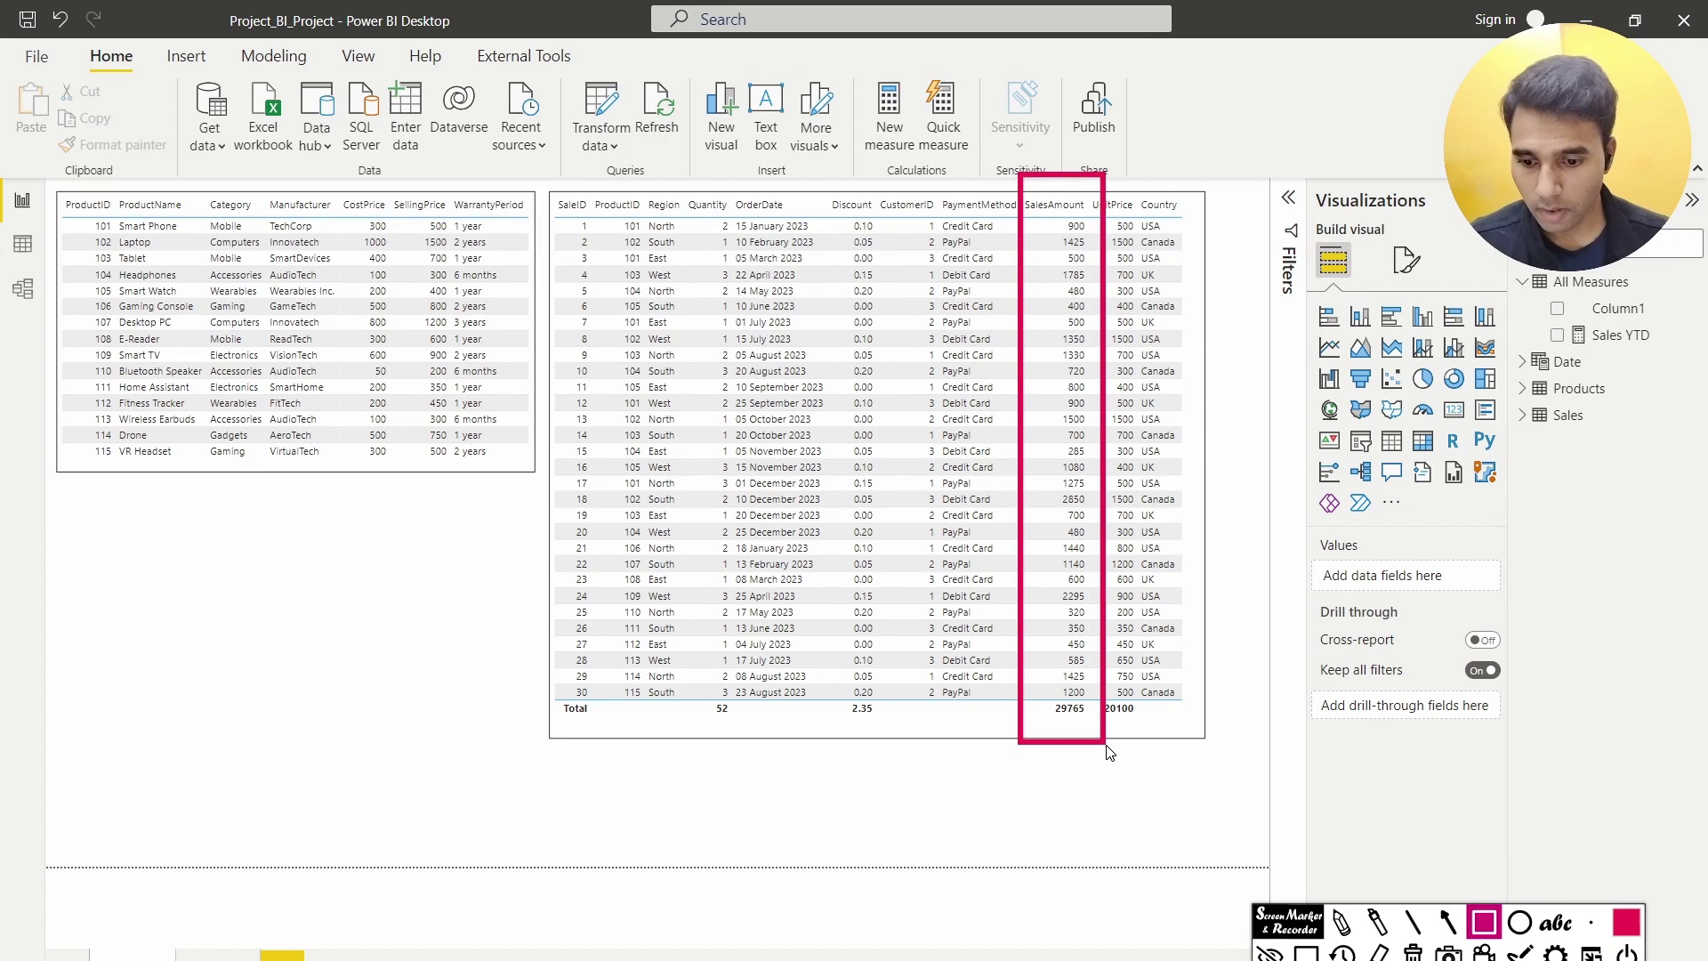
mouse_move(941, 823)
mouse_down()
mouse_move(1014, 746)
mouse_move(991, 773)
mouse_up()
key(Escape)
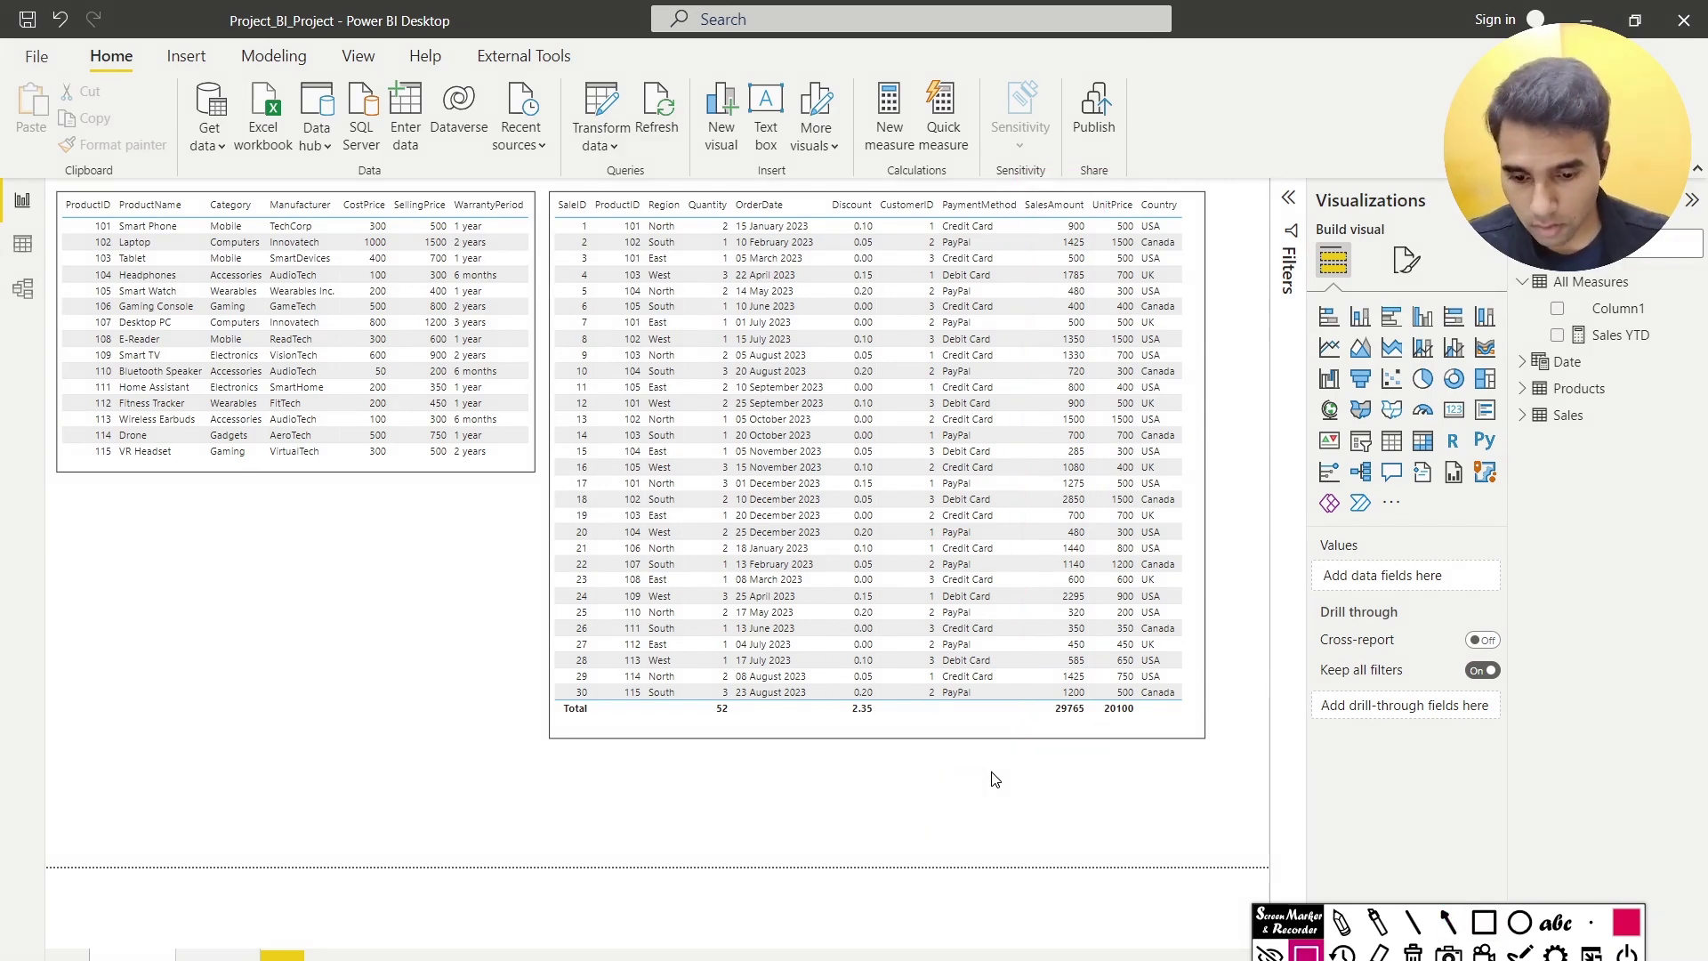
drag(936, 800, 1041, 717)
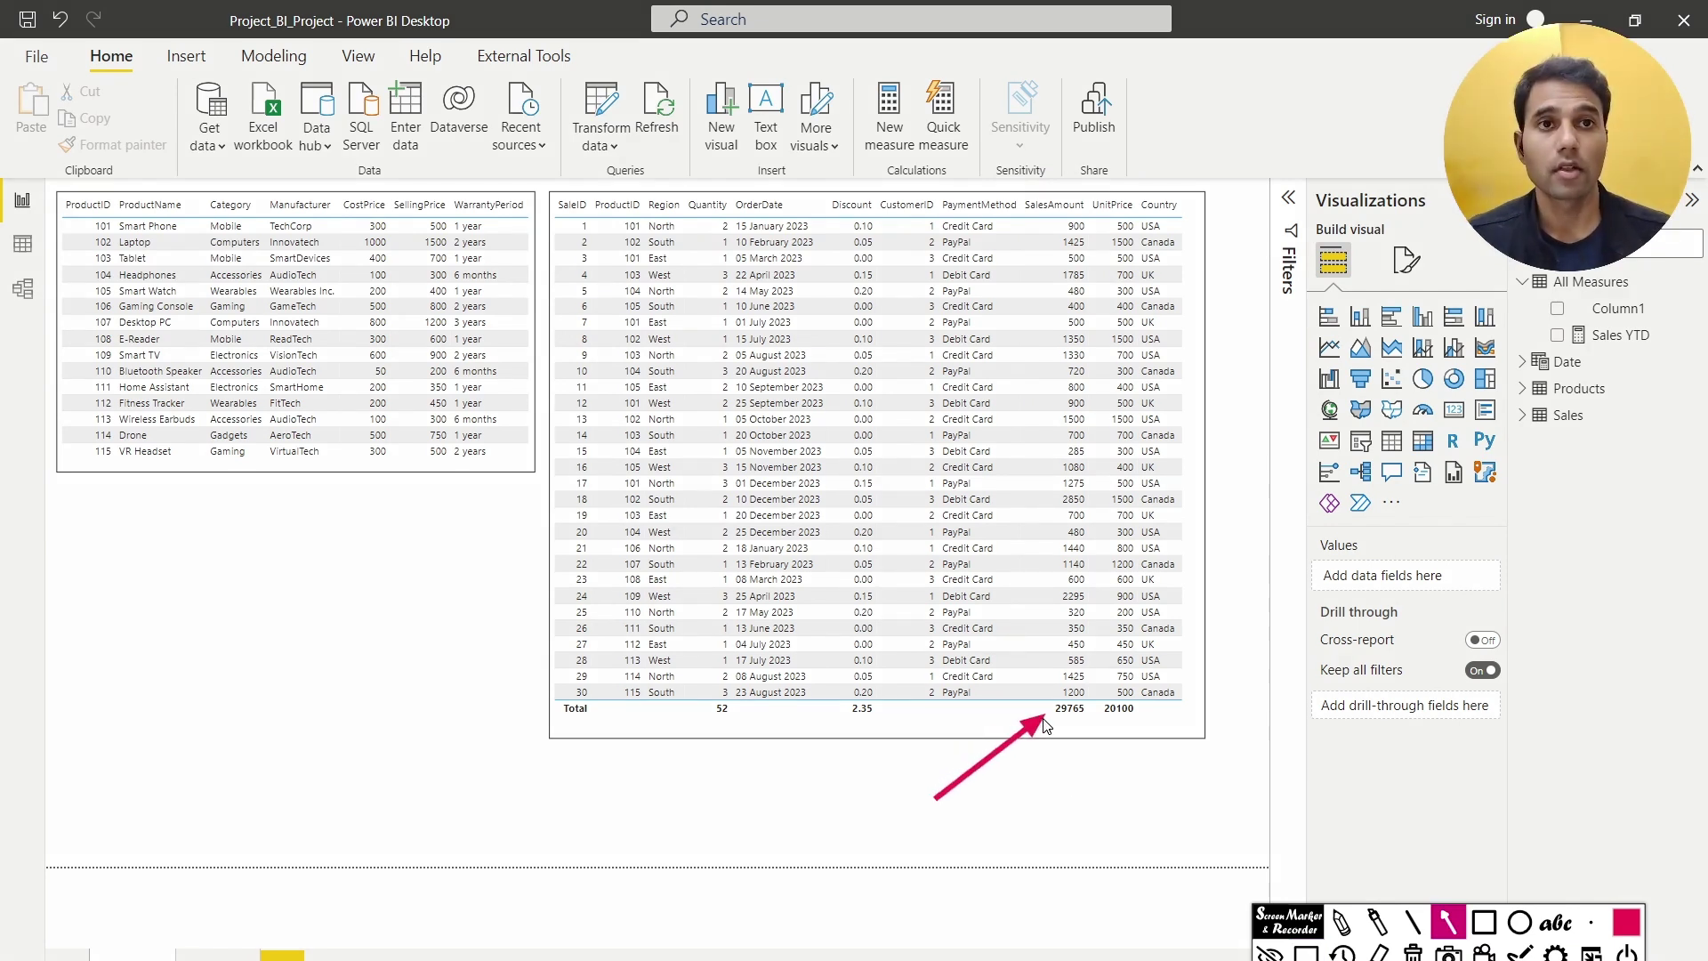
key(Escape)
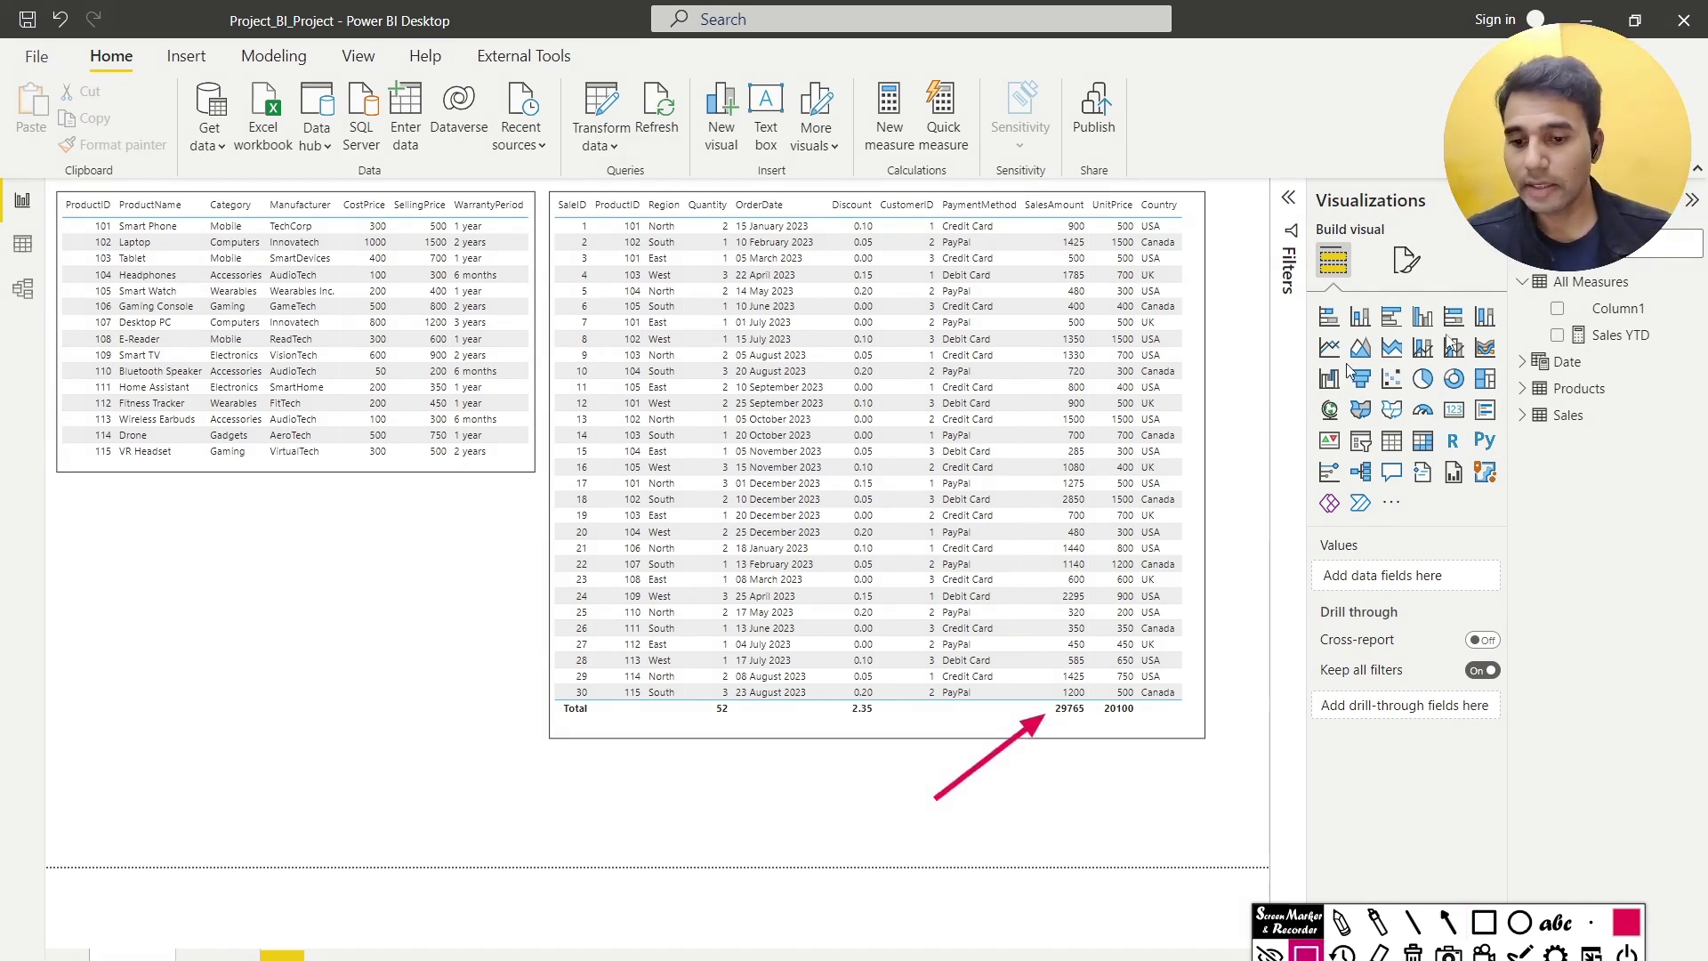
Add a new measure to the All Measures table and name it Total Sales Amount
click(1693, 281)
key(Escape)
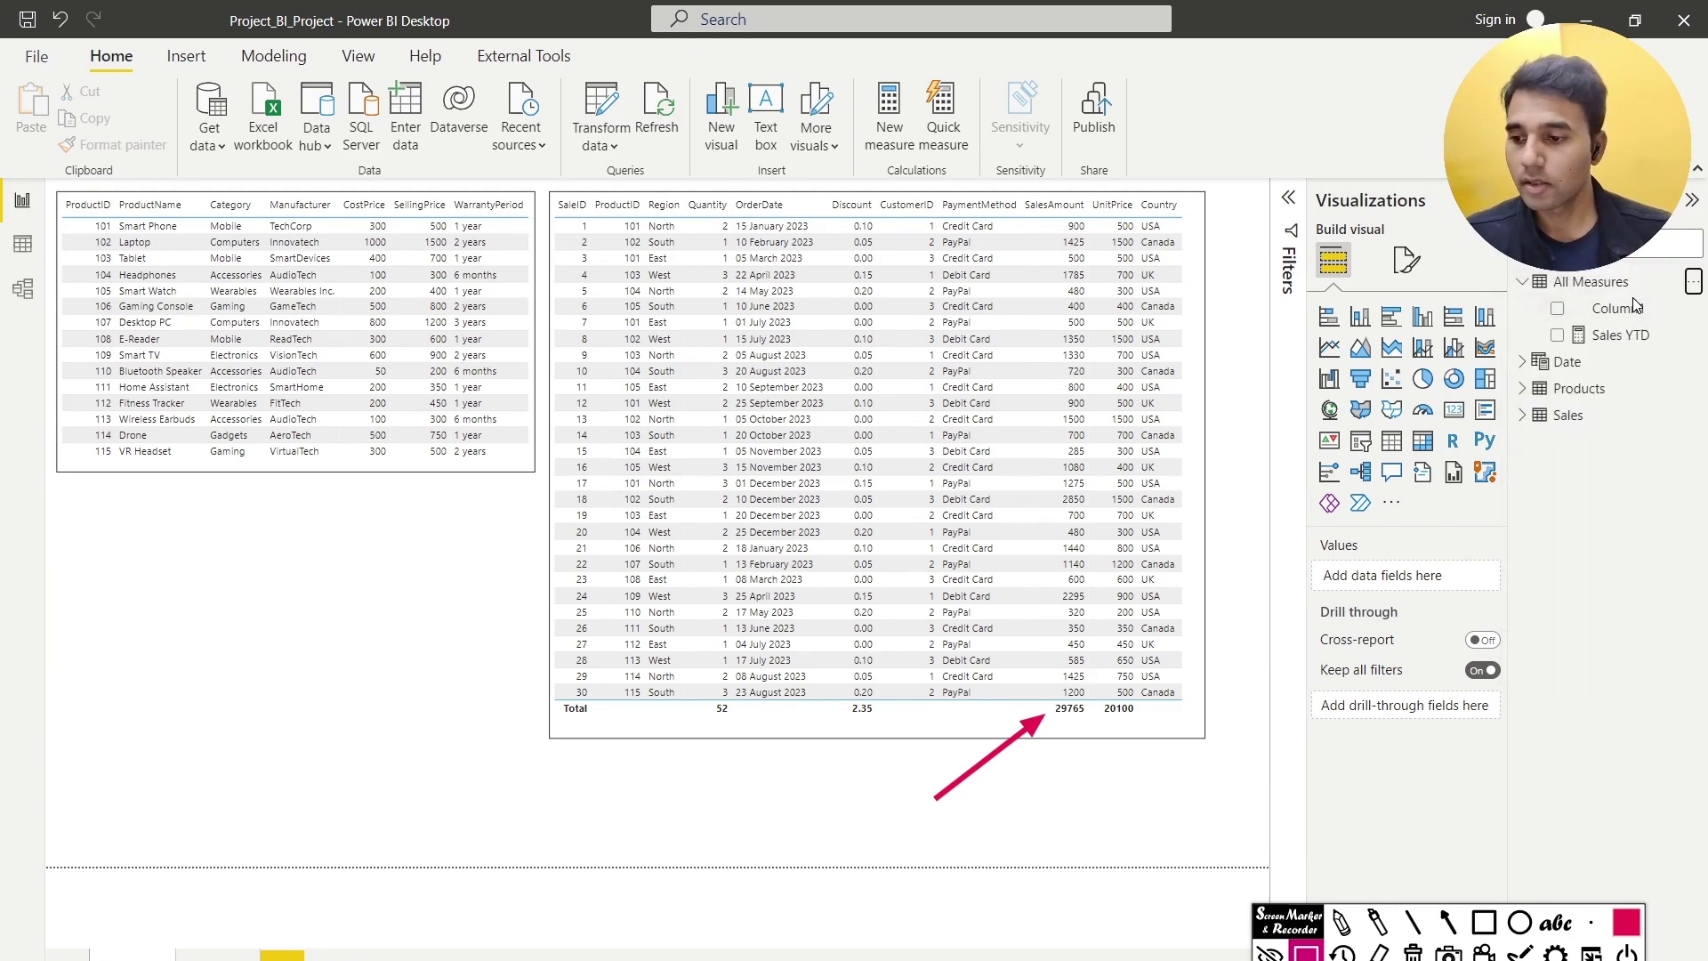
text(Total Sales Amp)
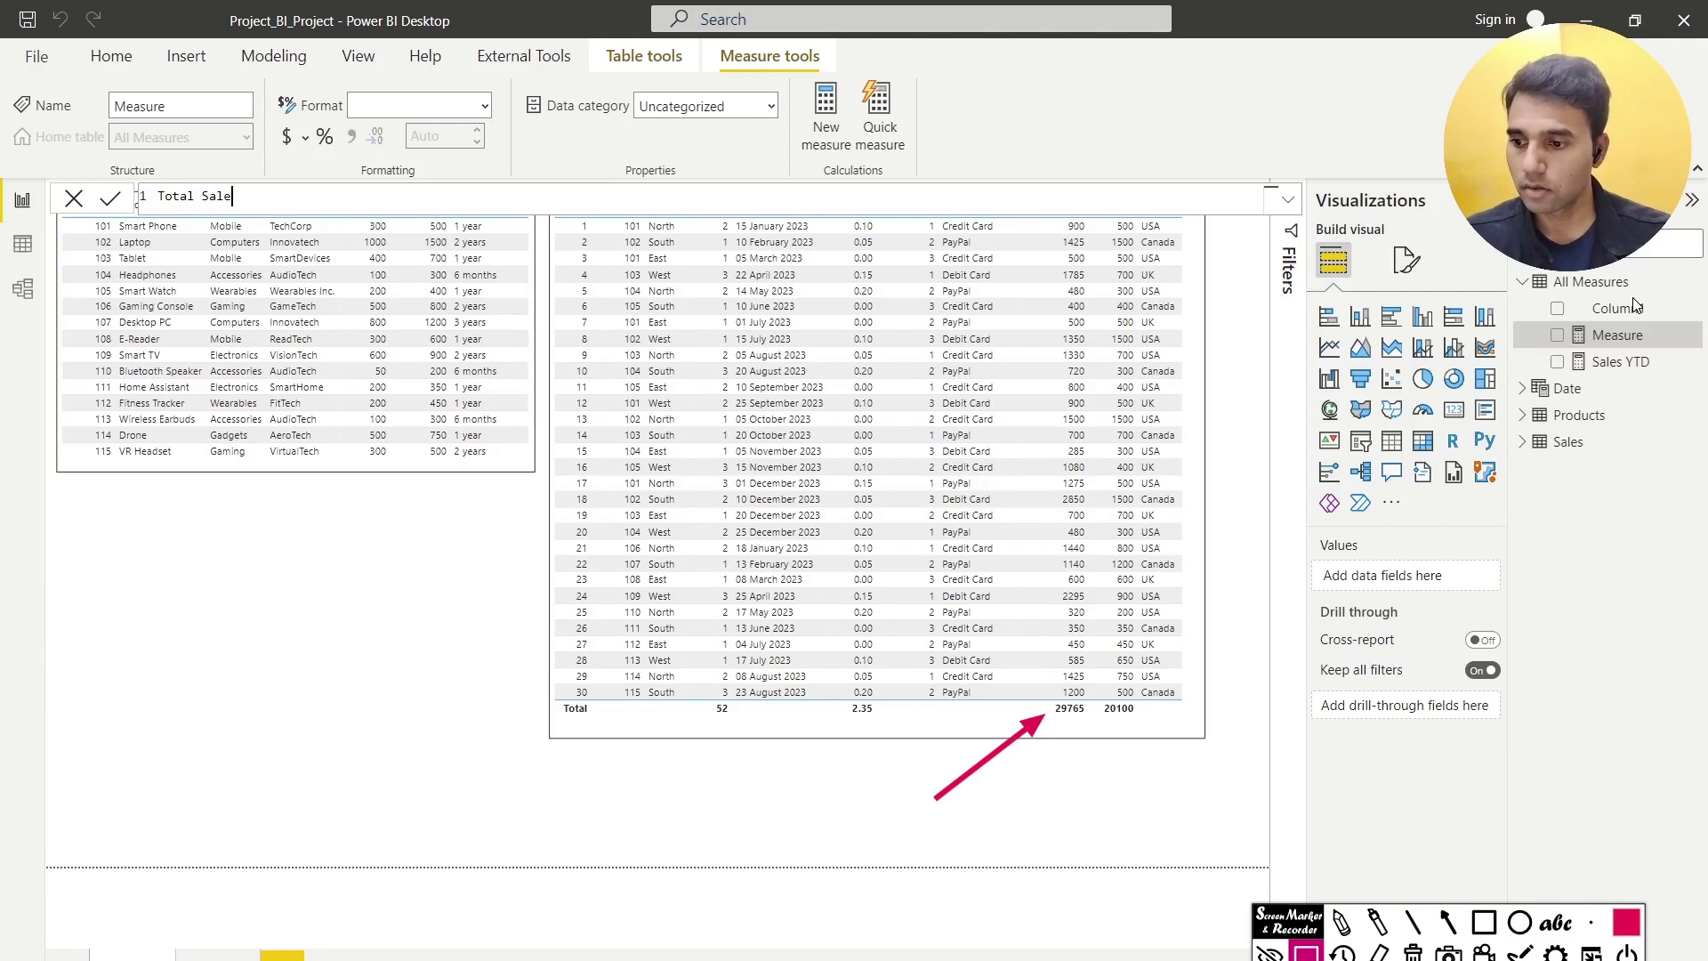
key(BackSpace)
text(ount)
key(BackSpace)
key(BackSpace)
text(nt = Saum)
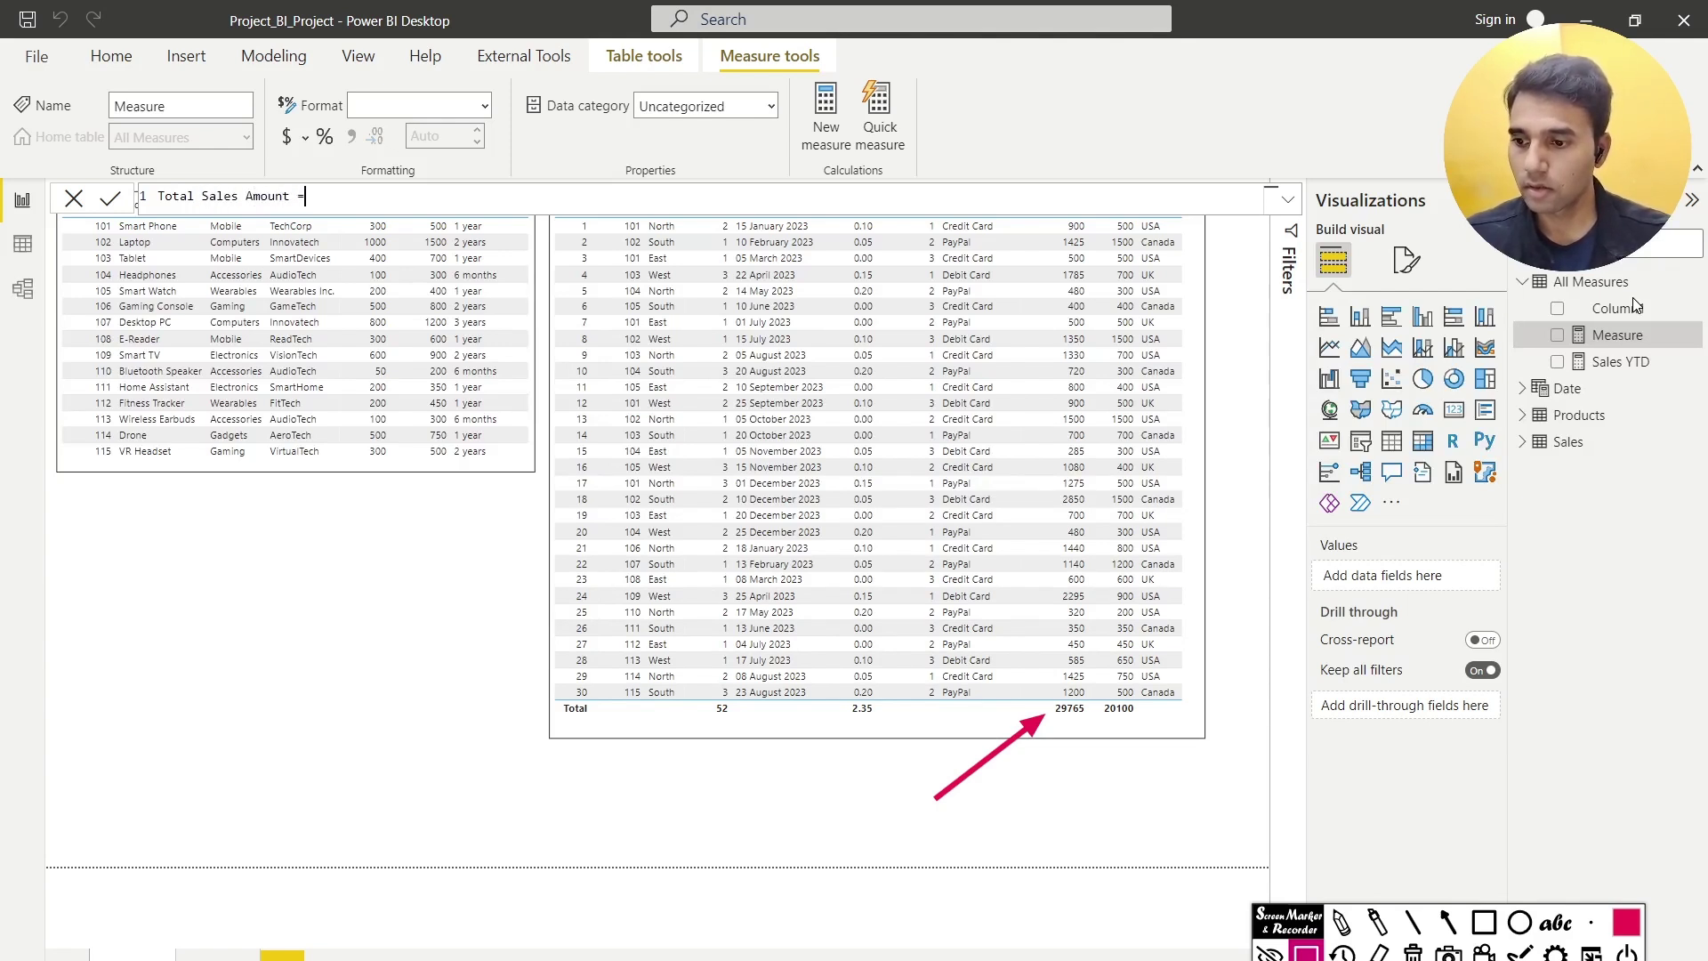
Define Total Sales Amount as Sum(Sales[SalesAmount]) and commit the measure
key(BackSpace)
key(BackSpace)
key(BackSpace)
text(um(Sale)
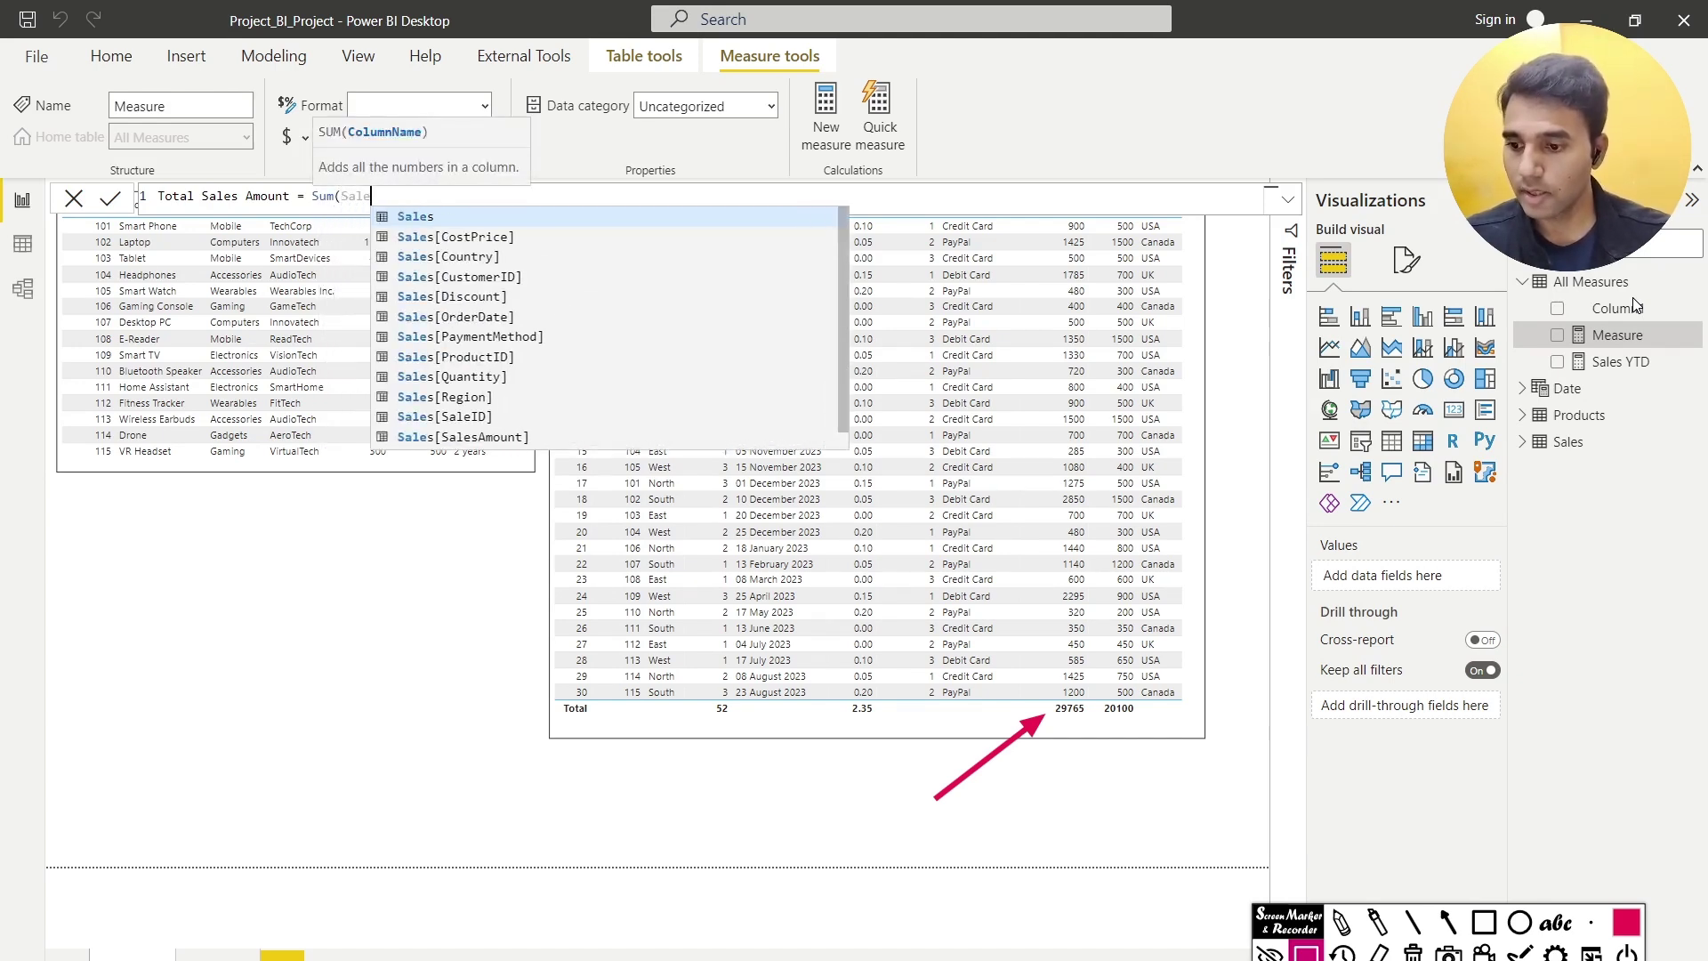
text(s[S)
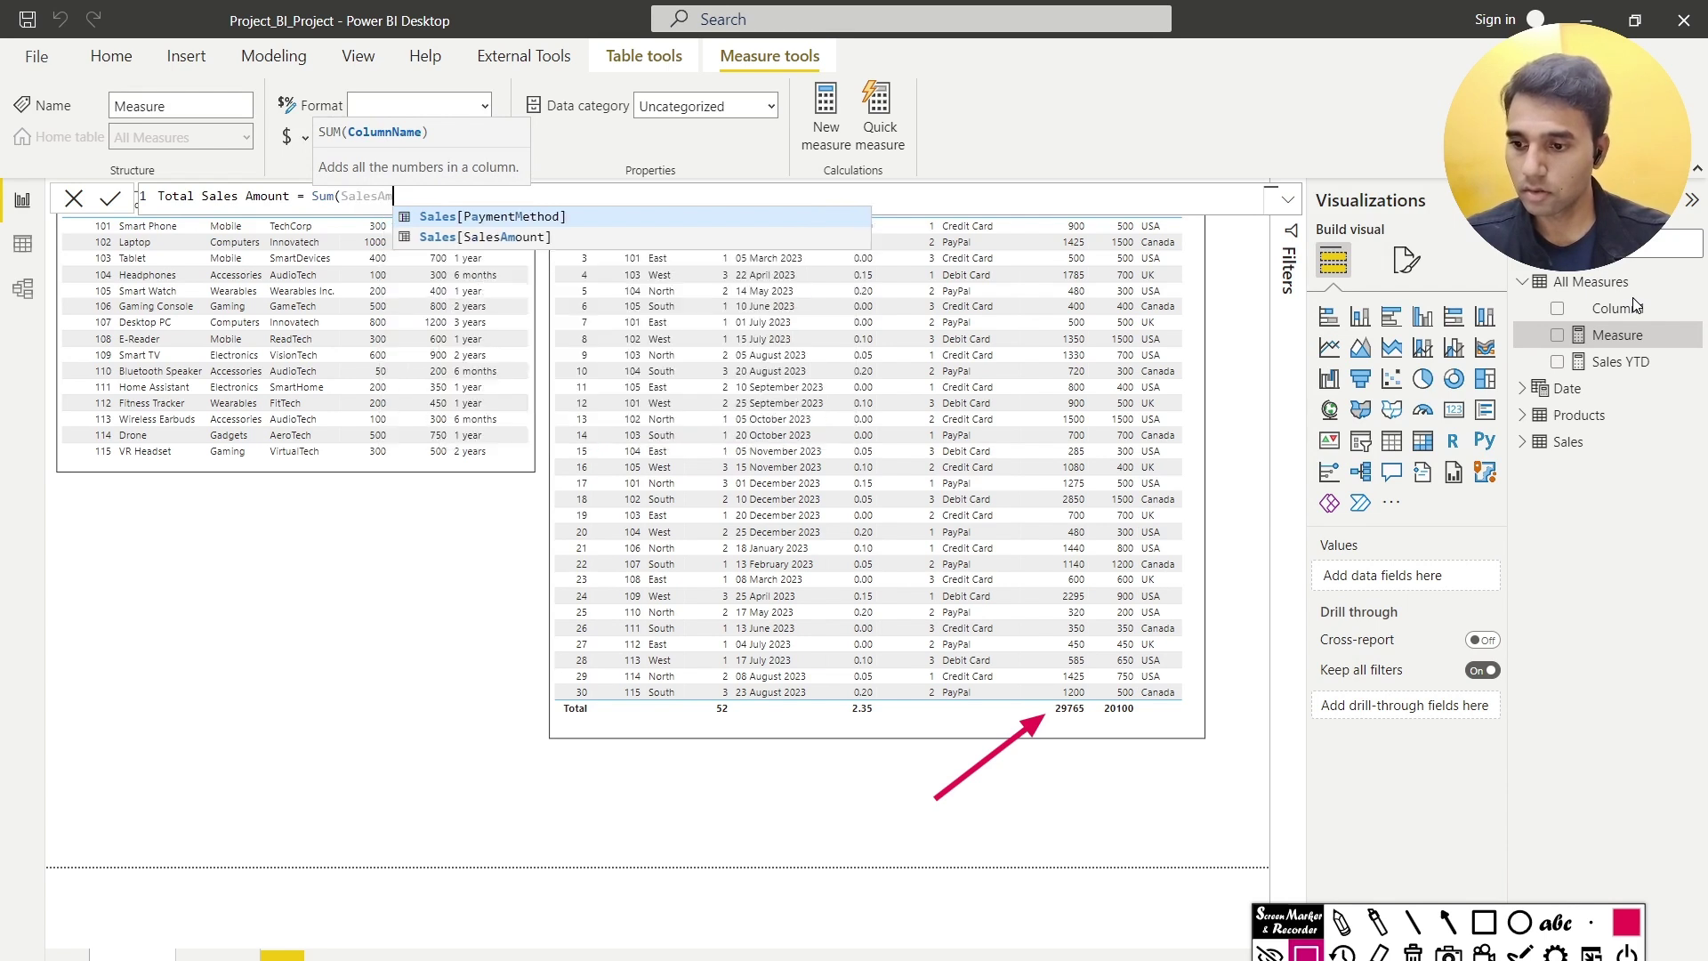
key(Tab)
text())
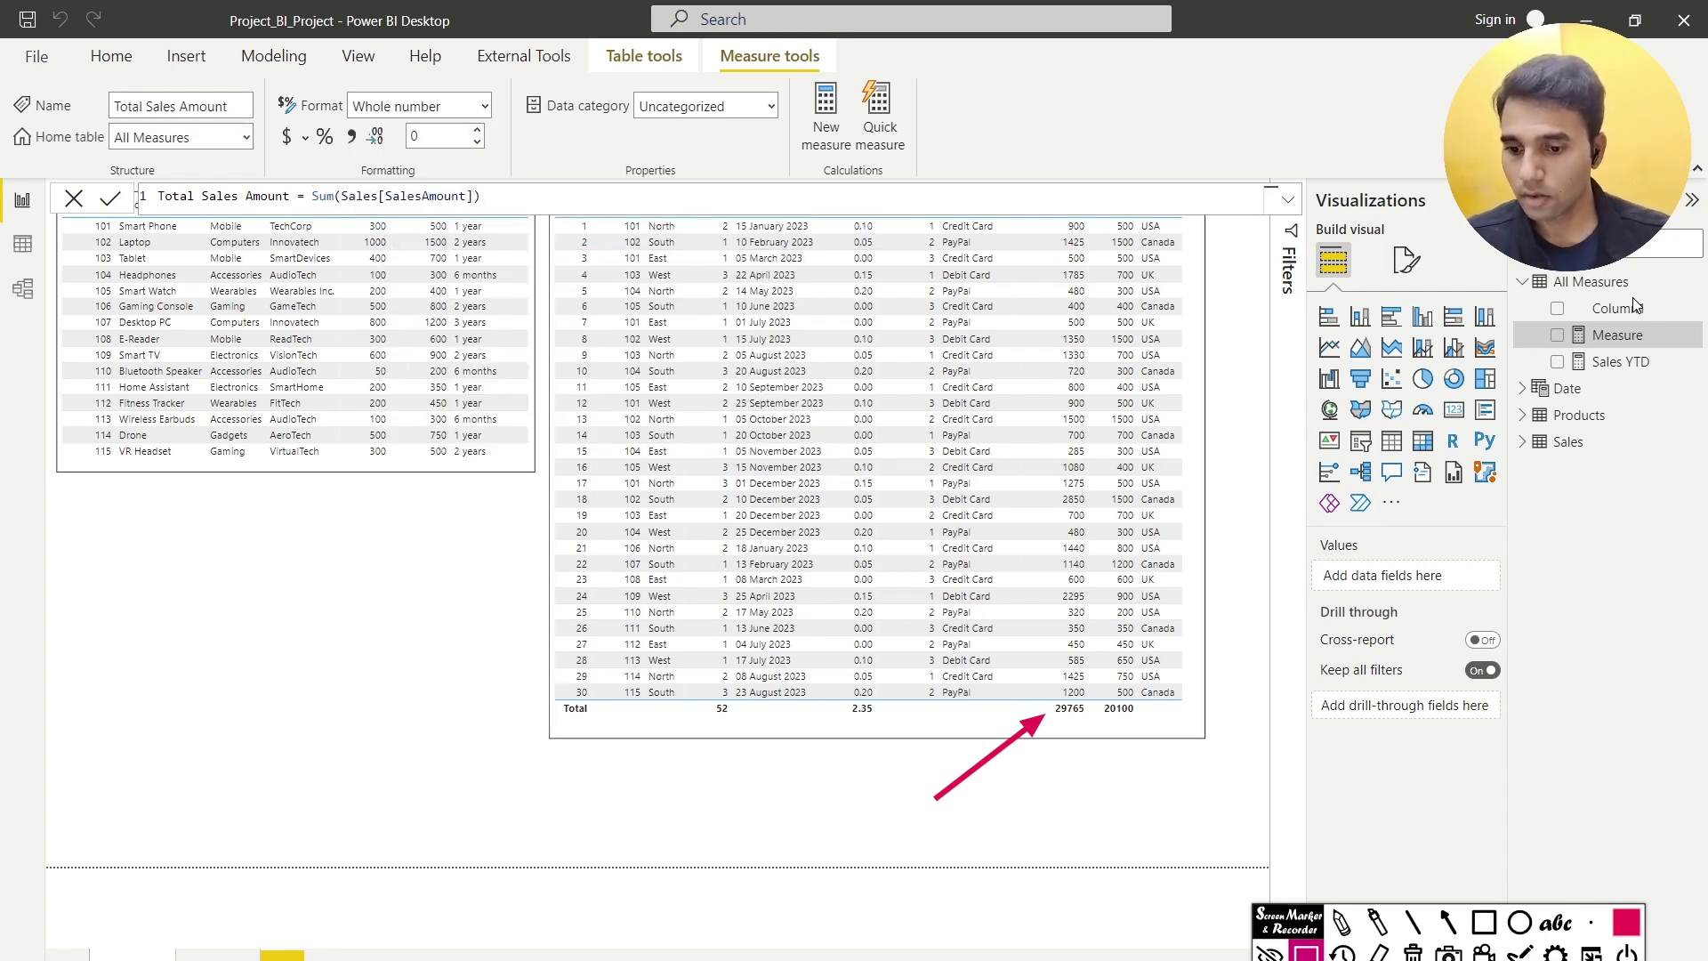
key(Return)
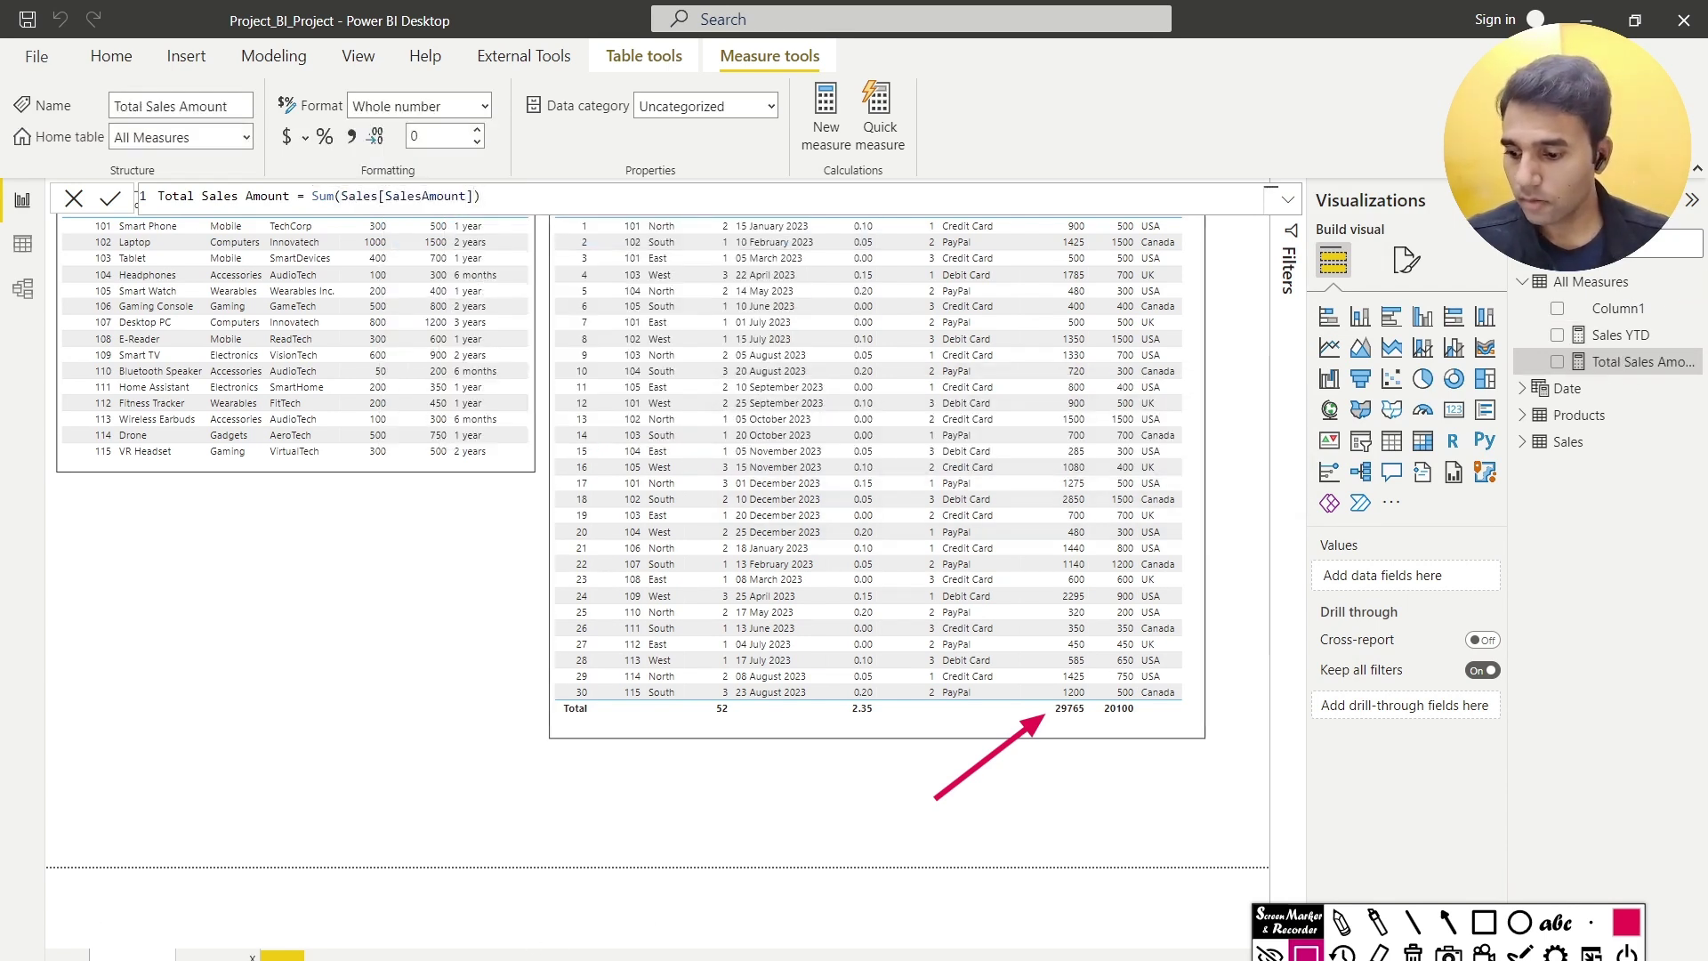
Place the Total Sales Amount measure as a card on the page that holds the Sales YTD card
click(132, 954)
drag(1606, 362, 716, 561)
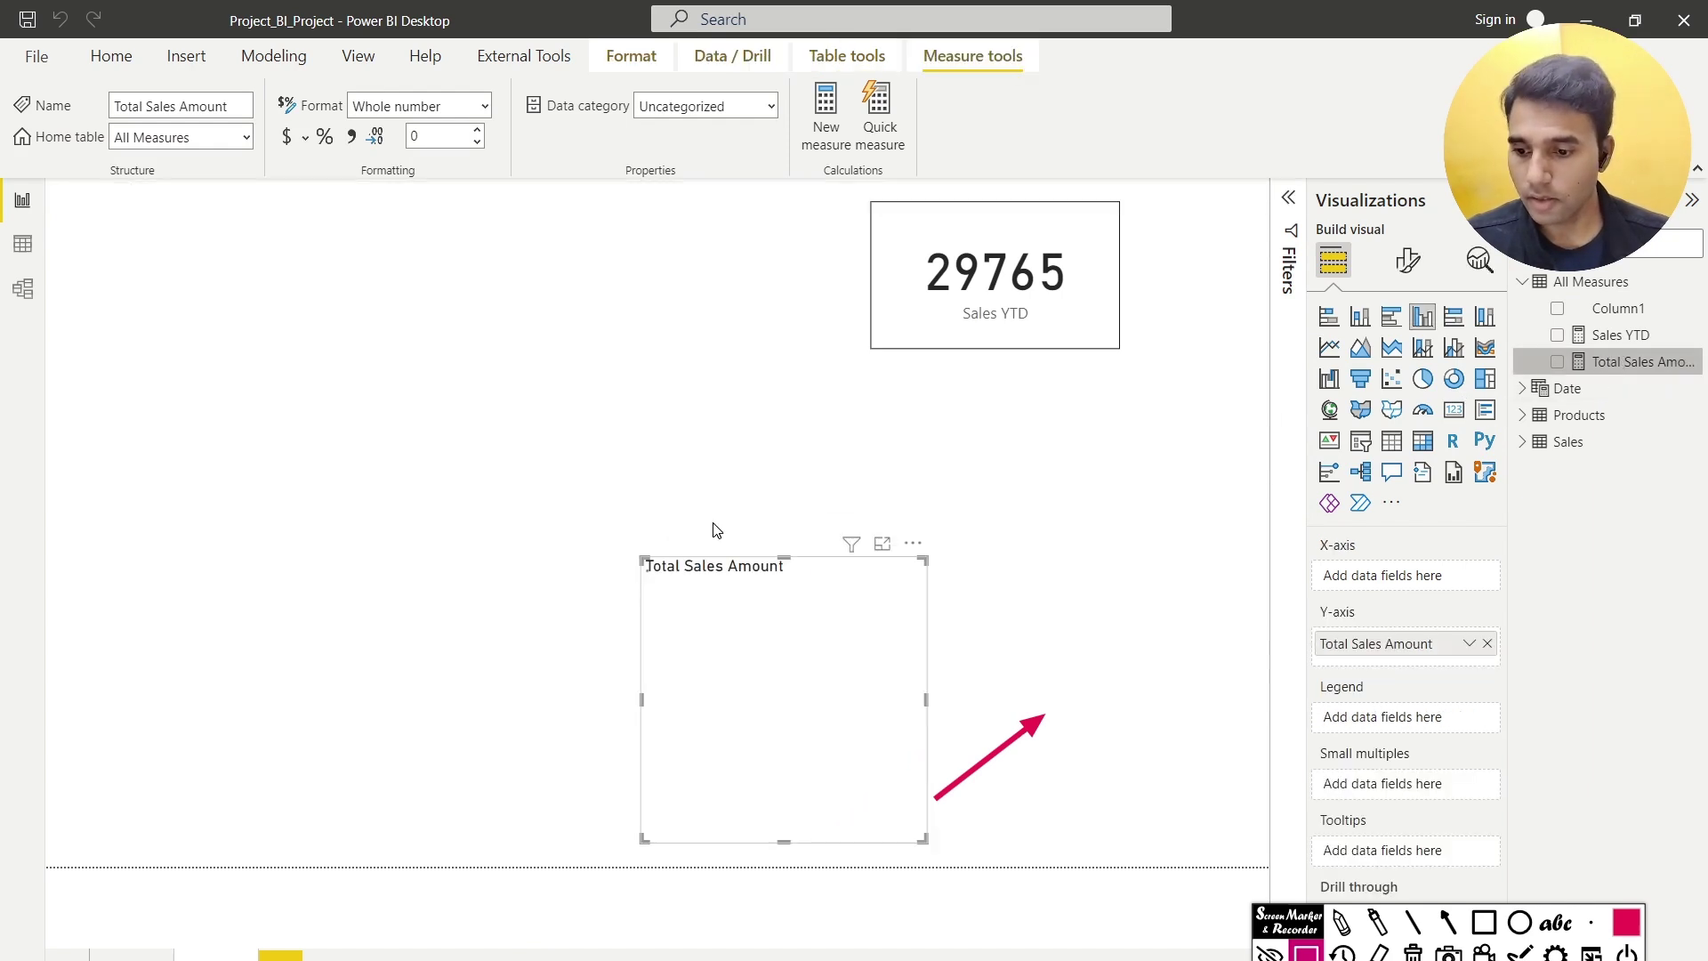
click(1454, 410)
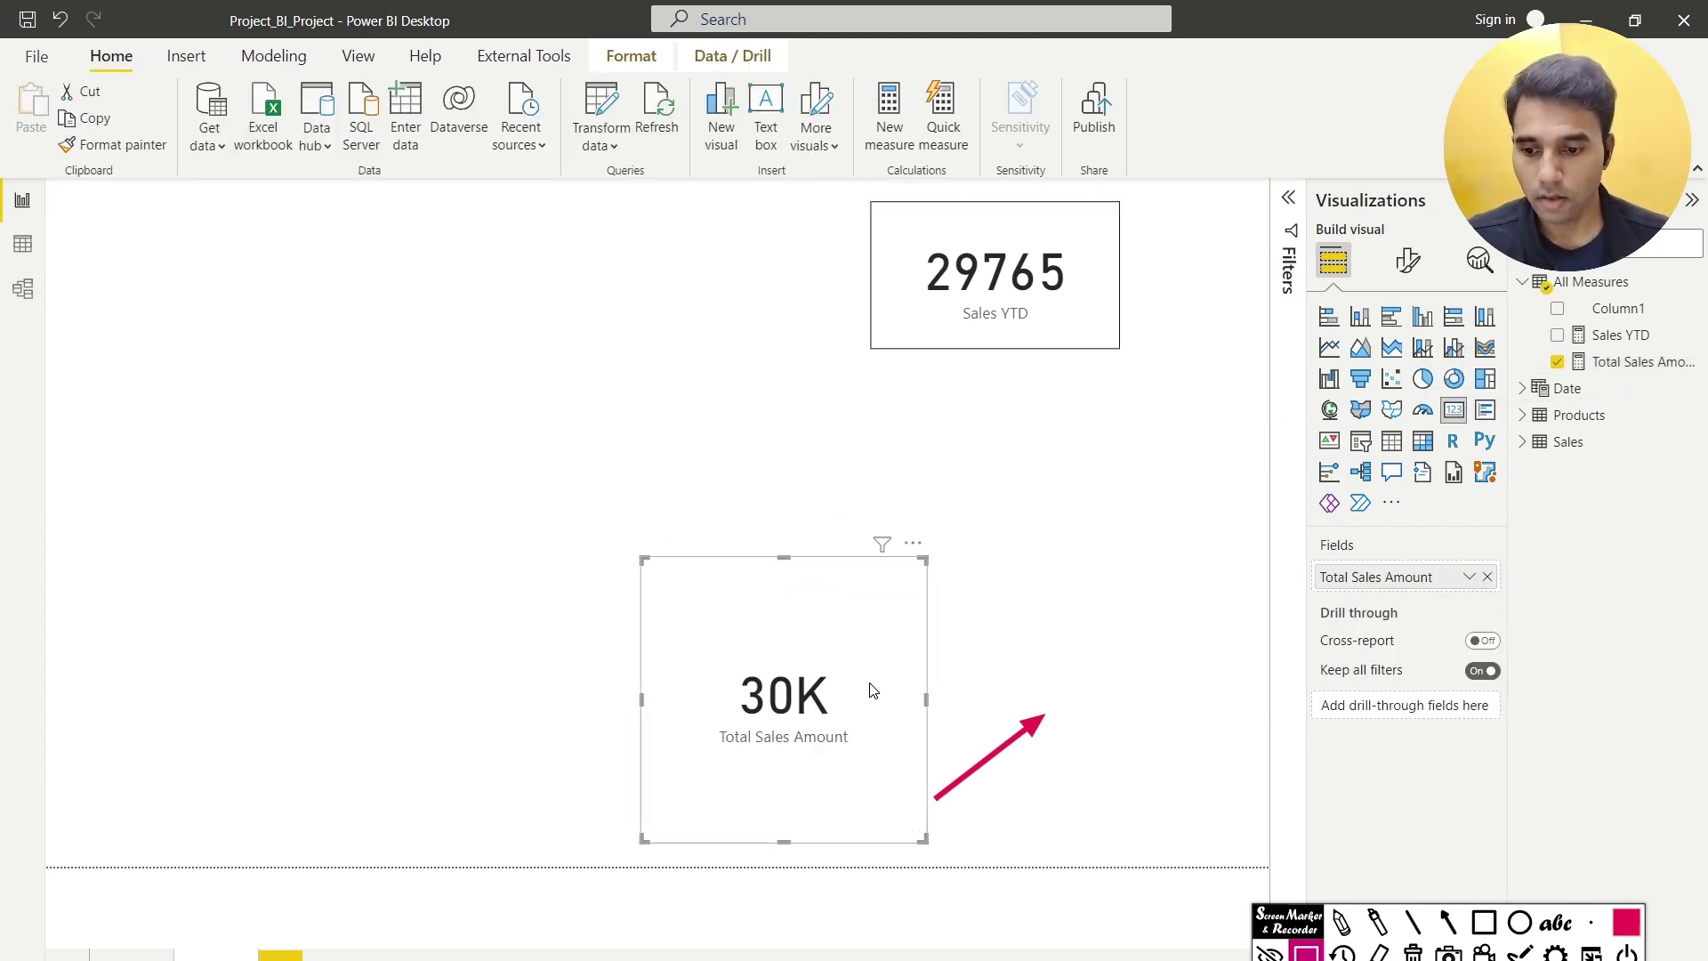
Set the Total Sales Amount card's callout display units to None and move it closer to the Sales YTD card
click(1407, 260)
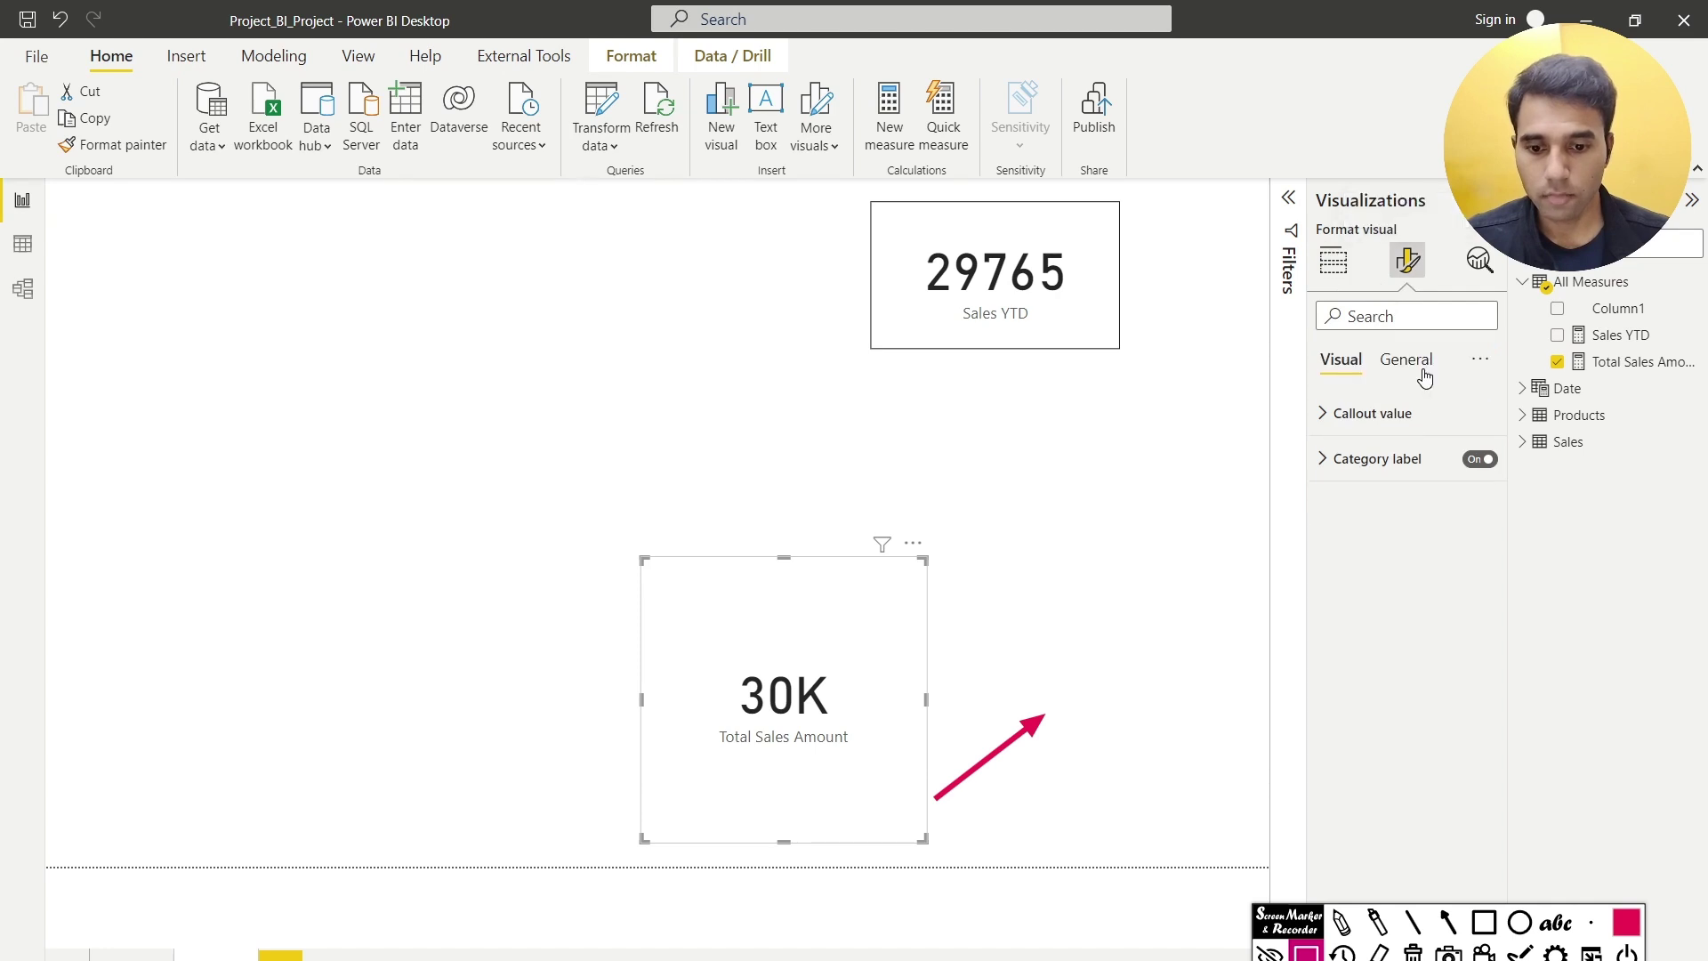
click(1372, 413)
click(1396, 632)
click(1381, 684)
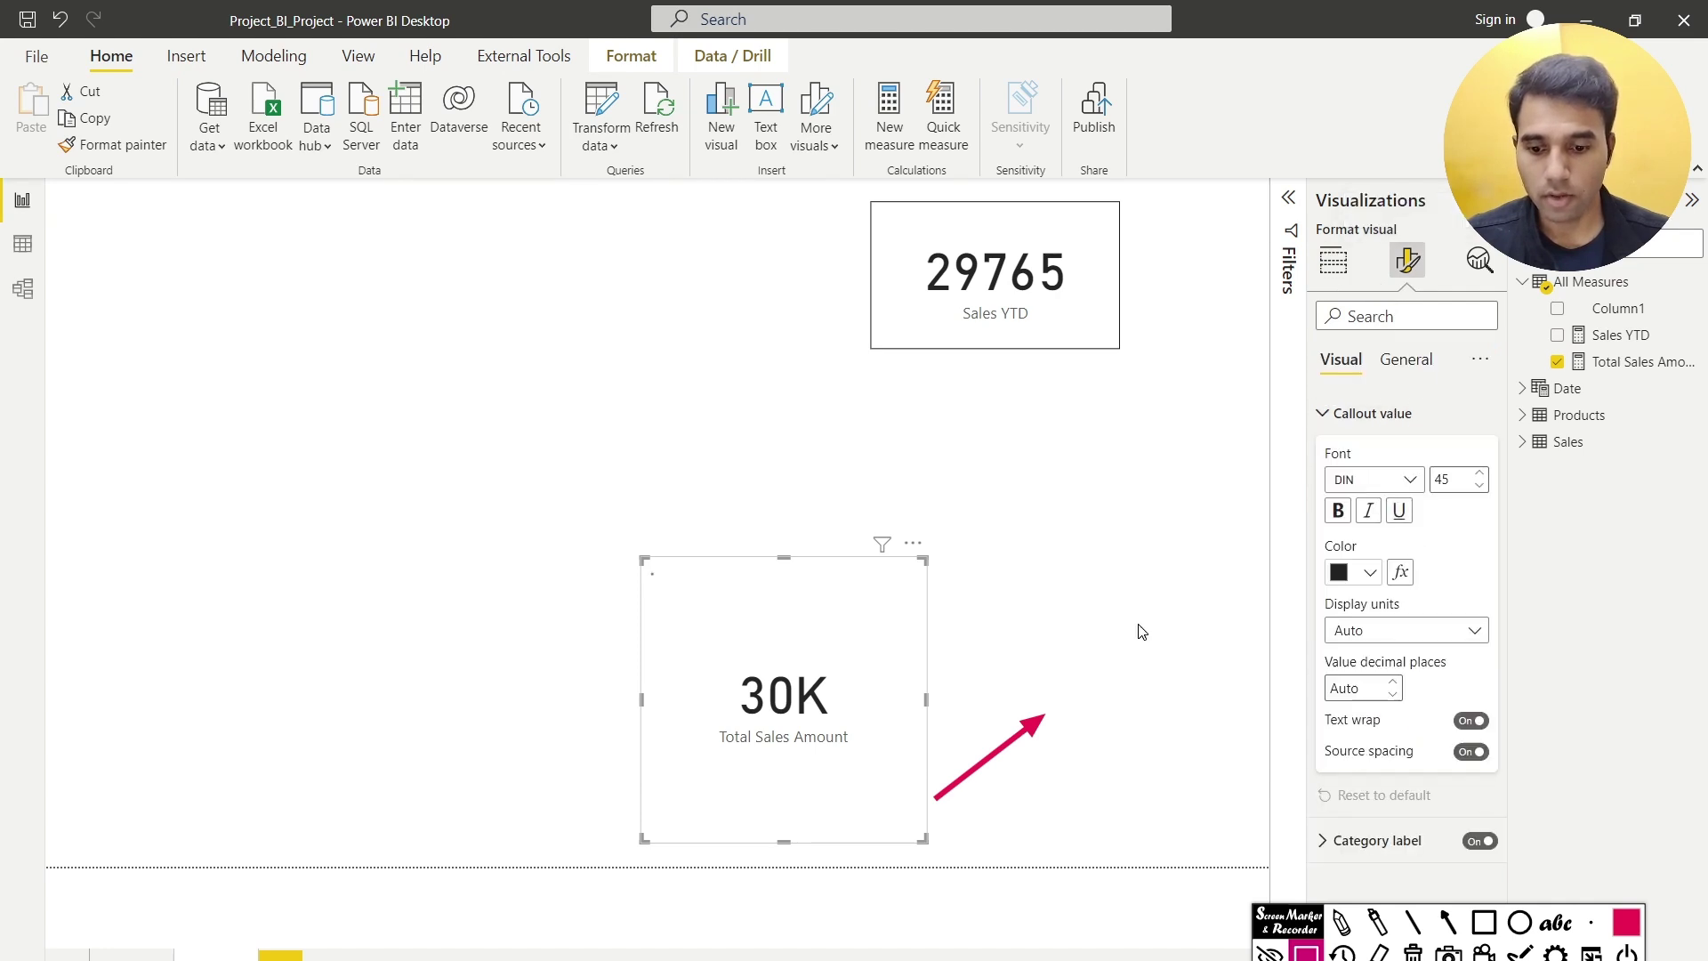
drag(801, 622, 777, 561)
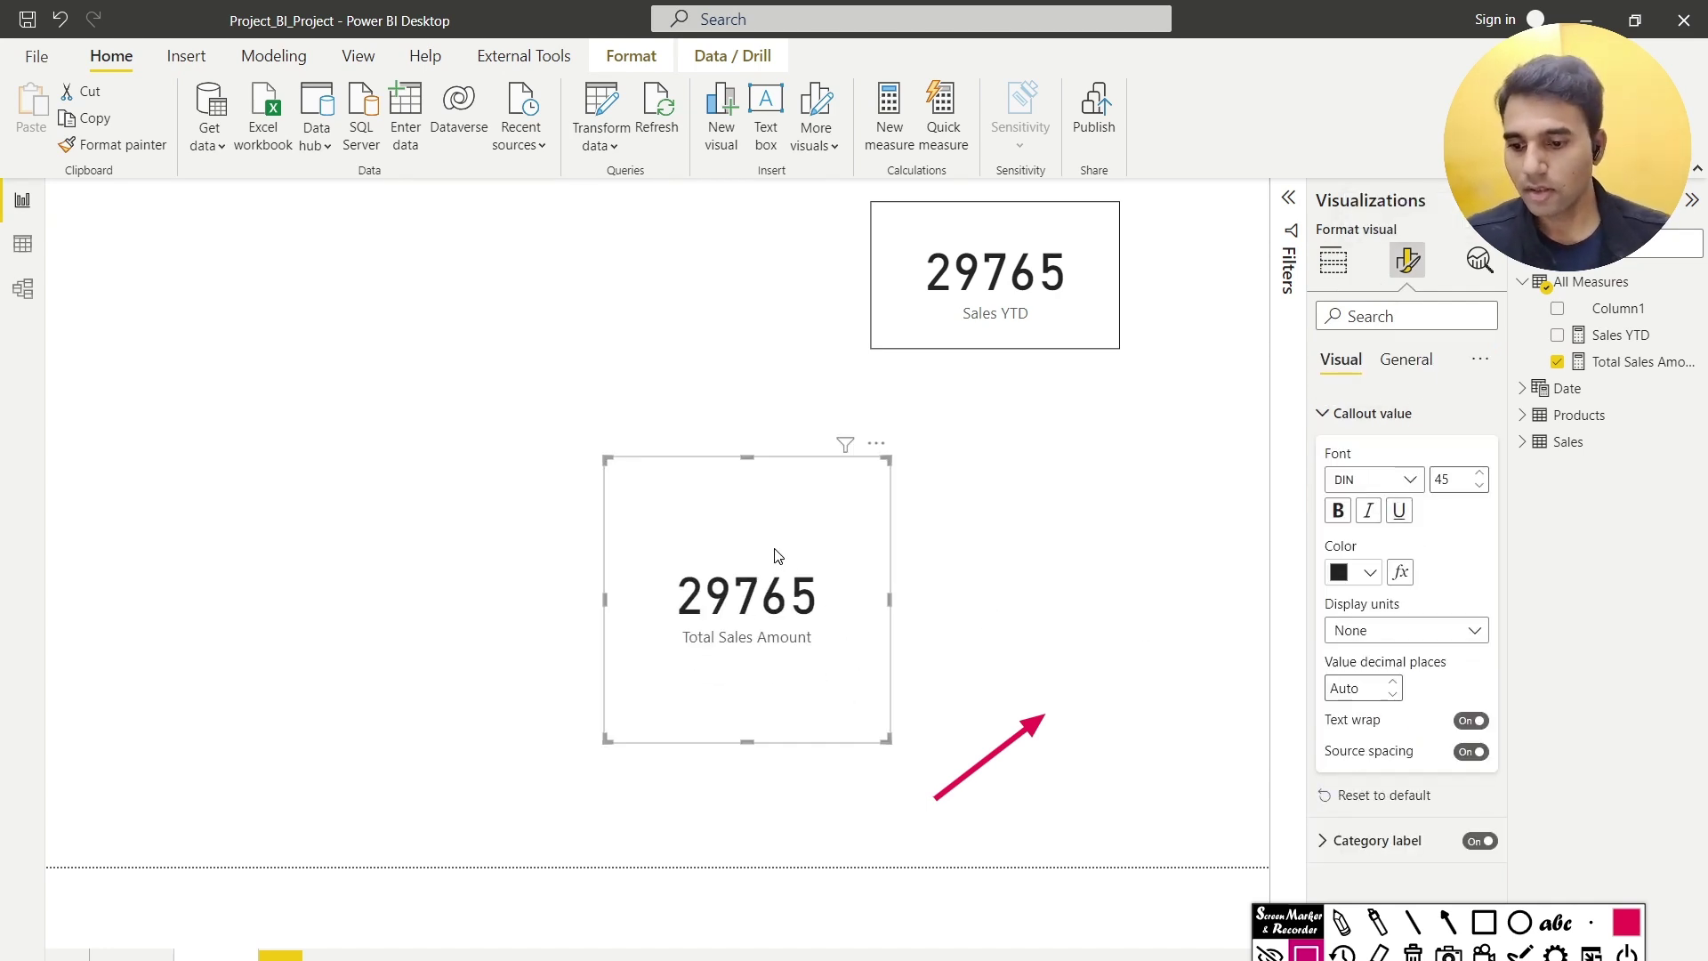
Delete the Total Sales Amount card from the page and its measure from the All Measures table
key(Delete)
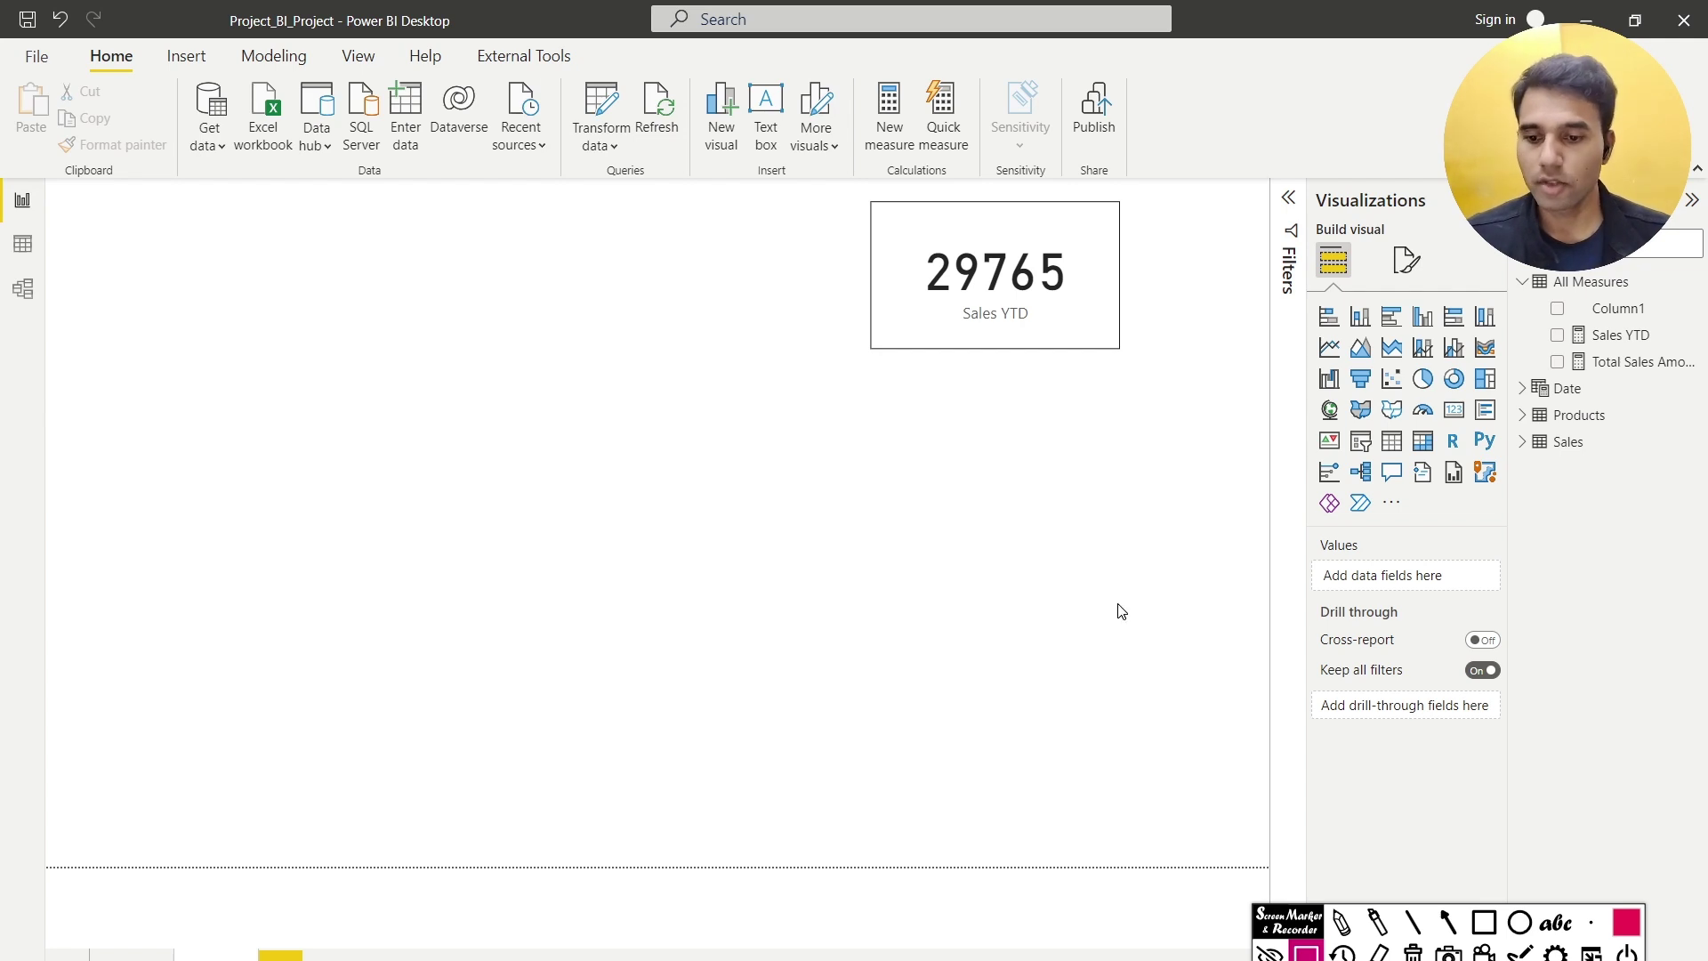
click(1622, 365)
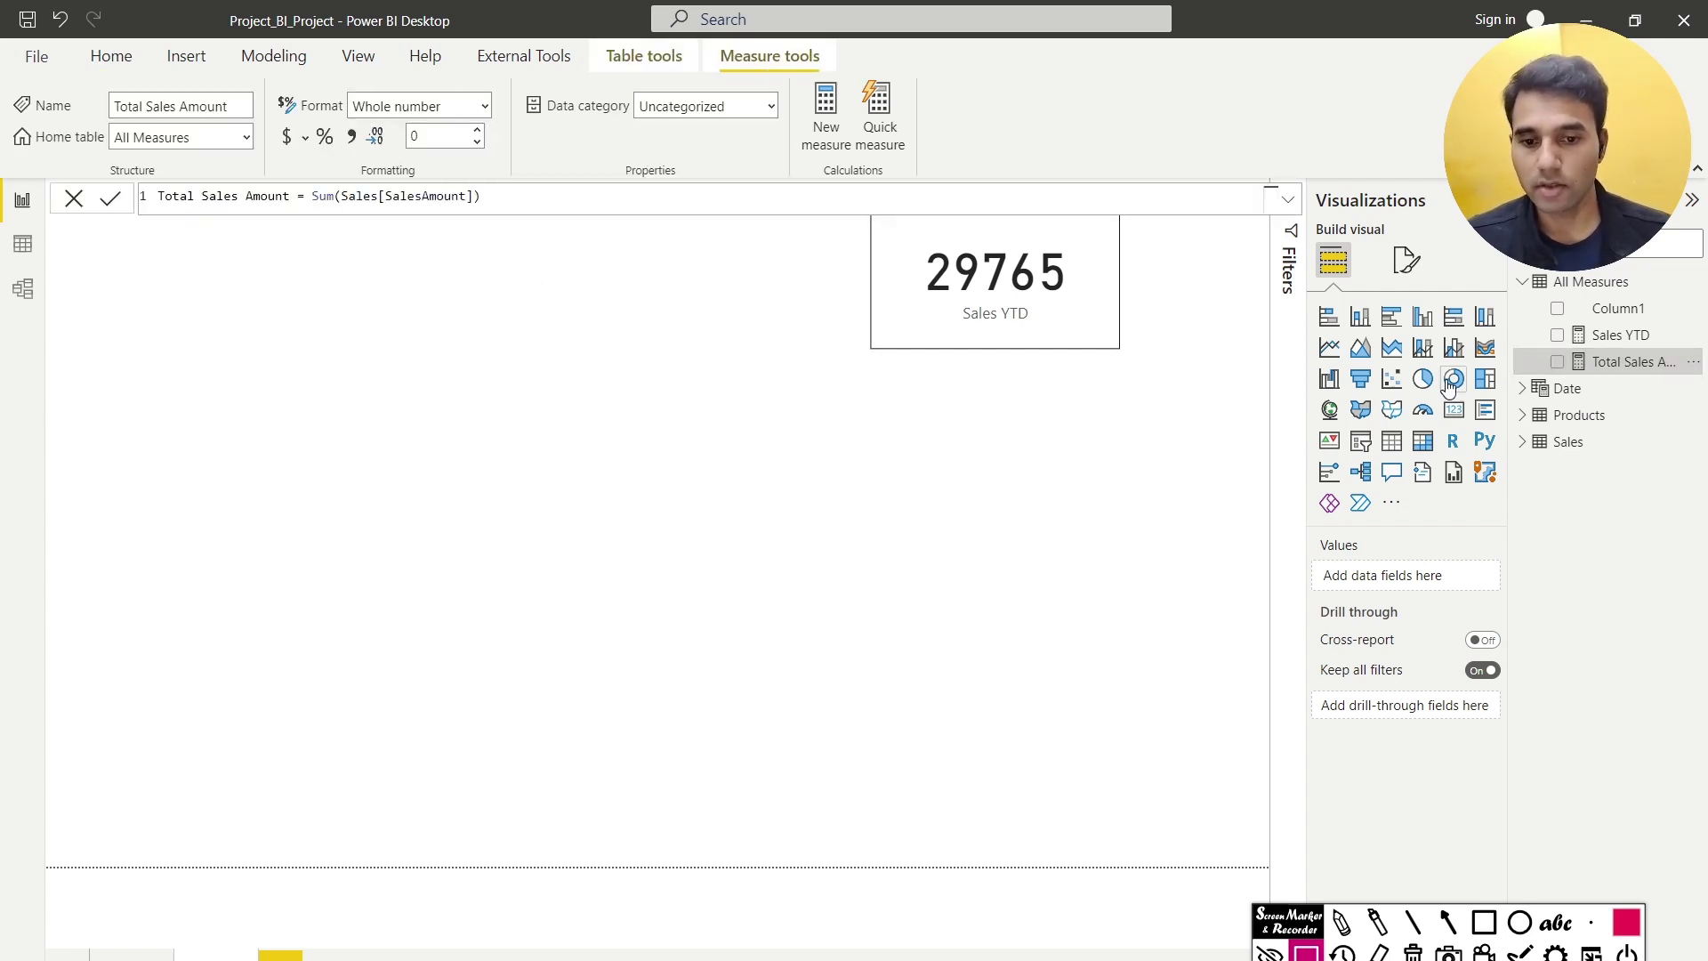
click(1606, 336)
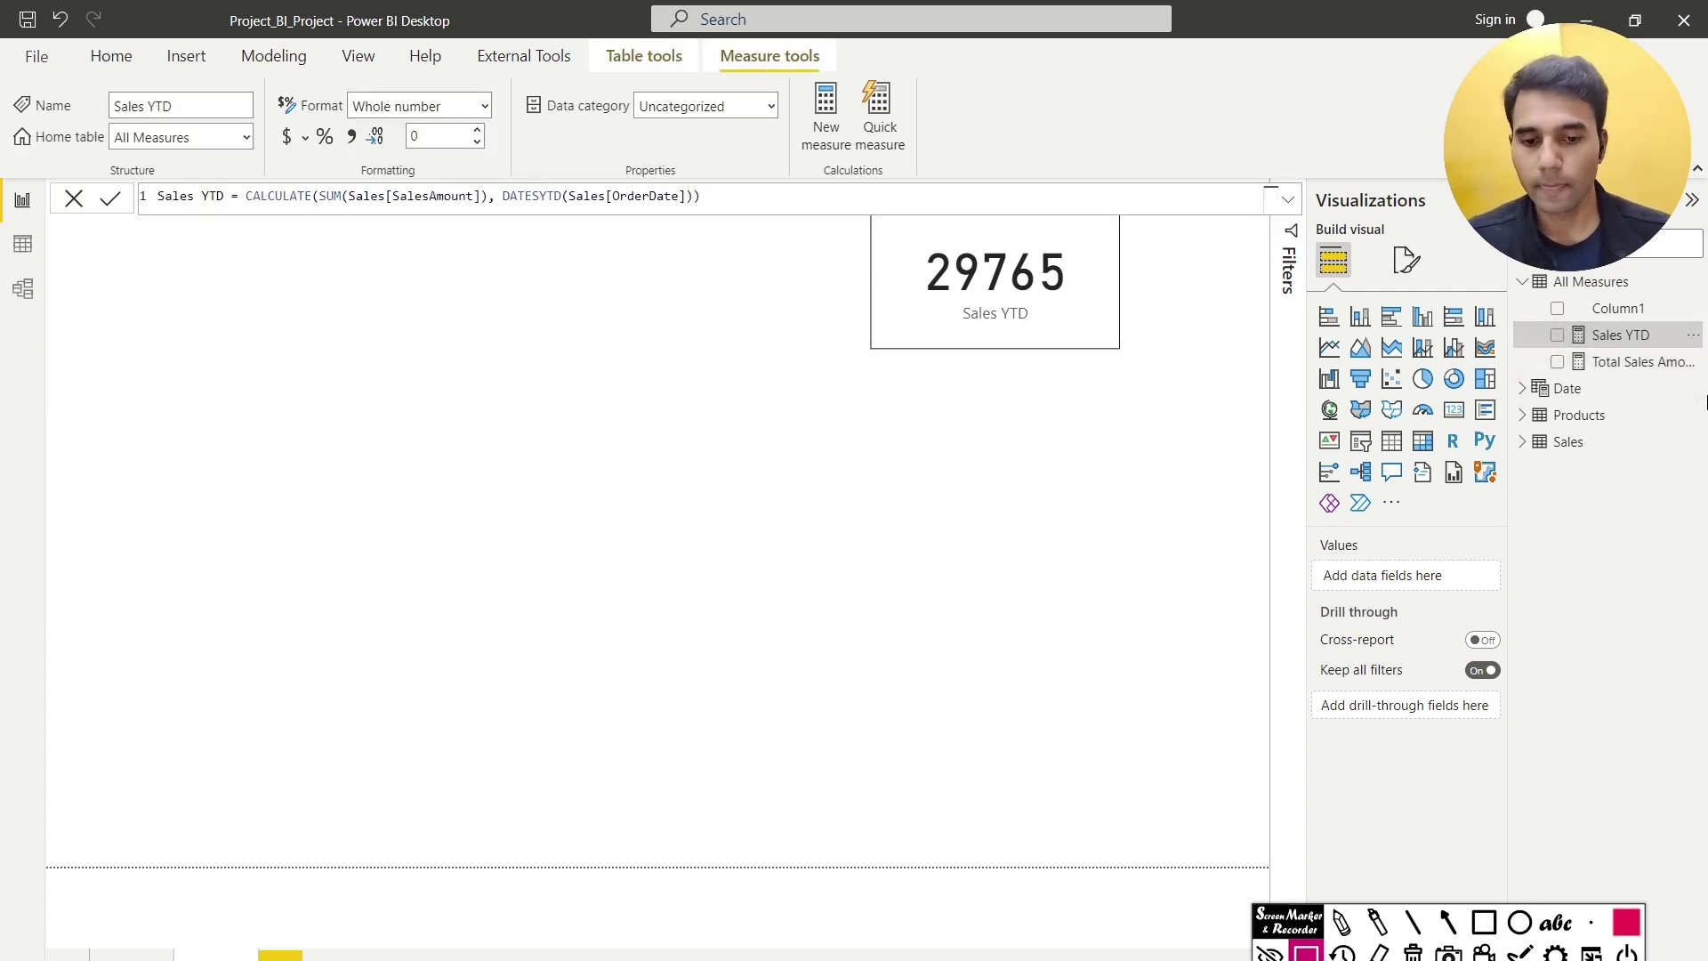
right_click(1689, 364)
click(1579, 512)
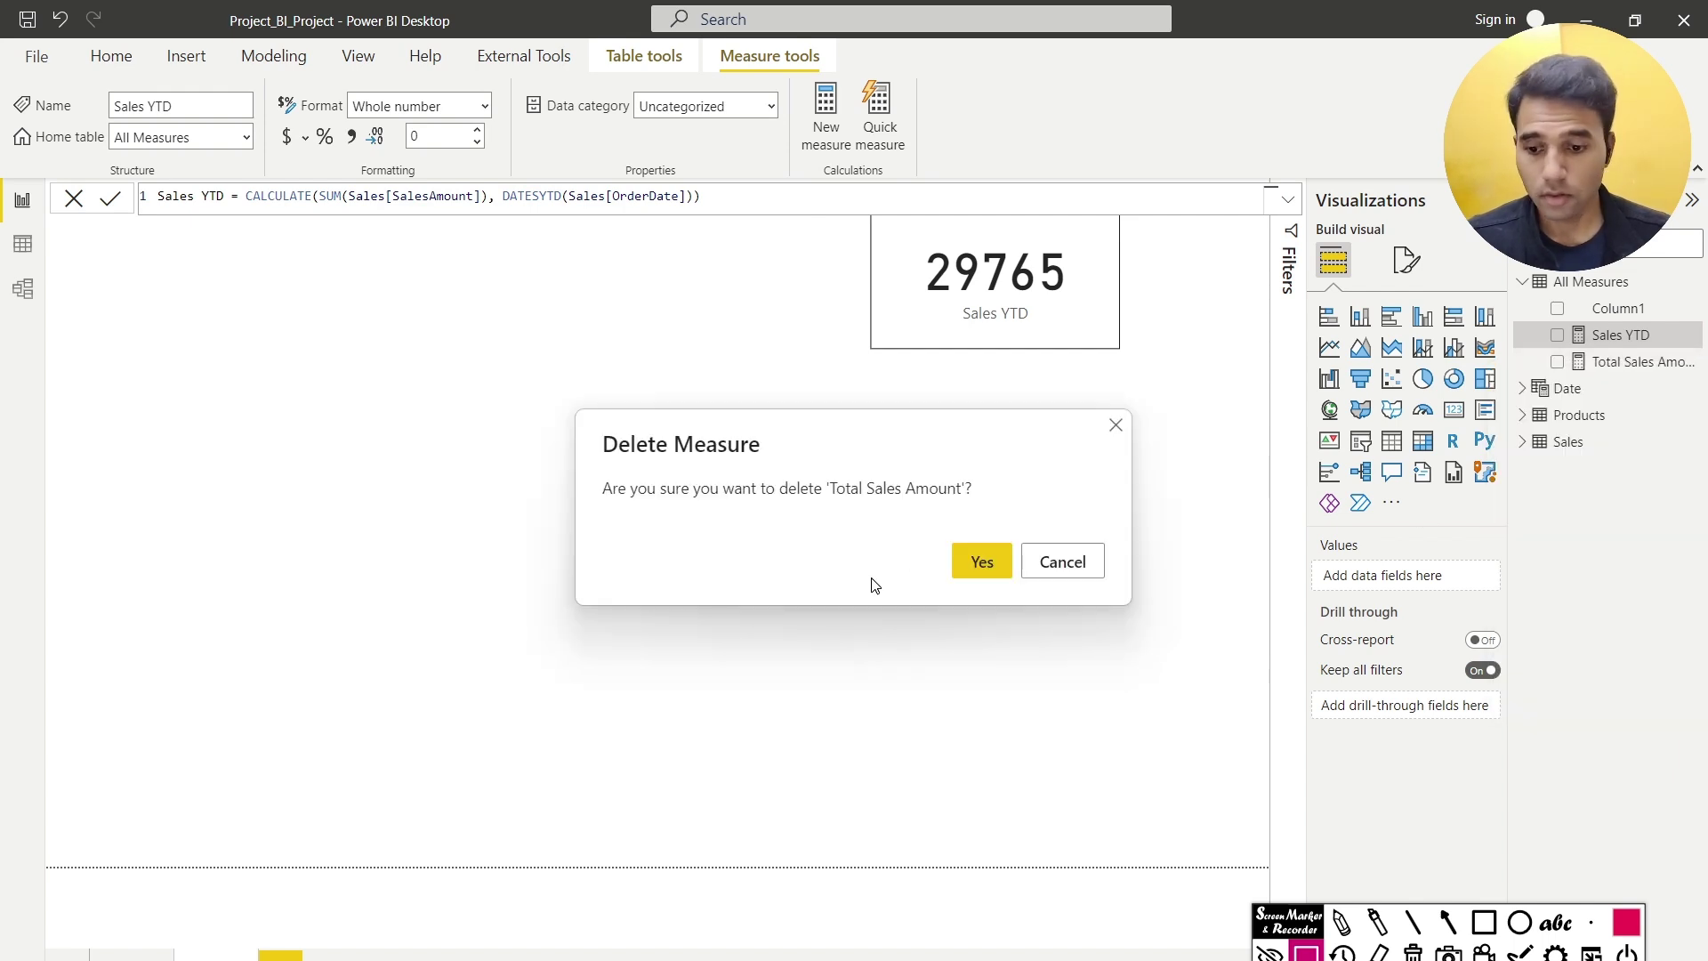
click(983, 561)
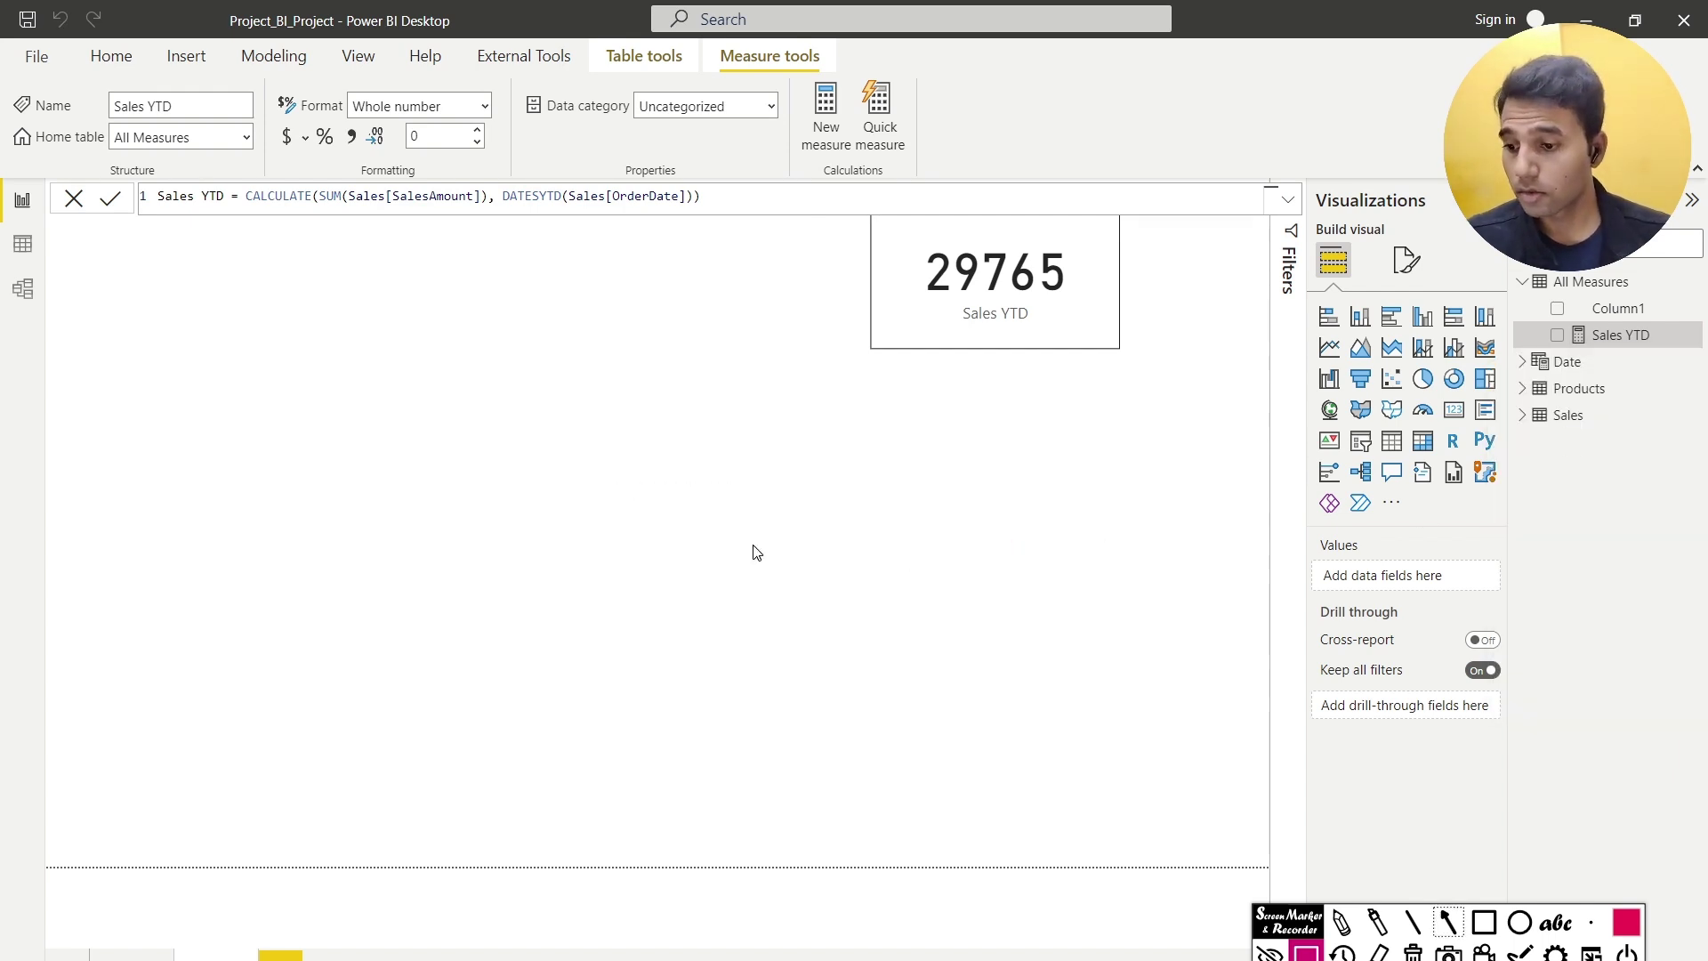
Switch to the Business Problems slide to review the task list, and return to the Power BI report
key(alt+Tab)
key(alt+Tab)
key(alt+Tab)
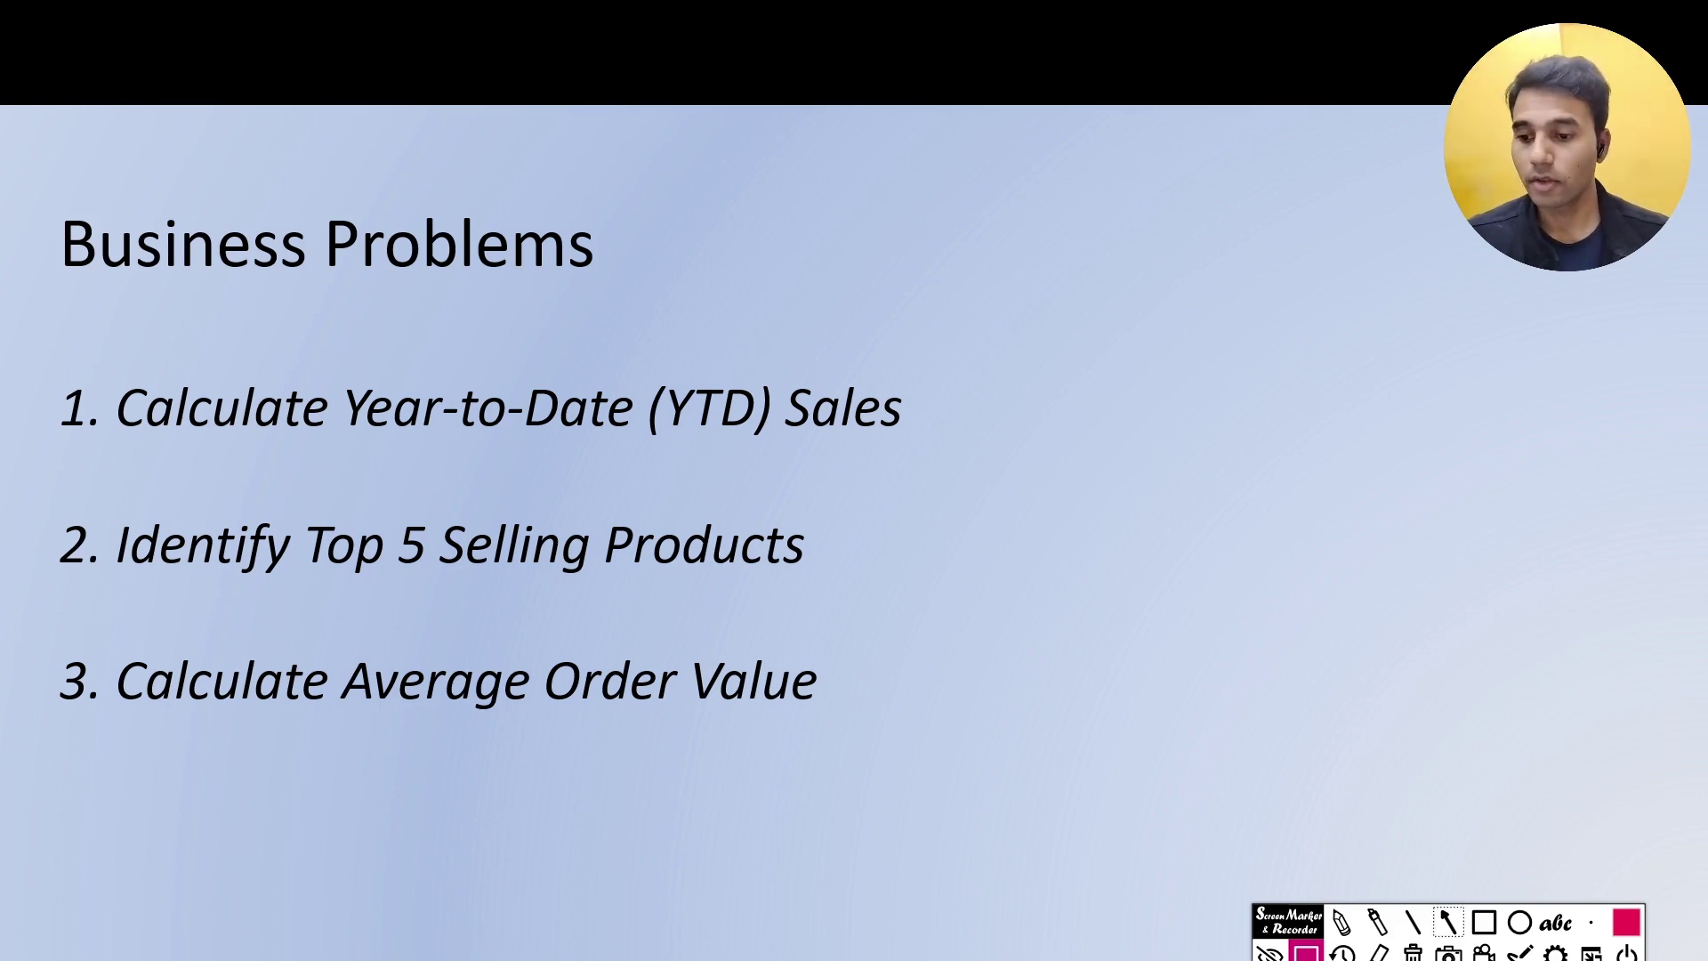
key(alt+Tab)
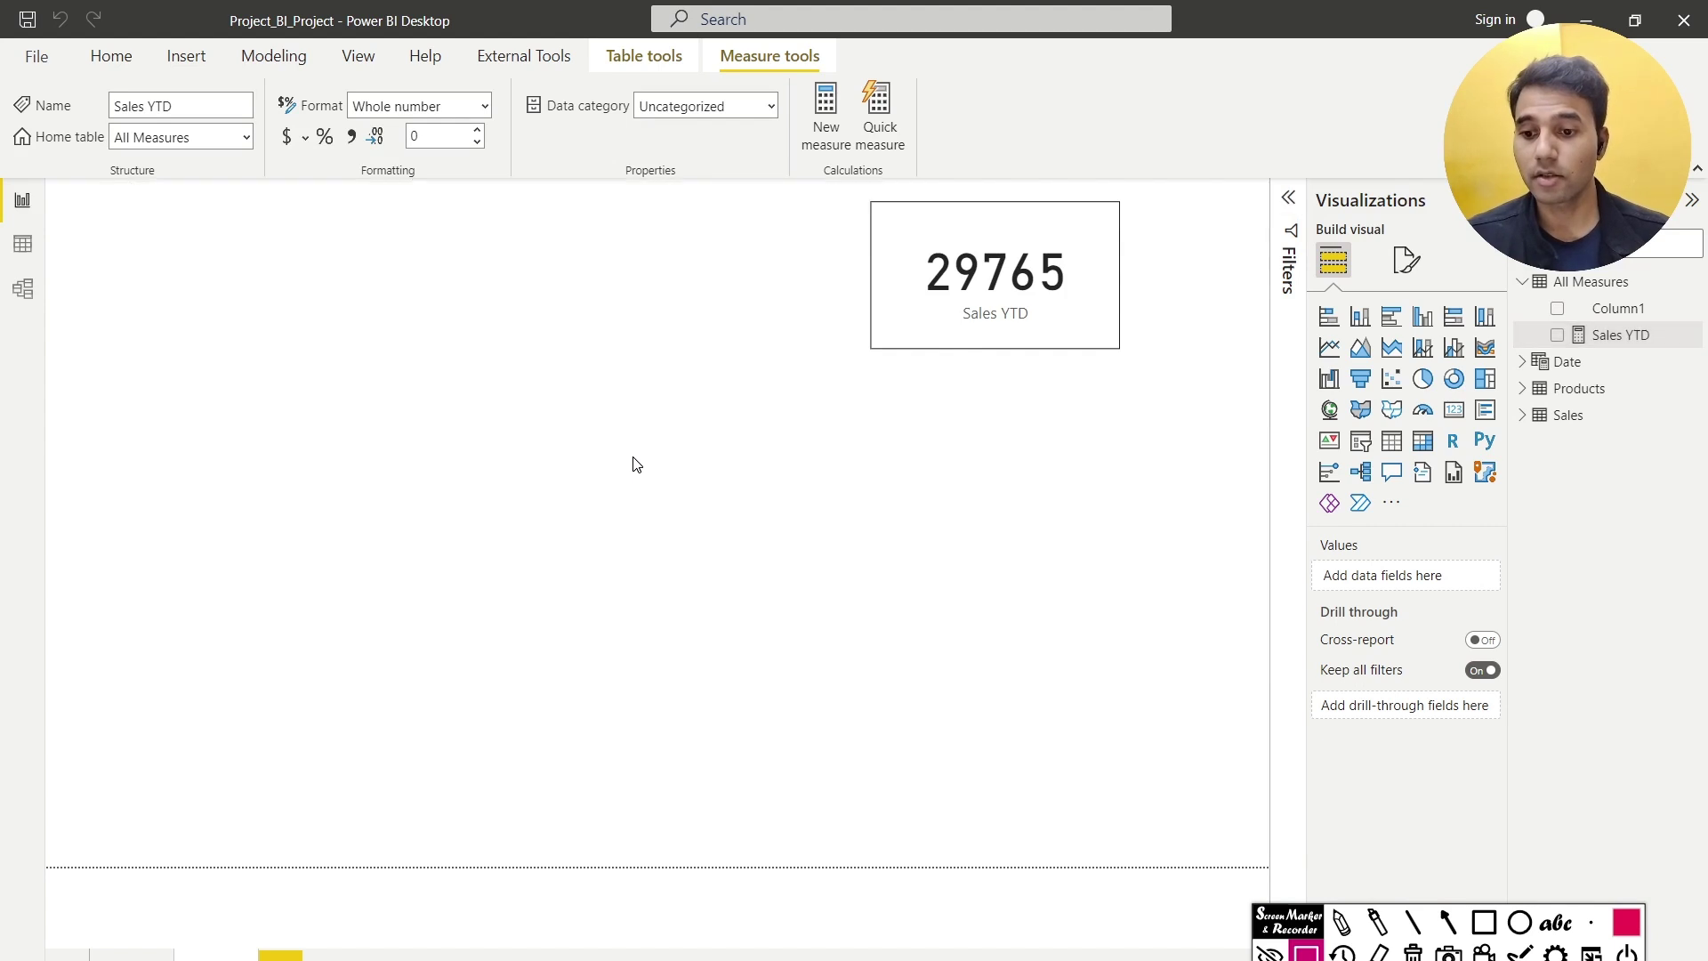
click(726, 435)
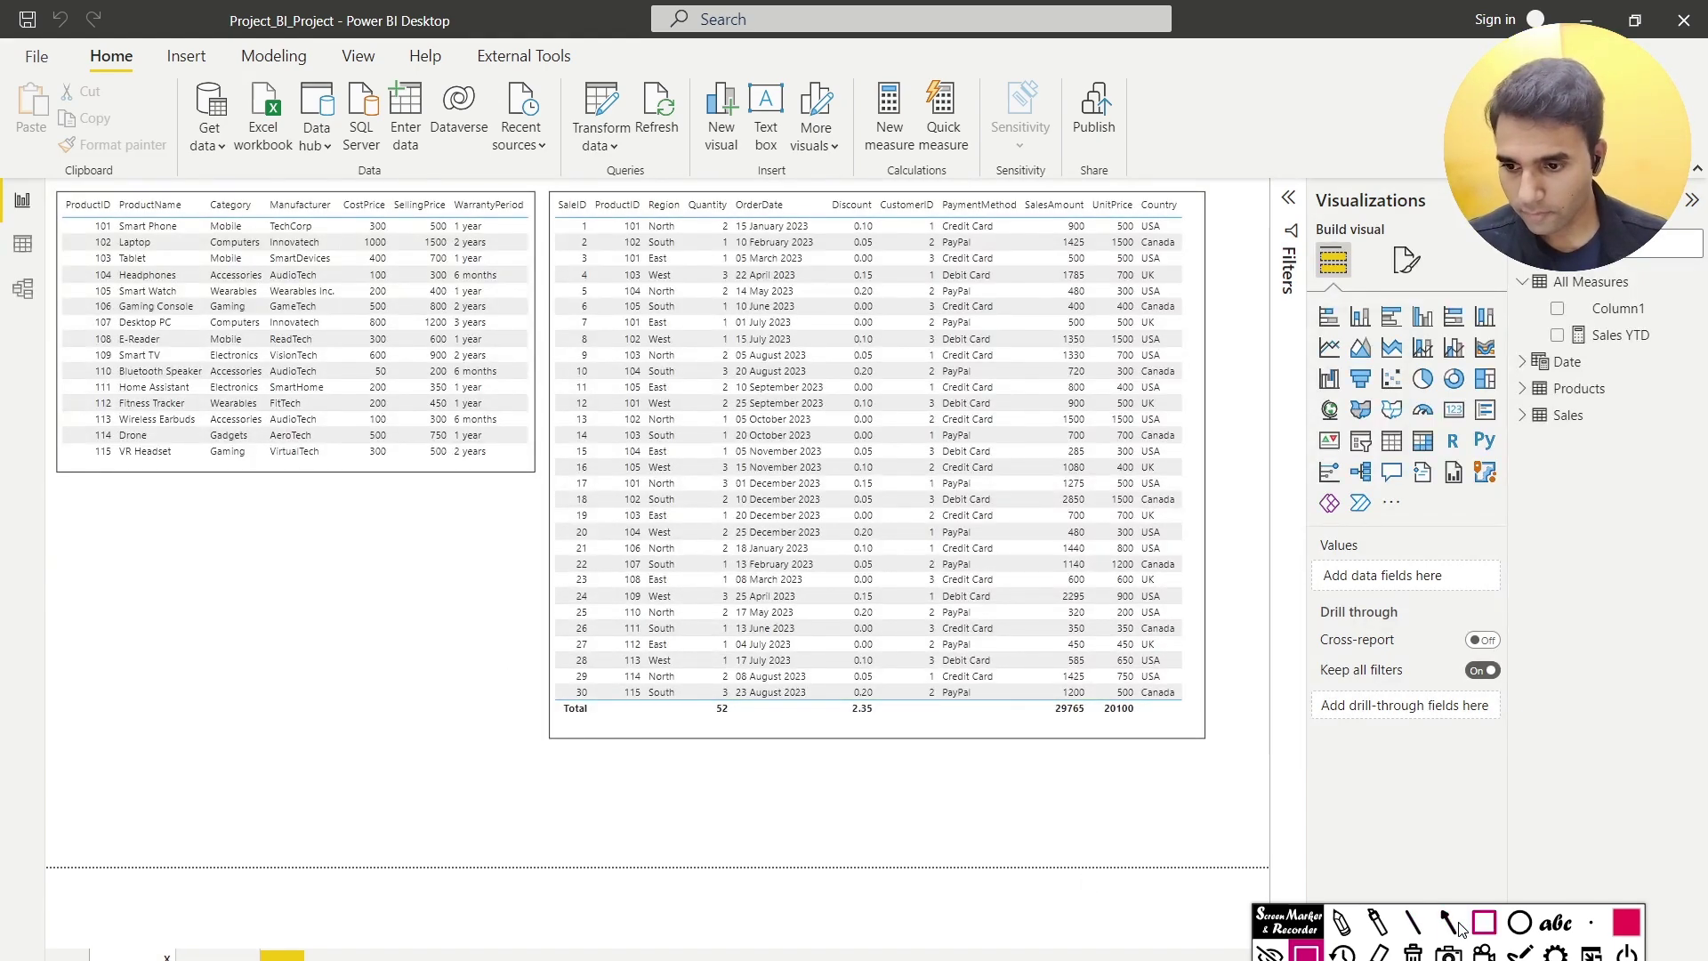
Point arrows at ProductID entries in the products table and at SaleID and ProductID in the sales table, and clear the marks
click(1448, 923)
drag(55, 303, 98, 229)
drag(52, 365, 96, 272)
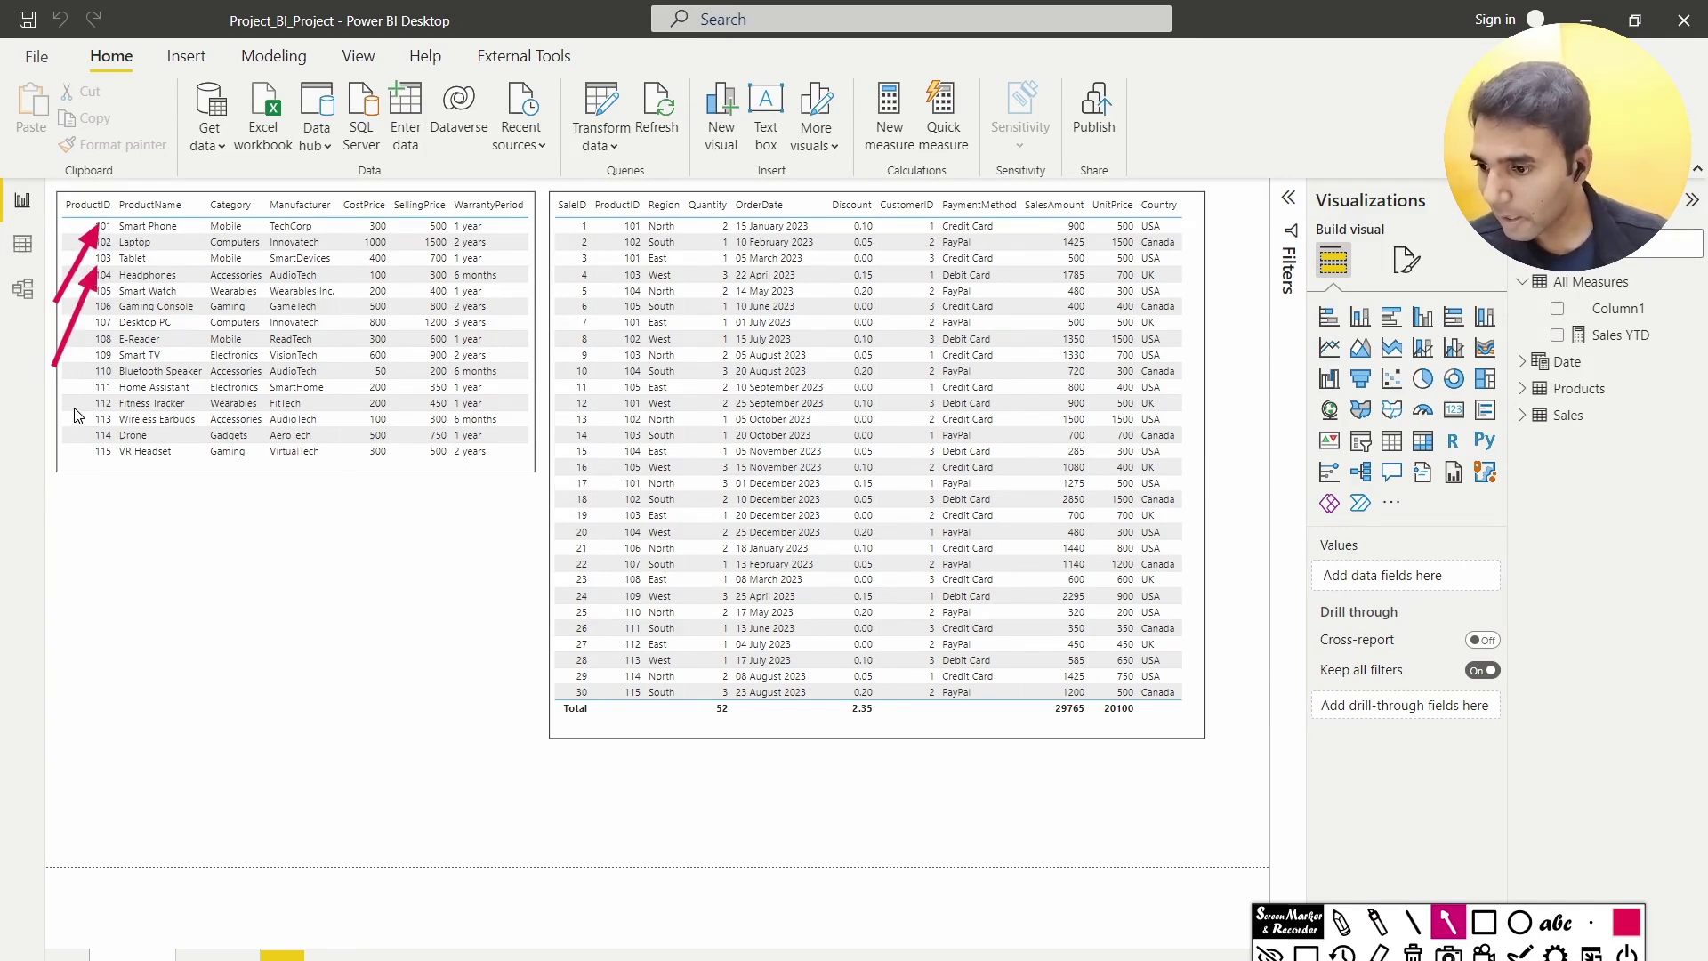
drag(68, 418, 106, 326)
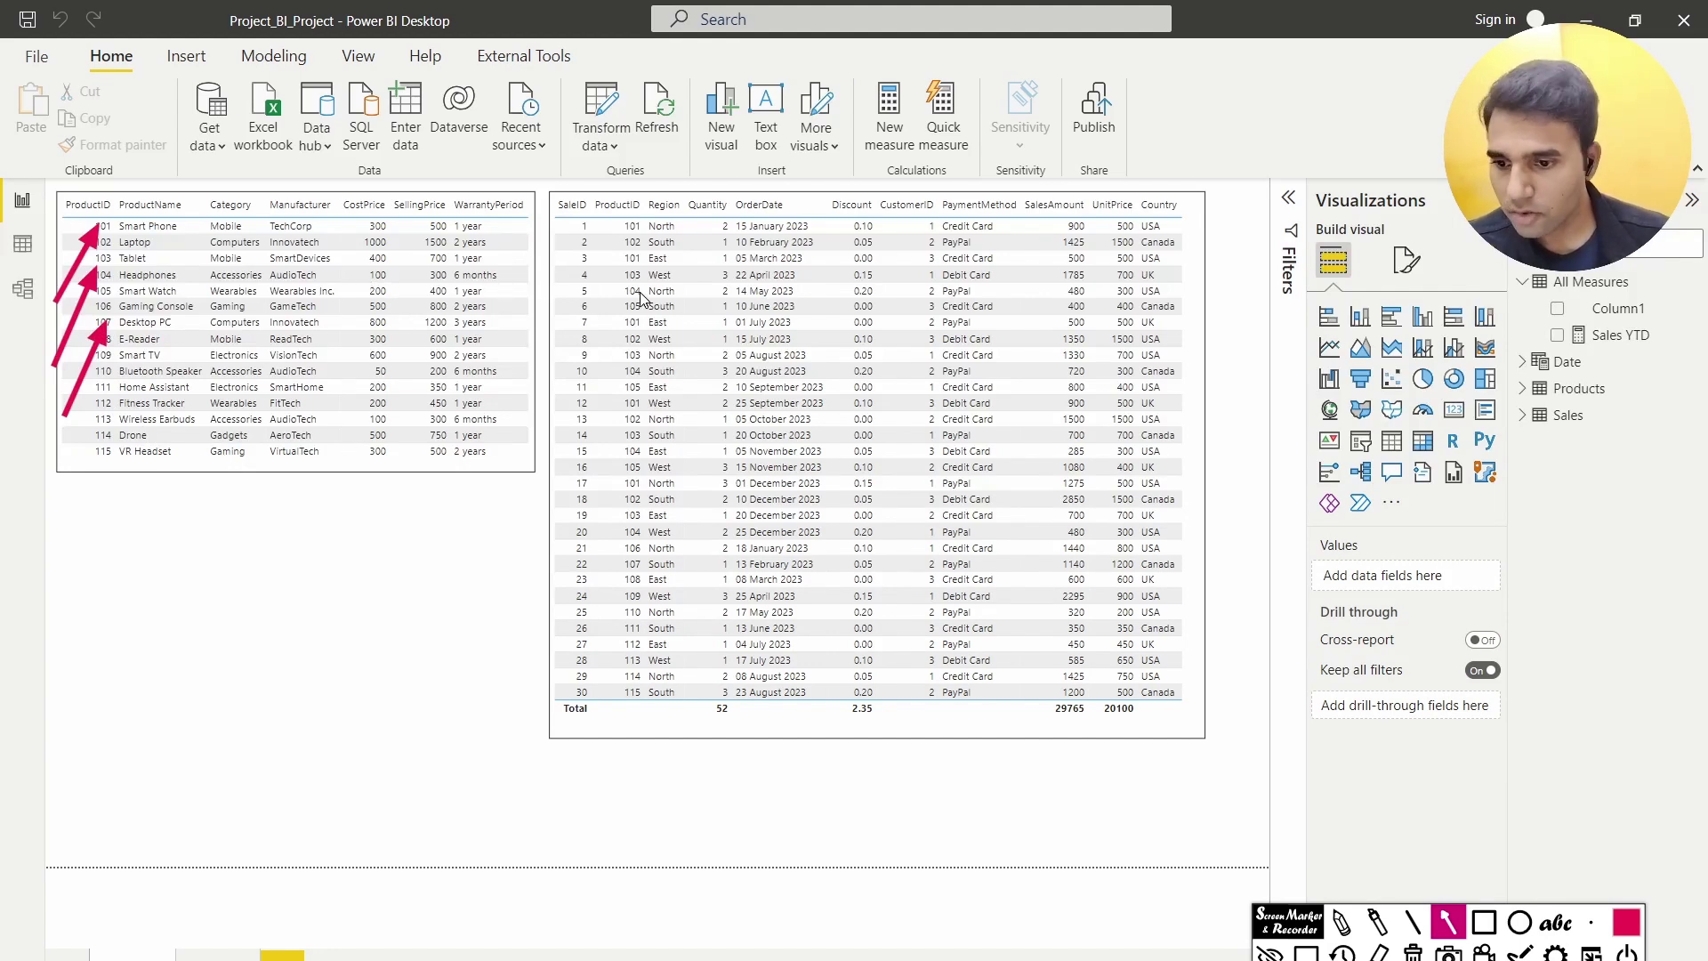
drag(464, 303, 566, 231)
drag(549, 322, 614, 245)
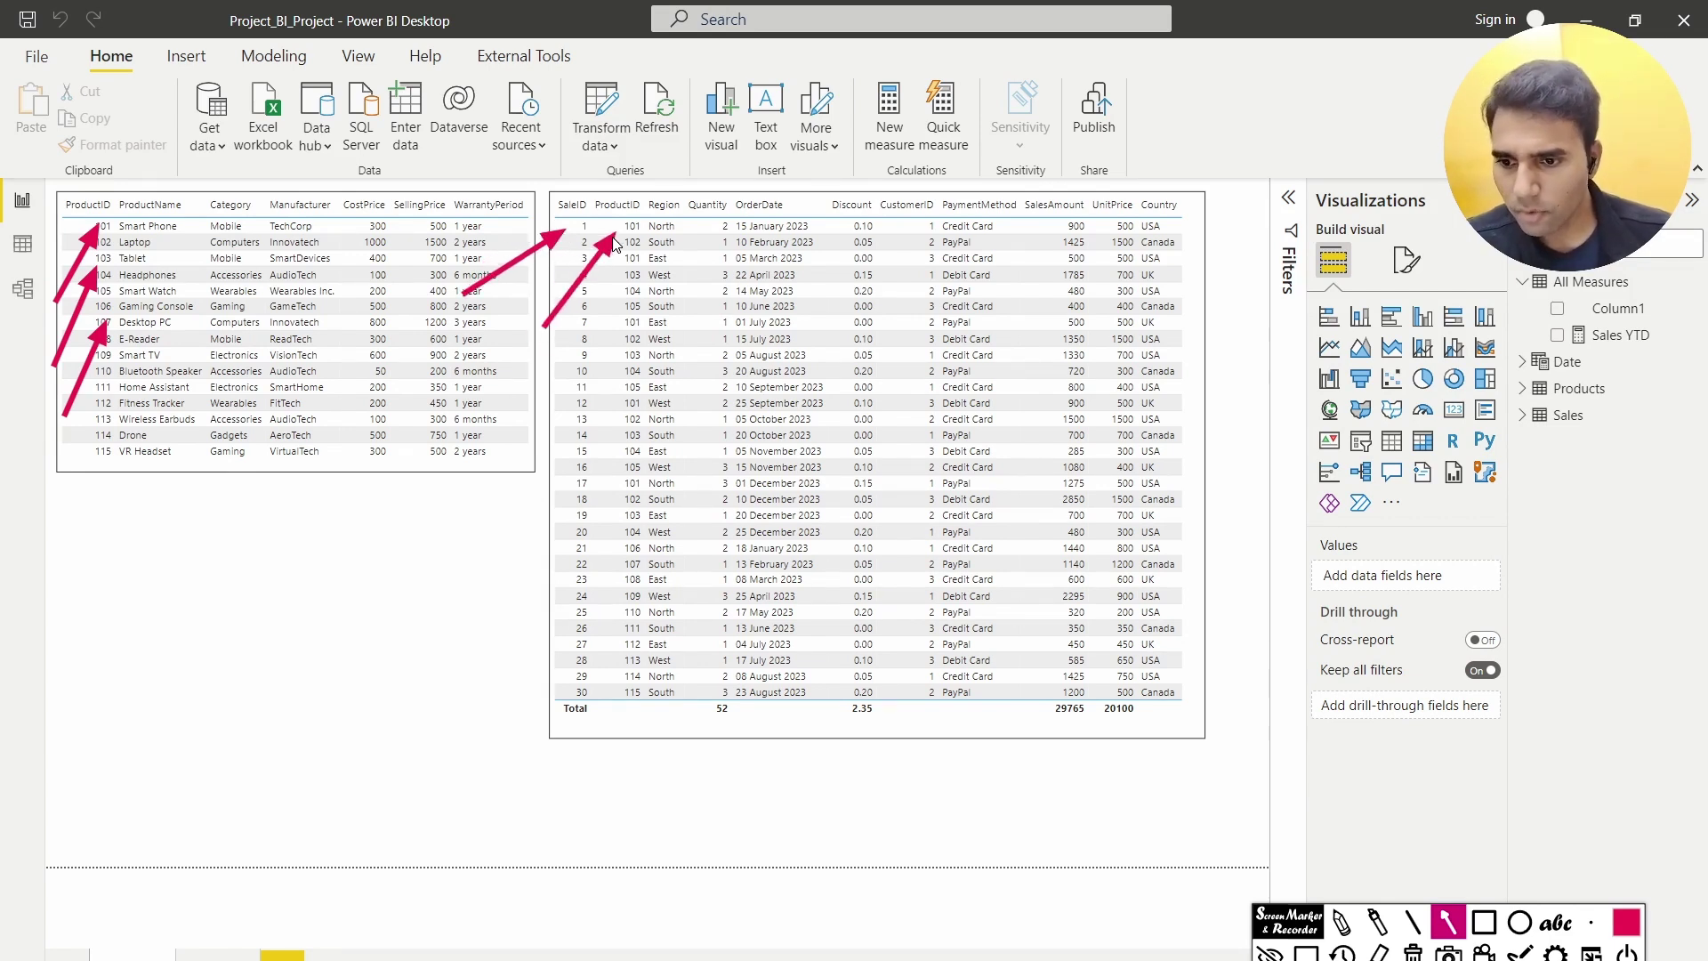
key(Escape)
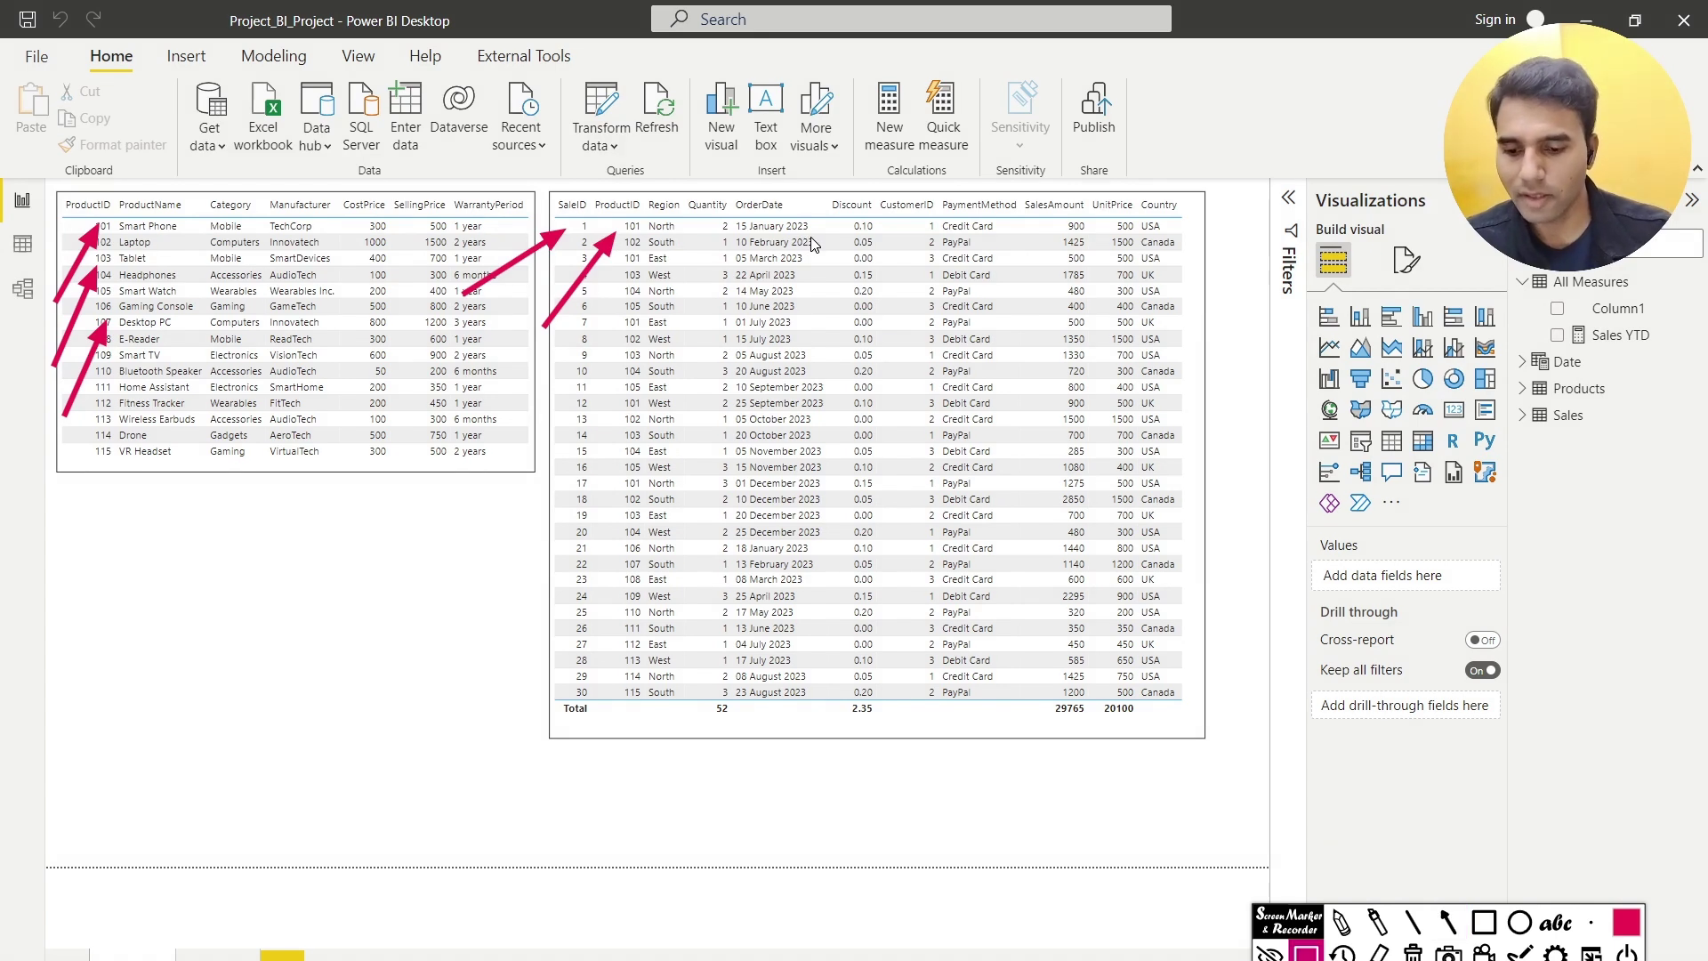
key(Delete)
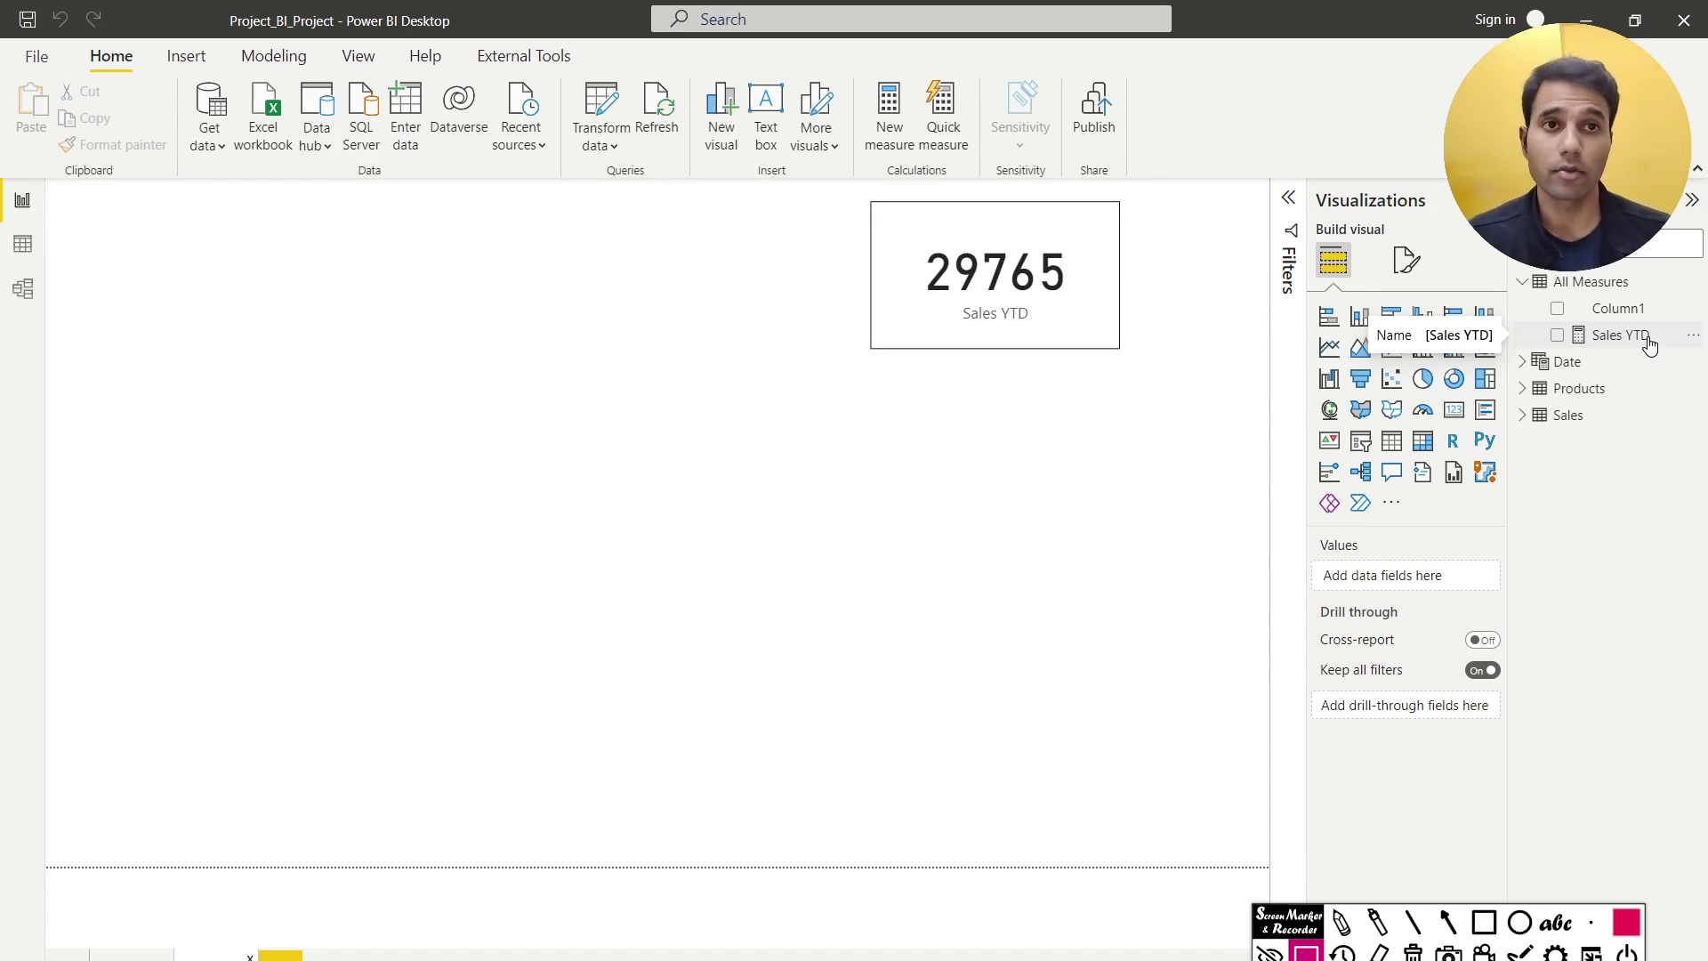
Create a new calculated table named Top5Products and leave blank lines after the equals sign for its DAX expression
click(249, 56)
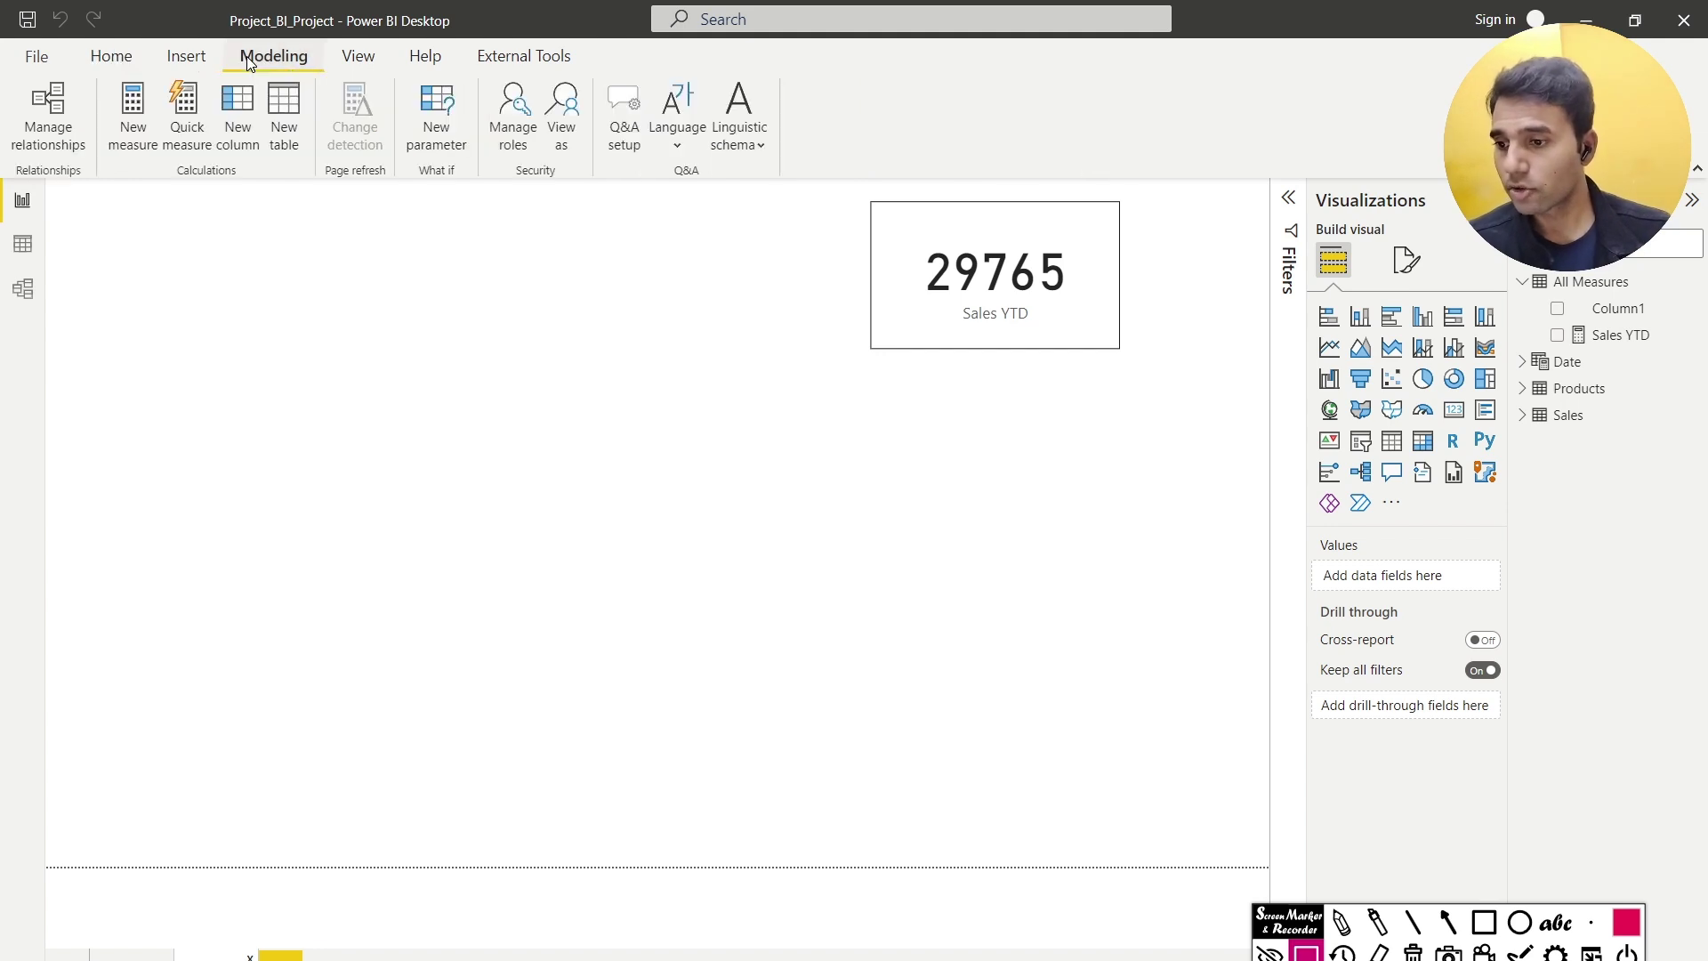
click(292, 115)
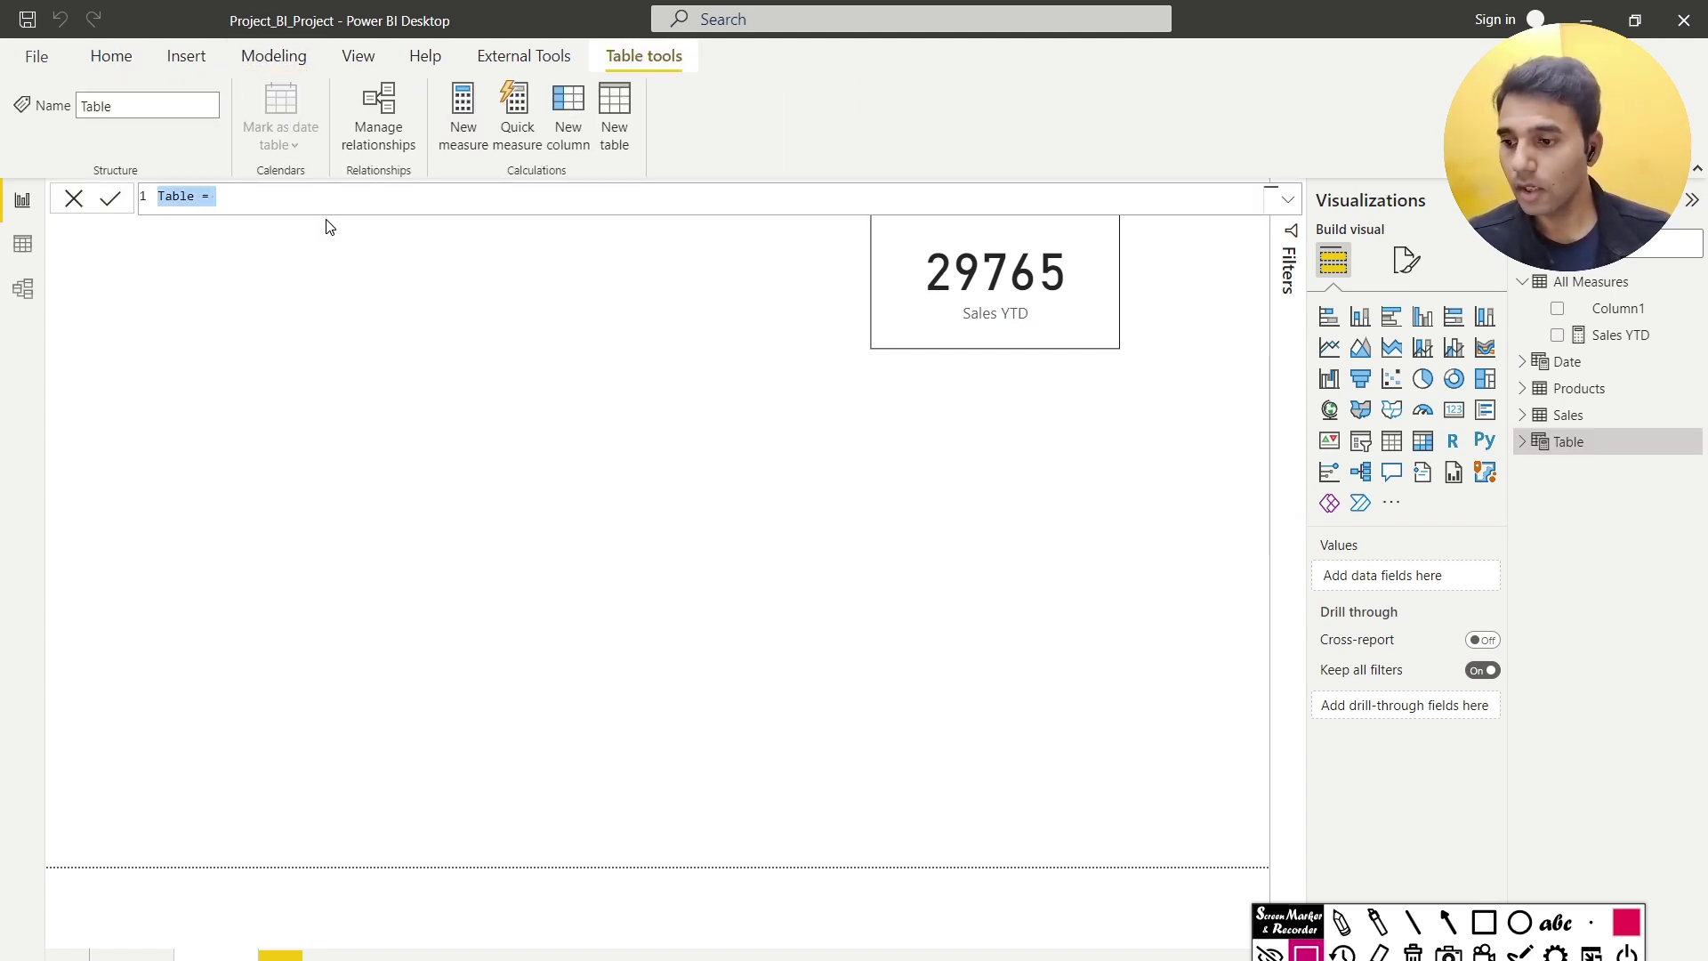
text(Top5)
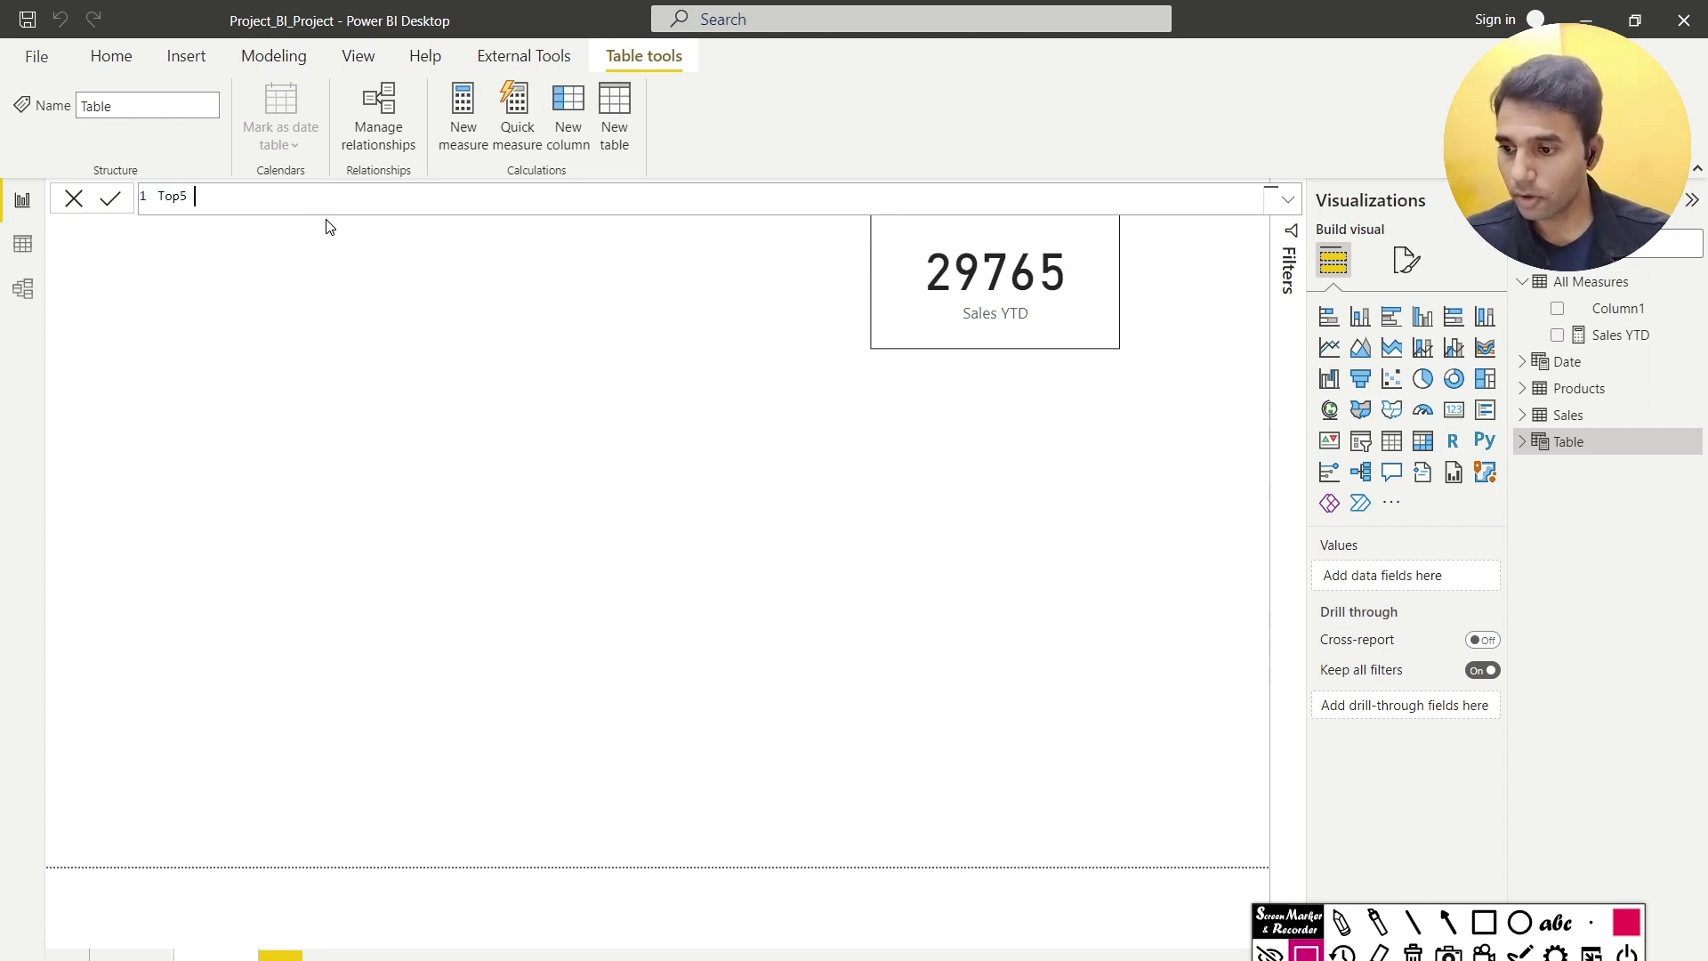
text(Pro)
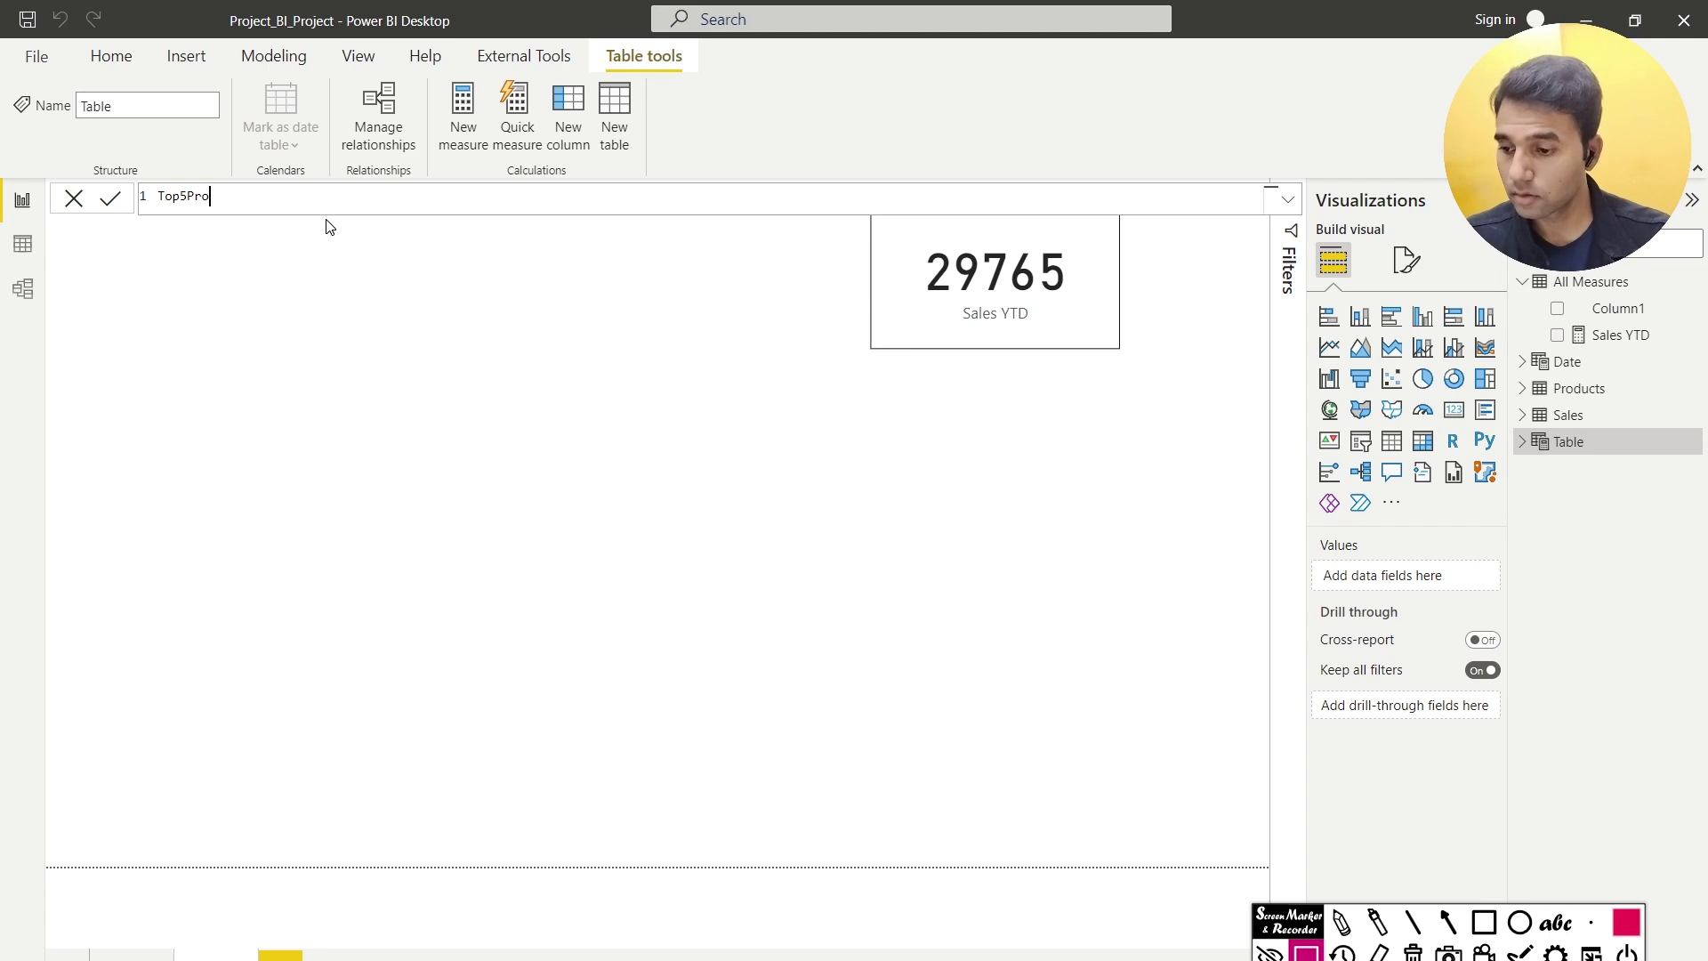
text(duct =s =)
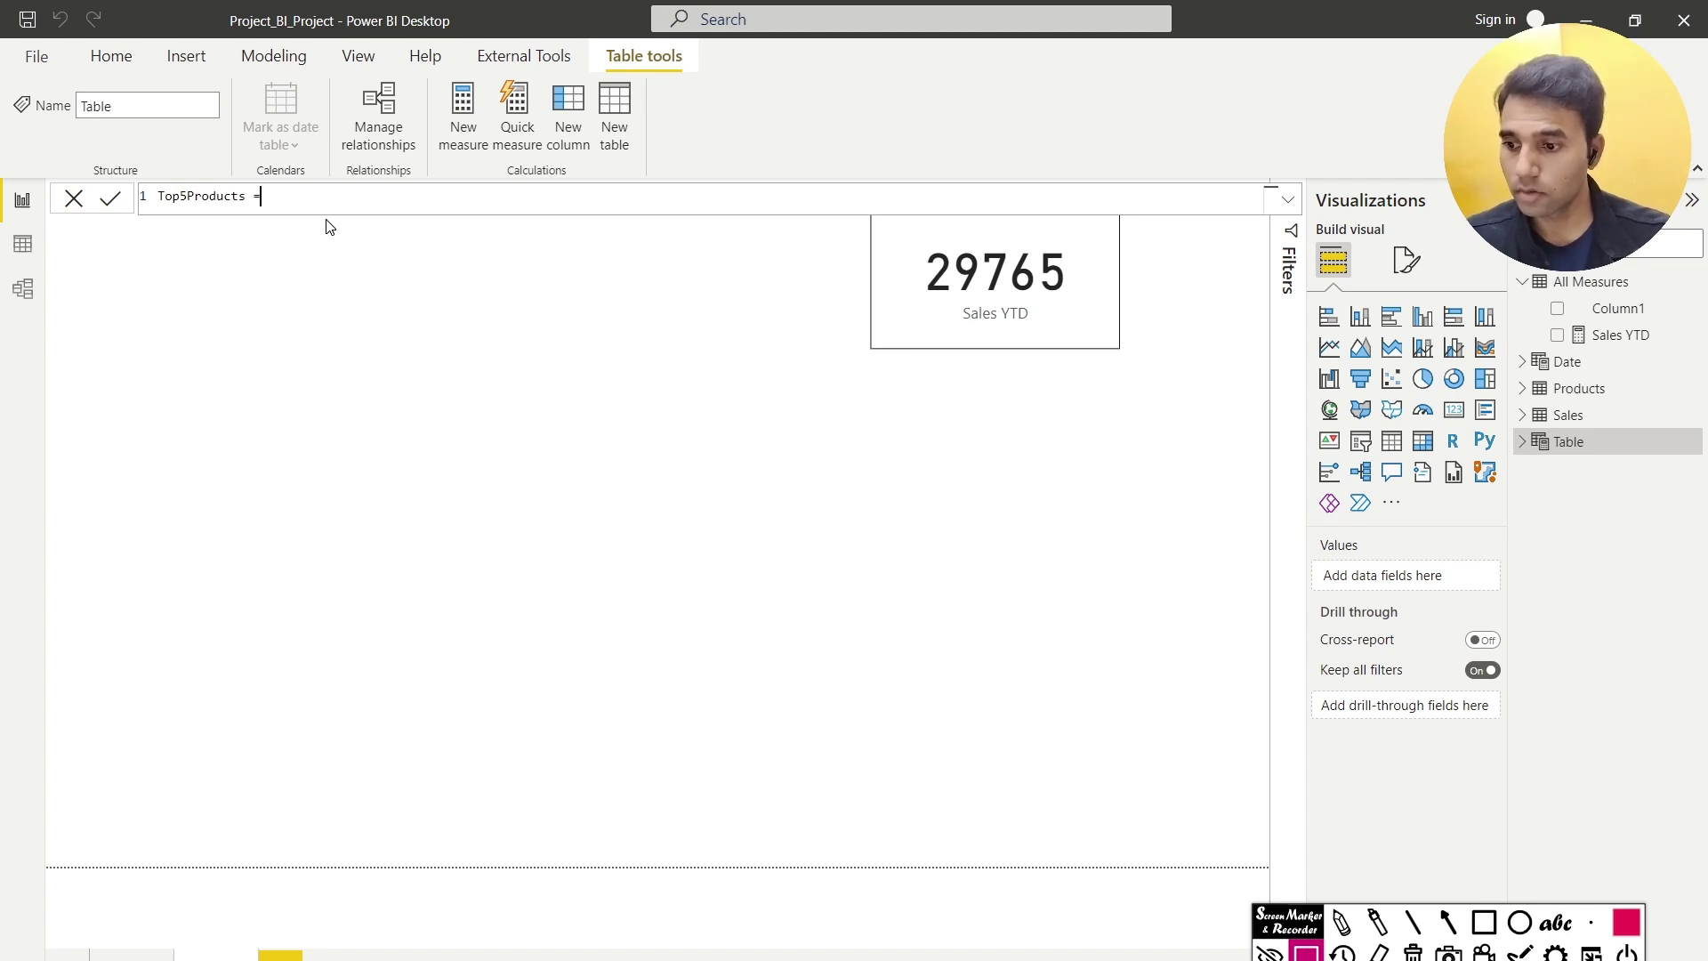
key(shift+Return)
key(shift+Return)
key(shift+Return)
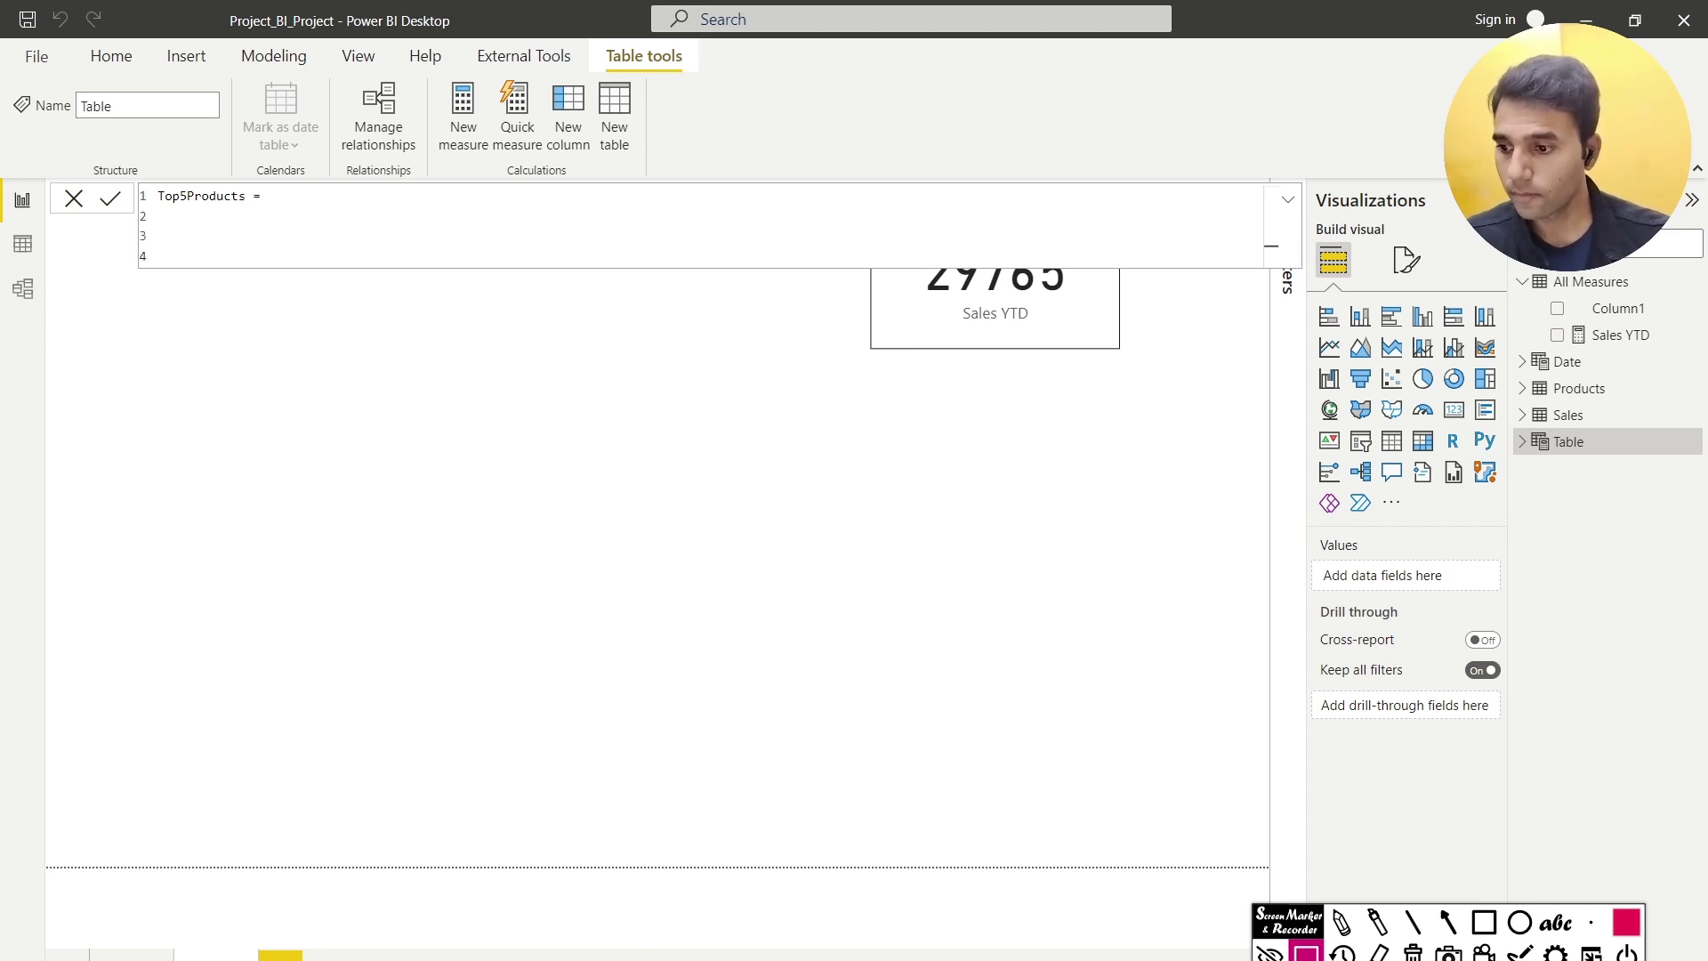
Begin the Top5Products expression with a SUMMARIZE function that uses the Sales table as its first argument
text(SUMX)
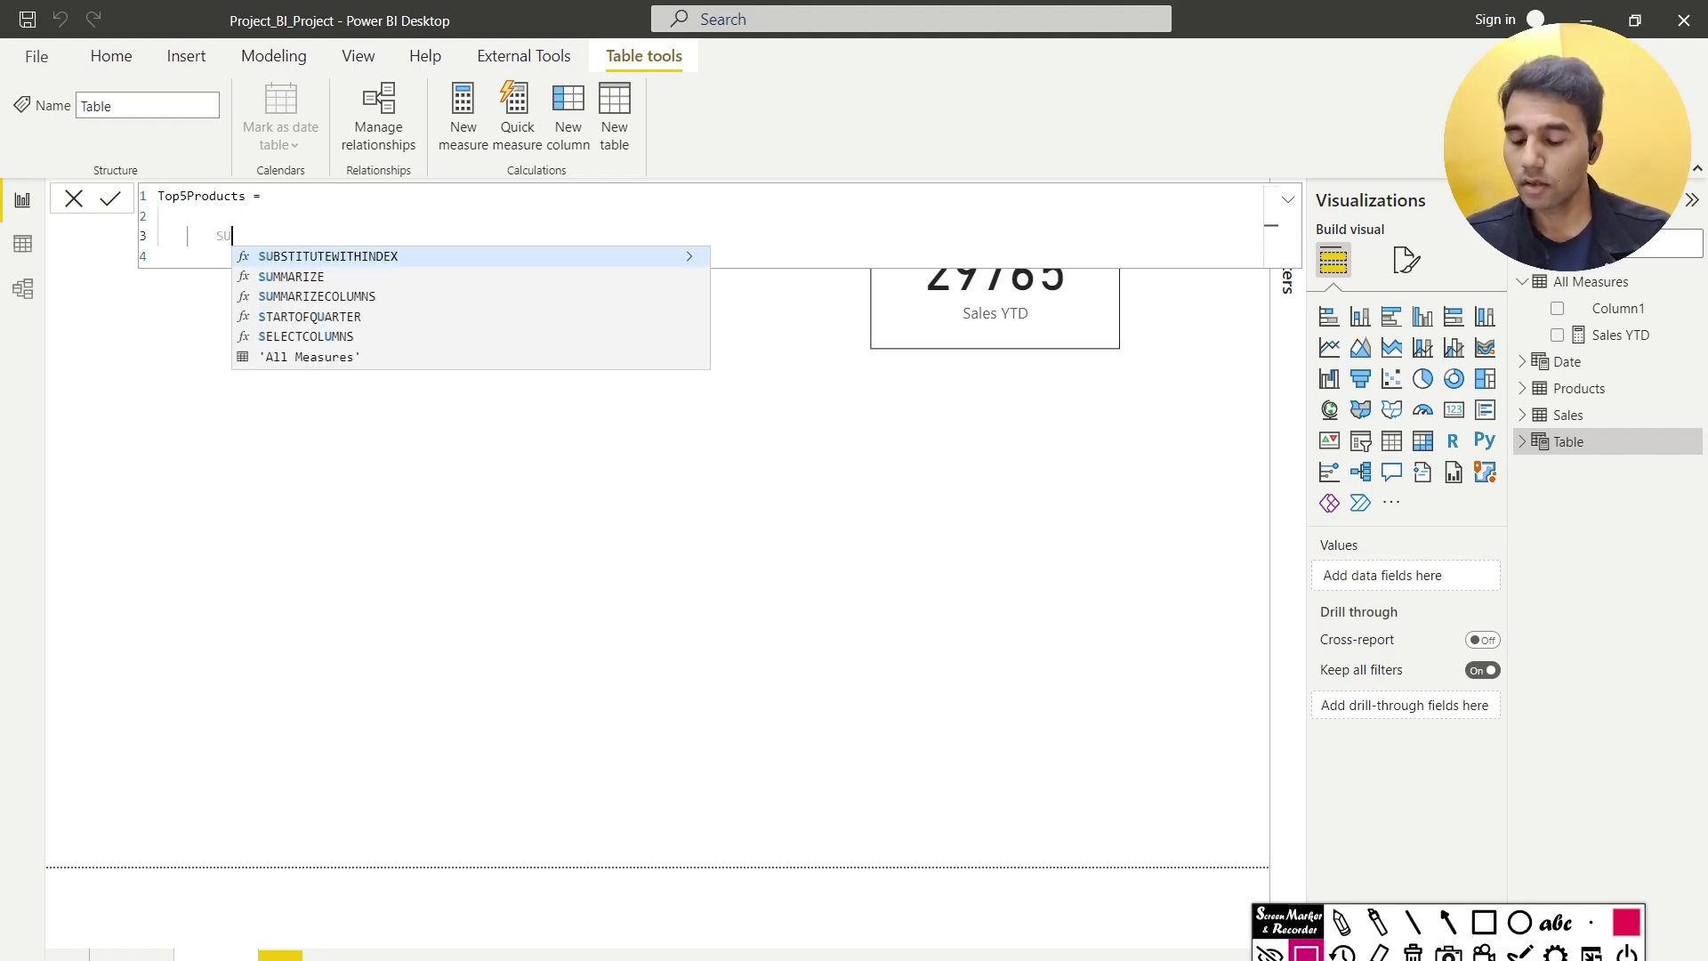
key(BackSpace)
text(MM)
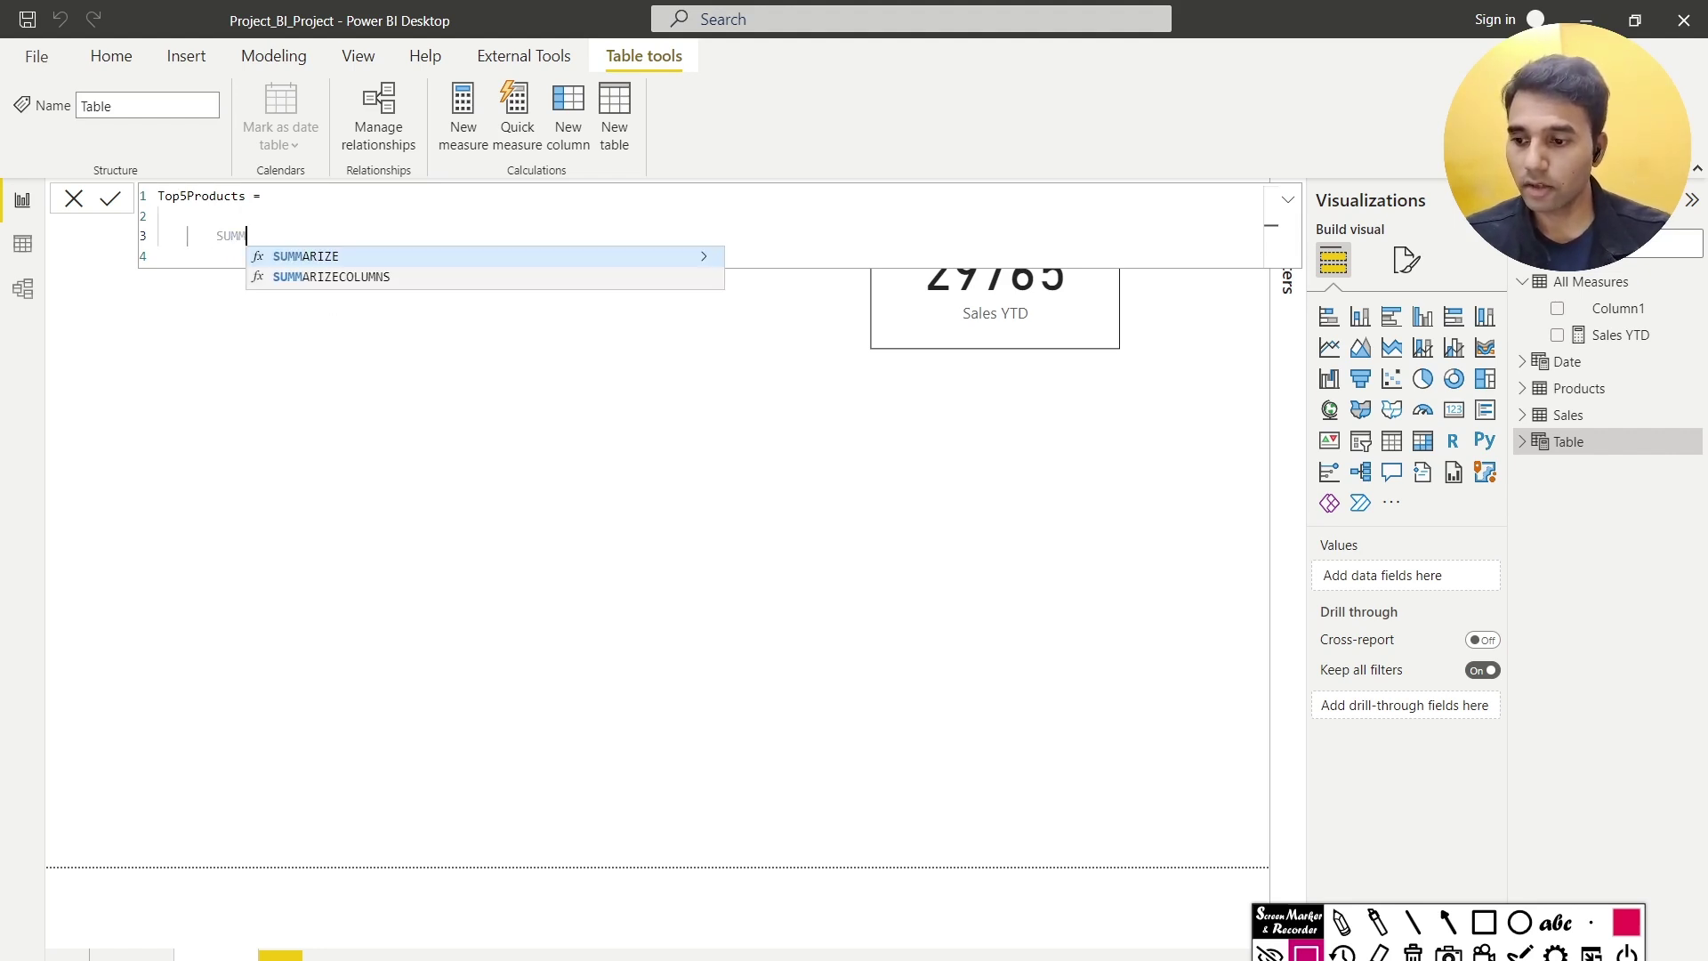
key(Tab)
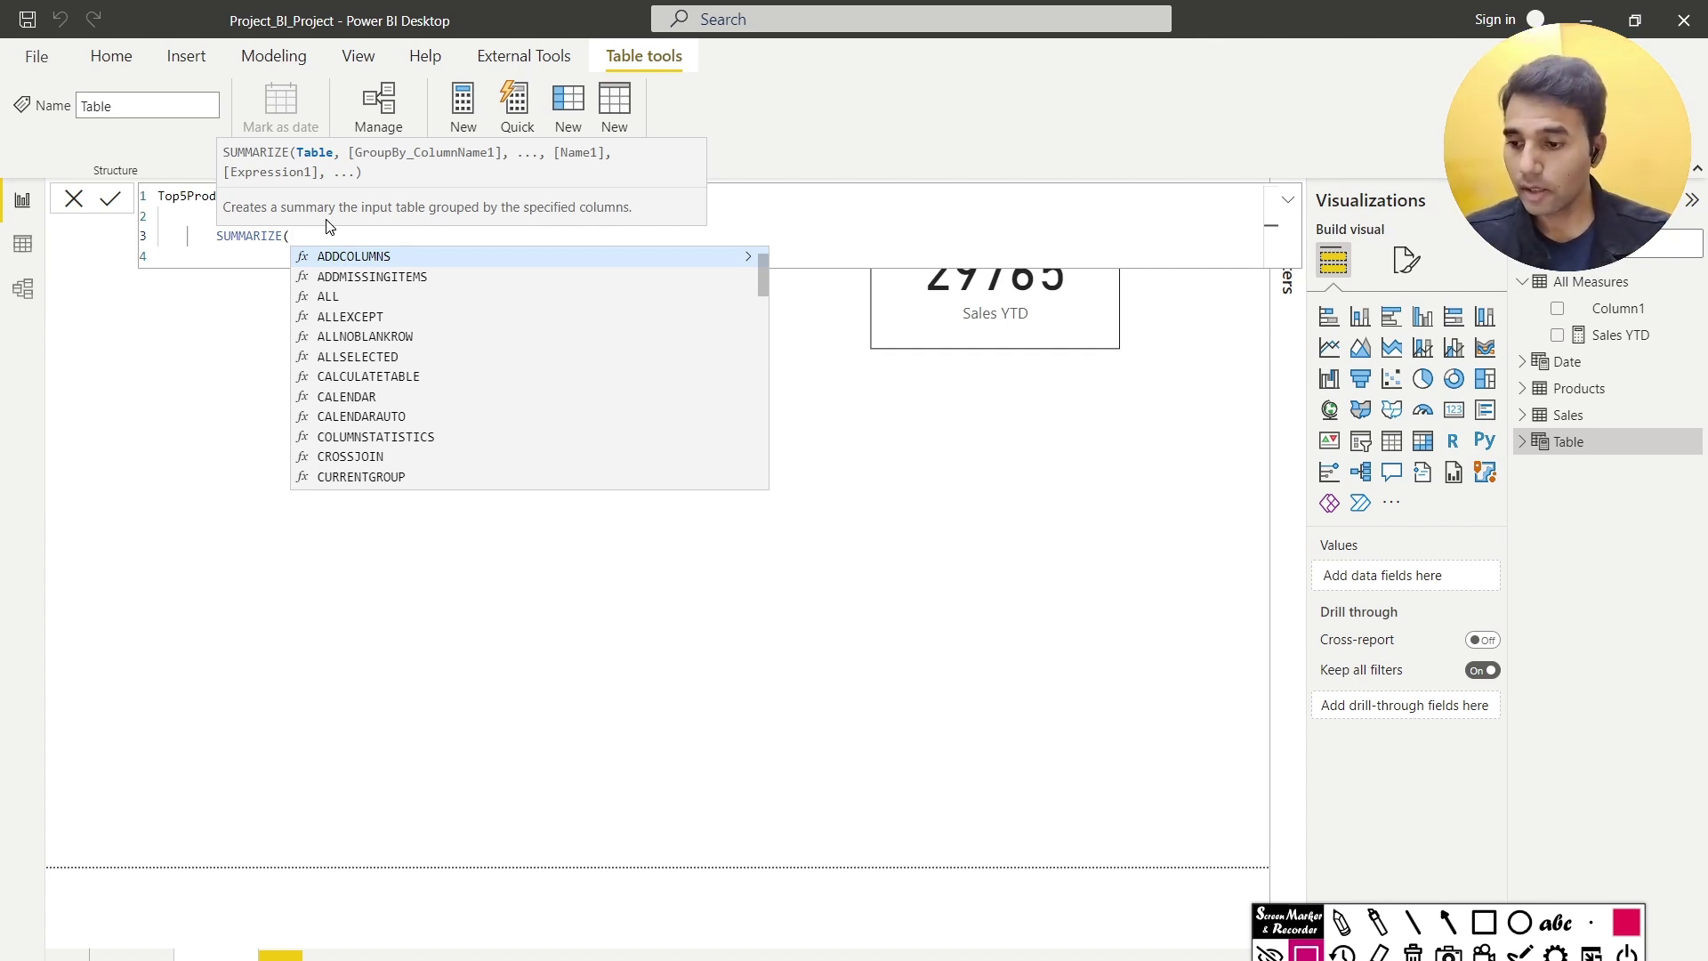
key(shift+Return)
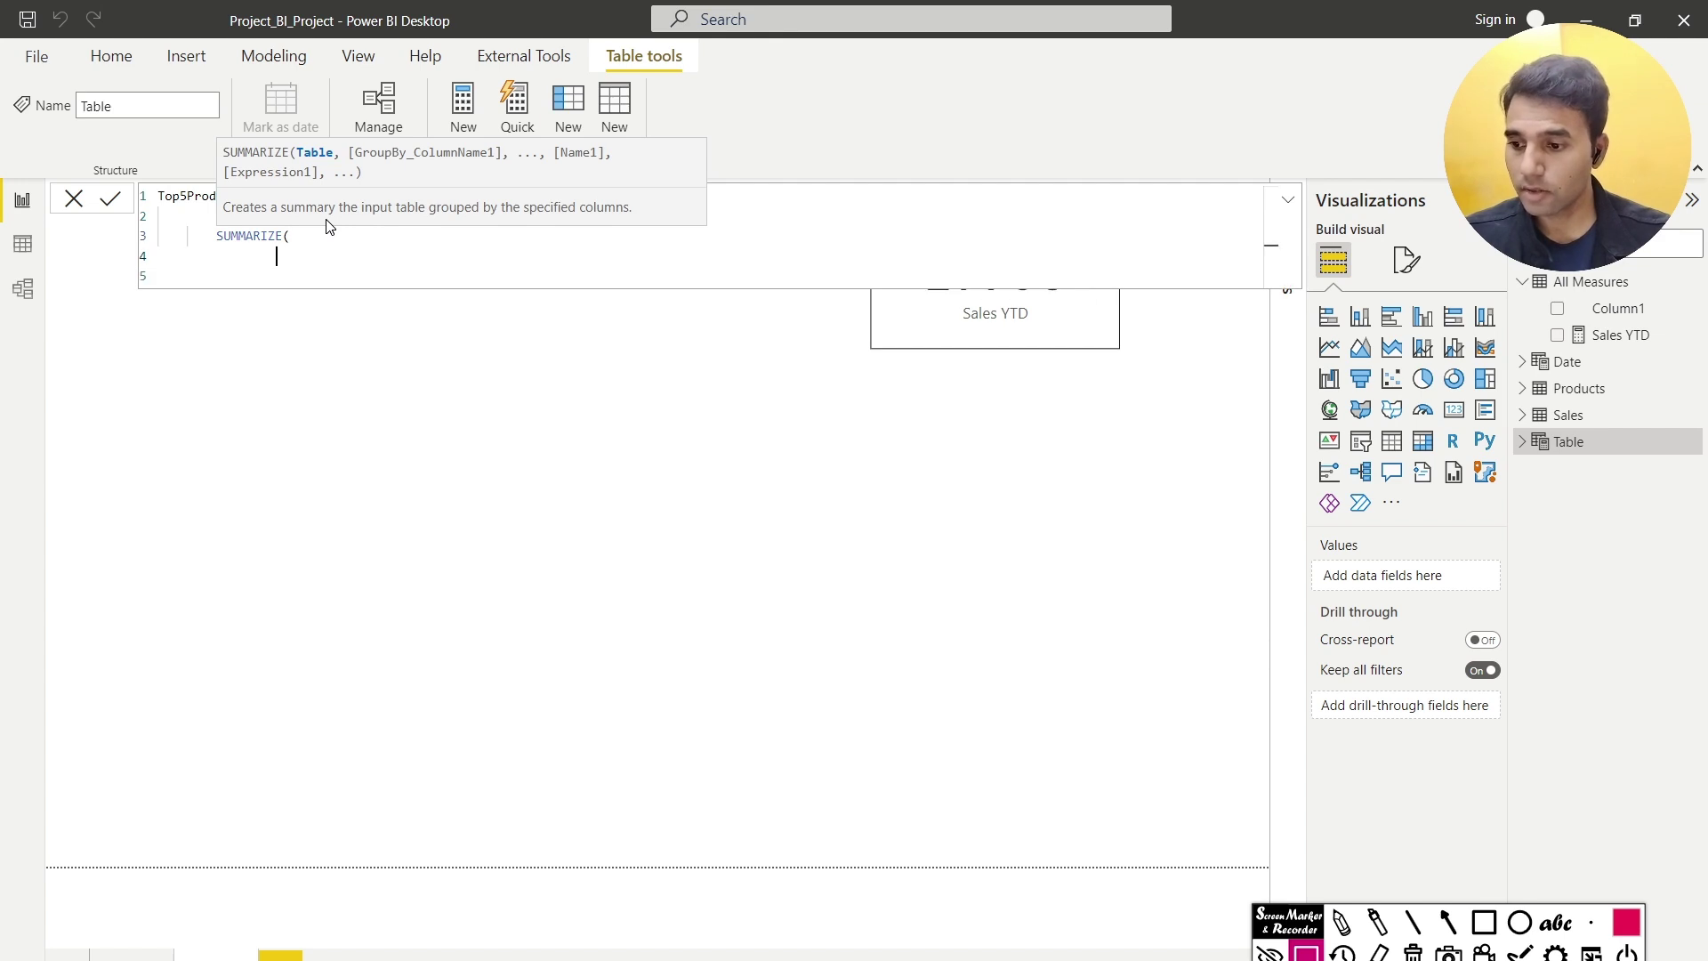
text(Sales,)
key(shift+Return)
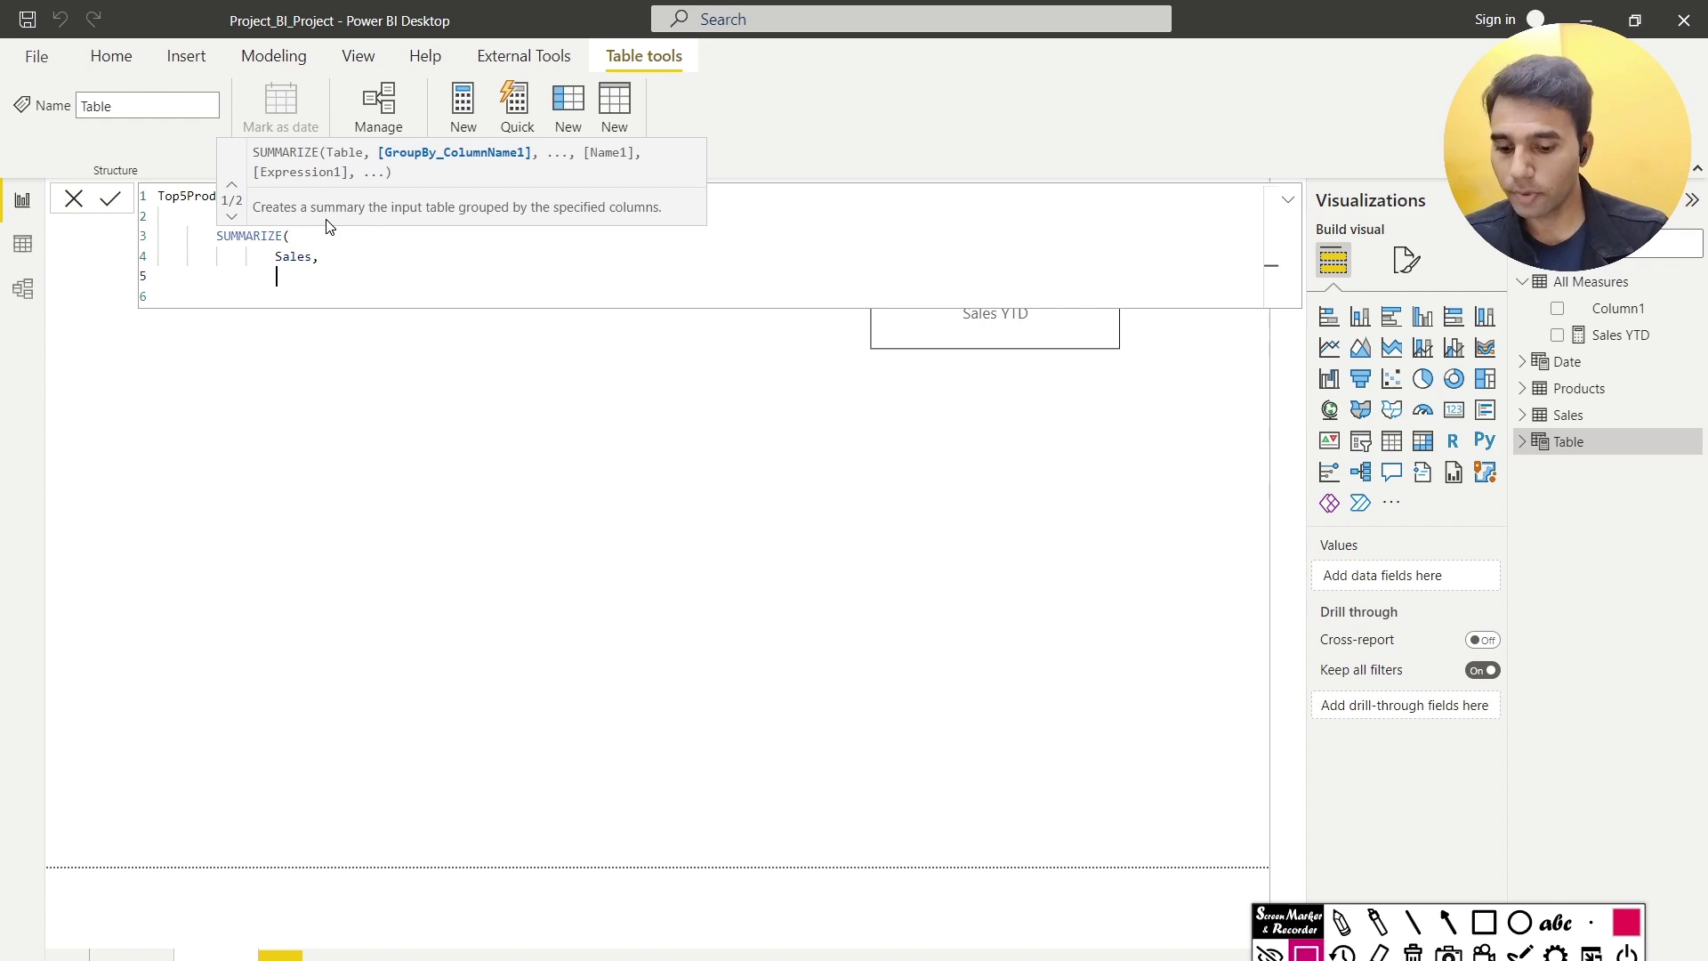
Add Products[ProductName] as the group-by column of the SUMMARIZE function
text(Prod)
key(Down)
key(Down)
key(Down)
key(Down)
key(Down)
key(Down)
key(Down)
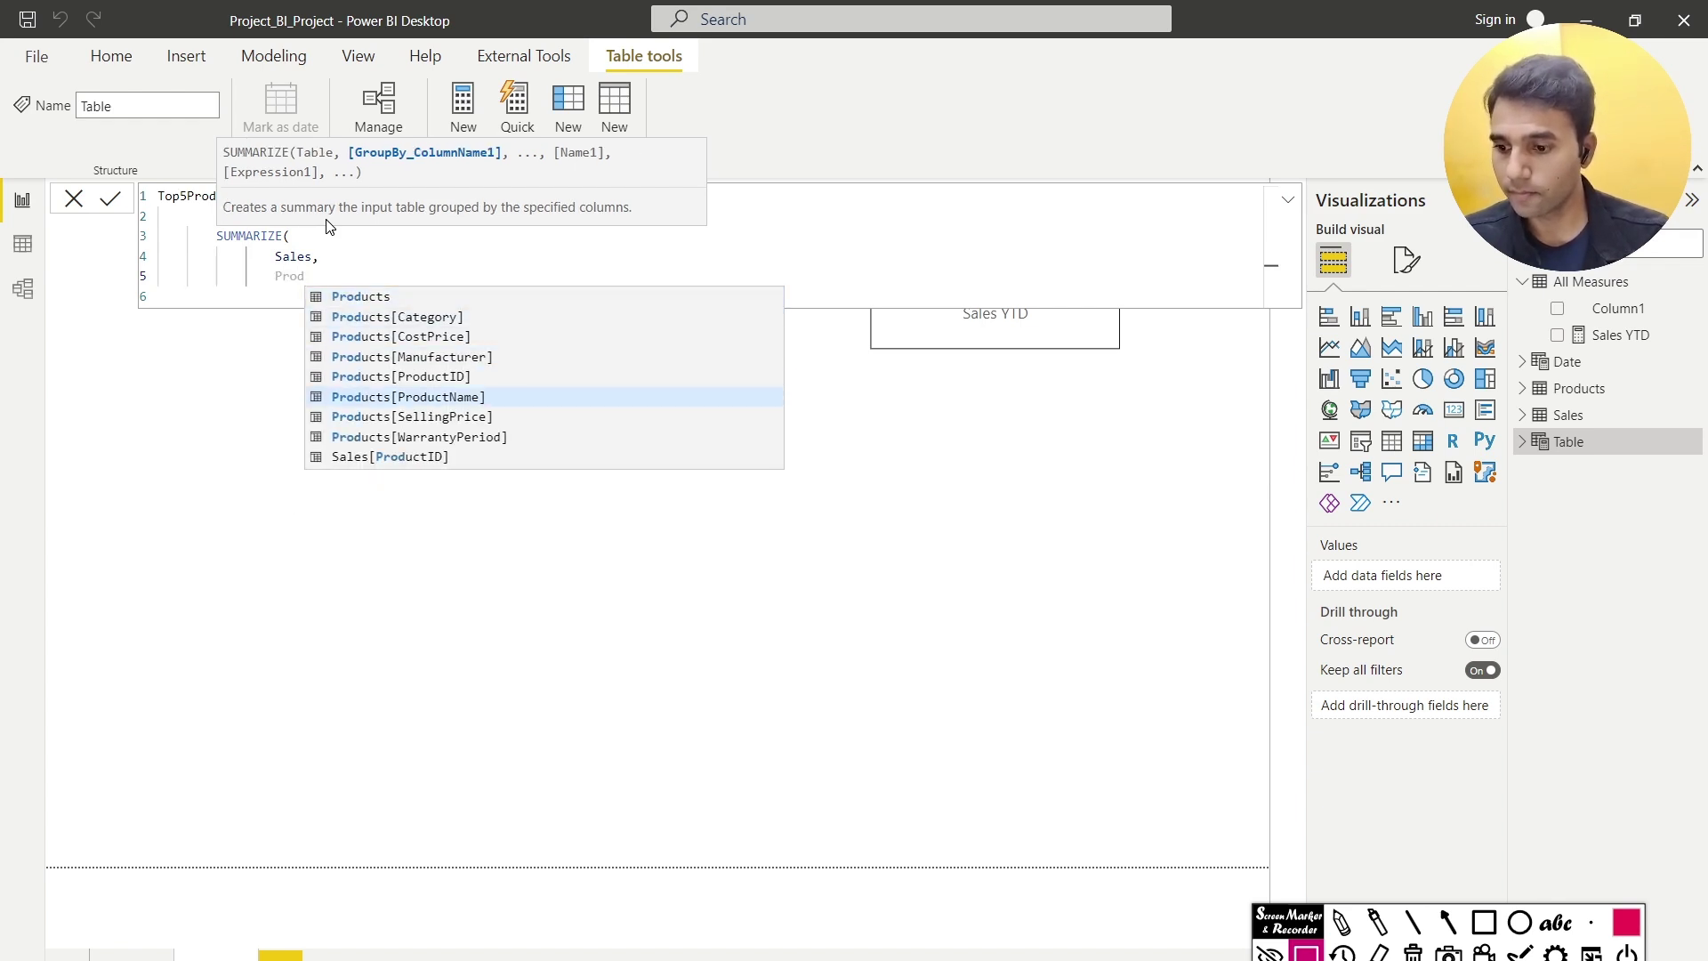
key(Up)
key(Up)
key(Down)
key(Down)
key(Down)
key(Up)
key(Up)
key(Up)
key(Up)
key(Up)
key(Up)
key(Down)
key(Down)
key(Down)
key(Tab)
text(,)
key(Return)
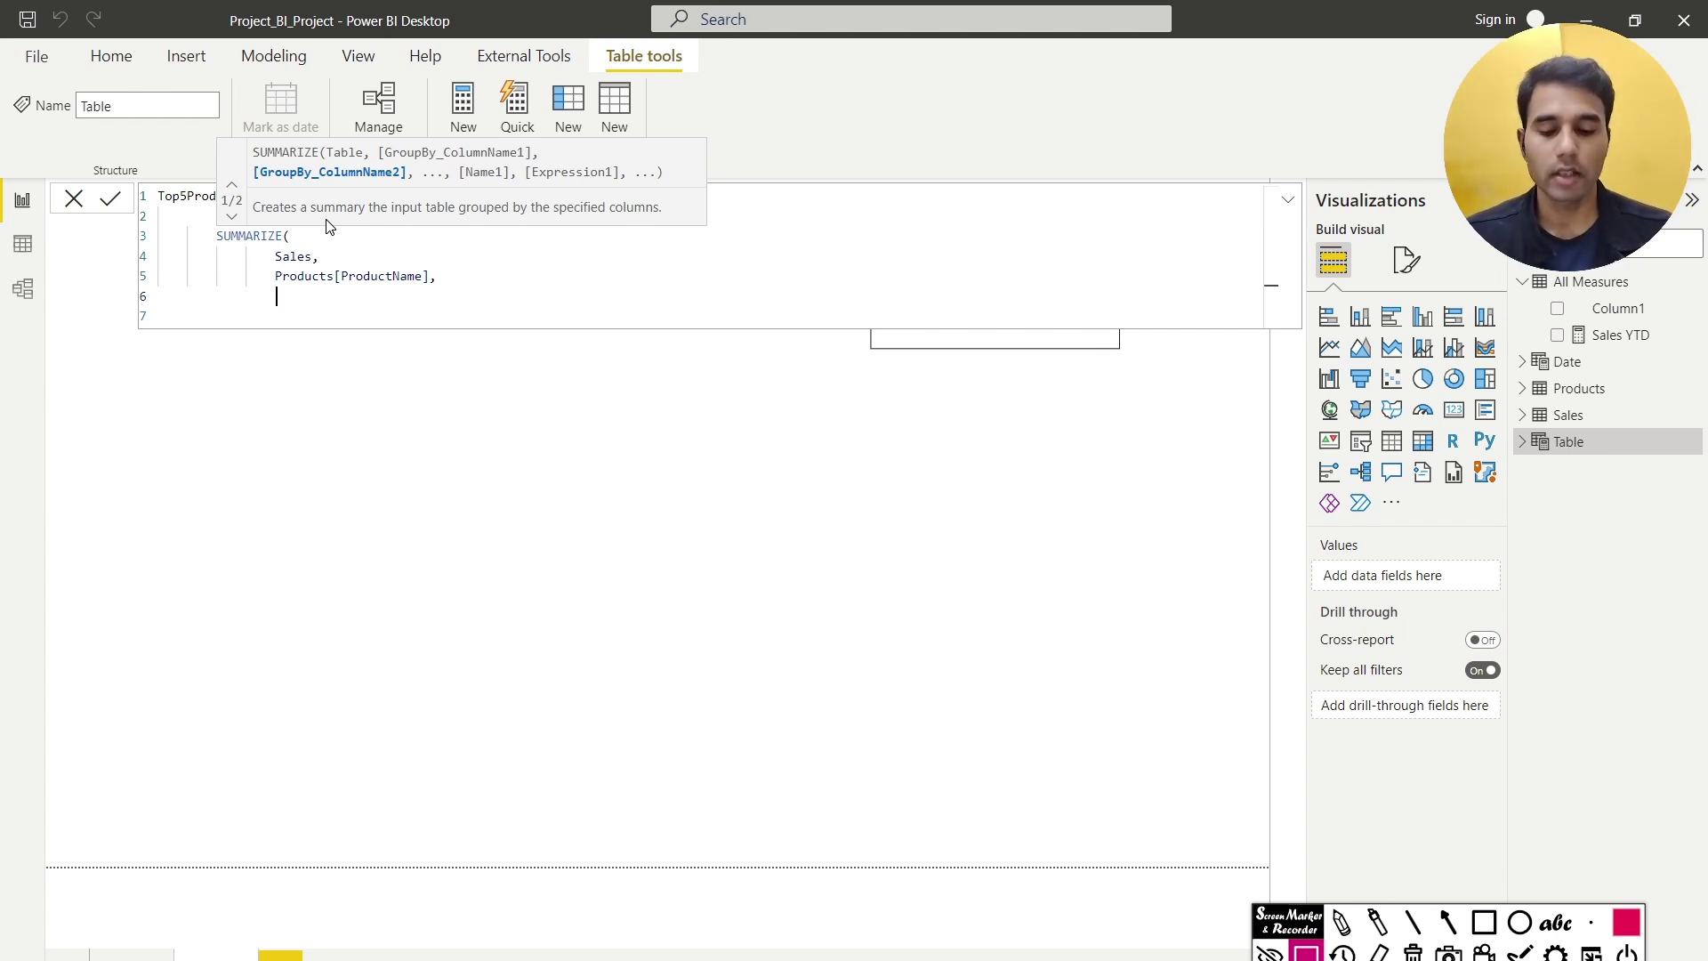
Add a "Product Sales" column to the SUMMARIZE function, calculated as SUM(Sales[SalesAmount])
text(")
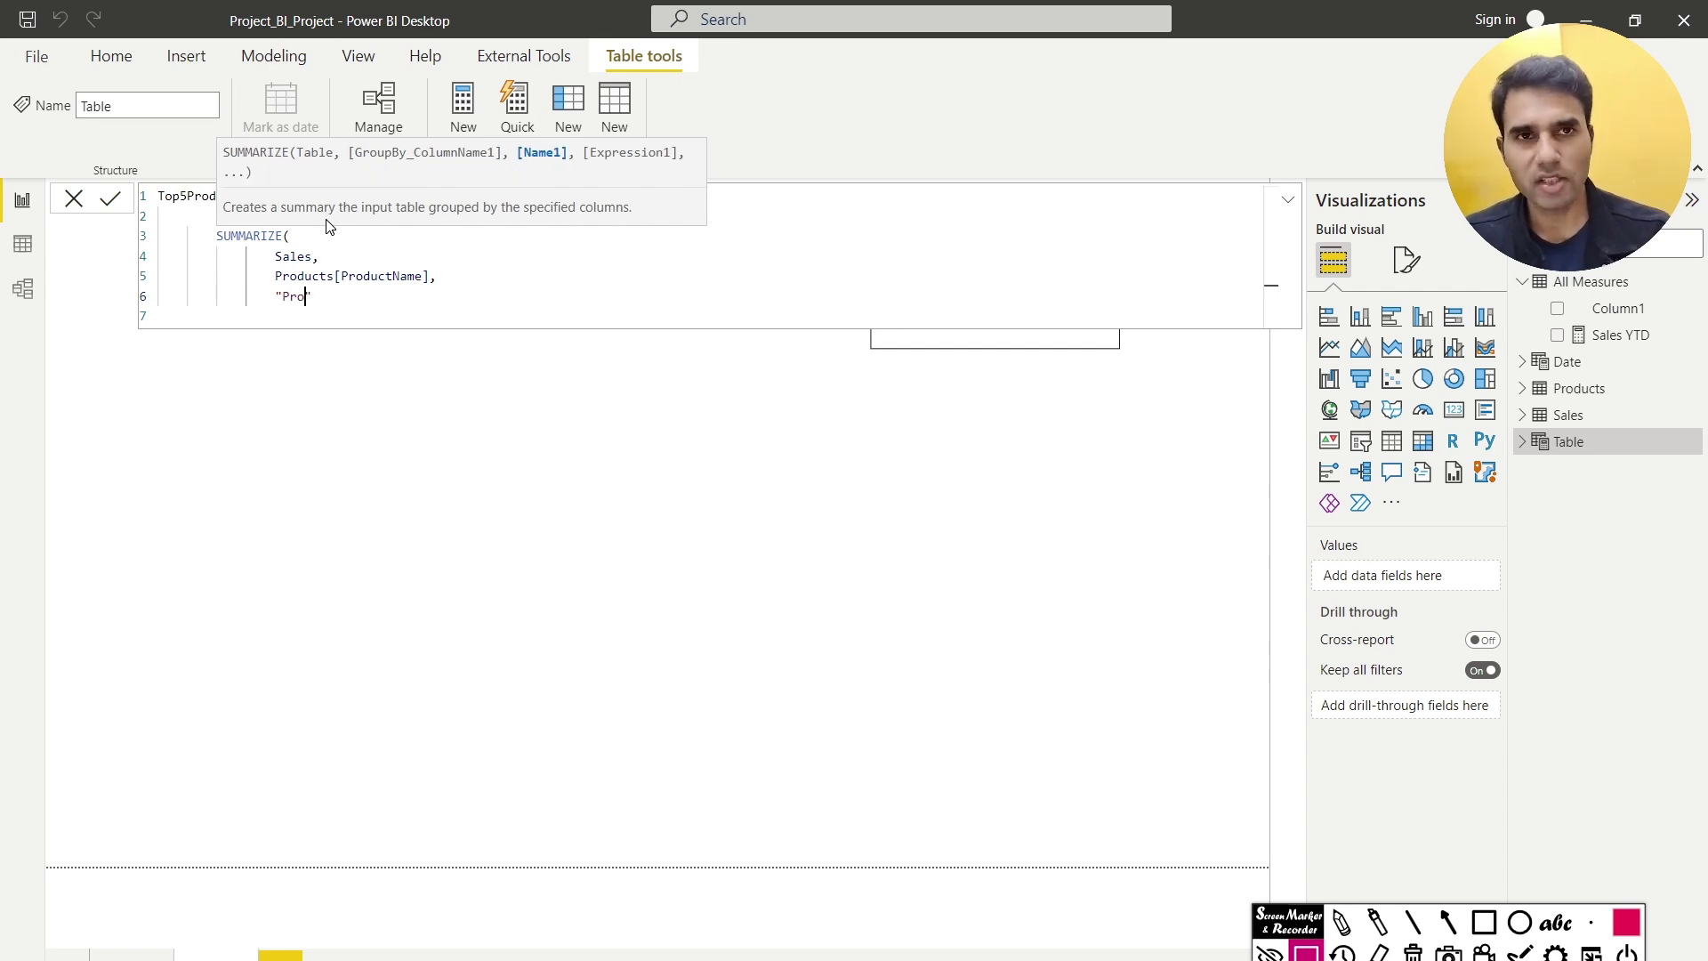
text(Product Sal)
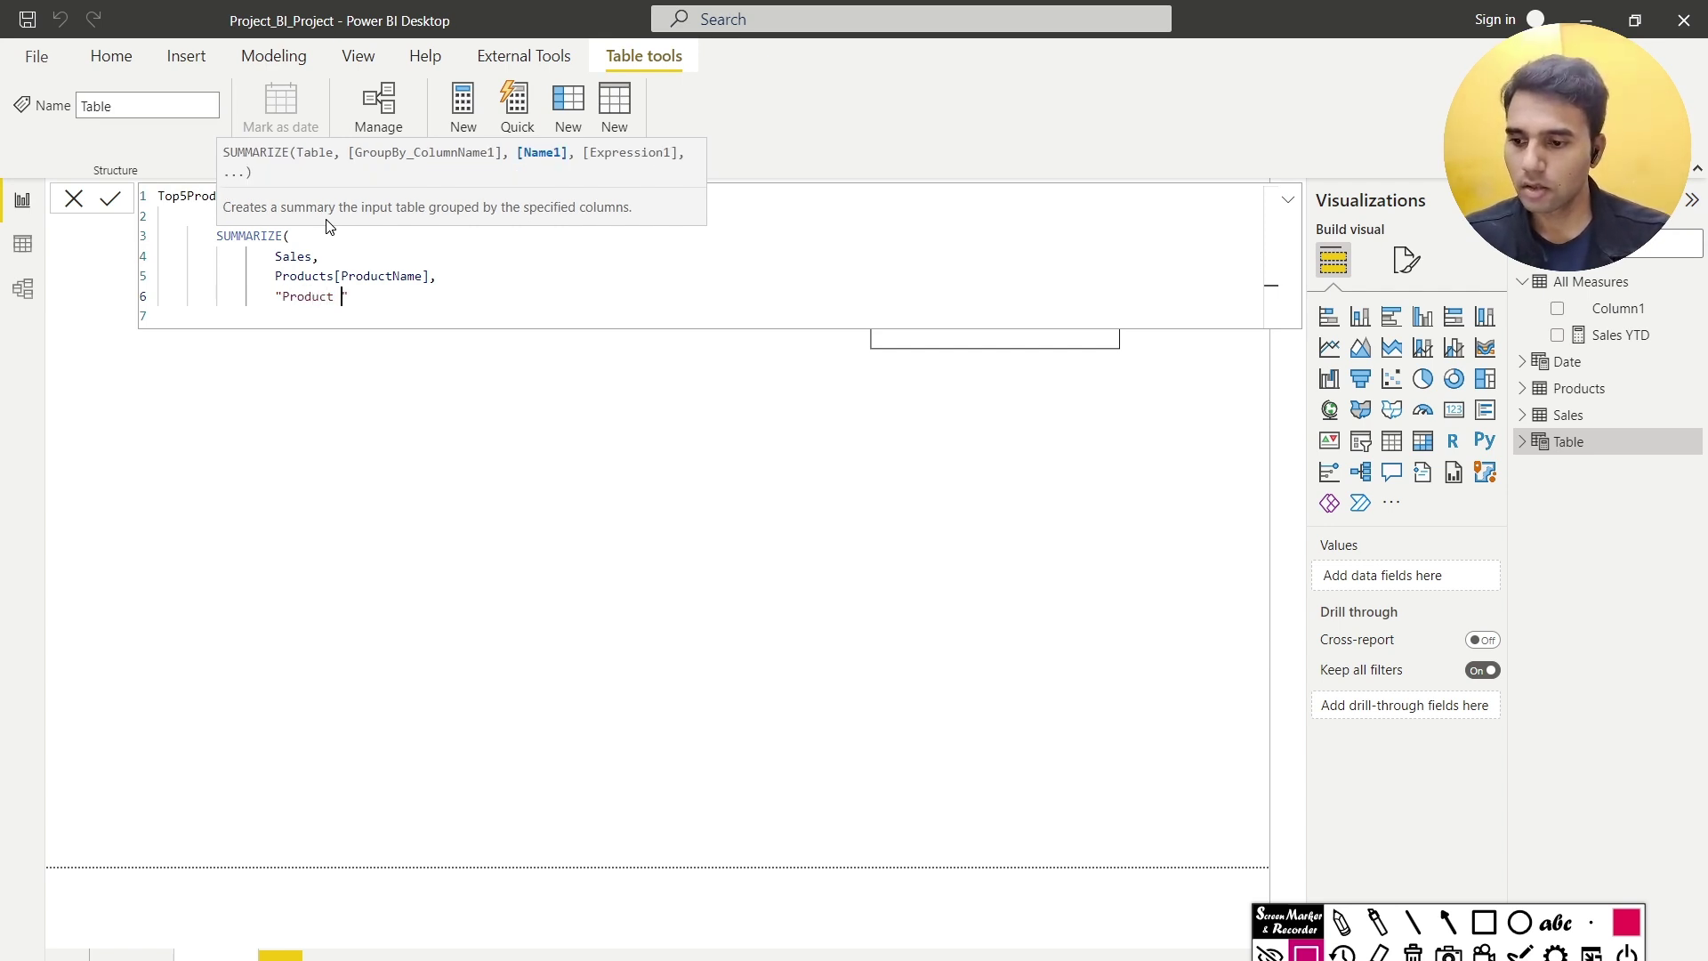
text(es", SUM)
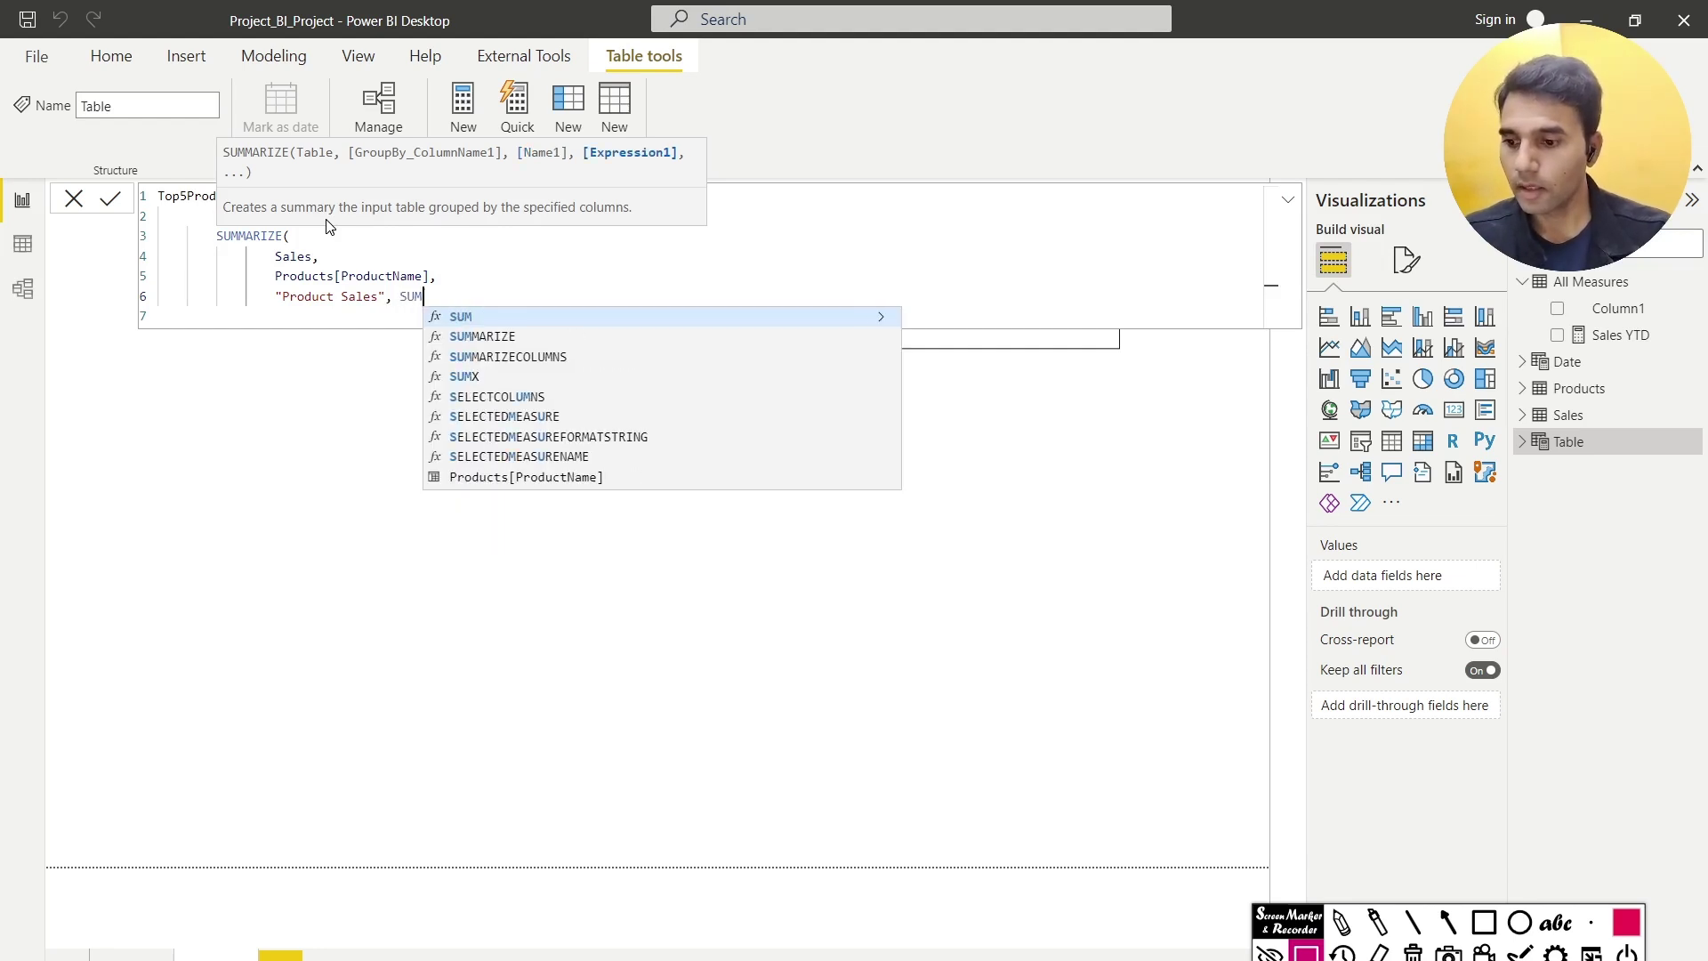
text((Sa)
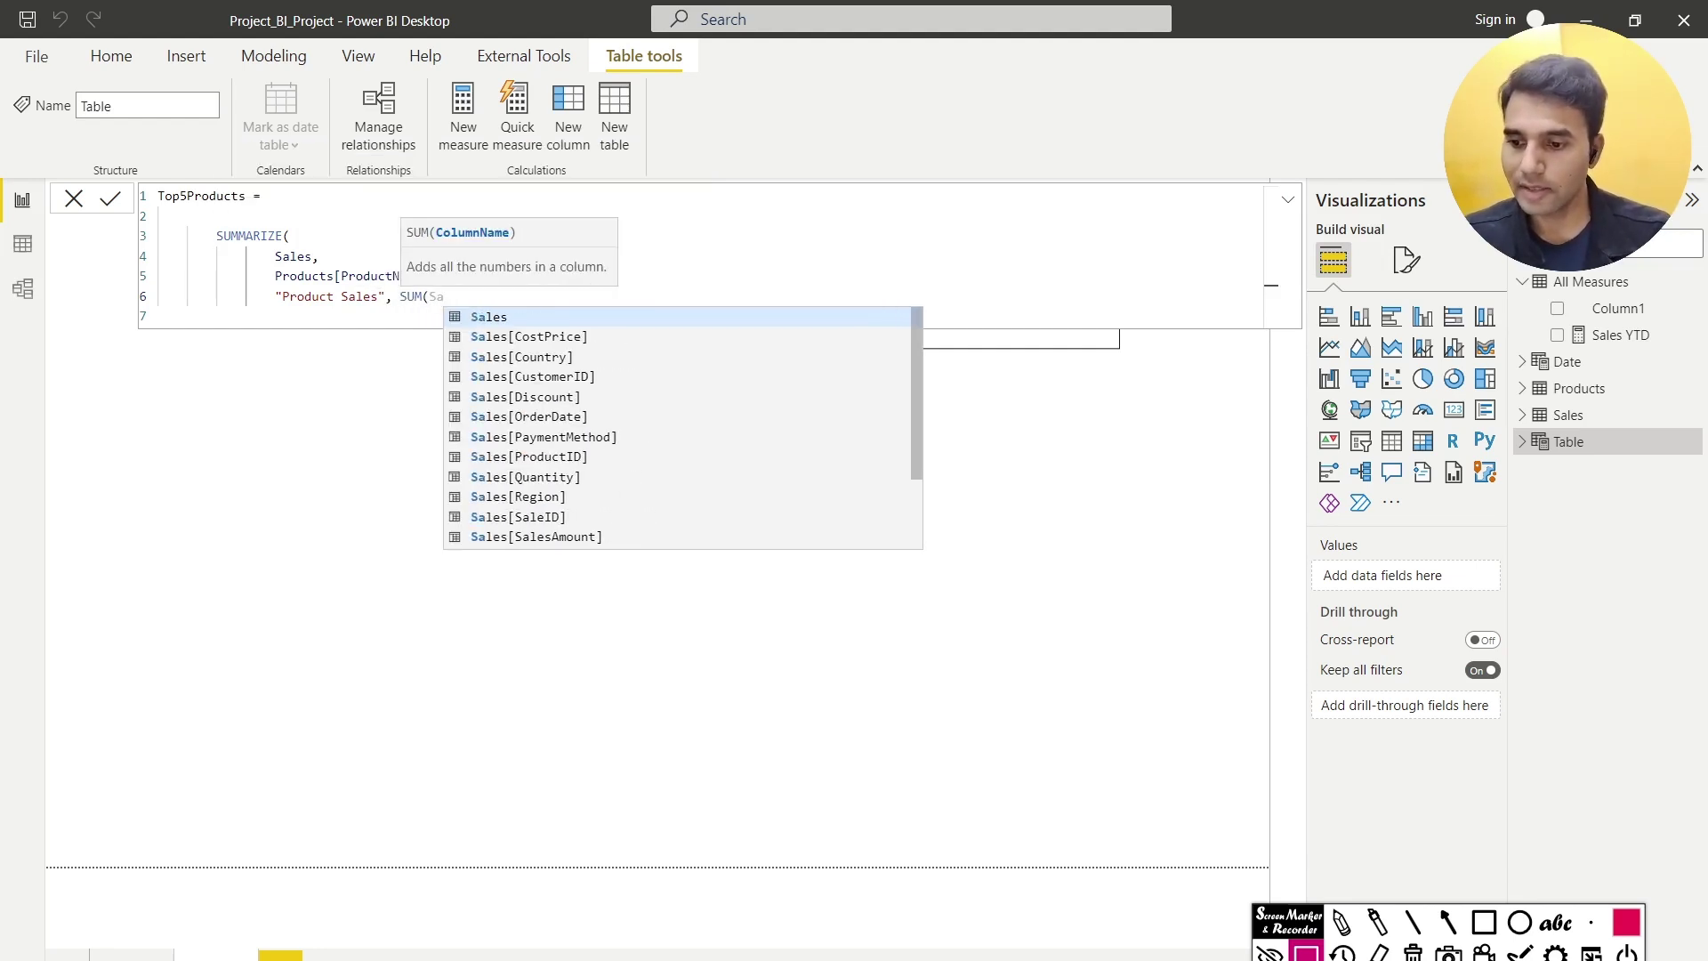
key(Down)
key(Down)
key(Down)
key(Down)
key(Down)
key(Down)
key(Down)
key(Down)
key(Down)
key(Down)
key(Down)
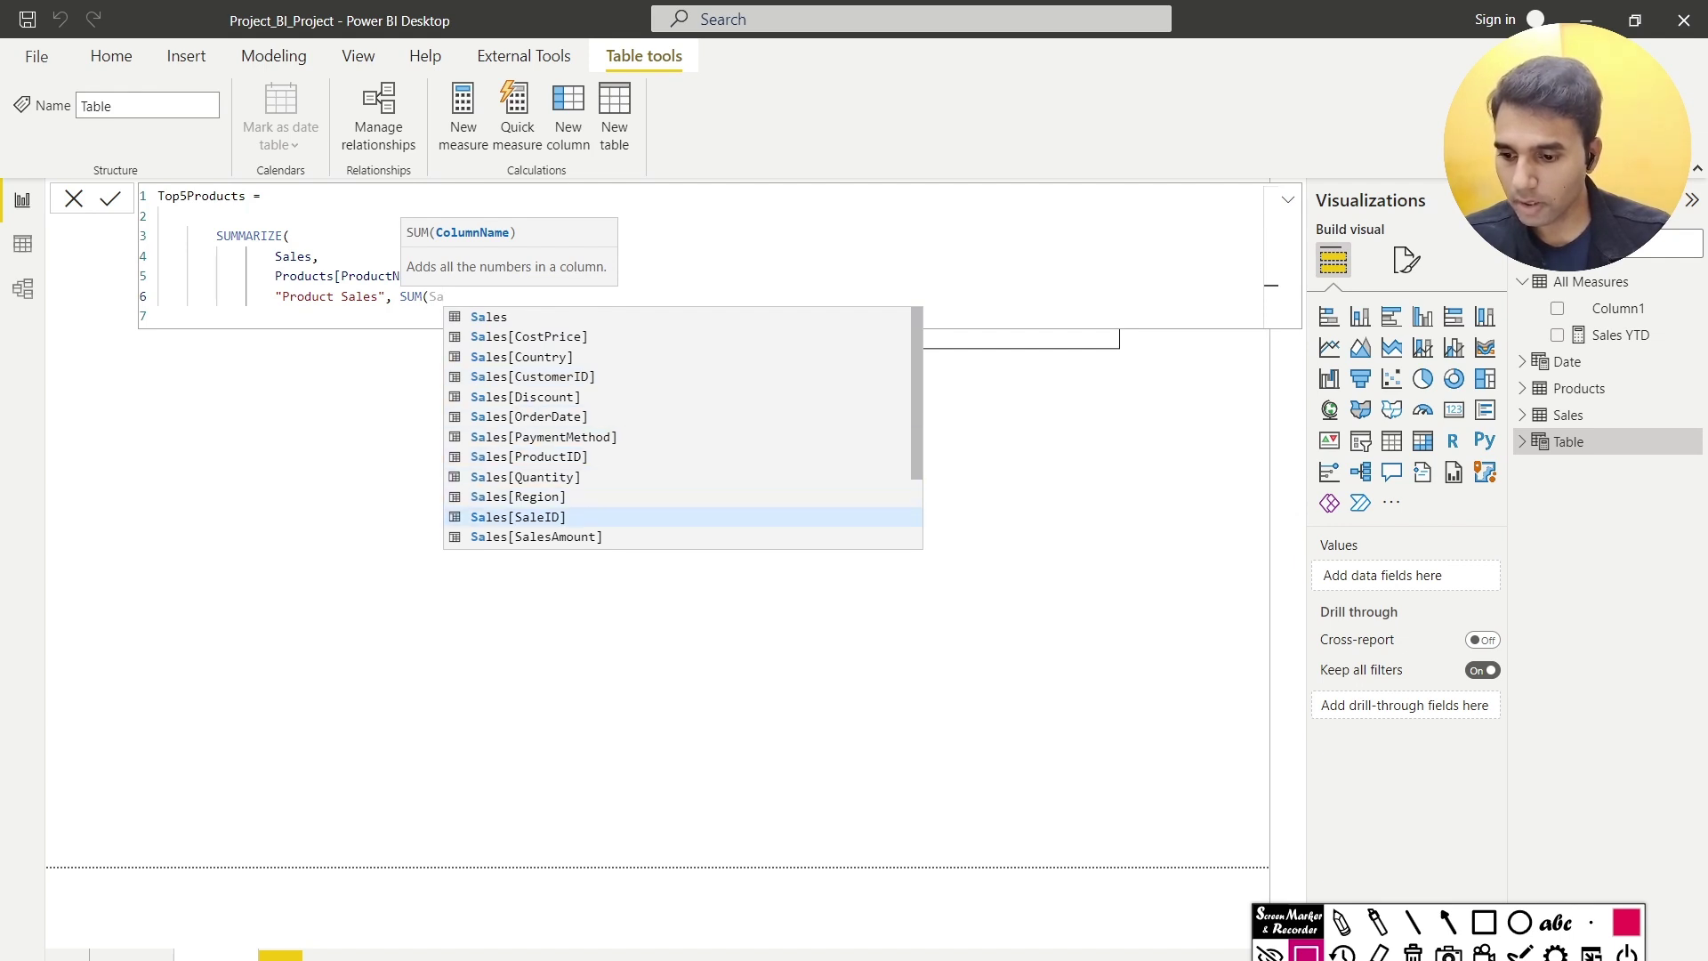
key(Tab)
text(),)
key(Return)
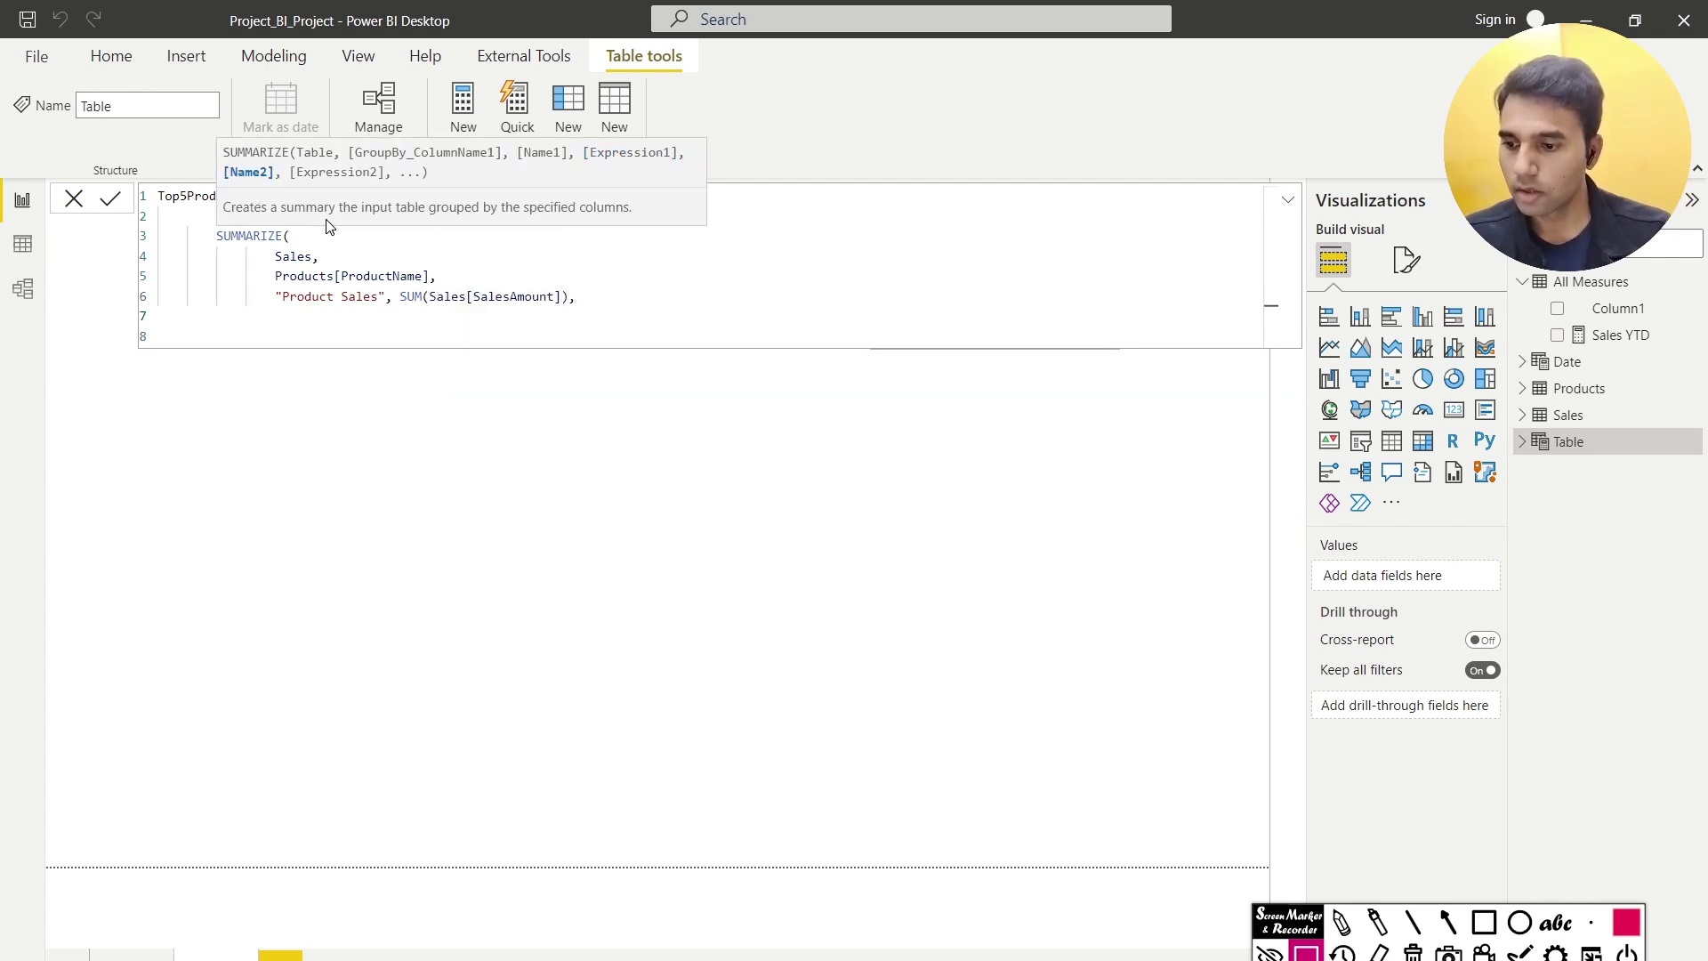
Close the SUMMARIZE function, remove the trailing comma after SUM(Sales[SalesAmount]), and commit the Top5Products formula
key(Tab)
text())
key(Return)
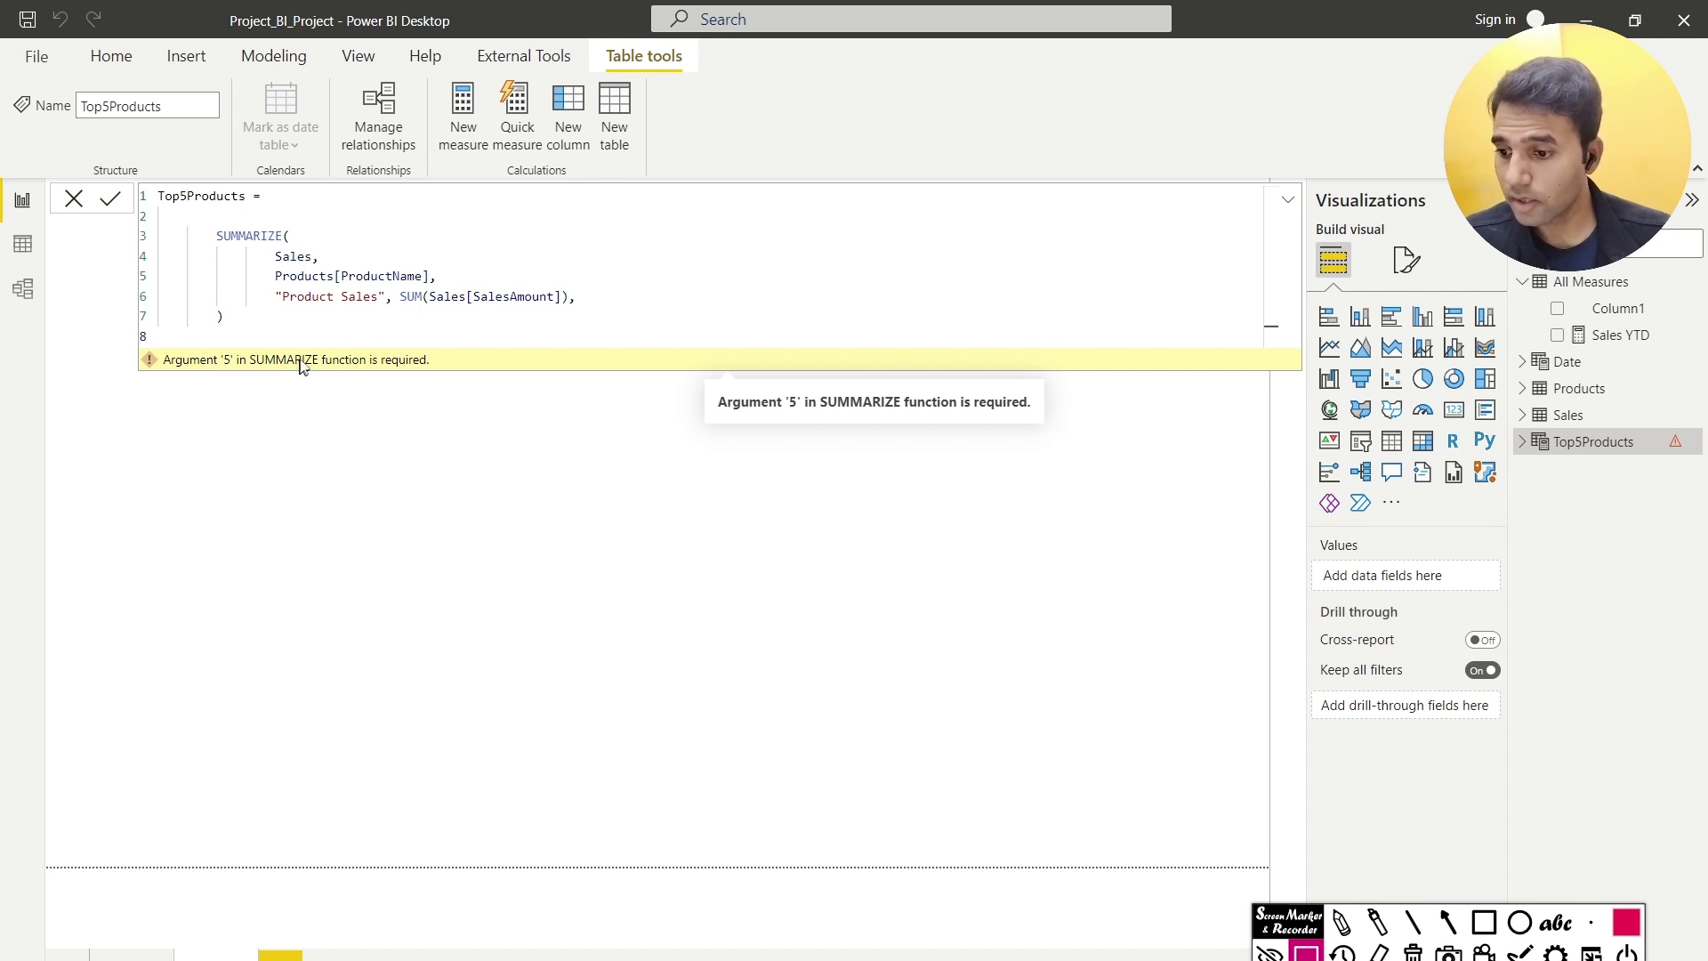
click(575, 297)
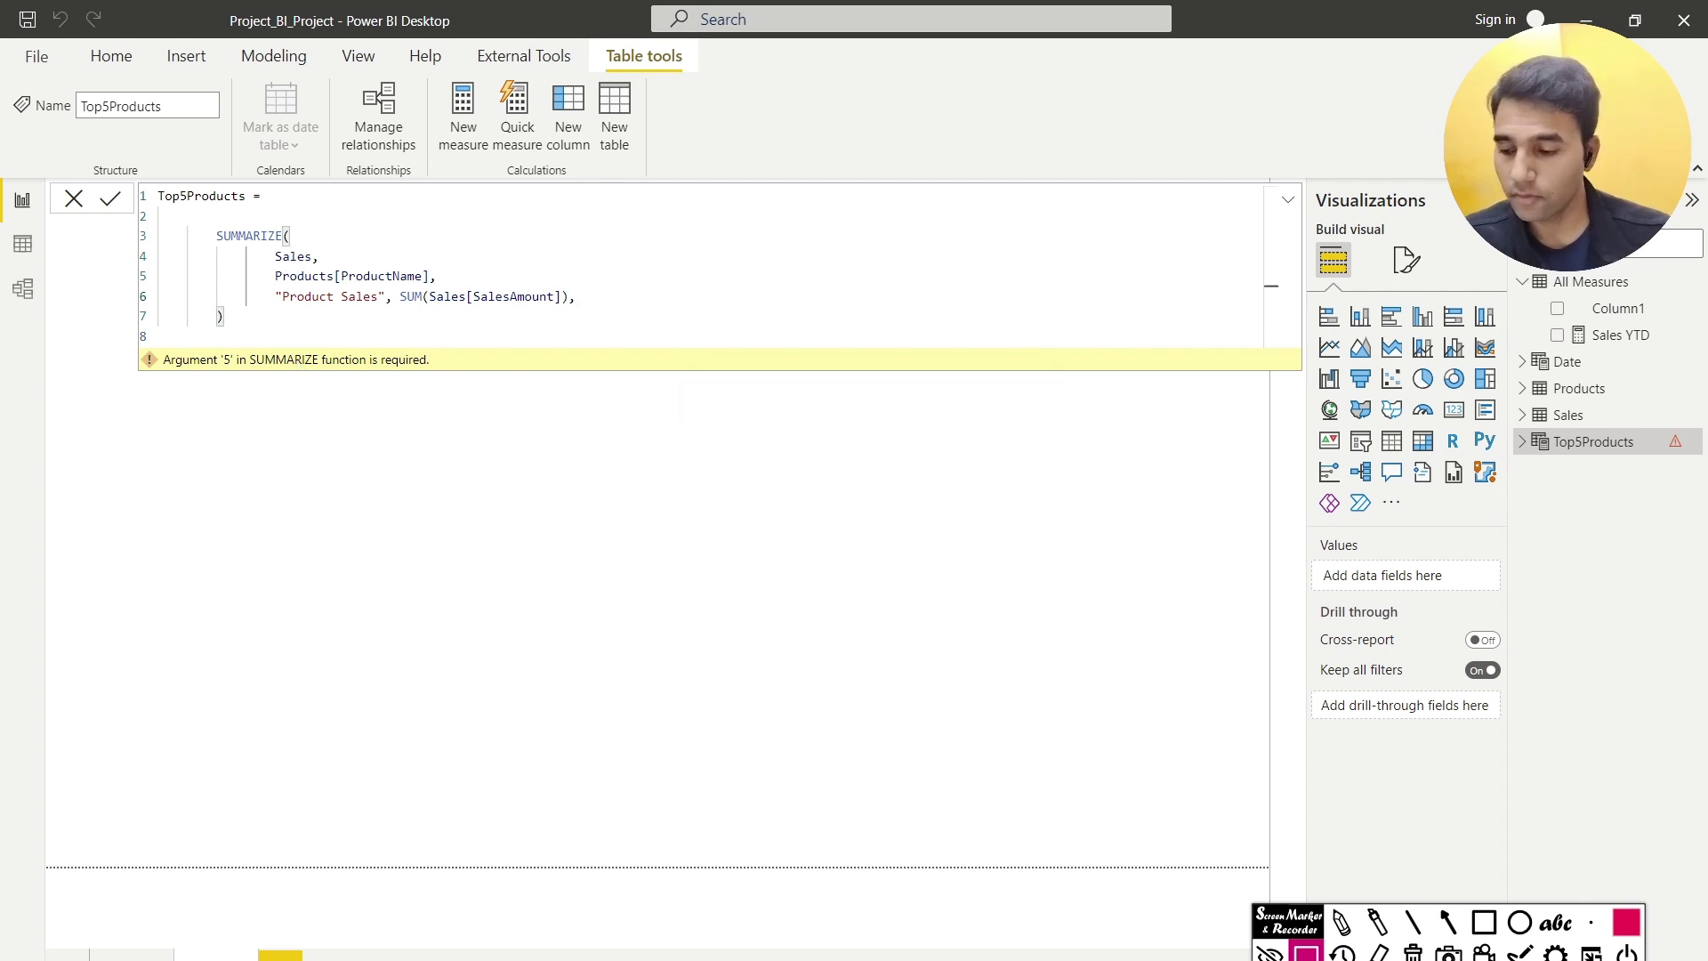
key(BackSpace)
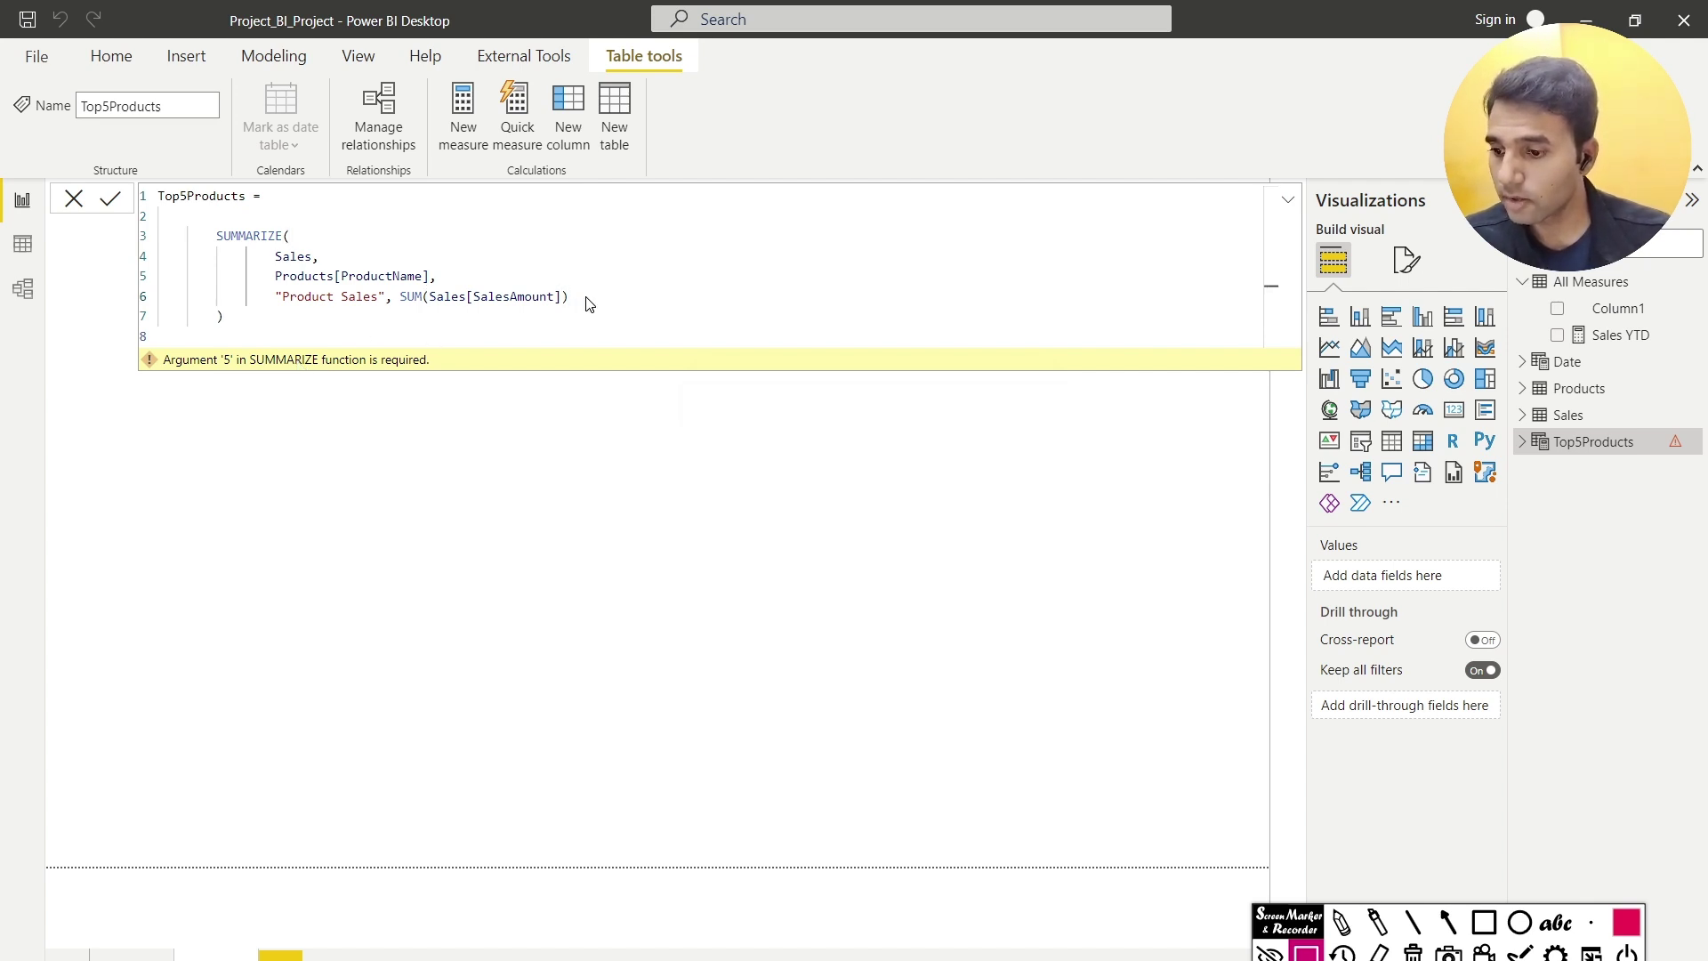
key(Return)
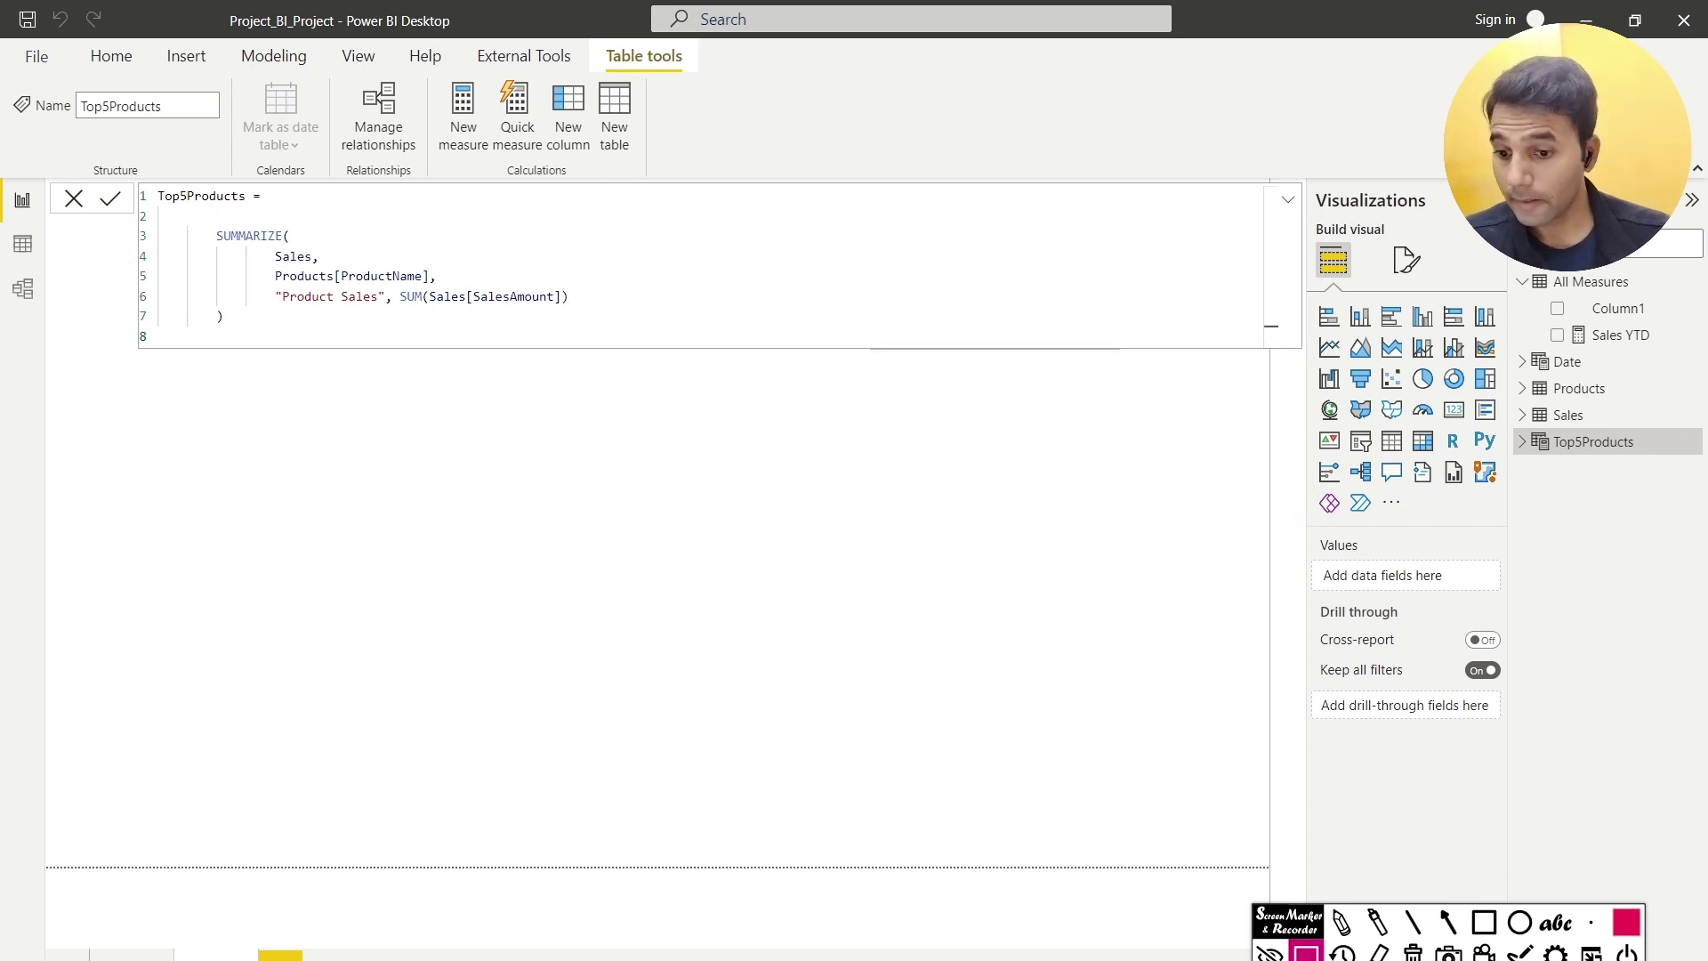
Build a table visual on the report page with ProductName and Product Sales from the Top5Products table
click(1522, 441)
drag(1566, 468, 389, 427)
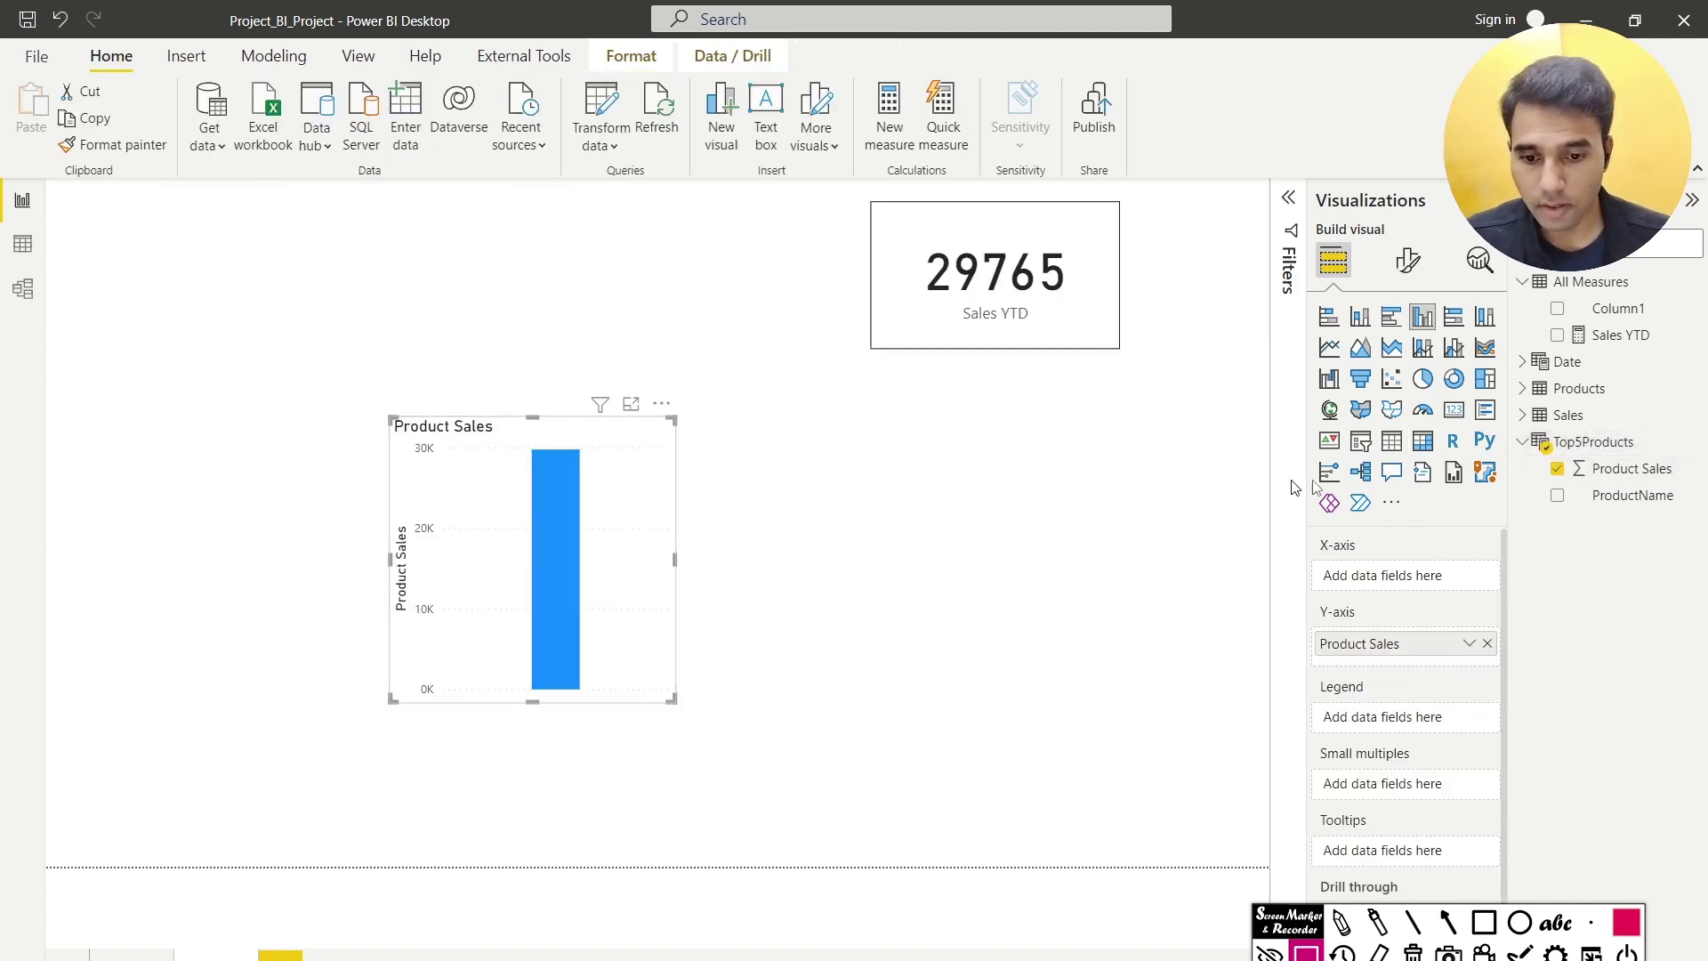
click(1392, 441)
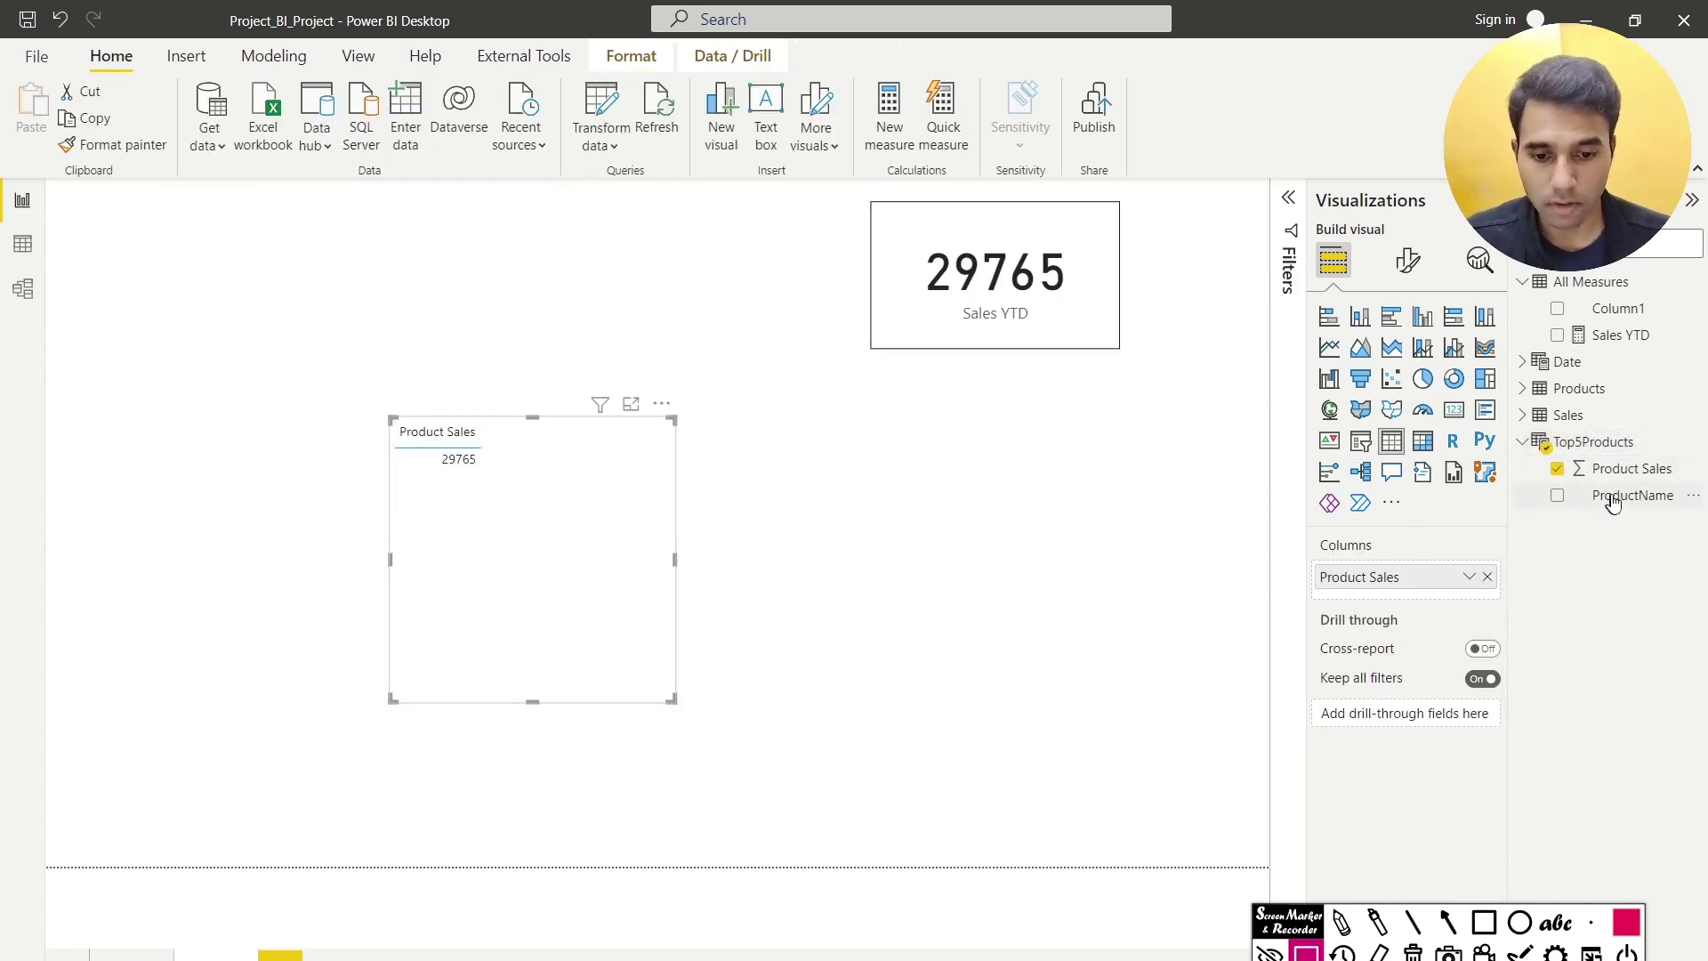
drag(1612, 501, 1385, 618)
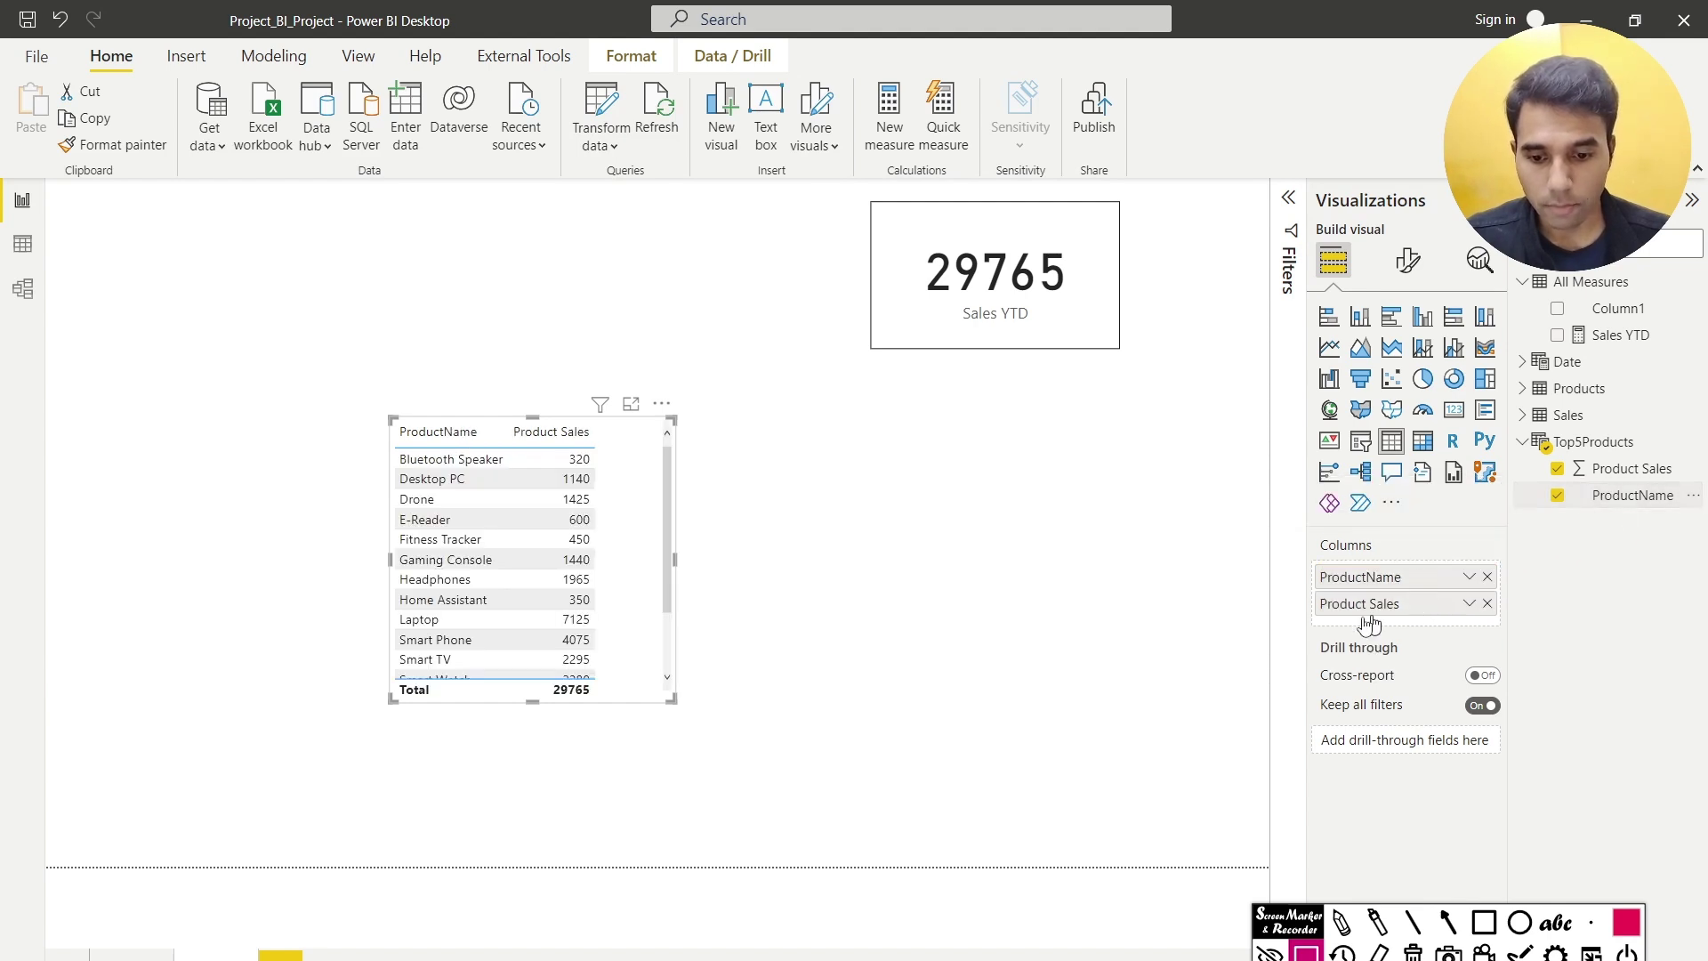
Enlarge the Product Sales table visual to fit all product rows and move it to the page's upper-left area
drag(675, 701, 709, 824)
drag(679, 721, 674, 559)
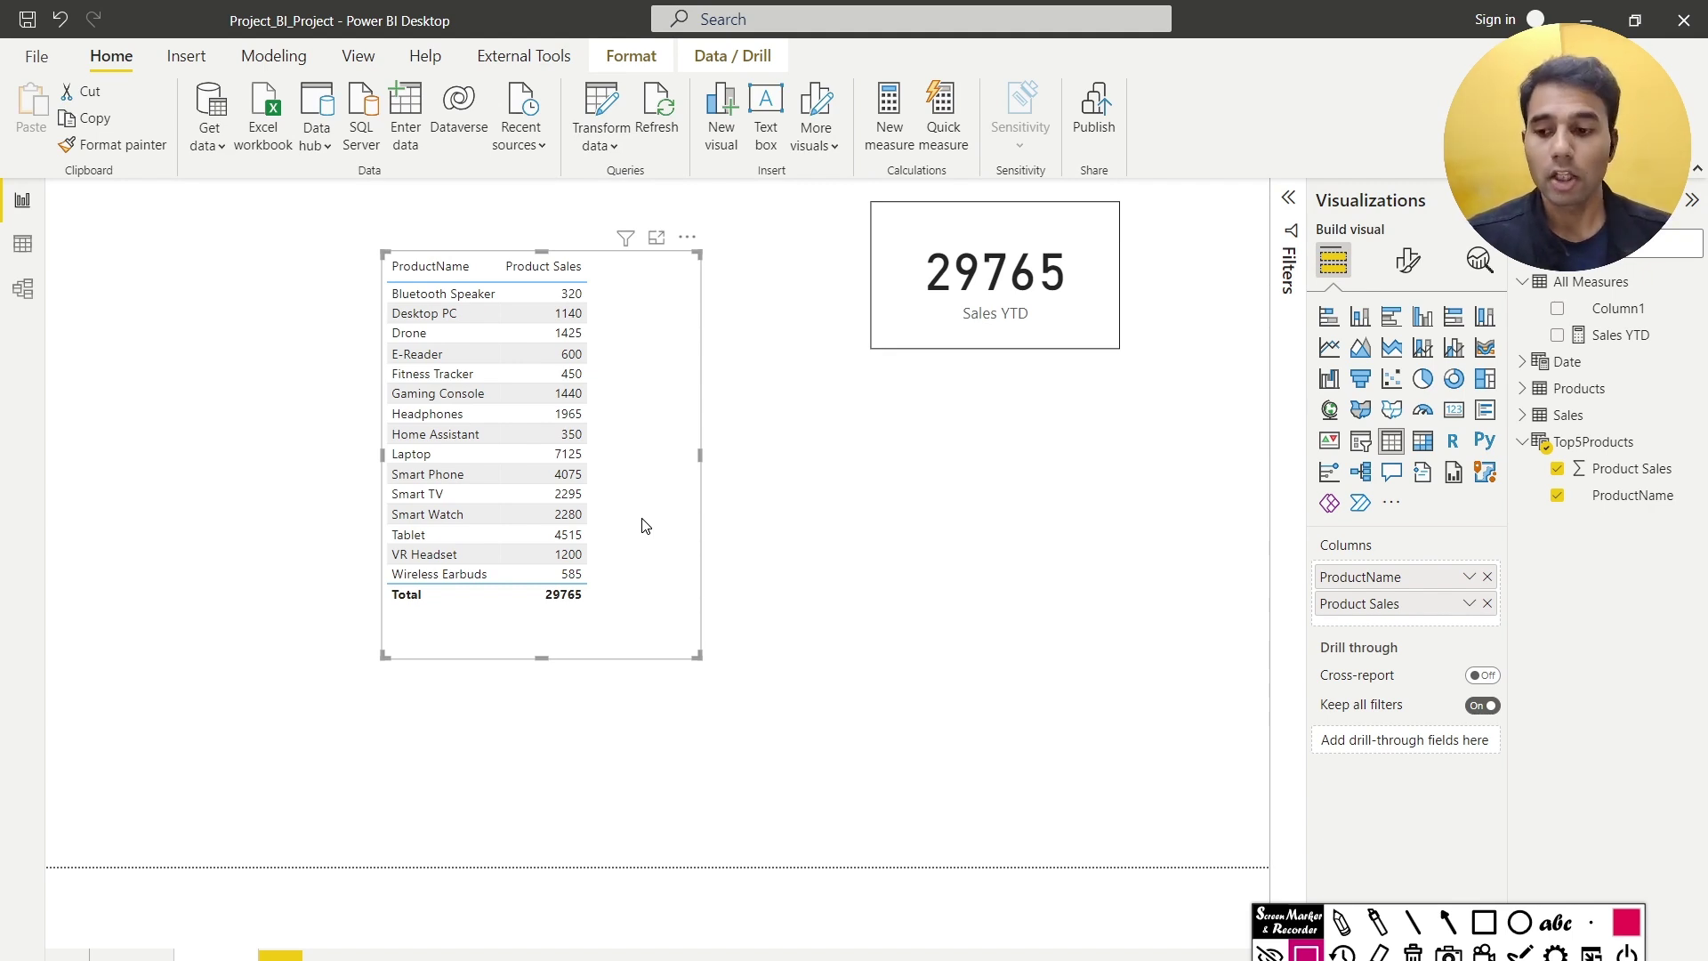
drag(646, 525, 395, 491)
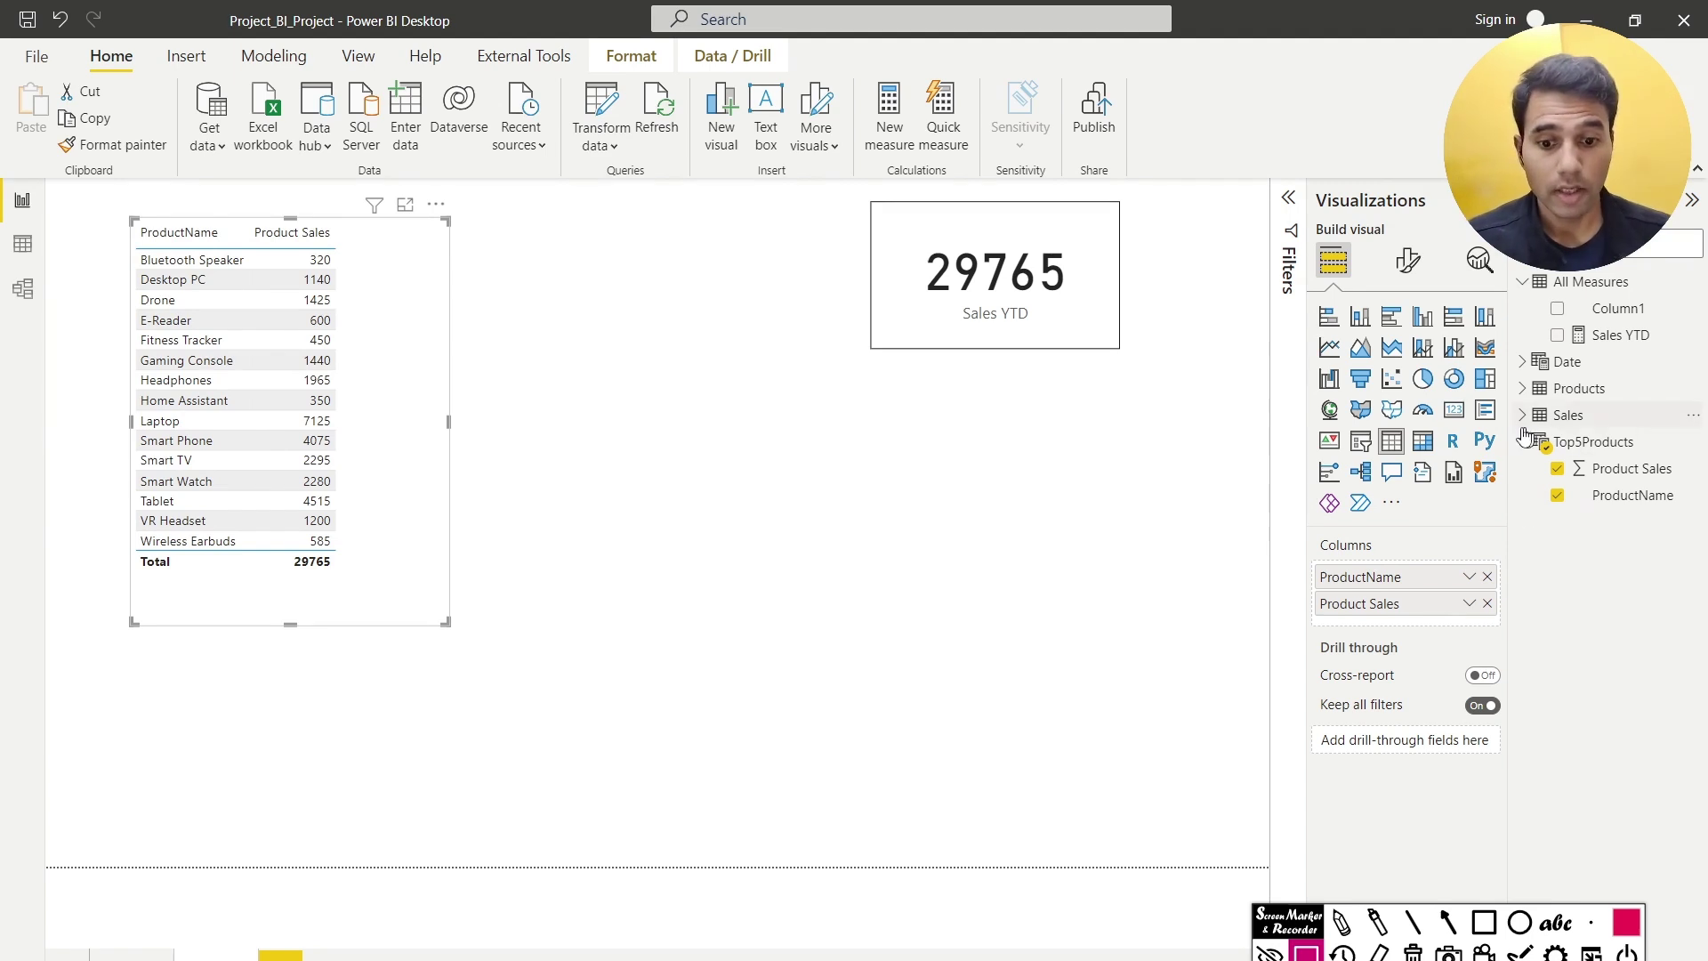
Build a second table visual from Products ProductName and Sales SalesAmount, and place it beside the Product Sales table
click(1523, 389)
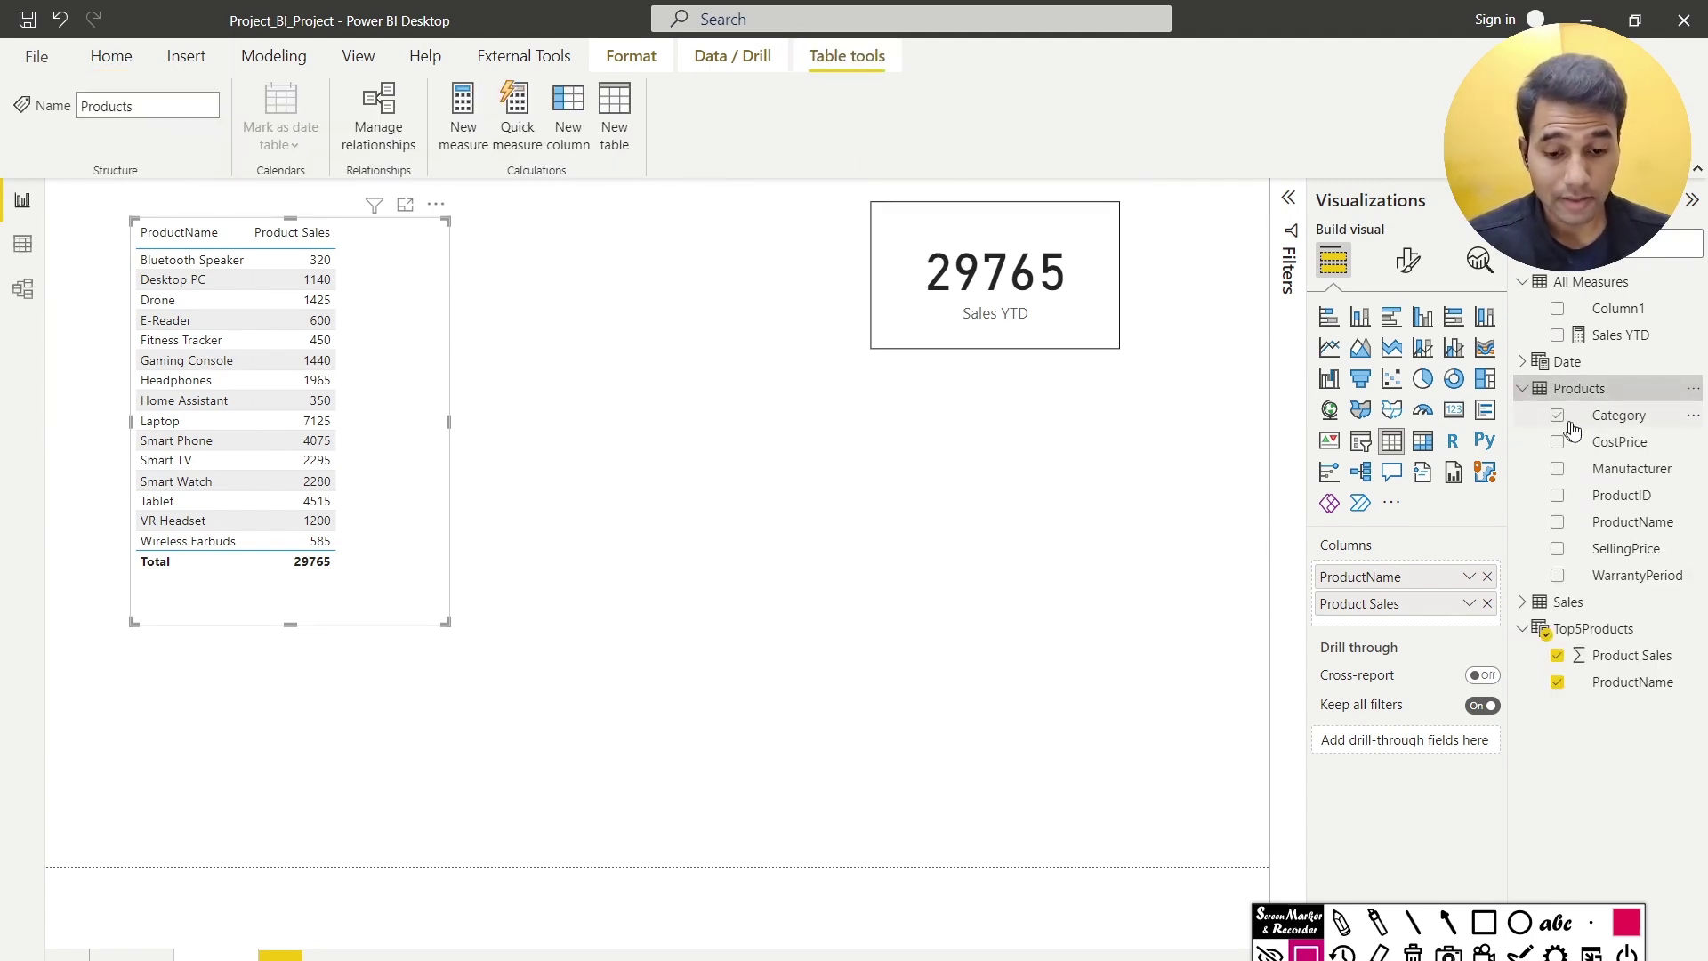
drag(1637, 523, 792, 512)
drag(846, 572, 797, 611)
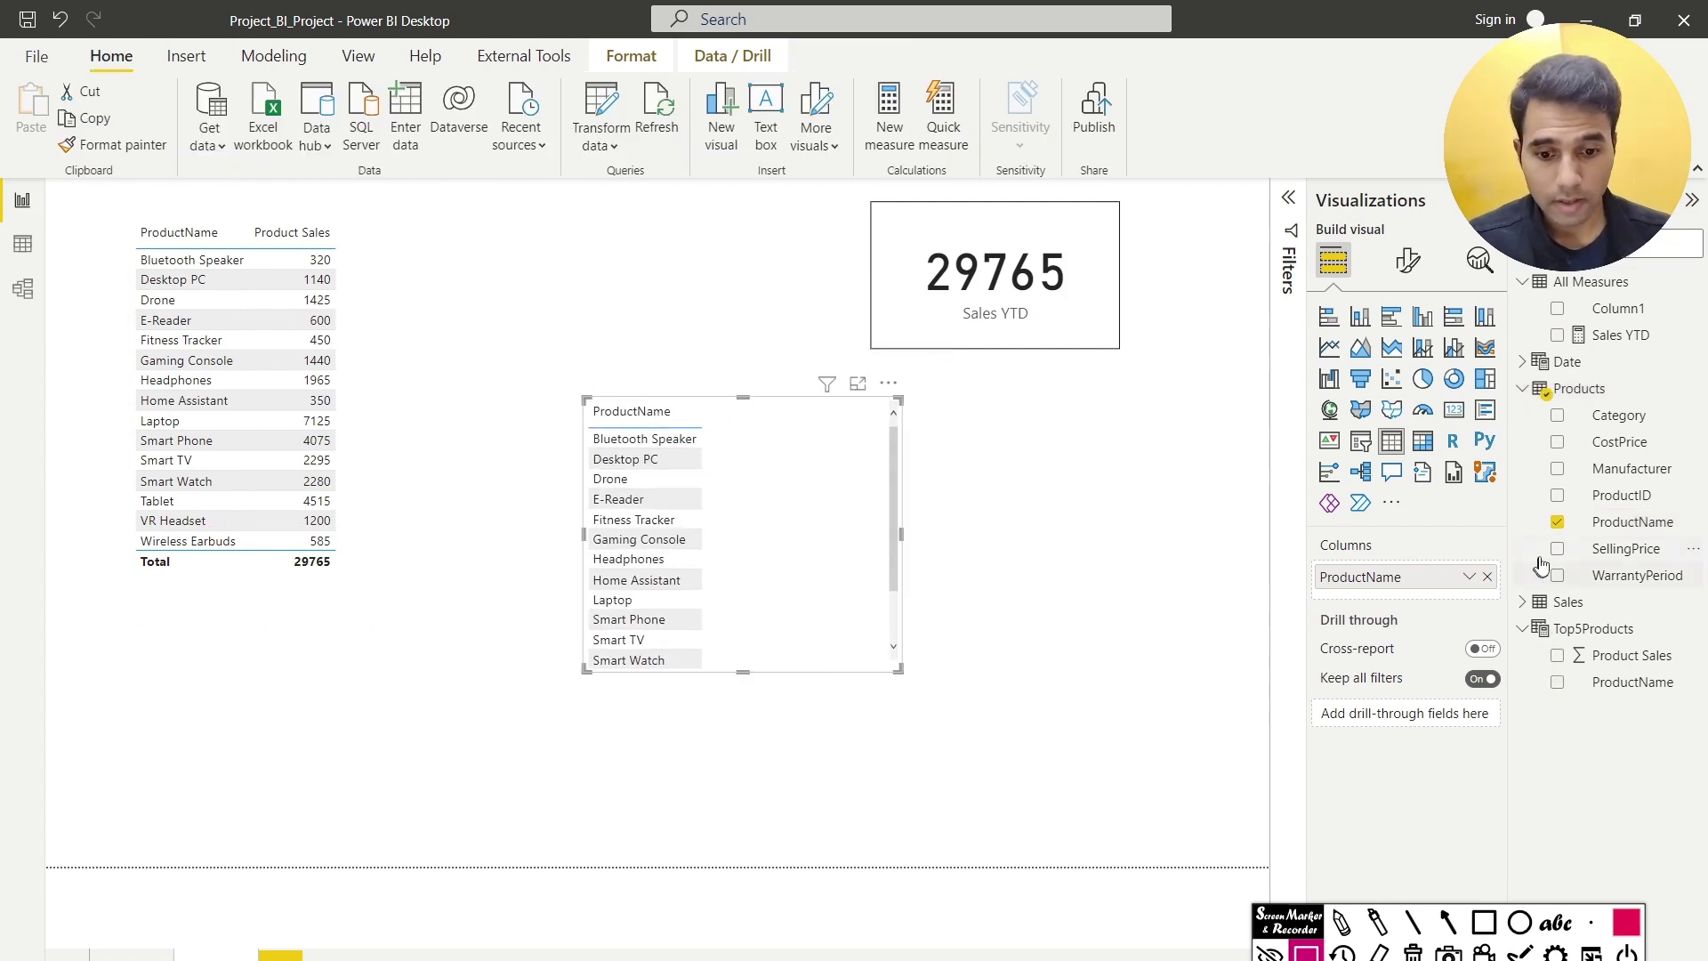
click(1523, 602)
scroll(1613, 702, down, 1)
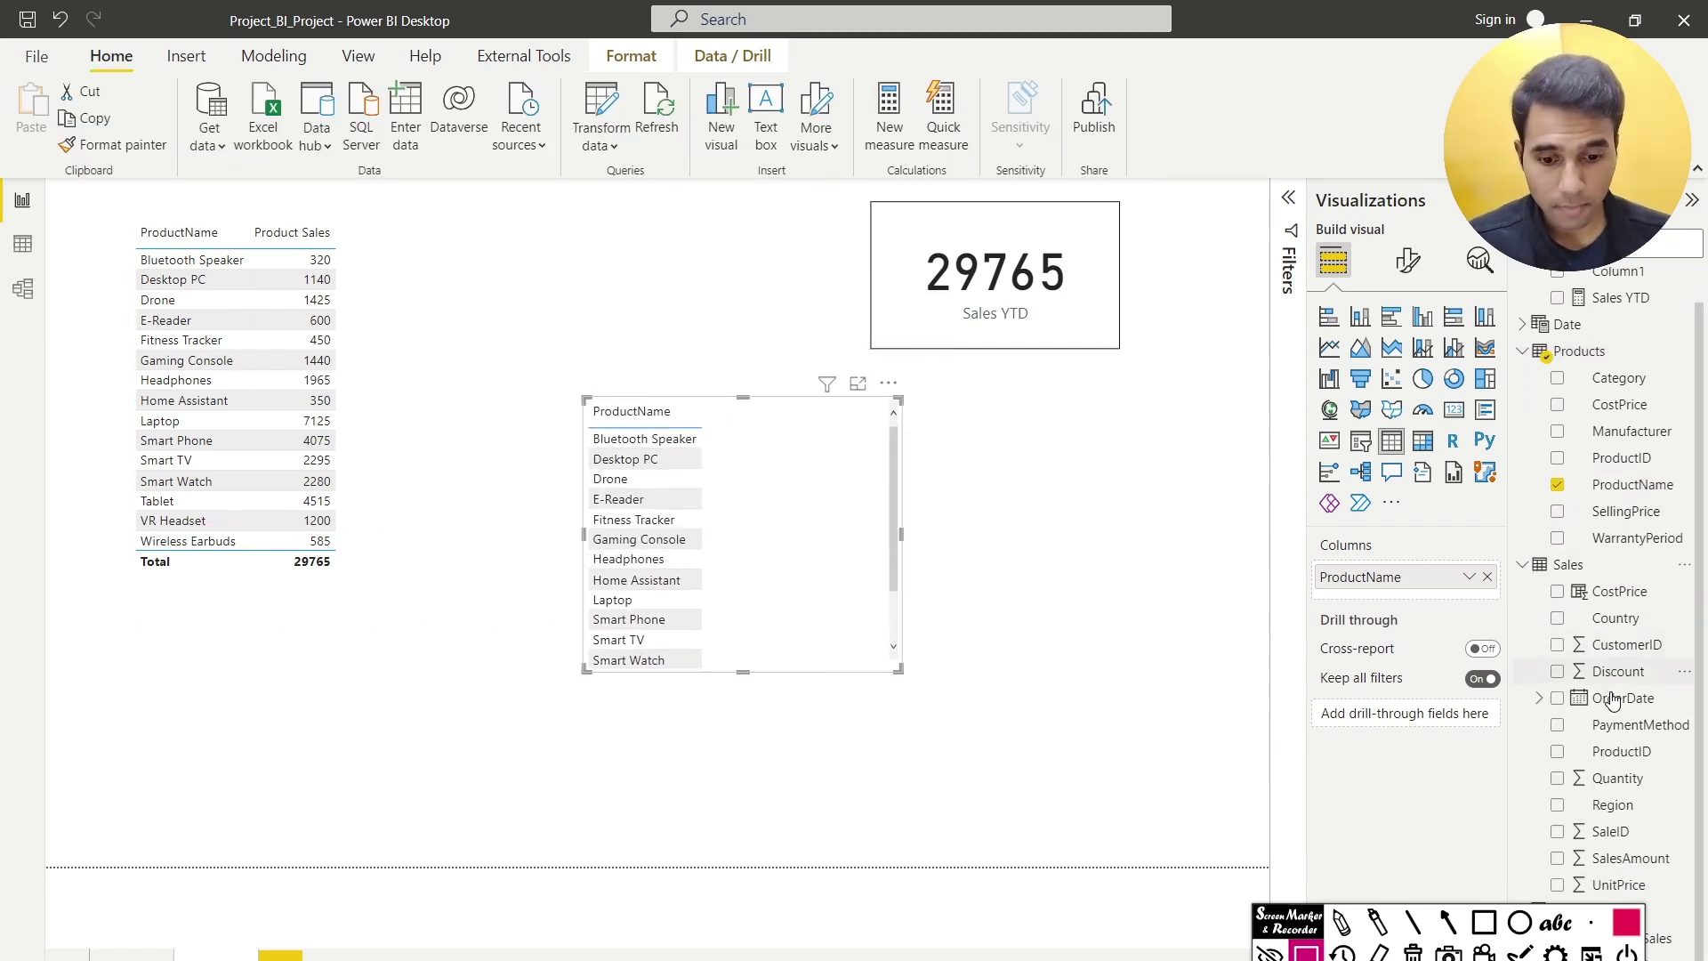
drag(1631, 859, 746, 624)
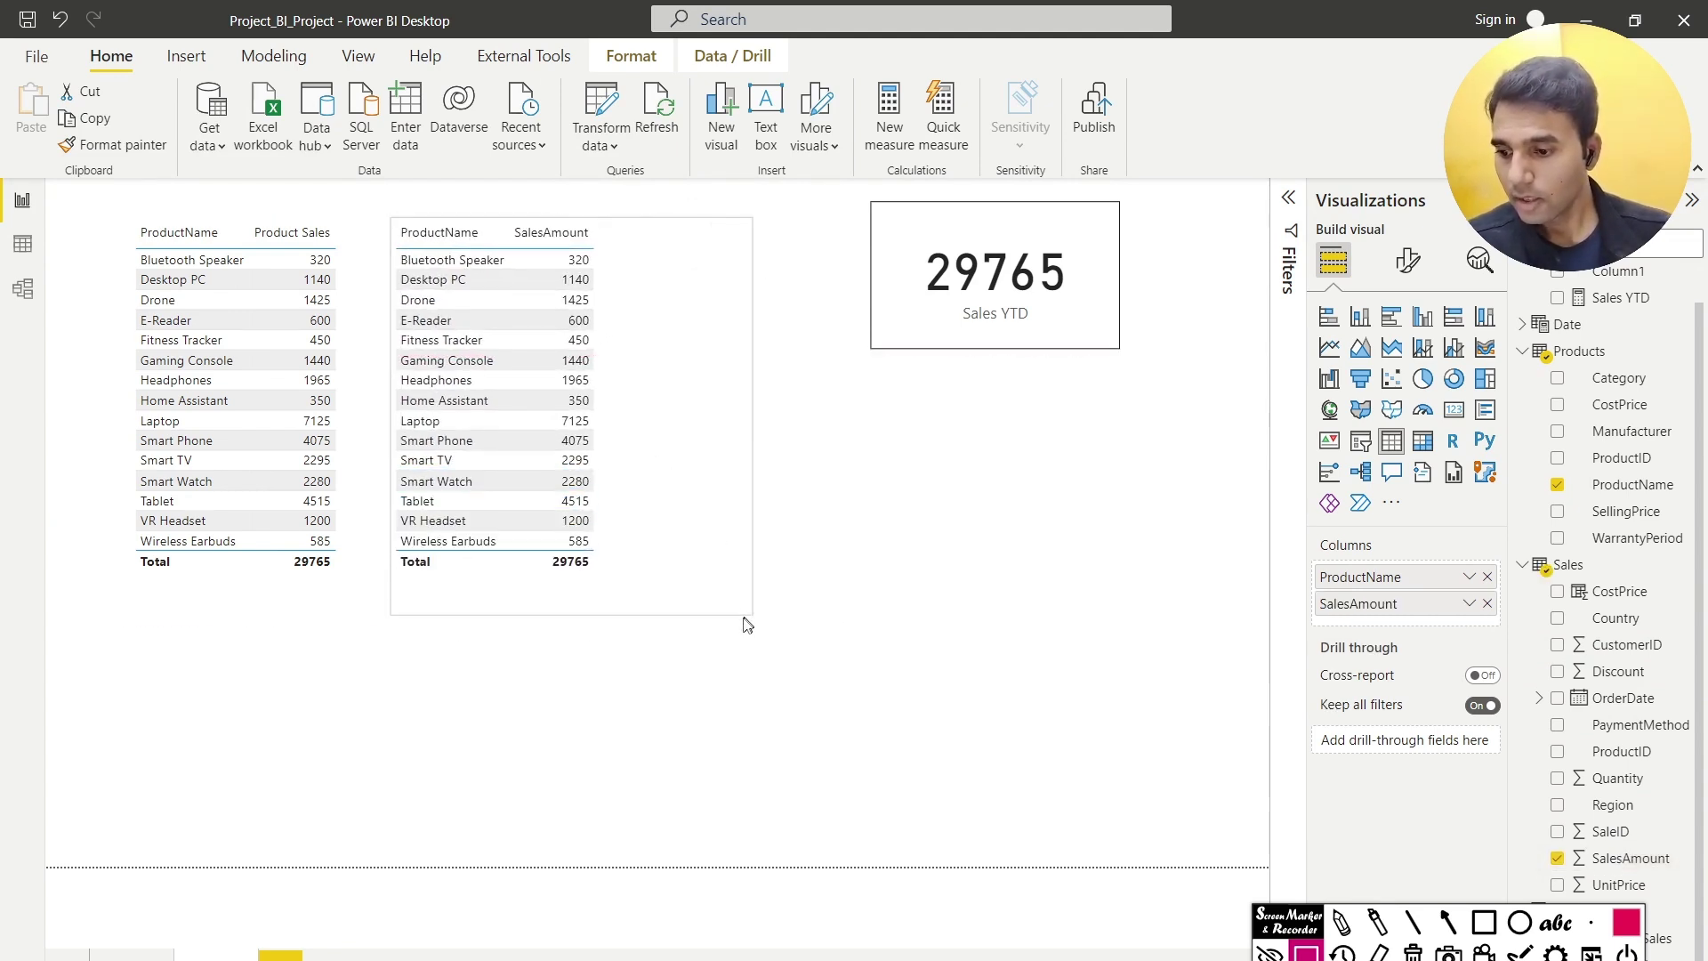
click(832, 618)
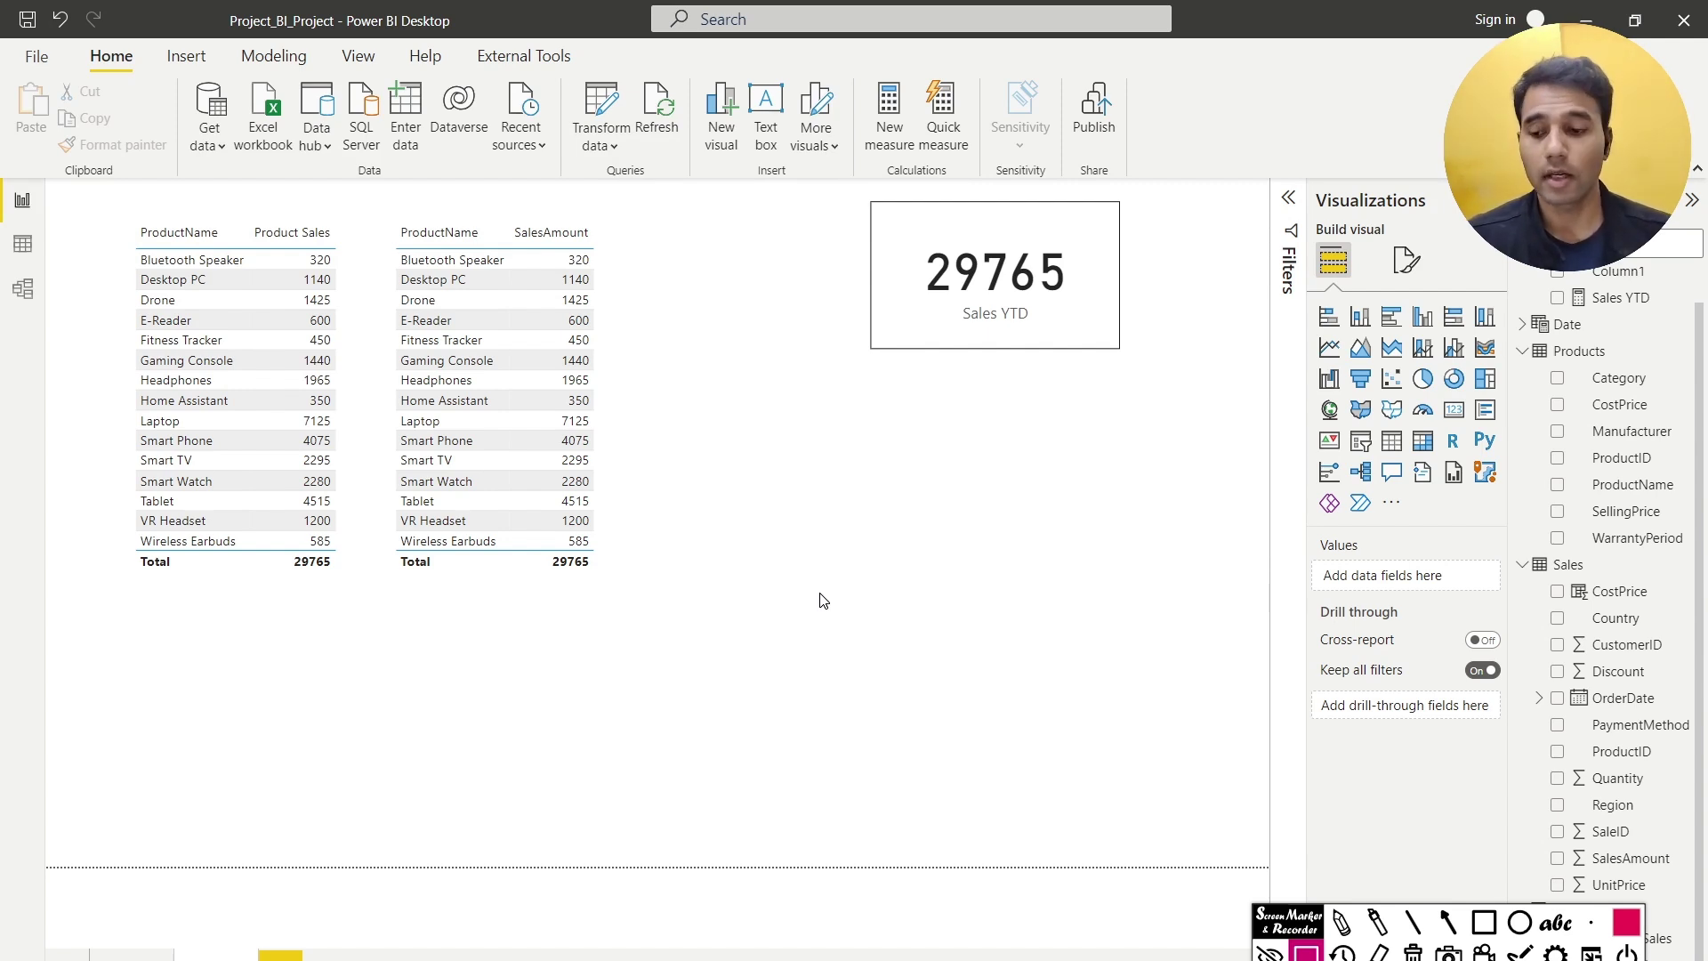
Mark both product tables with a rectangle annotation and point an arrow at each table's total
click(1484, 922)
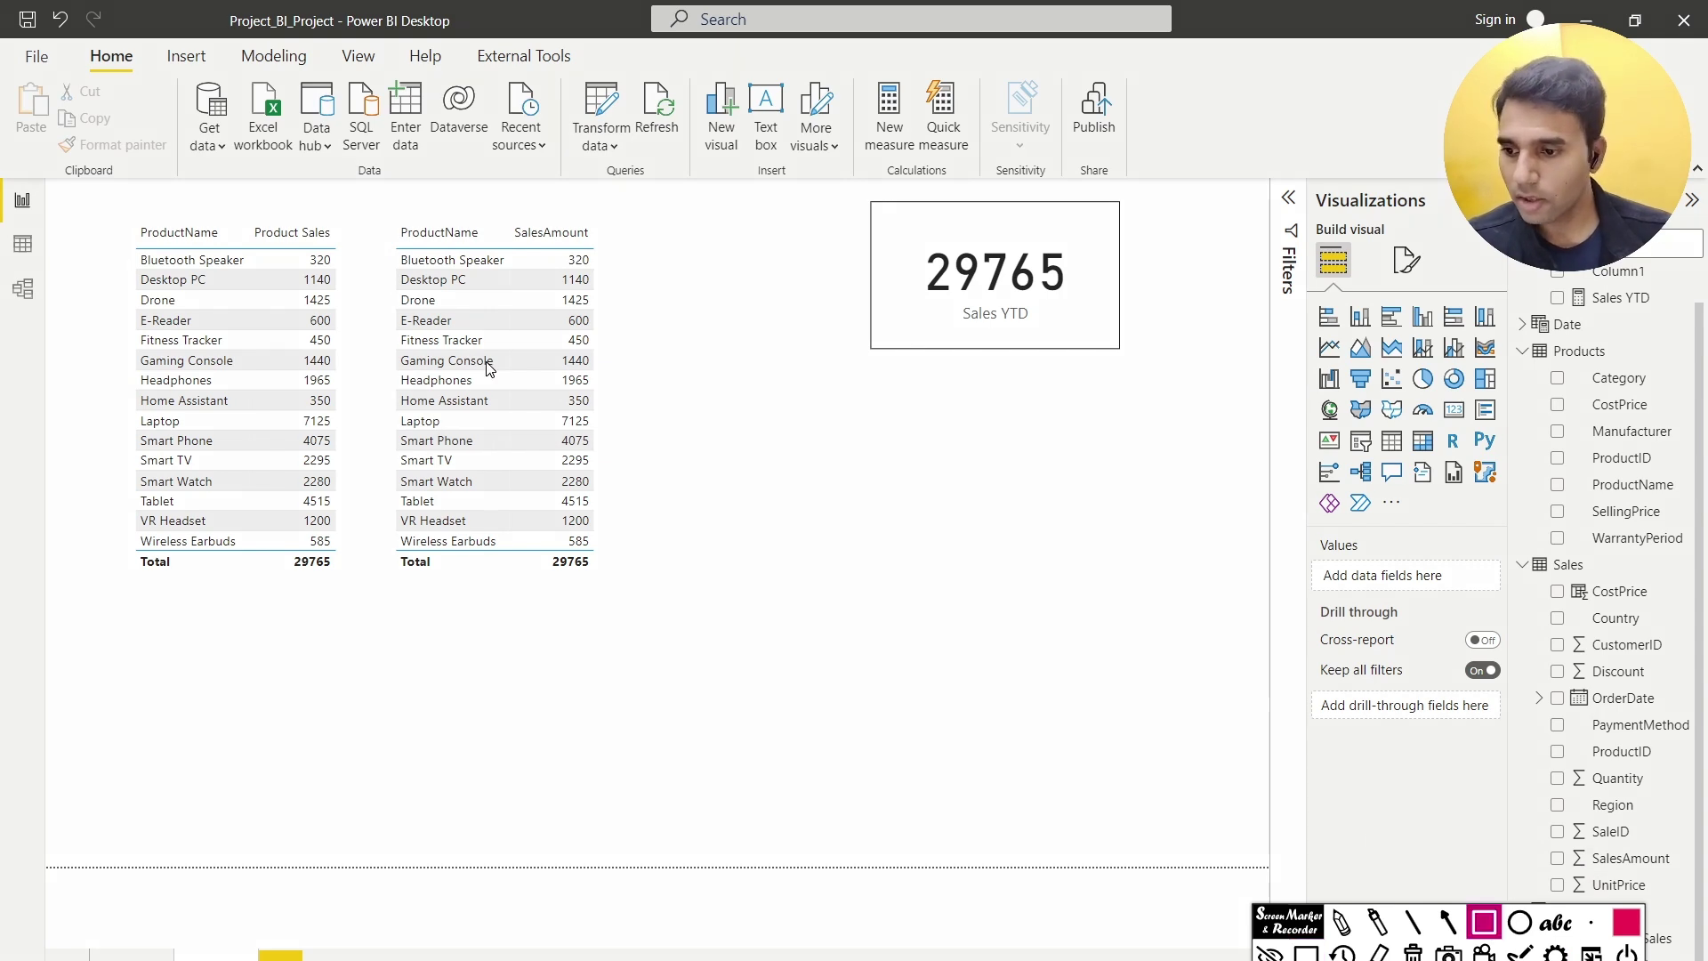
mouse_move(110, 204)
mouse_down()
mouse_move(418, 330)
mouse_move(629, 309)
mouse_move(647, 409)
mouse_move(637, 614)
mouse_up()
click(1449, 923)
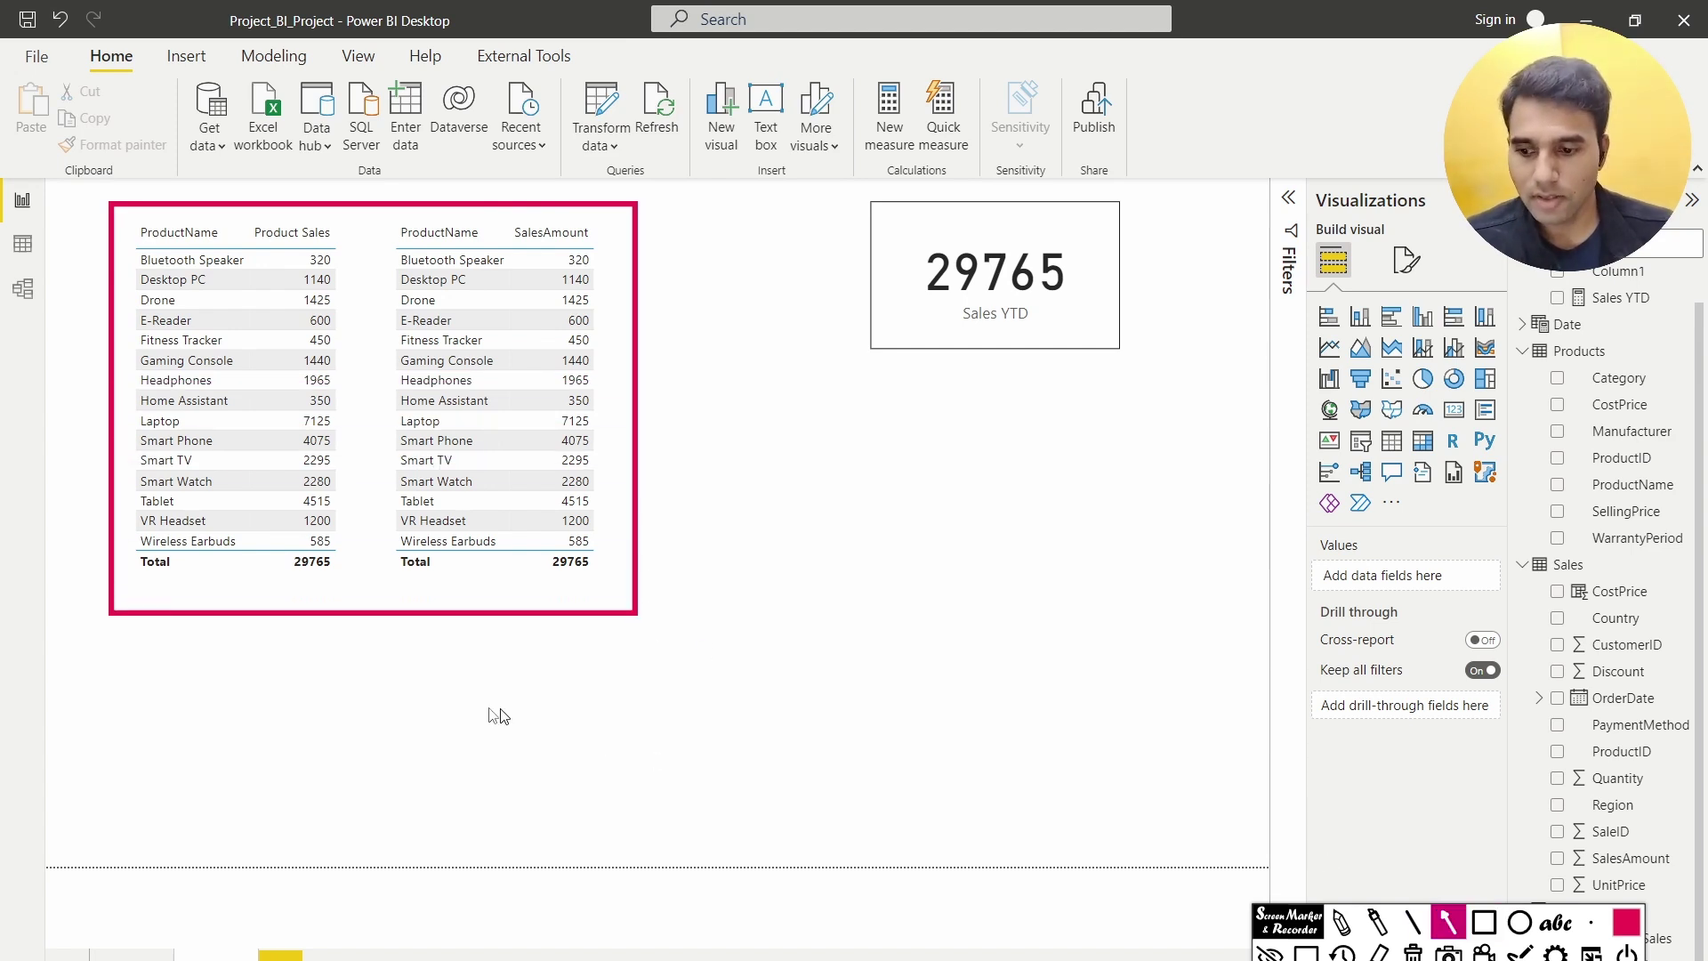
drag(259, 702, 307, 588)
drag(489, 739, 558, 586)
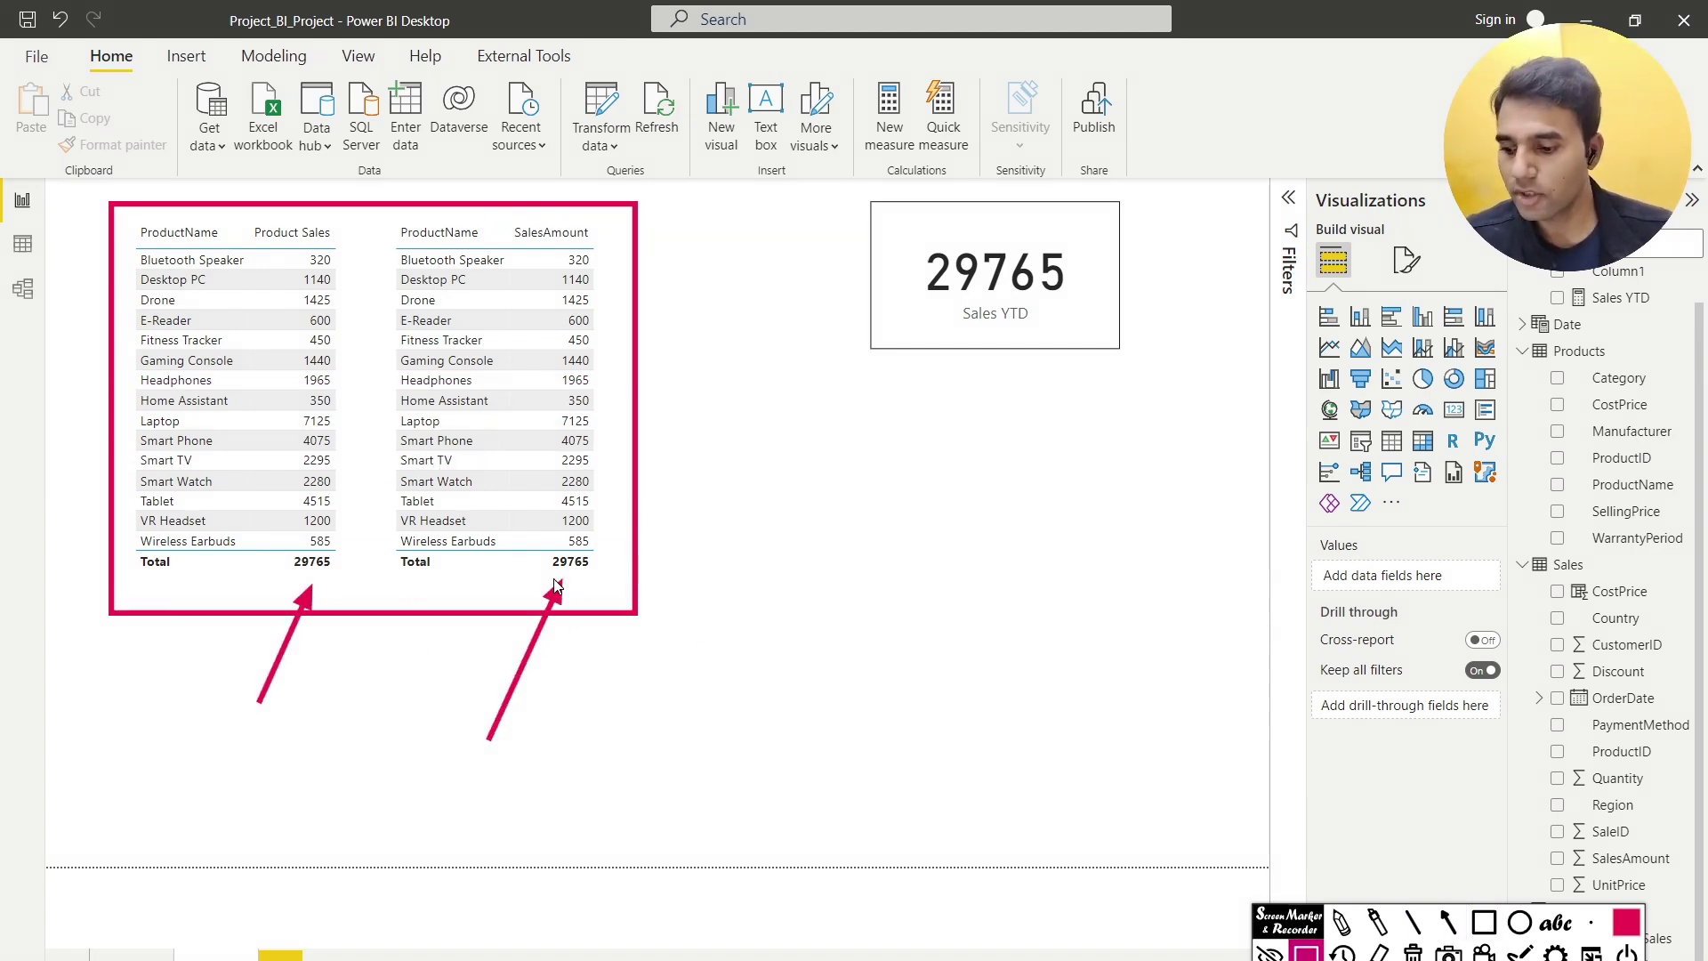
Delete the comparison table visual showing SalesAmount and move the Product Sales table toward the middle of the page
click(548, 585)
key(Delete)
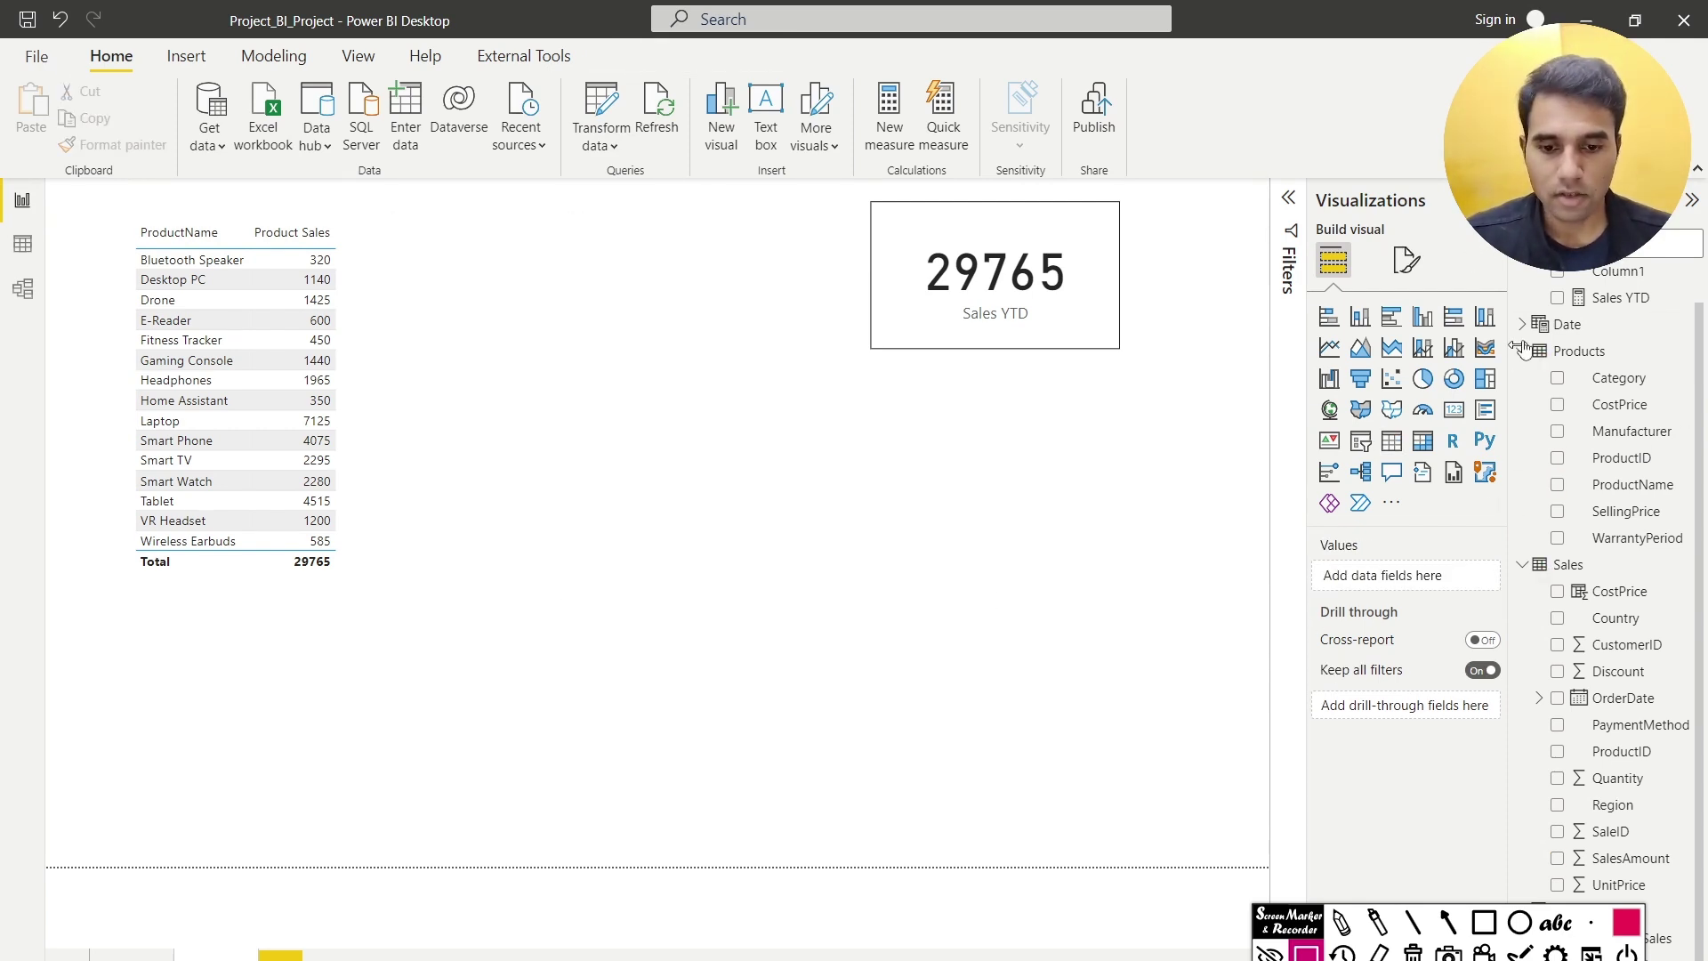
click(1525, 352)
click(1522, 414)
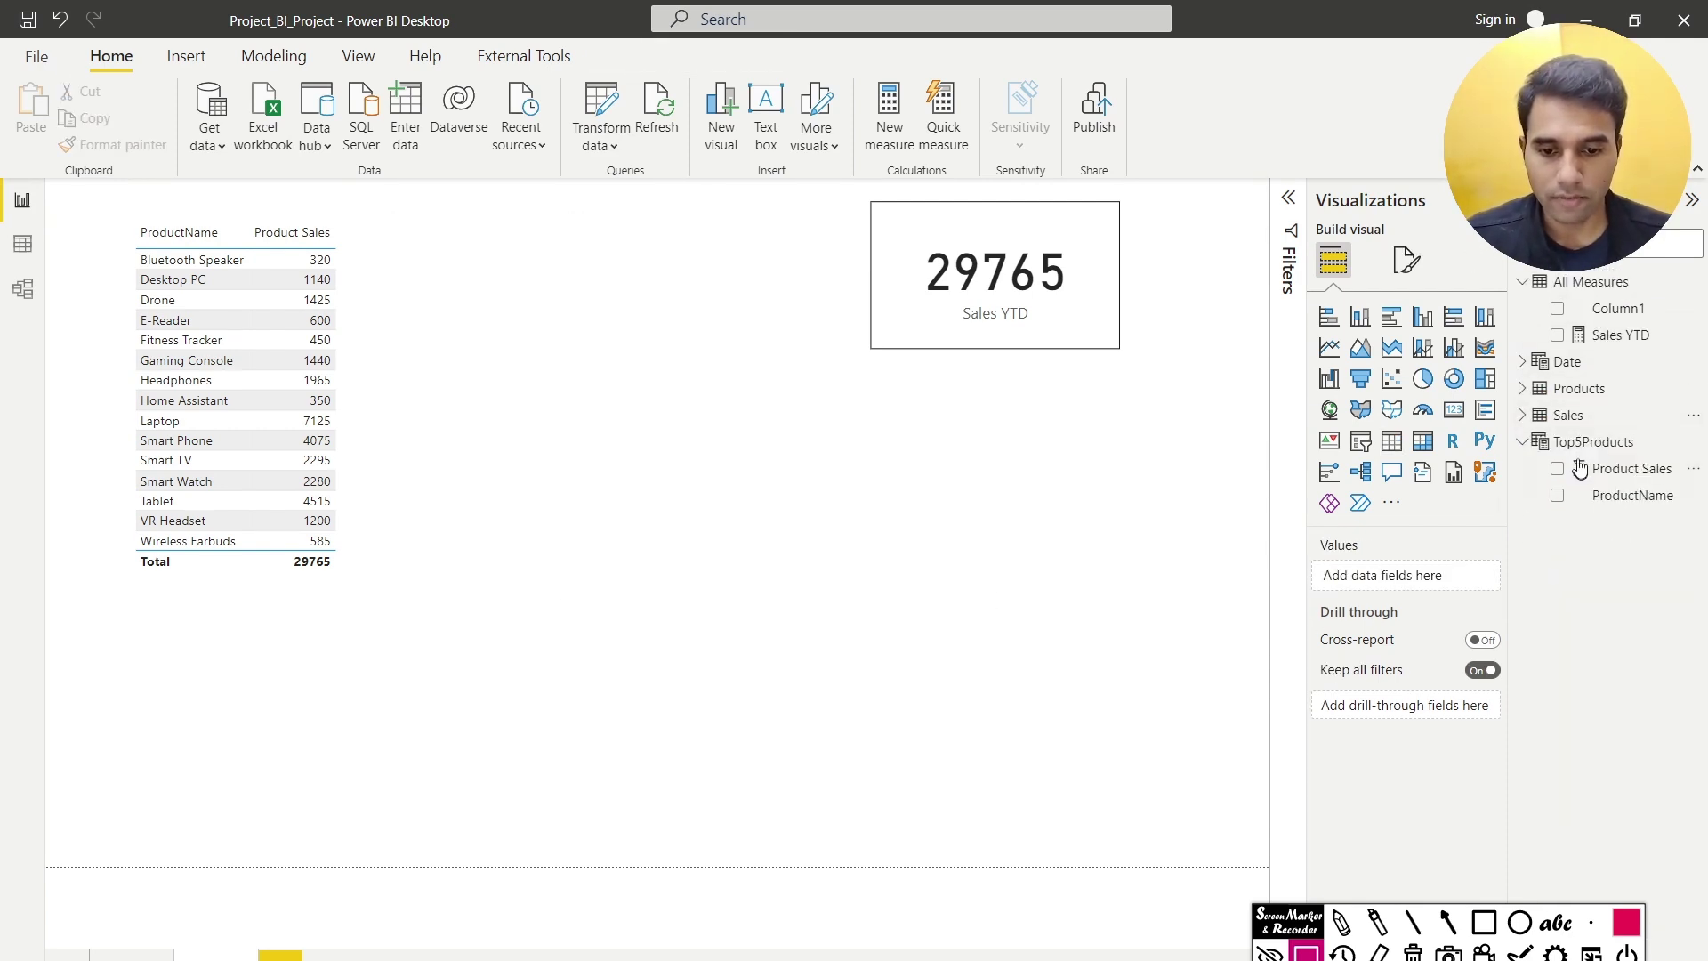
click(397, 431)
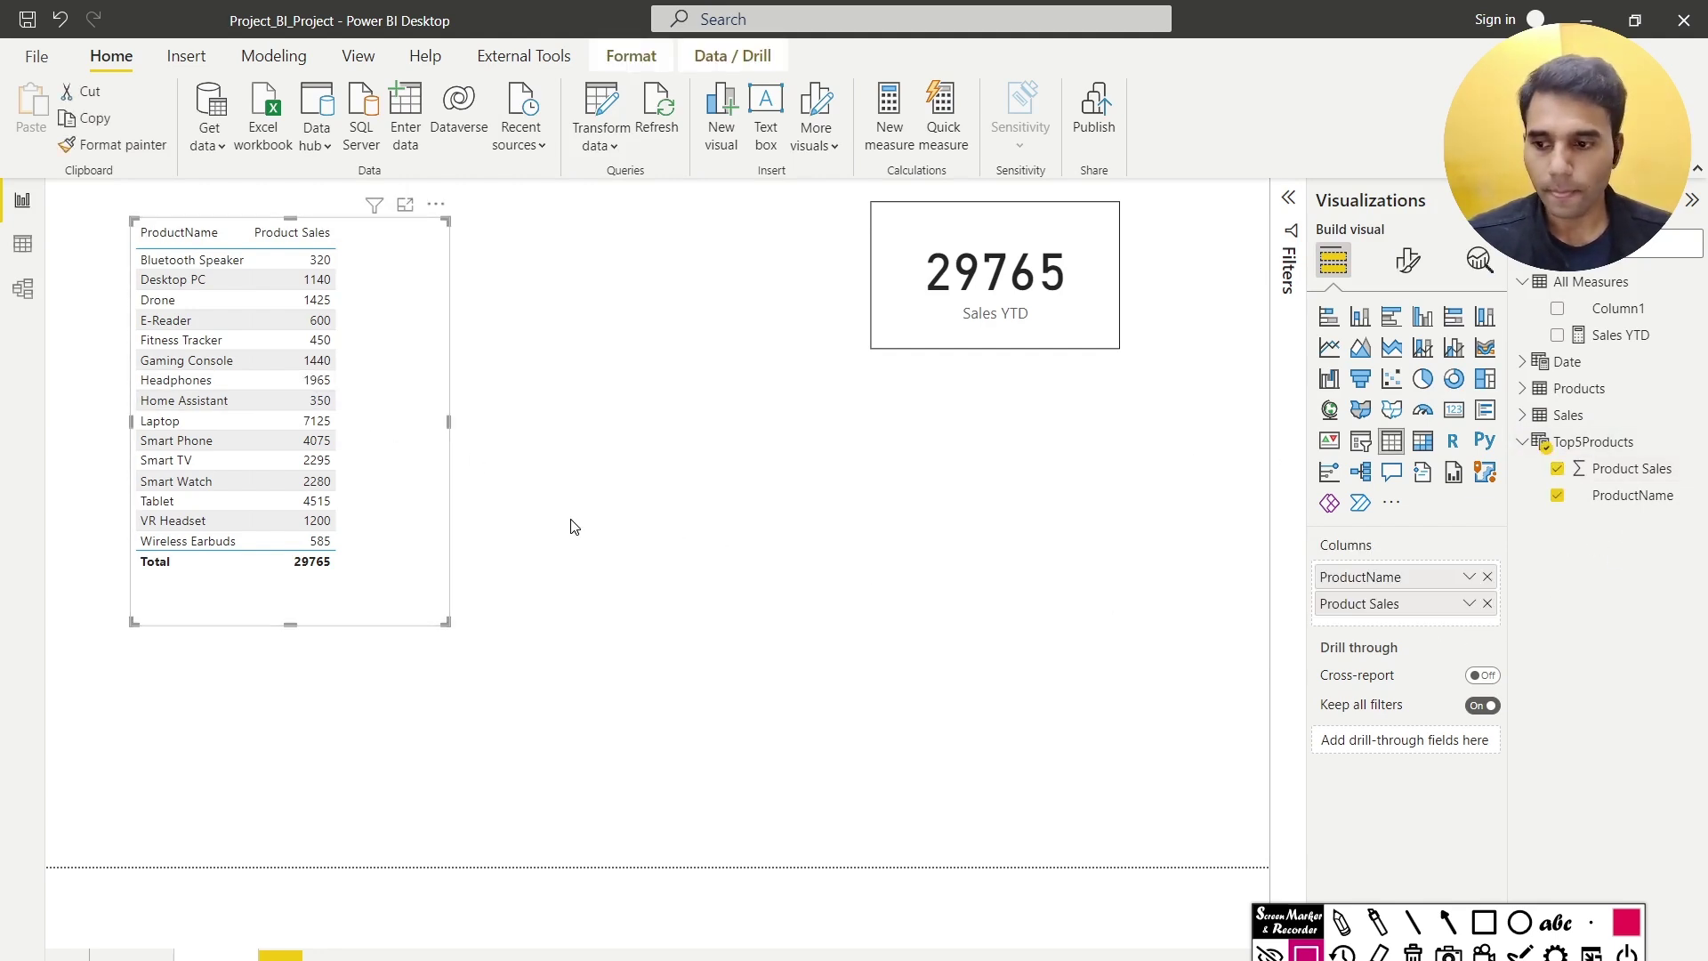
drag(427, 499, 655, 561)
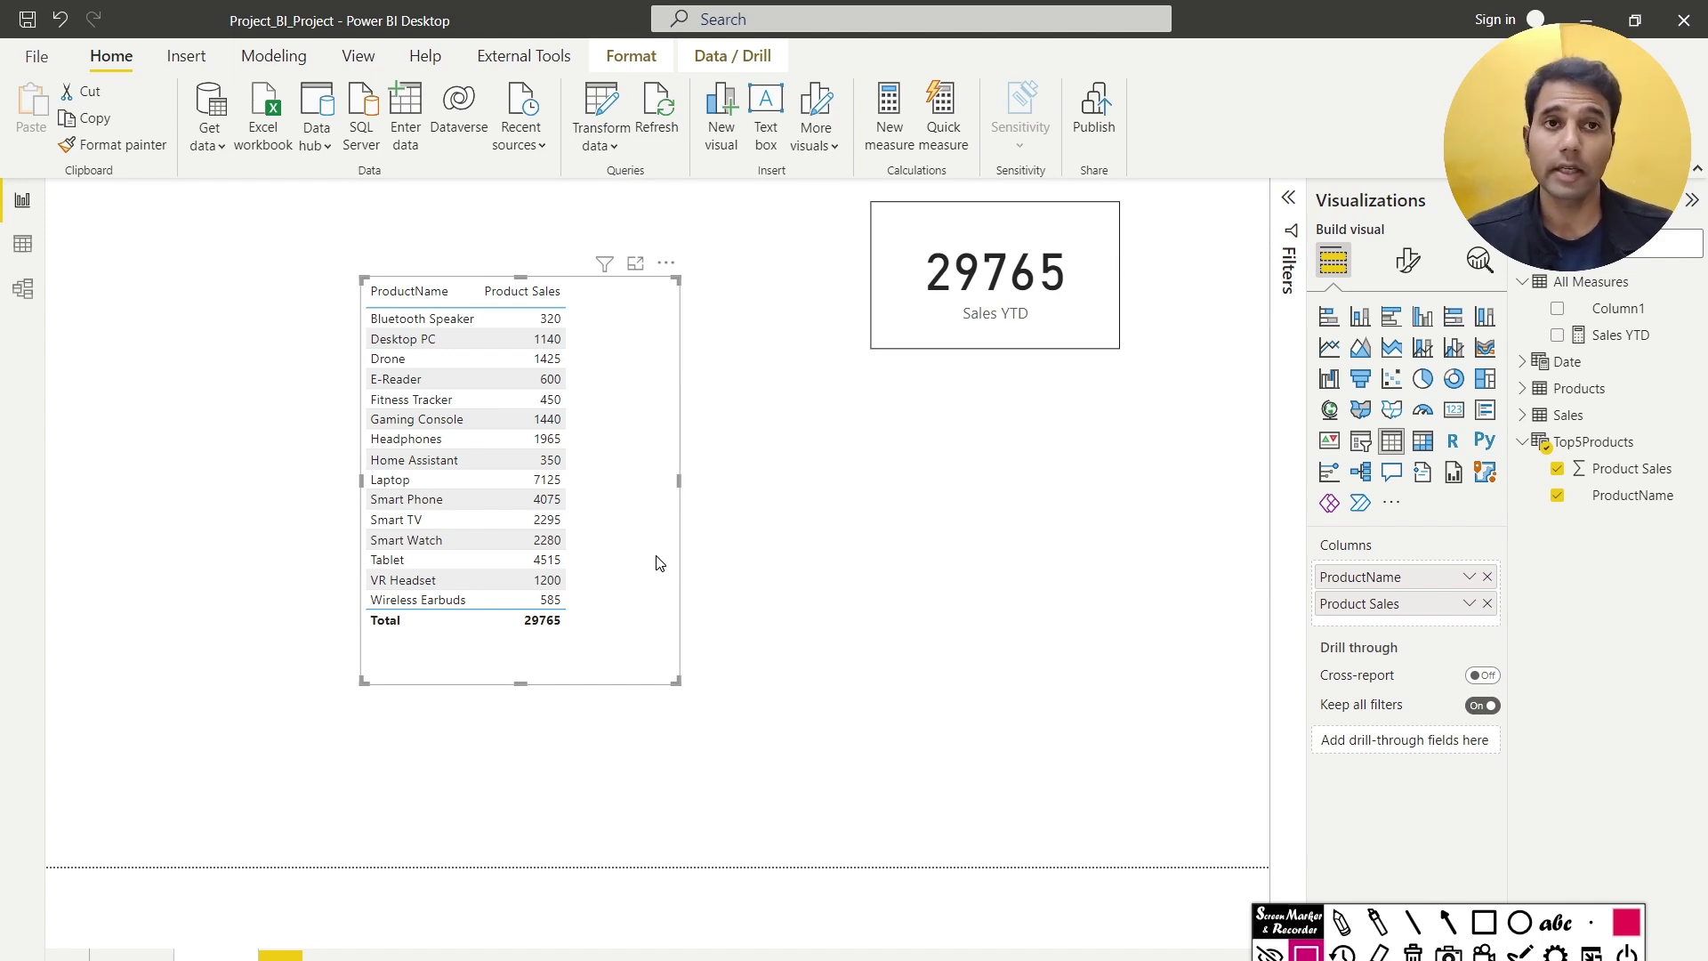
Wrap the SUMMARIZE expression of the Top5Products table in TOPN with an N value of 5 and commit the formula
click(1589, 442)
click(158, 217)
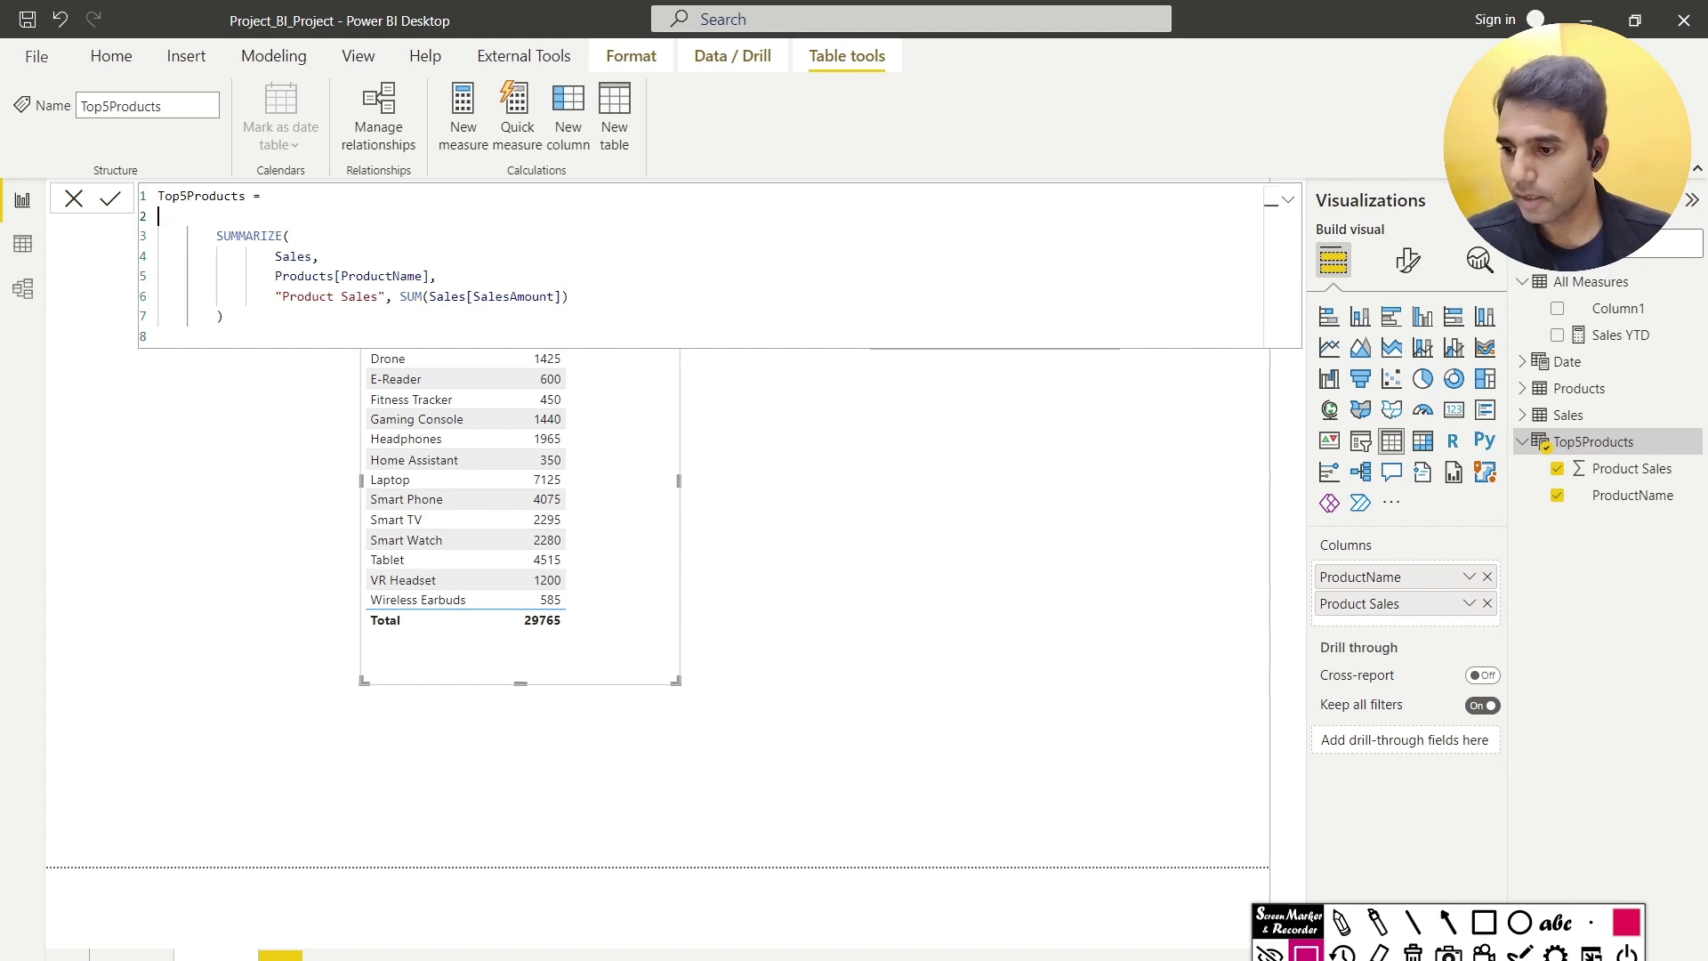
text(T)
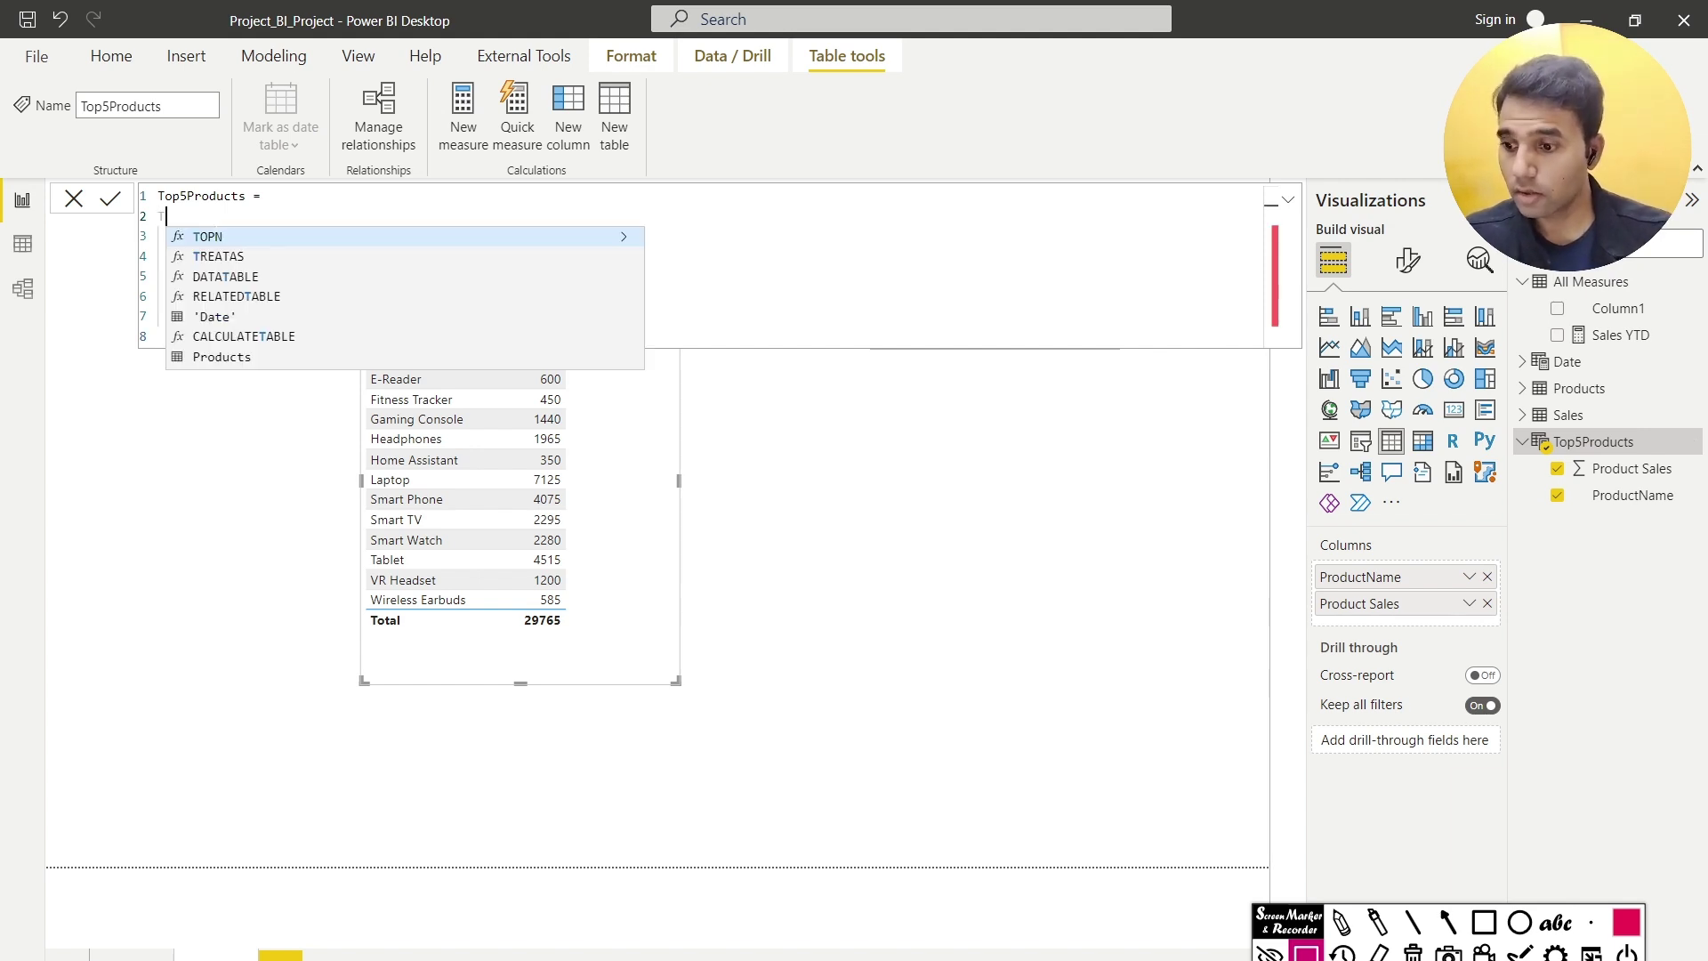
key(Tab)
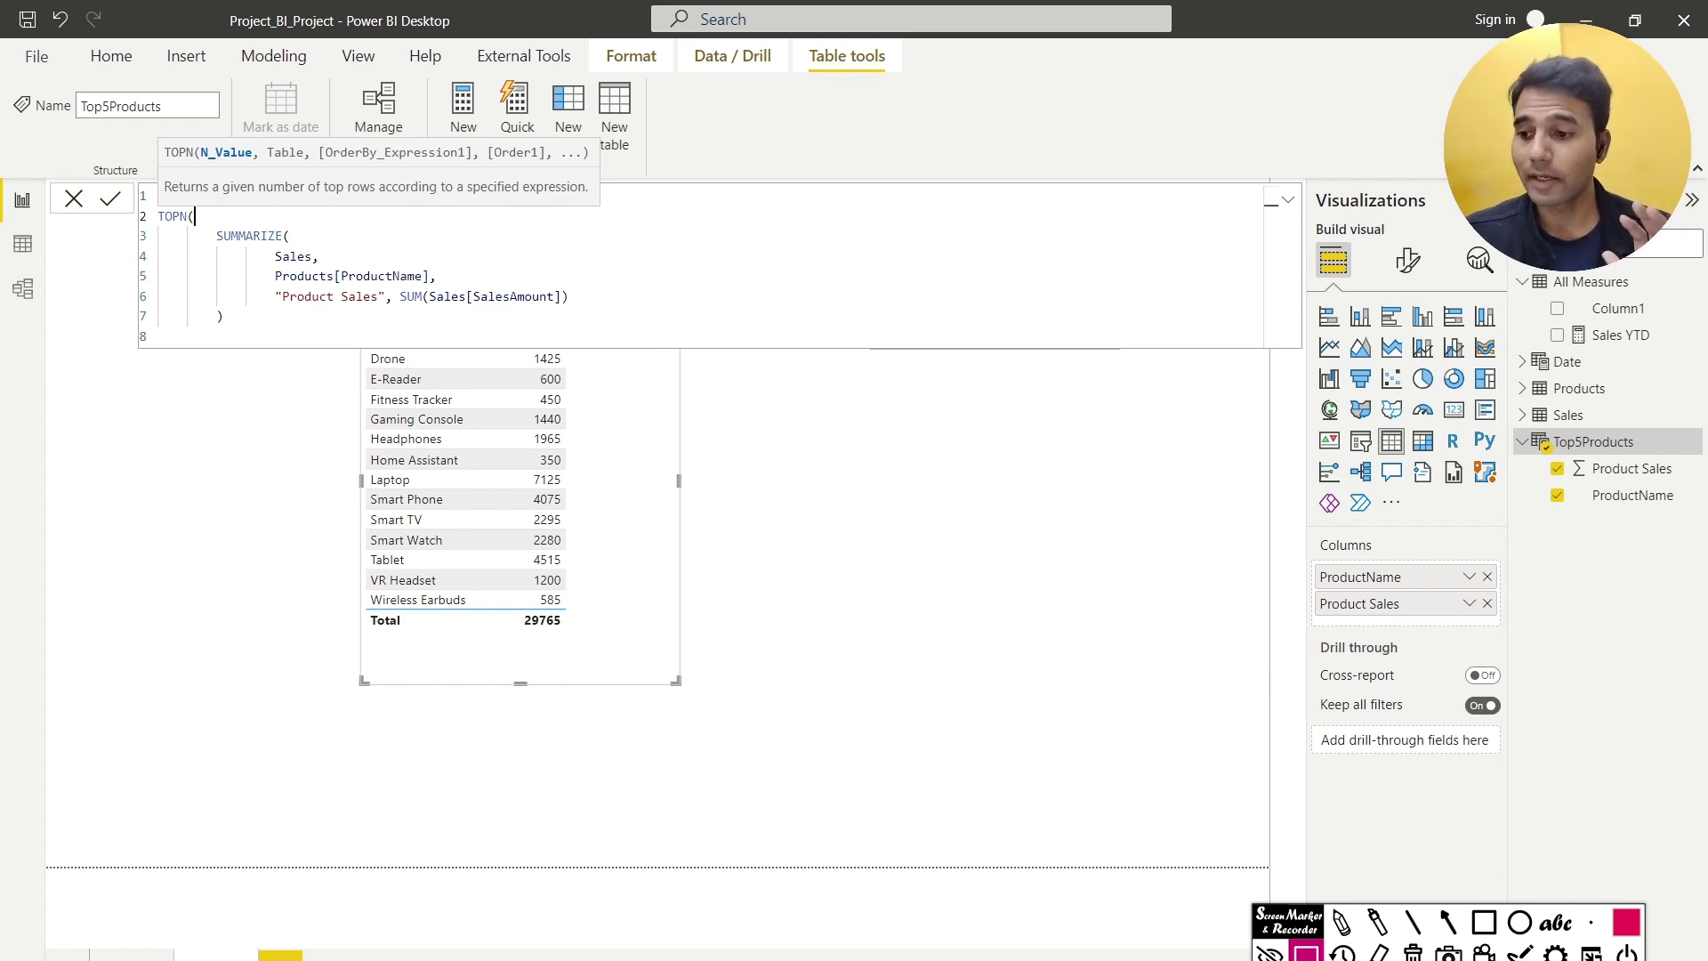
text(5)
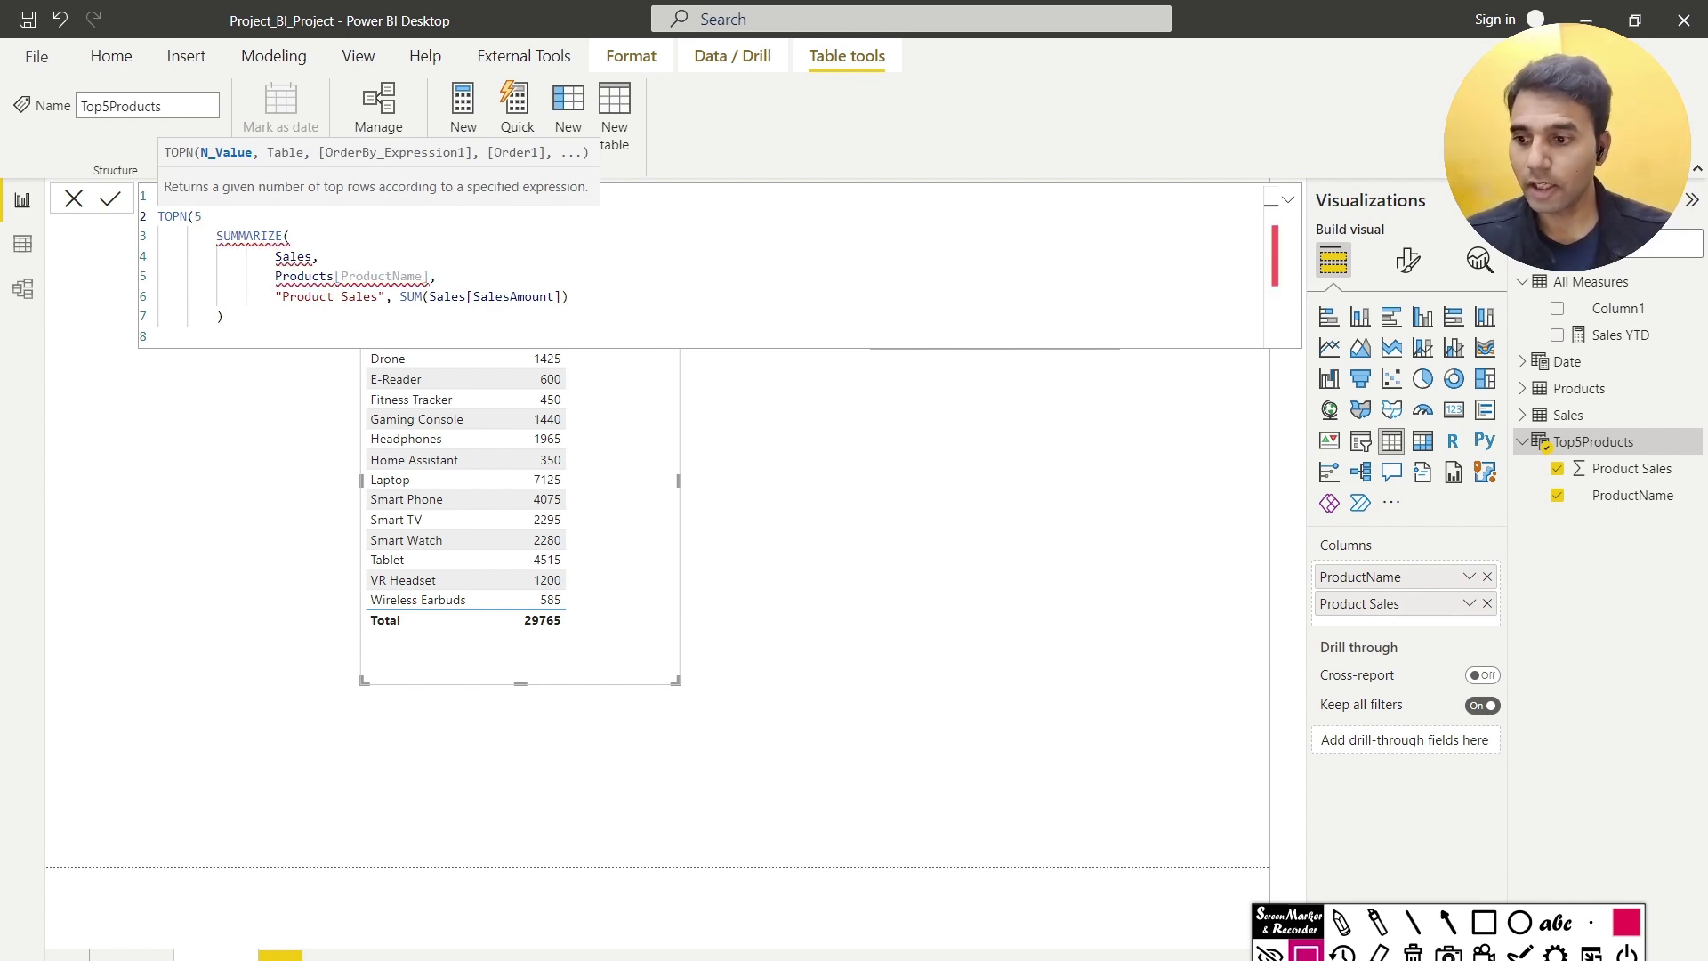
text(,)
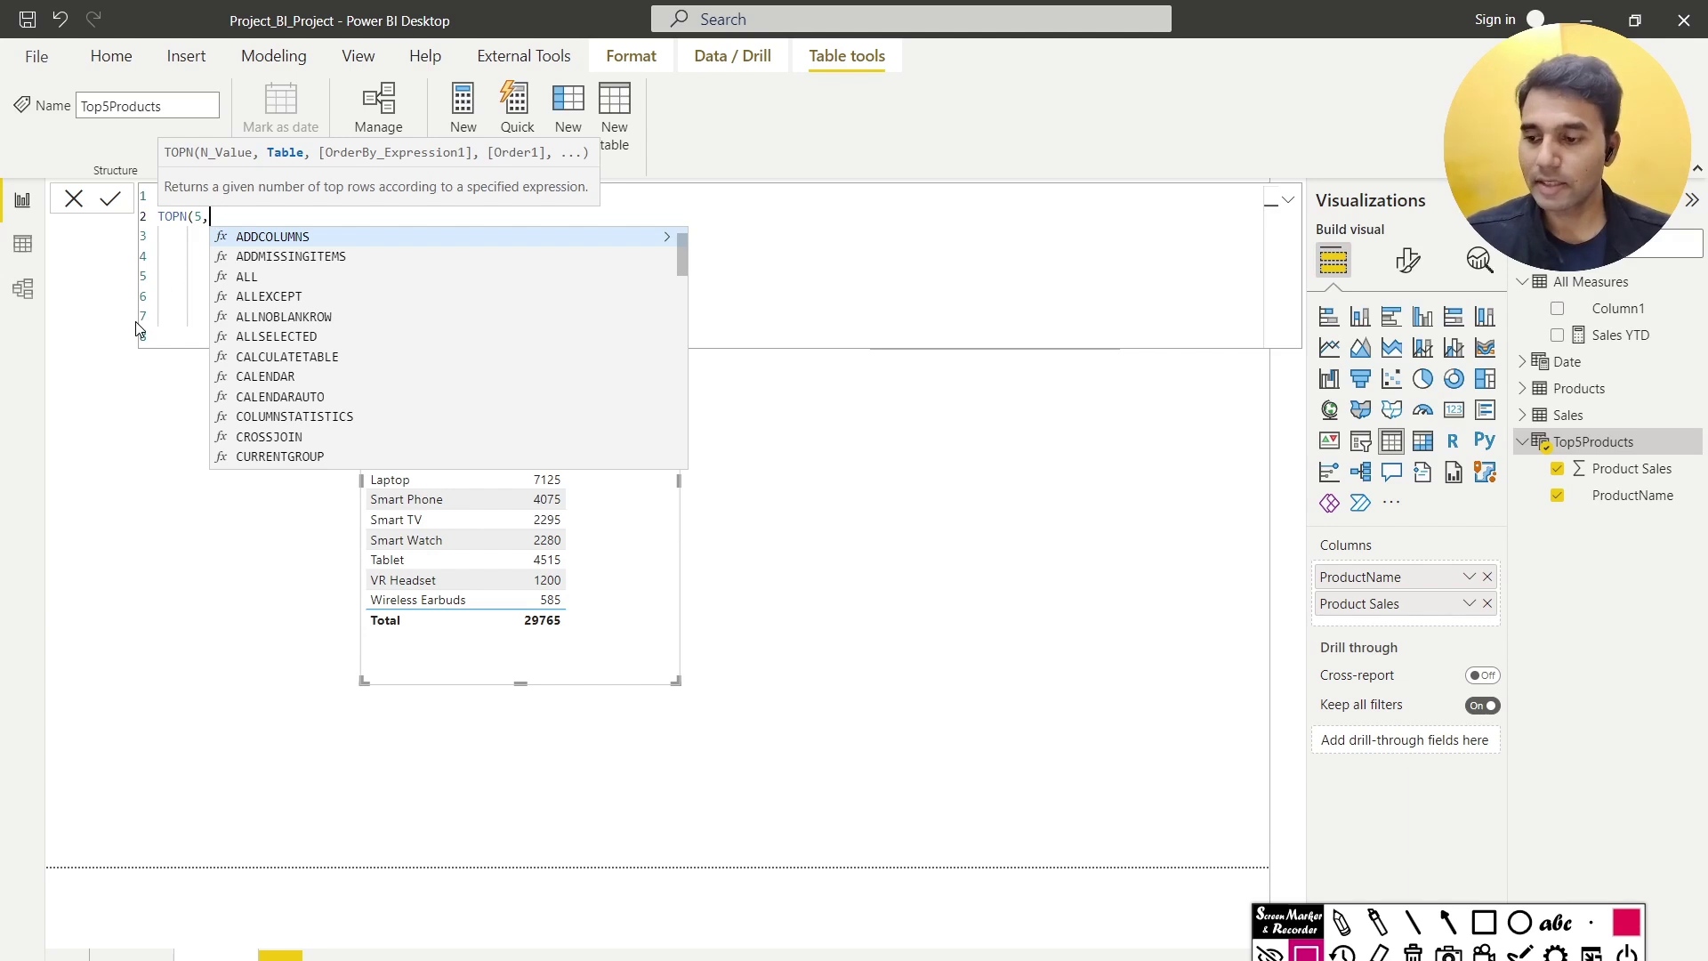
click(178, 296)
key(Return)
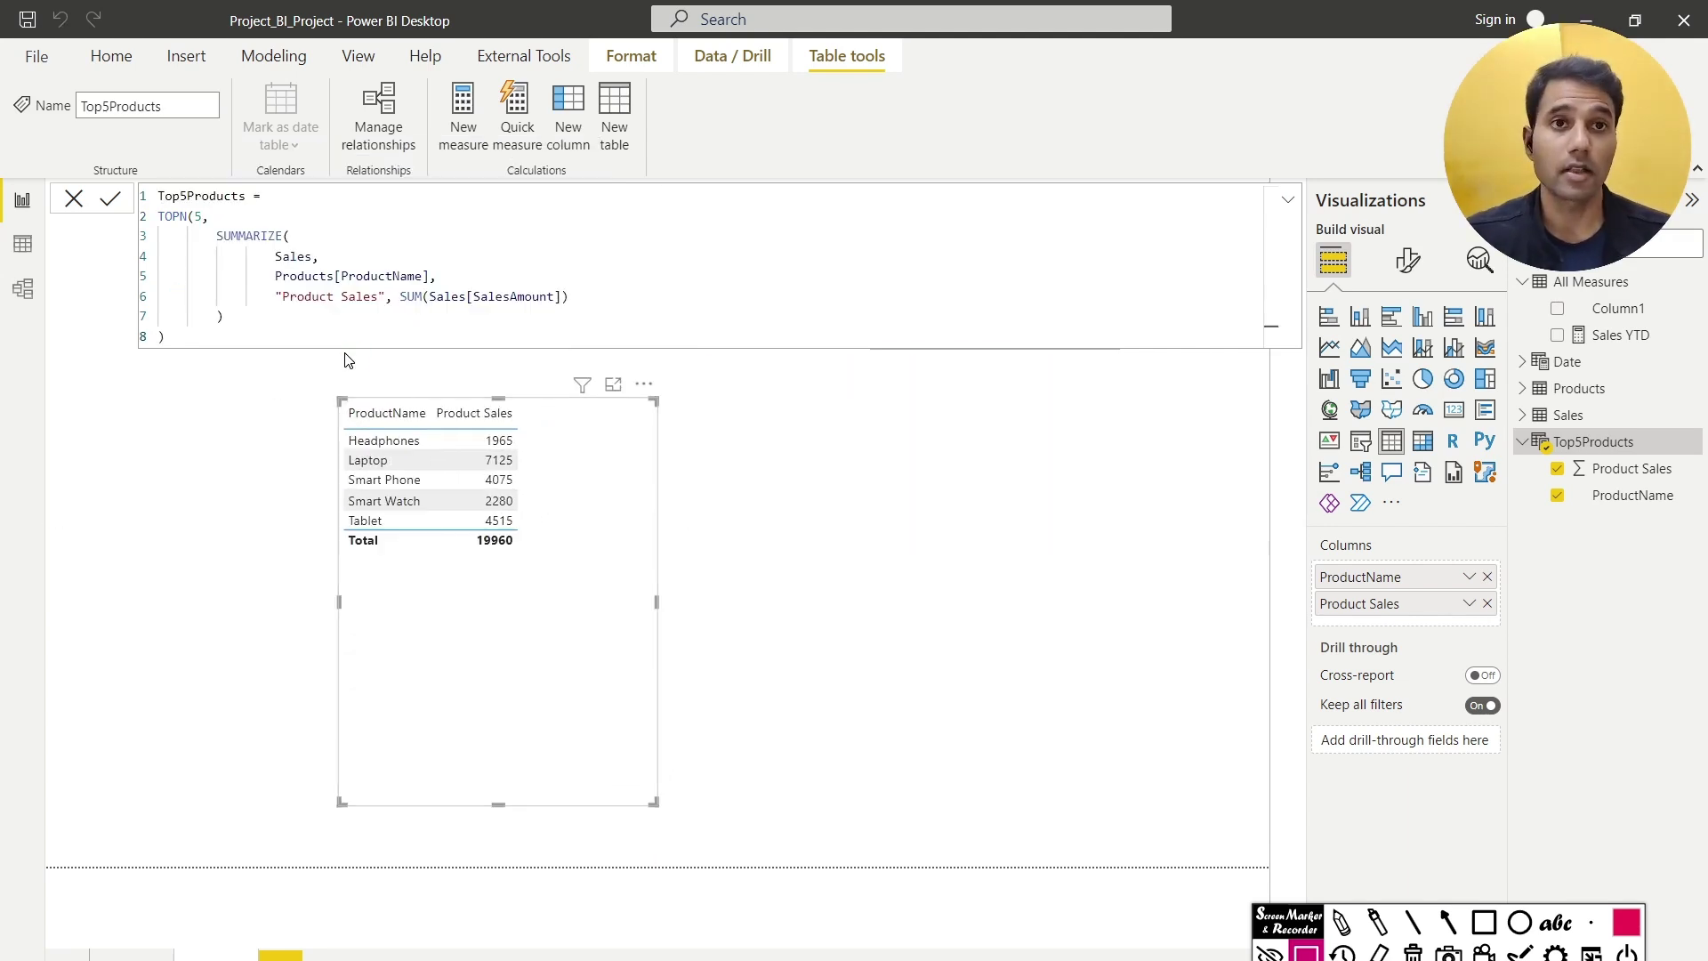
Add a comma after SUMMARIZE's closing parenthesis and a new line for TOPN's order-by argument
click(224, 317)
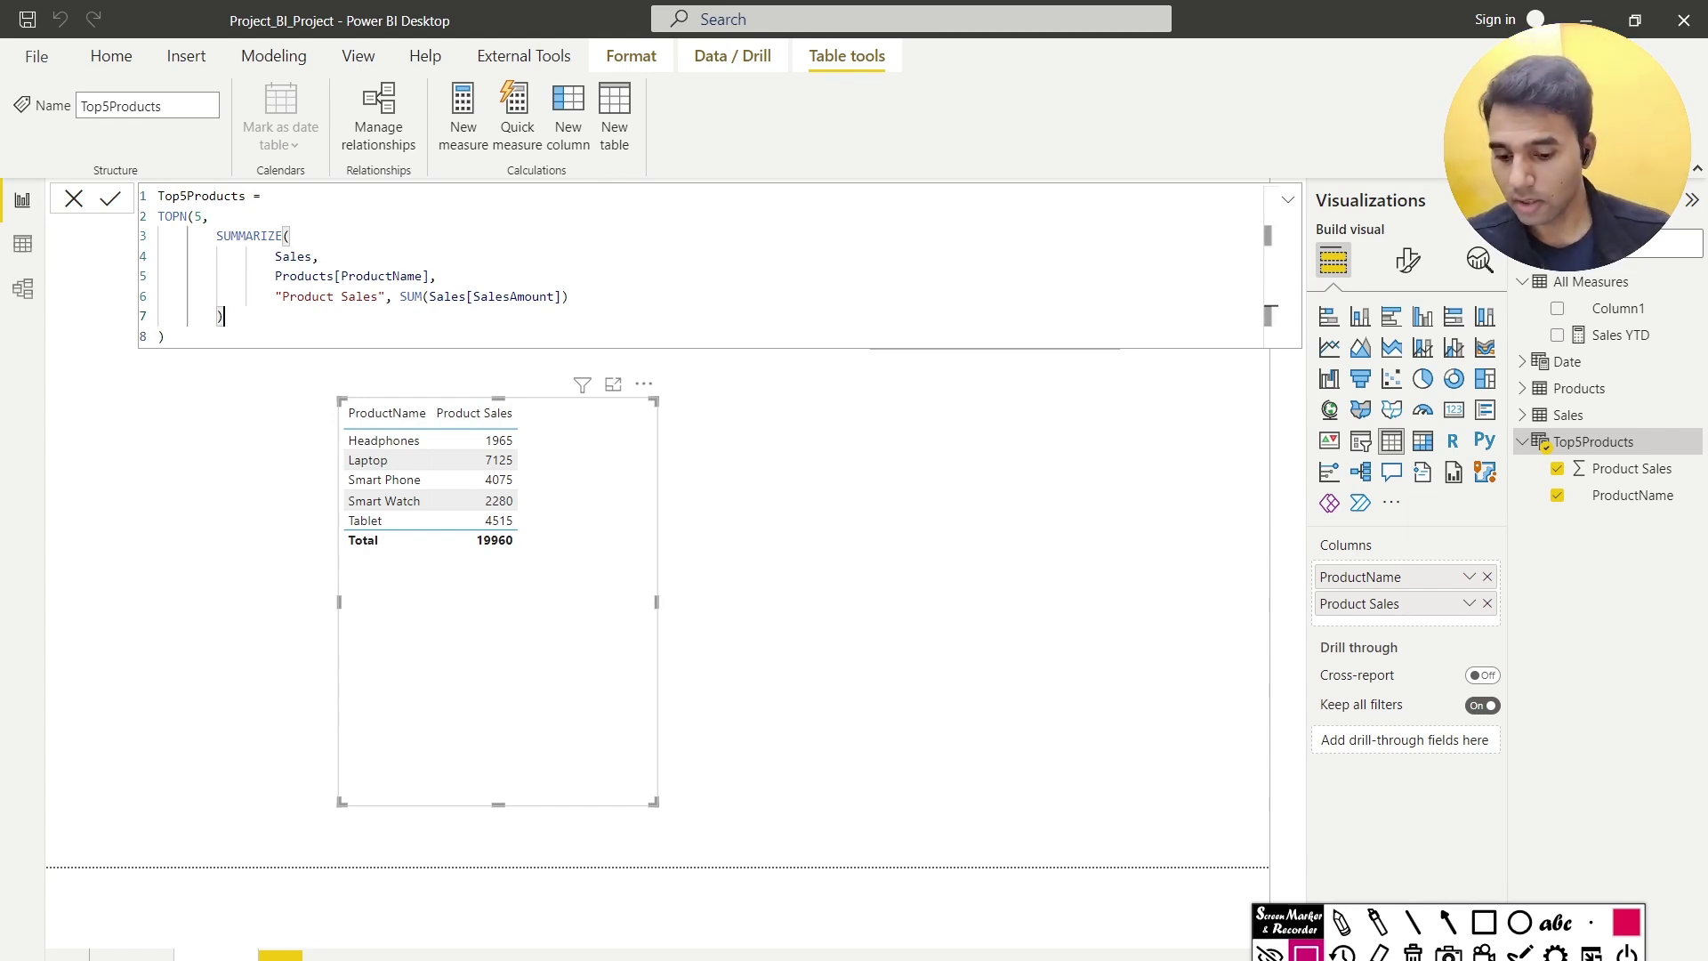
text(,)
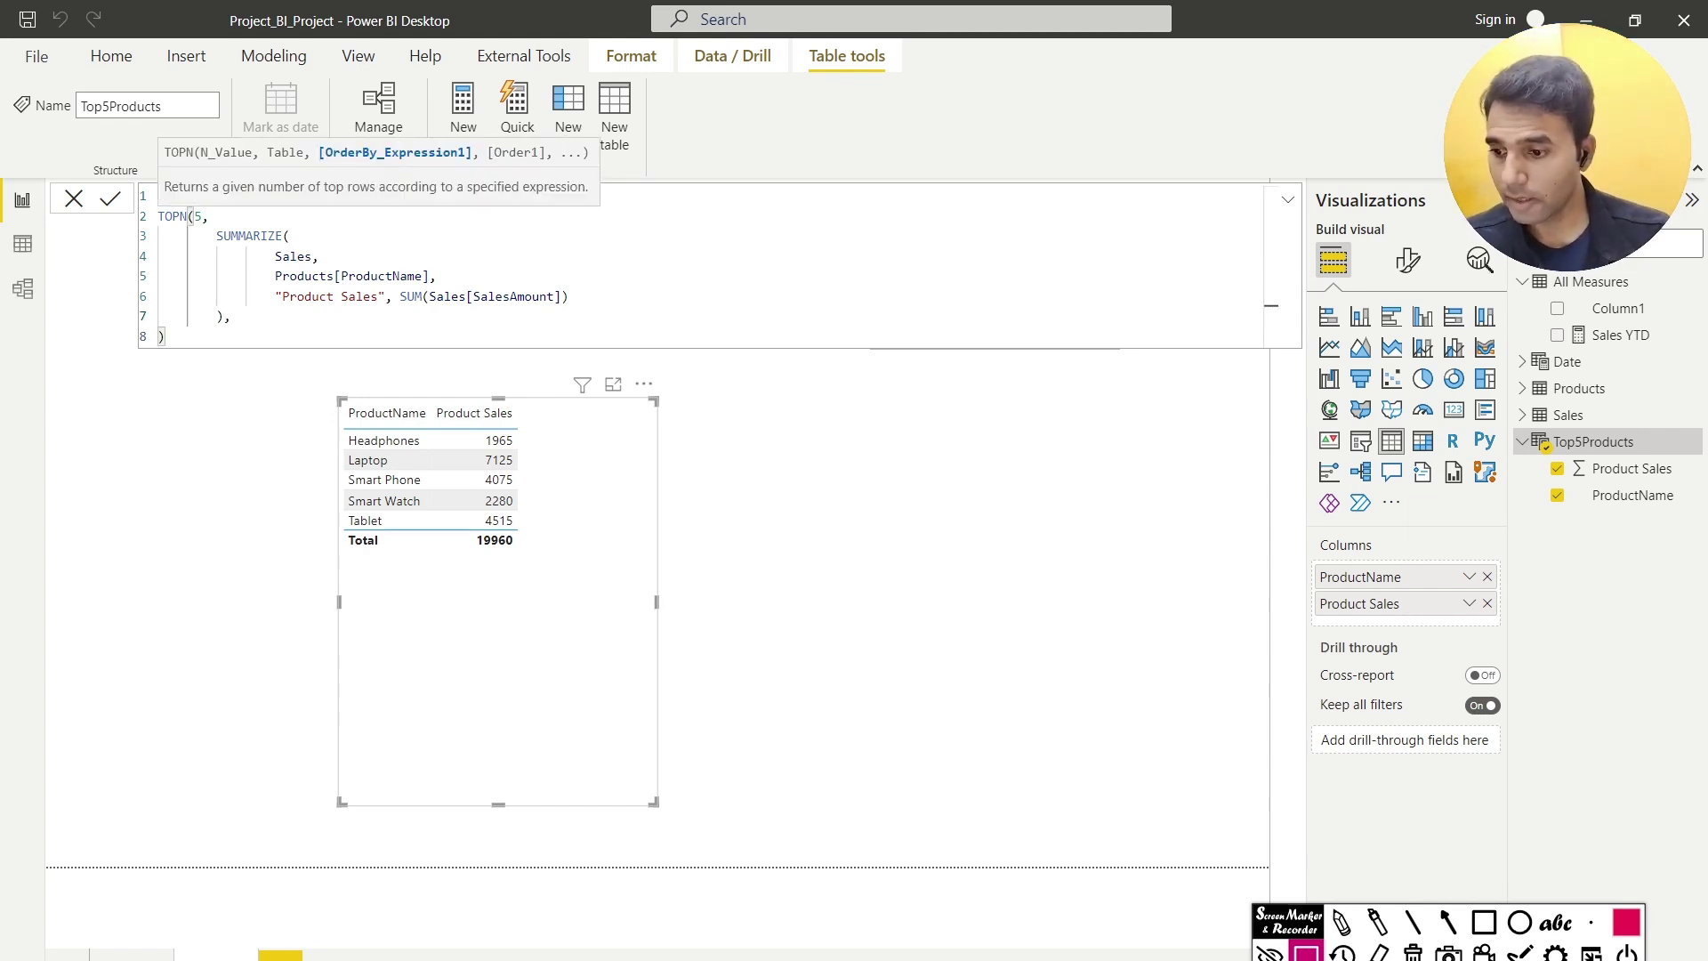
key(shift+Return)
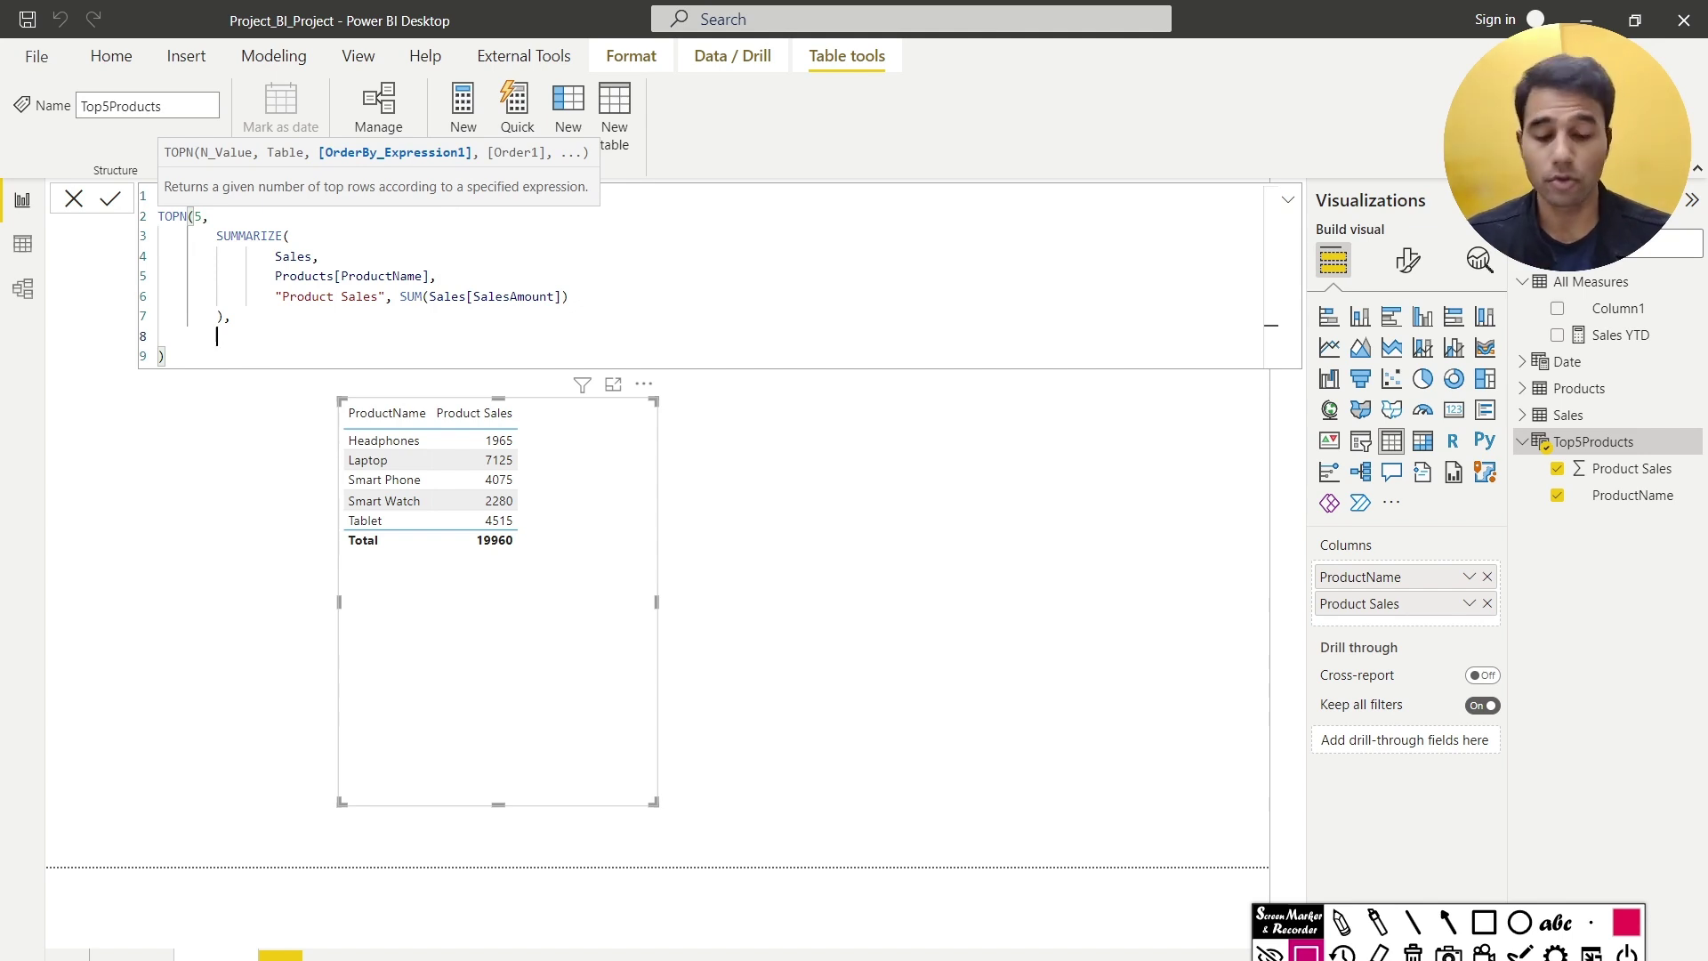
text(Pro)
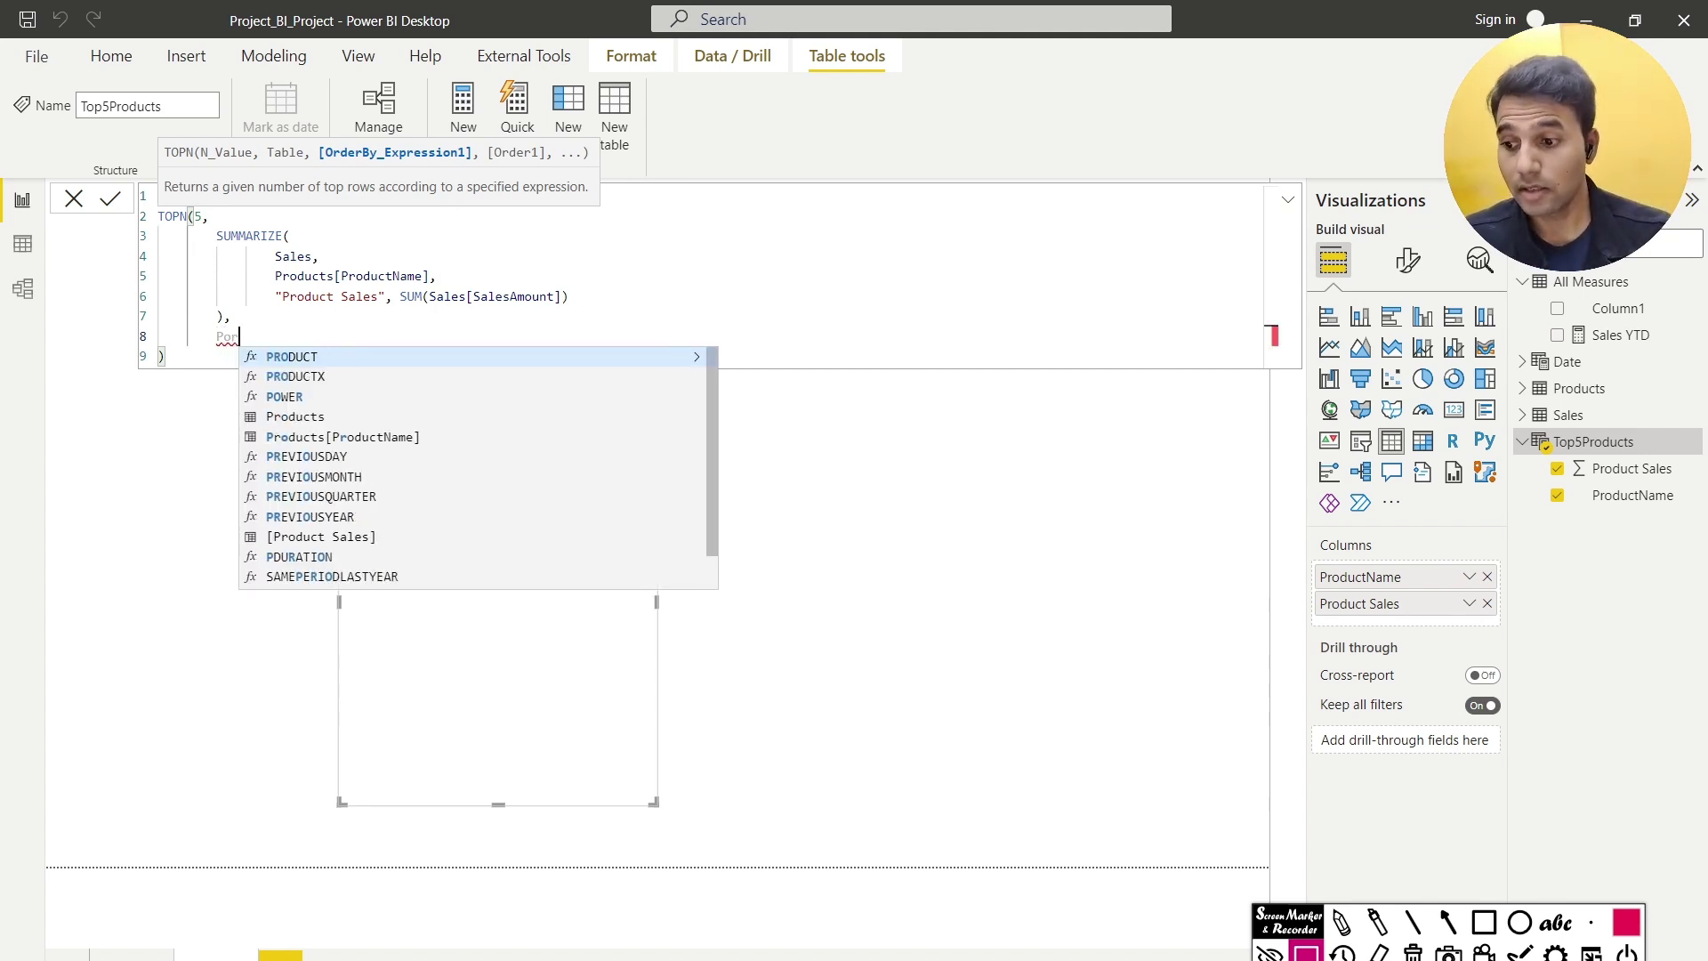
key(BackSpace)
key(BackSpace)
text(rodu)
key(Down)
key(Down)
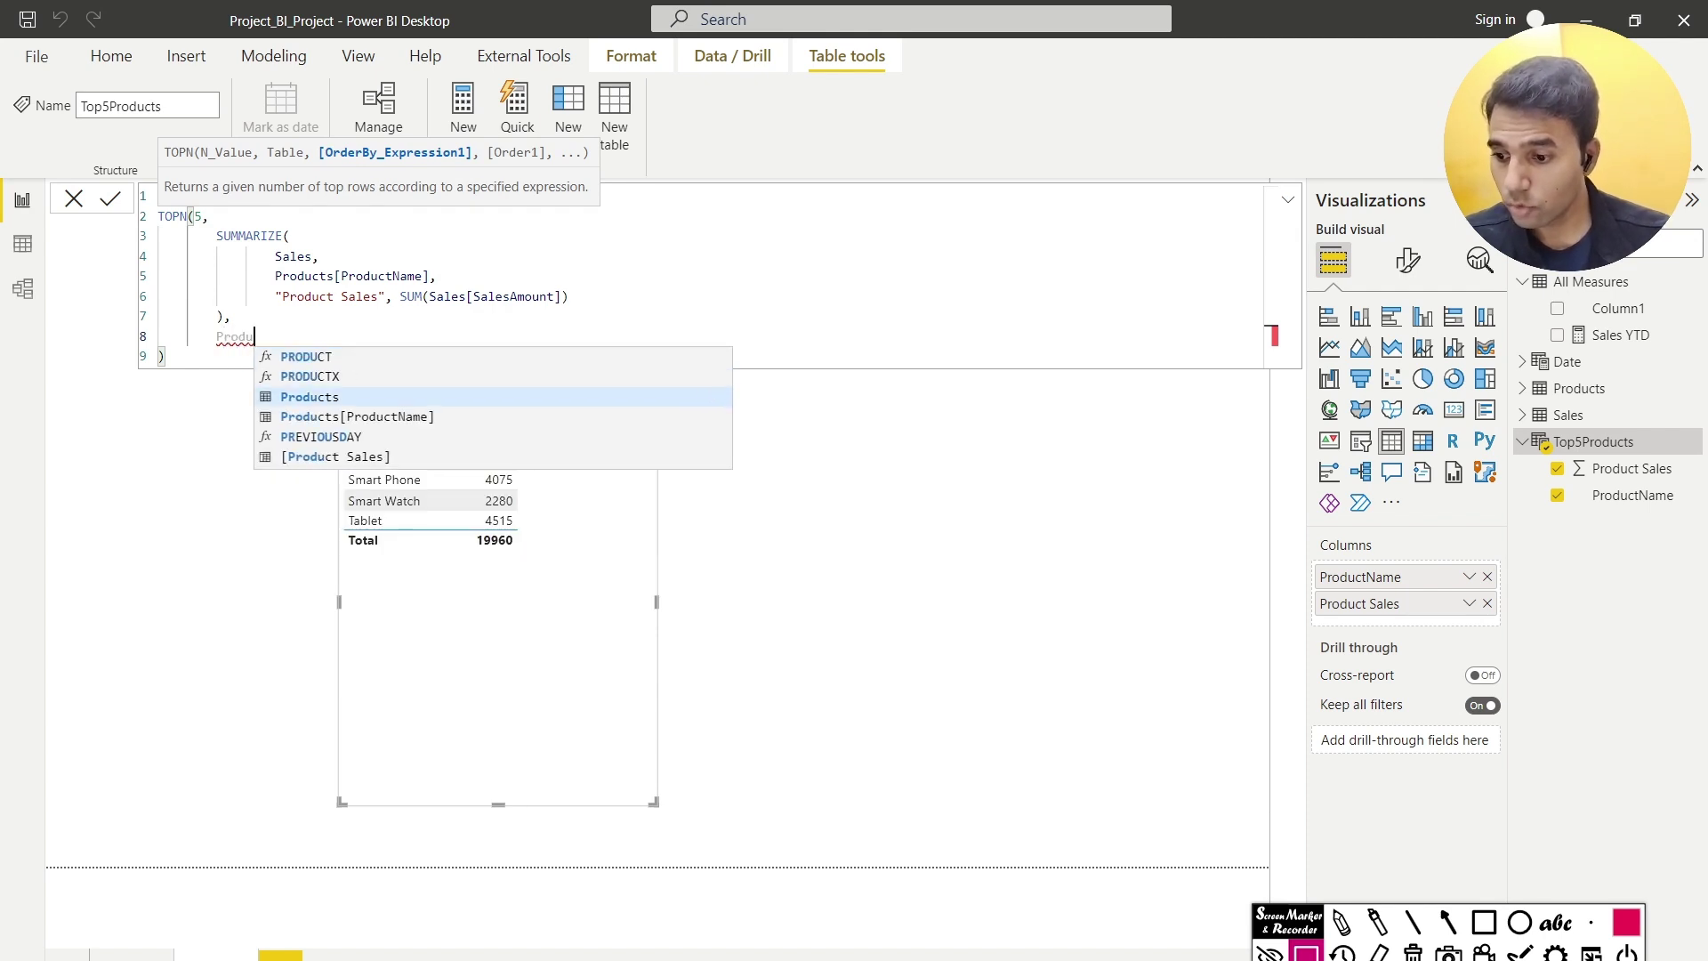
key(BackSpace)
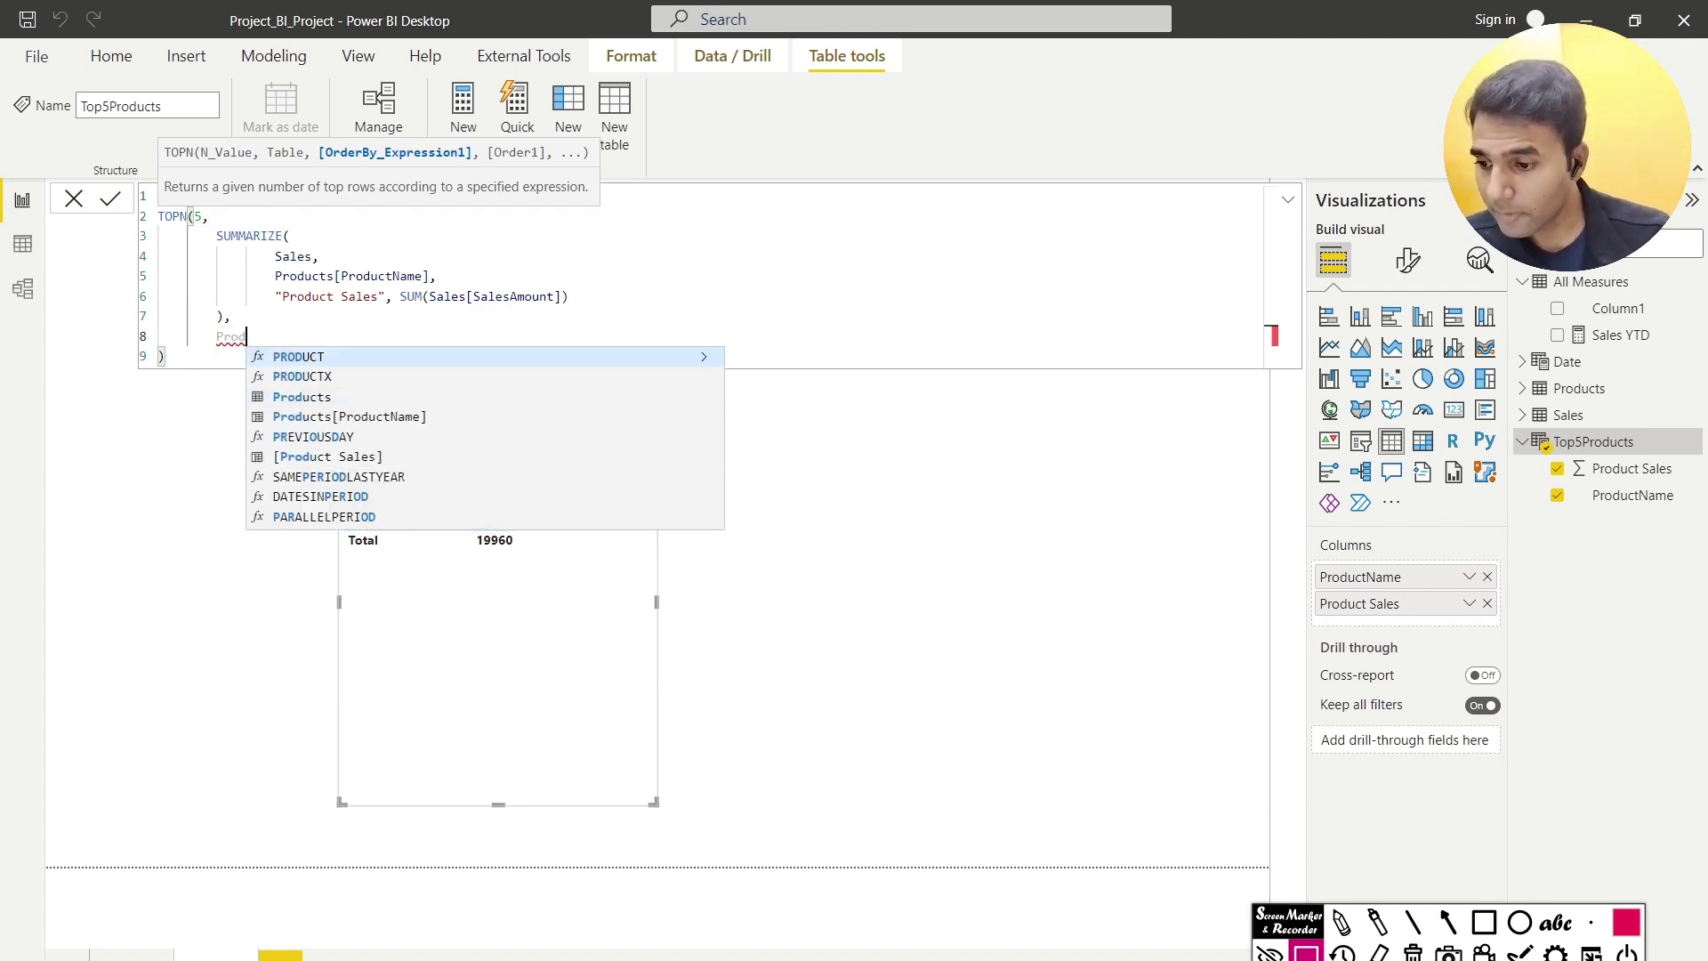
key(BackSpace)
key(BackSpace)
key(BackSpace)
key(BackSpace)
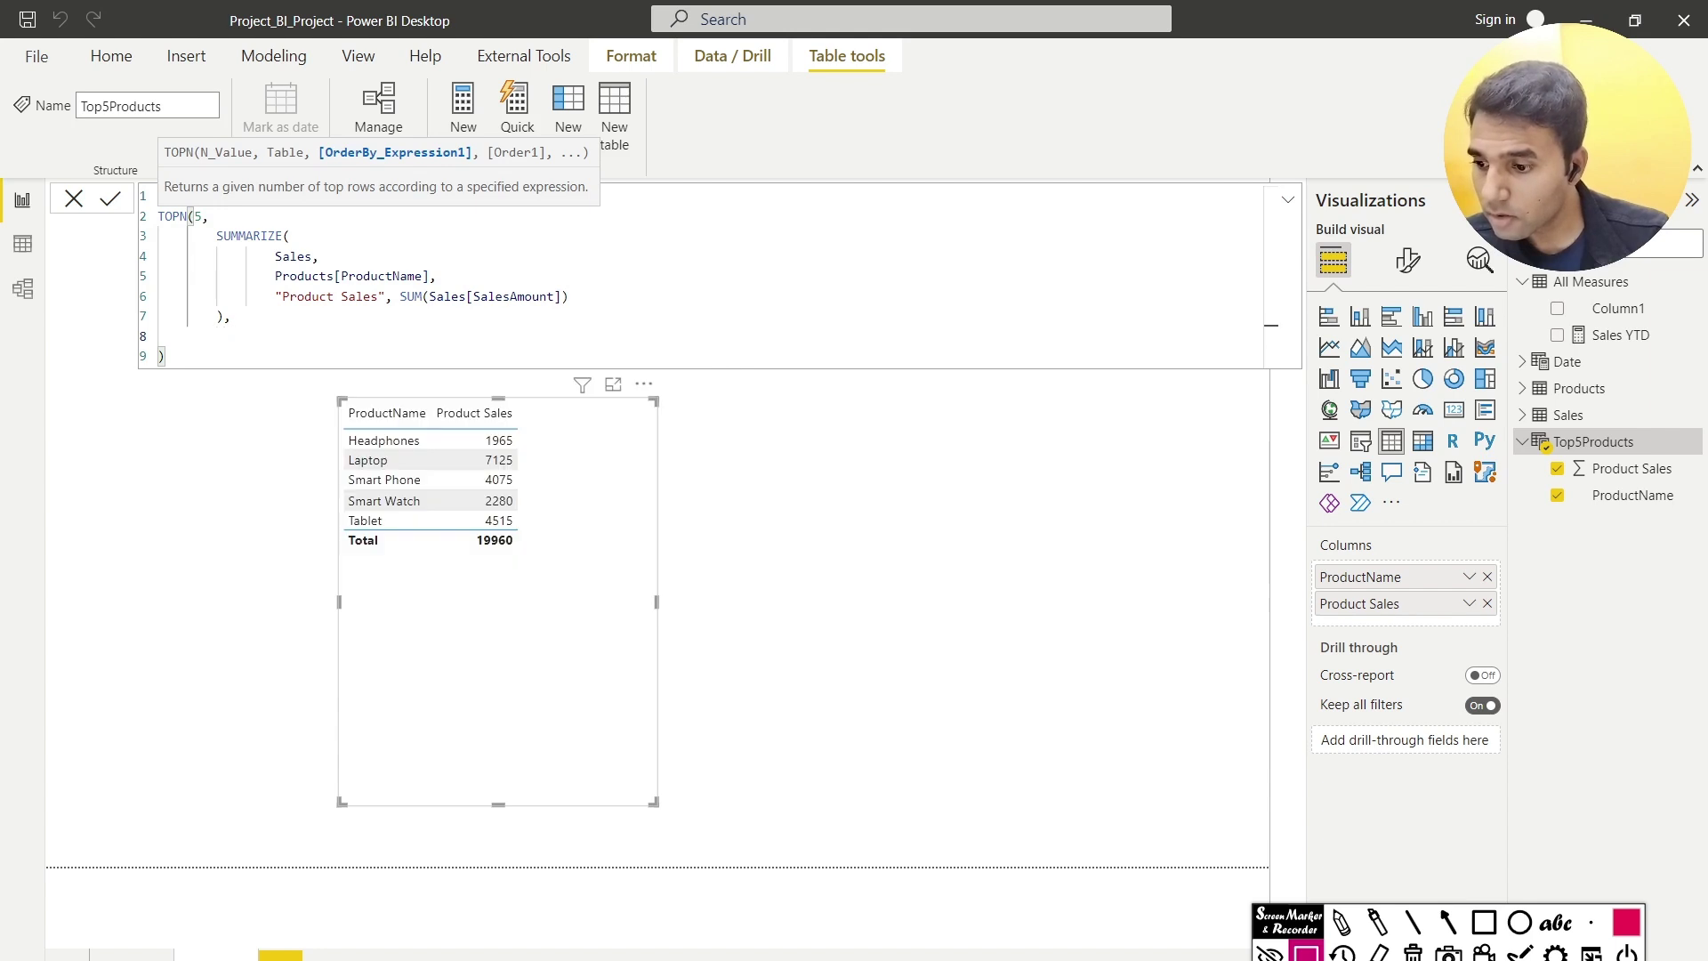
Enter [Product Sales] as TOPN's order-by expression, followed by a comma
text(Product)
key(Down)
key(Down)
key(Down)
key(Down)
key(Tab)
text(,)
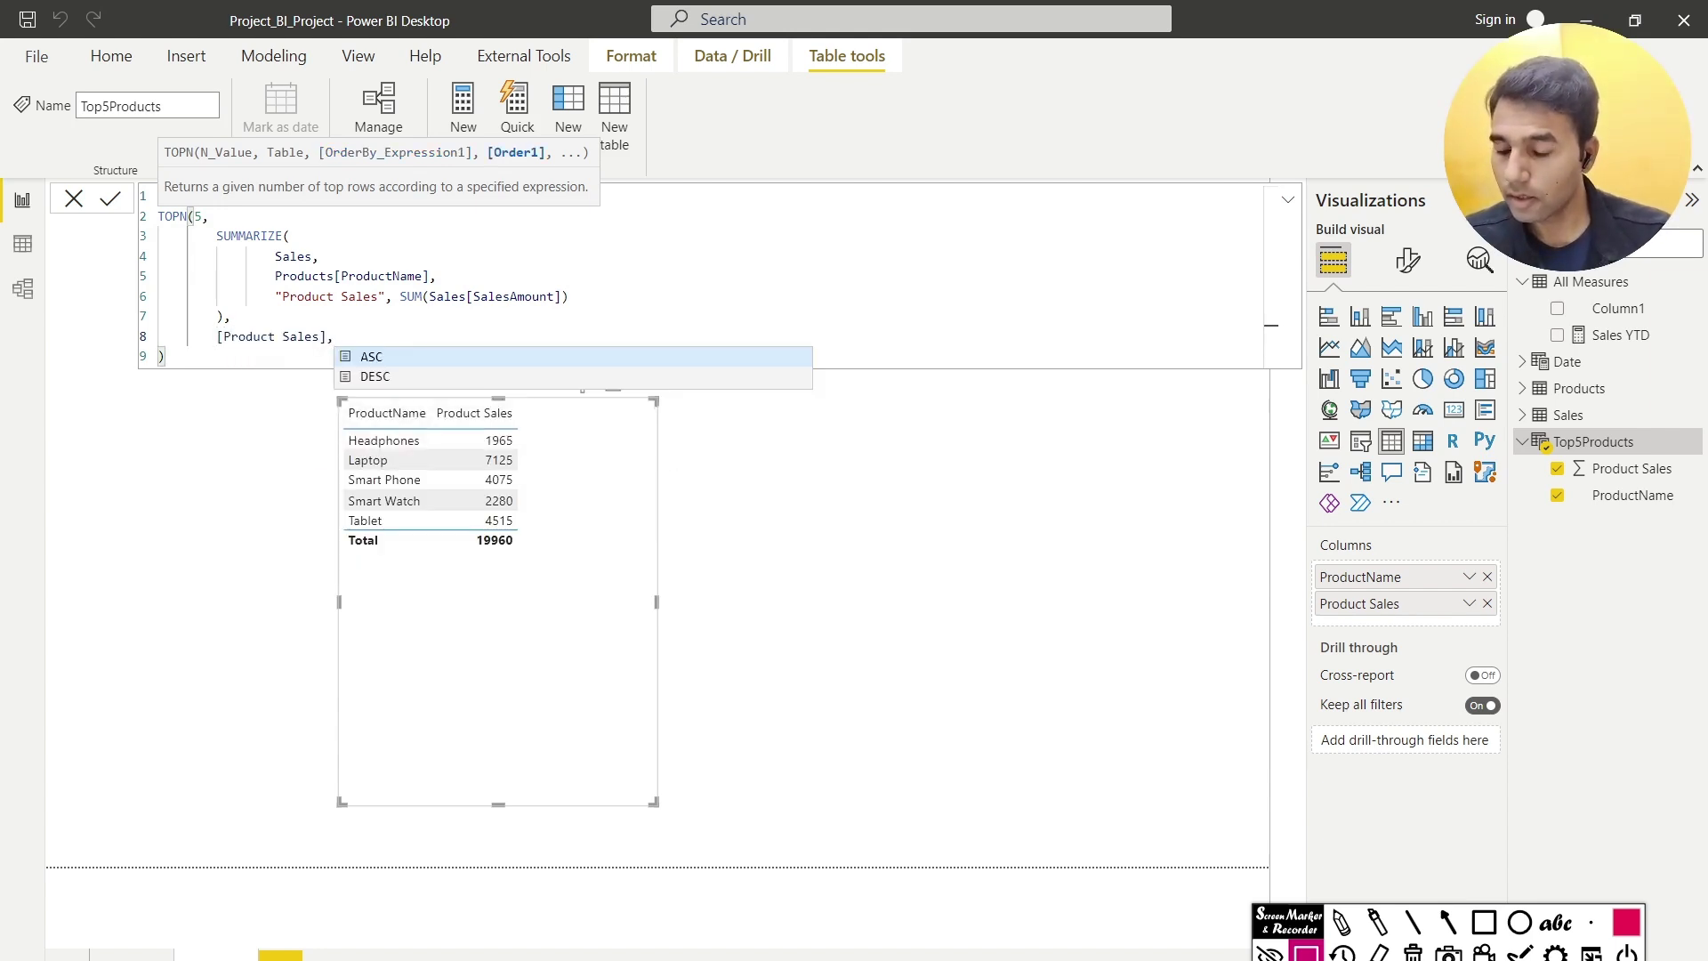
Set TOPN's sort order to DESC on its own line and commit the Top5Products formula
text(DESC)
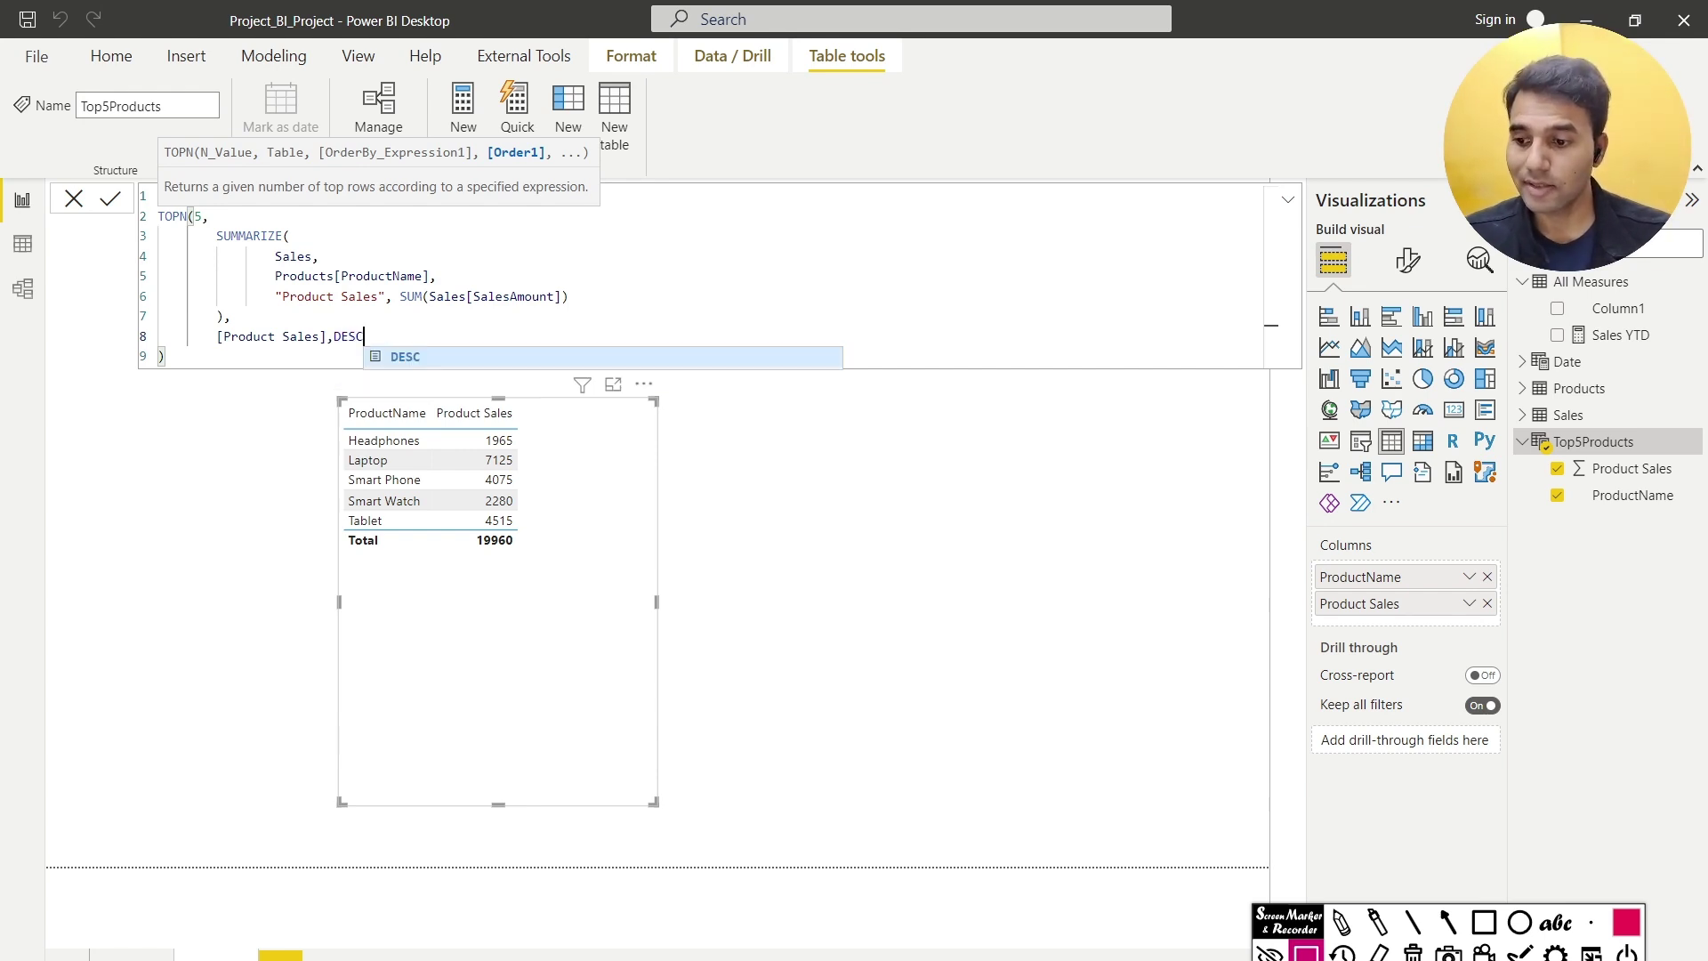
key(Left)
key(Left)
key(Left)
key(Left)
key(Return)
click(261, 327)
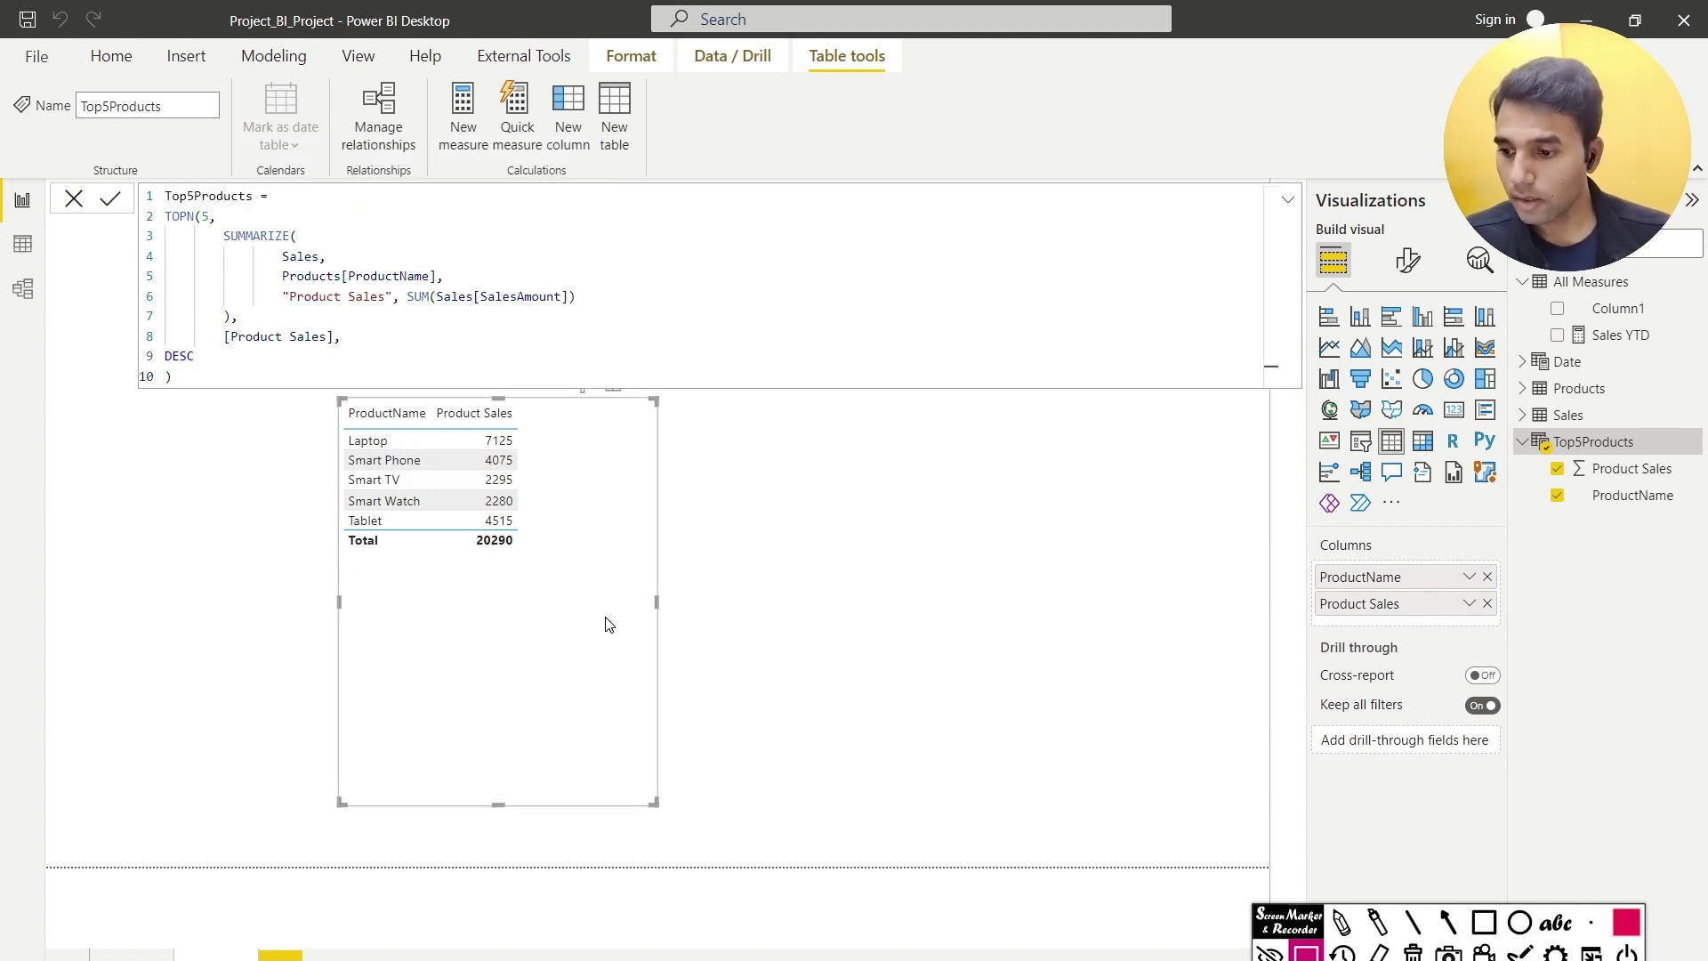
Sort the Top5Products table visual by Product Sales in descending order, and fit it compactly near the page's left edge
drag(607, 781, 596, 573)
click(537, 530)
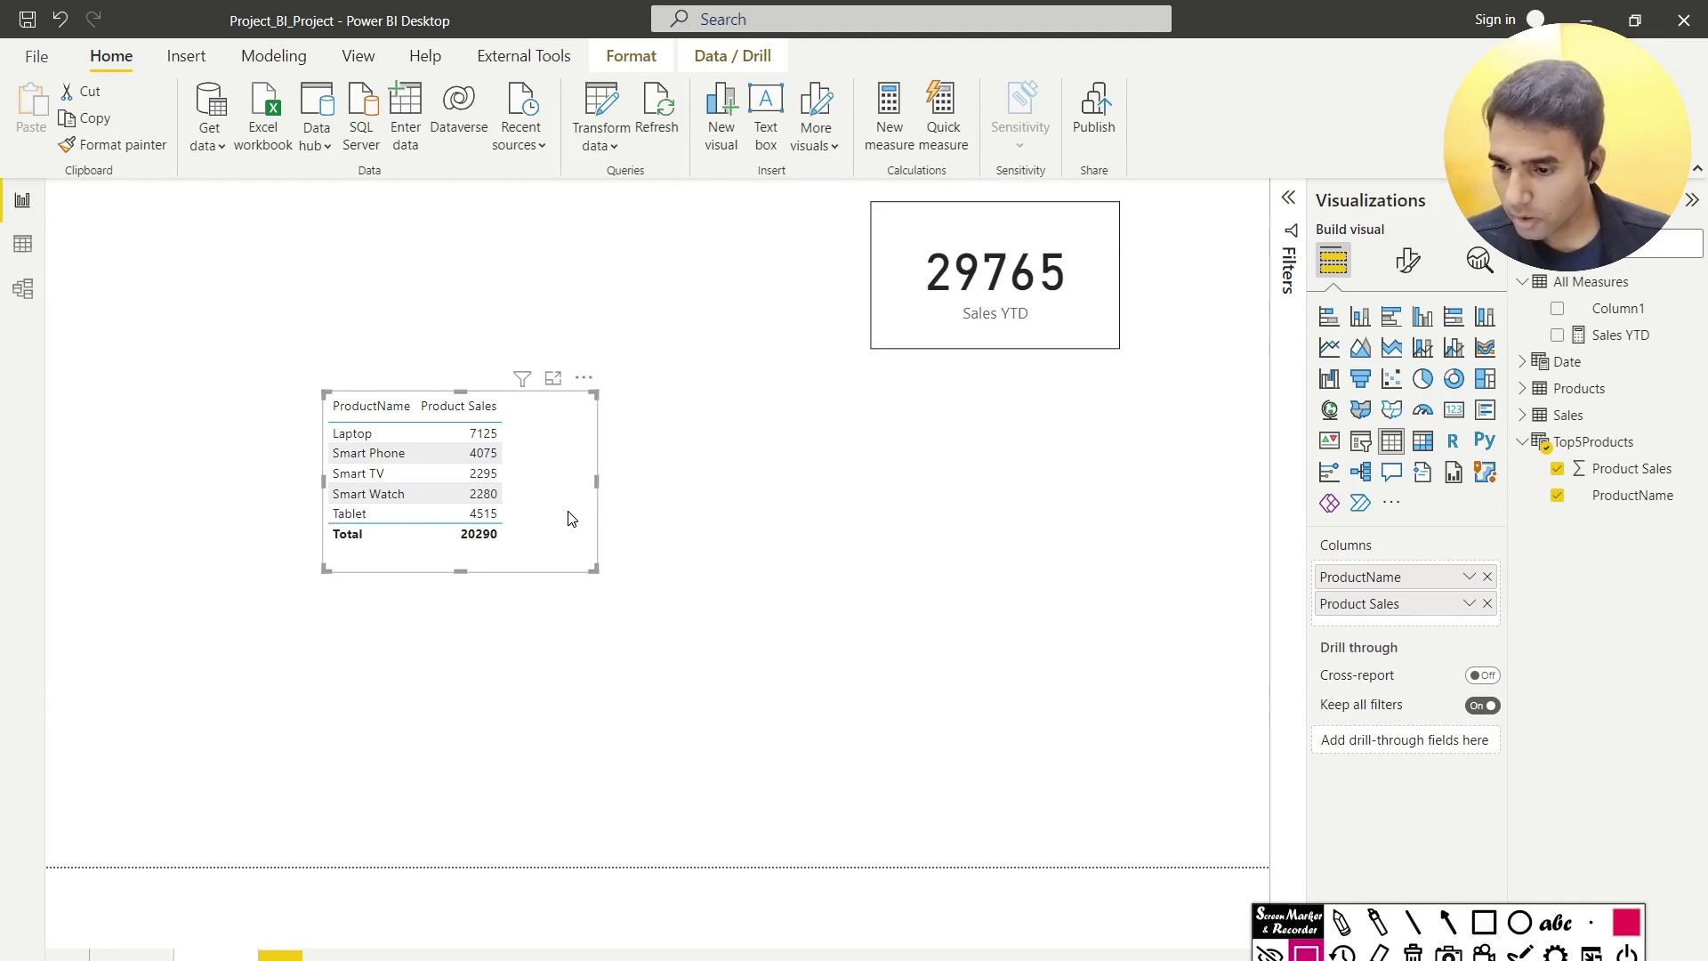
click(462, 407)
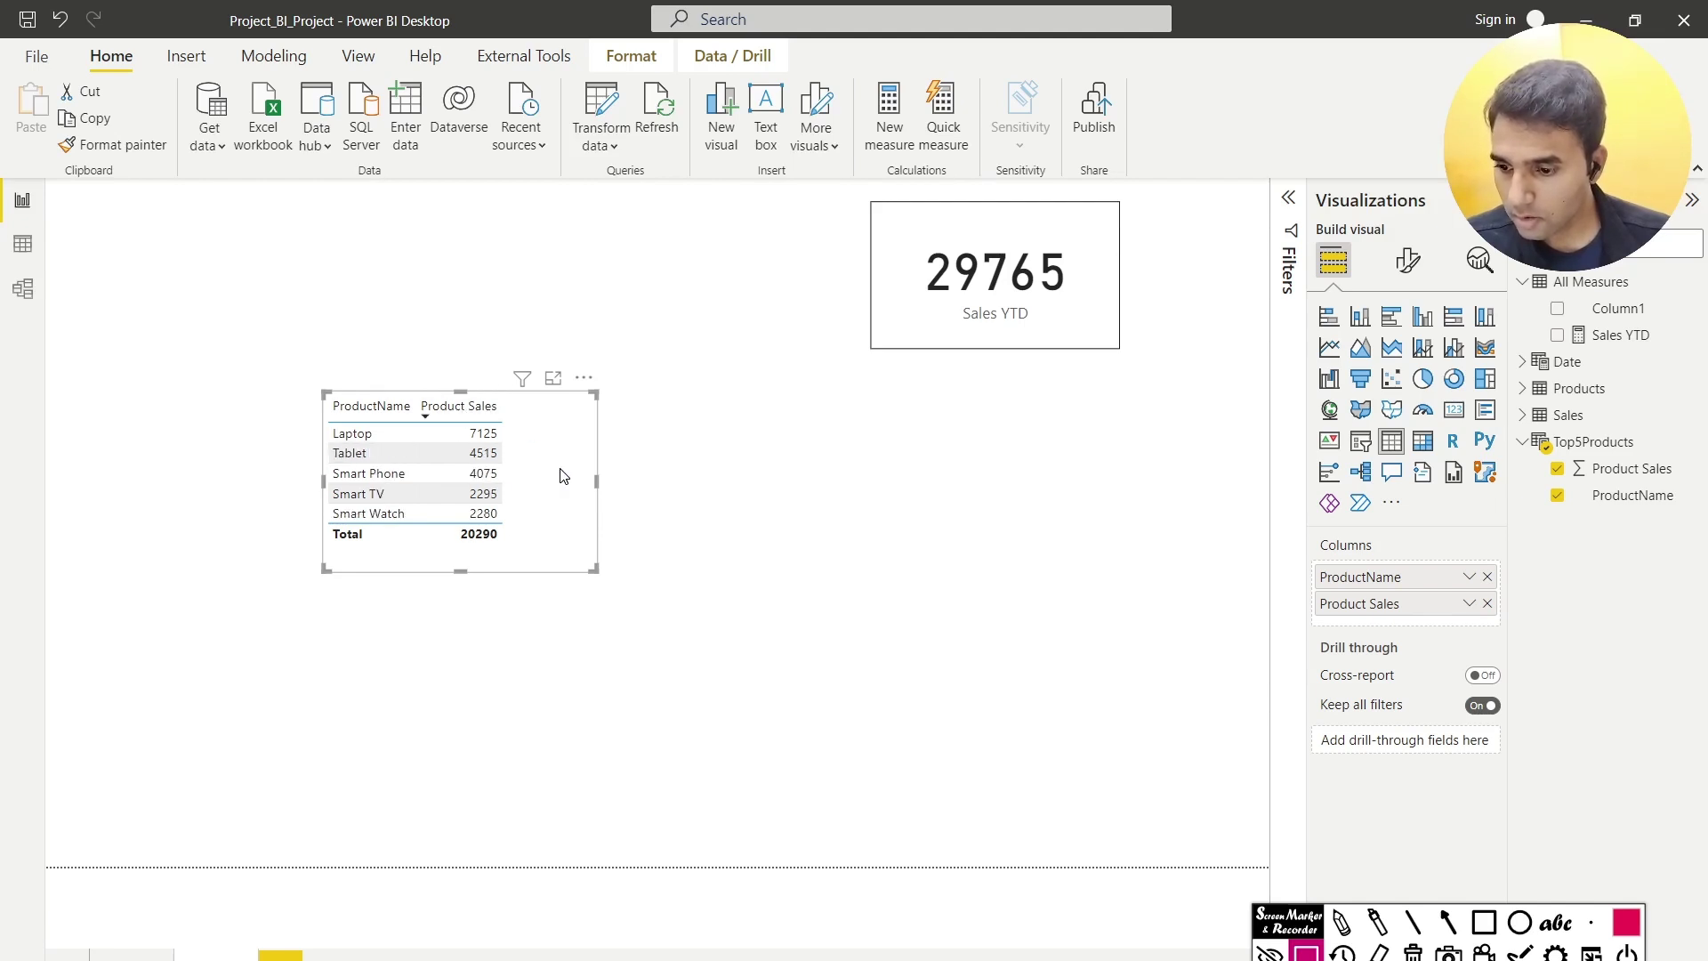
drag(537, 516, 339, 414)
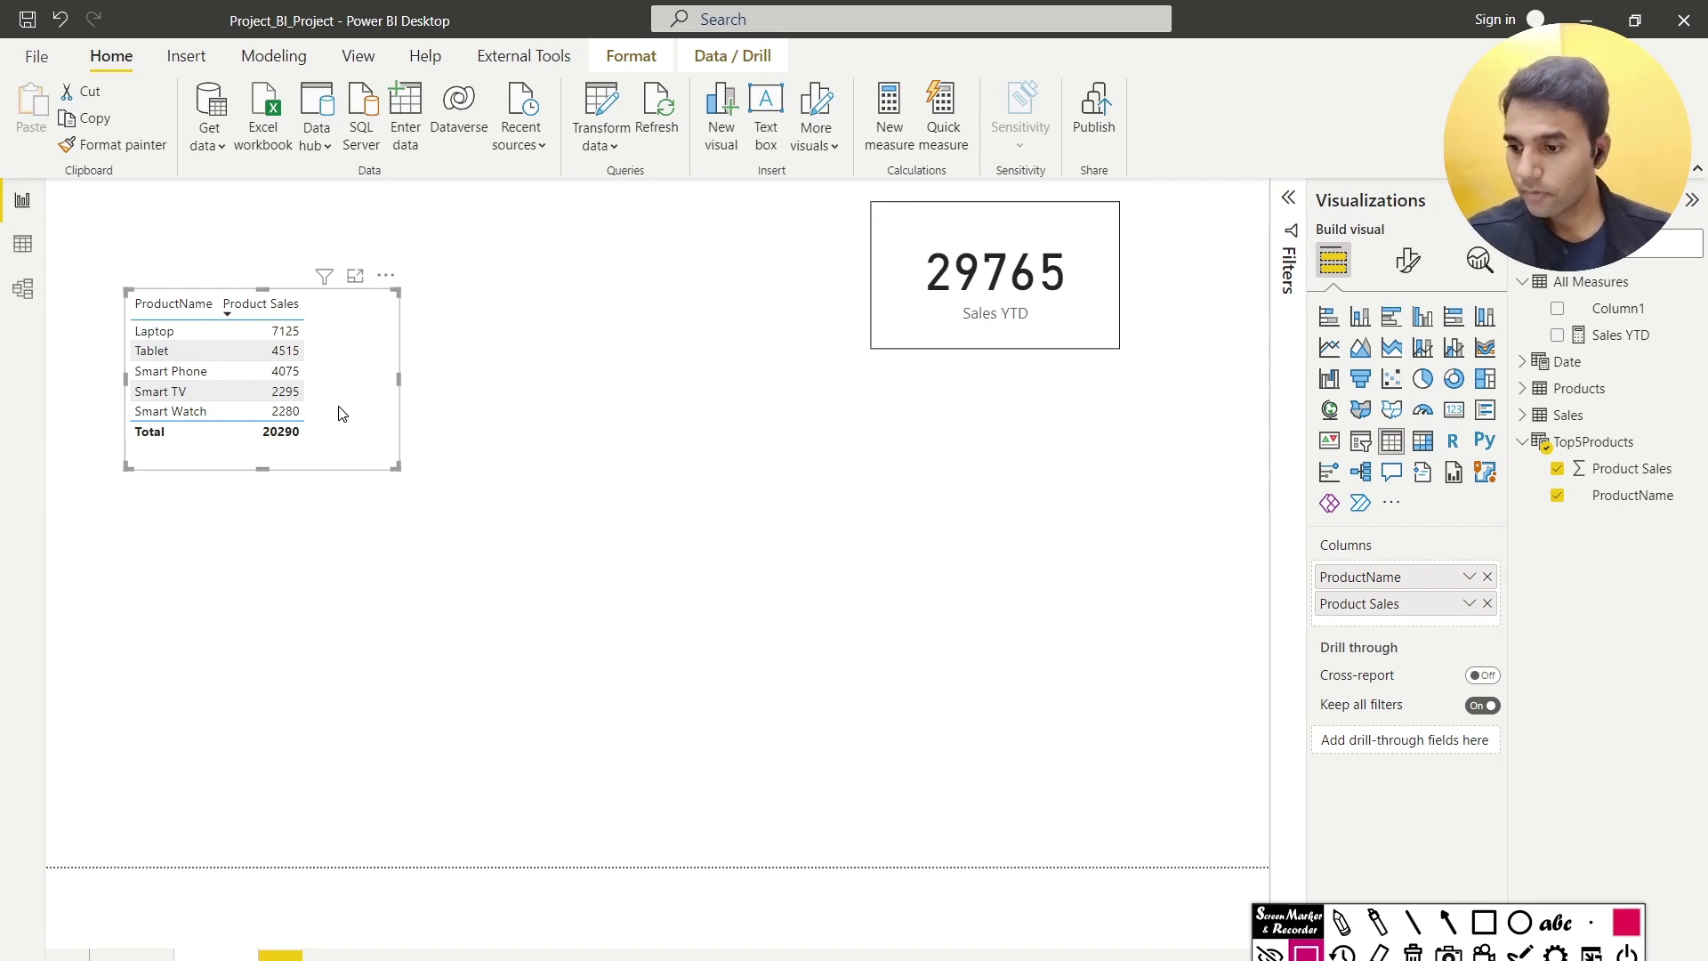
Build a second table visual from Products ProductName and Sales SalesAmount, enlarged enough to fit all product rows
click(1523, 389)
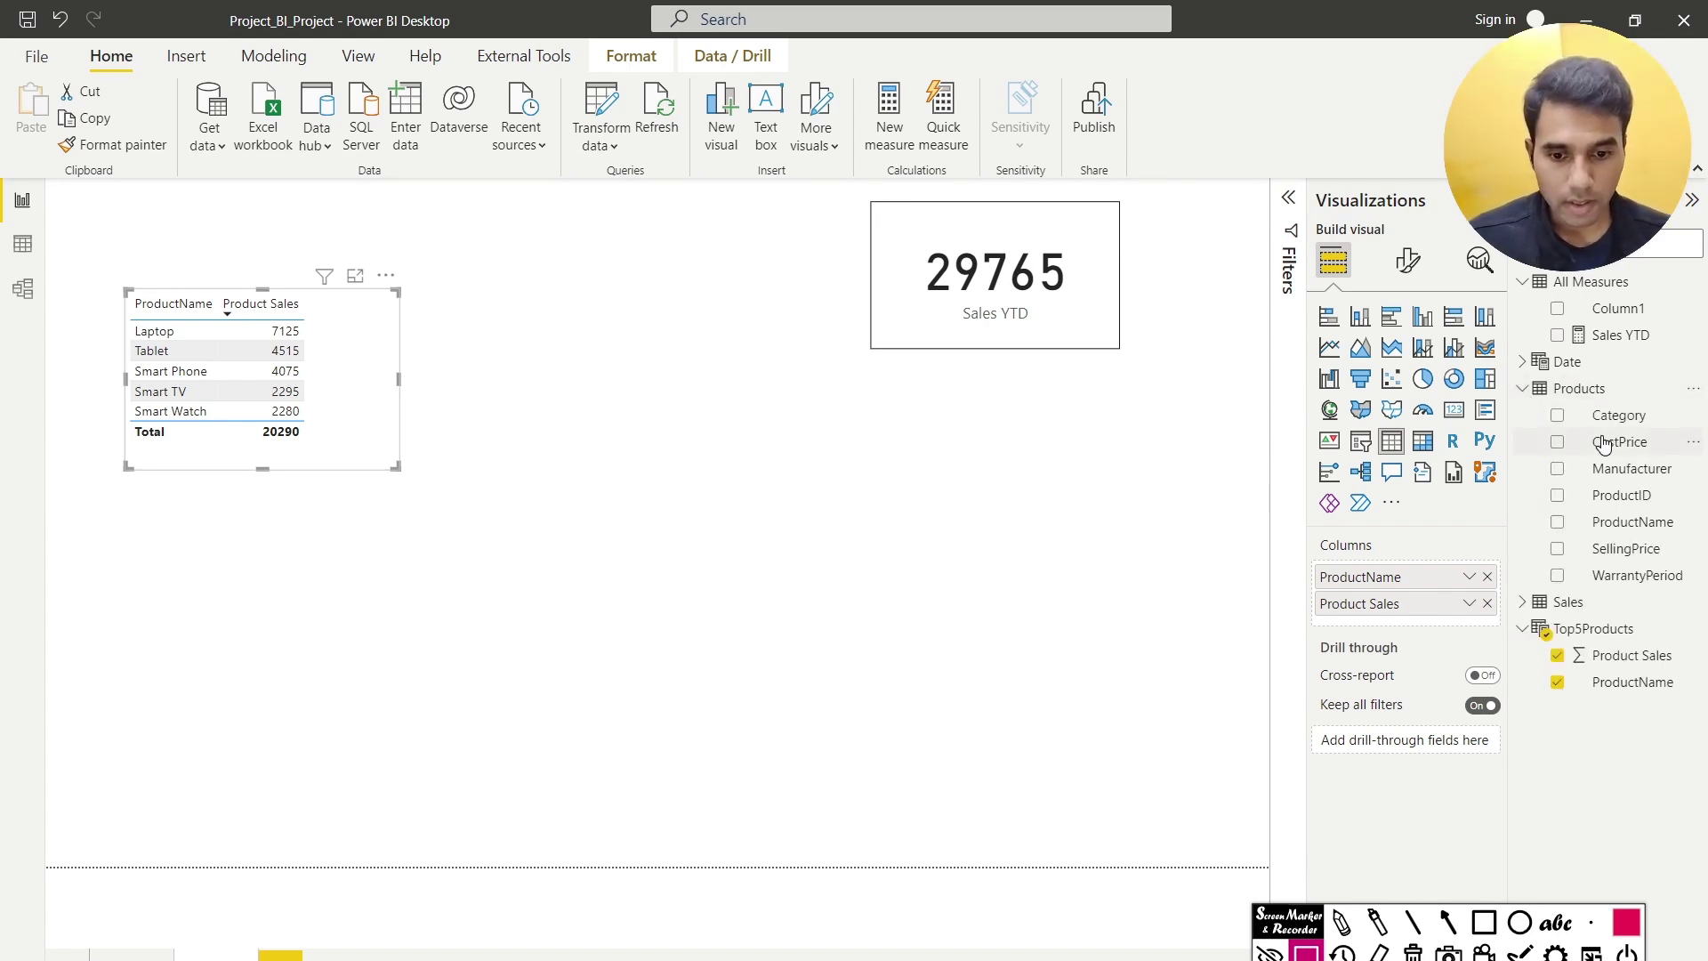
drag(1634, 522, 588, 445)
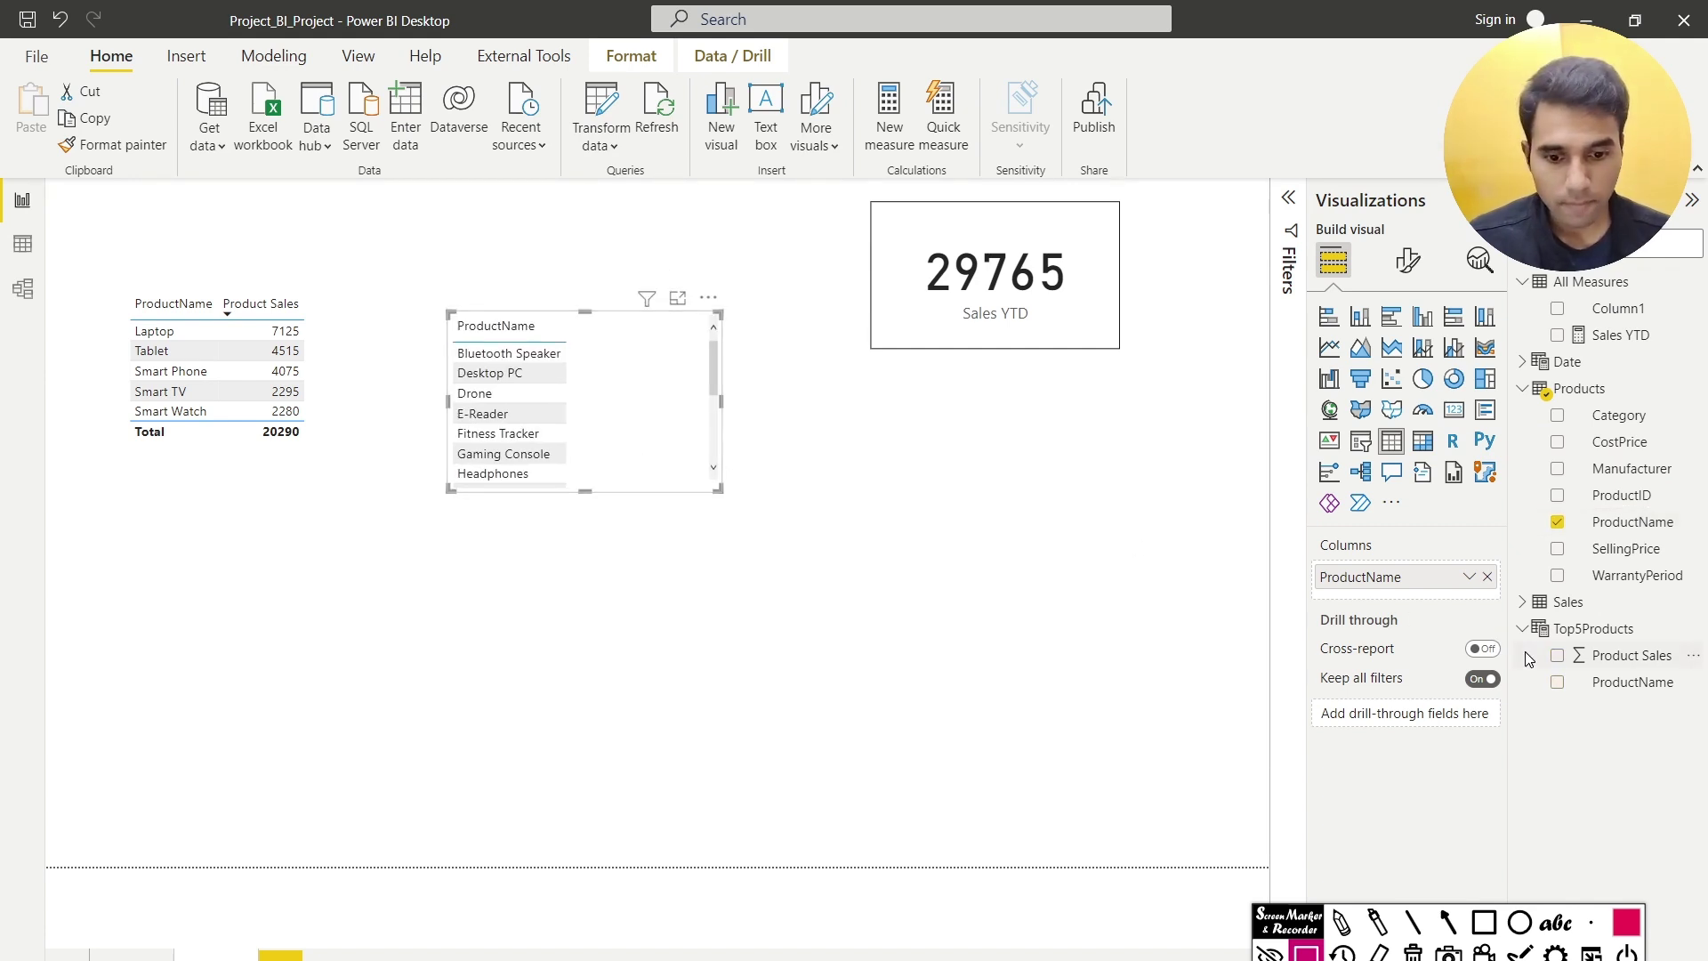
click(1523, 602)
scroll(1625, 789, down, 1)
drag(1631, 854, 659, 404)
drag(800, 647, 783, 734)
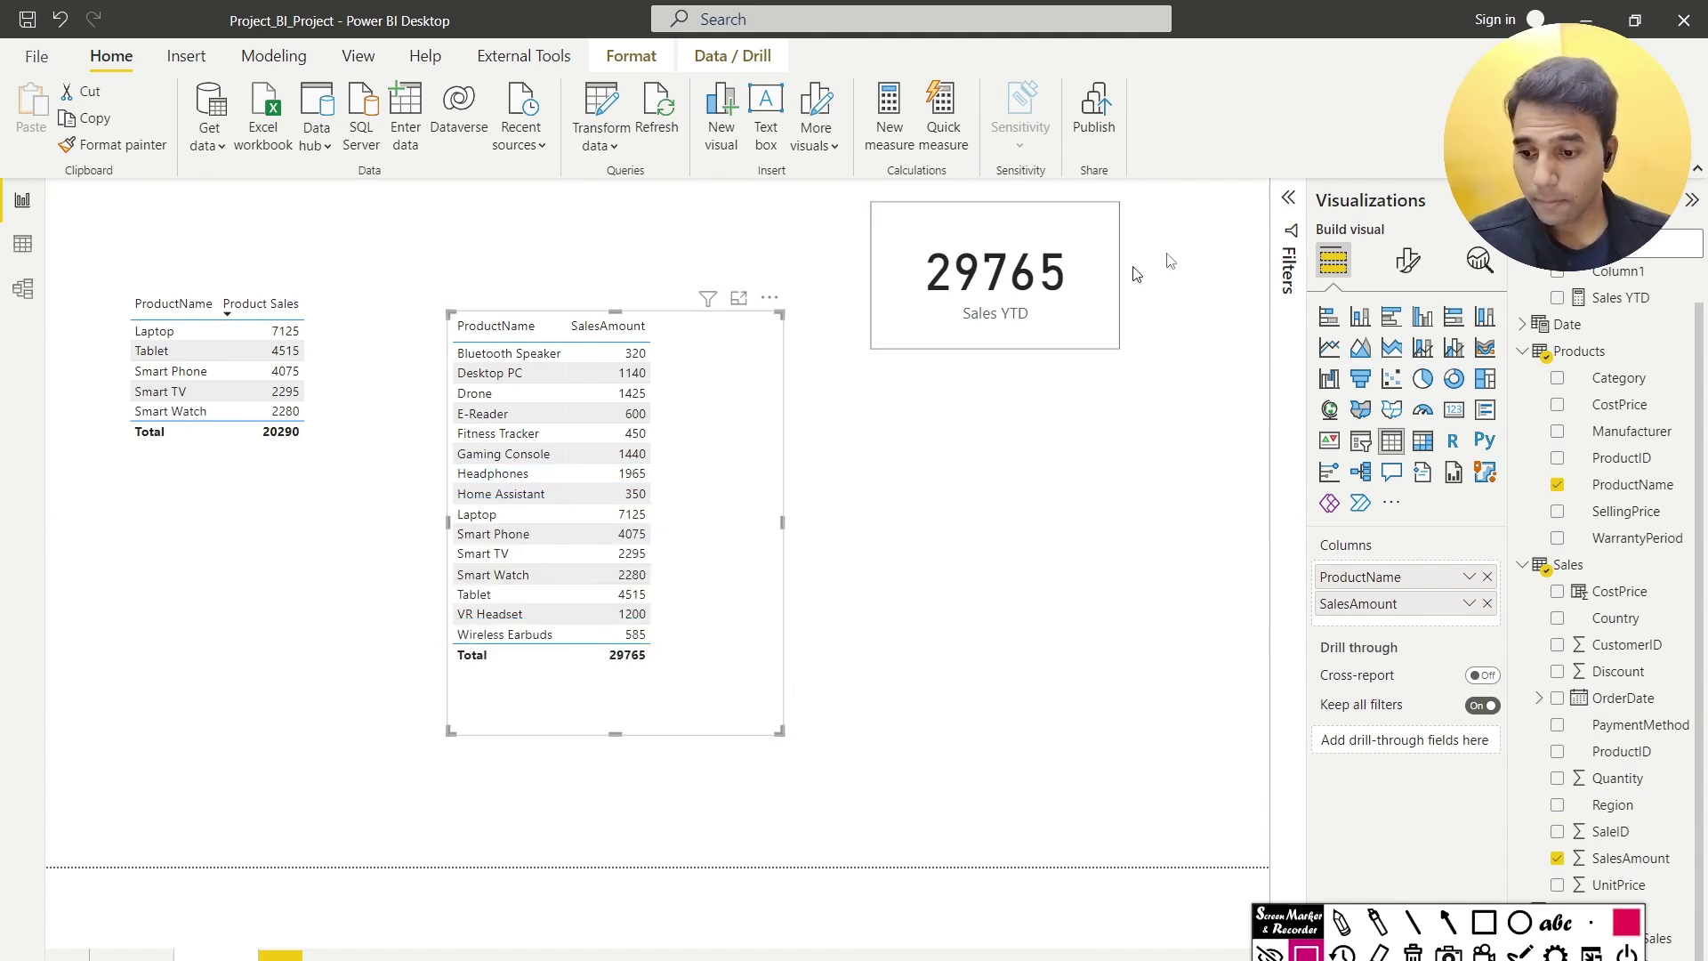
Apply a Top N filter on ProductName showing the top 5 by SalesAmount, and shrink the second table visual to fit
click(1288, 203)
click(1252, 331)
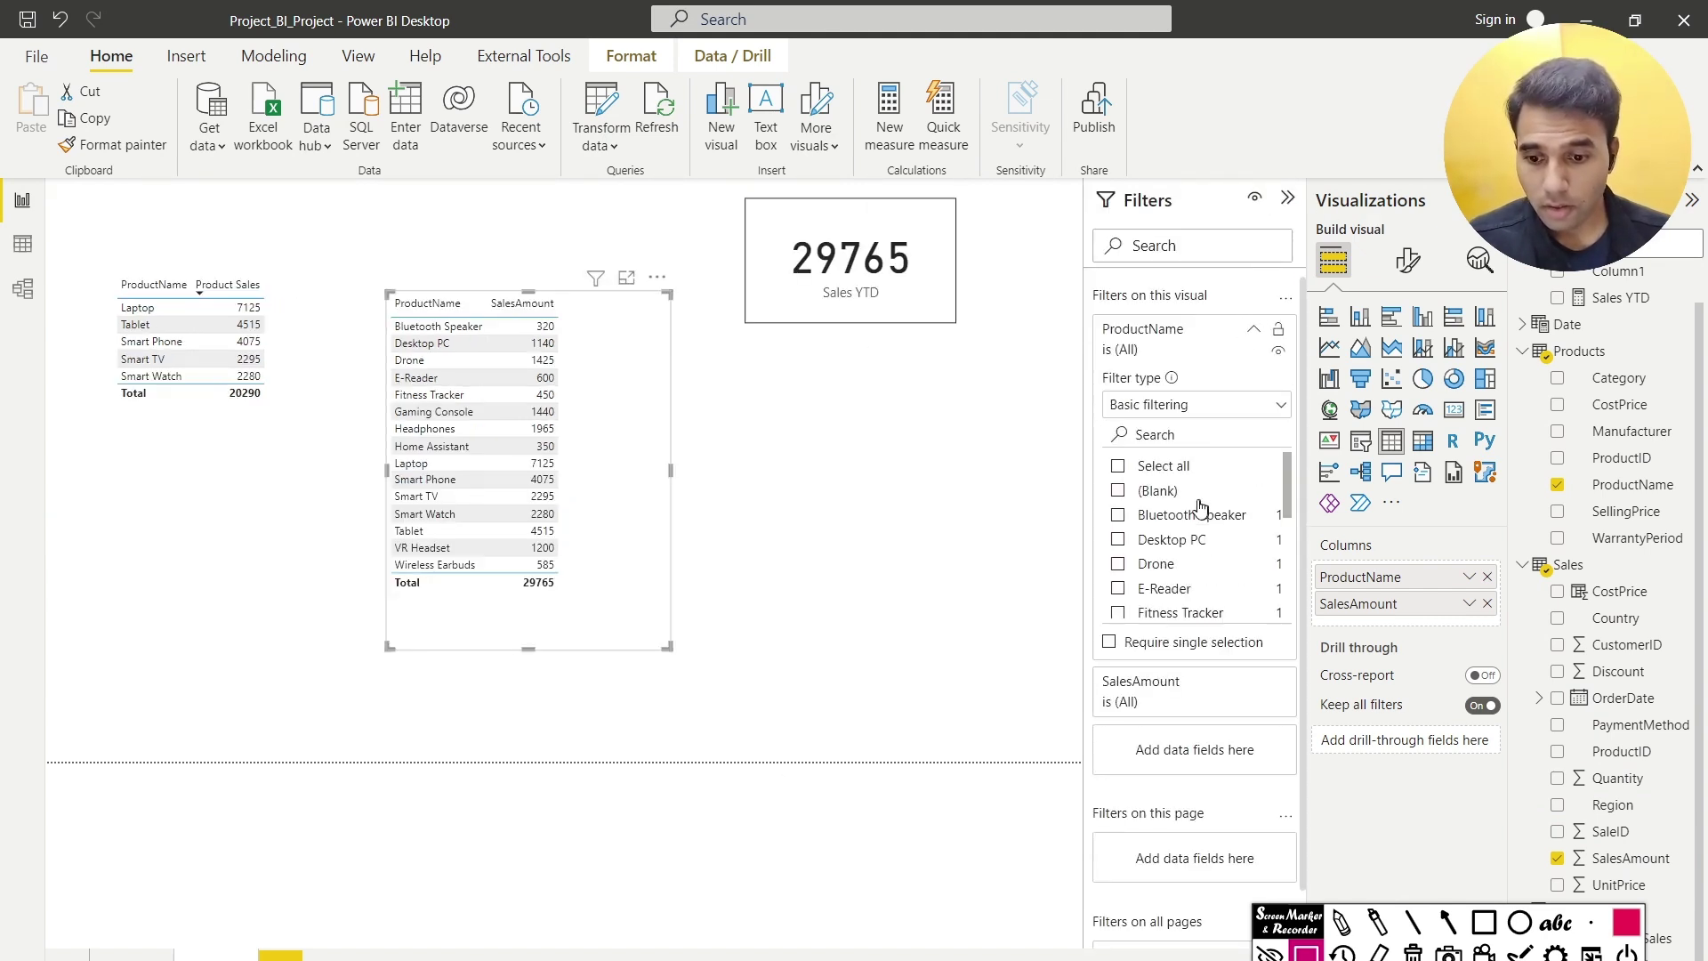
click(1211, 412)
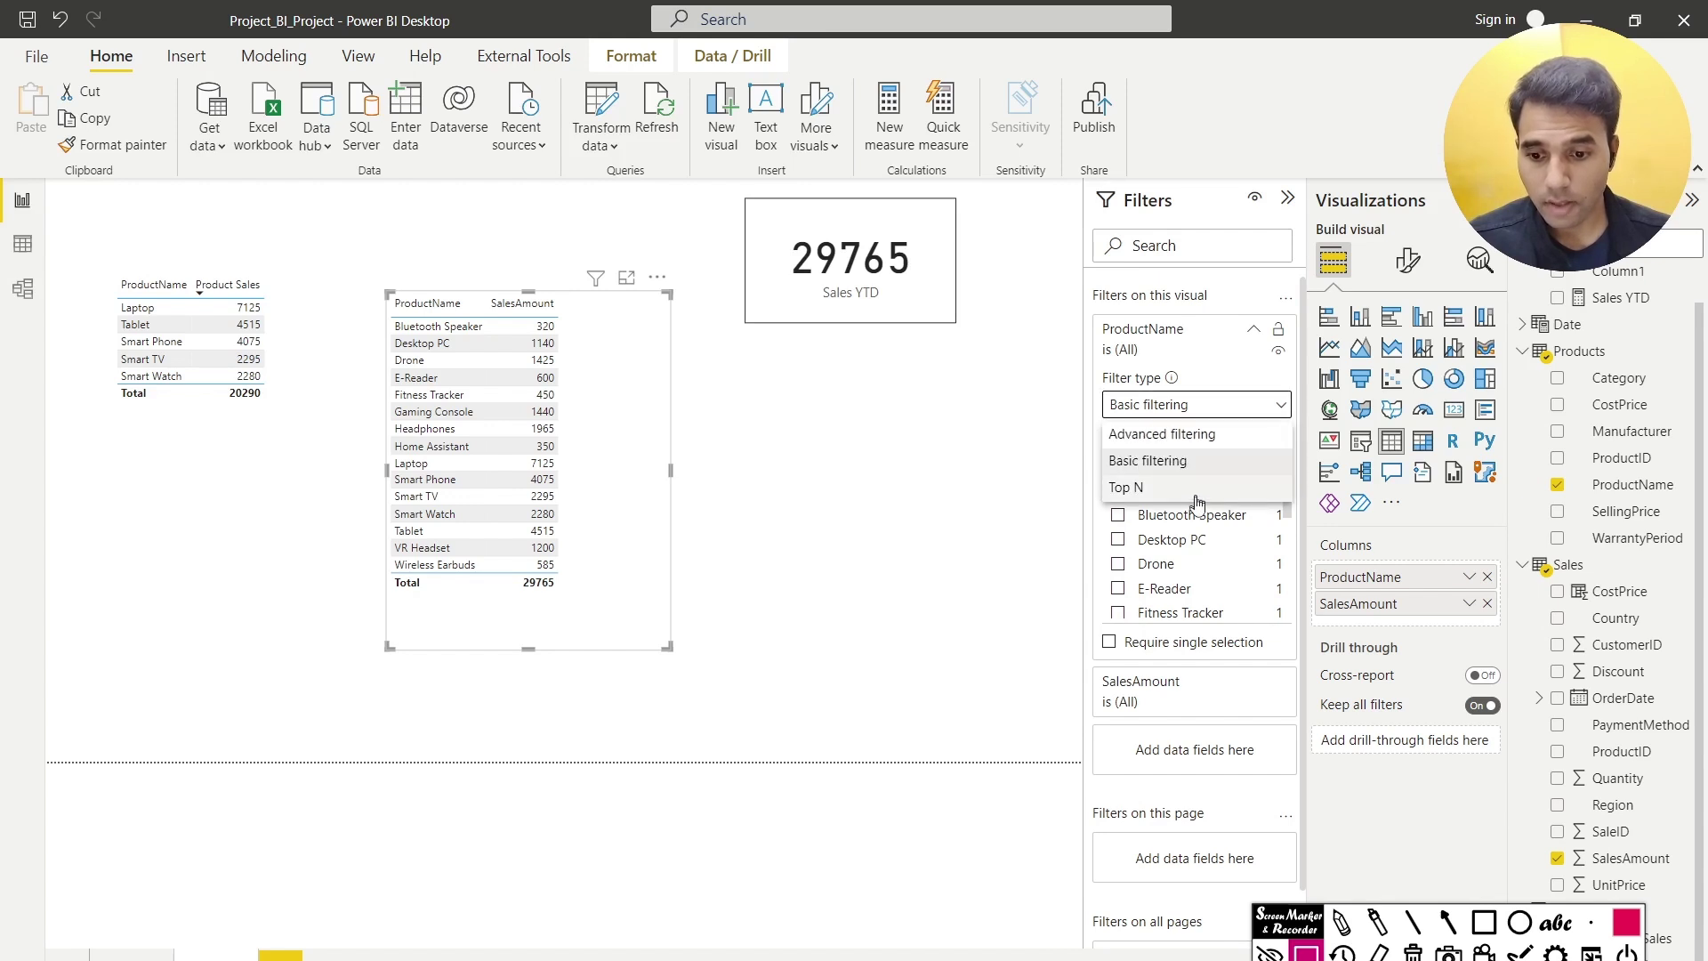
click(1199, 491)
click(1206, 462)
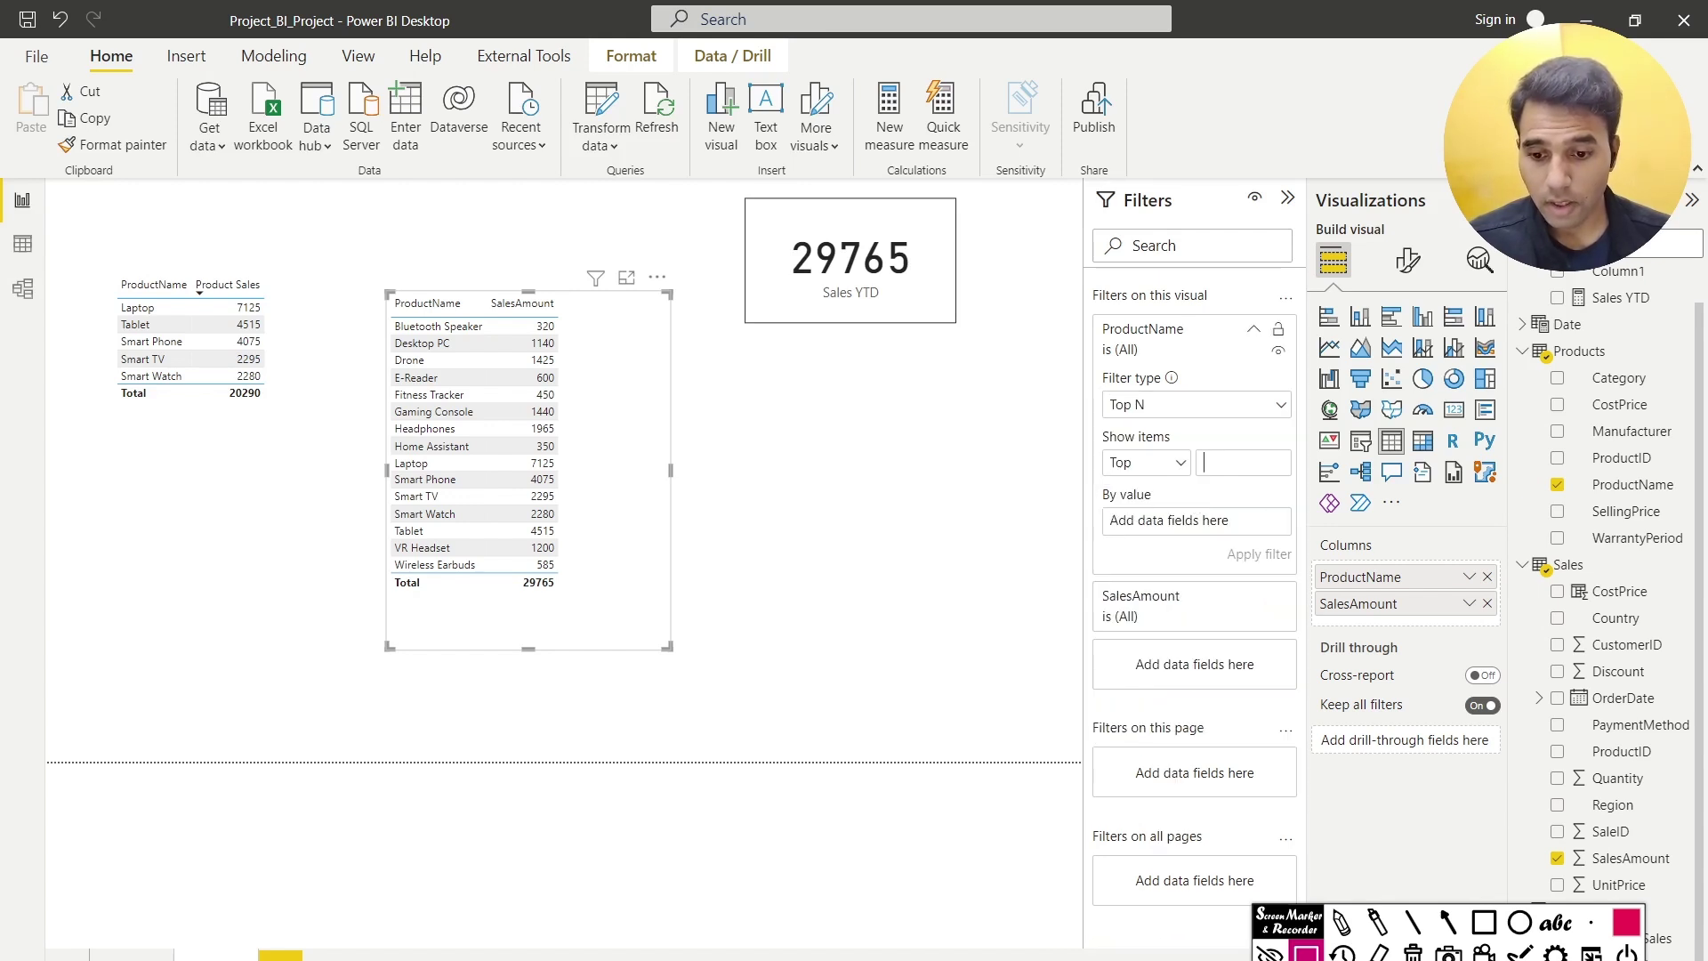
drag(1595, 859, 1199, 532)
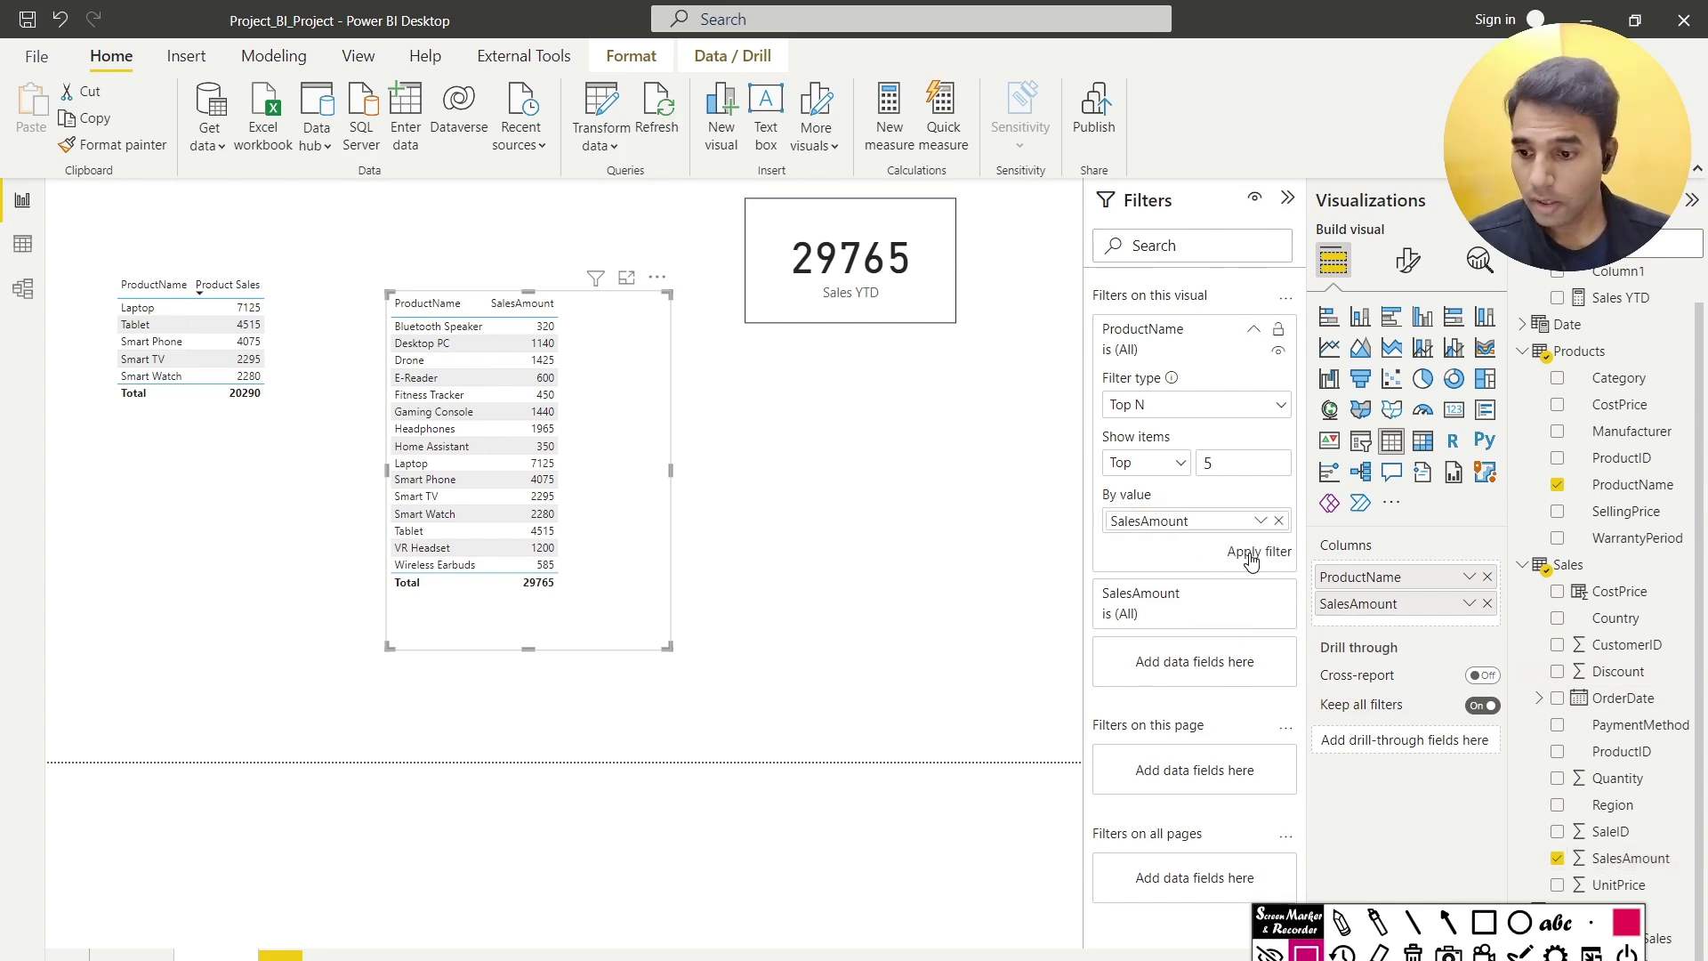
click(1251, 556)
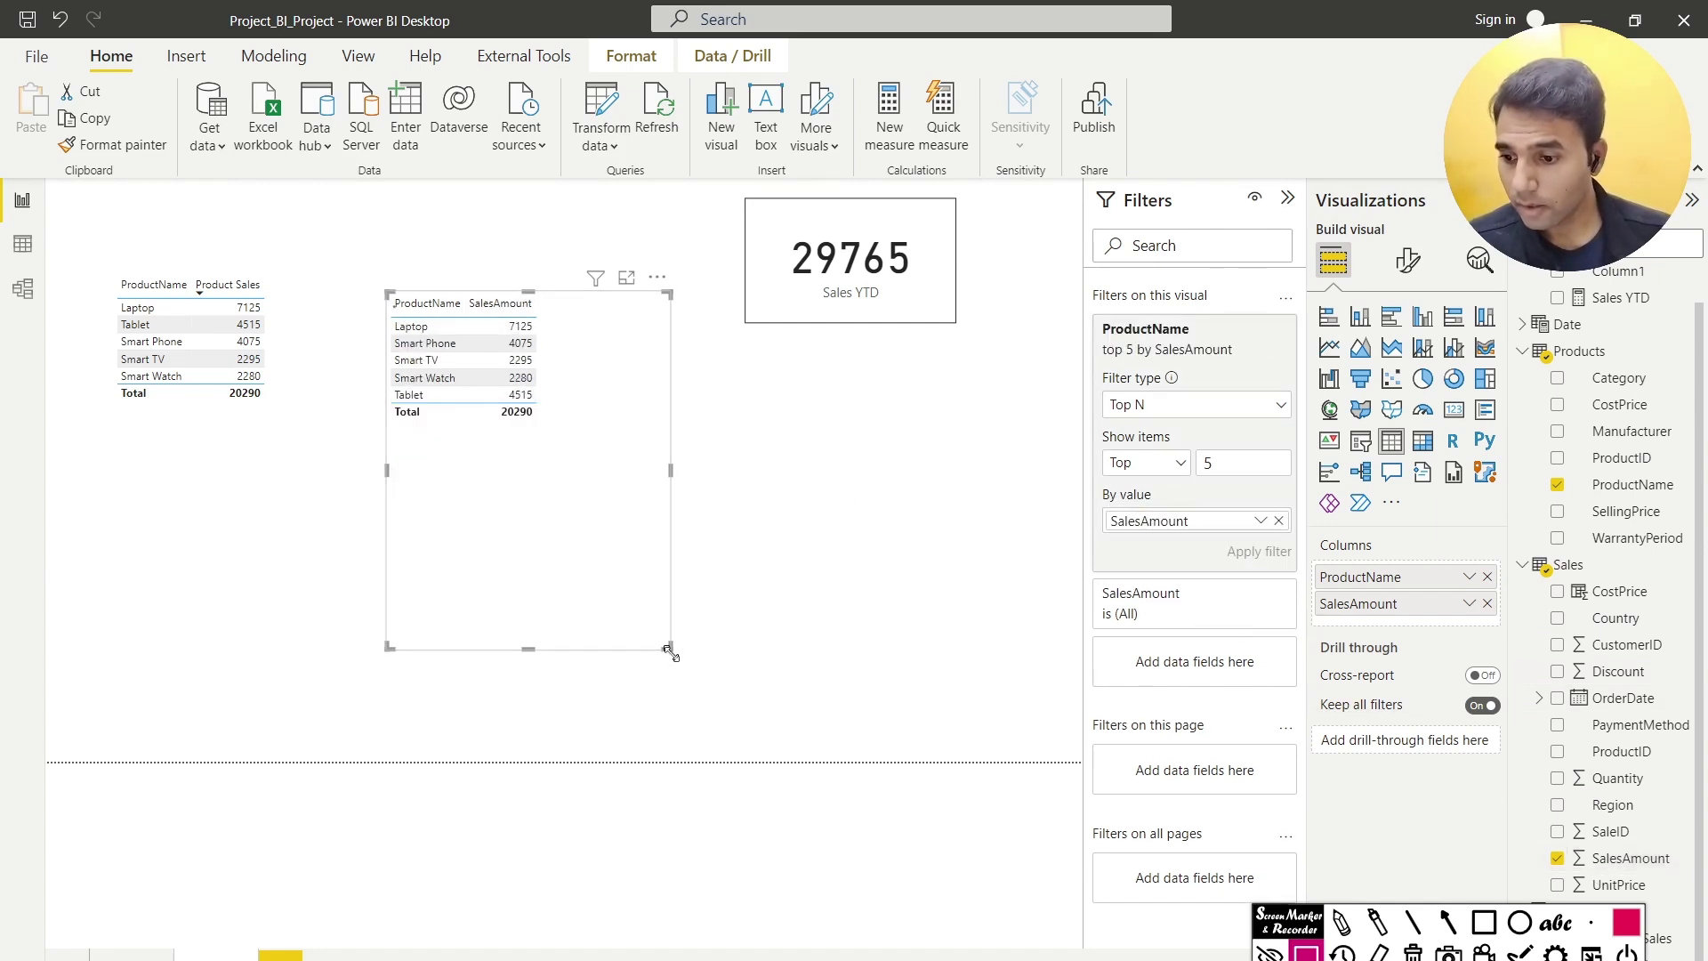
drag(670, 654, 555, 446)
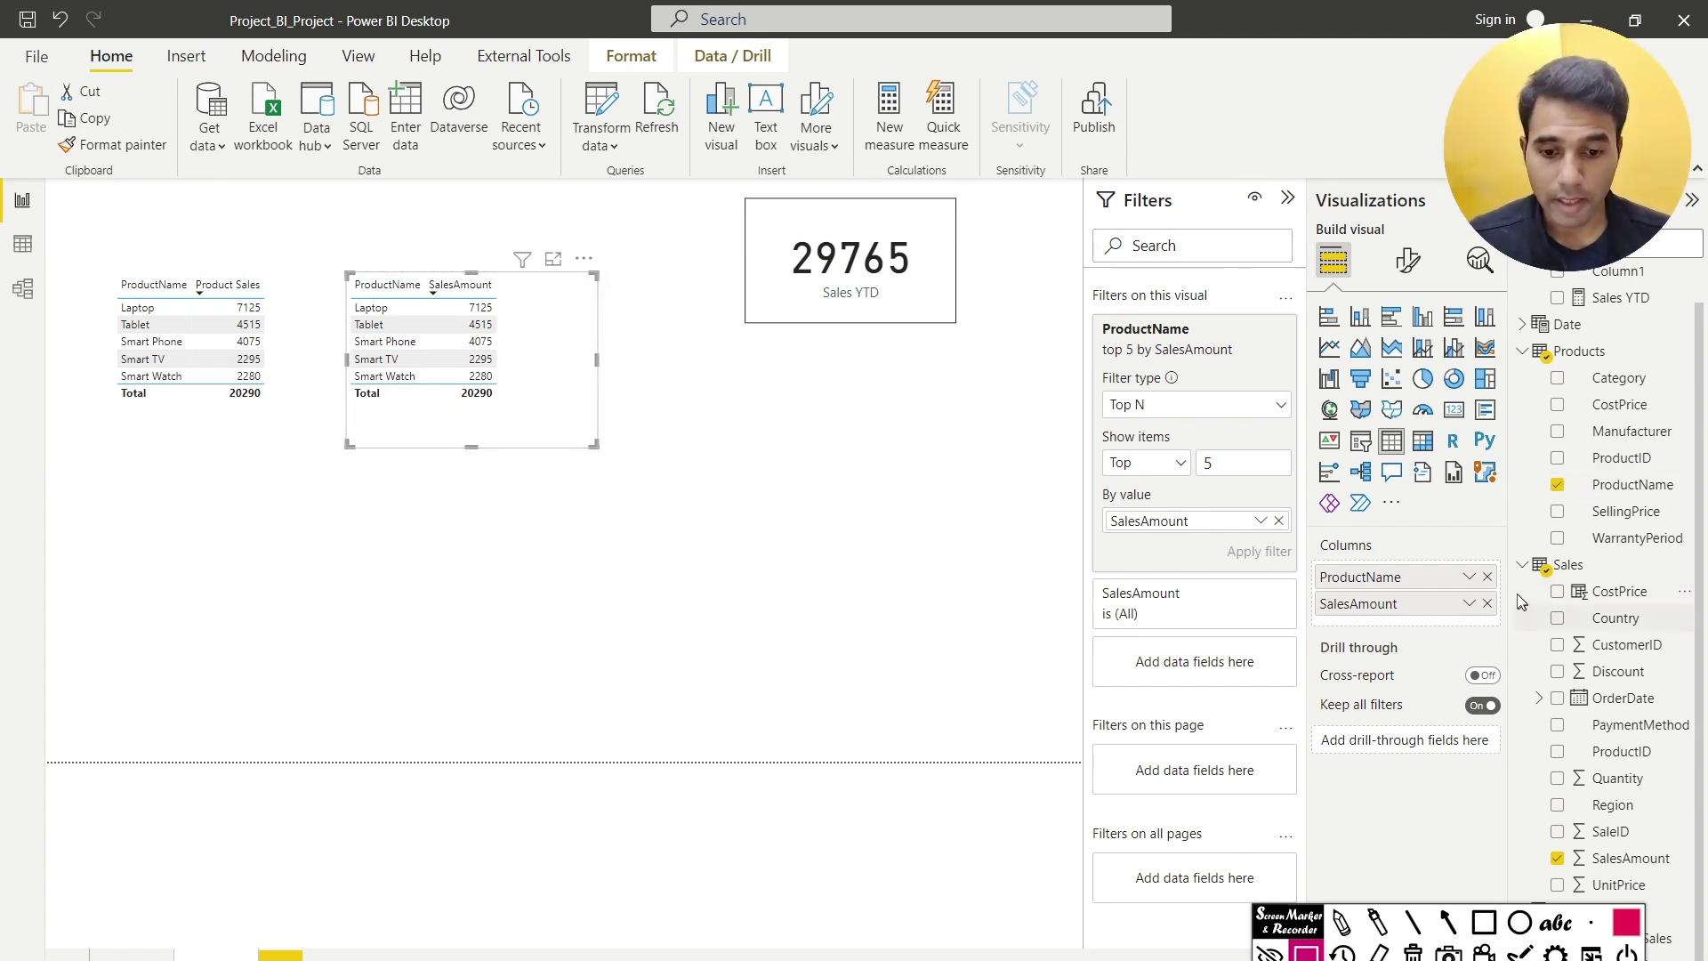
Review the full DAX formula of the Top5Products table
click(1522, 564)
click(1593, 628)
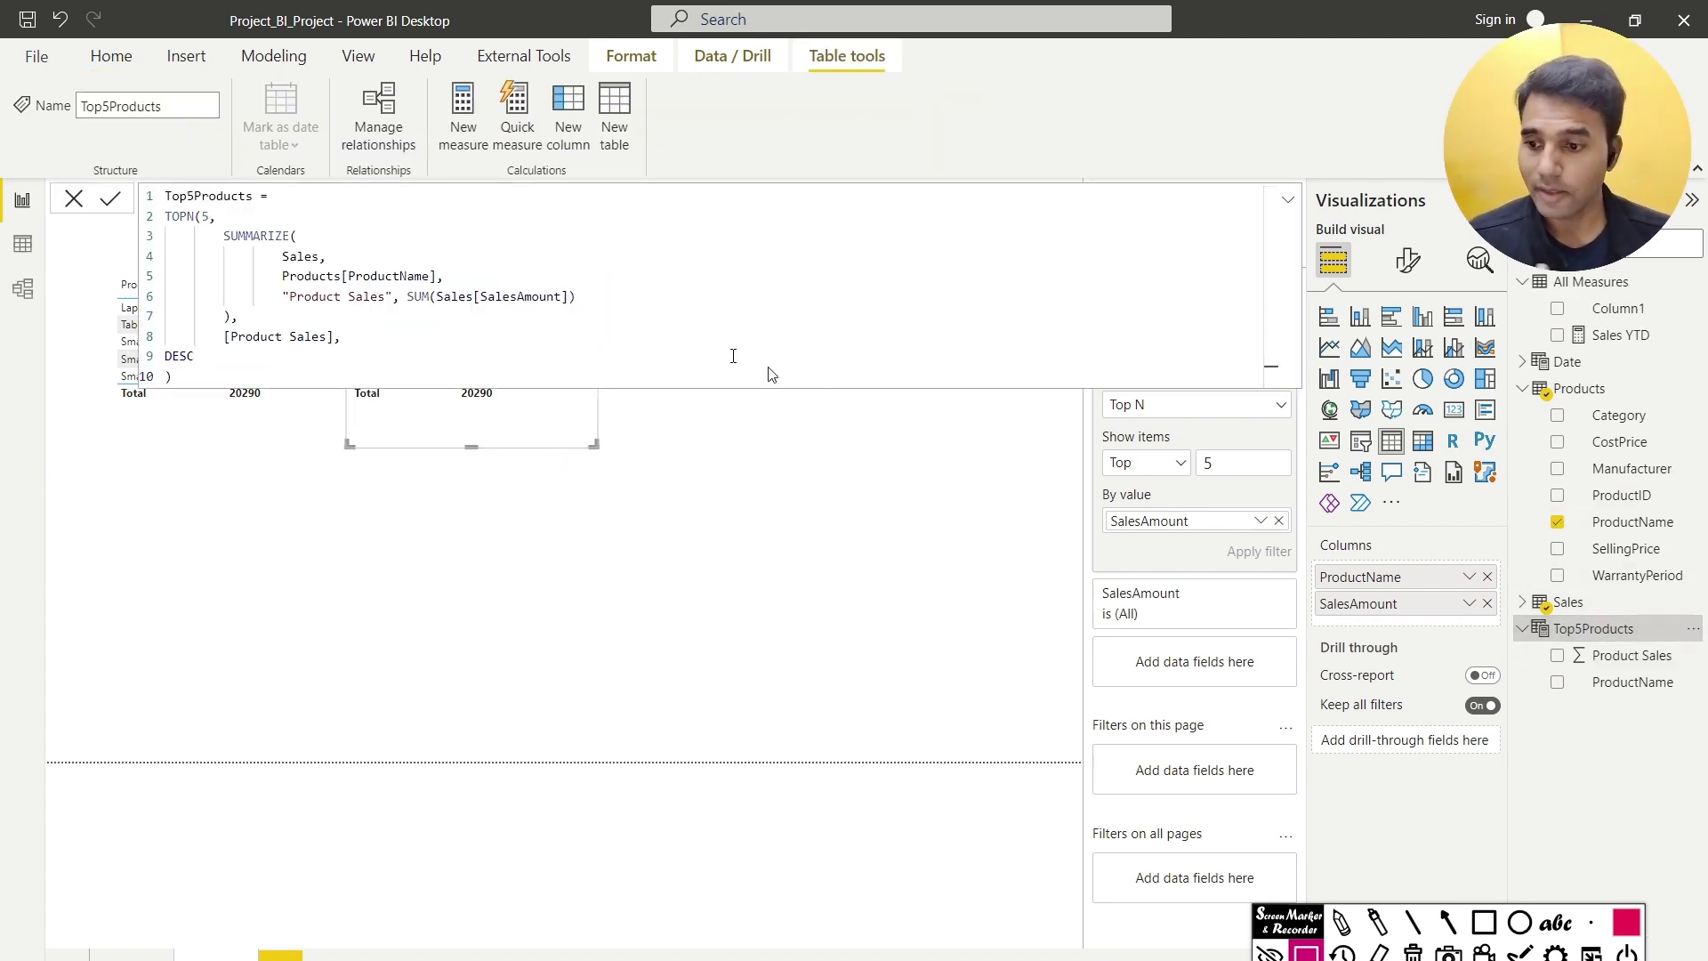
drag(171, 376, 165, 198)
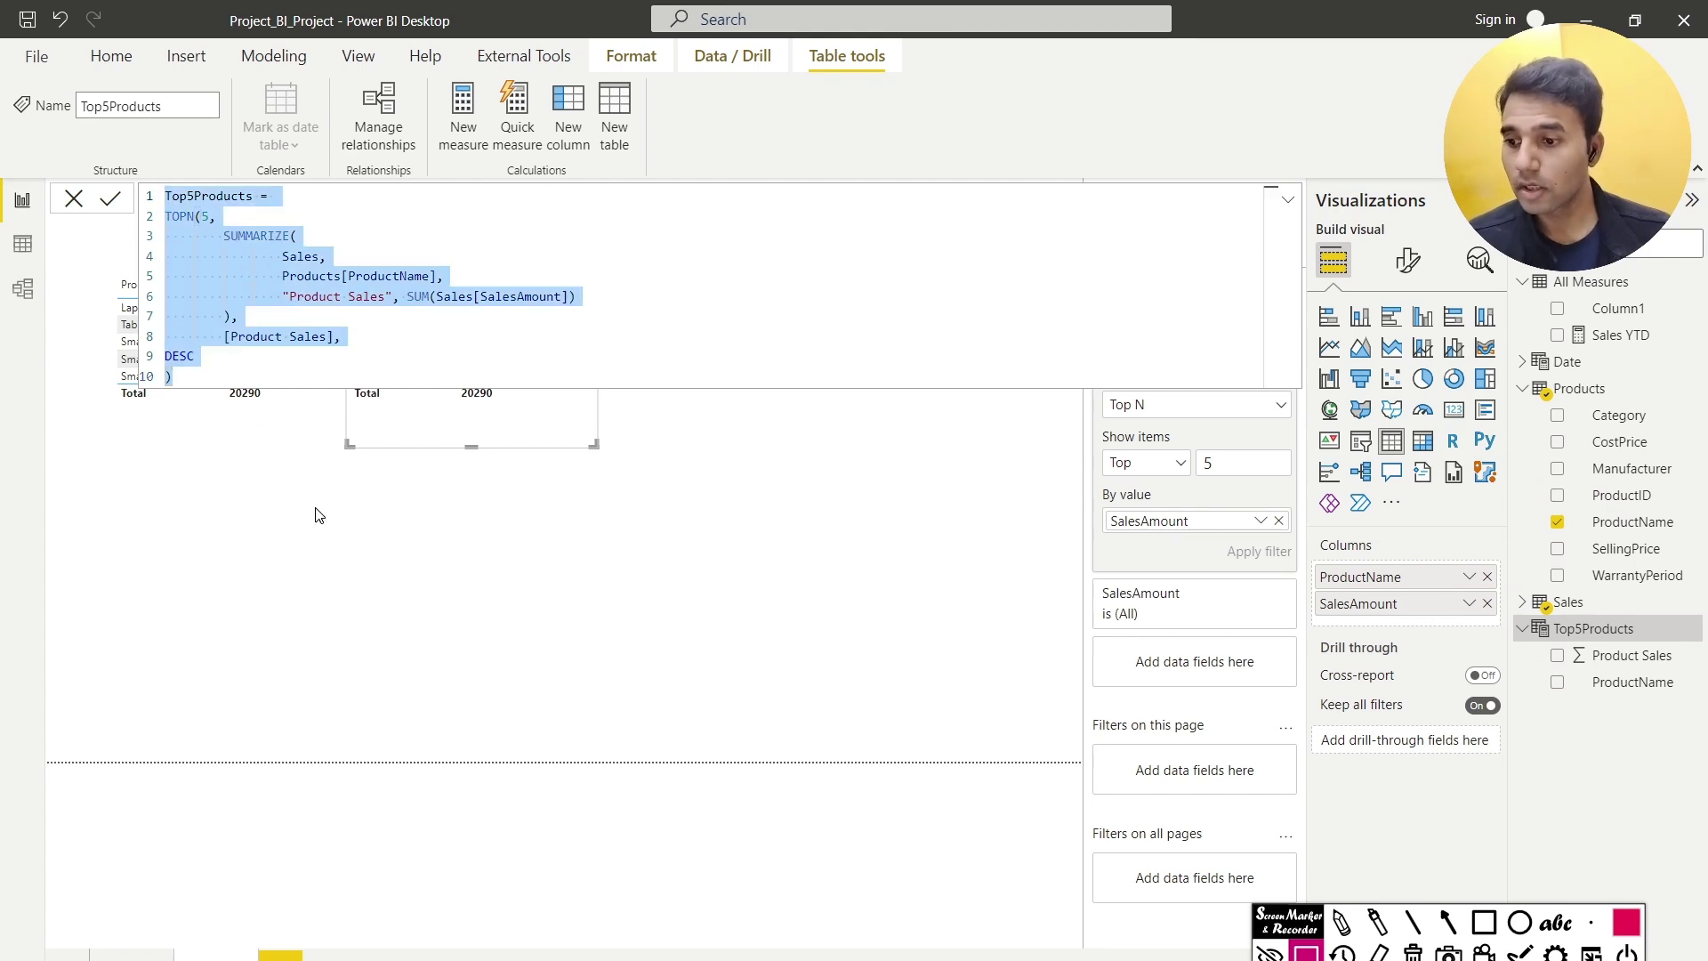
click(523, 536)
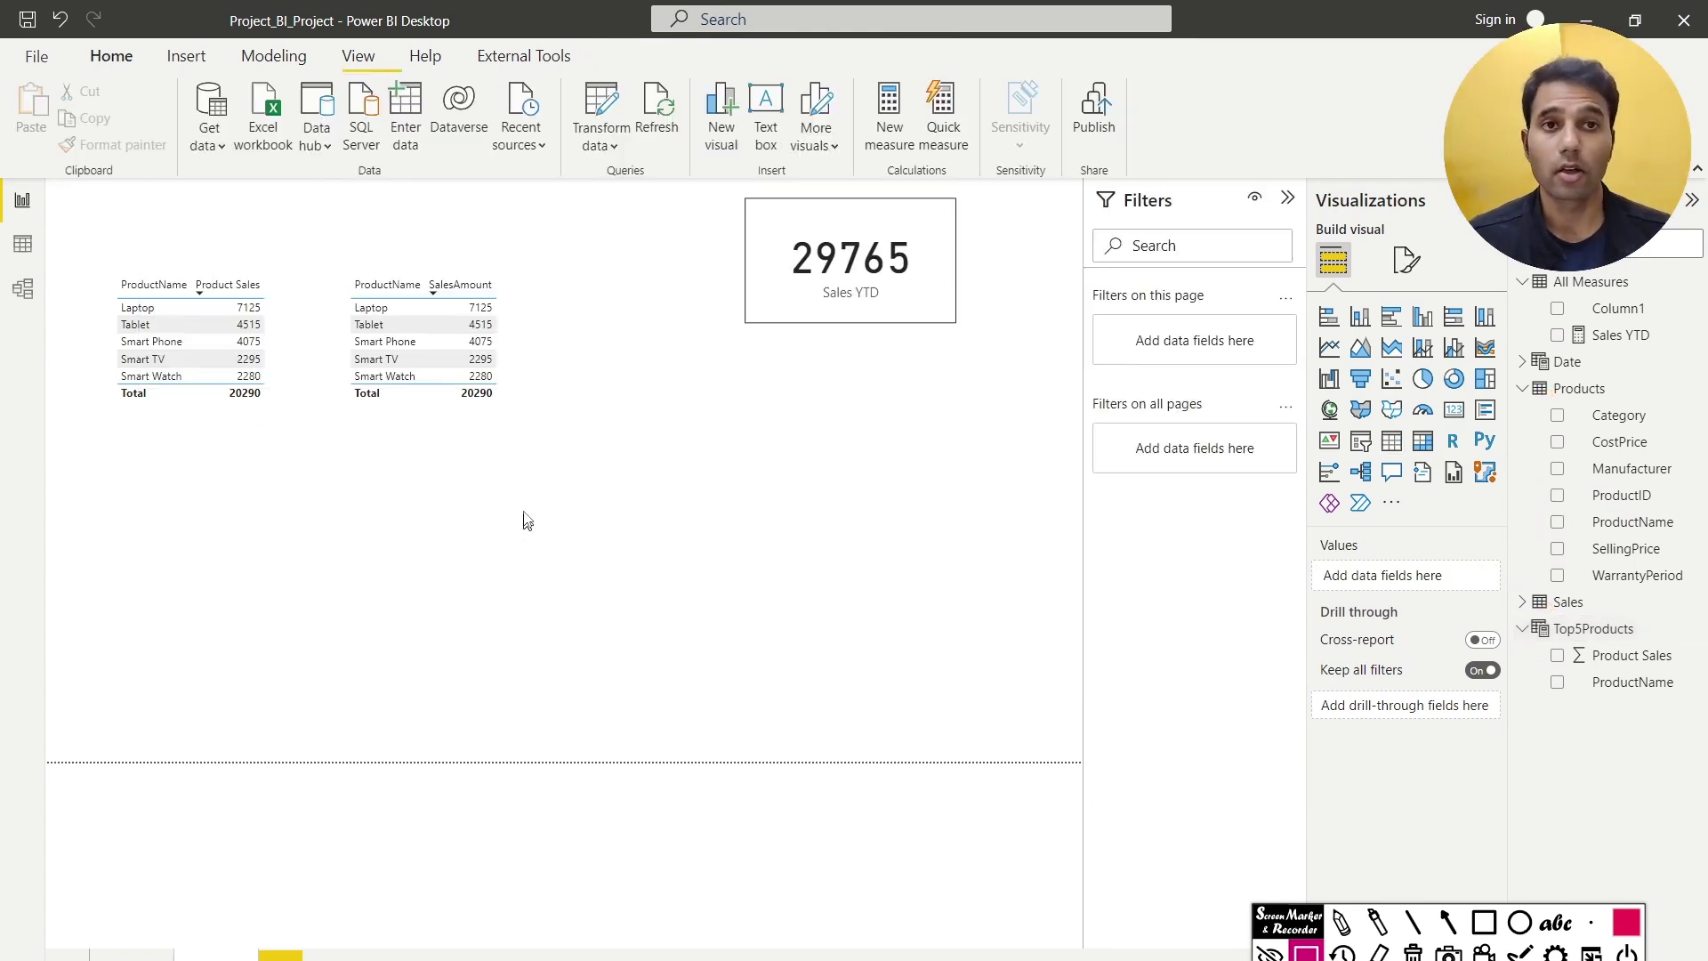
Delete the second table visual, the one showing SalesAmount with the Top N filter
click(536, 435)
key(Delete)
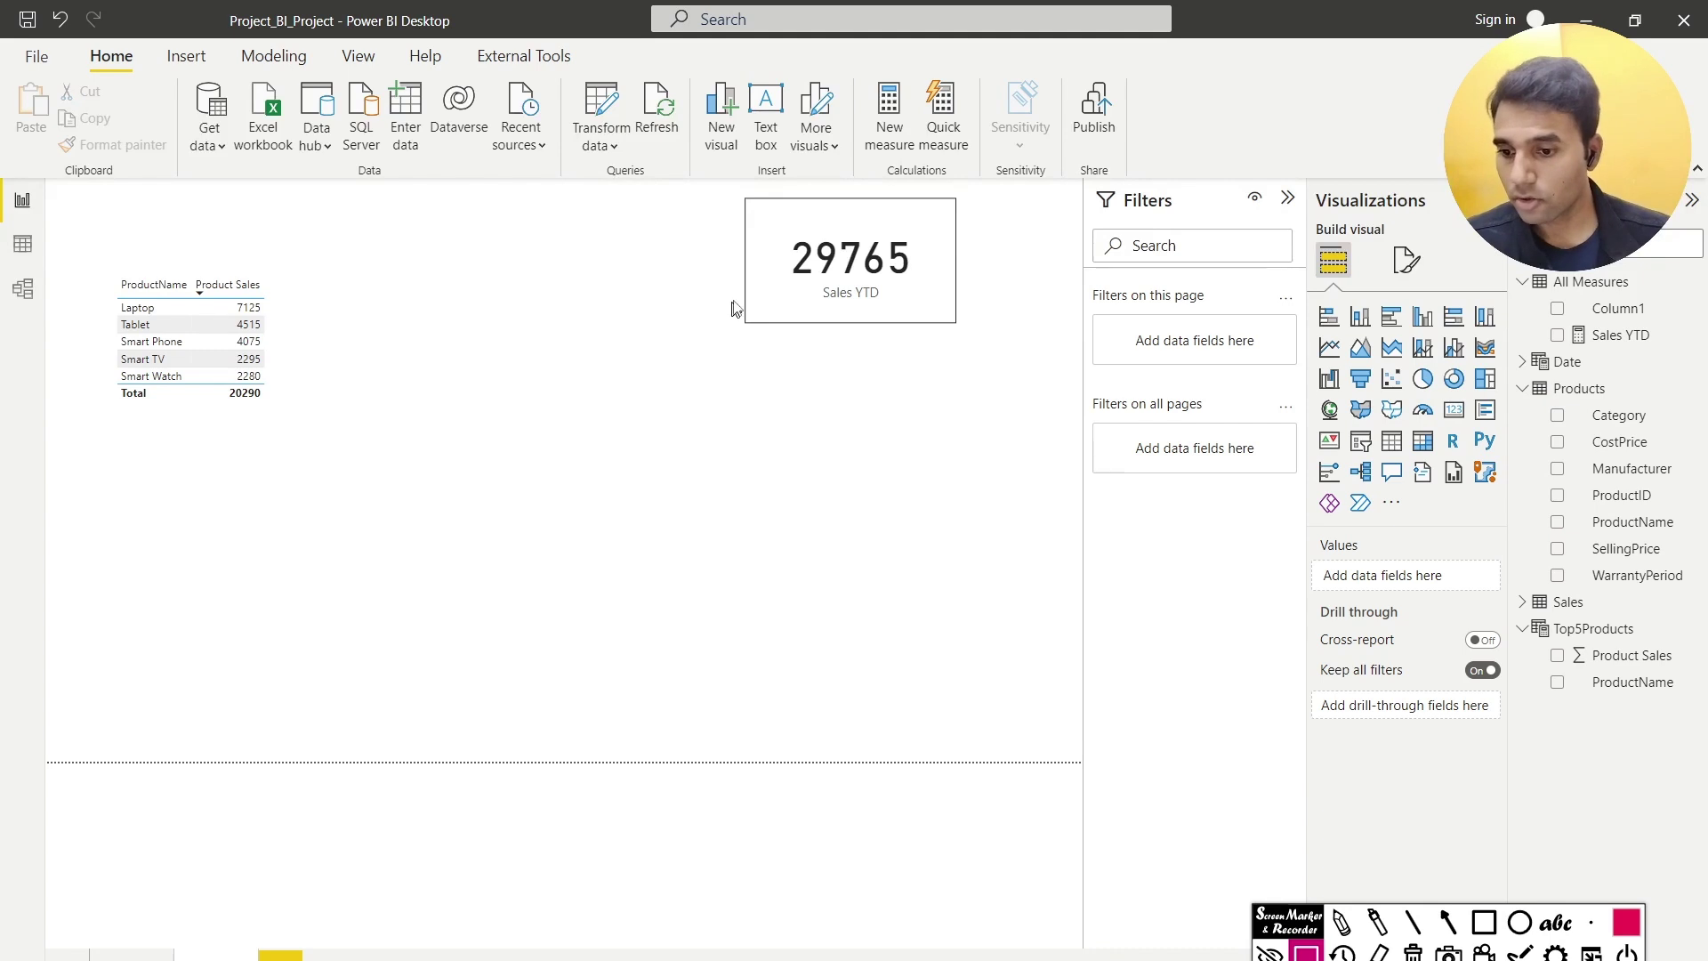
Copy the Sales YTD card's formatting onto the Top5Products table visual, and place the table beside the card with their upper edges aligned
click(765, 298)
click(113, 145)
click(328, 434)
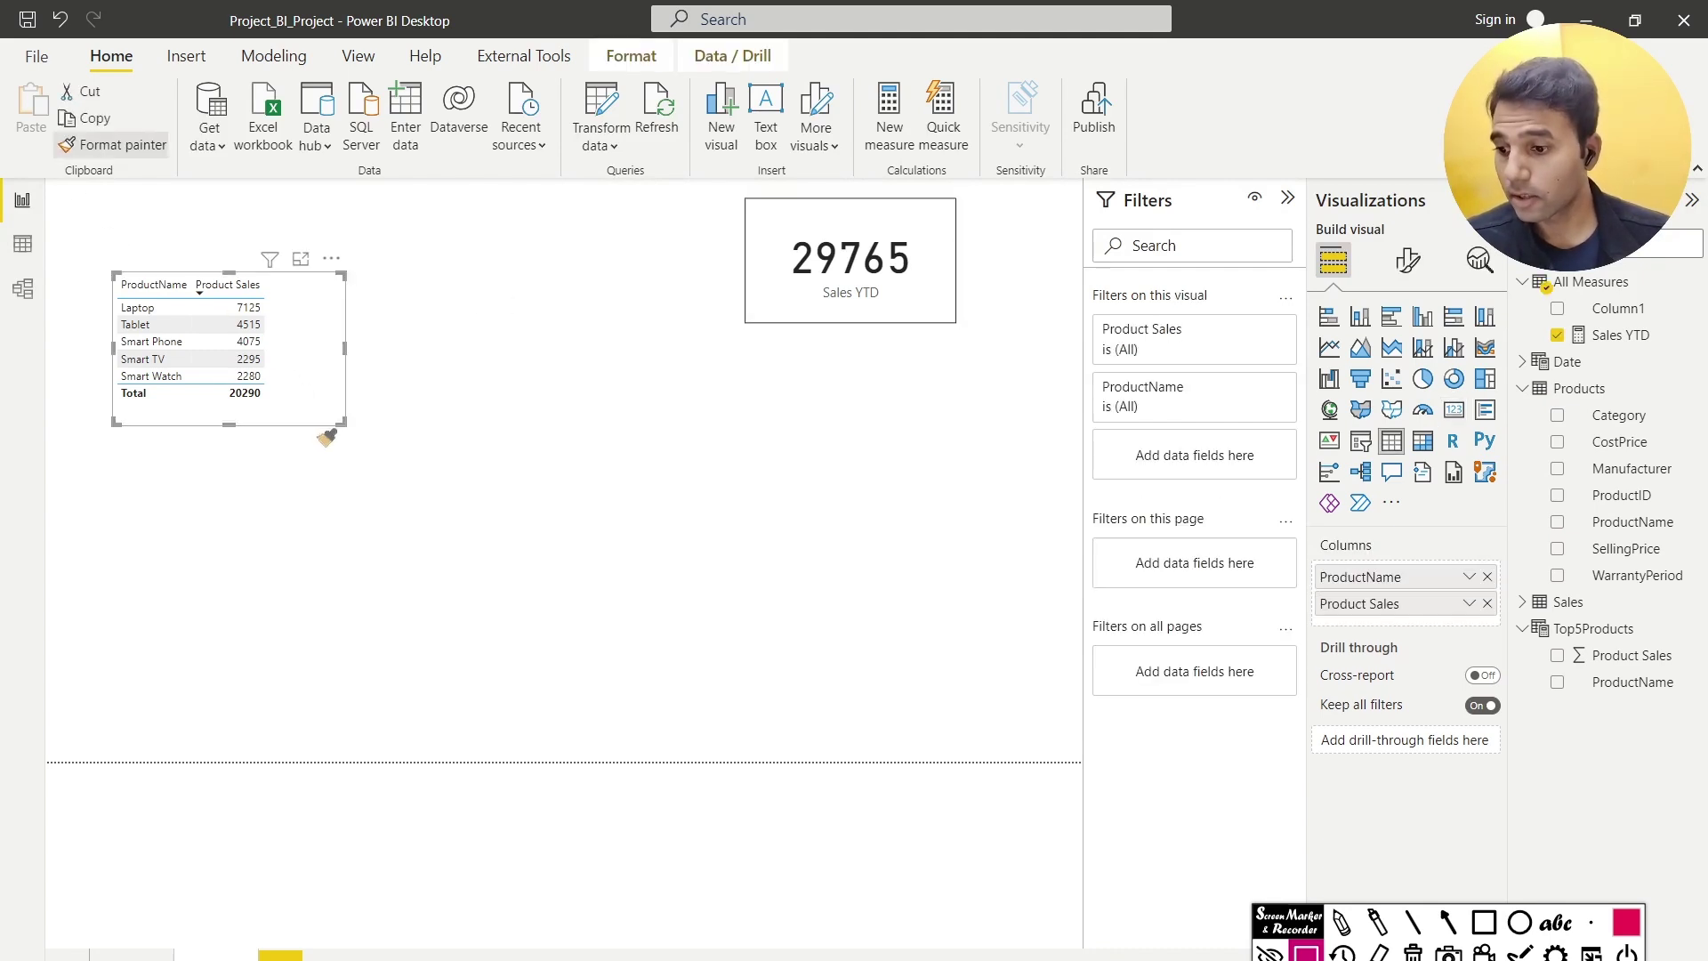
drag(313, 389, 645, 318)
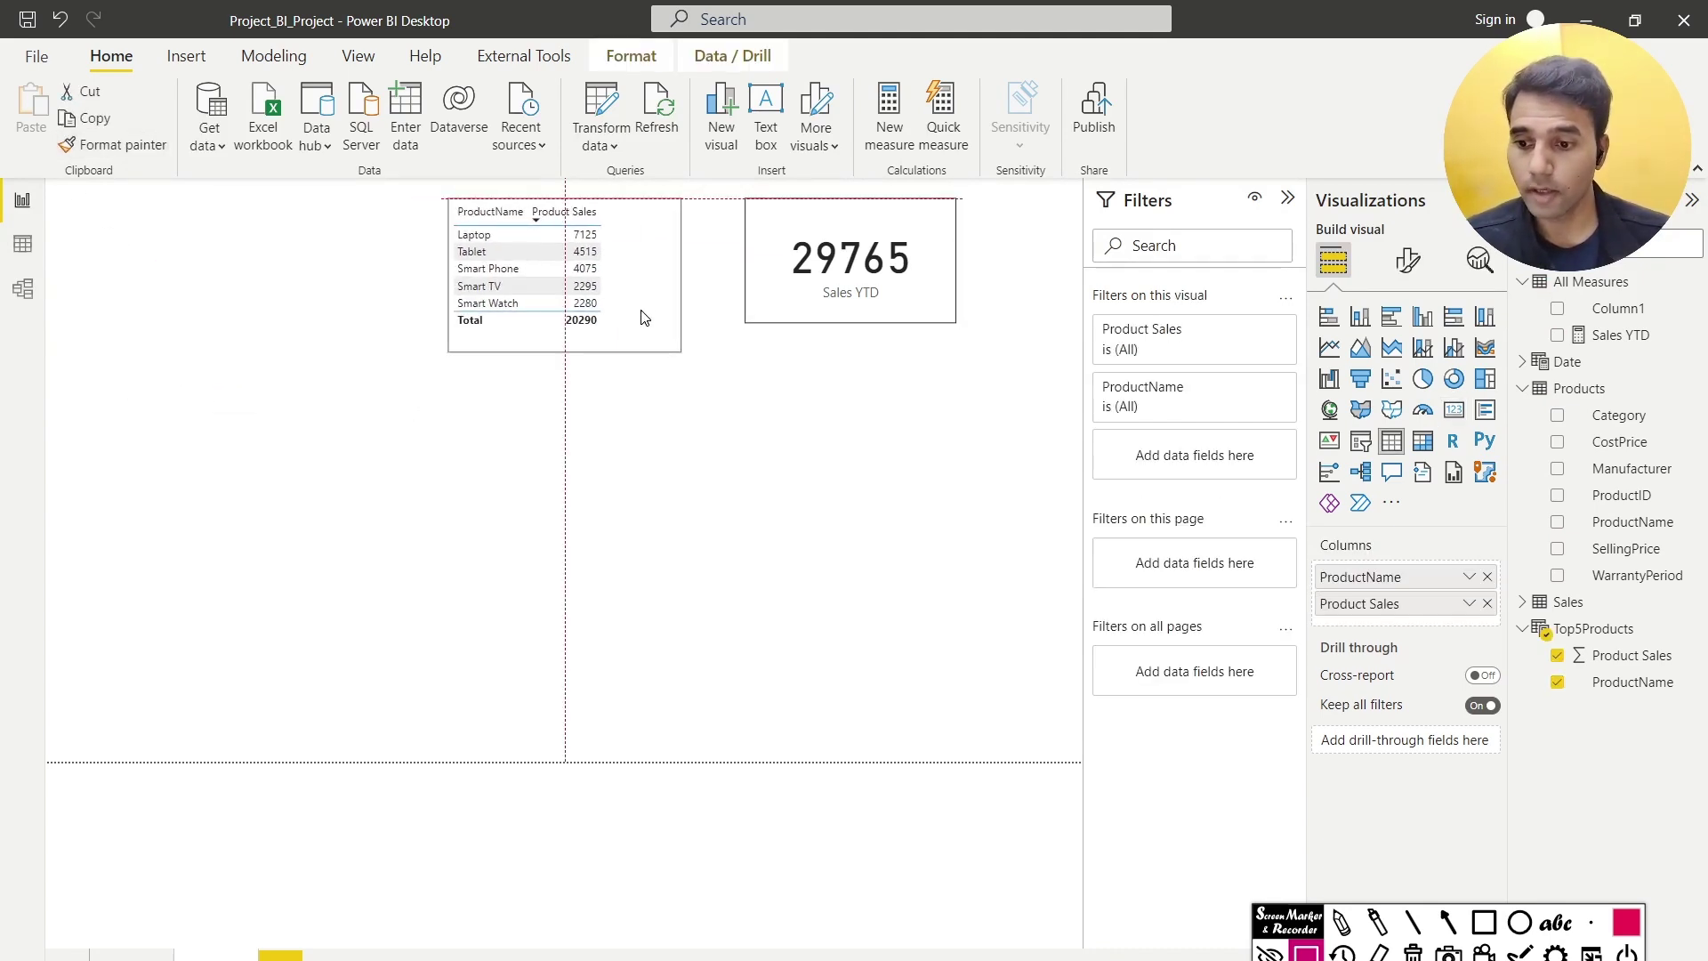
click(801, 529)
Switch to the slide listing the business problems, check the third problem, and return to Power BI
key(alt+Tab)
key(alt+Tab)
key(alt+Tab)
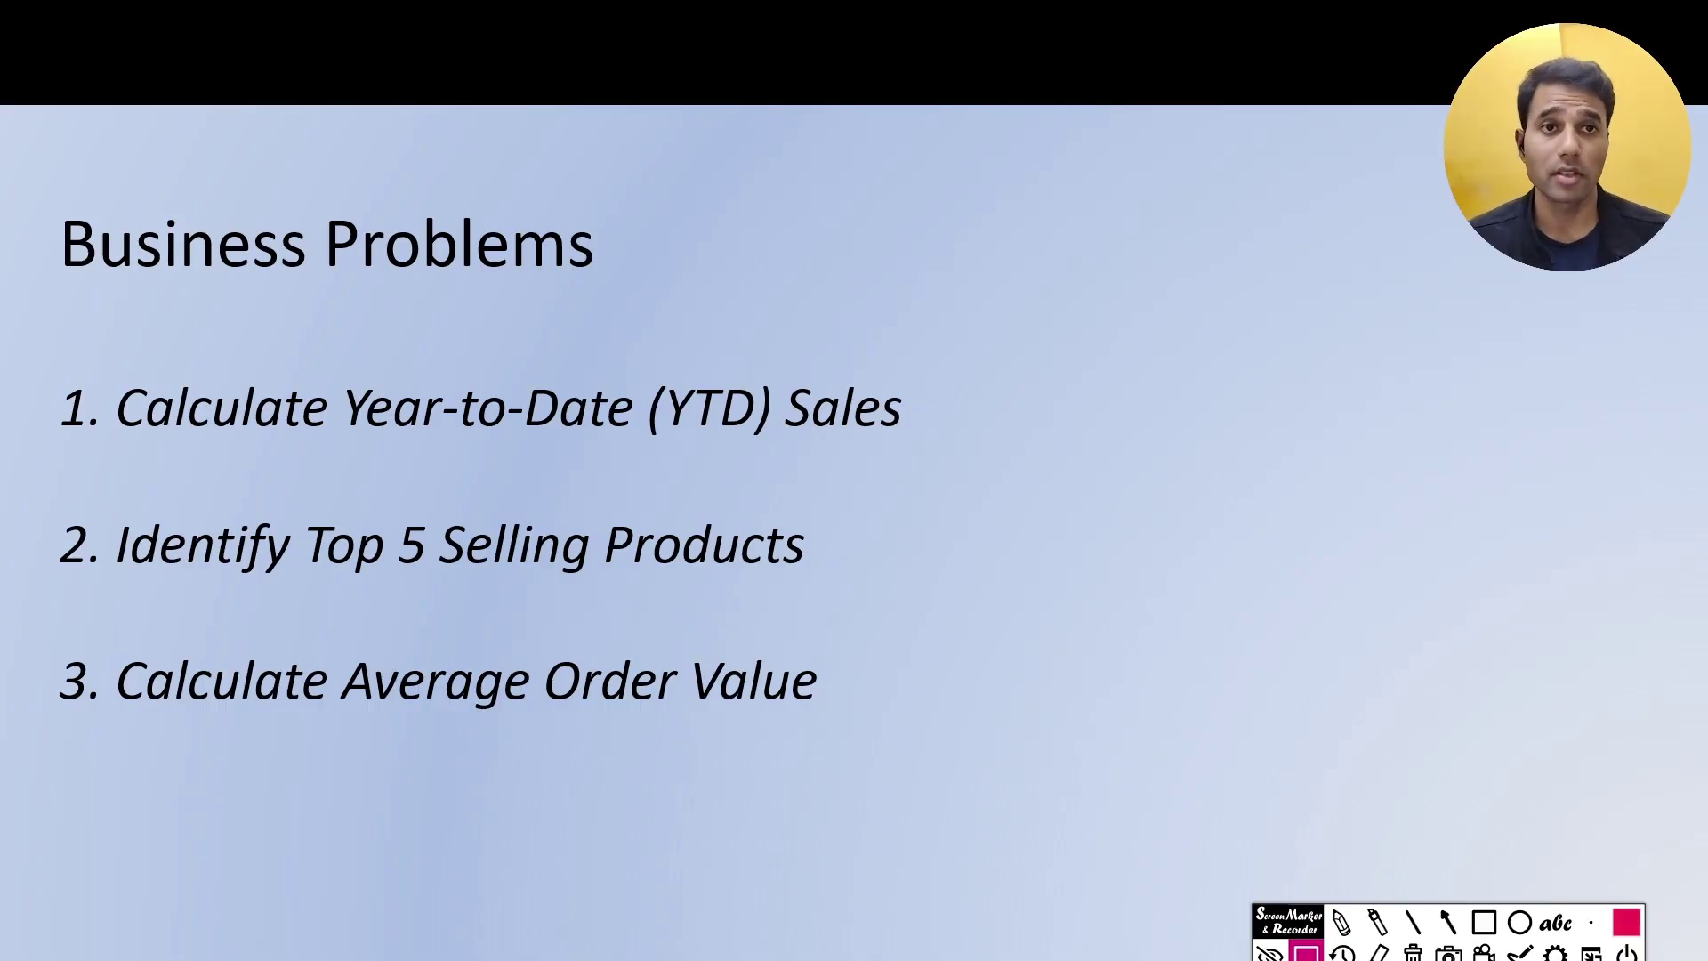
key(alt+Tab)
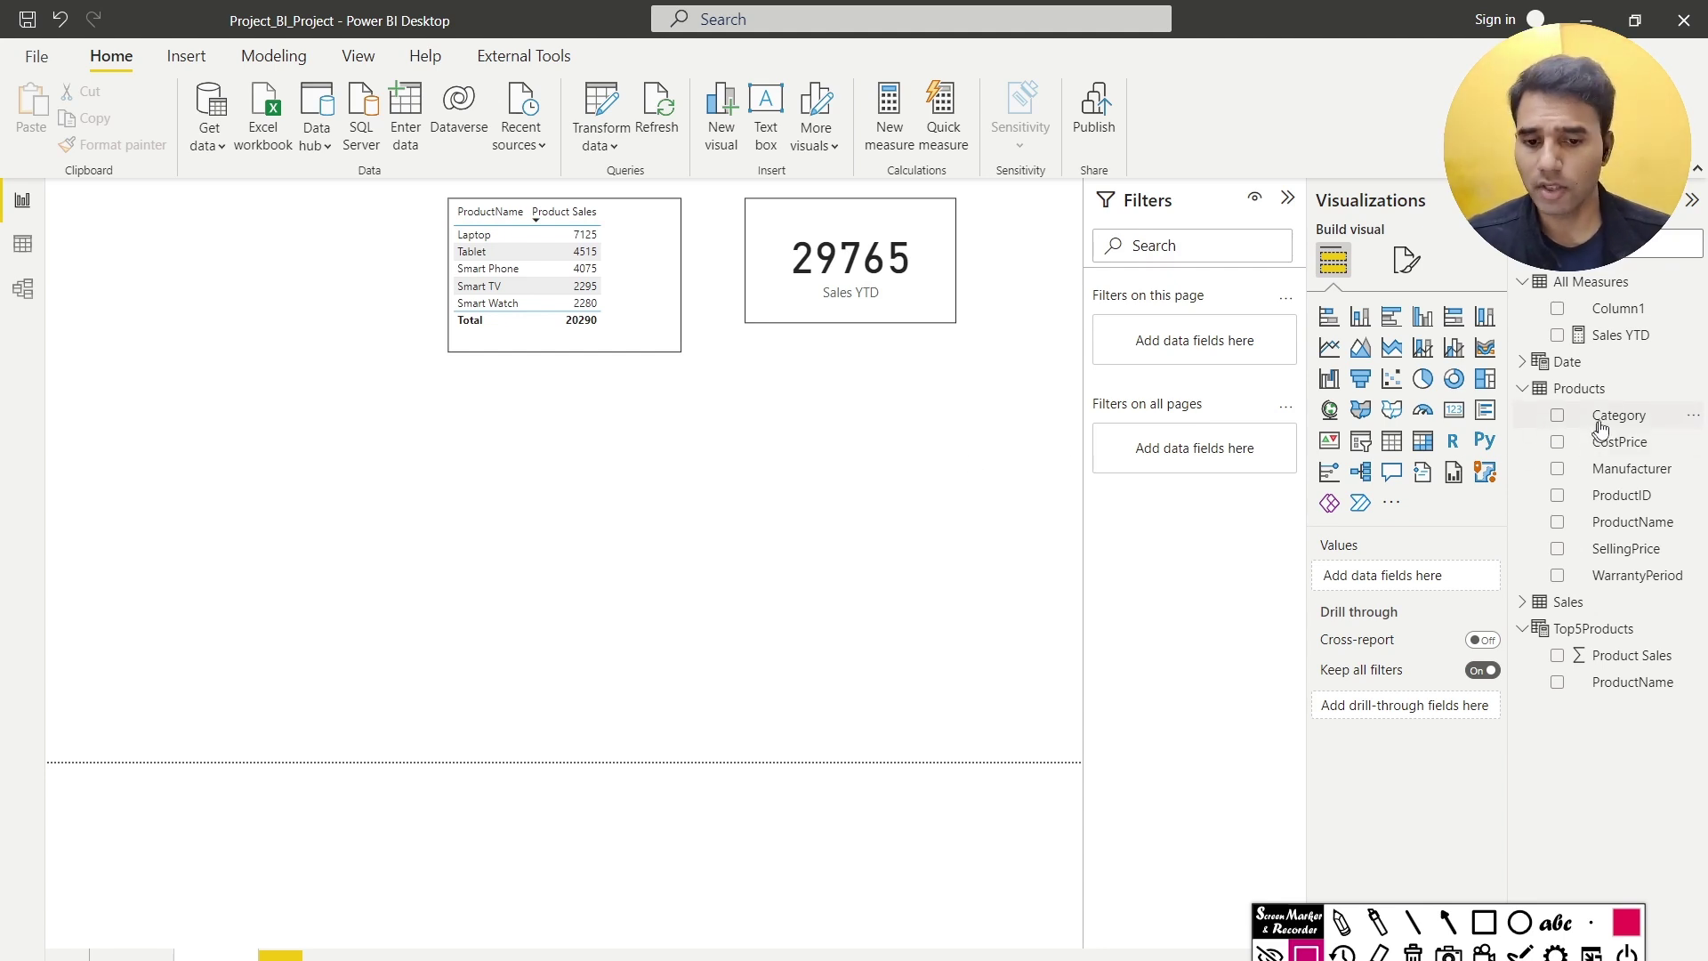
Add a new measure named Average Order Value to the All Measures table
click(1693, 281)
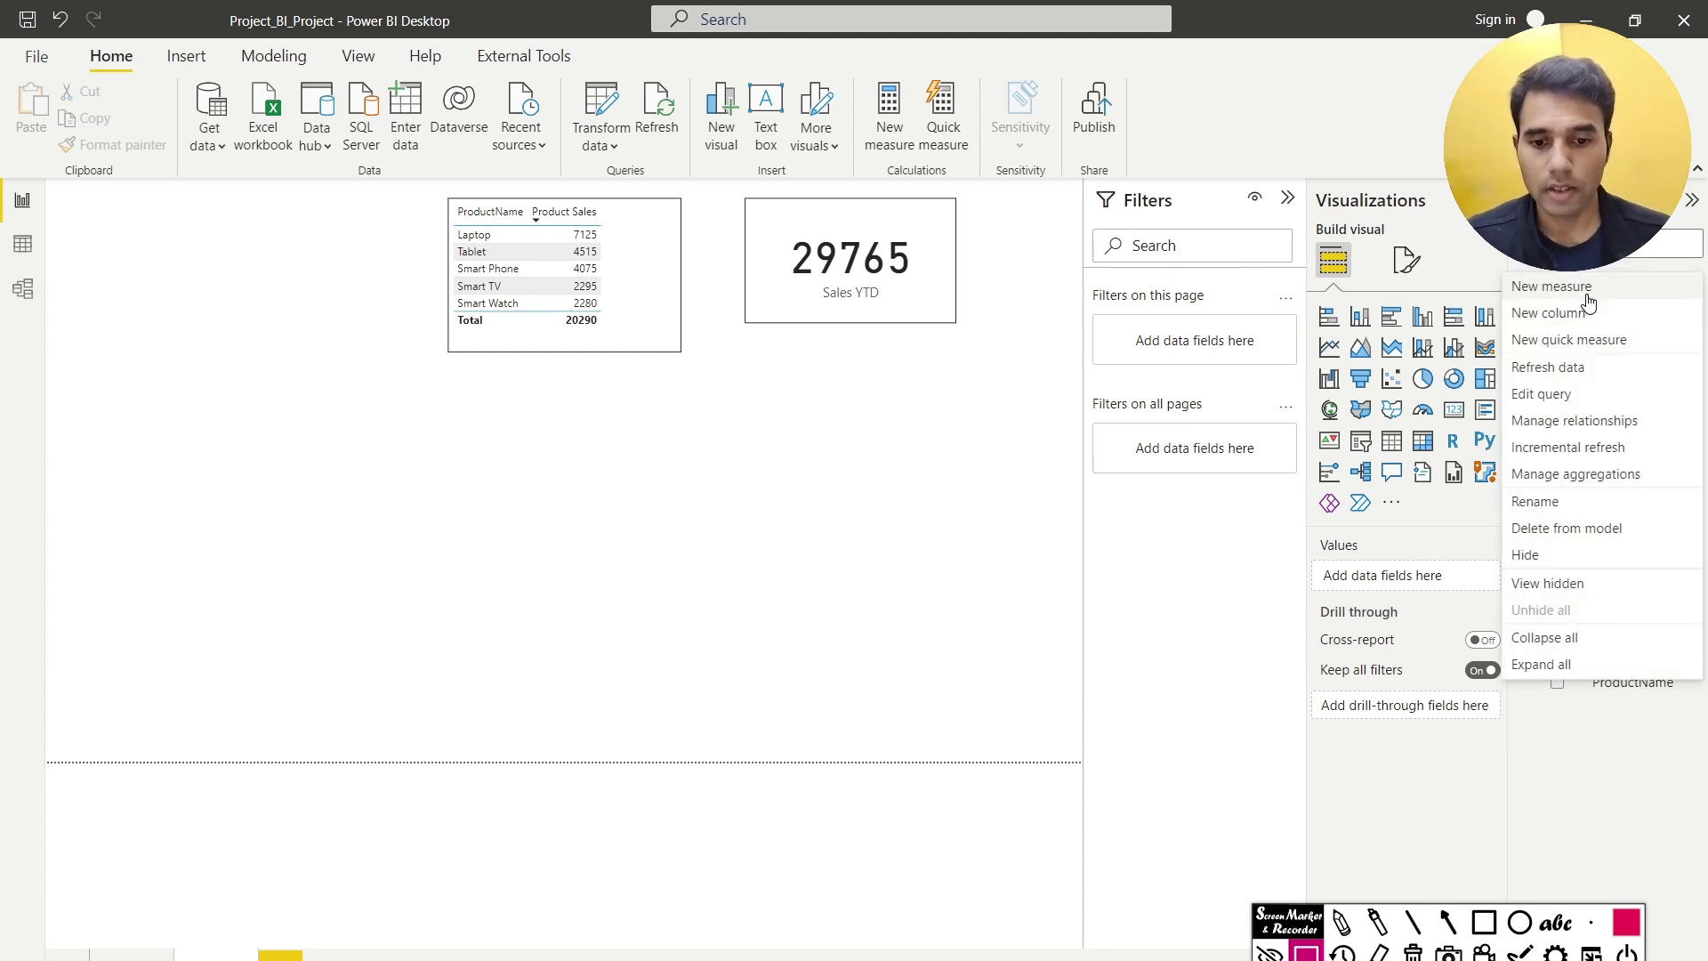
click(1263, 309)
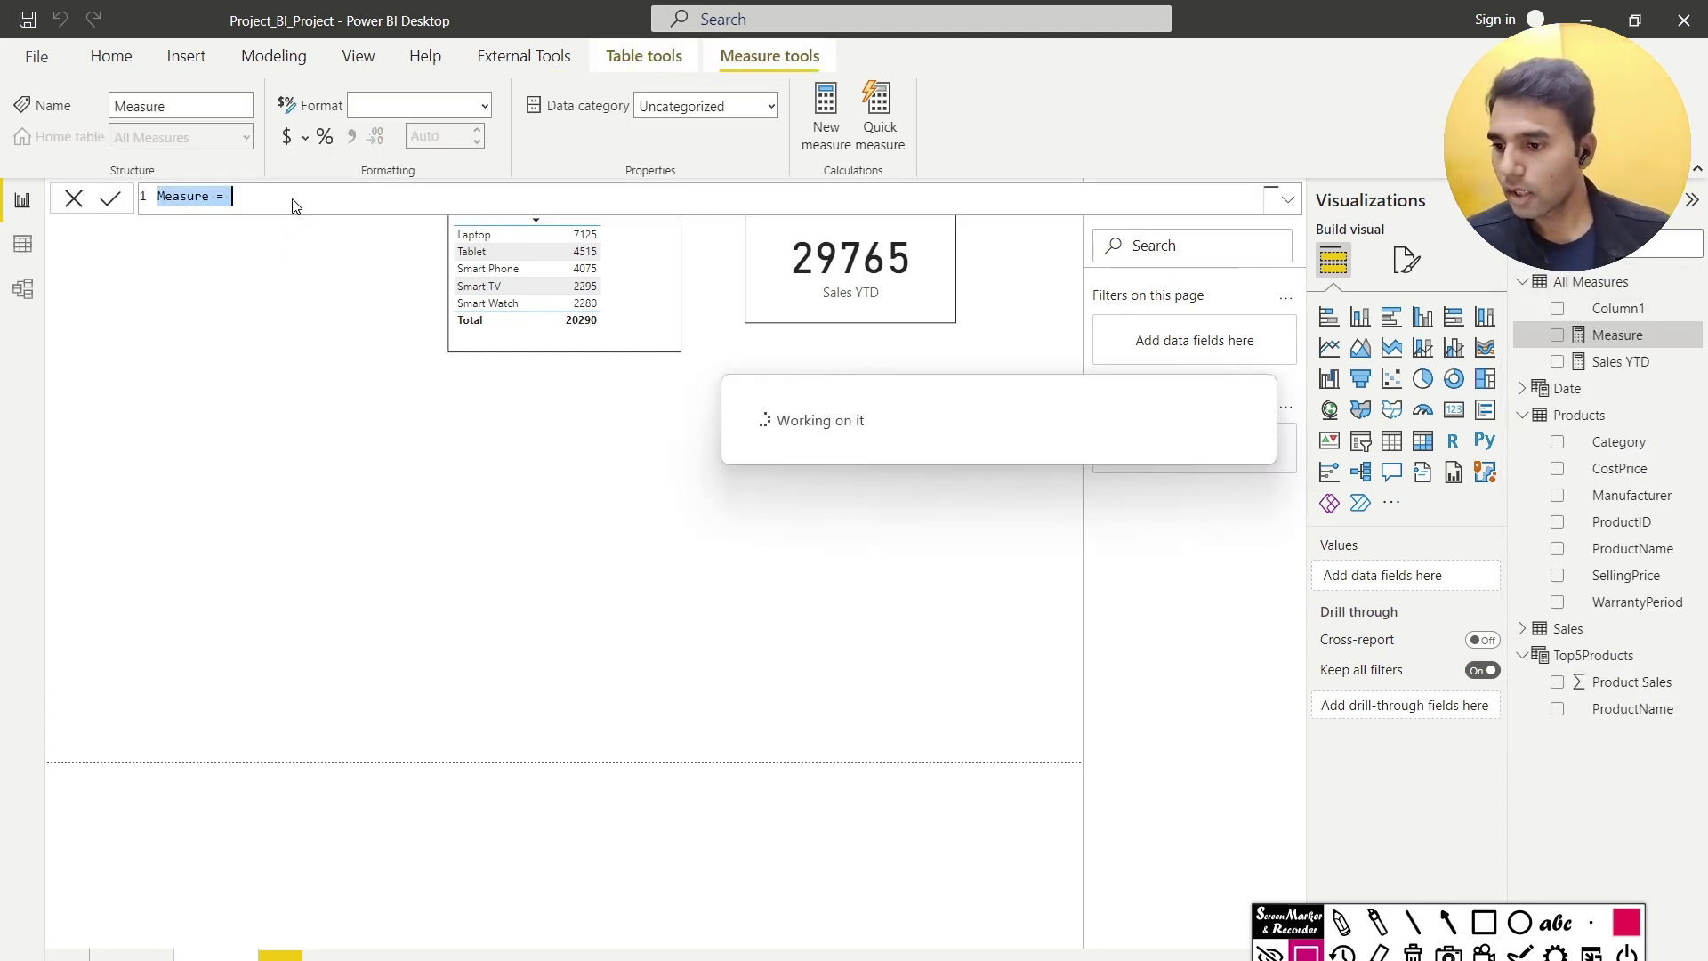
text(Average Order Value -)
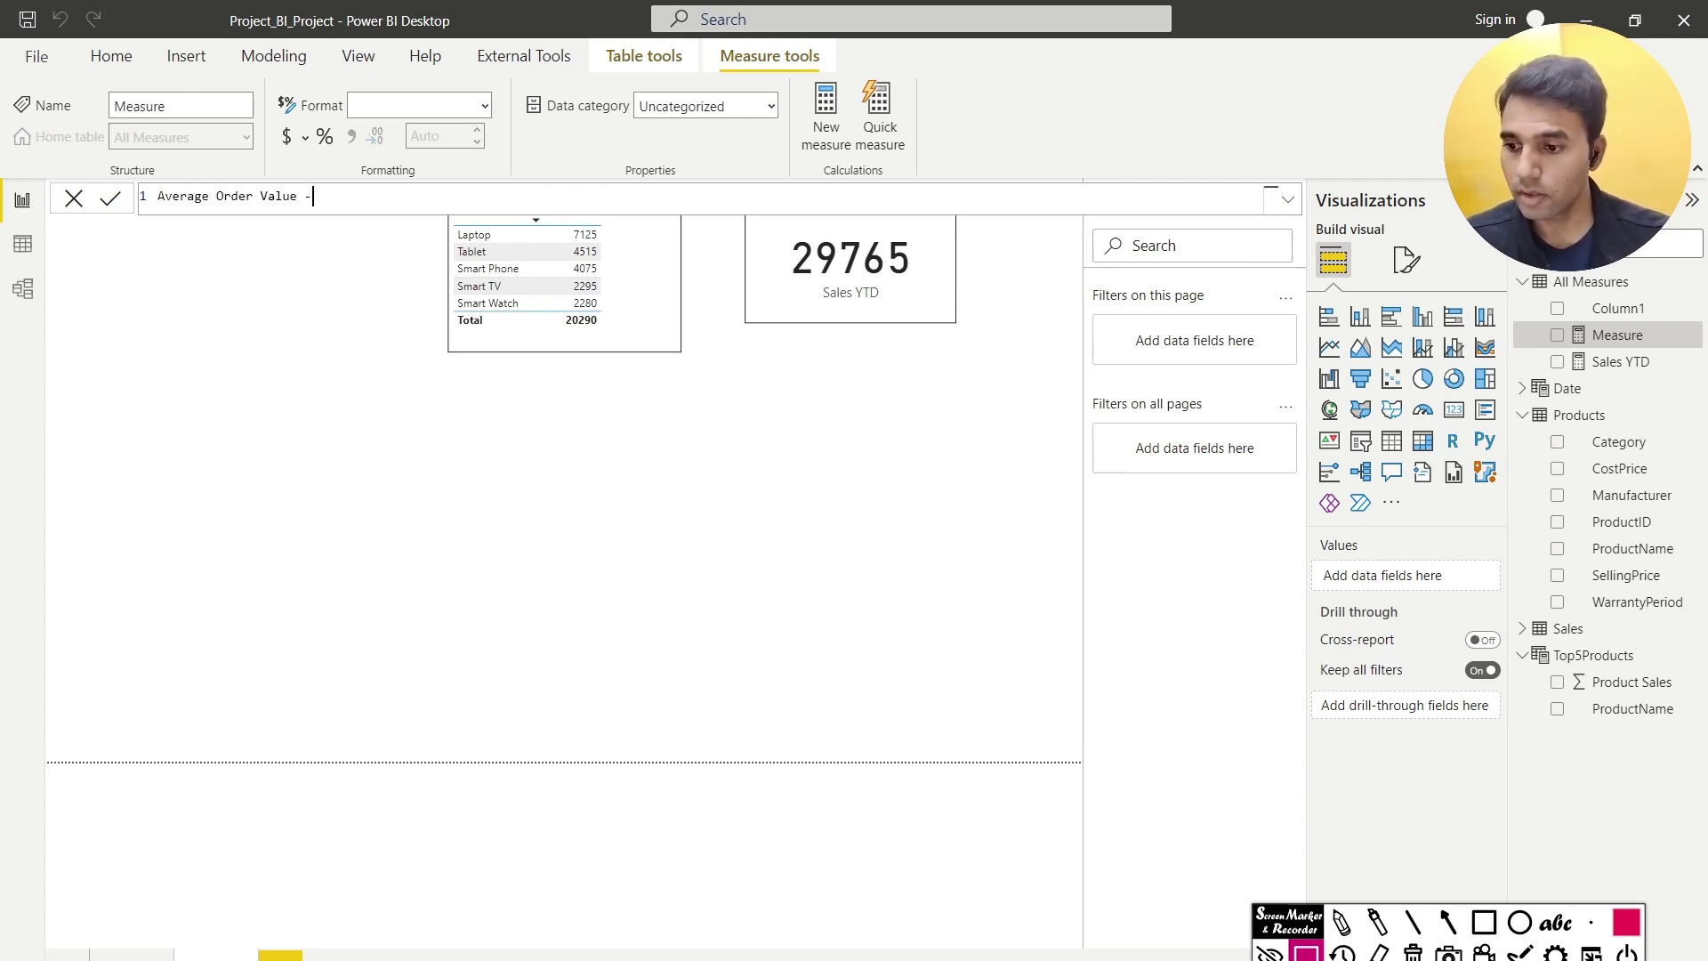
Begin the Average Order Value formula with AVERAGEX, using Sales as its table argument
text(Aver)
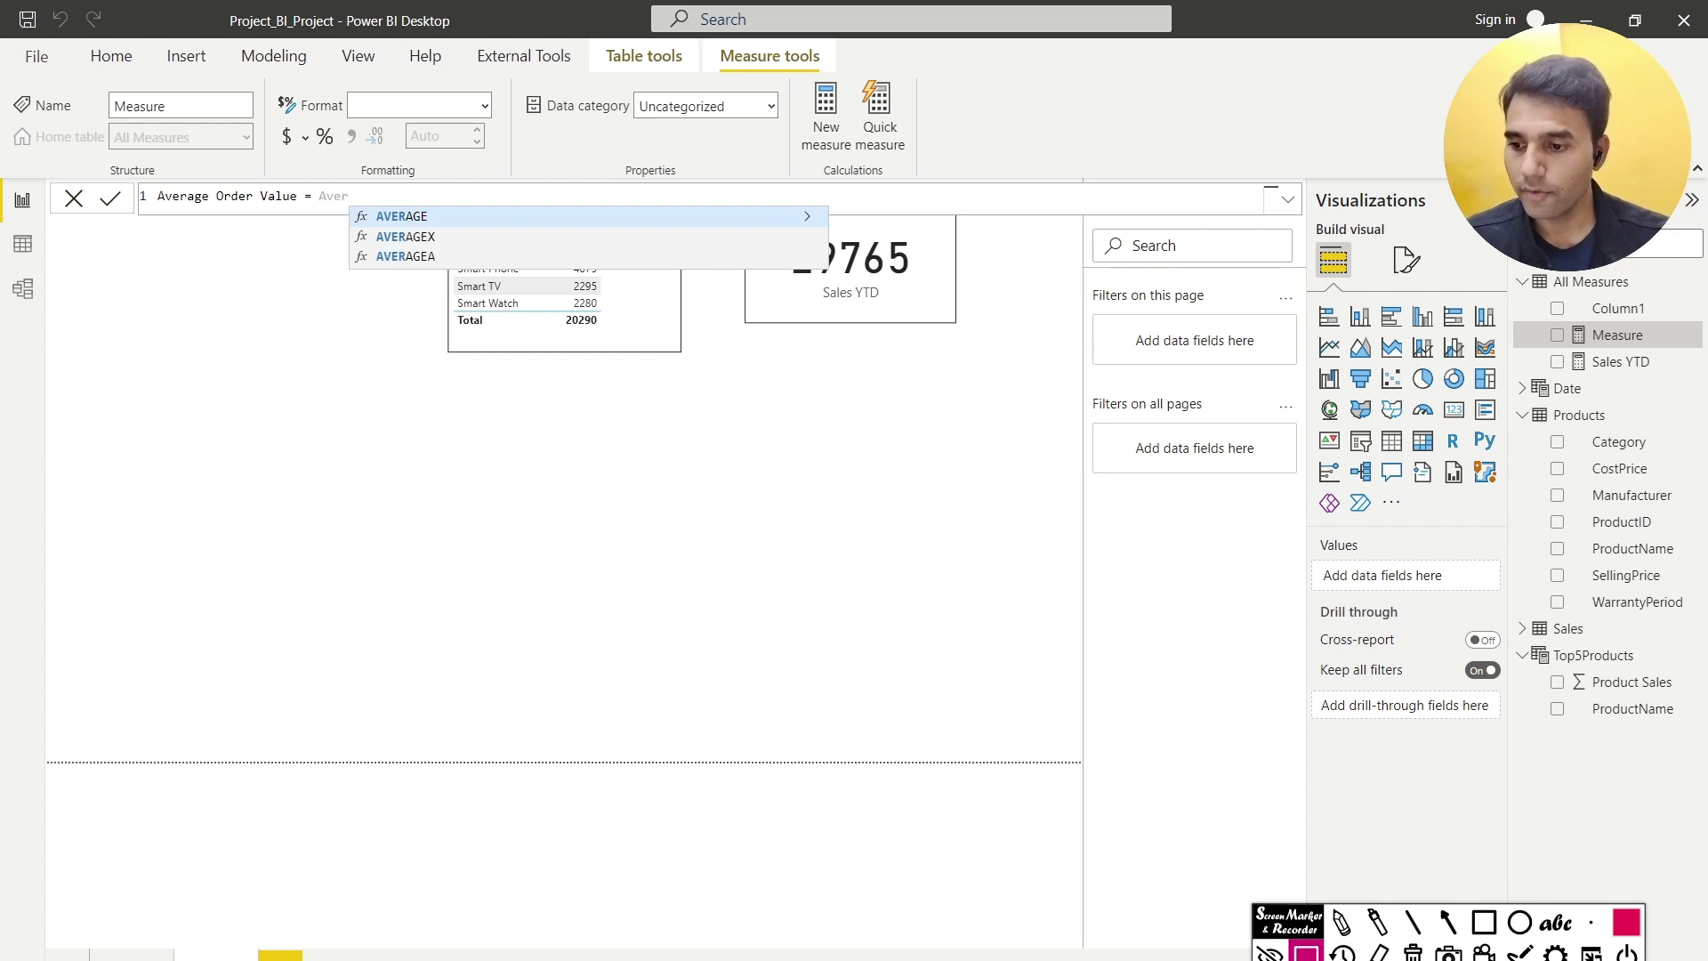
key(Down)
key(Tab)
text(Sal)
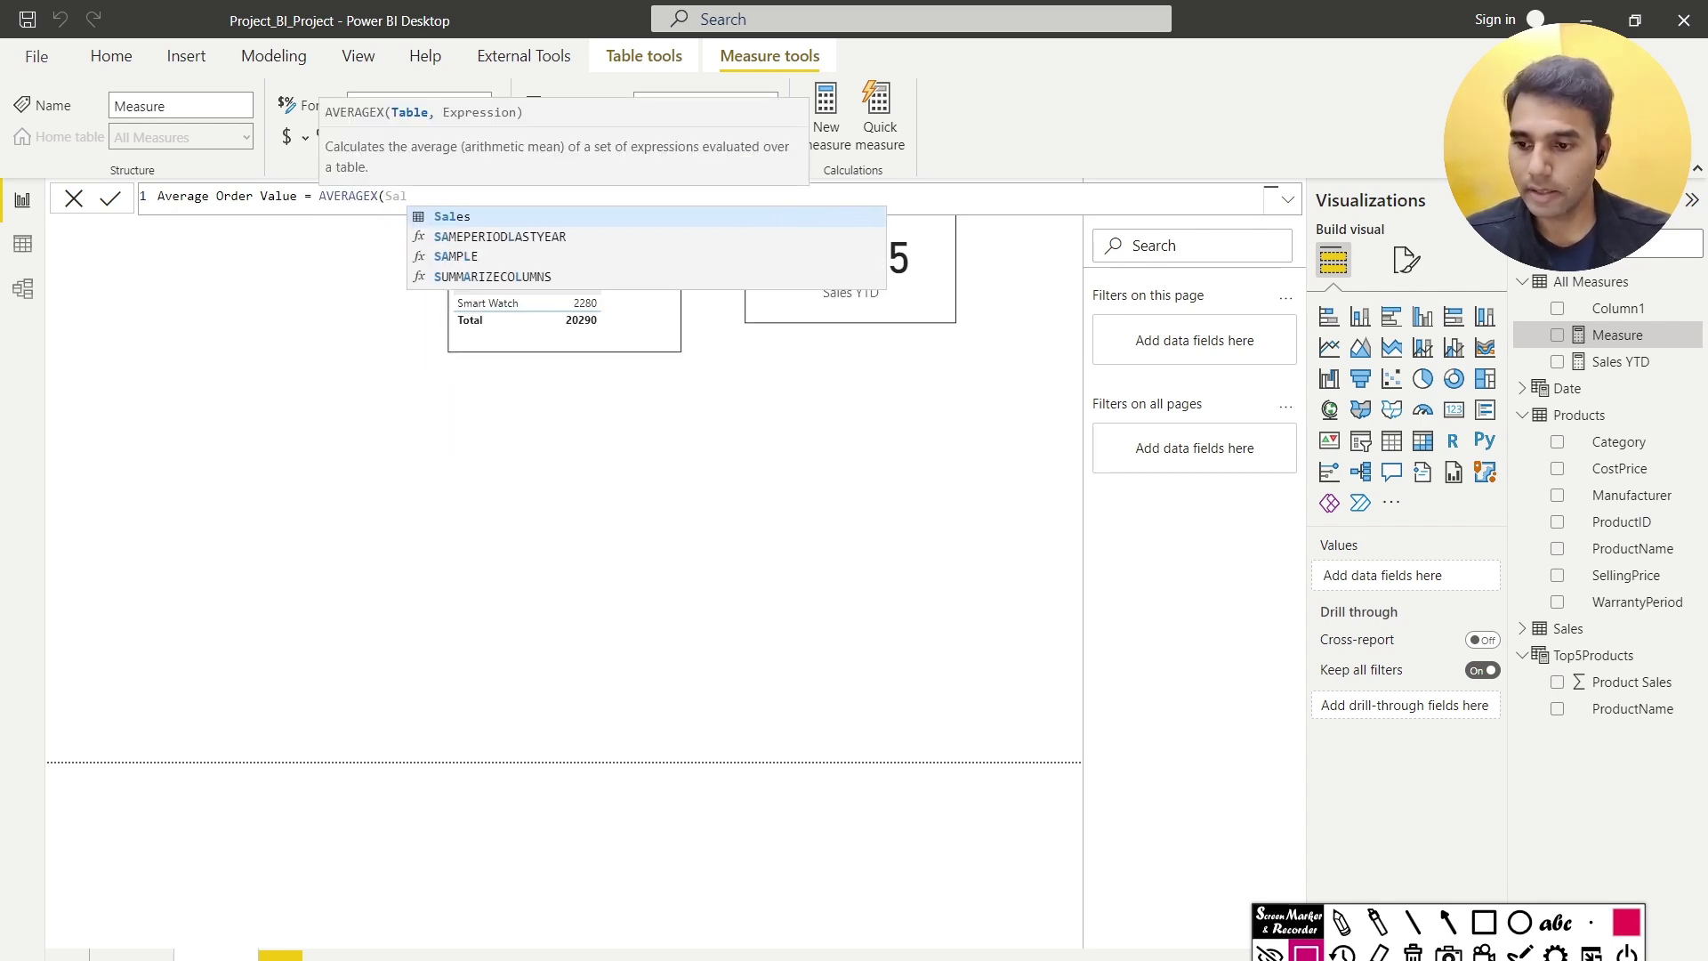
key(Tab)
text(,)
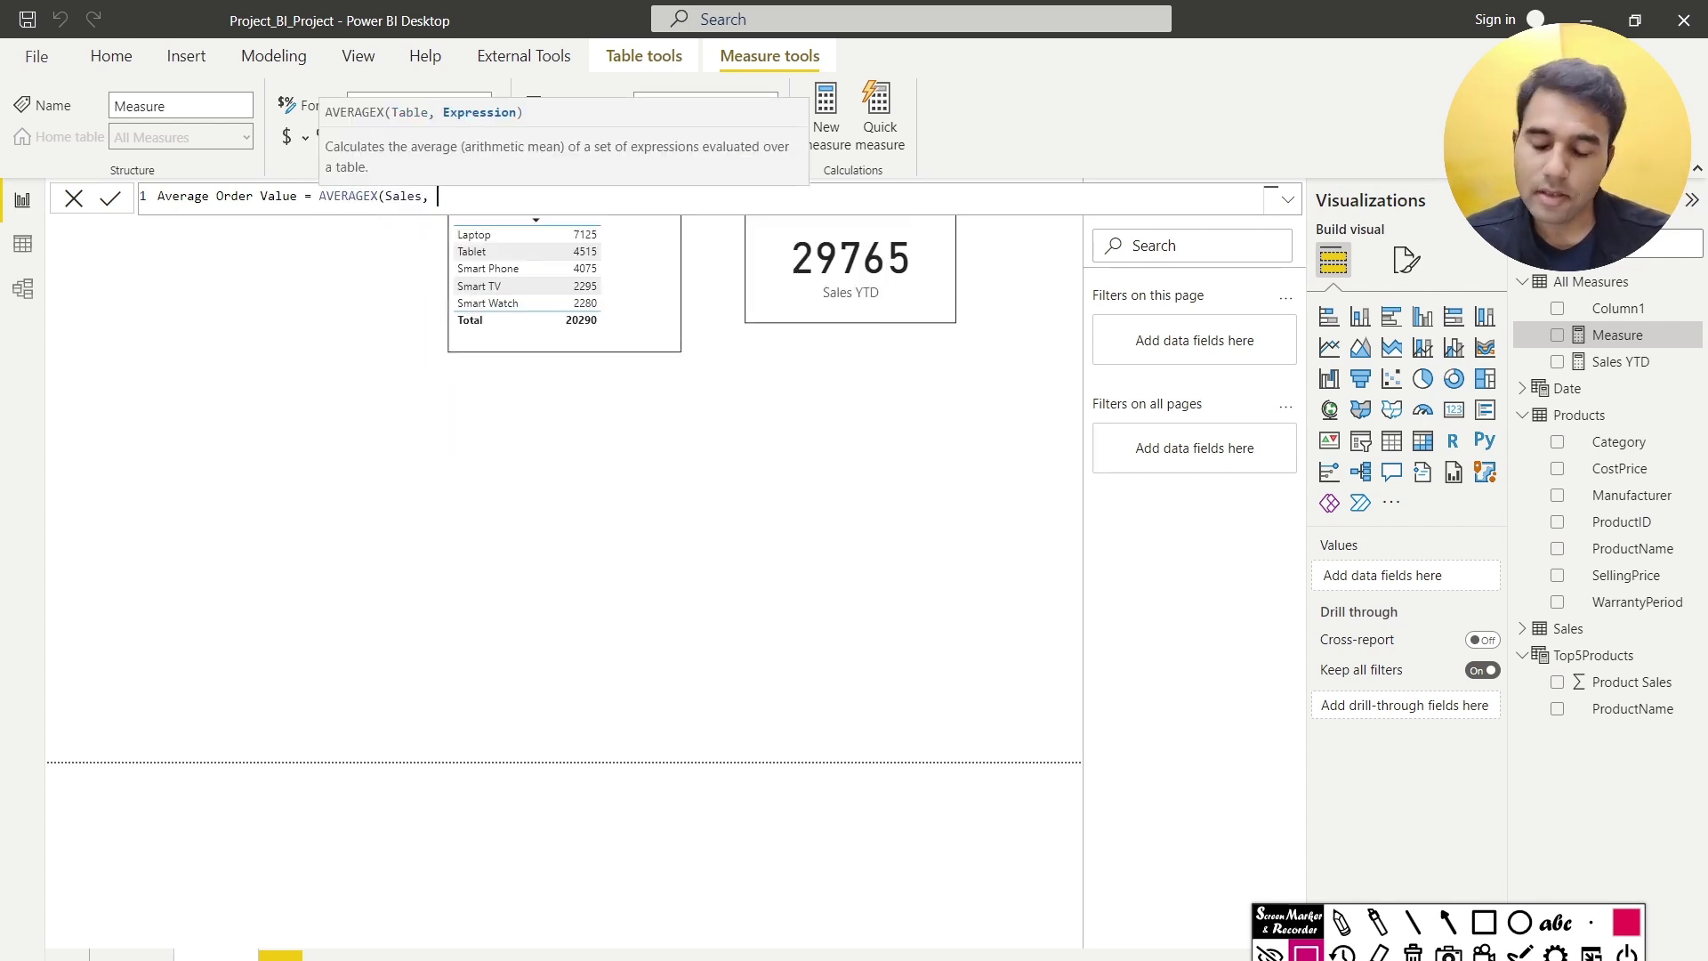
Give AVERAGEX the expression Sales[SalesAmount], close the bracket, and commit the measure
text( Sale)
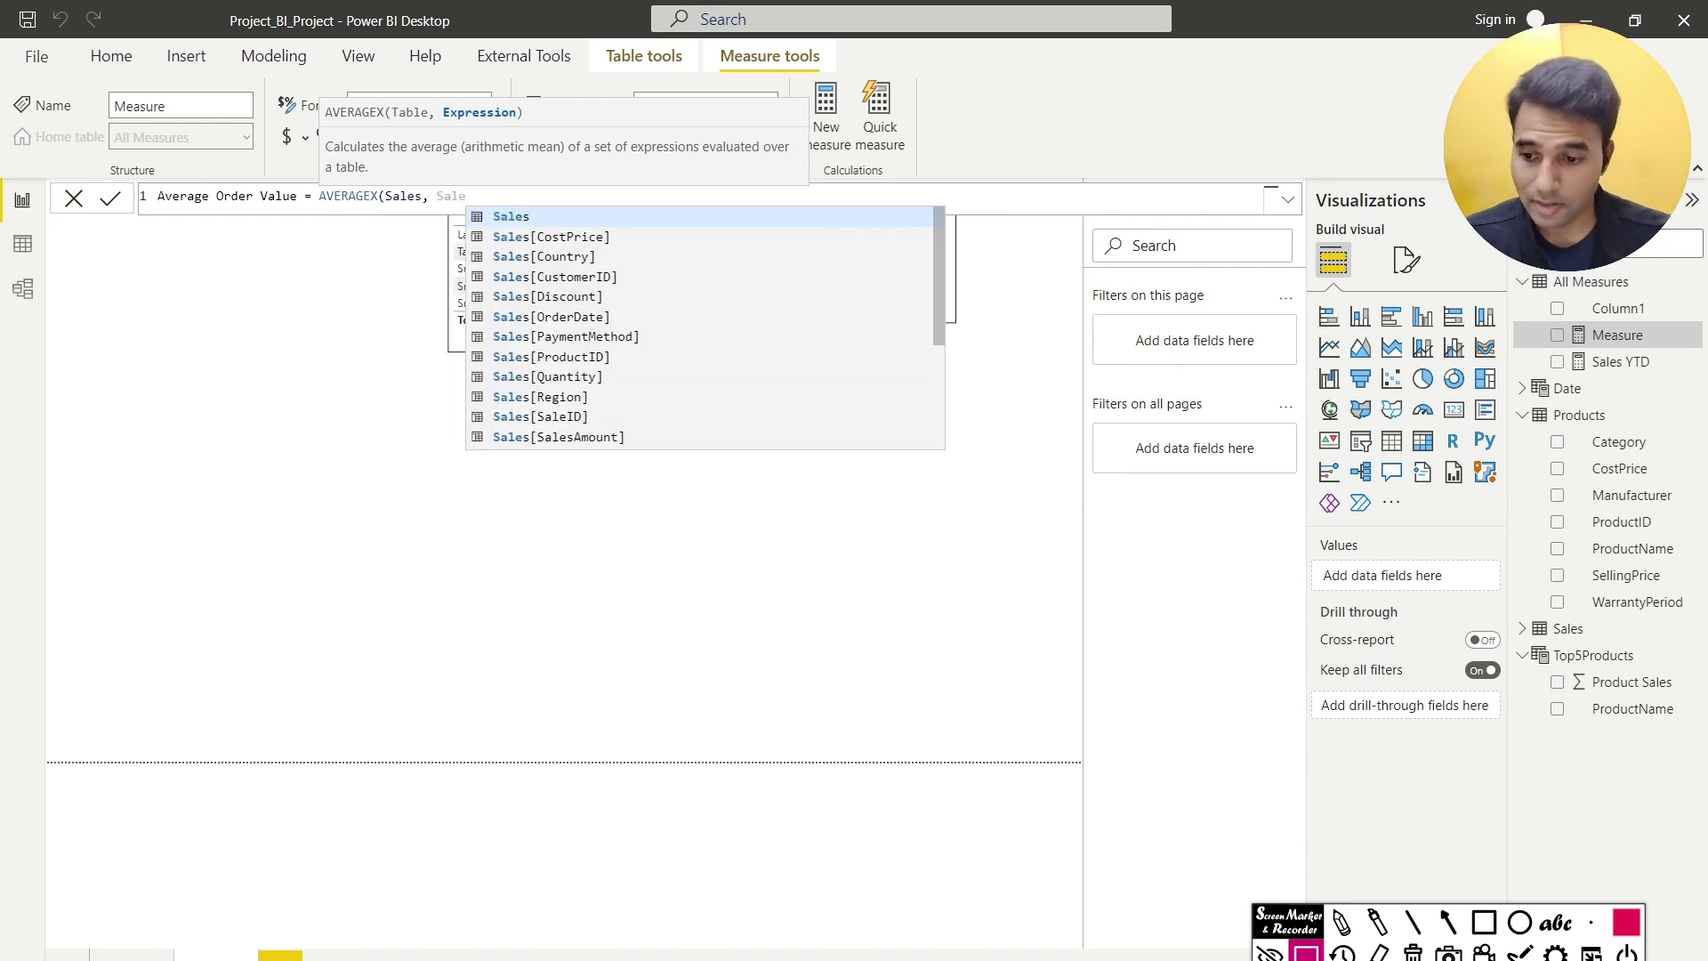
key(Down)
key(Down)
key(Down)
key(Down)
key(Down)
key(Down)
key(Down)
key(Down)
key(Down)
key(Down)
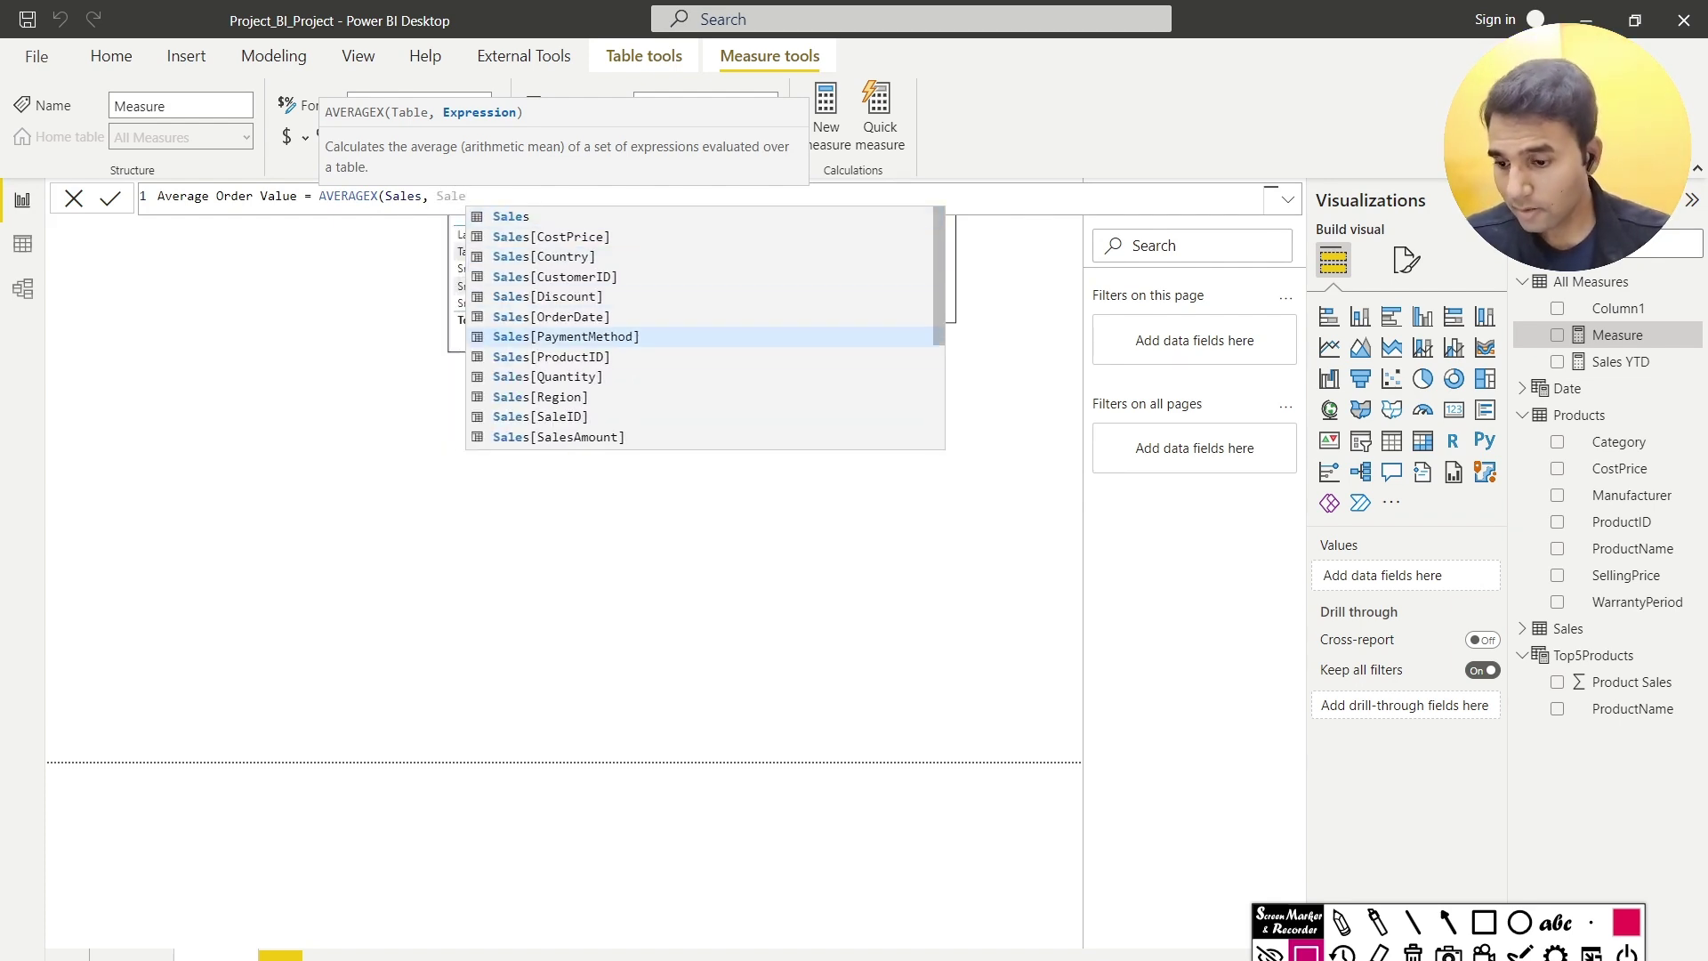
key(Down)
key(Tab)
text())
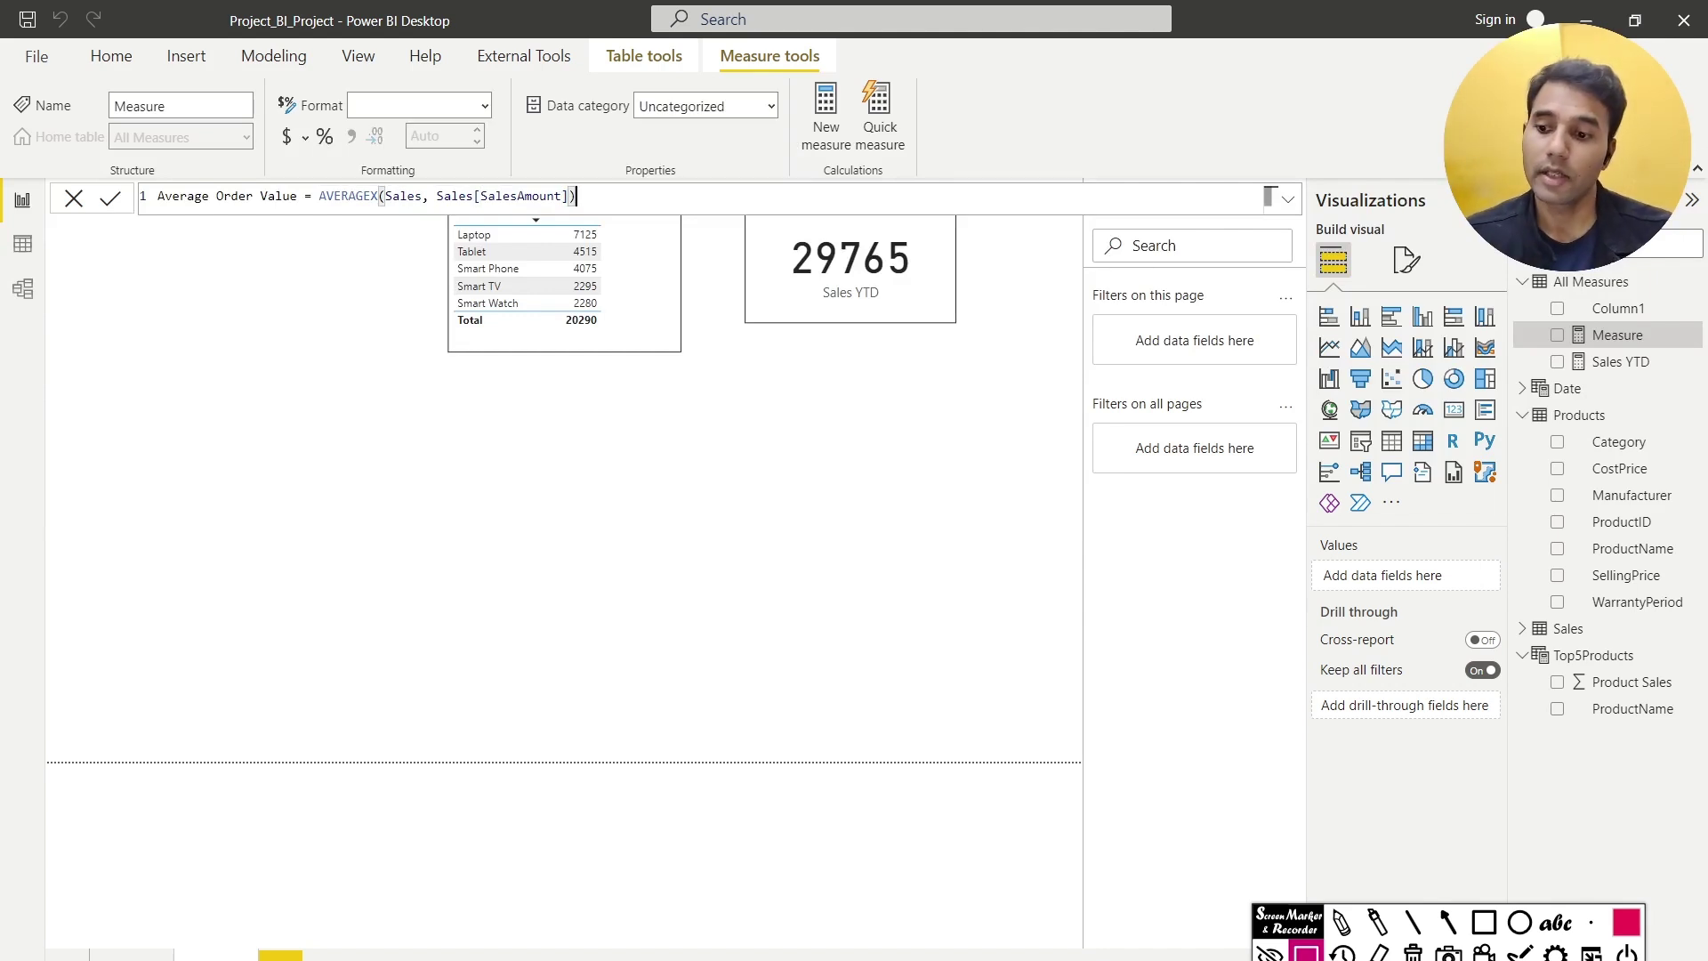
key(Return)
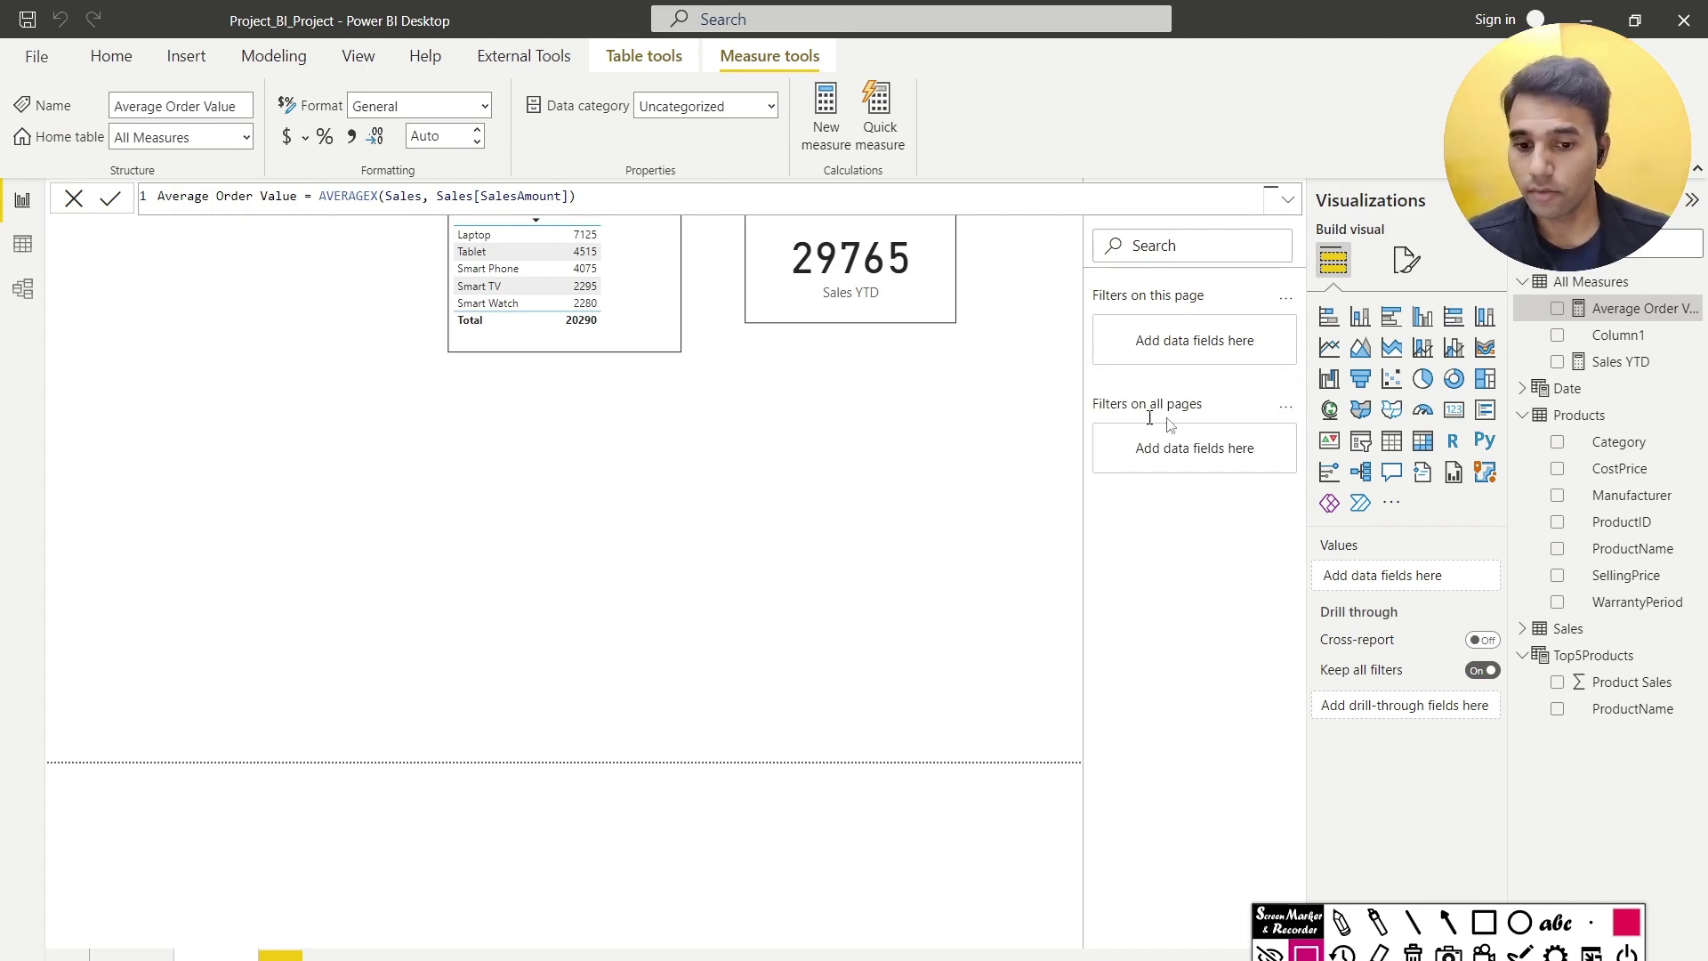
Show Average Order Value in a card below the Sales YTD card, and copy the Sales YTD card's formatting onto it
drag(1666, 318, 861, 585)
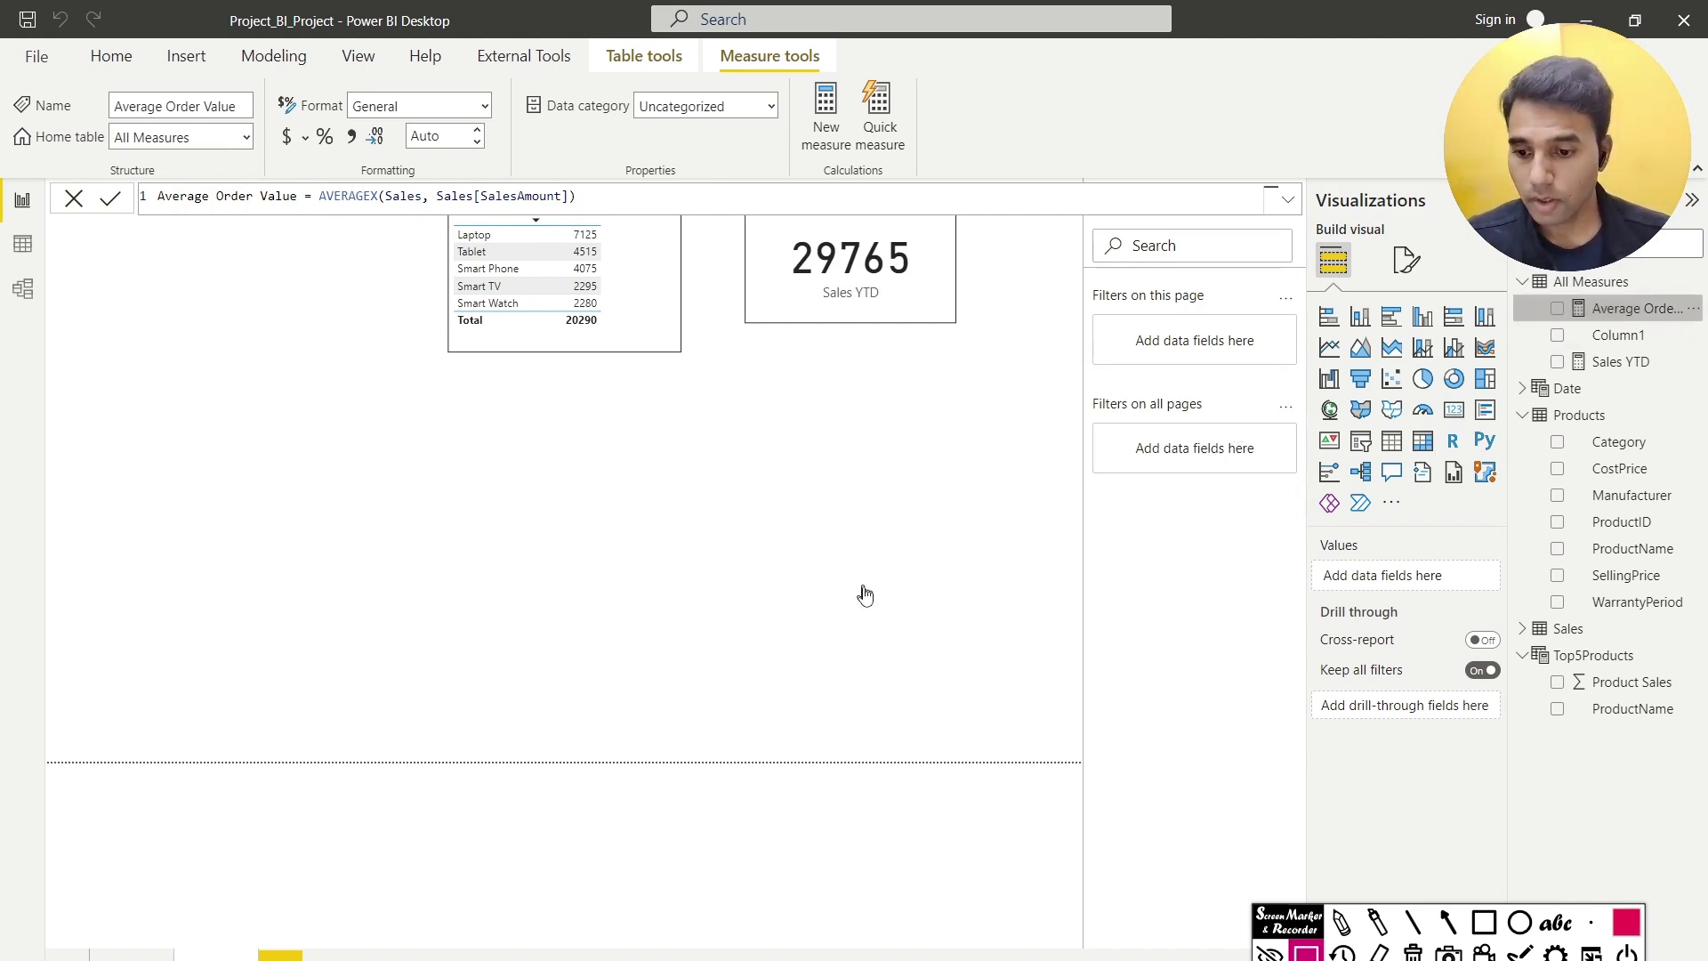
click(1454, 410)
click(881, 307)
click(114, 144)
click(787, 556)
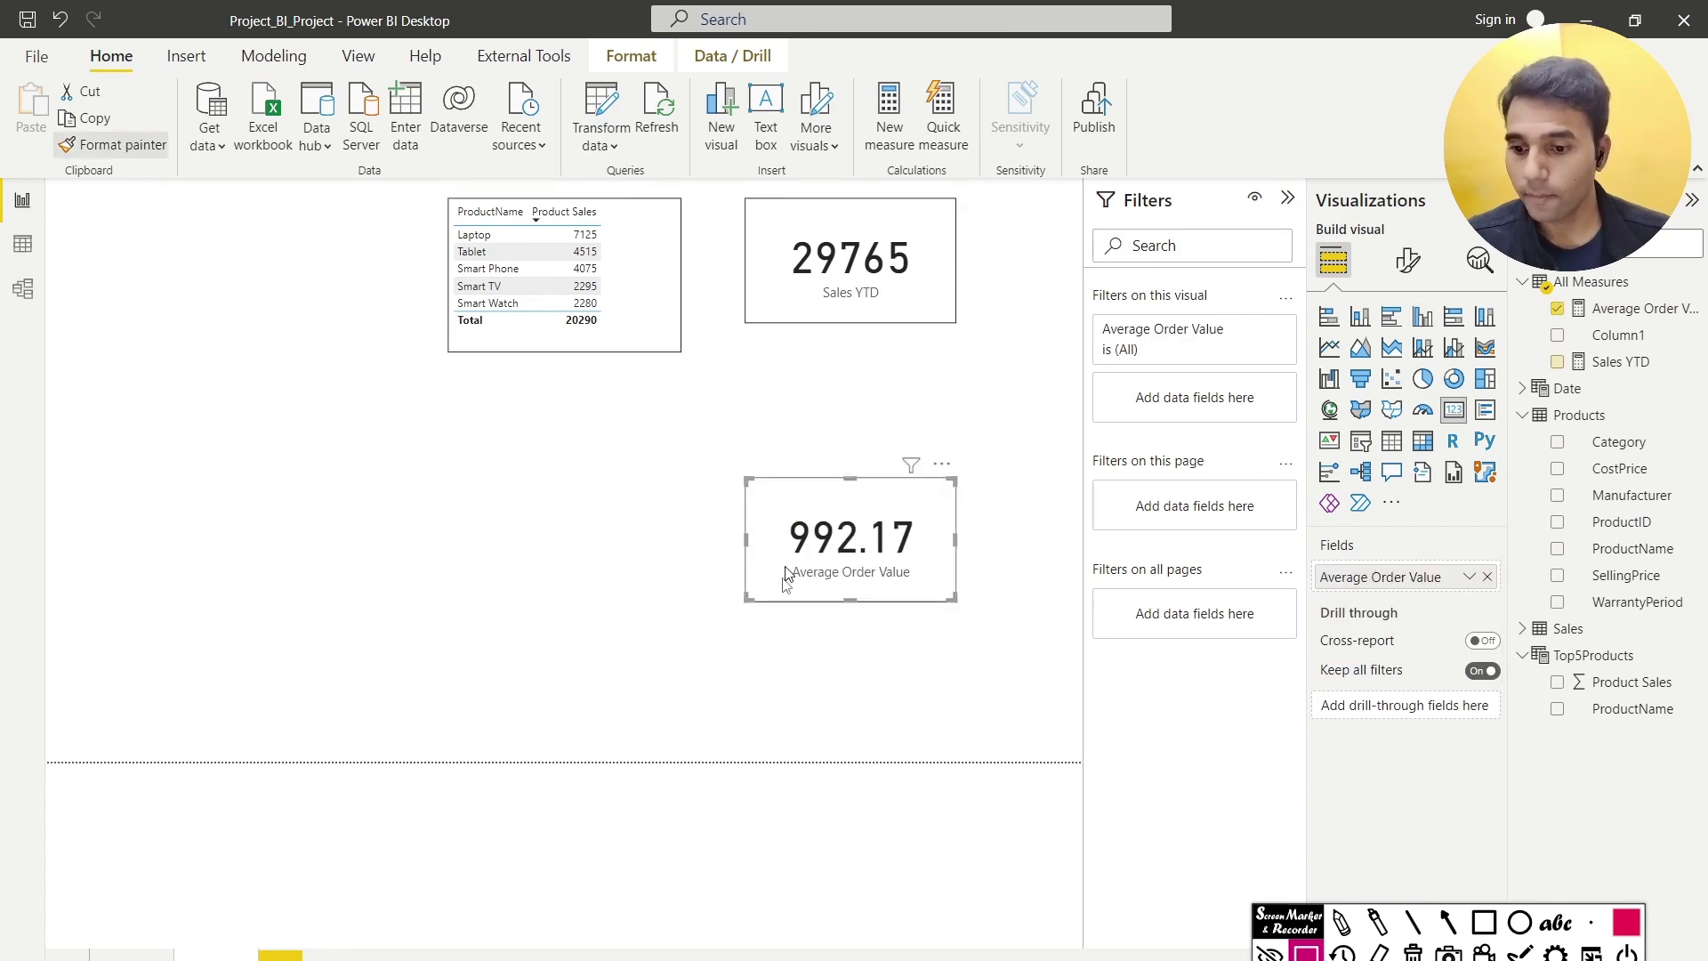
click(640, 705)
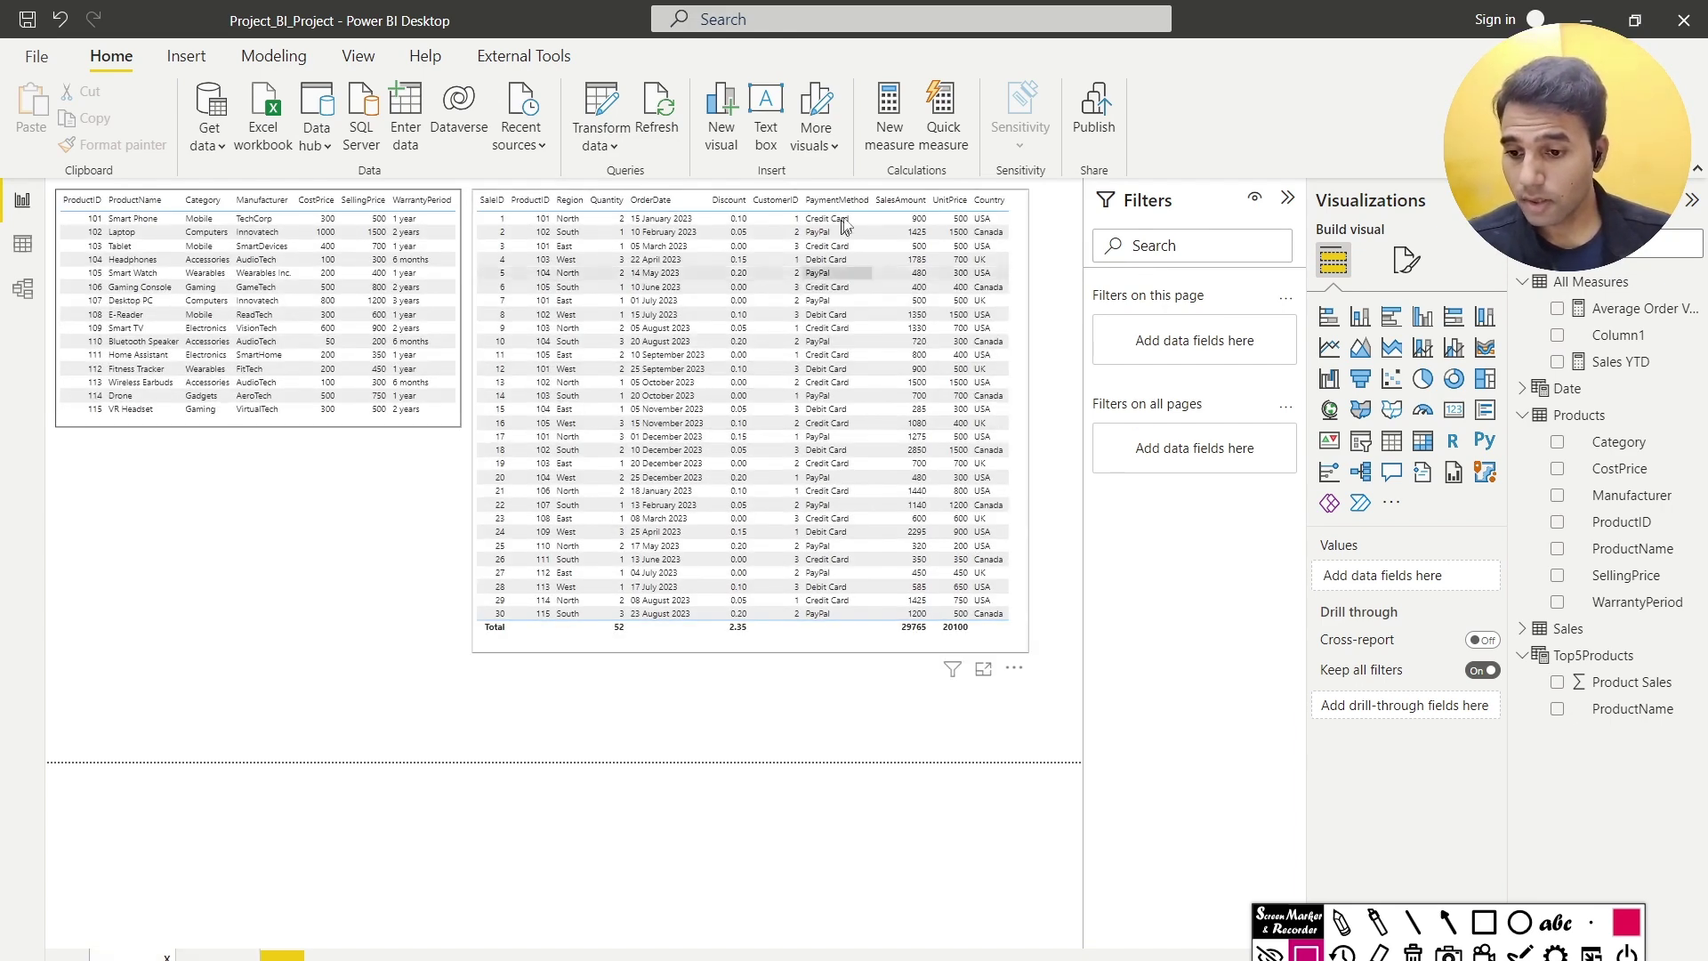
Summarize SalesAmount by Average in the detailed Sales table, and mark its total with an arrow
click(780, 650)
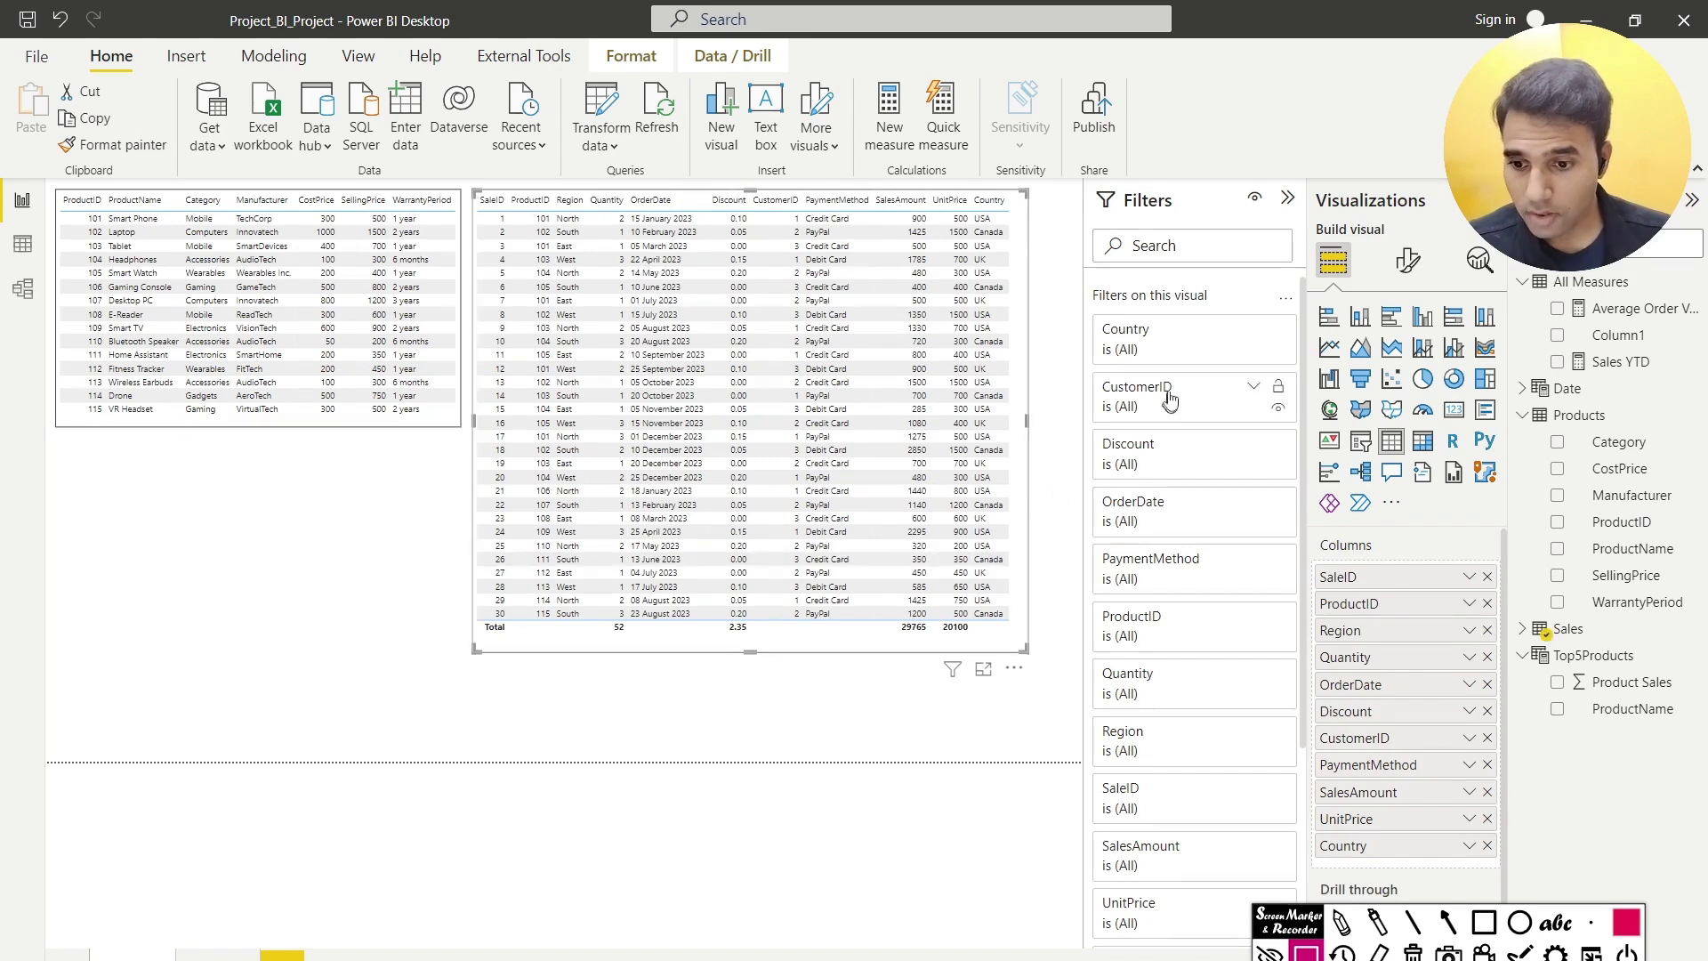
click(1469, 793)
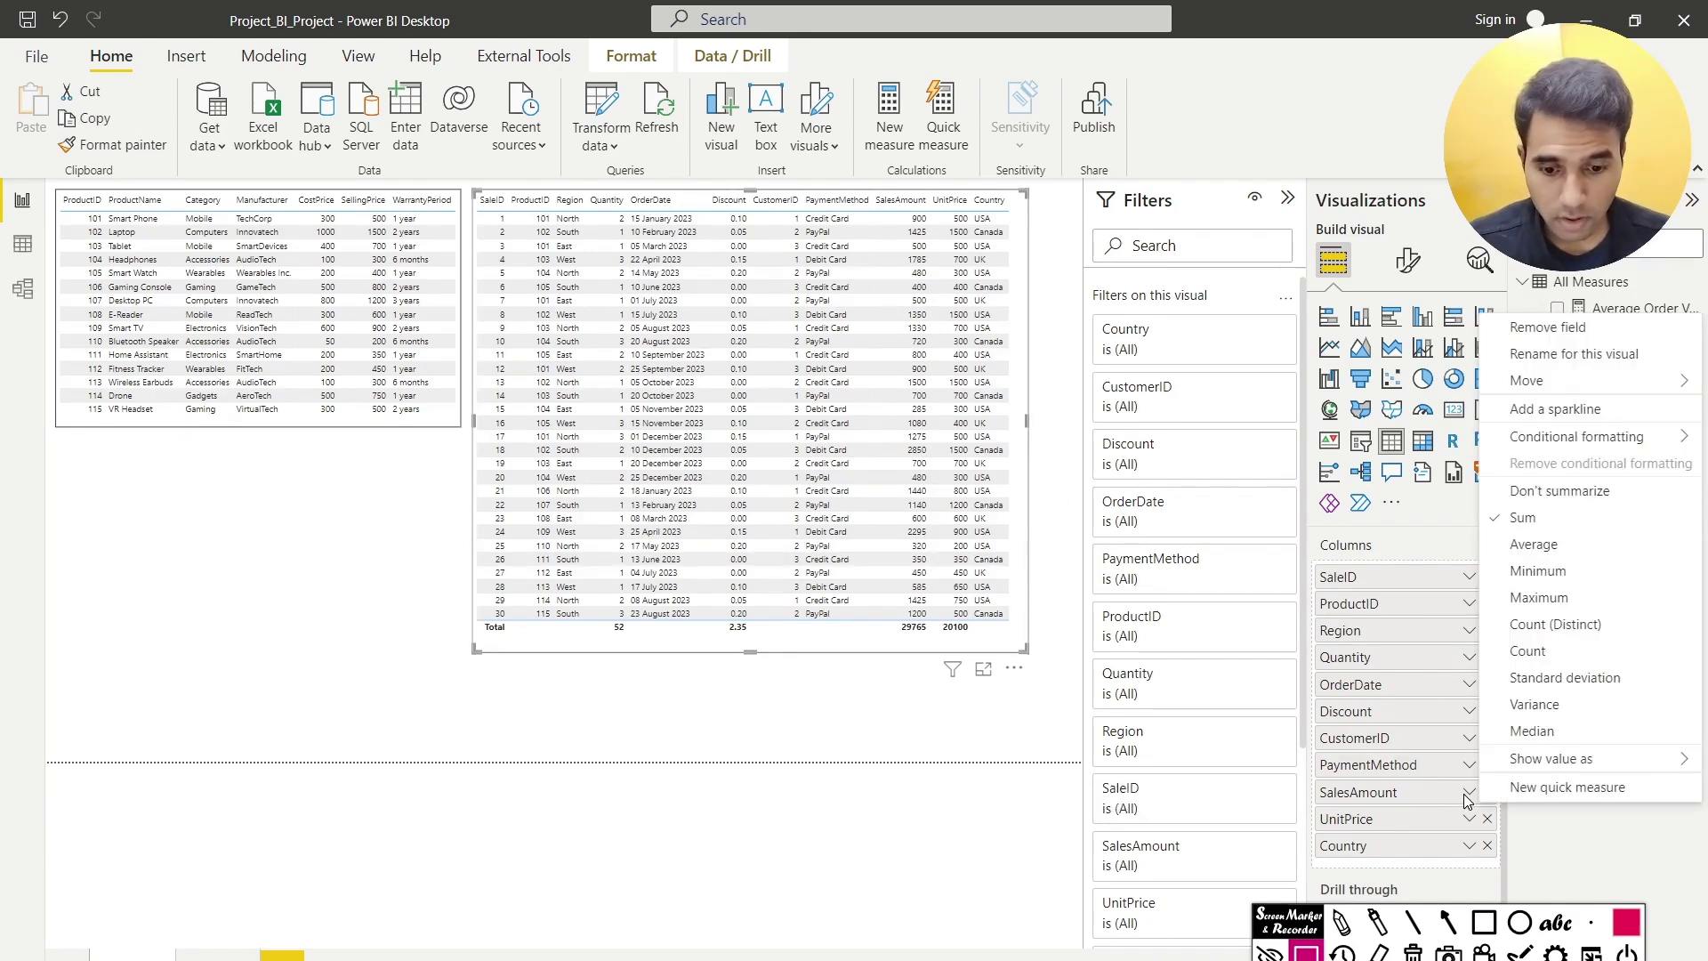
click(1544, 546)
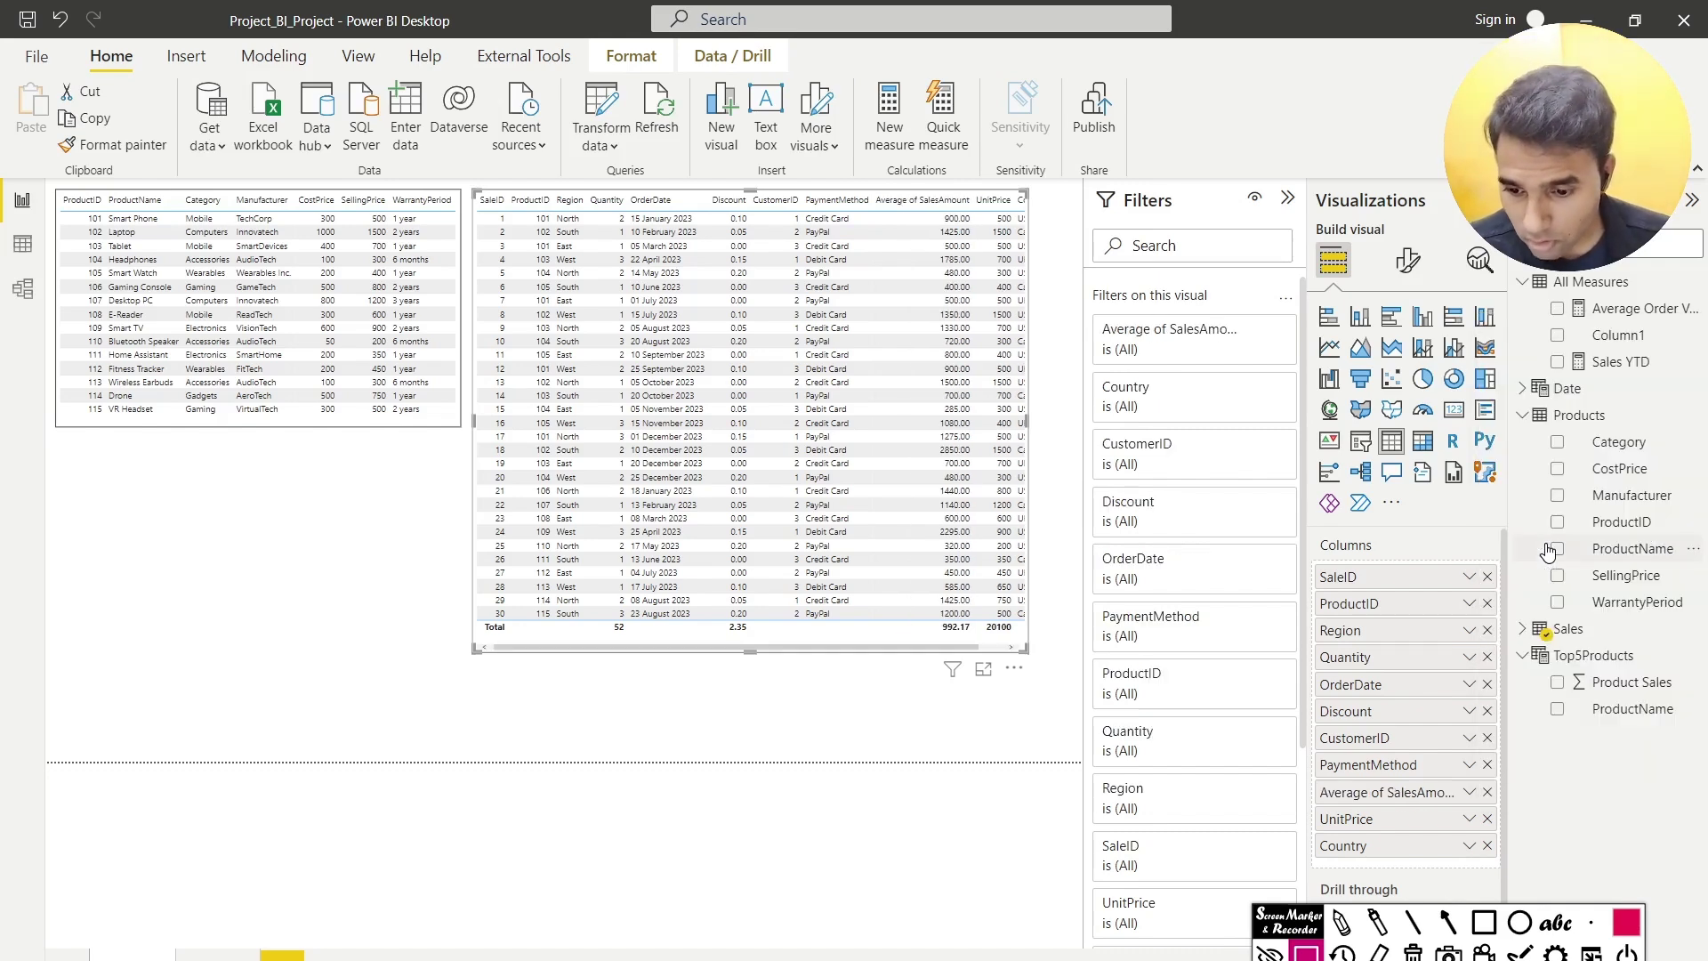
click(1448, 923)
drag(861, 722, 932, 644)
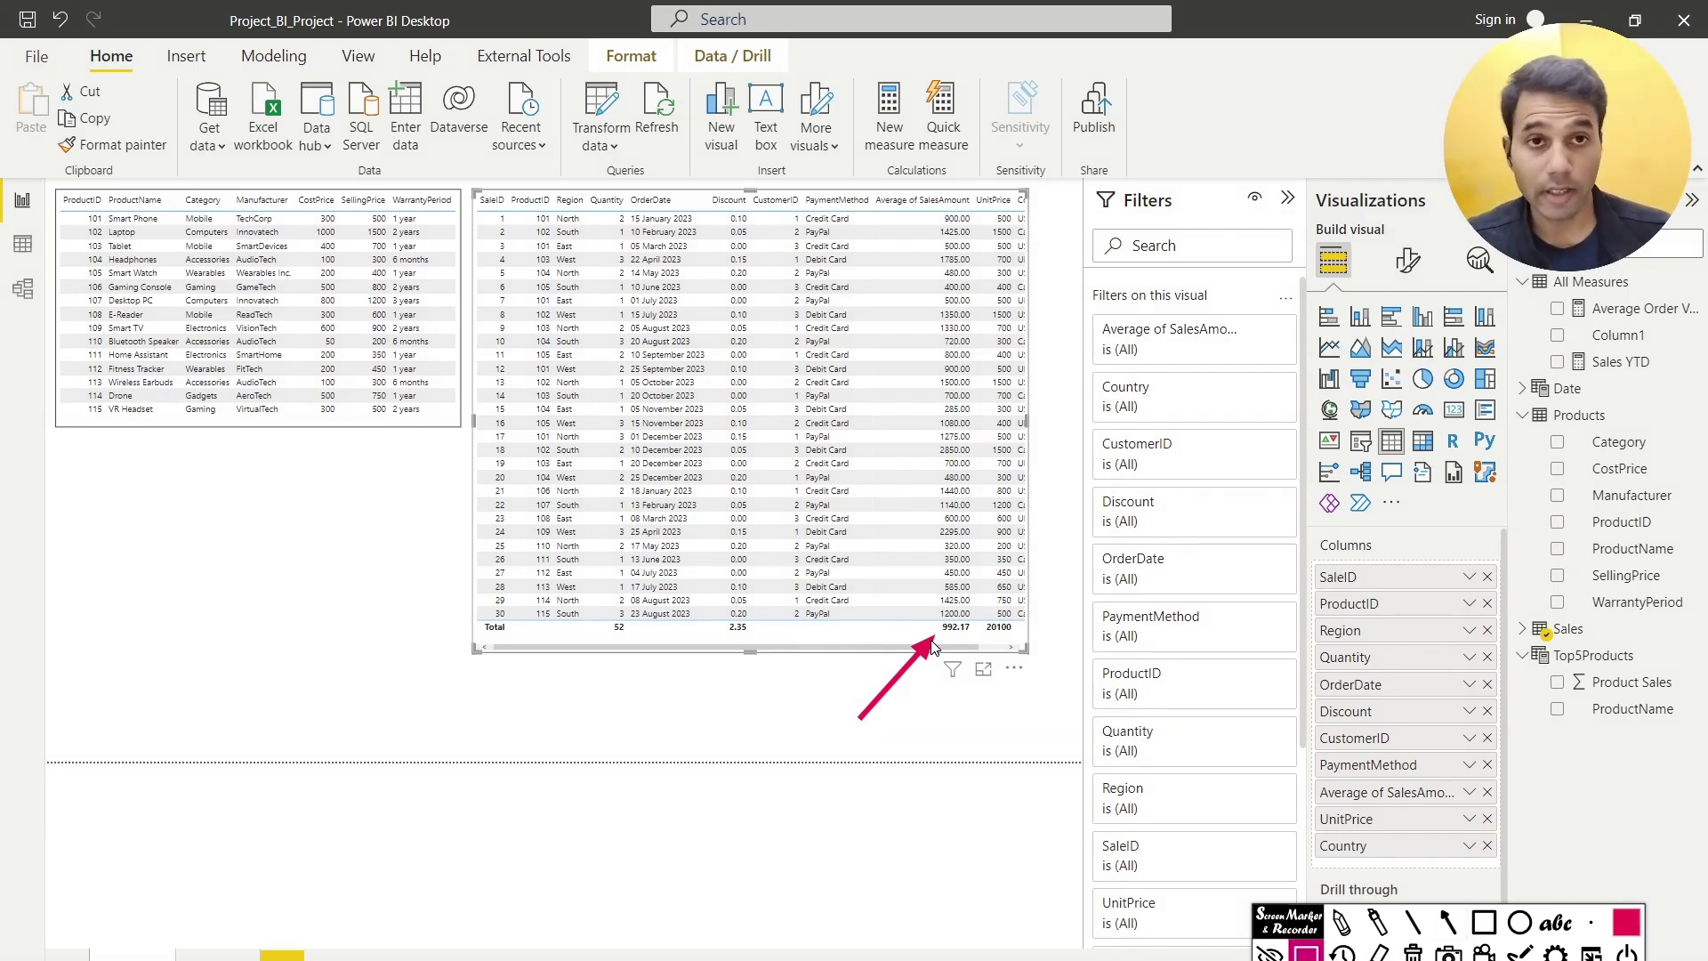
Restore SalesAmount as a summed column between PaymentMethod and UnitPrice by removing it from the Sales table and adding it back
click(1470, 795)
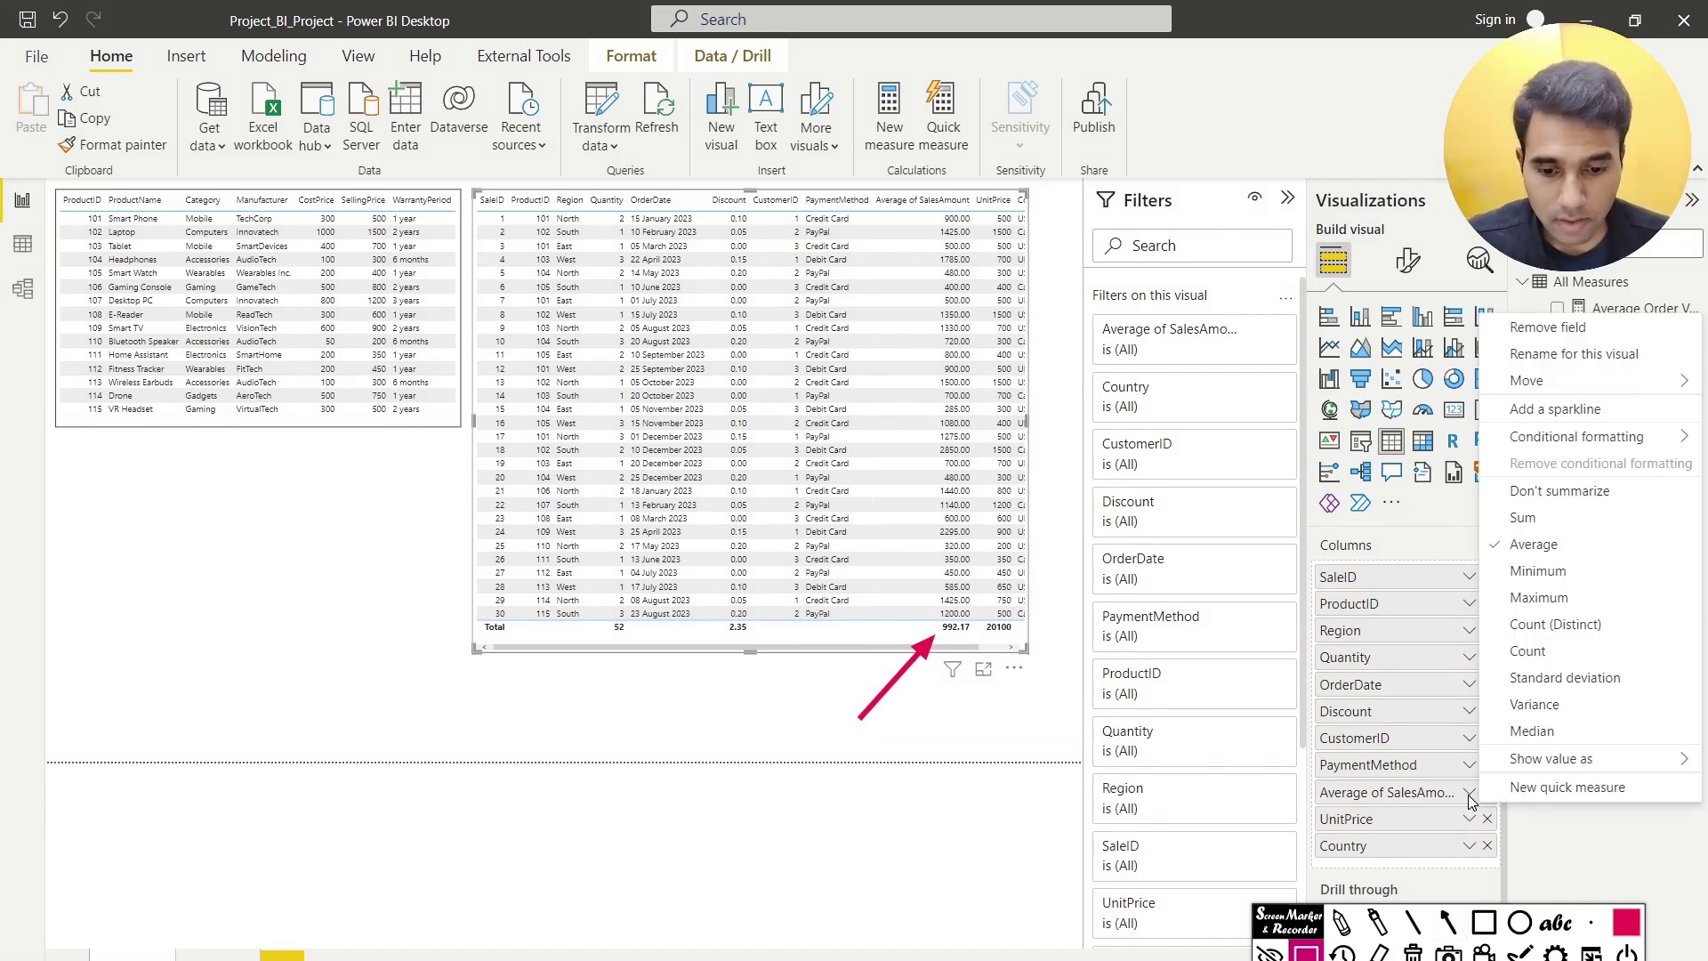
click(1491, 492)
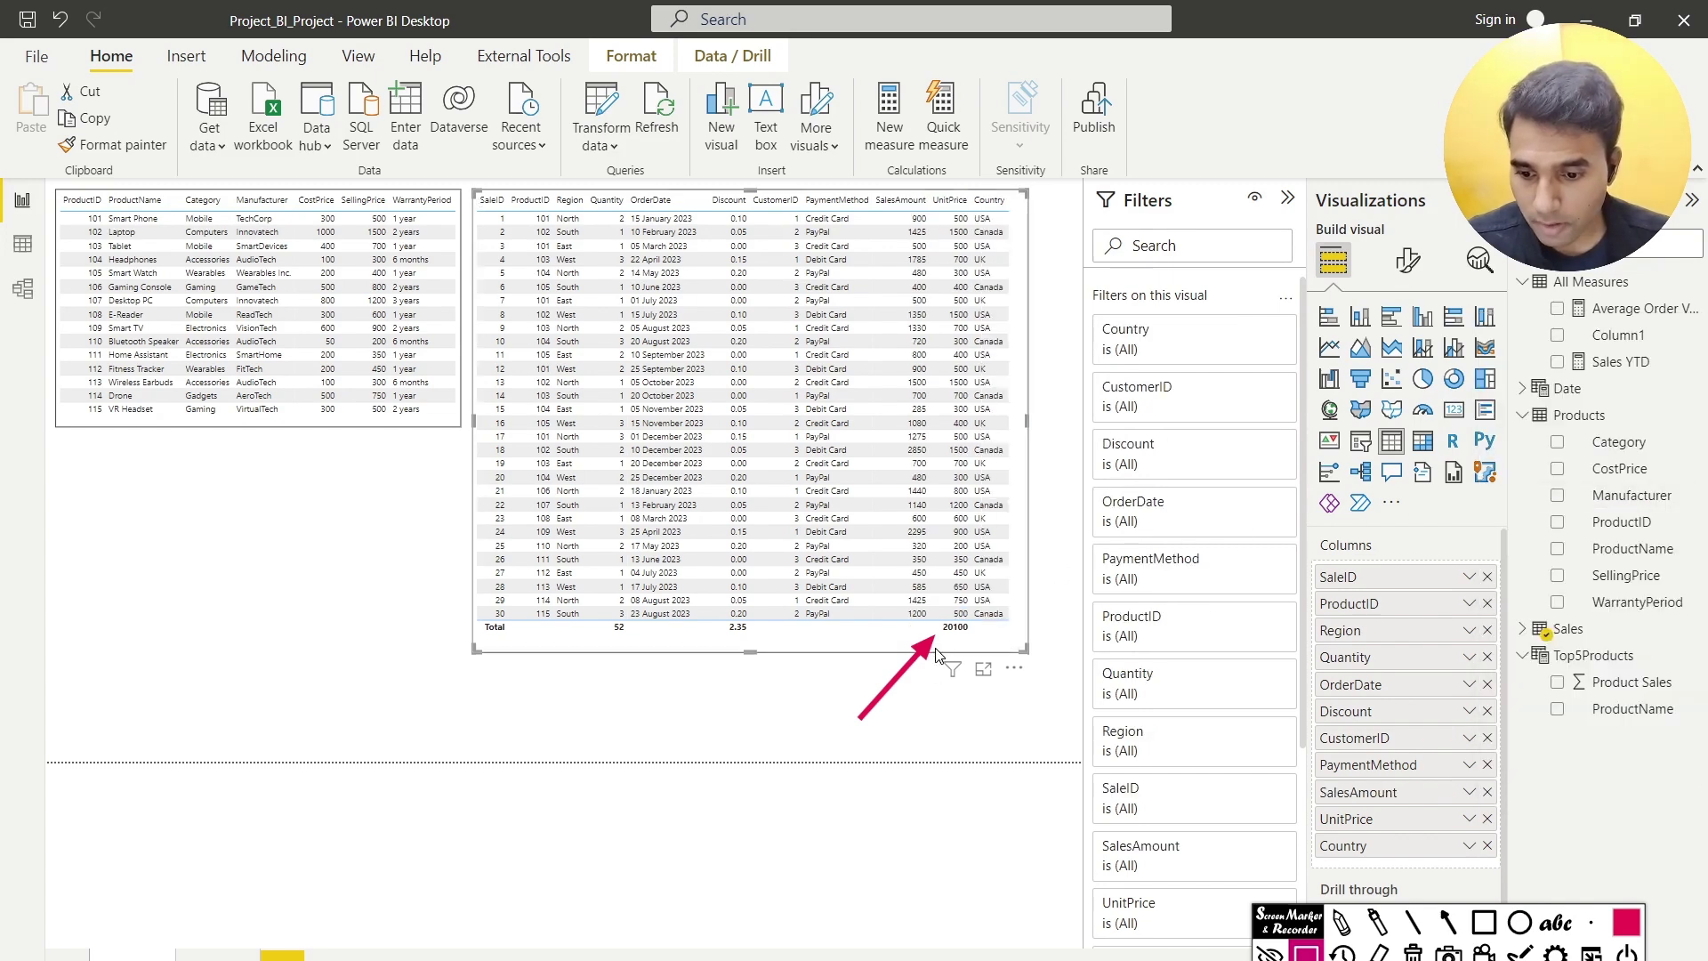
click(1487, 792)
click(1523, 634)
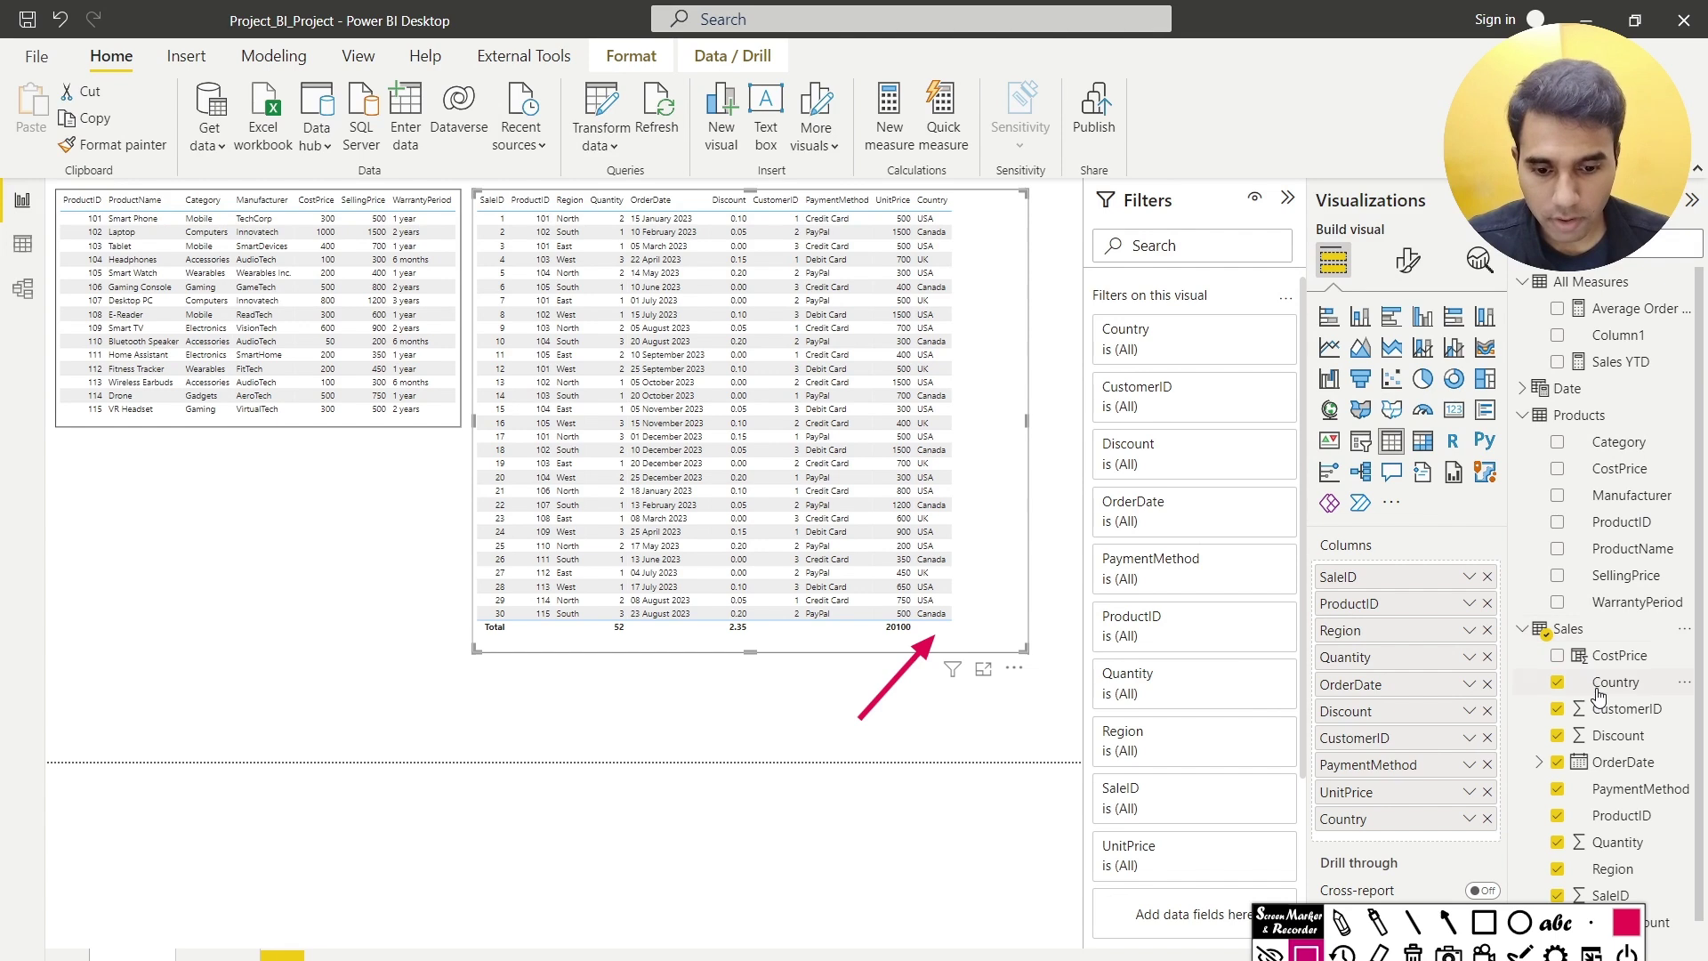
scroll(1584, 685, down, 1)
drag(1624, 857, 1423, 790)
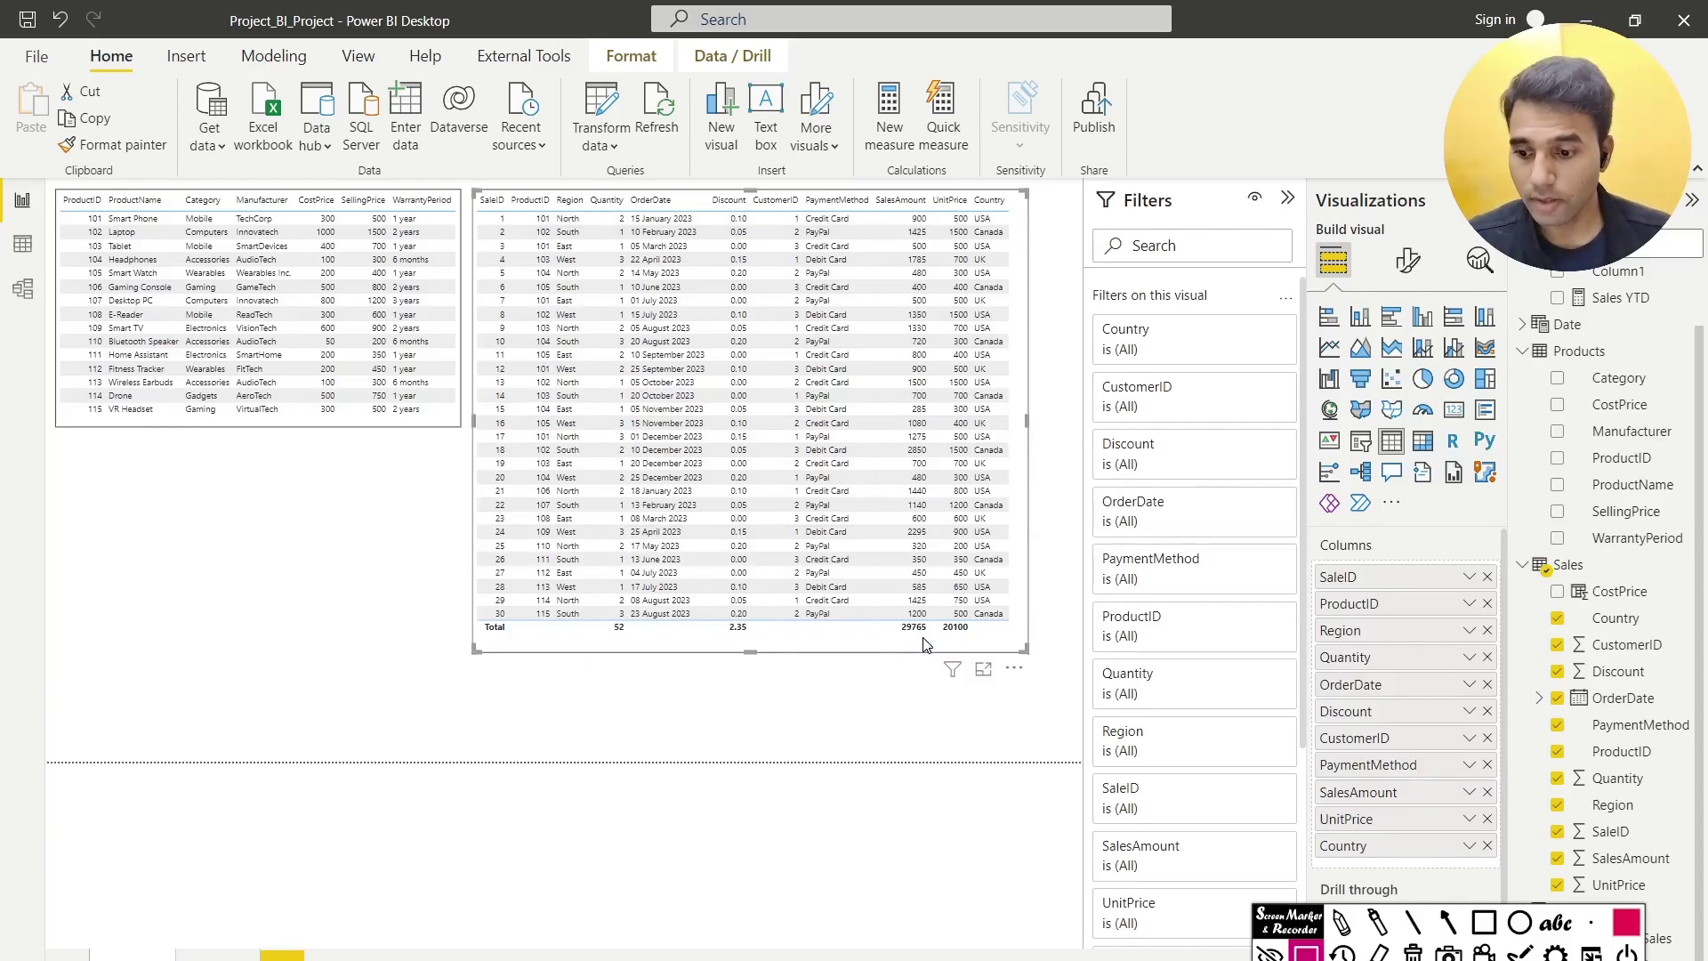
click(1450, 929)
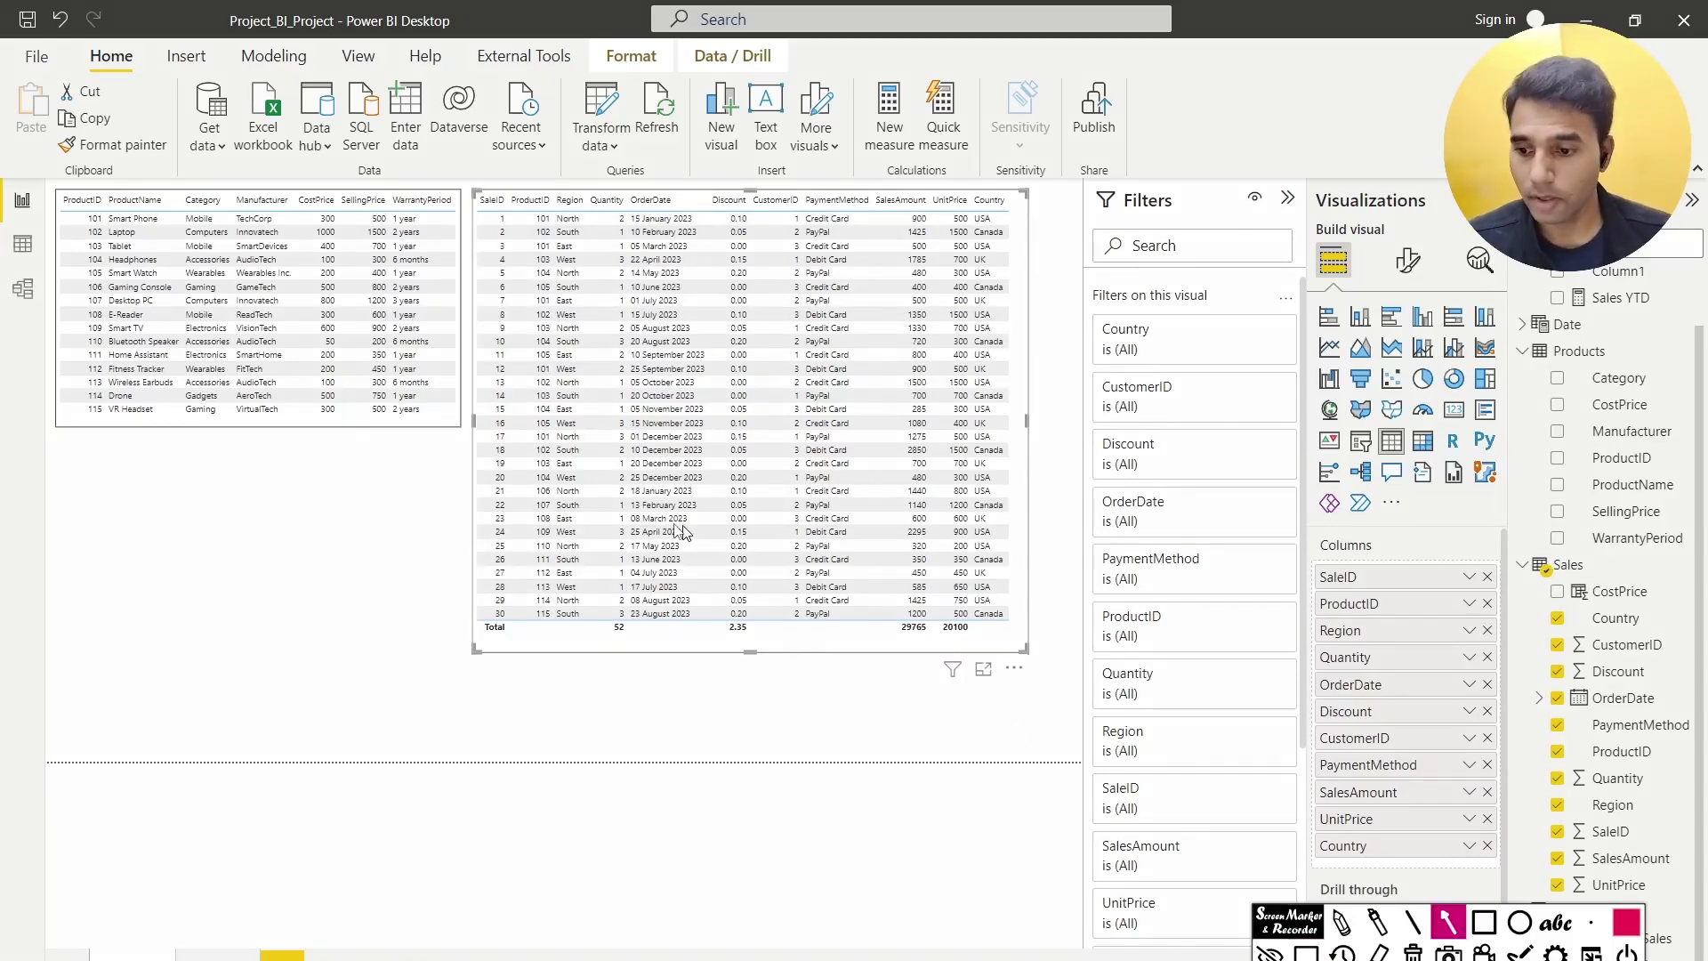
click(1487, 927)
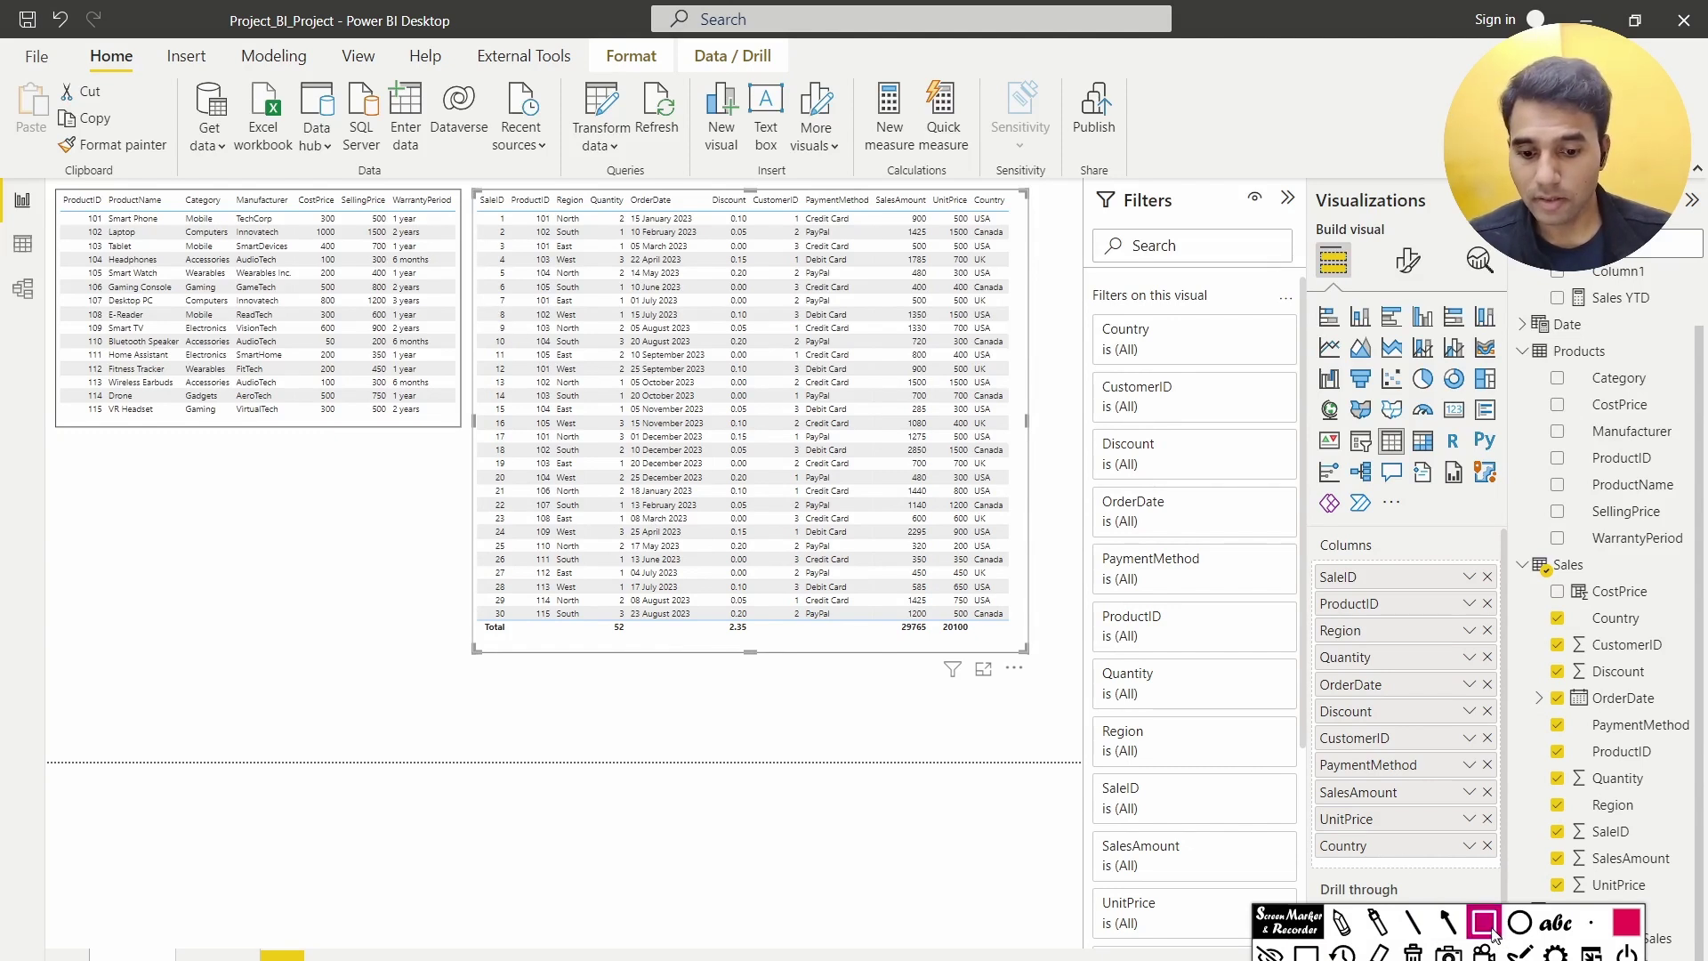
mouse_move(450, 154)
mouse_down()
mouse_move(574, 570)
mouse_move(574, 735)
mouse_up()
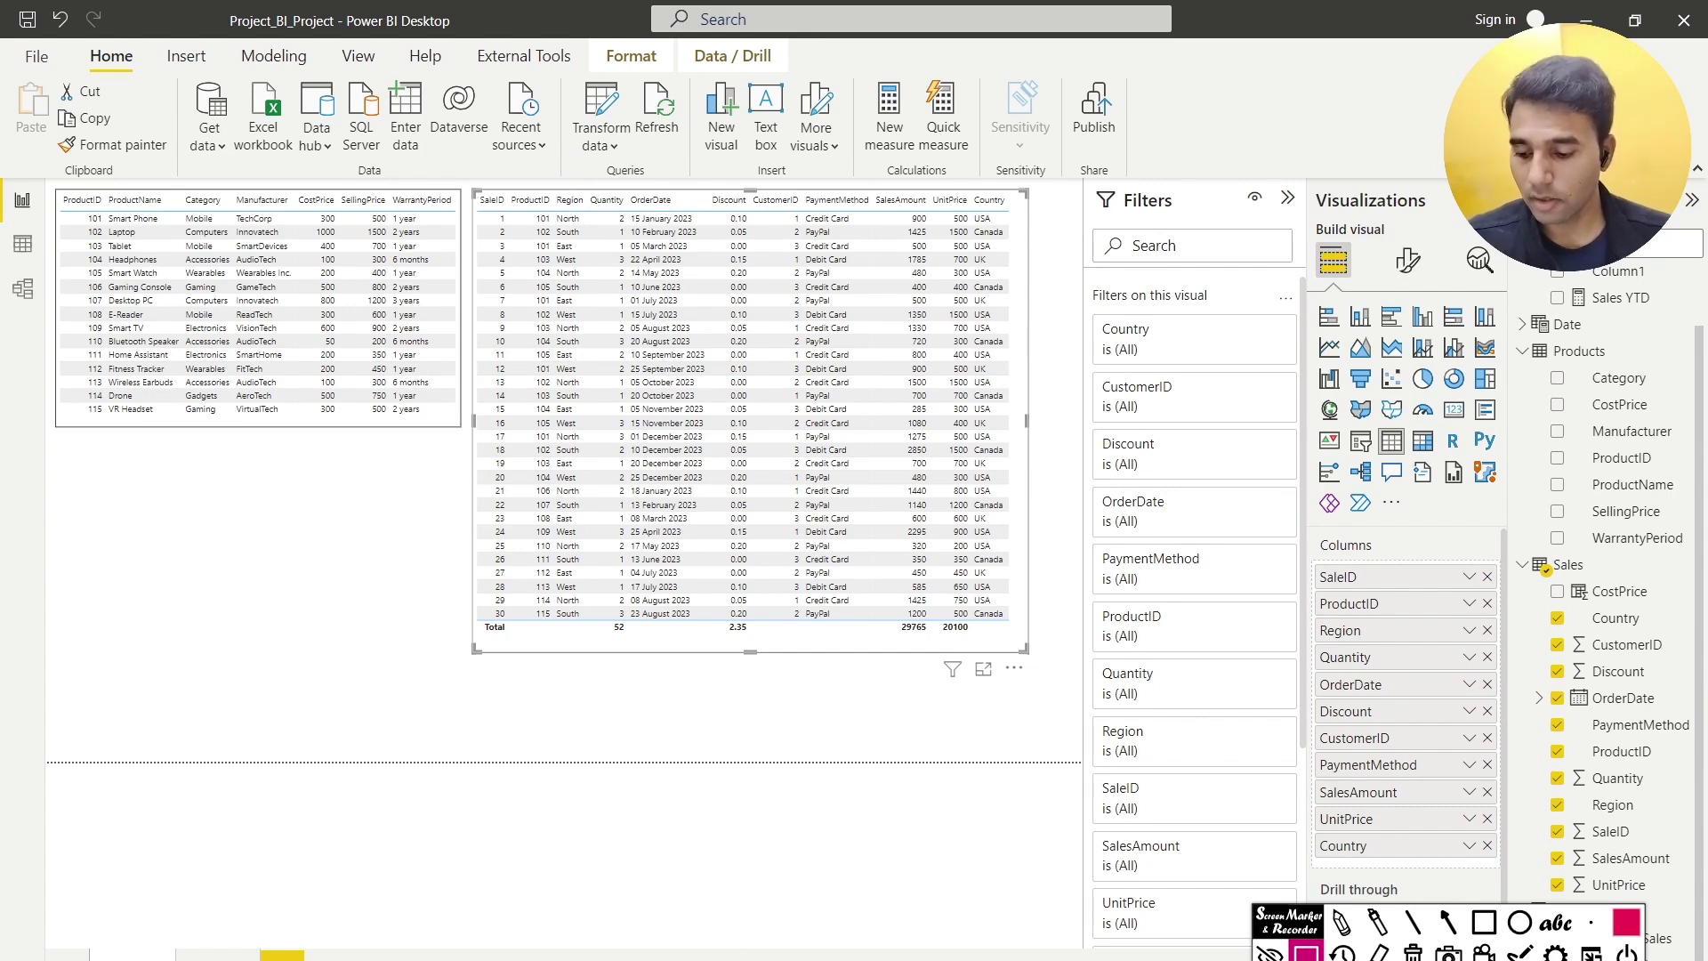
Divide 29765 by 30 in the Windows Calculator to check the average, and return to the report page with the cards
key(super)
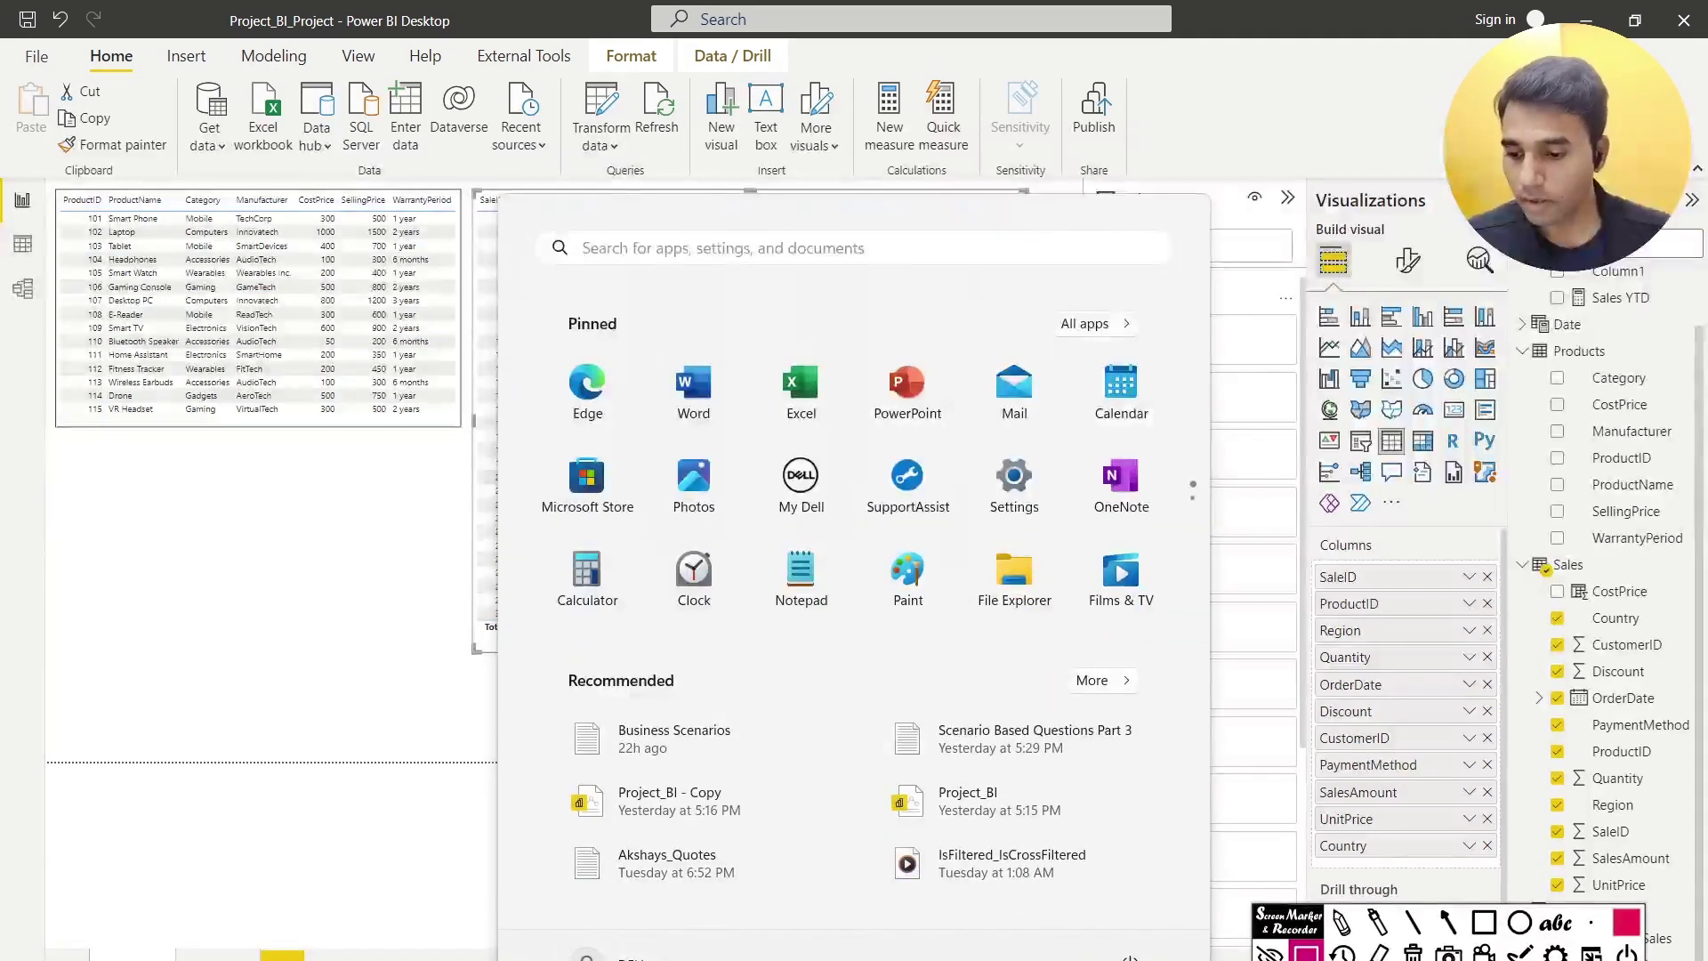
key(super+s)
text(cal)
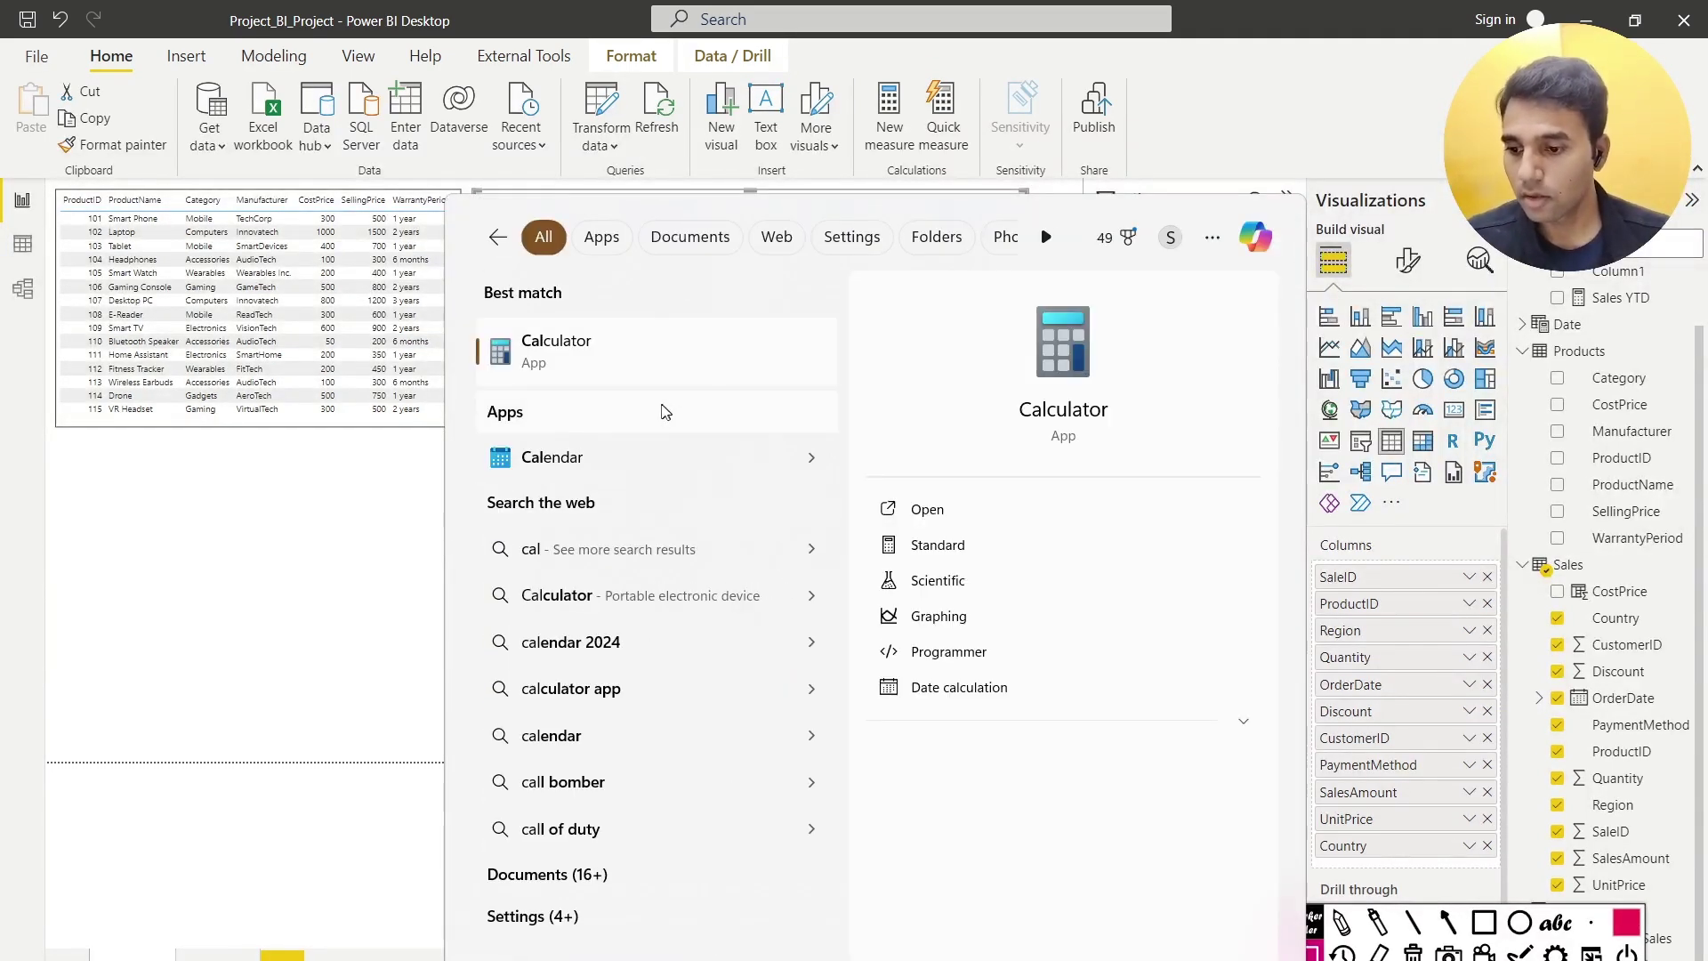
click(656, 378)
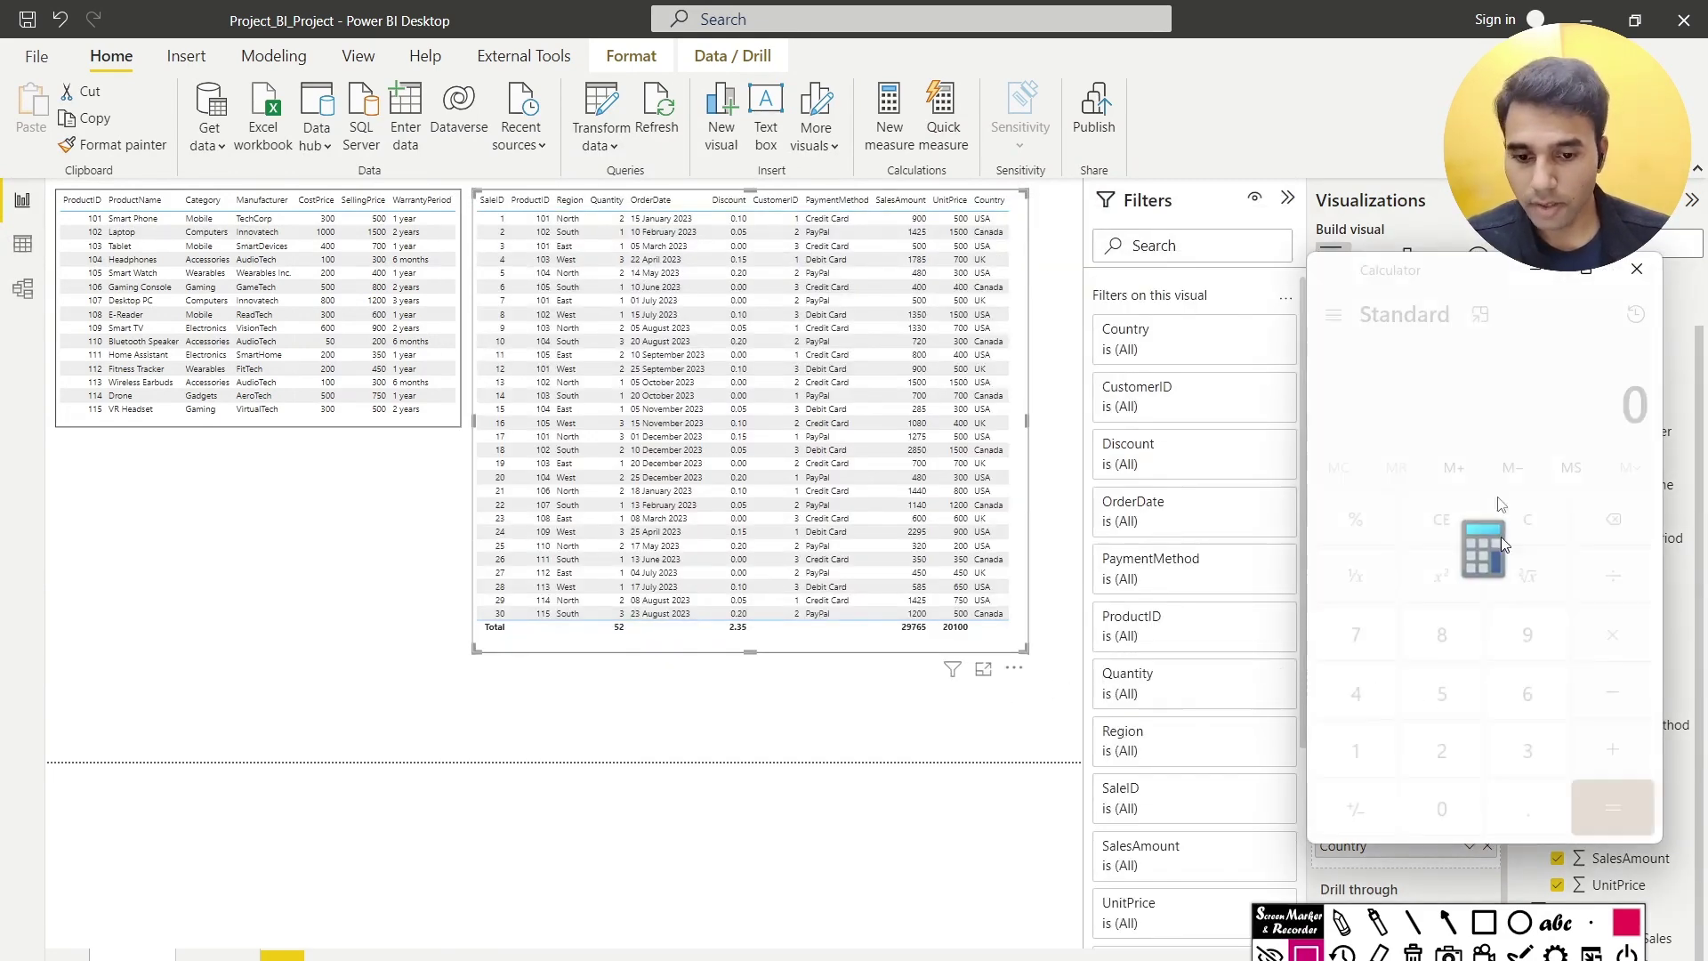
text(29765)
key(slash)
text(30)
key(Return)
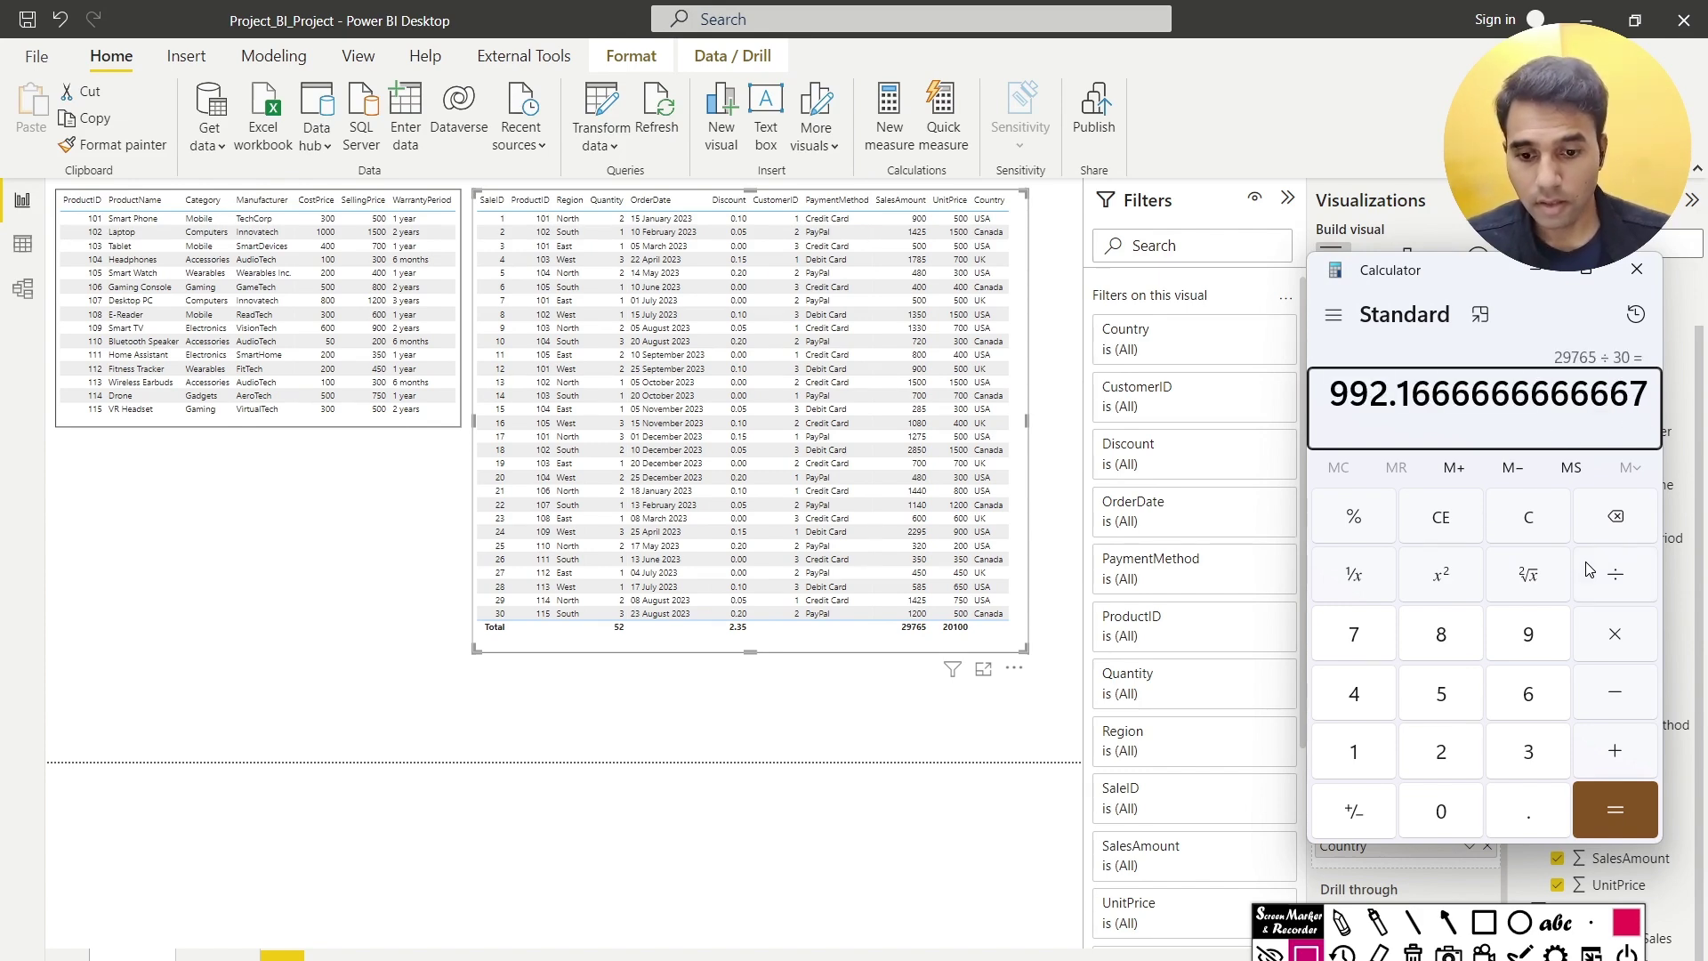
click(1536, 269)
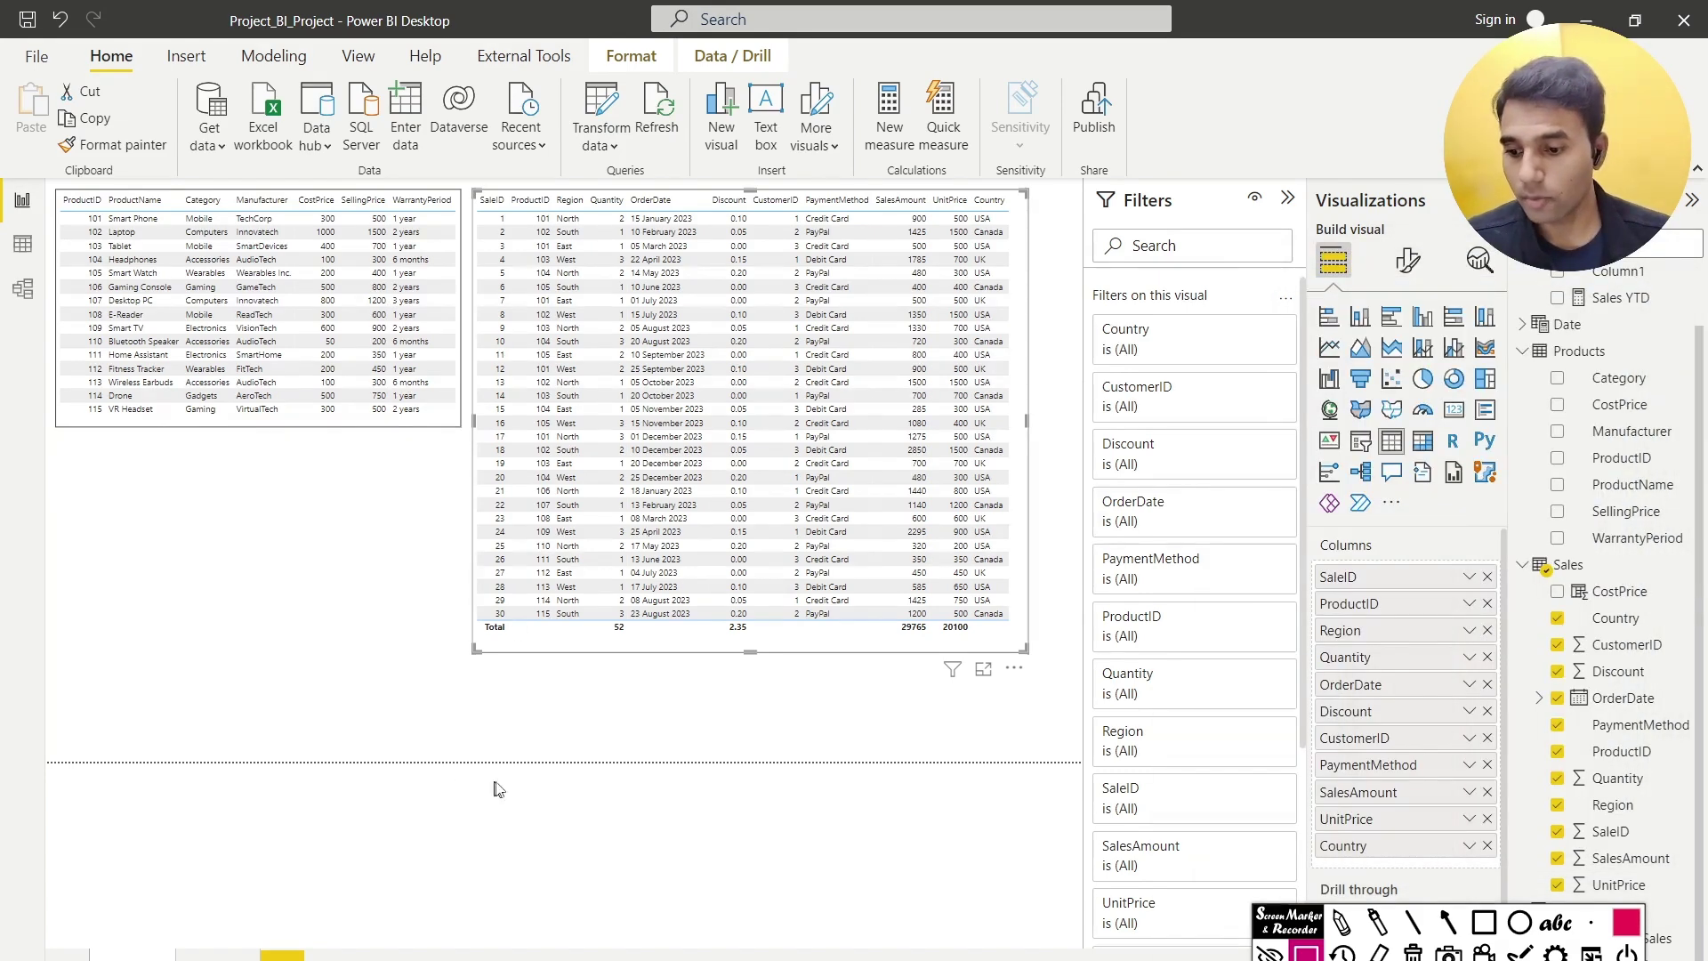
click(192, 947)
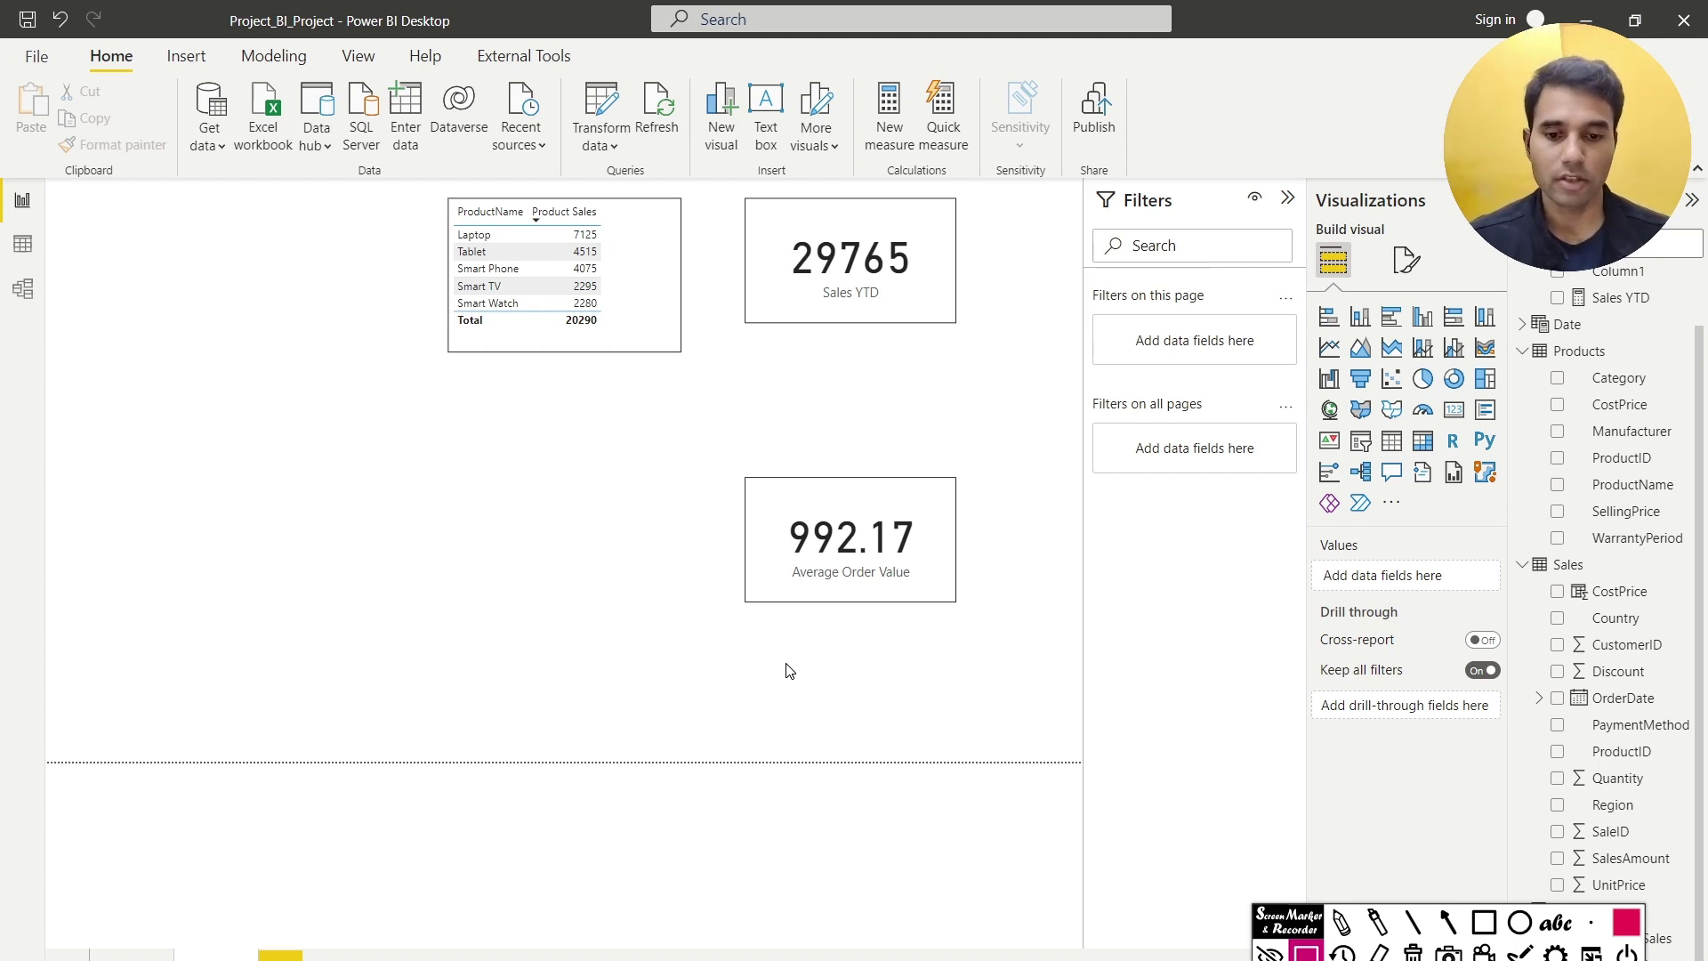
scroll(1575, 507, up, 1)
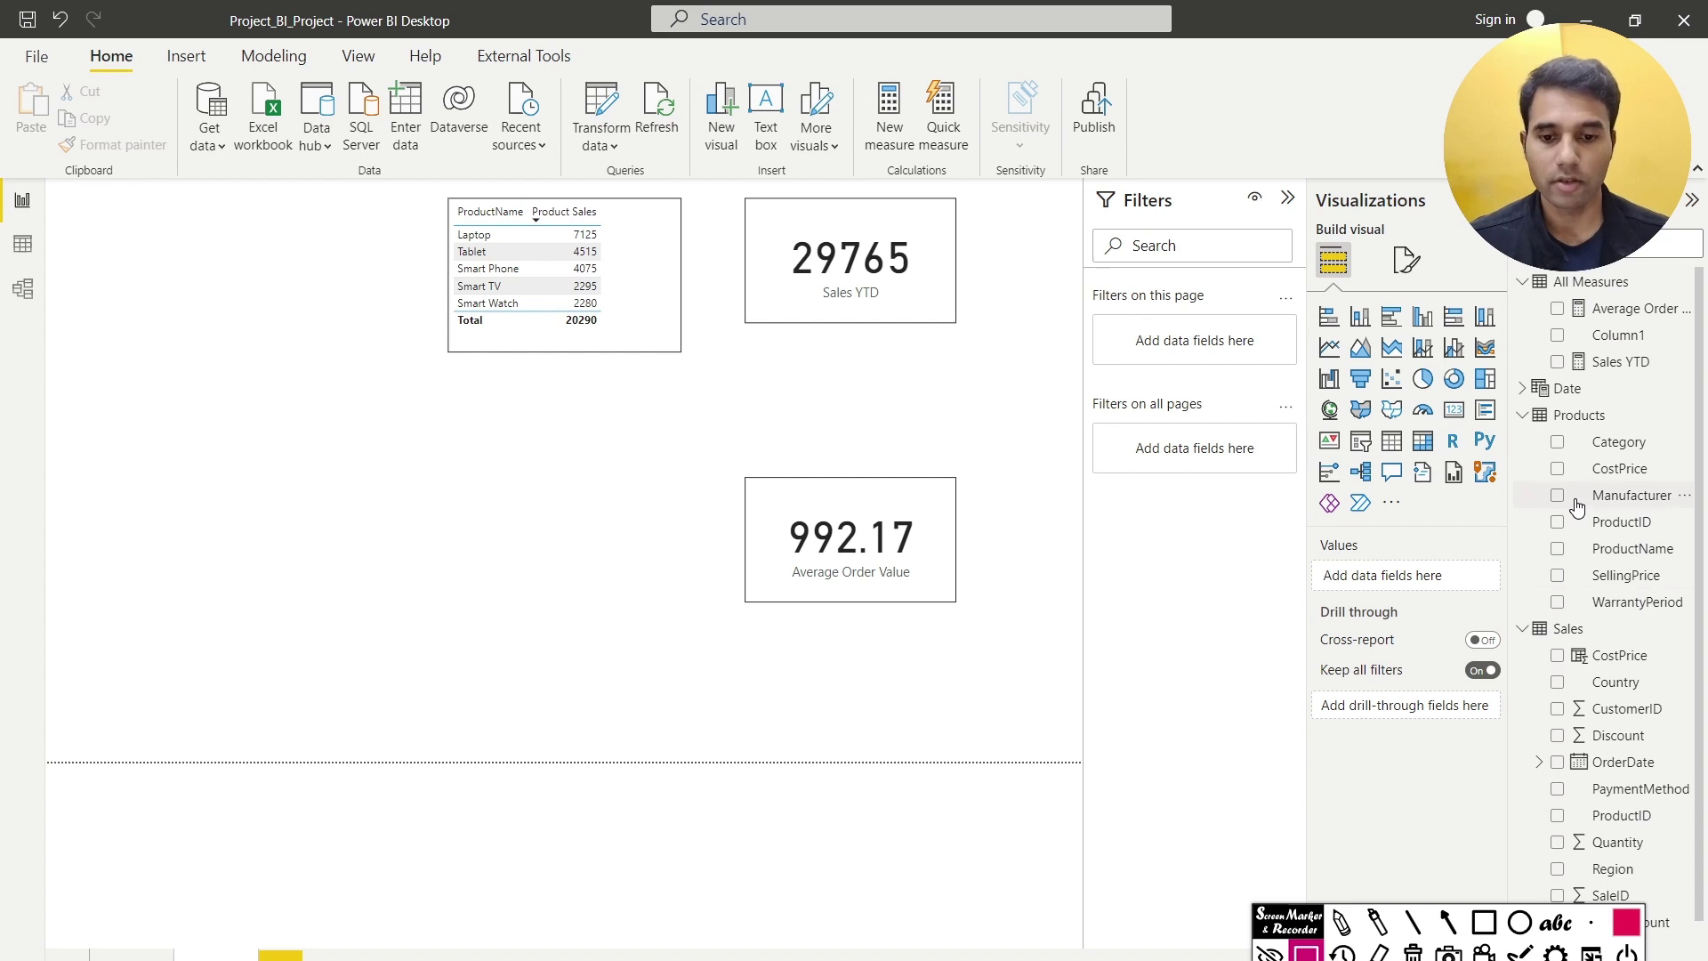